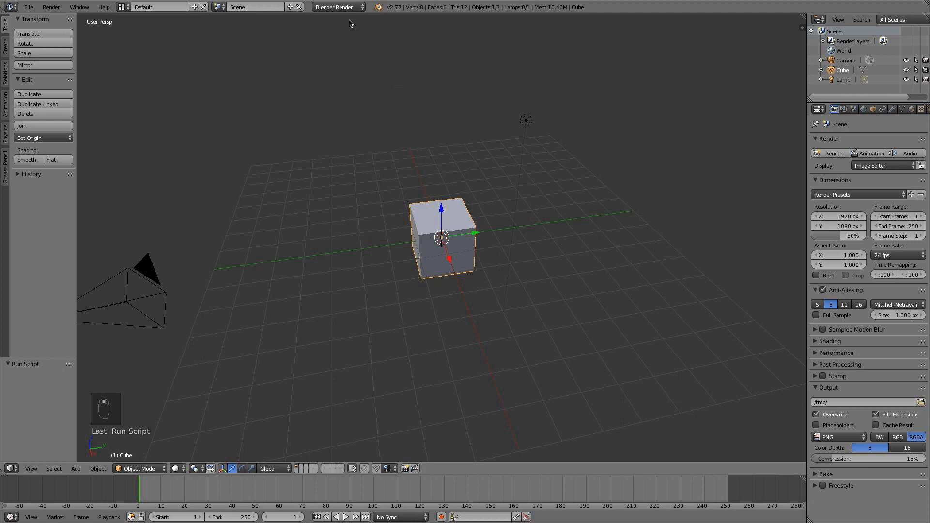
Set the scene's render engine to Cycles Render.
{"action": "left_click", "coordinate": [343, 8]}
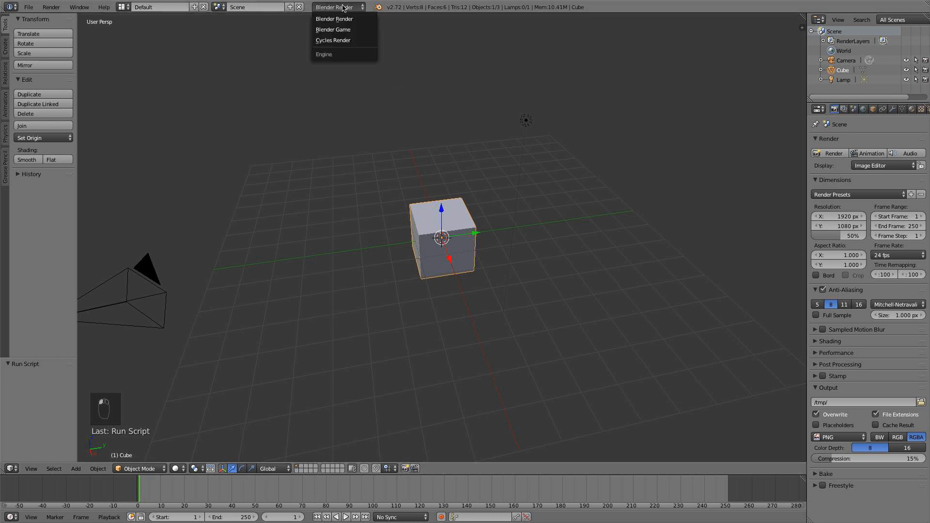
{"action": "left_click", "coordinate": [354, 40]}
Delete the default cube and the lamp from the scene.
{"action": "middle_click_drag", "start_coordinate": [406, 171], "coordinate": [445, 174]}
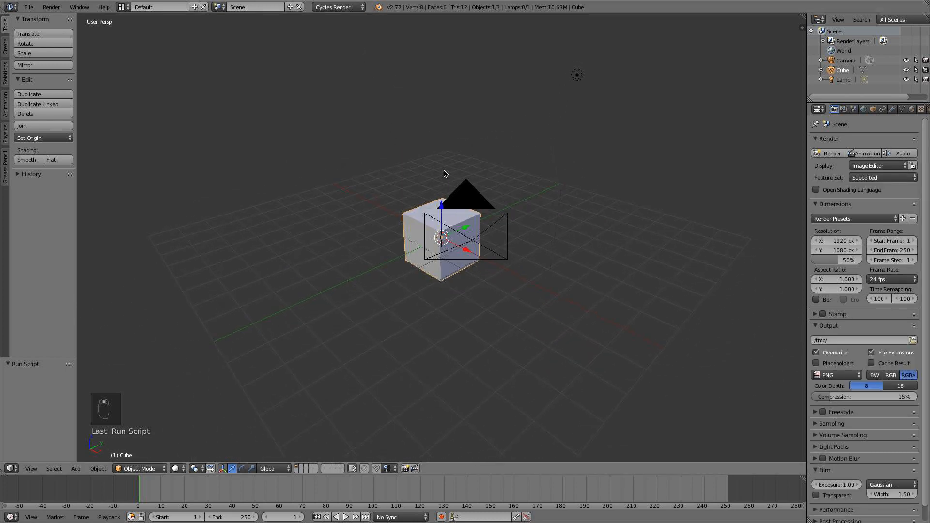
{"action": "mouse_move", "coordinate": [504, 170]}
{"action": "middle_mouse_down"}
{"action": "mouse_move", "coordinate": [500, 187]}
{"action": "mouse_move", "coordinate": [513, 180]}
{"action": "middle_mouse_up"}
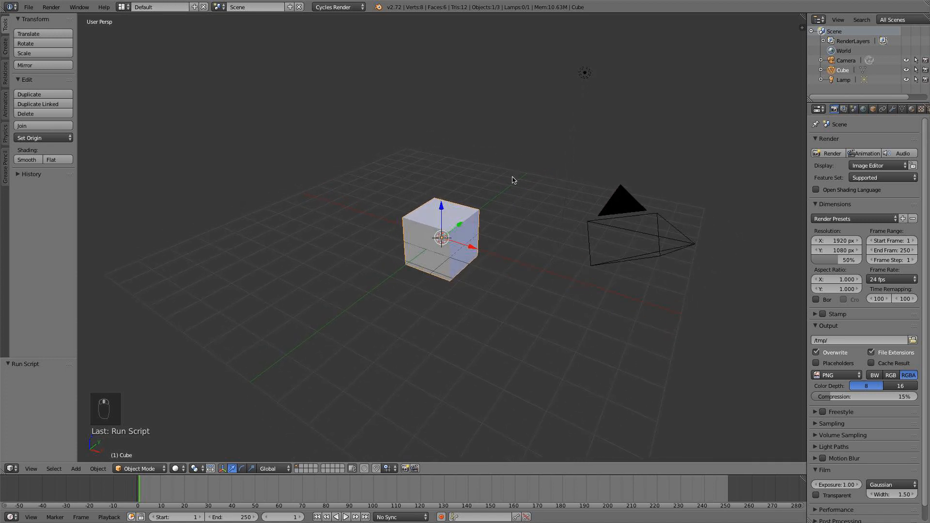
{"action": "key", "text": "x"}
{"action": "left_click", "coordinate": [472, 196]}
{"action": "right_click", "coordinate": [581, 77]}
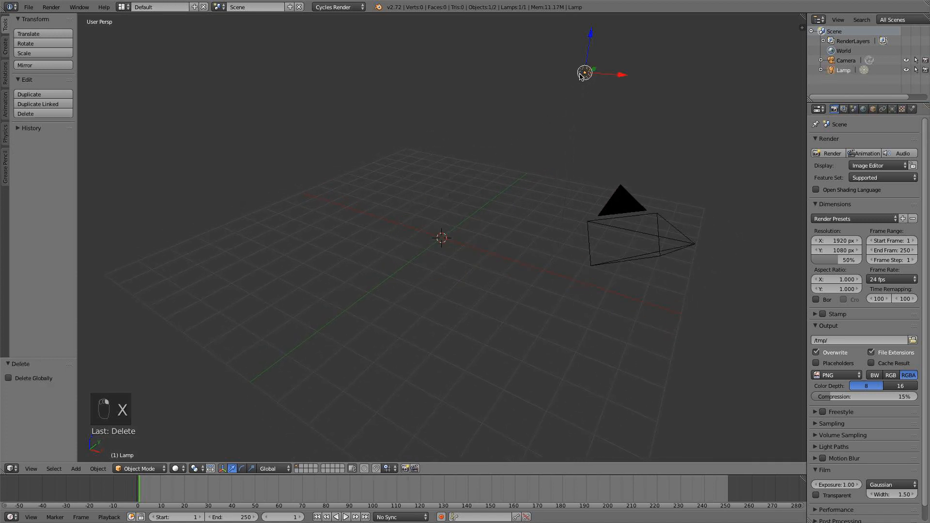
{"action": "key", "text": "x"}
{"action": "left_click", "coordinate": [580, 77]}
Add a plane mesh at the origin in the right orthographic view and scale it by about 9.77 along Y.
{"action": "scroll", "coordinate": [528, 150], "scroll_direction": "down", "scroll_amount": 4}
{"action": "scroll", "coordinate": [546, 162], "scroll_direction": "up", "scroll_amount": 2}
{"action": "middle_click_drag", "start_coordinate": [548, 164], "coordinate": [353, 213]}
{"action": "scroll", "coordinate": [392, 230], "scroll_direction": "down", "scroll_amount": 3}
{"action": "middle_click_drag", "start_coordinate": [598, 254], "coordinate": [553, 261]}
{"action": "key", "text": "KP_1"}
{"action": "key", "text": "KP_5"}
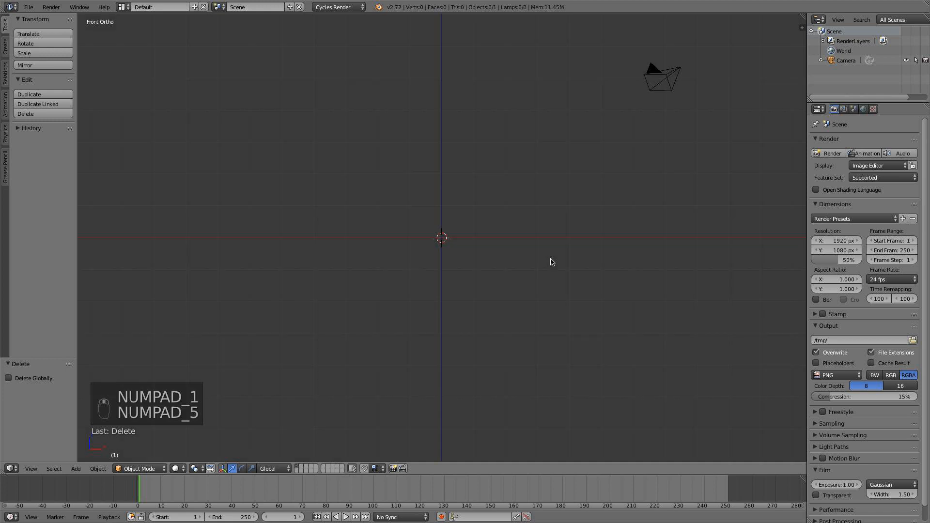
{"action": "key", "text": "KP_3"}
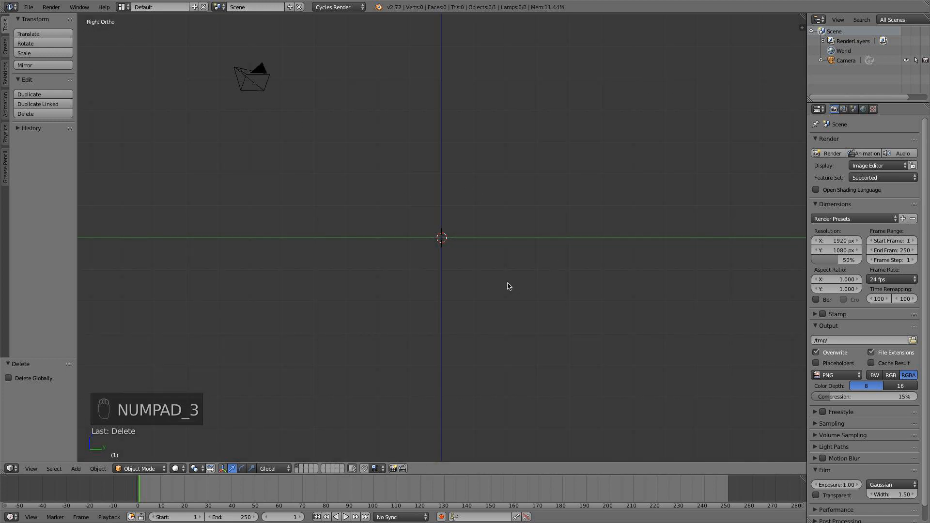
{"action": "key", "text": "shift+a"}
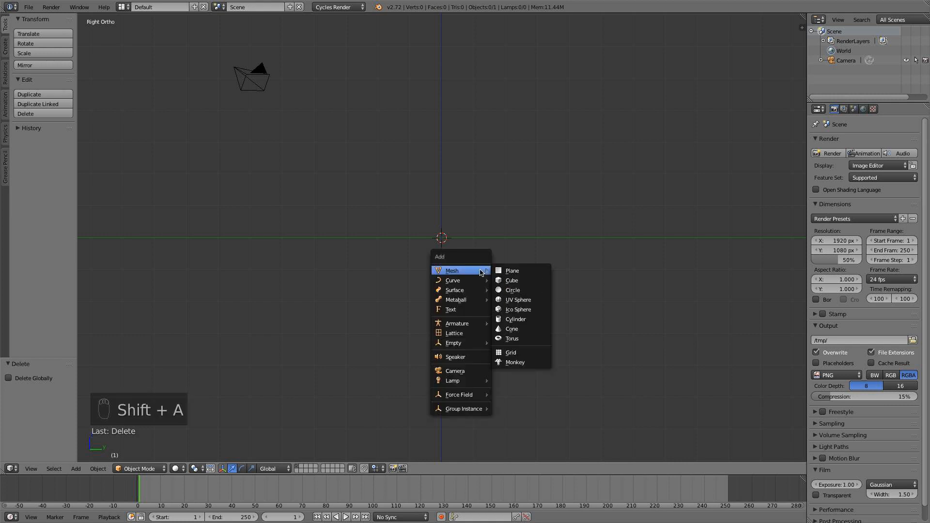
{"action": "left_click", "coordinate": [506, 273]}
{"action": "key", "text": "s"}
{"action": "key", "text": "x"}
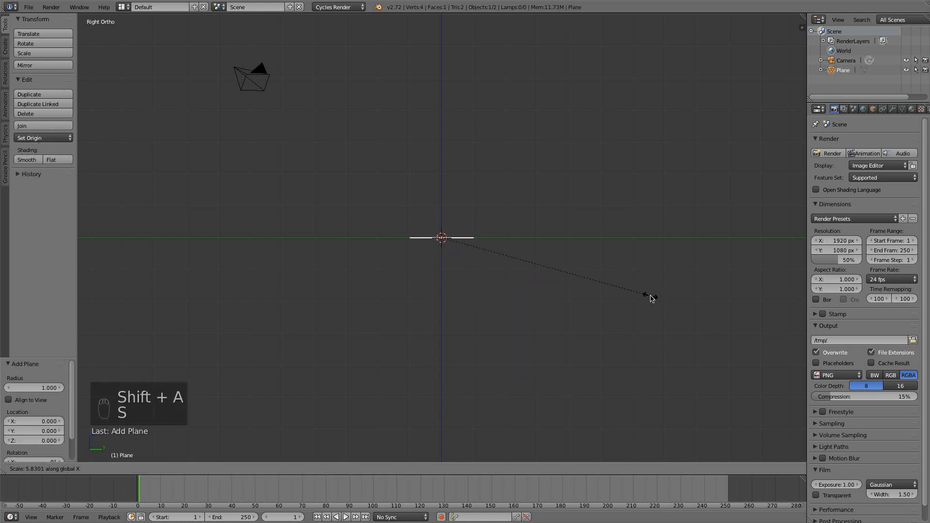
{"action": "key", "text": "y"}
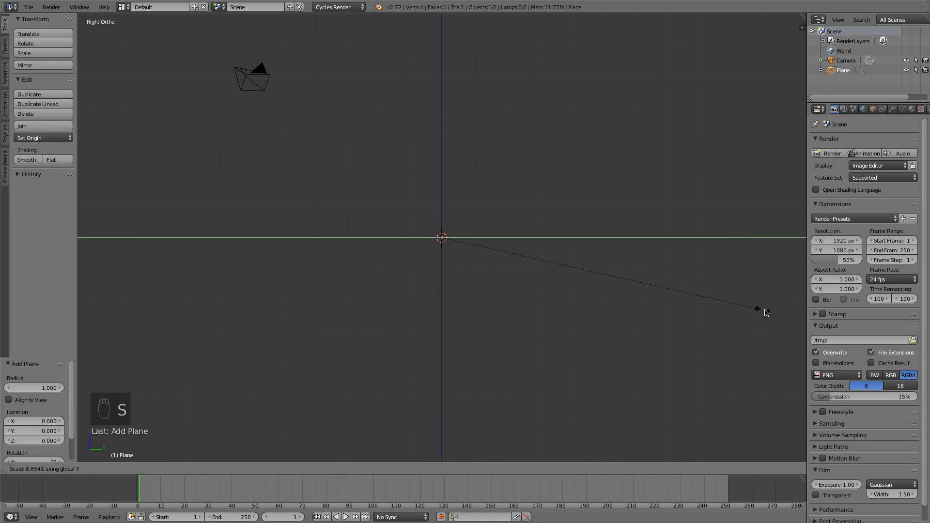
{"action": "left_click", "coordinate": [800, 308]}
In Edit Mode, divide the long plane along its length with nine evenly spaced, centred loop cuts.
{"action": "middle_click_drag", "start_coordinate": [756, 245], "coordinate": [749, 279]}
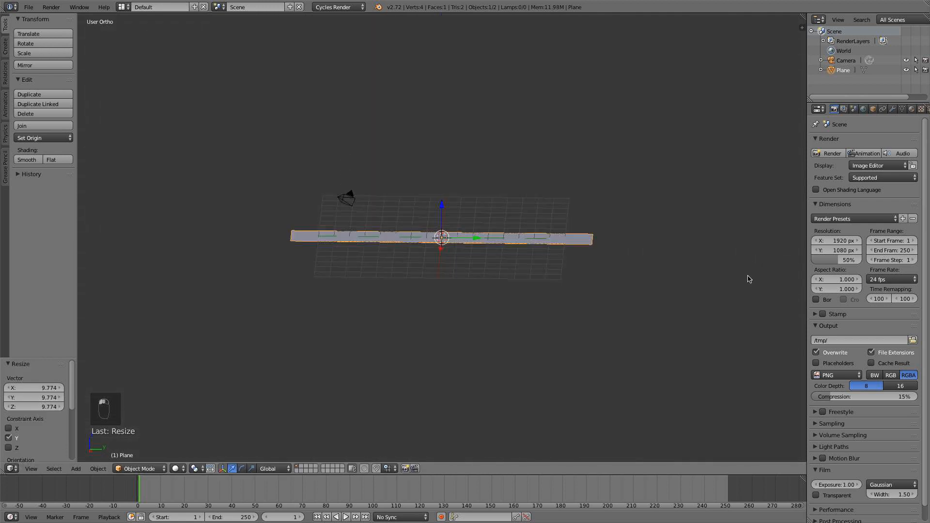
{"action": "key", "text": "KP_7"}
{"action": "middle_click_drag", "start_coordinate": [646, 294], "coordinate": [566, 287]}
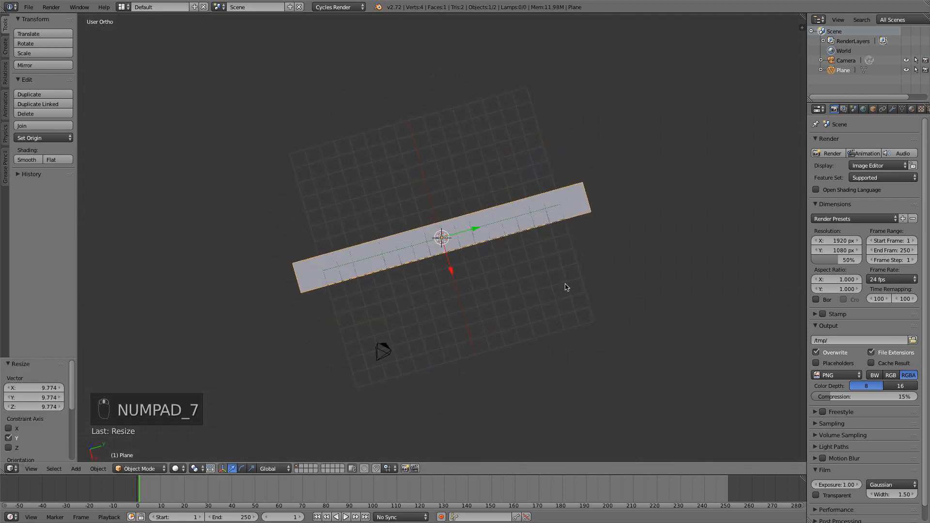
{"action": "key", "text": "KP_7"}
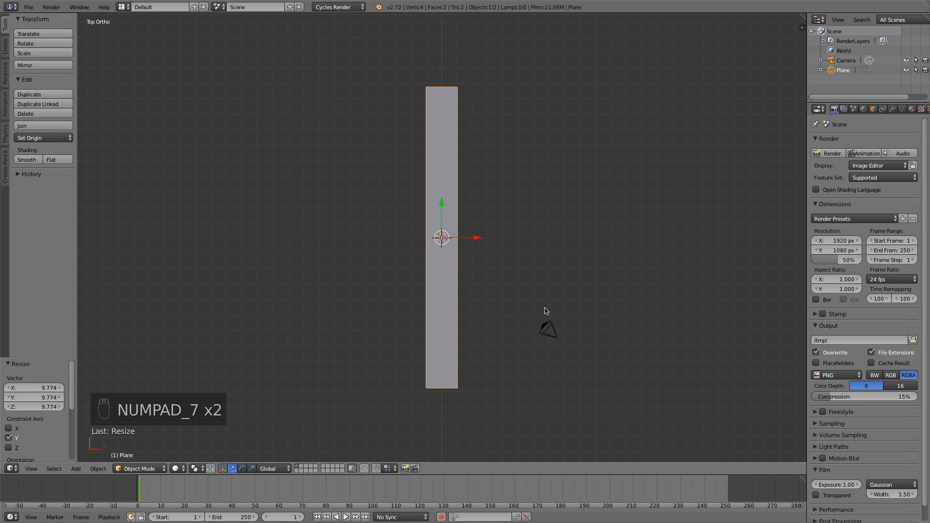
{"action": "scroll", "coordinate": [562, 303], "scroll_direction": "up", "scroll_amount": 3}
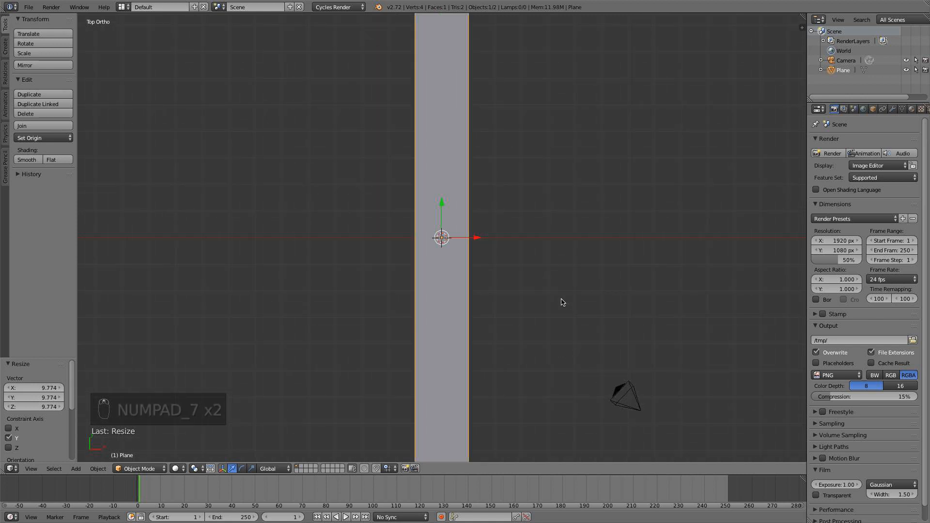
{"action": "middle_click_drag", "start_coordinate": [412, 265], "coordinate": [409, 229], "text": "shift"}
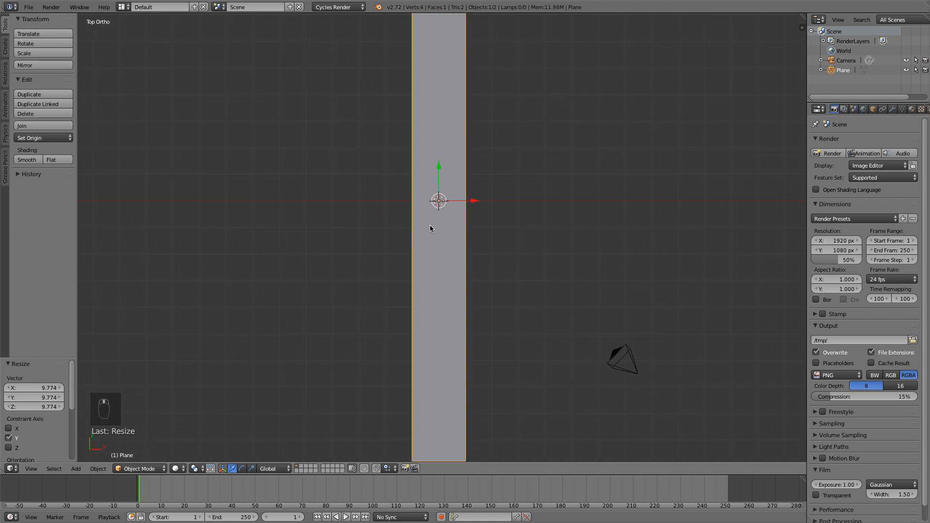
{"action": "key", "text": "Tab"}
{"action": "scroll", "coordinate": [430, 226], "scroll_direction": "down", "scroll_amount": 1}
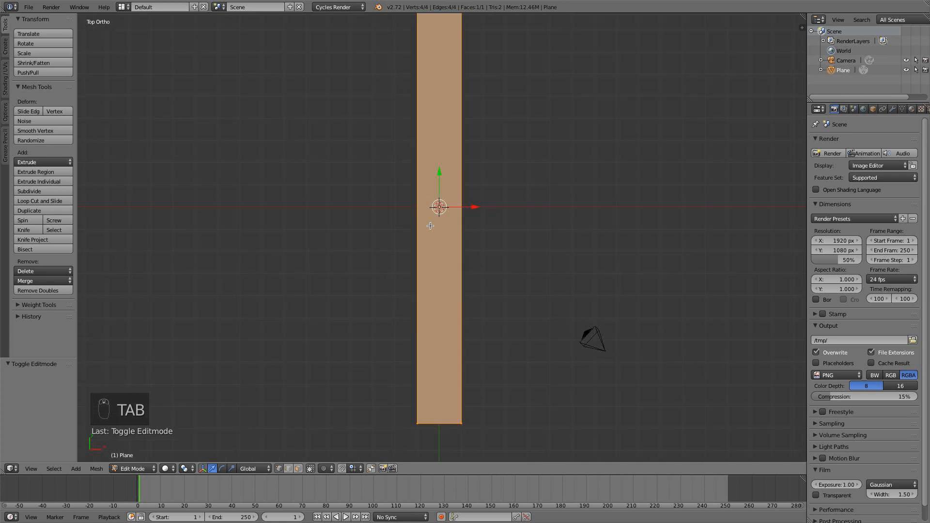
{"action": "key", "text": "ctrl+r"}
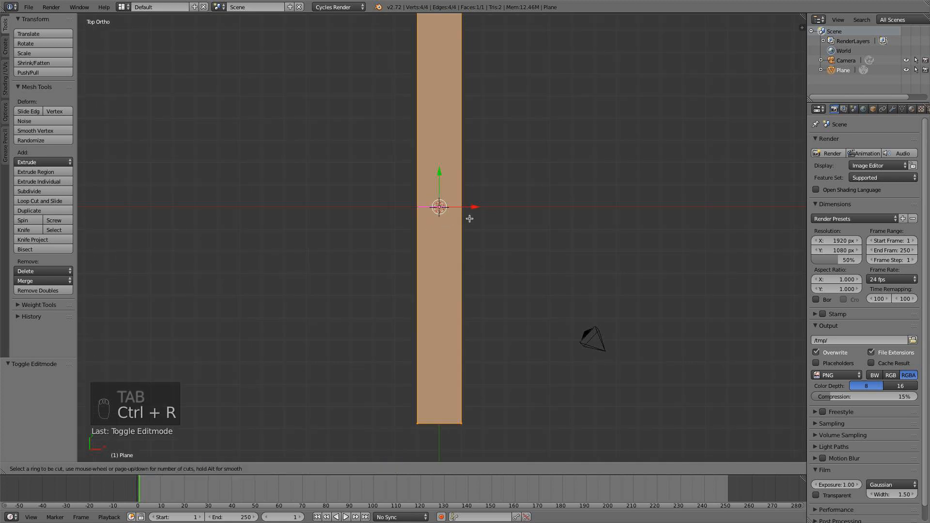
{"action": "scroll", "coordinate": [470, 218], "scroll_direction": "up", "scroll_amount": 7}
{"action": "scroll", "coordinate": [470, 219], "scroll_direction": "up", "scroll_amount": 1}
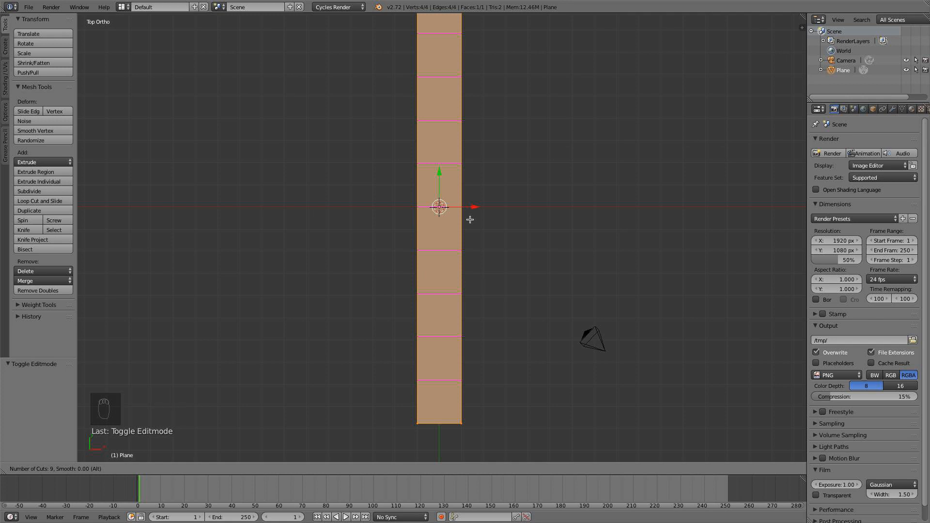
{"action": "left_click", "coordinate": [470, 220]}
{"action": "right_click", "coordinate": [470, 219]}
Subdivide the entire strip mesh with one cut.
{"action": "key", "text": "a"}
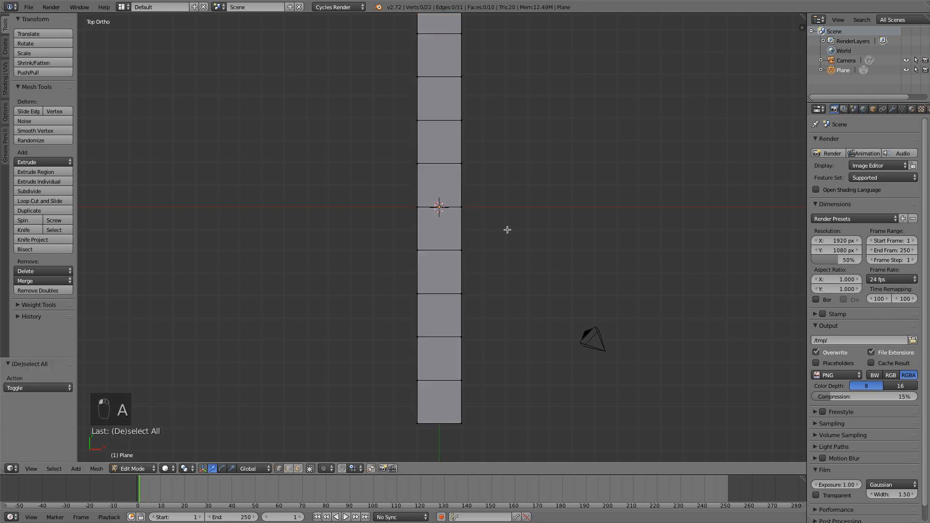
{"action": "scroll", "coordinate": [507, 230], "scroll_direction": "down", "scroll_amount": 2}
{"action": "key", "text": "w"}
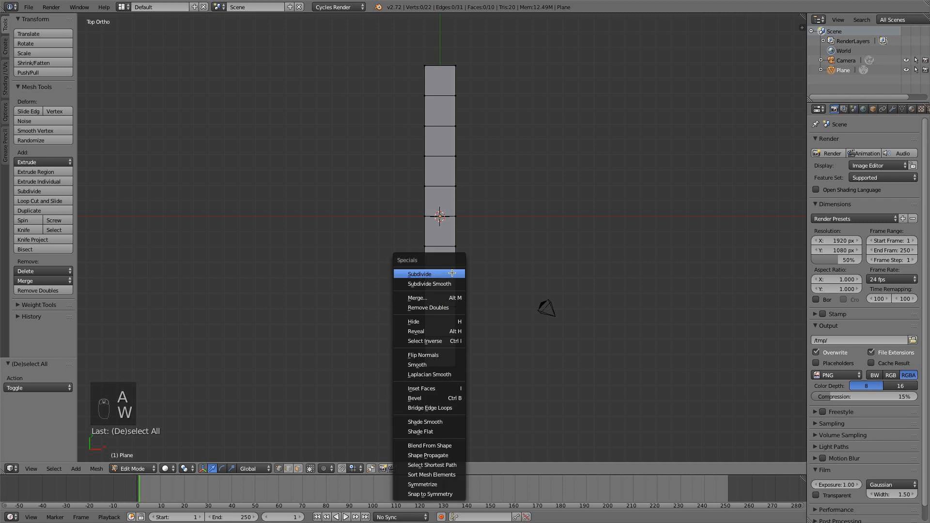
{"action": "key", "text": "Escape"}
{"action": "key", "text": "a"}
{"action": "key", "text": "w"}
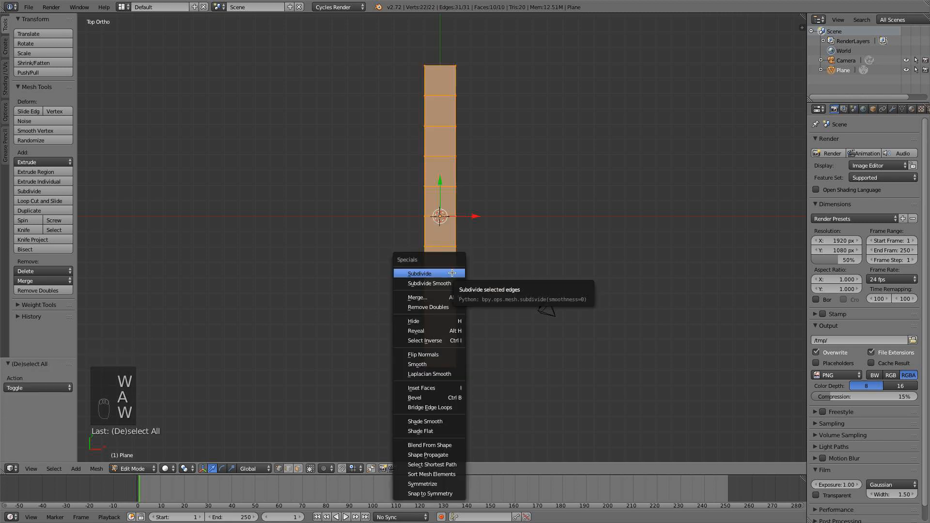
{"action": "left_click", "coordinate": [452, 273]}
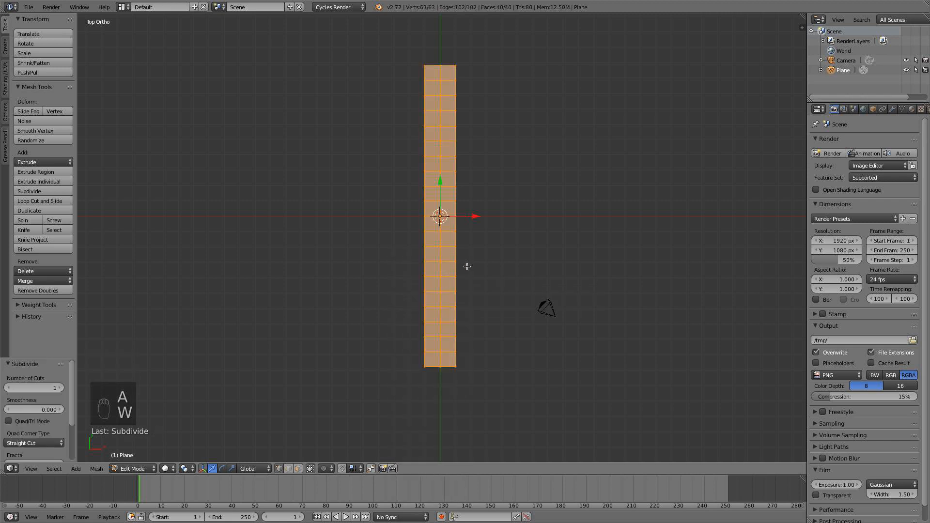
Extrude the strip's two long outer edges in place and scale them outward by about 1.46 along X.
{"action": "key", "text": "a"}
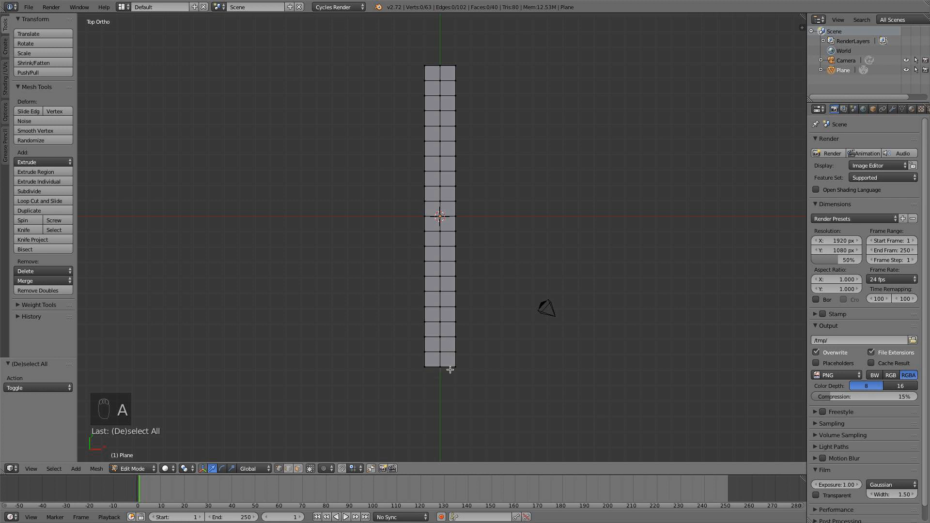
{"action": "key", "text": "b"}
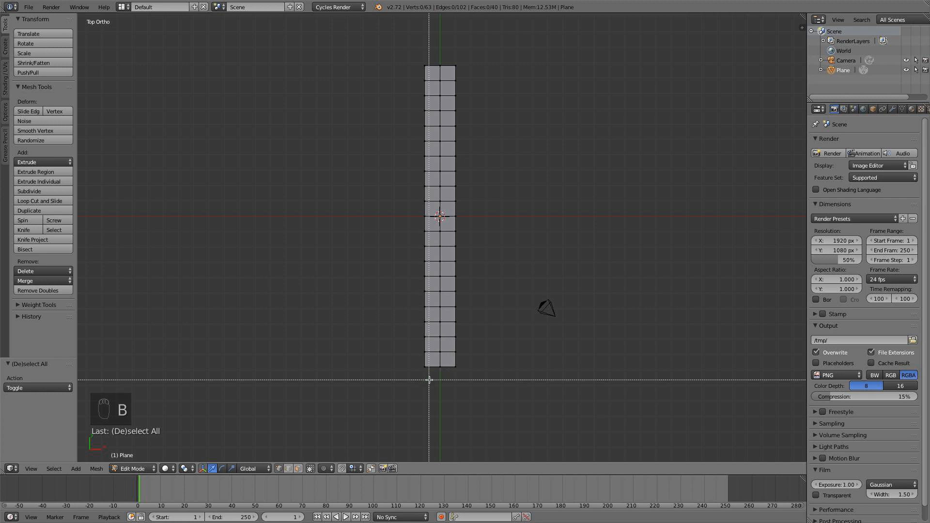
{"action": "left_click_drag", "start_coordinate": [429, 380], "coordinate": [354, 45]}
{"action": "key", "text": "b"}
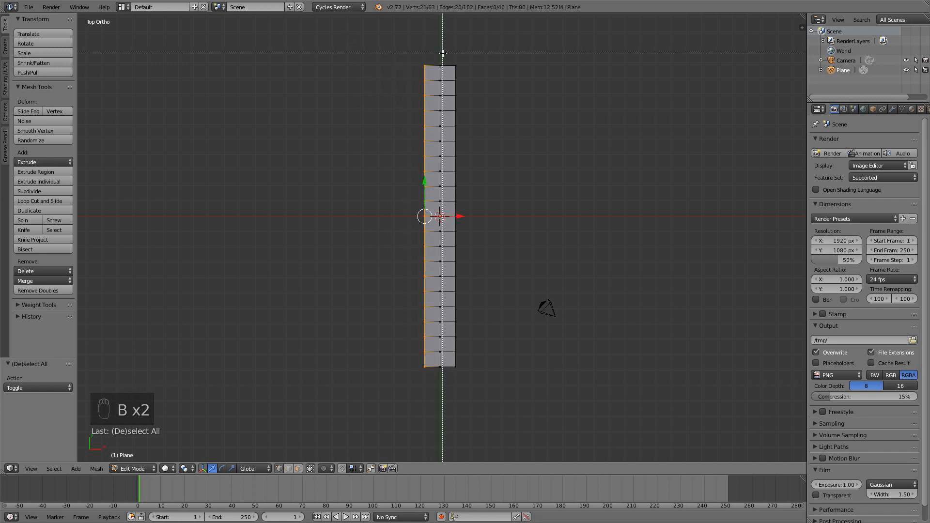
{"action": "left_click_drag", "start_coordinate": [443, 54], "coordinate": [486, 378]}
{"action": "scroll", "coordinate": [490, 337], "scroll_direction": "up", "scroll_amount": 4}
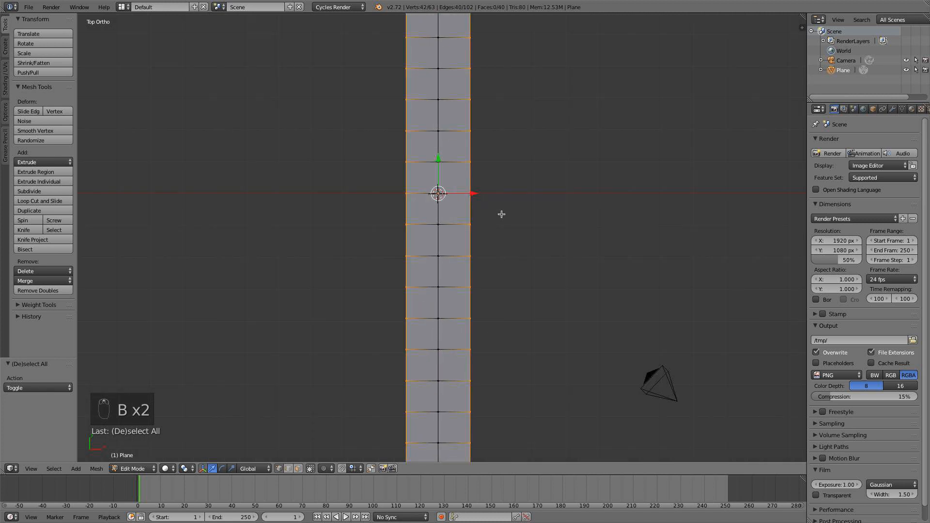
{"action": "key", "text": "e"}
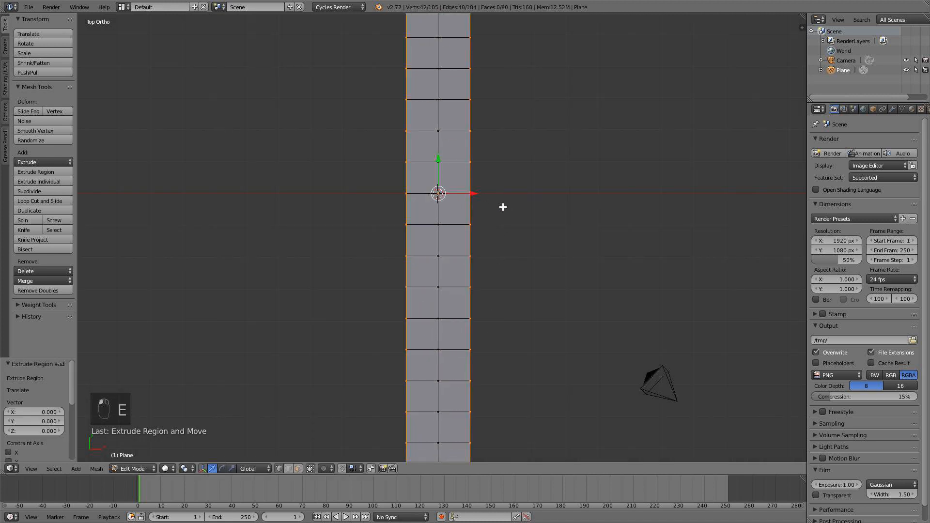
{"action": "key", "text": "s"}
{"action": "key", "text": "x"}
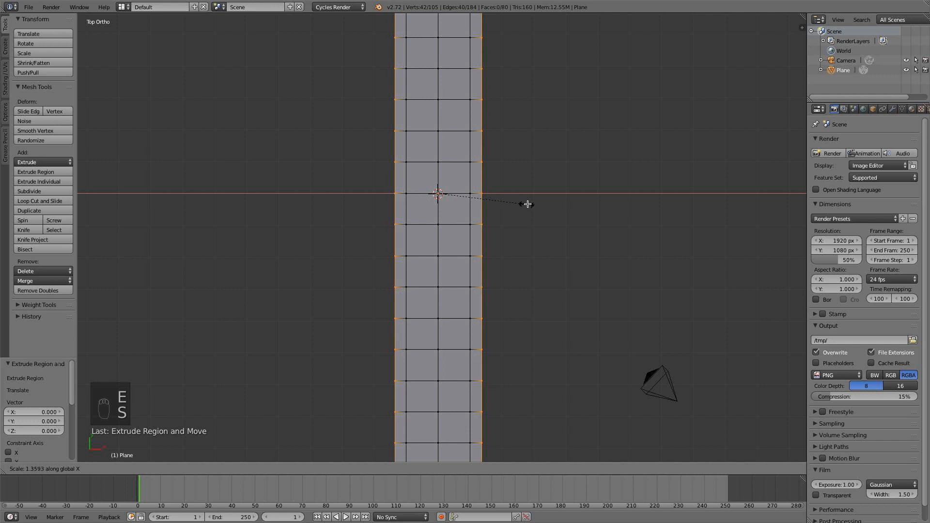
{"action": "left_click", "coordinate": [533, 203]}
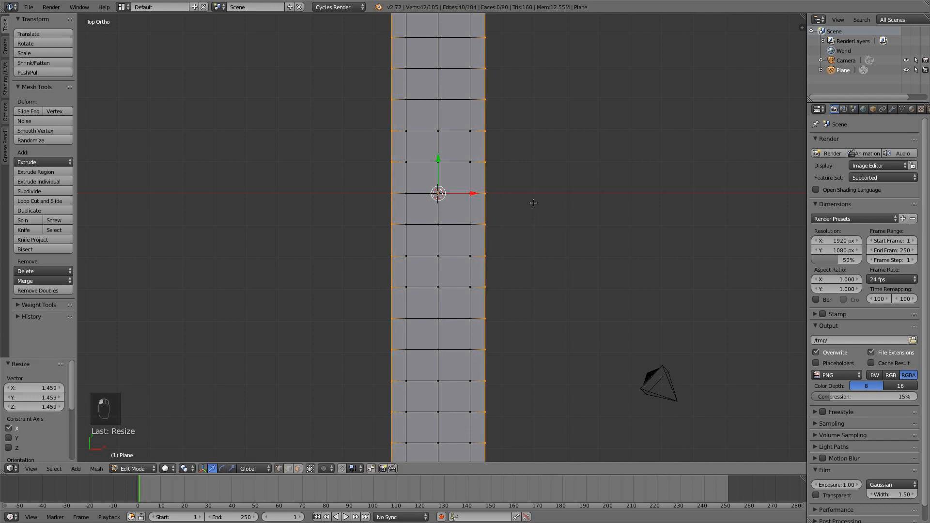
In the front view, lower the extruded edges about 0.19 along Z and scale them to about 0.77 along X.
{"action": "key", "text": "KP_1"}
{"action": "scroll", "coordinate": [479, 219], "scroll_direction": "up", "scroll_amount": 5}
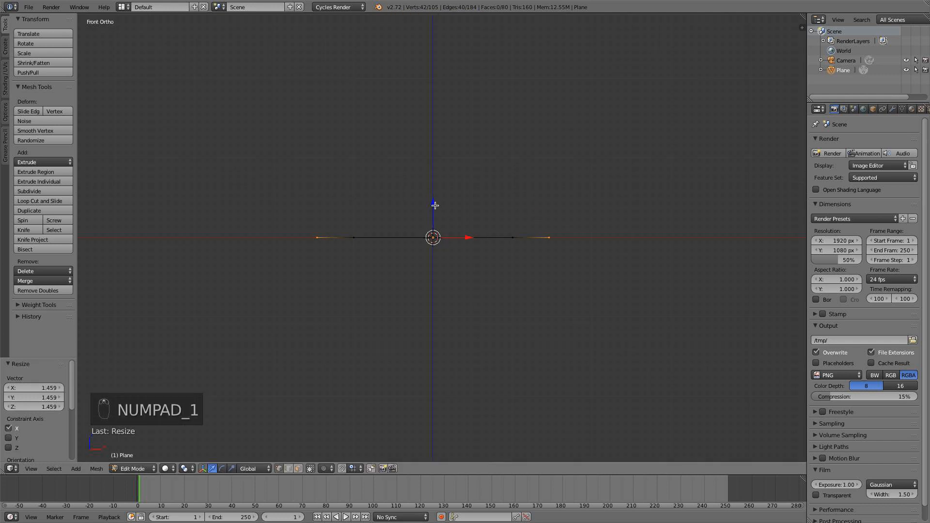
{"action": "left_click_drag", "start_coordinate": [435, 205], "coordinate": [435, 220]}
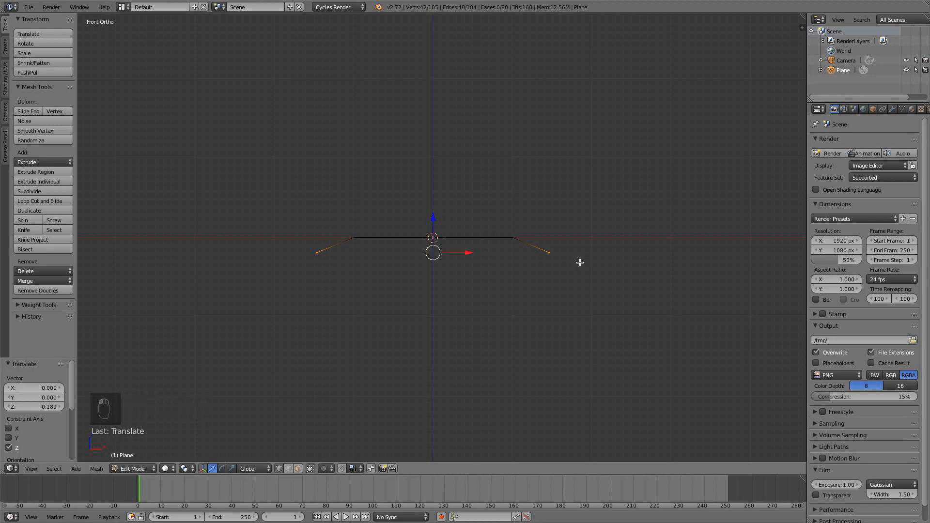
{"action": "key", "text": "s"}
{"action": "key", "text": "x"}
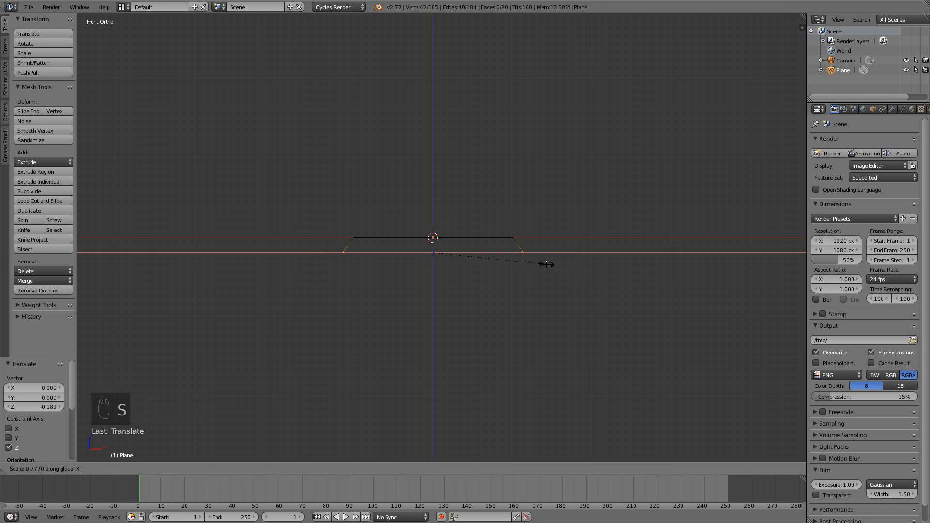
{"action": "left_click", "coordinate": [545, 263]}
Raise the sloped outer edges by about 0.04 along Z.
{"action": "middle_click_drag", "start_coordinate": [544, 262], "coordinate": [497, 274]}
{"action": "scroll", "coordinate": [426, 292], "scroll_direction": "down", "scroll_amount": 3}
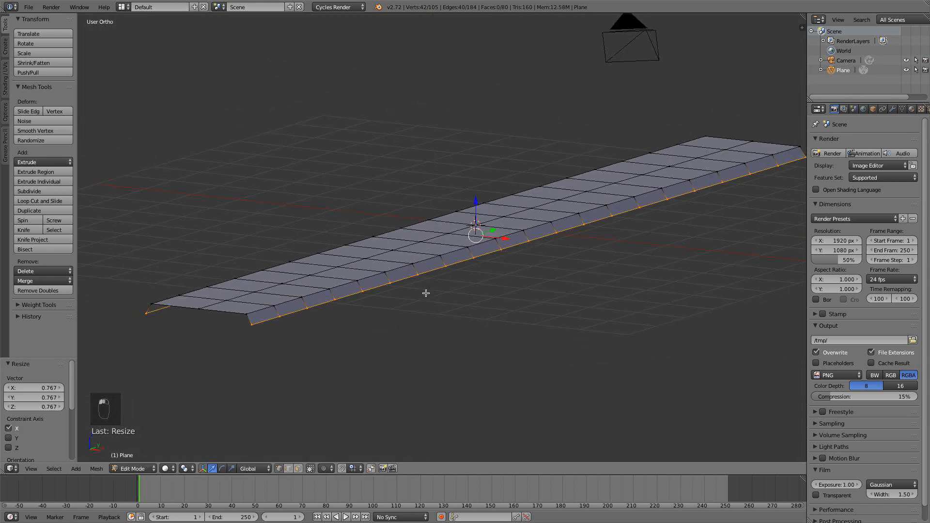
{"action": "key", "text": "KP_1"}
{"action": "scroll", "coordinate": [438, 272], "scroll_direction": "up", "scroll_amount": 1}
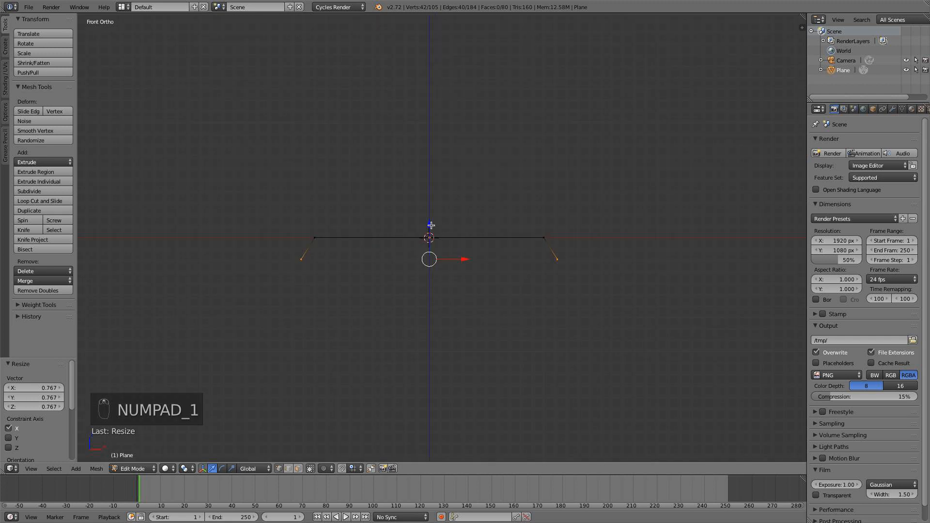
{"action": "left_click_drag", "start_coordinate": [432, 225], "coordinate": [429, 219]}
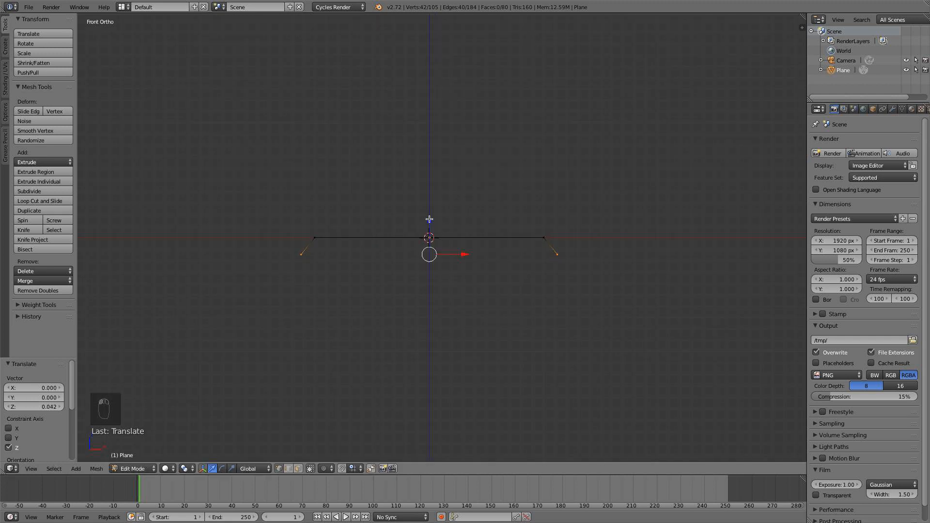
Extrude the strip's two outer edges in place, scale them to about 1.39 along X, and lower them slightly along Z.
{"action": "key", "text": "e"}
{"action": "right_click", "coordinate": [444, 221]}
{"action": "key", "text": "s"}
{"action": "key", "text": "x"}
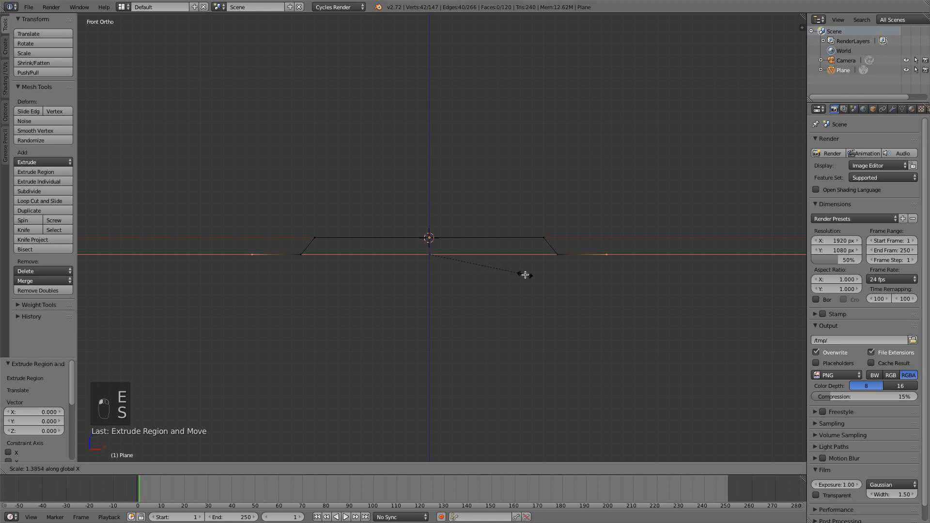
{"action": "left_click", "coordinate": [526, 275]}
{"action": "left_click_drag", "start_coordinate": [430, 221], "coordinate": [448, 237]}
Extrude the lowered outer edges in place and scale them outward to about 1.89 along X.
{"action": "key", "text": "e"}
{"action": "right_click", "coordinate": [448, 236]}
{"action": "key", "text": "s"}
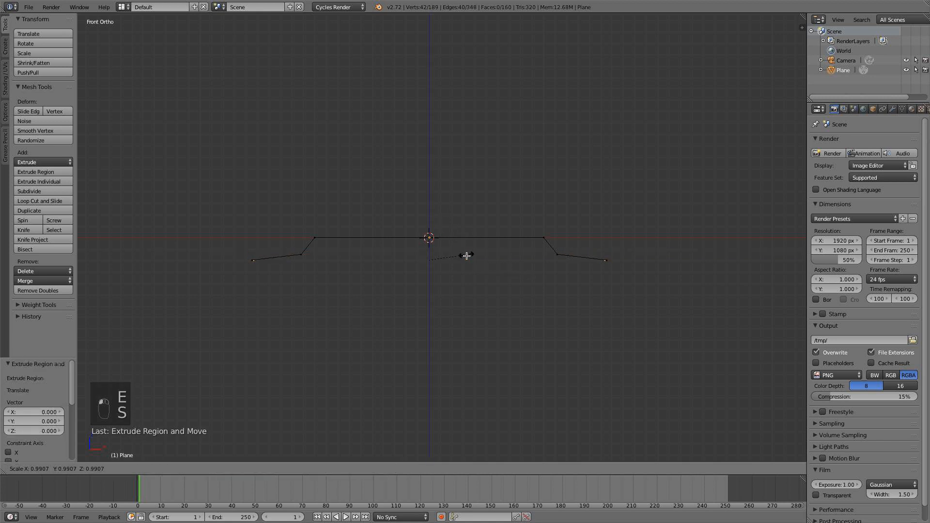
{"action": "key", "text": "x"}
{"action": "left_click", "coordinate": [500, 253]}
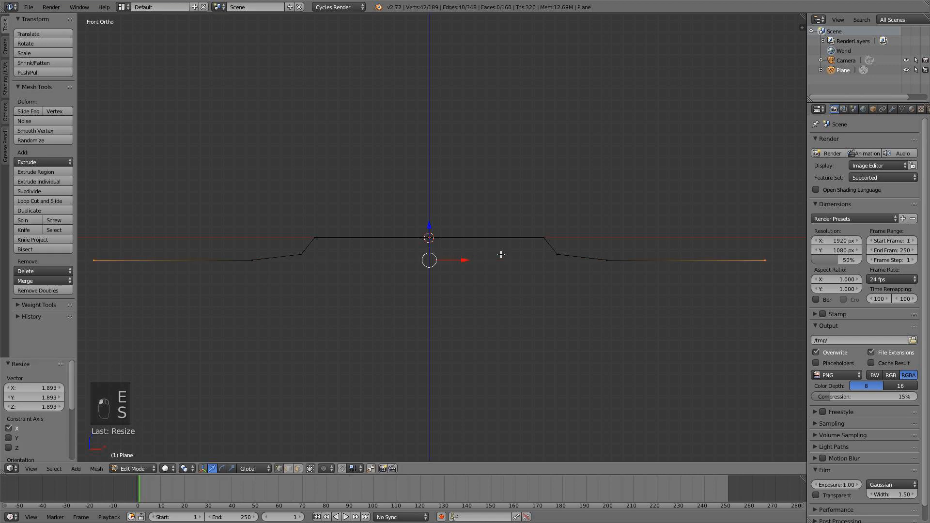
Extrude the outermost long edges once more and scale them to about 1.165 along X.
{"action": "middle_click_drag", "start_coordinate": [501, 253], "coordinate": [500, 272]}
{"action": "middle_click_drag", "start_coordinate": [568, 280], "coordinate": [534, 297]}
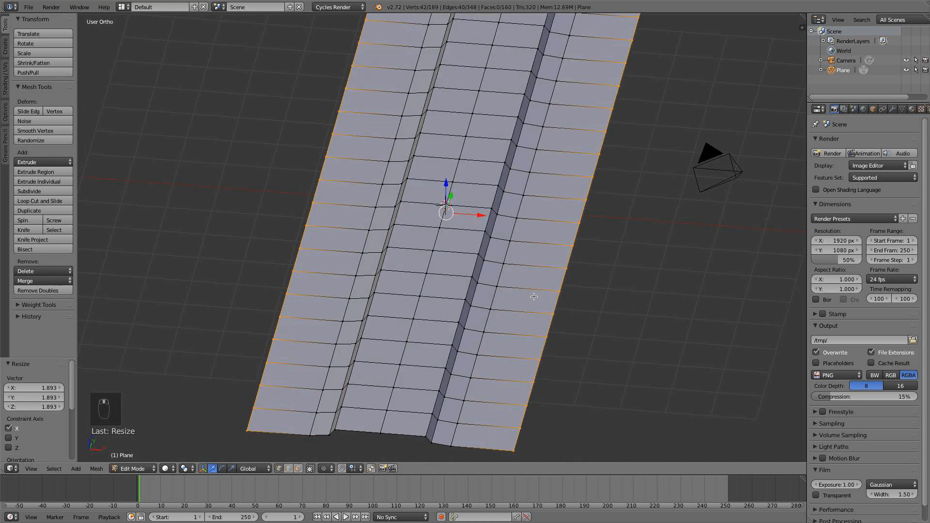
{"action": "key", "text": "e"}
{"action": "right_click", "coordinate": [536, 297]}
{"action": "key", "text": "s"}
{"action": "key", "text": "x"}
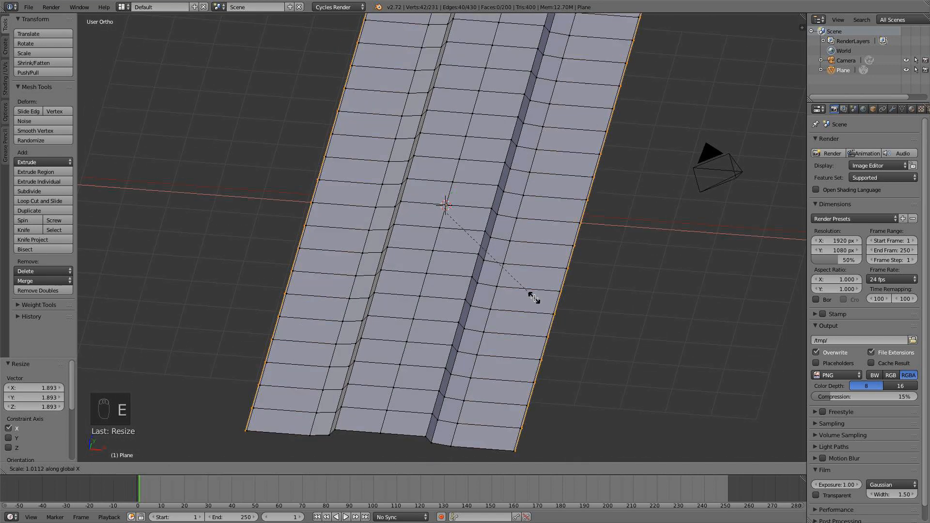
{"action": "left_click", "coordinate": [560, 294]}
Add one centred lengthwise loop cut to the wide flange on each side of the strip, in the top view.
{"action": "middle_click_drag", "start_coordinate": [561, 294], "coordinate": [536, 312]}
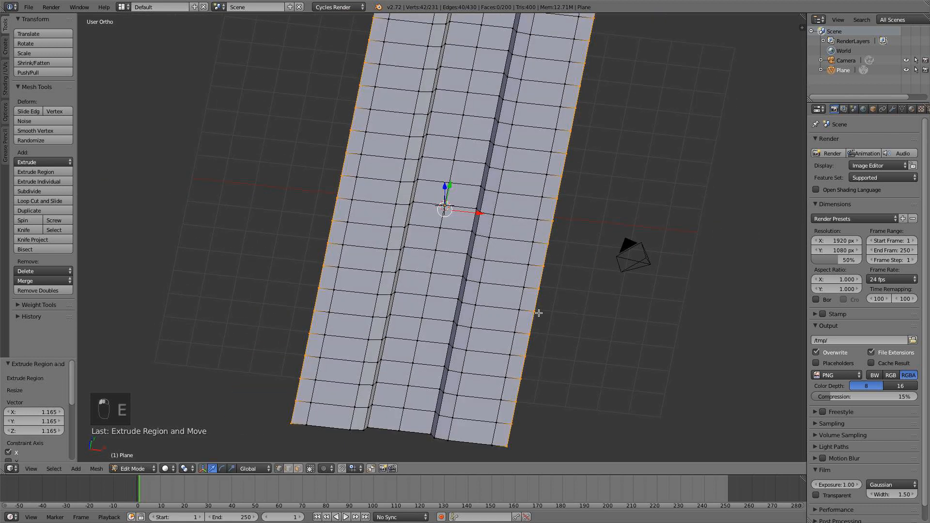
{"action": "key", "text": "KP_7"}
{"action": "key", "text": "a"}
{"action": "key", "text": "a"}
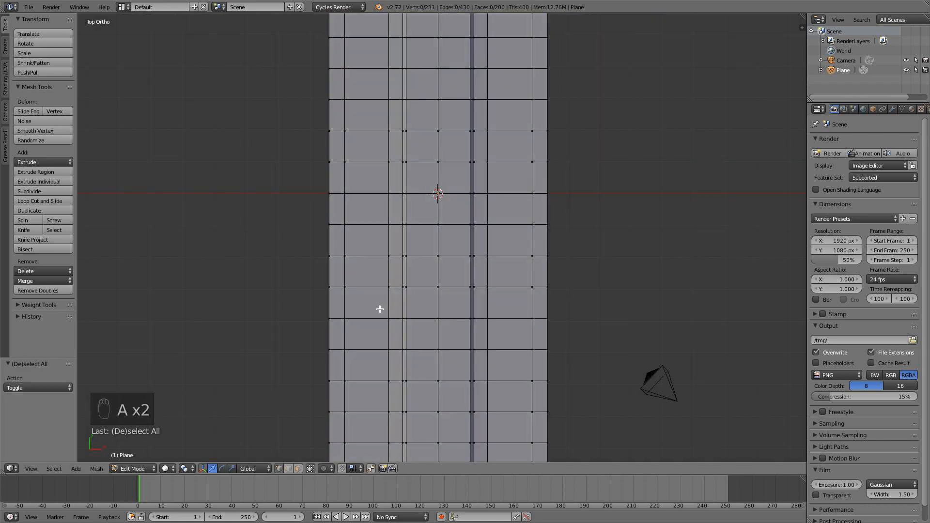
{"action": "key", "text": "ctrl+r"}
{"action": "left_click", "coordinate": [369, 297]}
{"action": "left_click", "coordinate": [370, 297]}
{"action": "key", "text": "ctrl+r"}
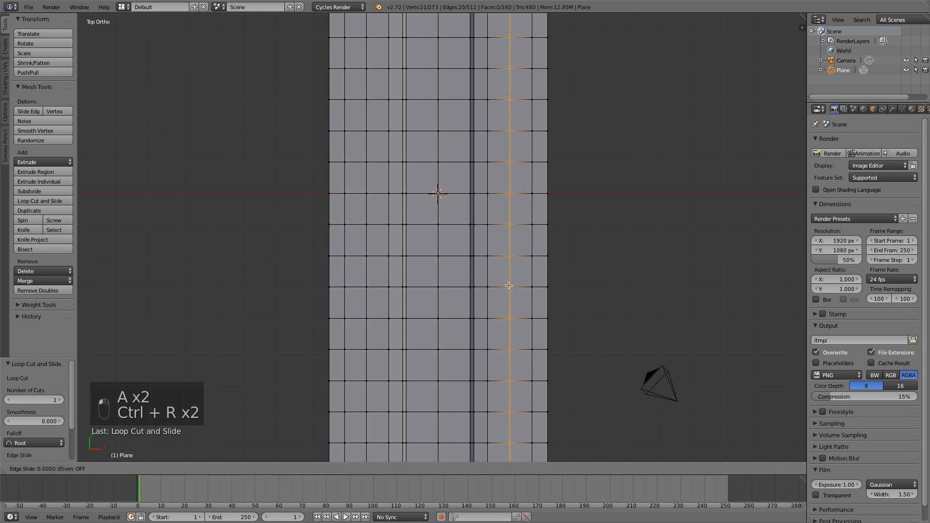
{"action": "left_click", "coordinate": [502, 291]}
{"action": "left_click", "coordinate": [502, 291]}
{"action": "key", "text": "a"}
Subdivide the whole strip mesh with one cut and clear the selection.
{"action": "scroll", "coordinate": [423, 312], "scroll_direction": "down", "scroll_amount": 4}
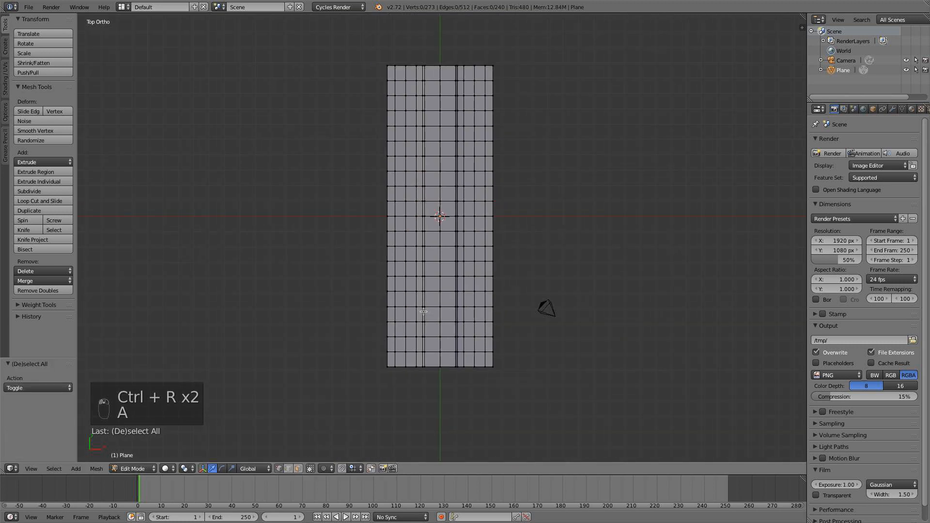
{"action": "key", "text": "a"}
{"action": "key", "text": "w"}
{"action": "left_click", "coordinate": [424, 292]}
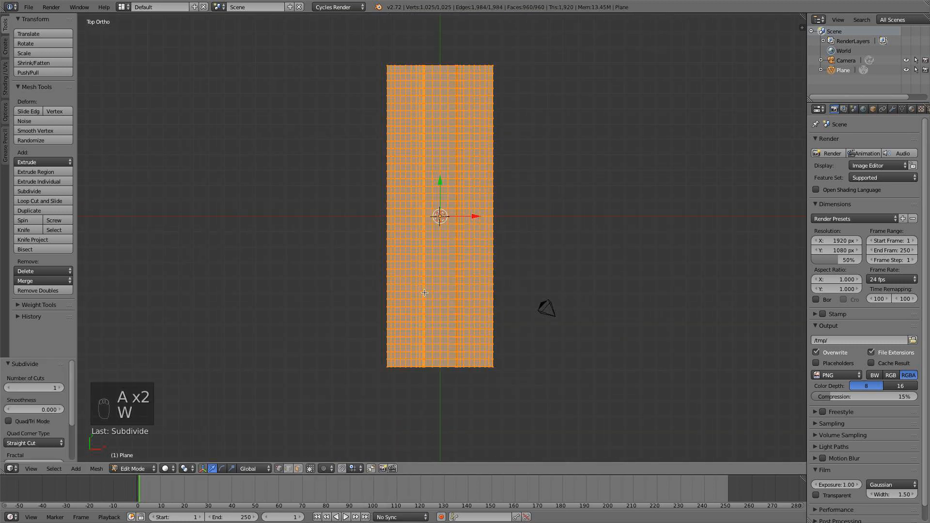
{"action": "key", "text": "a"}
Return to Object Mode and apply smooth shading to the strip.
{"action": "middle_click_drag", "start_coordinate": [436, 308], "coordinate": [365, 258]}
{"action": "key", "text": "Tab"}
{"action": "scroll", "coordinate": [381, 261], "scroll_direction": "up", "scroll_amount": 6}
{"action": "scroll", "coordinate": [381, 261], "scroll_direction": "down", "scroll_amount": 4}
{"action": "middle_click_drag", "start_coordinate": [426, 239], "coordinate": [461, 230]}
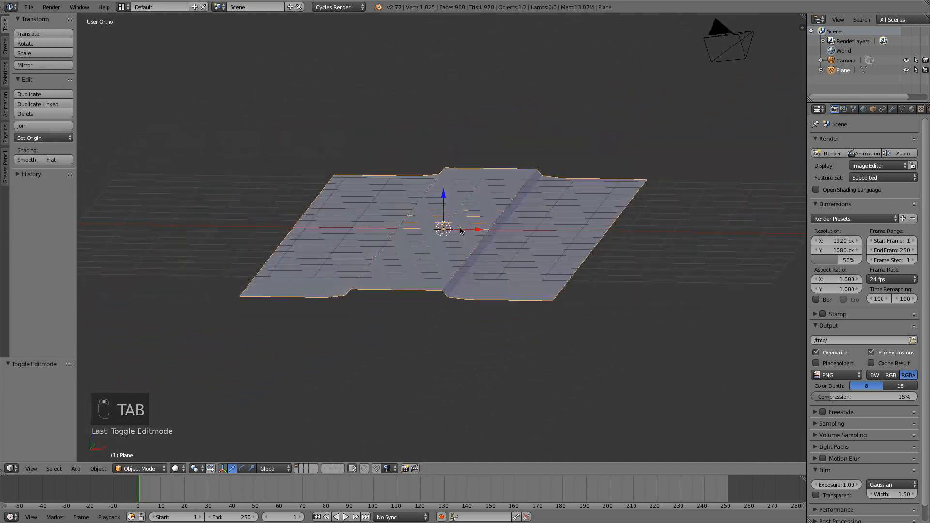
{"action": "left_click", "coordinate": [27, 160]}
Add a Bezier curve at the strip's centre and raise it about 0.67 along Z in the right side view.
{"action": "key", "text": "KP_7"}
{"action": "scroll", "coordinate": [313, 297], "scroll_direction": "down", "scroll_amount": 2}
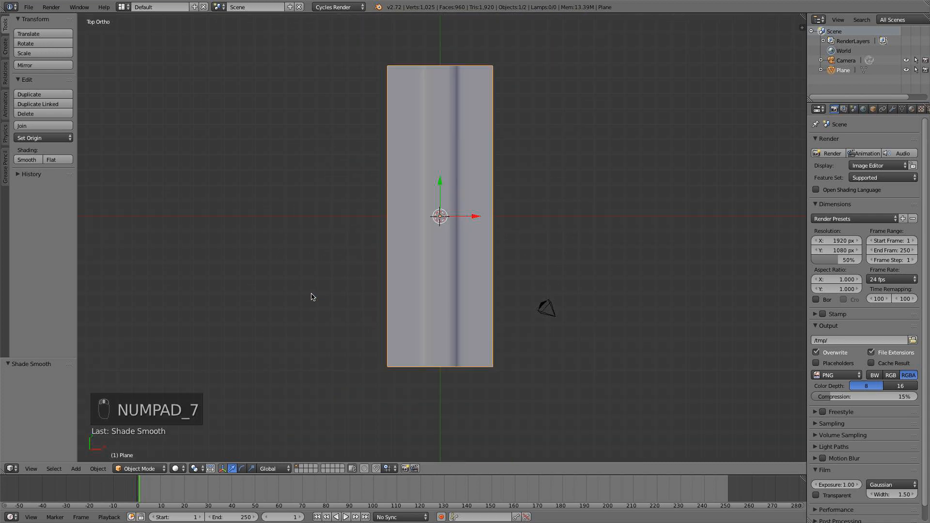
{"action": "scroll", "coordinate": [396, 293], "scroll_direction": "up", "scroll_amount": 3}
{"action": "key", "text": "KP_3"}
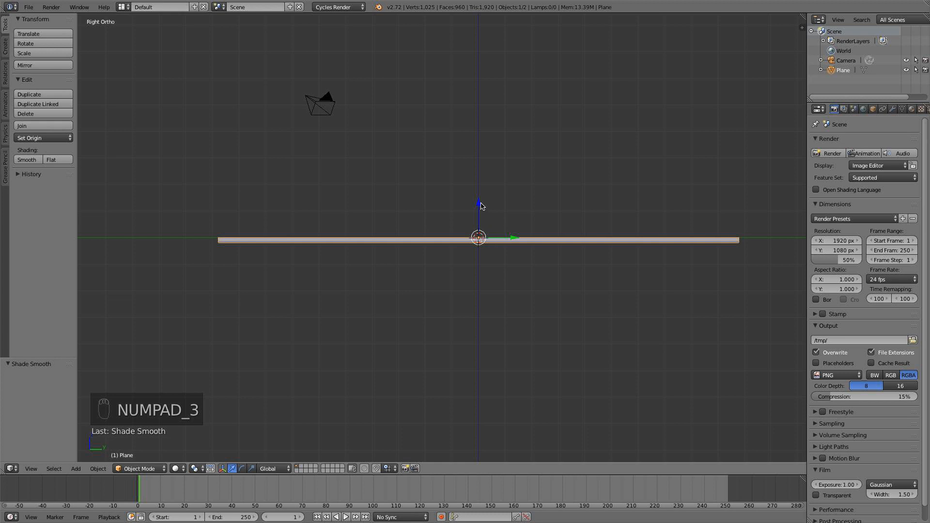
{"action": "key", "text": "shift+a"}
{"action": "mouse_move", "coordinate": [483, 206]}
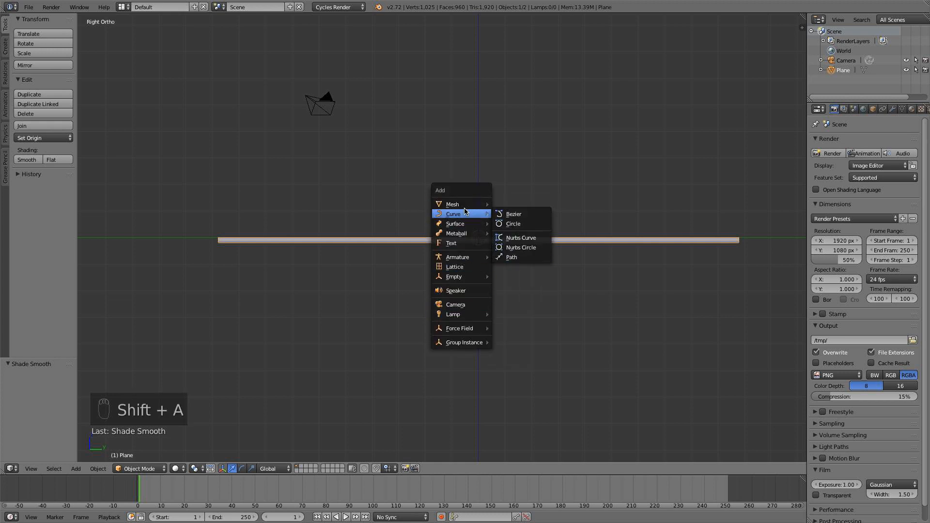
{"action": "left_click", "coordinate": [514, 216]}
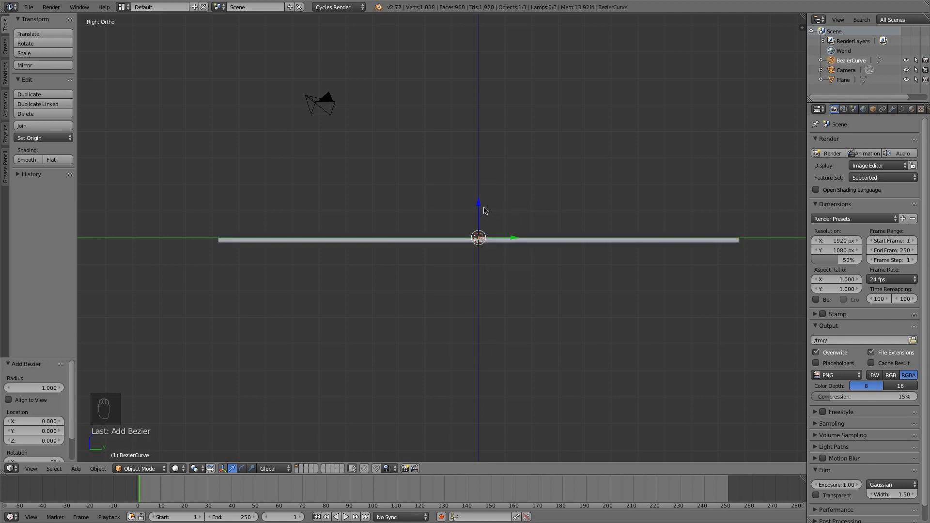
{"action": "left_click_drag", "start_coordinate": [478, 209], "coordinate": [476, 192]}
{"action": "scroll", "coordinate": [489, 203], "scroll_direction": "up", "scroll_amount": 3}
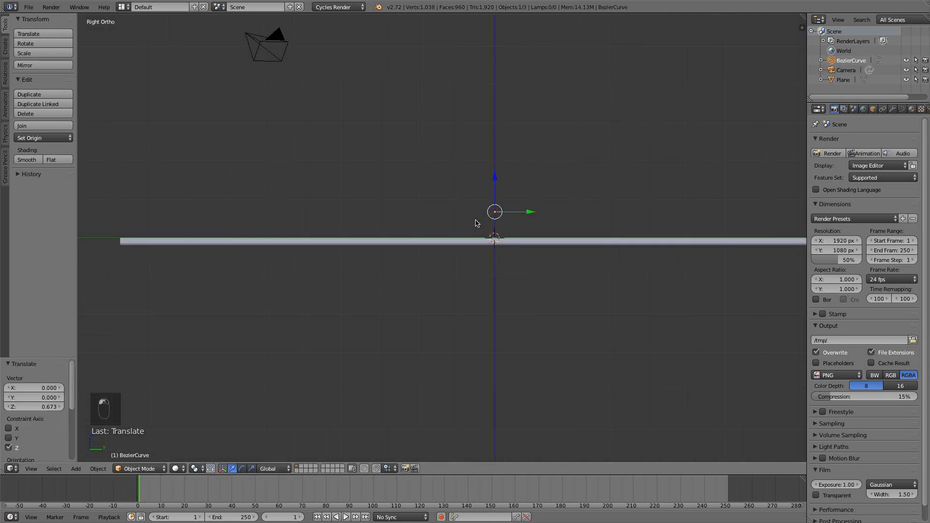
Rotate the Bezier curve 90° about the global X axis.
{"action": "middle_click_drag", "start_coordinate": [532, 202], "coordinate": [526, 227]}
{"action": "key", "text": "KP_1"}
{"action": "key", "text": "KP_3"}
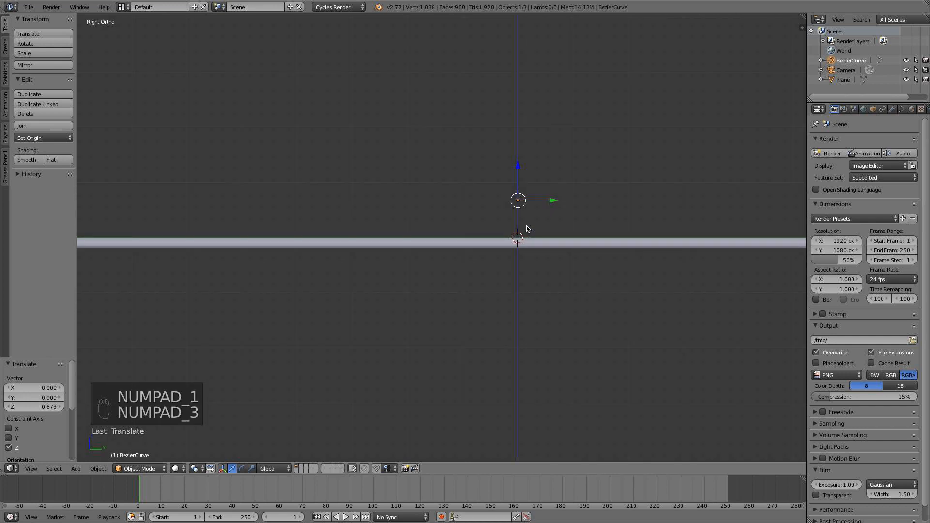
{"action": "key", "text": "r"}
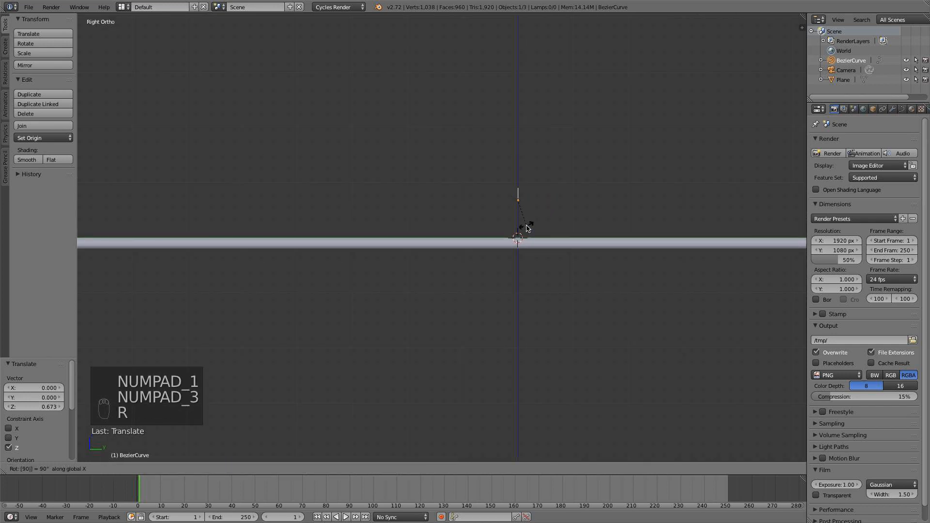
{"action": "left_click", "coordinate": [528, 228]}
{"action": "key", "text": "r"}
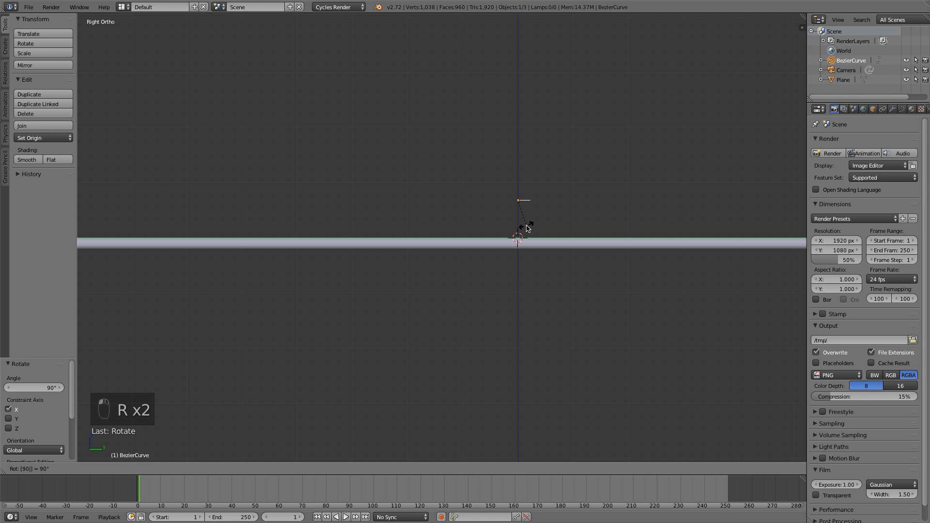
{"action": "key", "text": "y"}
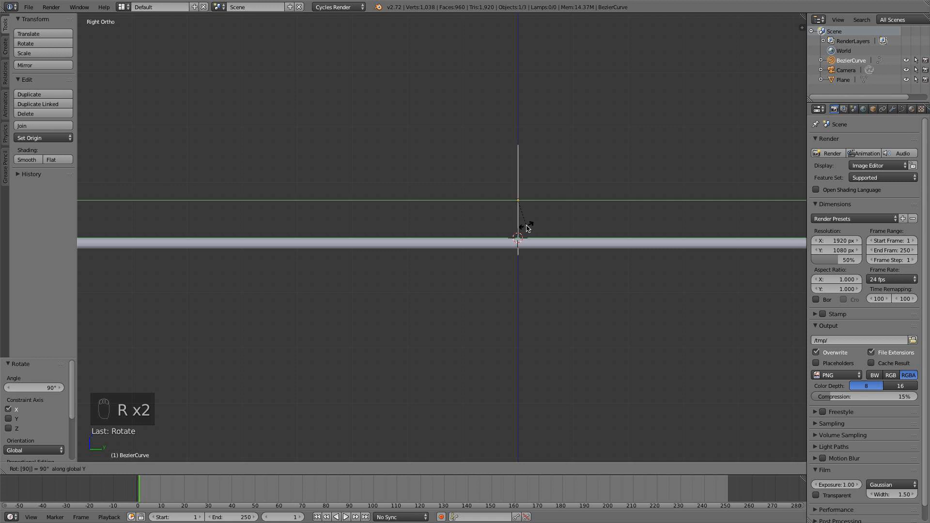
{"action": "left_click", "coordinate": [528, 228]}
Rotate the Bezier curve 90° about the global Z axis and scale it uniformly to about 8.3.
{"action": "key", "text": "r"}
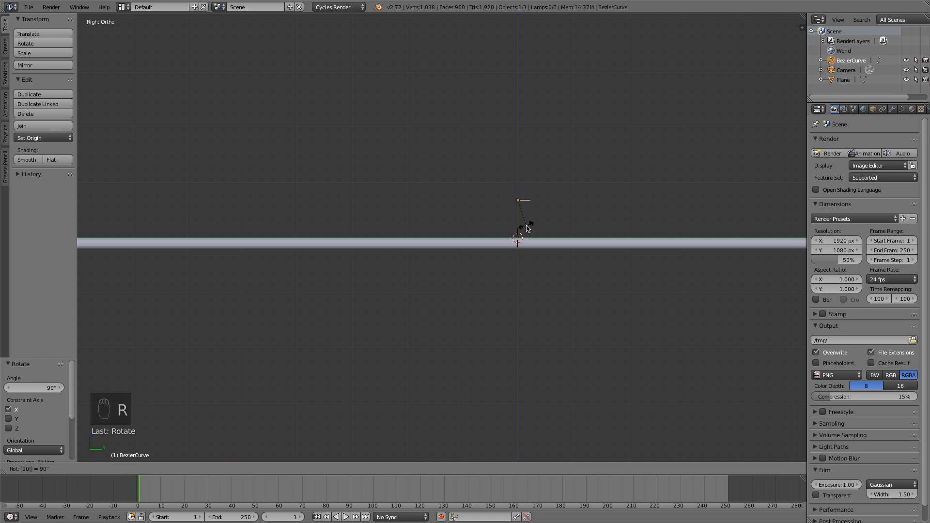
{"action": "key", "text": "z"}
{"action": "key", "text": "Return"}
{"action": "scroll", "coordinate": [539, 238], "scroll_direction": "down", "scroll_amount": 3}
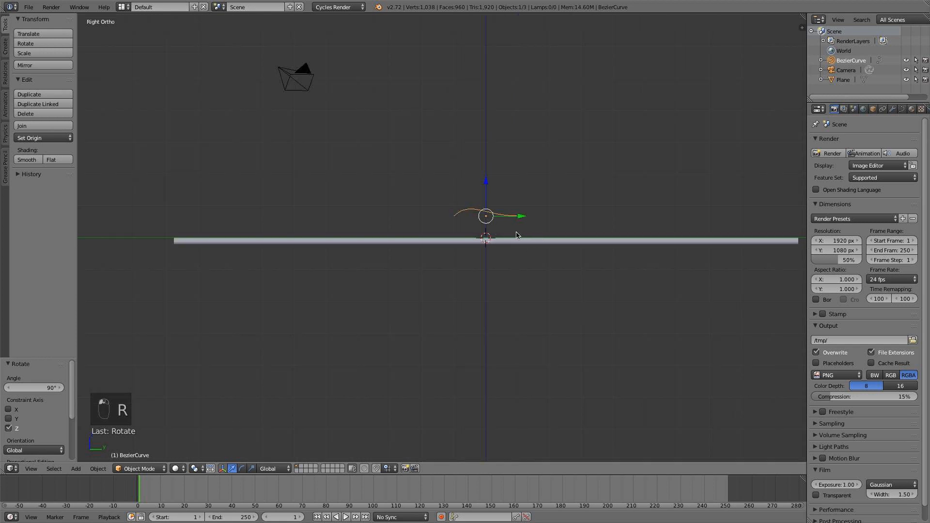
{"action": "scroll", "coordinate": [509, 240], "scroll_direction": "down", "scroll_amount": 3}
{"action": "key", "text": "s"}
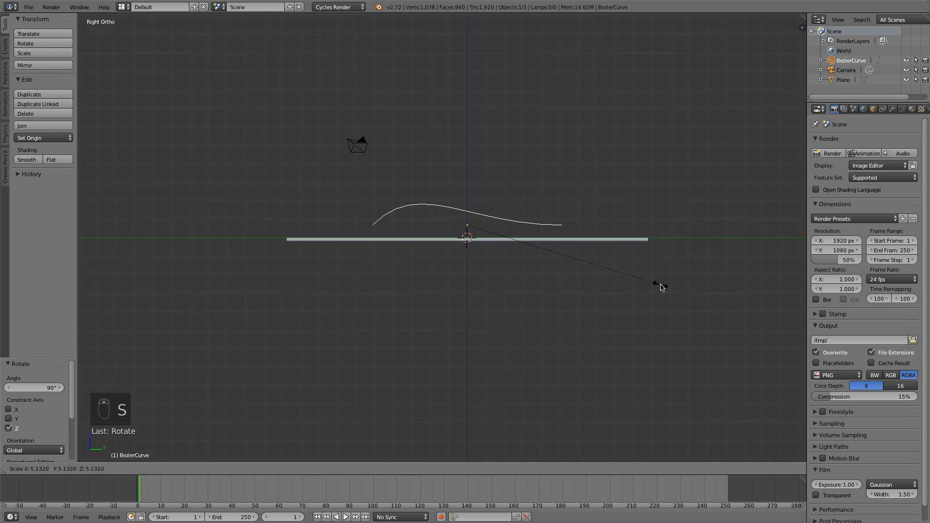
{"action": "left_click", "coordinate": [787, 292]}
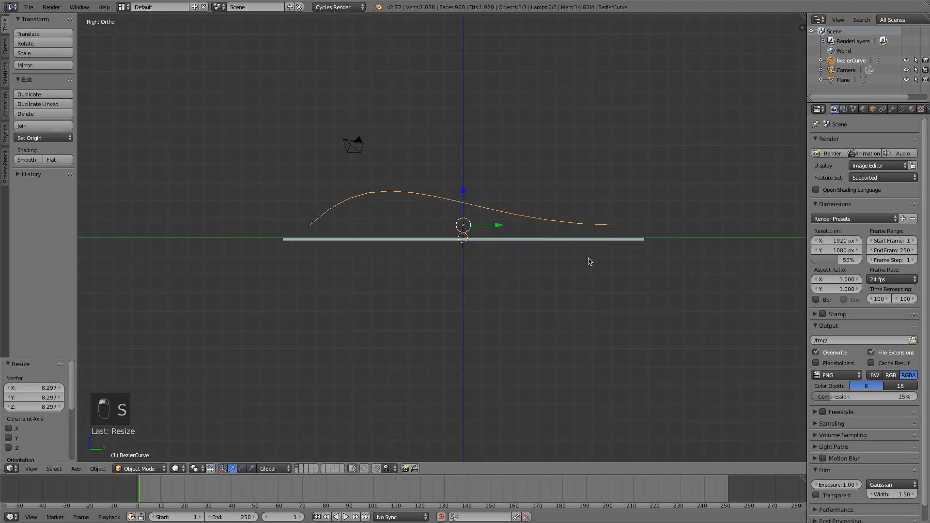
Lower the Bezier curve about 0.6 along Z so its ends sit just above the strip.
{"action": "middle_click_drag", "start_coordinate": [589, 259], "coordinate": [572, 261], "text": "shift"}
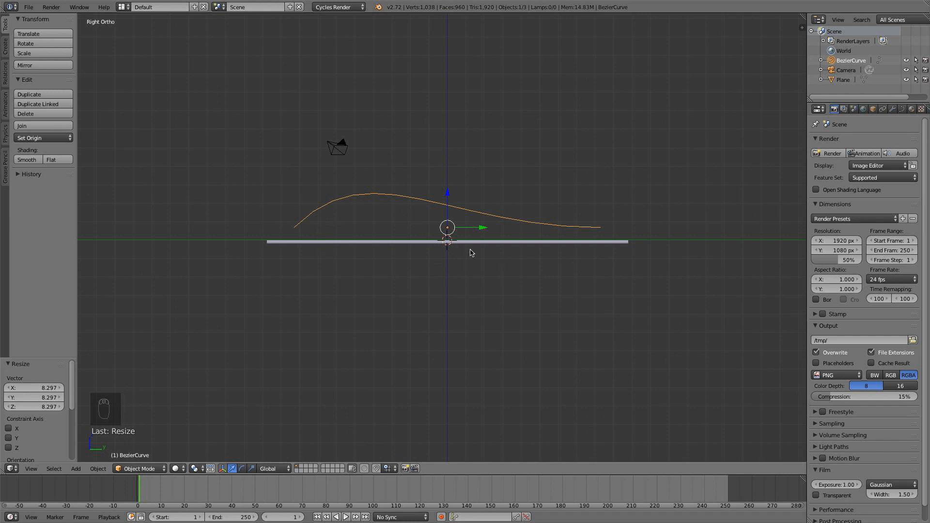
{"action": "key", "text": "g"}
{"action": "key", "text": "z"}
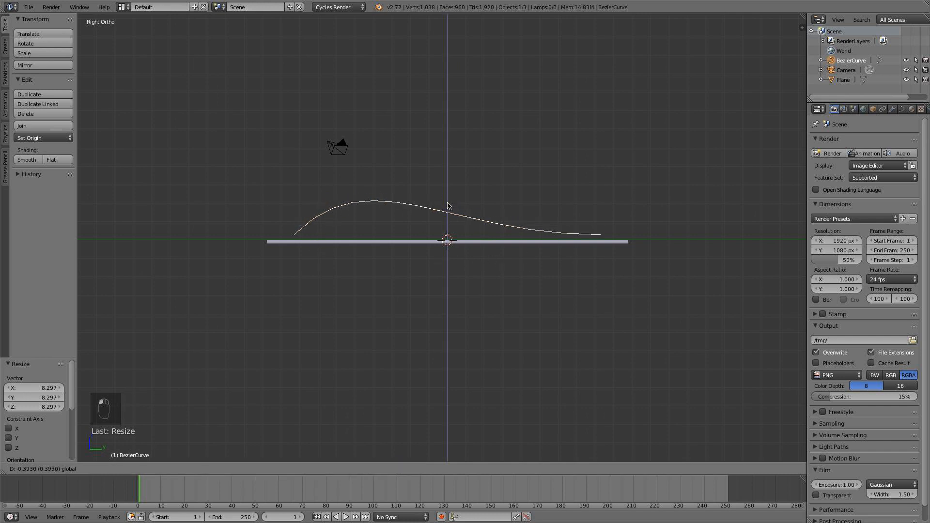
{"action": "left_click", "coordinate": [433, 232]}
In Edit Mode, rotate the curve's left end point about 47.5° and raise it along Z above the strip.
{"action": "scroll", "coordinate": [433, 237], "scroll_direction": "up", "scroll_amount": 3}
{"action": "middle_click_drag", "start_coordinate": [432, 248], "coordinate": [434, 254], "text": "shift"}
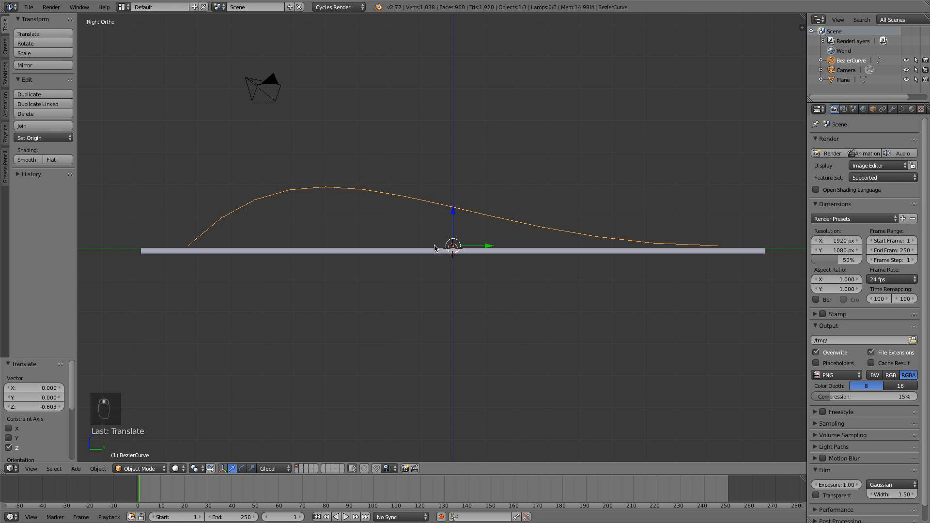
{"action": "key", "text": "Tab"}
{"action": "right_click", "coordinate": [188, 246]}
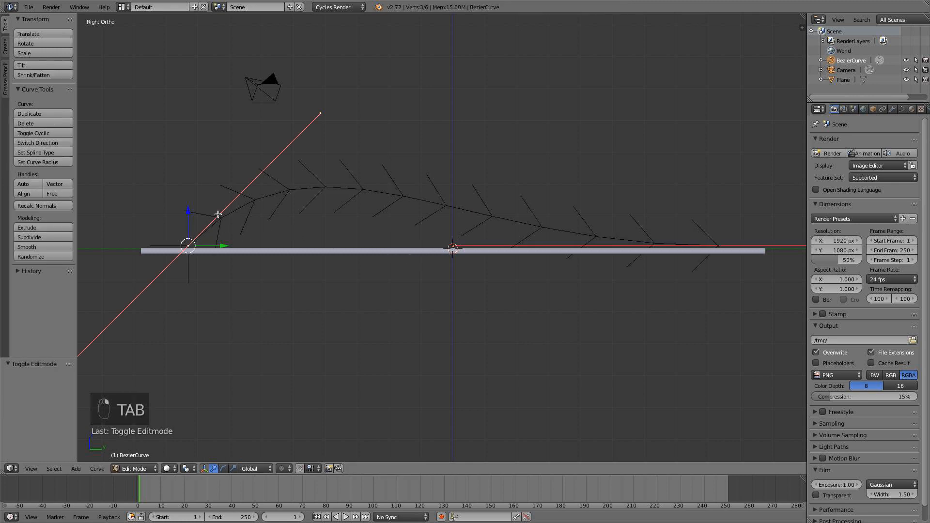
{"action": "key", "text": "r"}
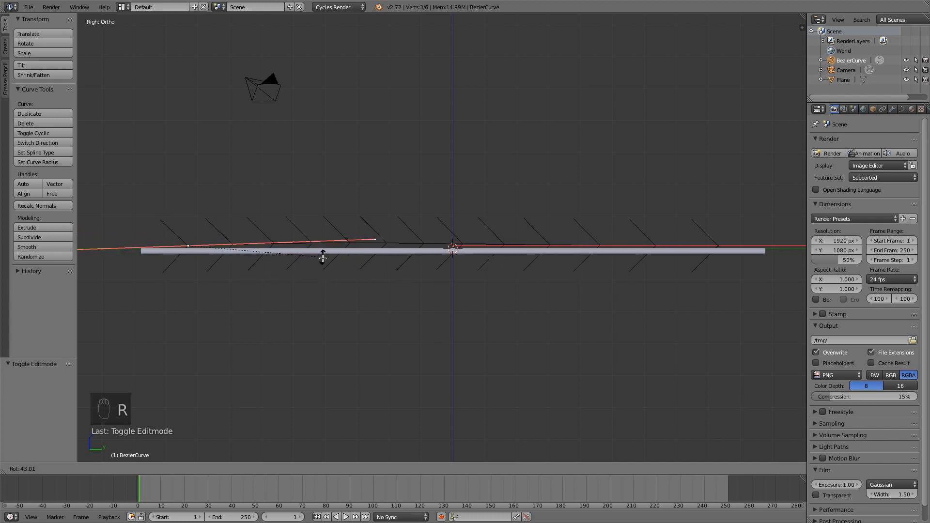
{"action": "left_click", "coordinate": [321, 266]}
{"action": "key", "text": "g"}
{"action": "key", "text": "z"}
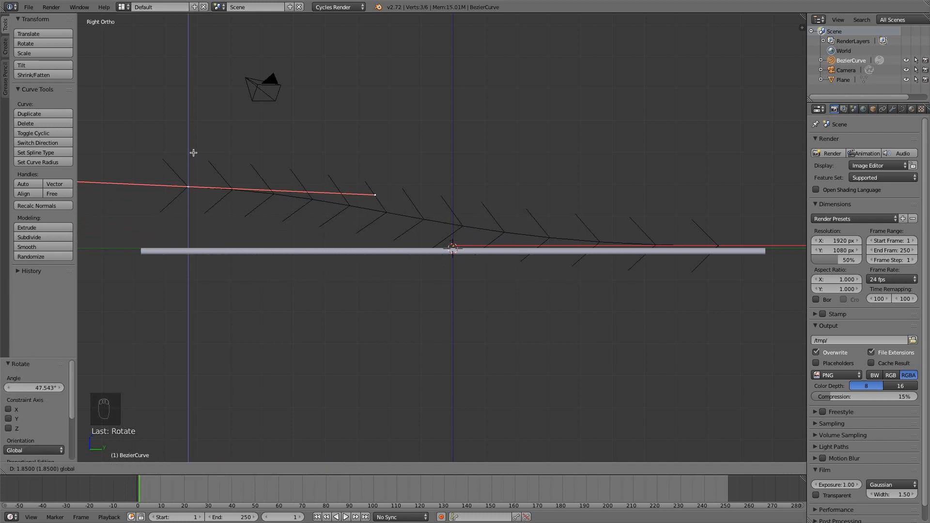
{"action": "left_click", "coordinate": [184, 167]}
Rotate the raised left end point by about -3.3° and scale its handles down.
{"action": "key", "text": "r"}
{"action": "left_click", "coordinate": [380, 227]}
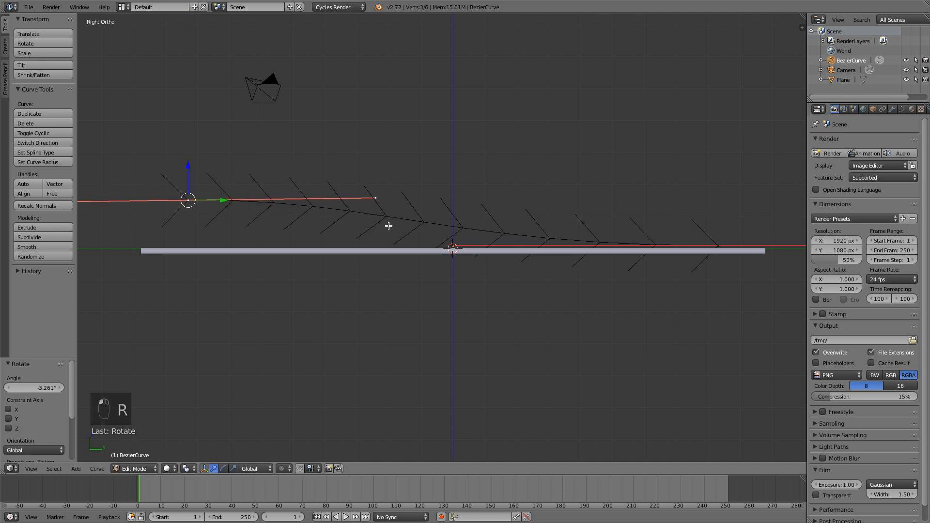
{"action": "key", "text": "s"}
{"action": "left_click", "coordinate": [358, 222]}
Rotate the curve's right end point by about -18° and again by about 50° so the curve arches above the strip.
{"action": "right_click", "coordinate": [730, 248]}
{"action": "middle_click_drag", "start_coordinate": [663, 249], "coordinate": [419, 255], "text": "shift"}
{"action": "key", "text": "r"}
{"action": "left_click", "coordinate": [602, 248]}
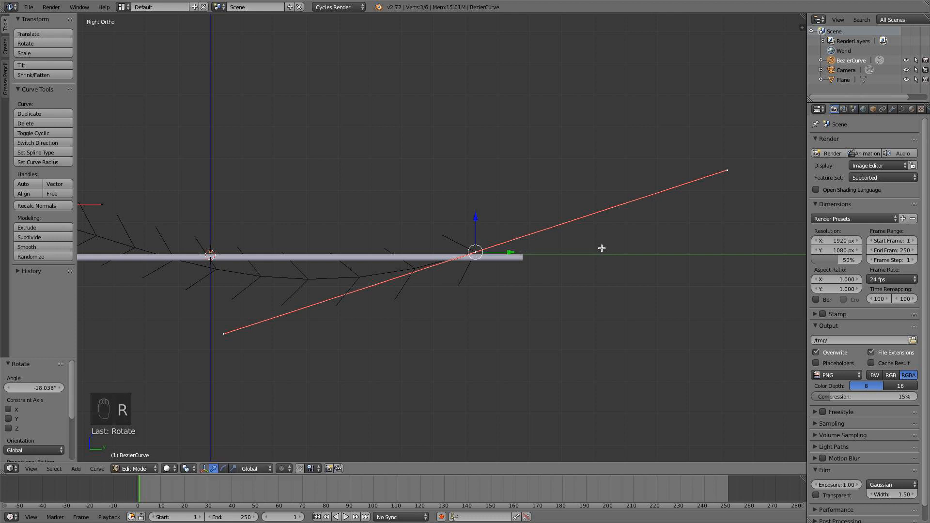
{"action": "key", "text": "r"}
{"action": "left_click", "coordinate": [542, 326]}
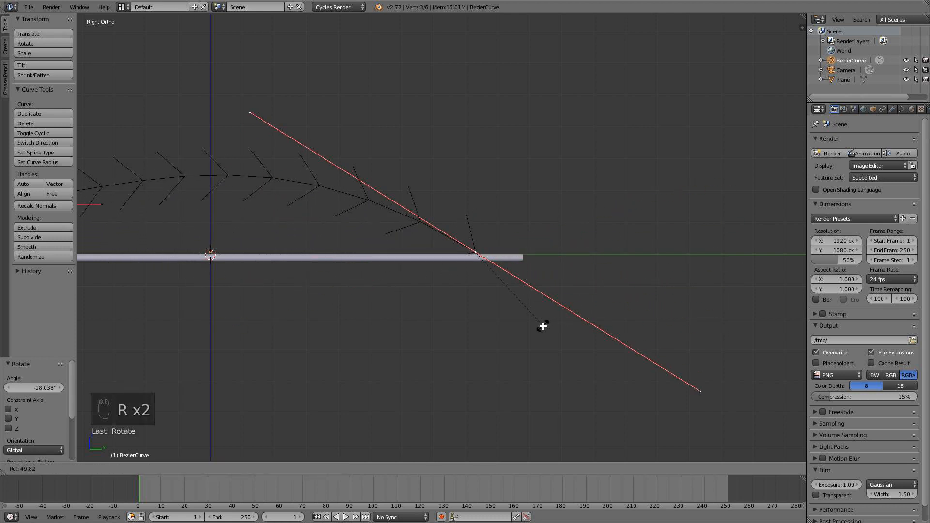
Move the curve's right end point about 4.76 along Y and 0.21 along Z, beyond the strip's end.
{"action": "key", "text": "g"}
{"action": "left_click", "coordinate": [696, 318]}
{"action": "scroll", "coordinate": [338, 293], "scroll_direction": "down", "scroll_amount": 3}
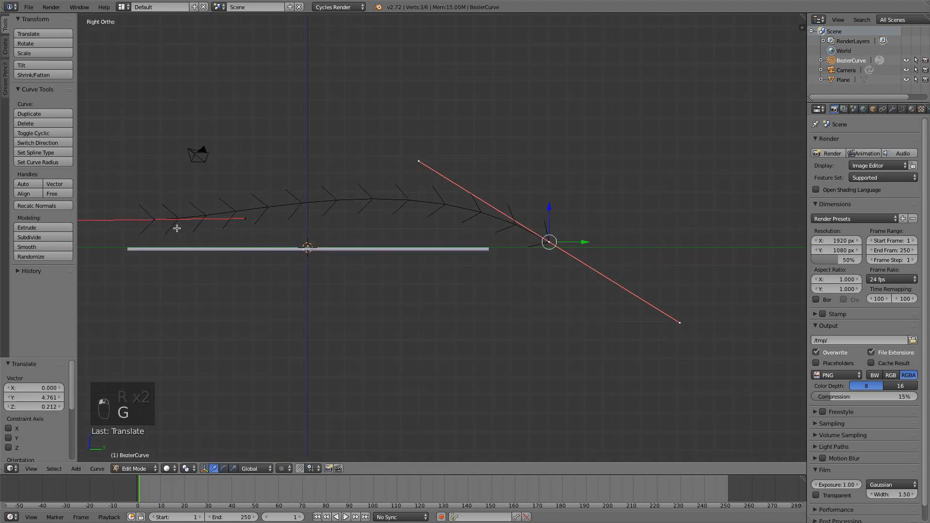
Subdivide the Bezier curve with one cut between its two end points.
{"action": "right_click", "coordinate": [149, 221], "text": "shift"}
{"action": "key", "text": "w"}
{"action": "left_click", "coordinate": [338, 209]}
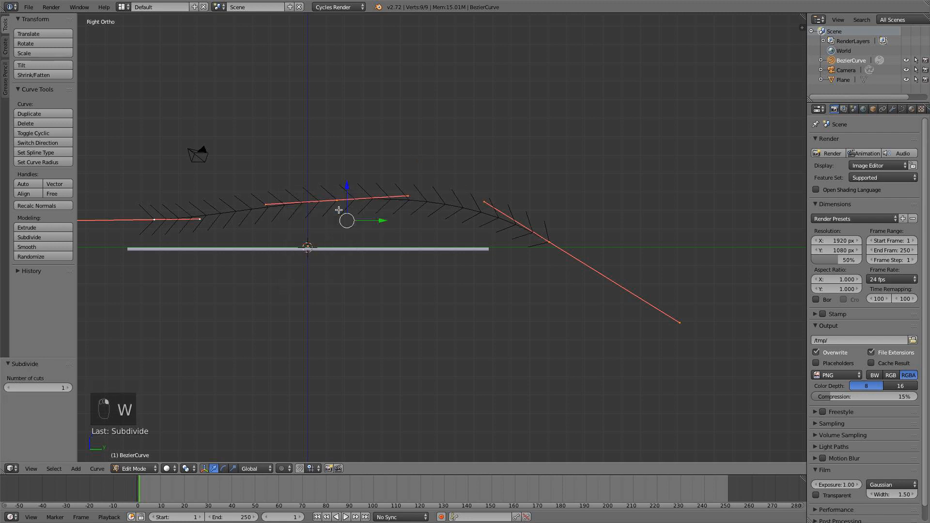
Lower the Bezier curve's middle control point about 2.33 along Z so the curve dips close to the strip.
{"action": "right_click", "coordinate": [339, 200]}
{"action": "key", "text": "g"}
{"action": "key", "text": "z"}
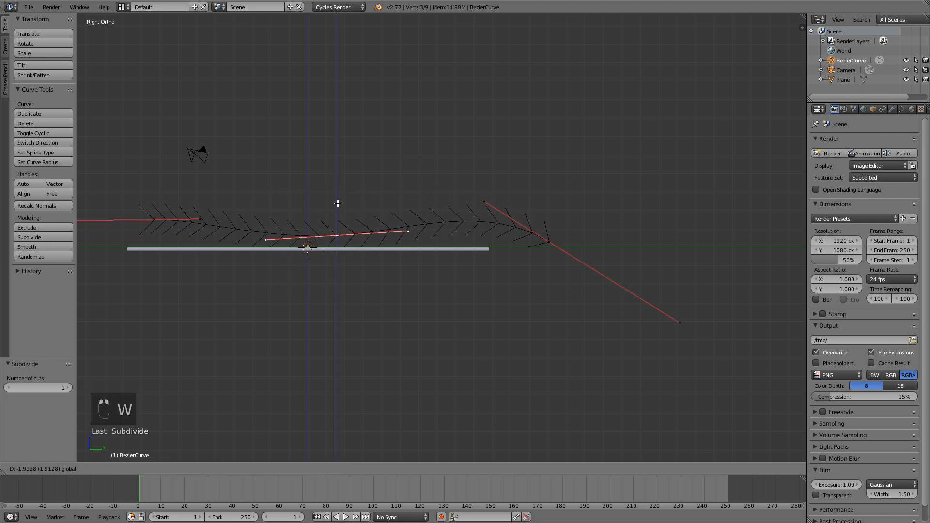
{"action": "left_click", "coordinate": [336, 210]}
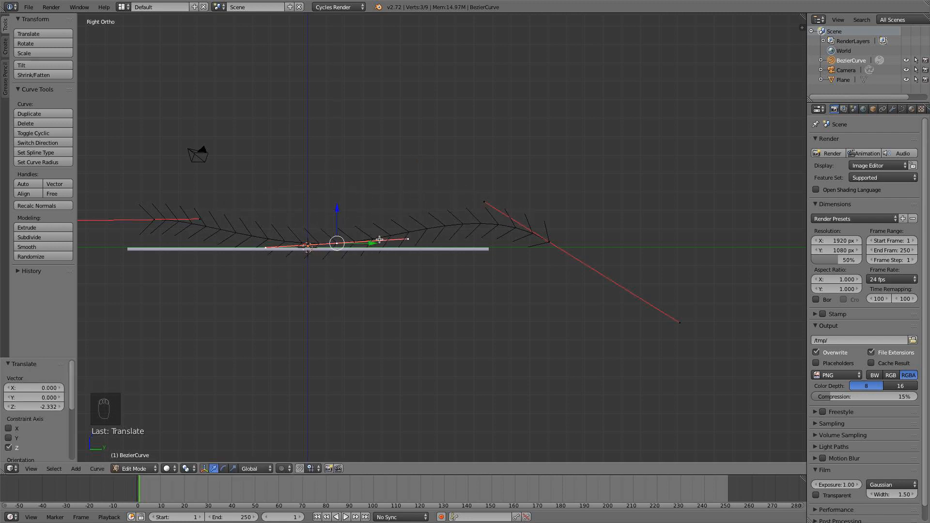
{"action": "key", "text": "a"}
{"action": "key", "text": "Tab"}
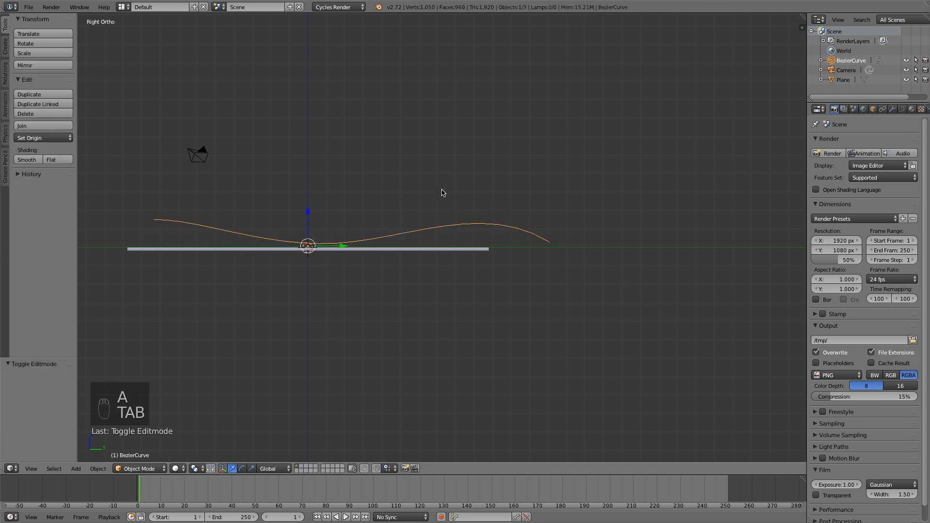
{"action": "key", "text": "Tab"}
{"action": "key", "text": "Tab"}
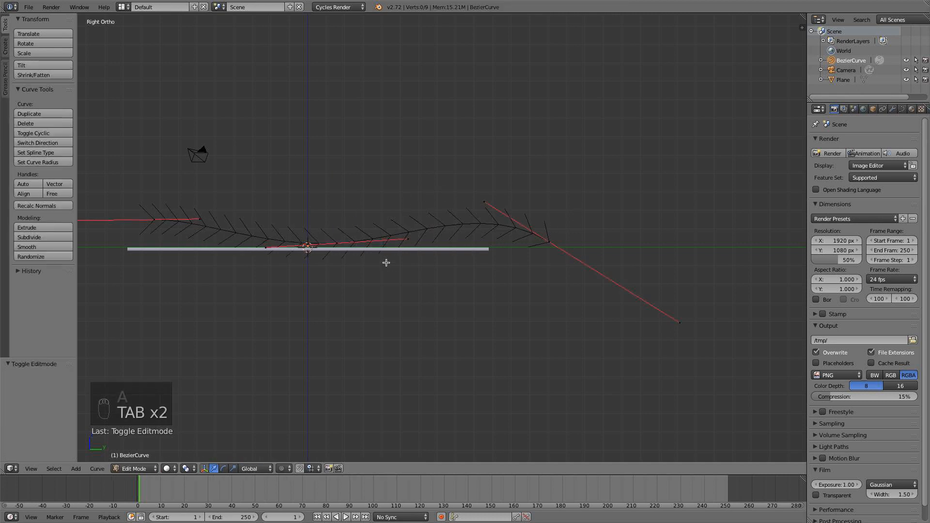
Scale the strip by about 1.13 along Y and move the Bezier curve about -2.57 along Y over it.
{"action": "right_click", "coordinate": [420, 250]}
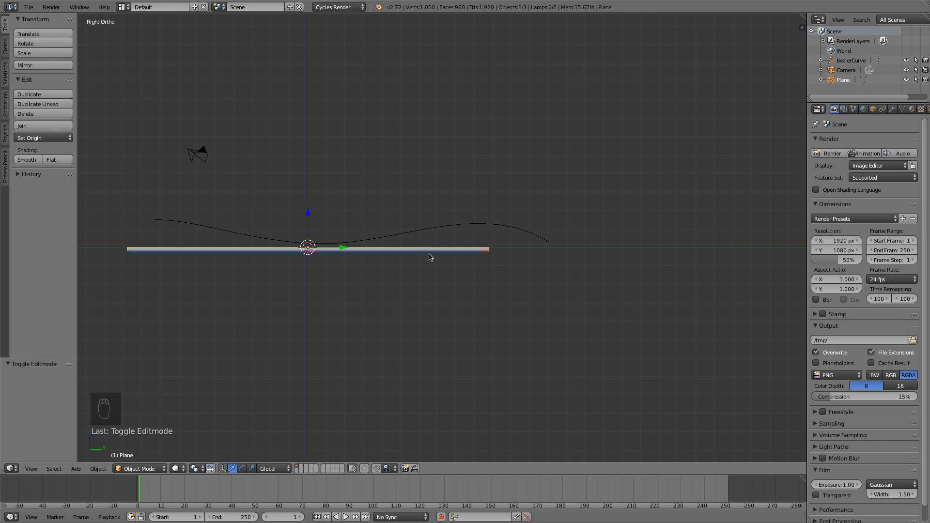
{"action": "key", "text": "s"}
{"action": "key", "text": "x"}
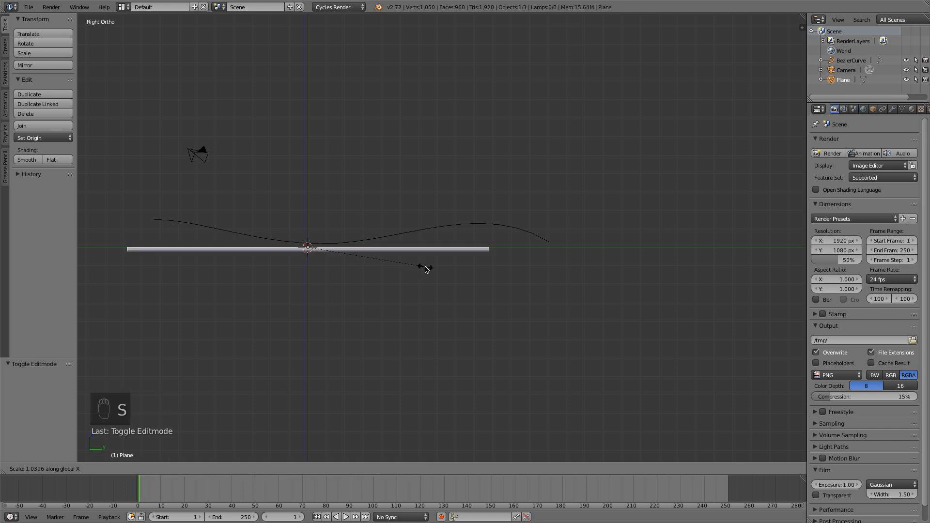
{"action": "key", "text": "y"}
{"action": "left_click", "coordinate": [439, 265]}
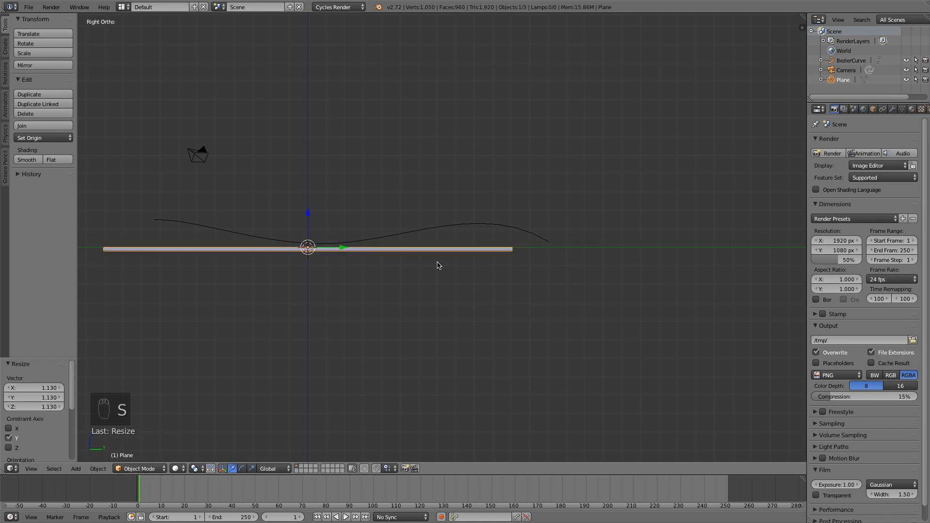
{"action": "right_click", "coordinate": [376, 236]}
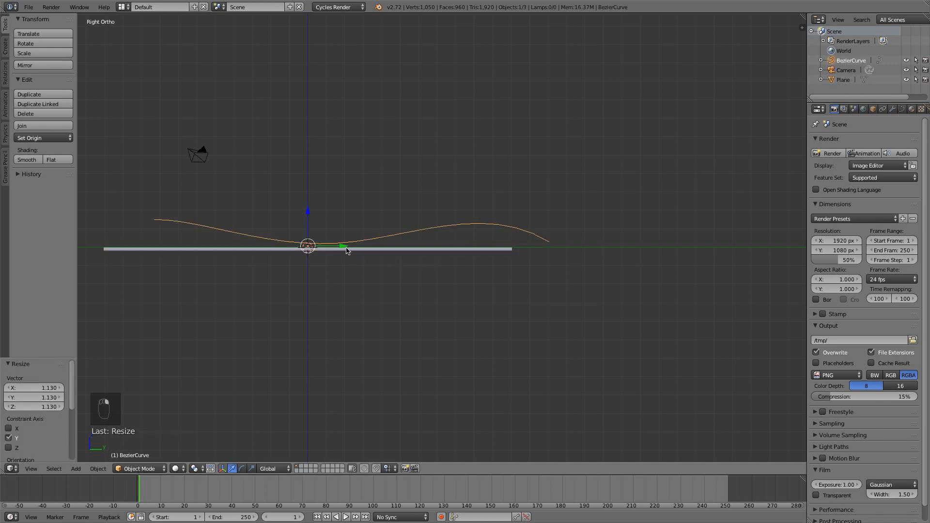
{"action": "left_click_drag", "start_coordinate": [347, 251], "coordinate": [300, 249]}
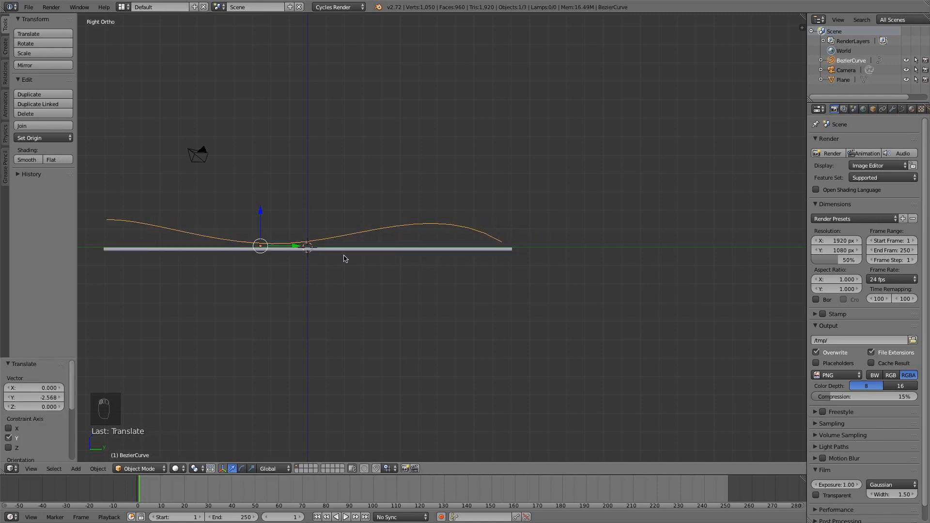
Add a Curve modifier to the strip with BezierCurve as its deforming object.
{"action": "right_click", "coordinate": [345, 256]}
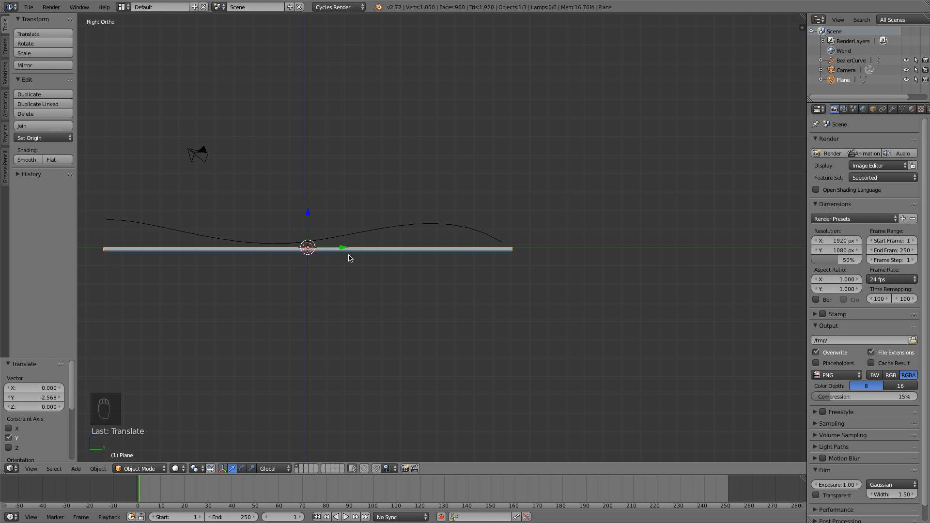
{"action": "middle_click_drag", "start_coordinate": [350, 258], "coordinate": [347, 258]}
{"action": "left_click", "coordinate": [893, 109]}
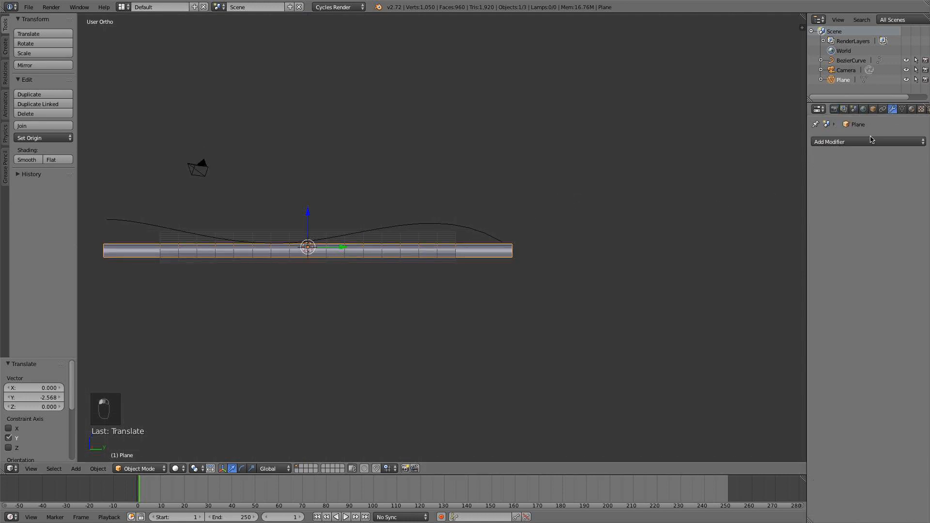
{"action": "left_click", "coordinate": [868, 142]}
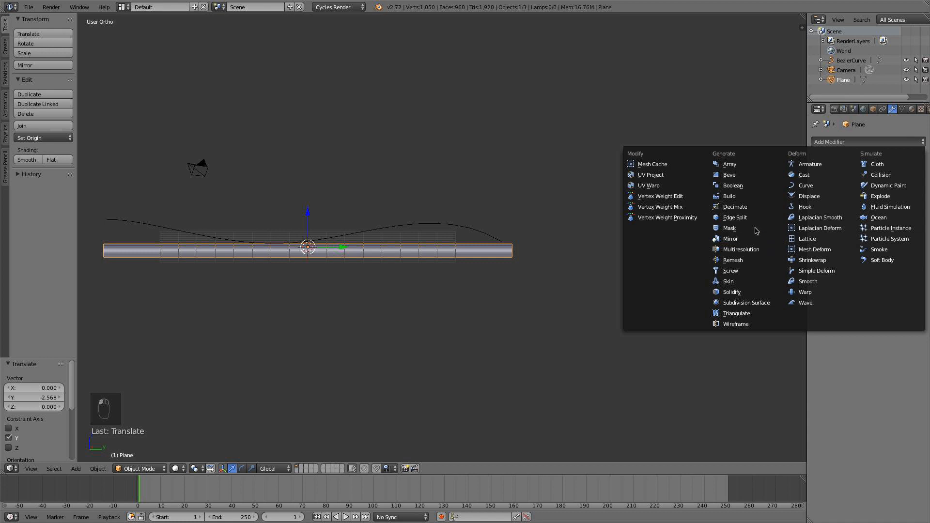
{"action": "left_click", "coordinate": [808, 186]}
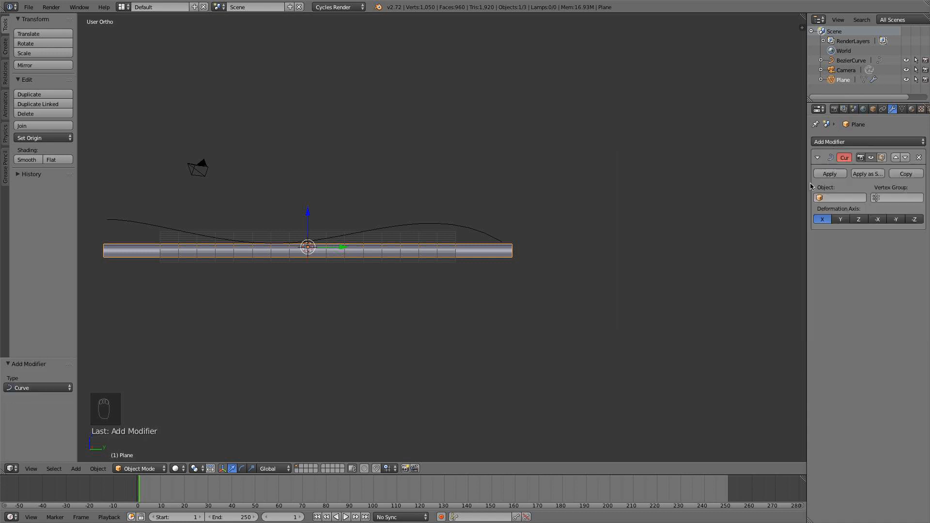
{"action": "left_click", "coordinate": [841, 198]}
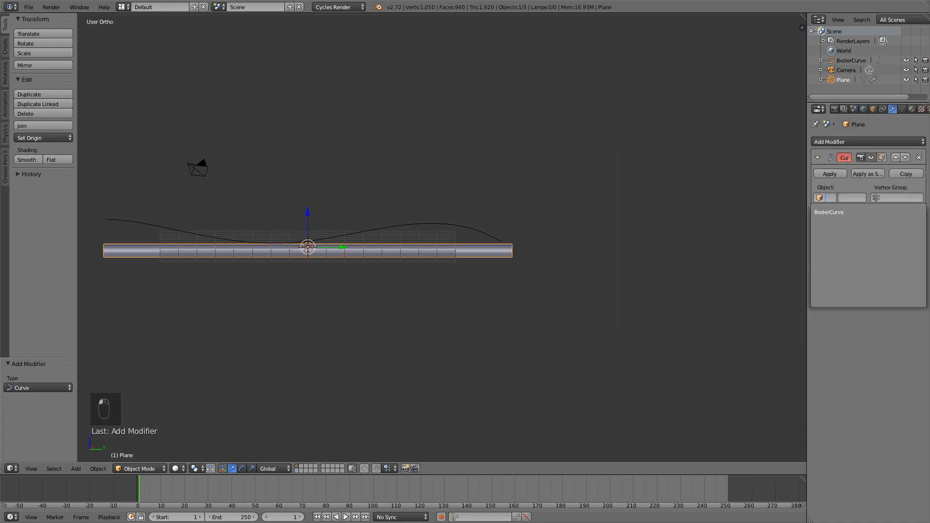
{"action": "left_click", "coordinate": [840, 211]}
Move the deformed strip about 8.4 along Y so it spans the full length of the curve.
{"action": "middle_click_drag", "start_coordinate": [503, 231], "coordinate": [527, 219]}
{"action": "key", "text": "KP_1"}
{"action": "scroll", "coordinate": [494, 223], "scroll_direction": "down", "scroll_amount": 4}
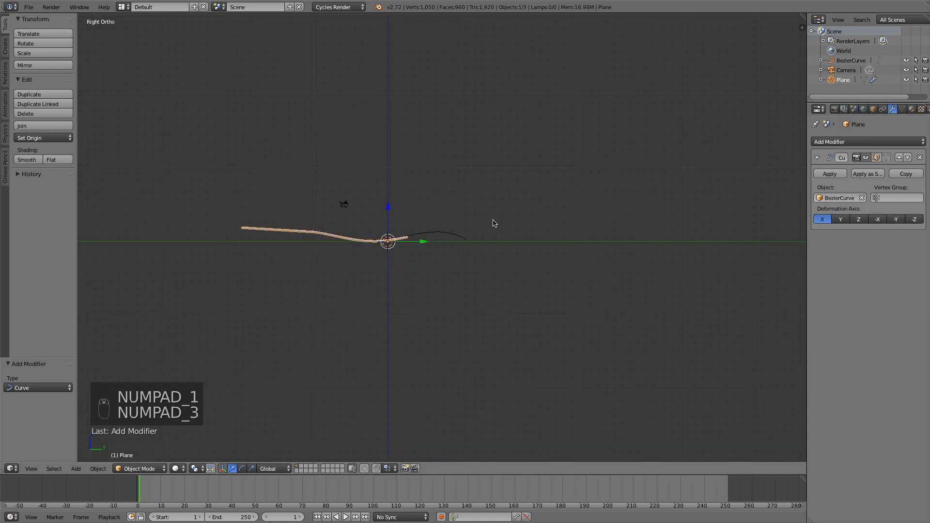
{"action": "scroll", "coordinate": [342, 243], "scroll_direction": "up", "scroll_amount": 2}
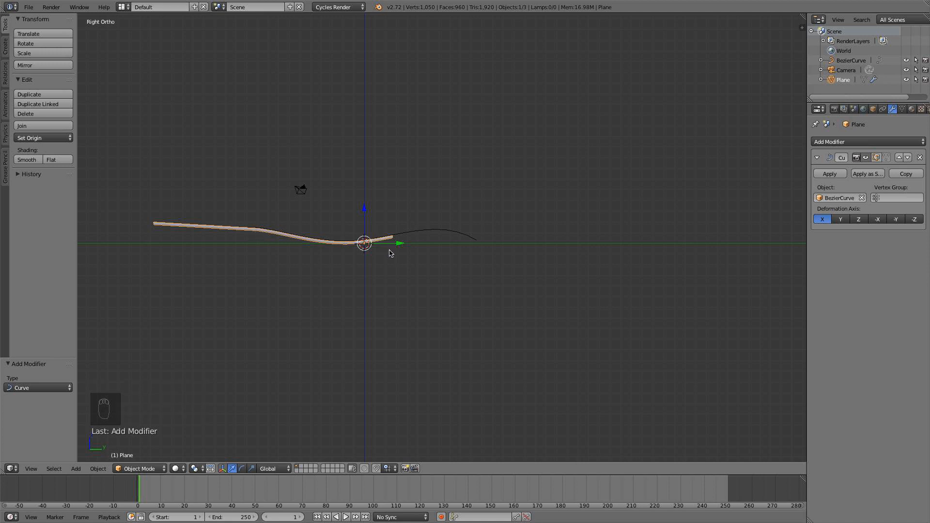
{"action": "left_click_drag", "start_coordinate": [397, 244], "coordinate": [406, 246]}
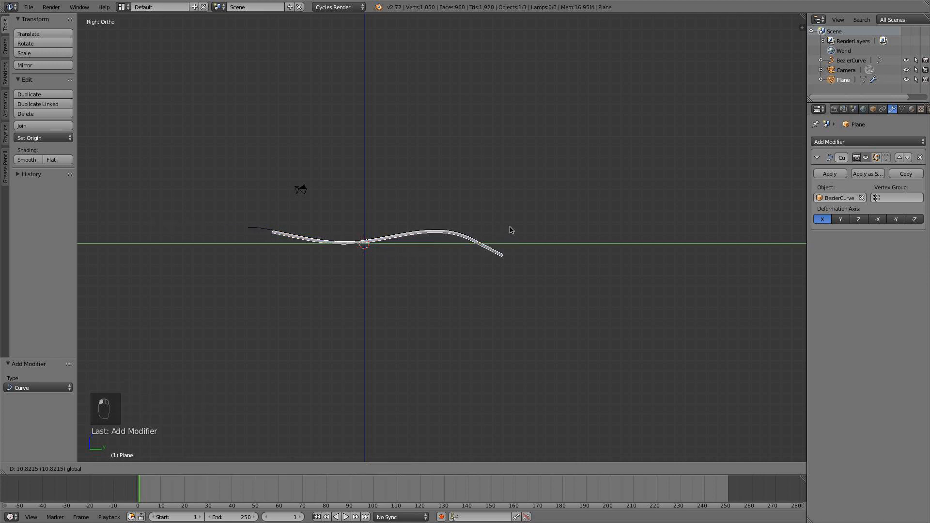
{"action": "left_click", "coordinate": [486, 231]}
Raise the end point of the Bezier curve at its downward-sloping end slightly, bending the strip with it.
{"action": "middle_click_drag", "start_coordinate": [430, 193], "coordinate": [530, 228]}
{"action": "scroll", "coordinate": [529, 228], "scroll_direction": "up", "scroll_amount": 4}
{"action": "middle_click_drag", "start_coordinate": [473, 269], "coordinate": [361, 206]}
{"action": "key", "text": "KP_4"}
{"action": "scroll", "coordinate": [481, 283], "scroll_direction": "down", "scroll_amount": 3}
{"action": "key", "text": "KP_7"}
{"action": "scroll", "coordinate": [479, 281], "scroll_direction": "up", "scroll_amount": 3}
{"action": "right_click", "coordinate": [414, 212]}
{"action": "key", "text": "Tab"}
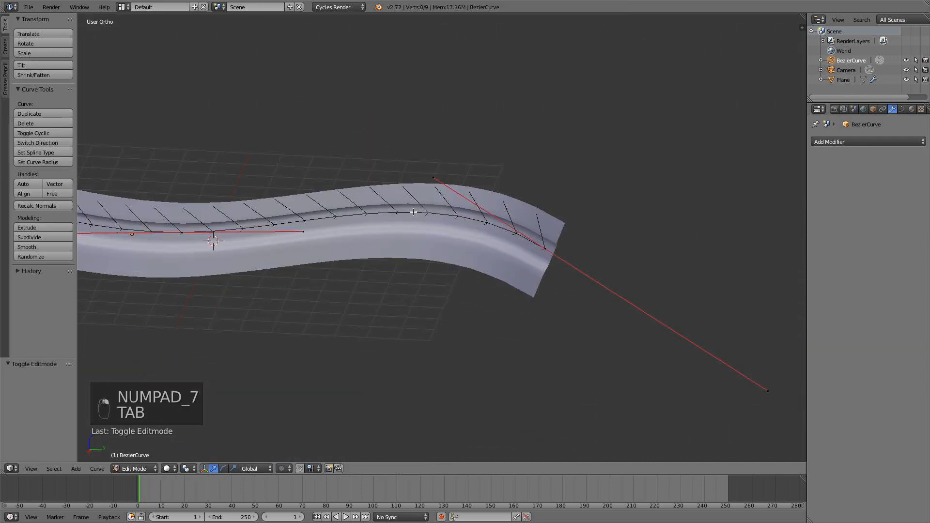
{"action": "right_click", "coordinate": [545, 249]}
{"action": "key", "text": "g"}
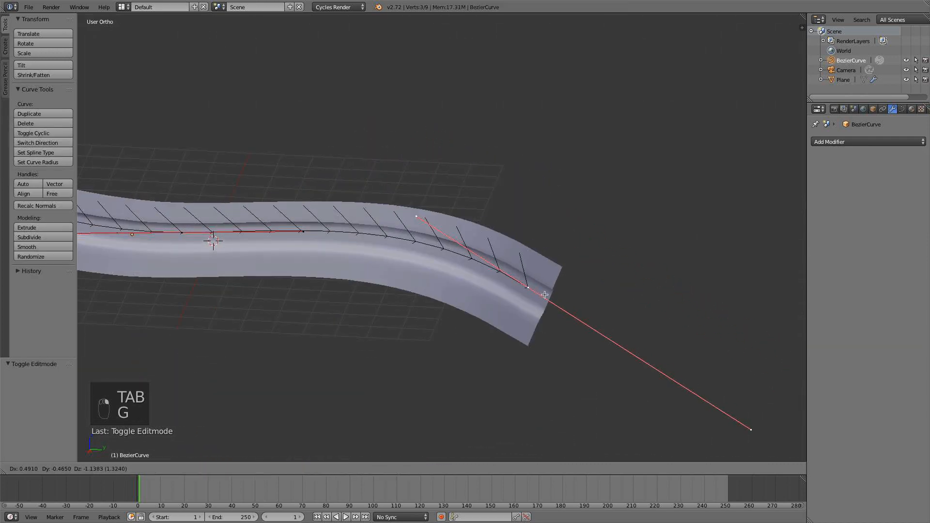
{"action": "left_click", "coordinate": [541, 224]}
{"action": "scroll", "coordinate": [514, 242], "scroll_direction": "down", "scroll_amount": 3}
{"action": "key", "text": "a"}
{"action": "key", "text": "Tab"}
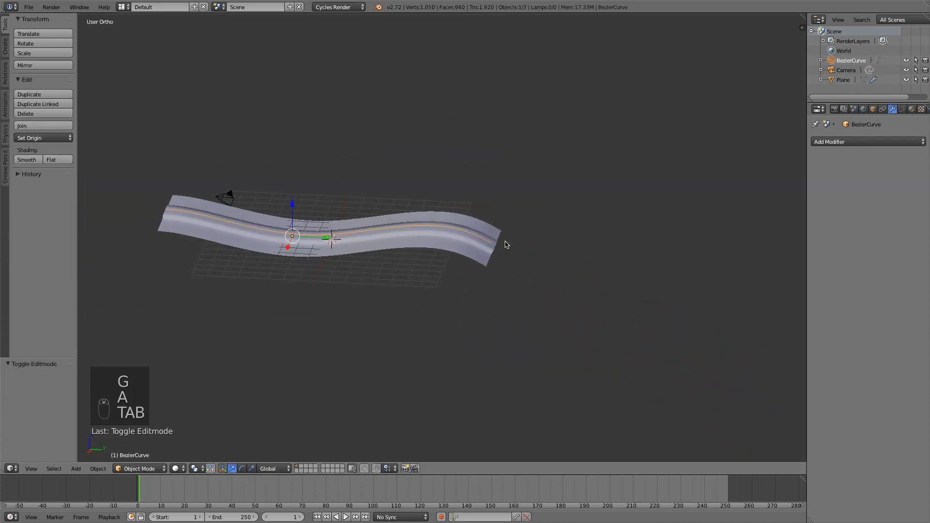
Examine the strip's mesh from above in Edit Mode.
{"action": "scroll", "coordinate": [506, 252], "scroll_direction": "down", "scroll_amount": 2}
{"action": "key", "text": "KP_7"}
{"action": "right_click", "coordinate": [459, 222]}
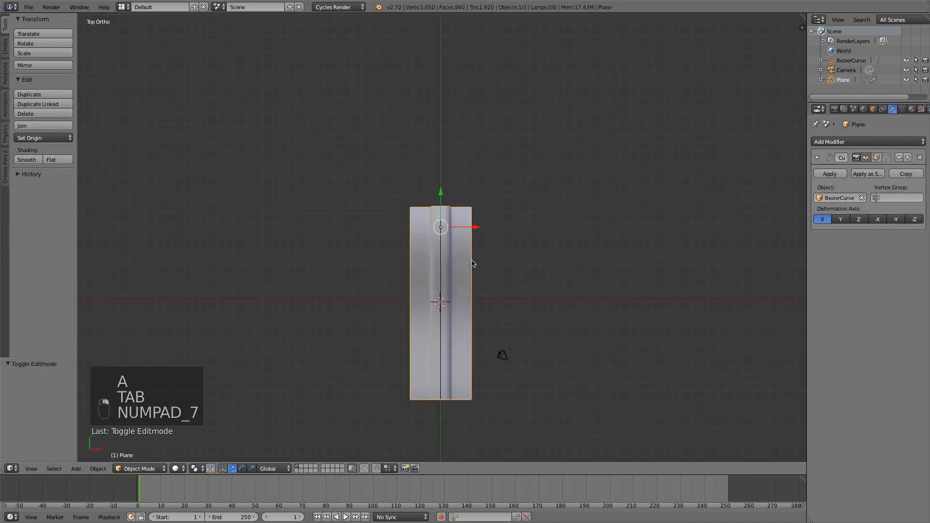
{"action": "scroll", "coordinate": [463, 228], "scroll_direction": "up", "scroll_amount": 2}
{"action": "key", "text": "Tab"}
{"action": "scroll", "coordinate": [377, 240], "scroll_direction": "up", "scroll_amount": 1}
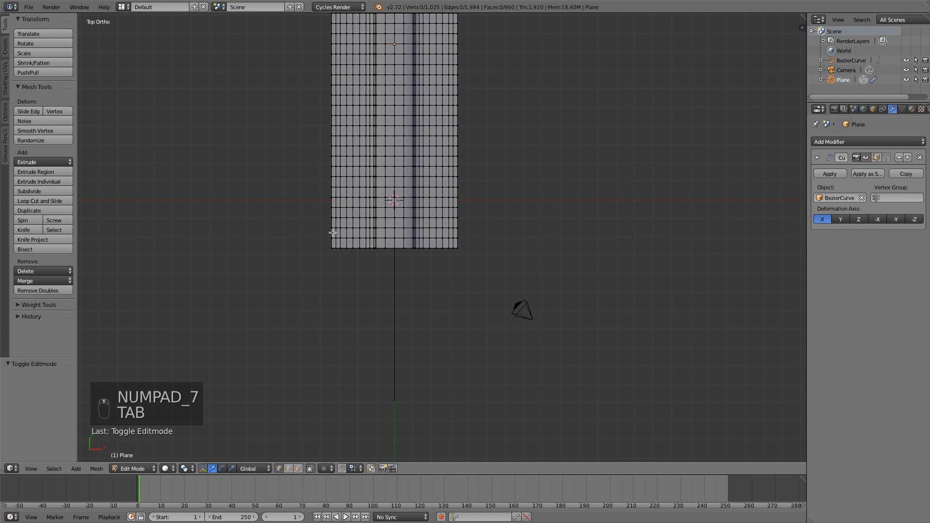
{"action": "key", "text": "a"}
{"action": "key", "text": "a"}
{"action": "key", "text": "Tab"}
Align the camera to a front perspective view of the strip and move it about 1.26 along Y.
{"action": "mouse_move", "coordinate": [333, 233]}
{"action": "middle_mouse_down"}
{"action": "mouse_move", "coordinate": [434, 214]}
{"action": "mouse_move", "coordinate": [427, 242]}
{"action": "mouse_move", "coordinate": [380, 260]}
{"action": "mouse_move", "coordinate": [391, 315]}
{"action": "mouse_move", "coordinate": [428, 294]}
{"action": "mouse_move", "coordinate": [420, 303]}
{"action": "mouse_move", "coordinate": [427, 272]}
{"action": "mouse_move", "coordinate": [441, 261]}
{"action": "middle_mouse_up"}
{"action": "key", "text": "KP_5"}
{"action": "key", "text": "KP_1"}
{"action": "key", "text": "KP_1"}
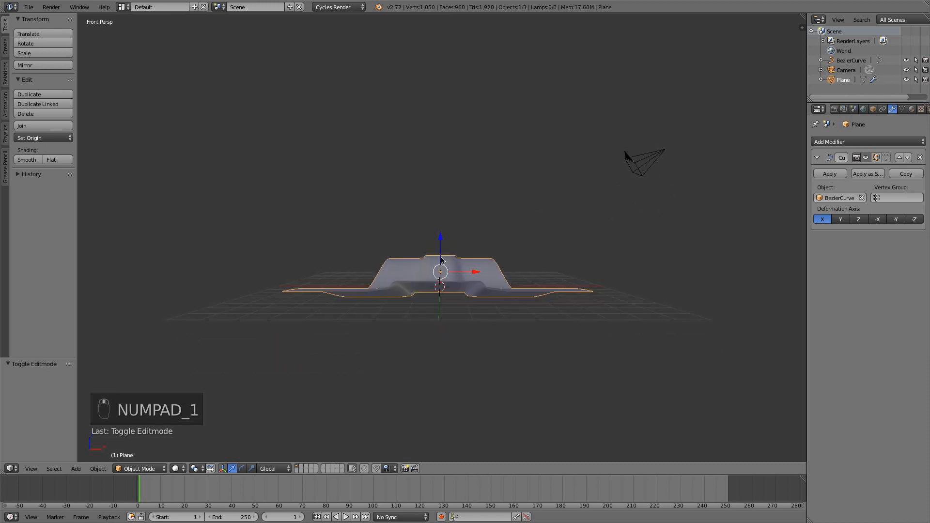
{"action": "scroll", "coordinate": [441, 260], "scroll_direction": "up", "scroll_amount": 3}
{"action": "right_click", "coordinate": [678, 155]}
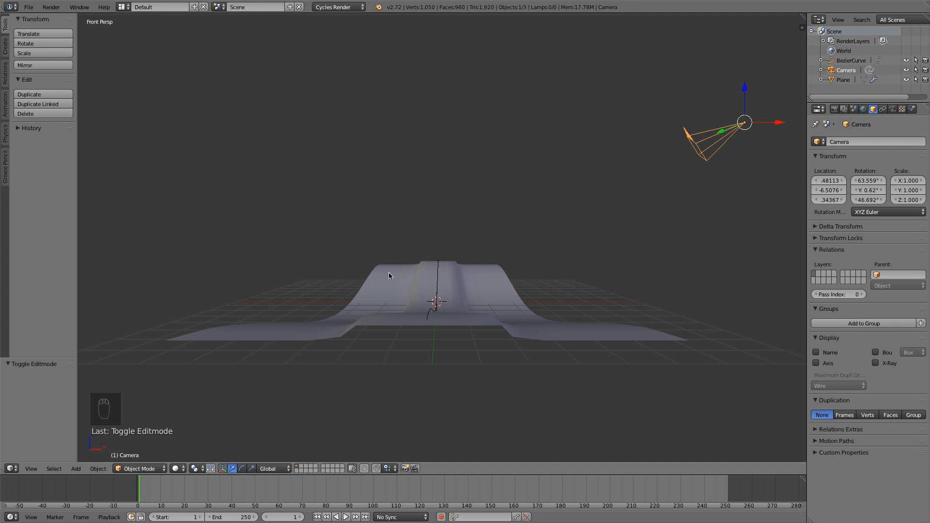
{"action": "key", "text": "ctrl+alt+KP_0"}
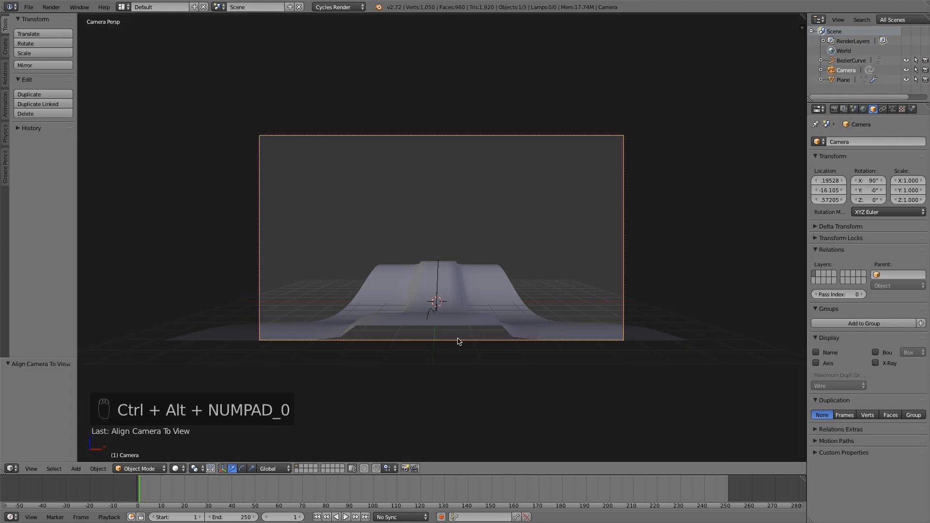
{"action": "key", "text": "g"}
{"action": "left_click", "coordinate": [564, 285]}
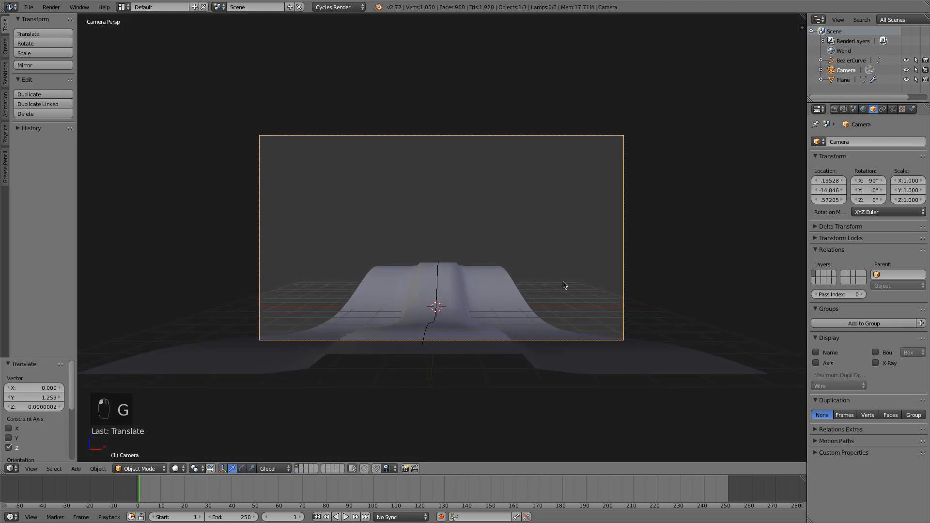
Set the camera's clipping end to 500 and its focal length to 18 mm.
{"action": "left_click", "coordinate": [893, 109]}
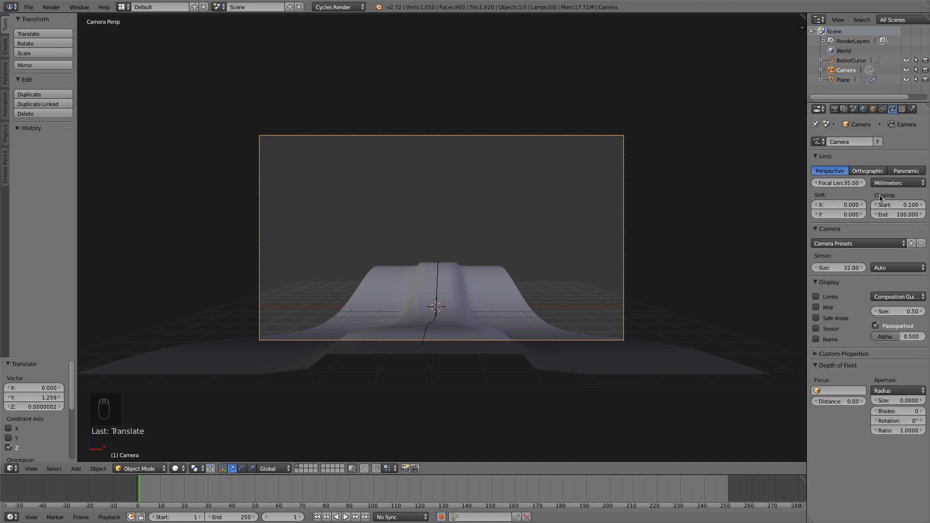
{"action": "left_click", "coordinate": [893, 214]}
{"action": "type", "text": "500"}
{"action": "key", "text": "Return"}
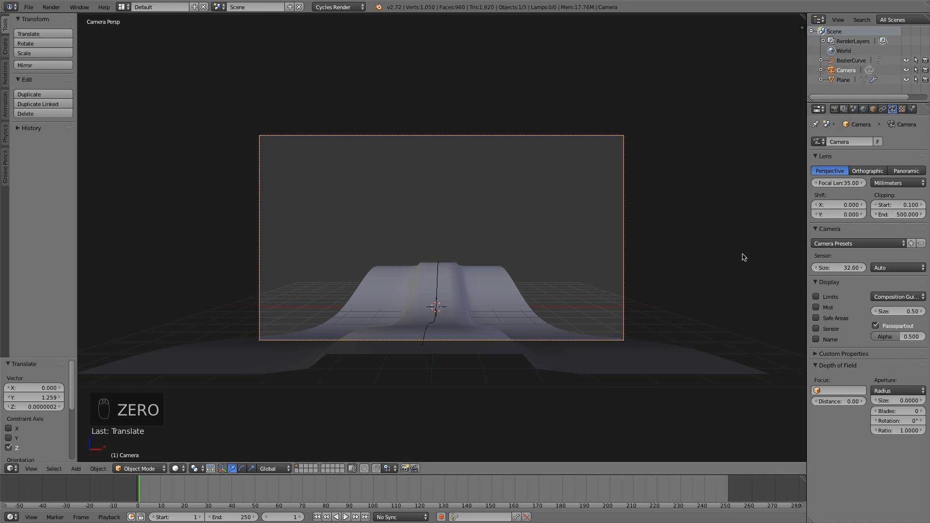
{"action": "left_click", "coordinate": [834, 183]}
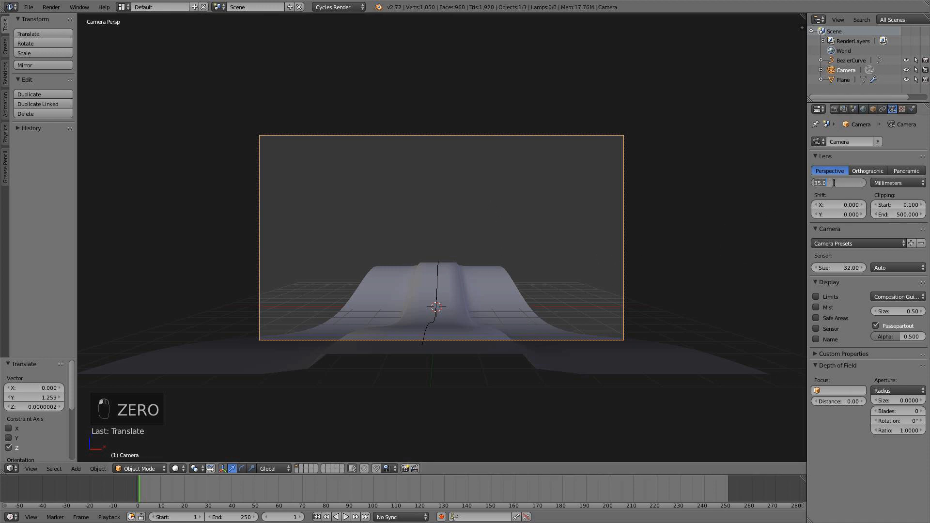
{"action": "type", "text": "18"}
{"action": "key", "text": "Return"}
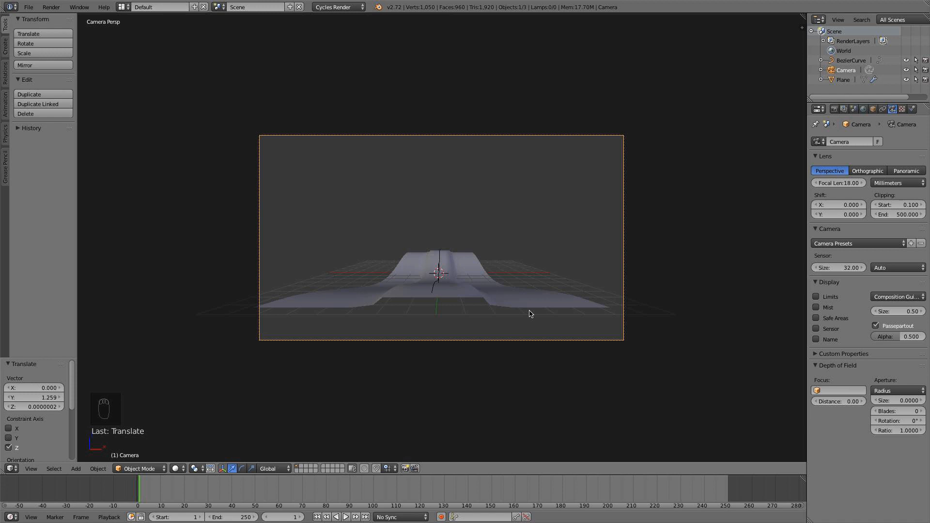
Move the camera about 3.09 along Y toward the strip and lower it about 0.75 along Z.
{"action": "key", "text": "g"}
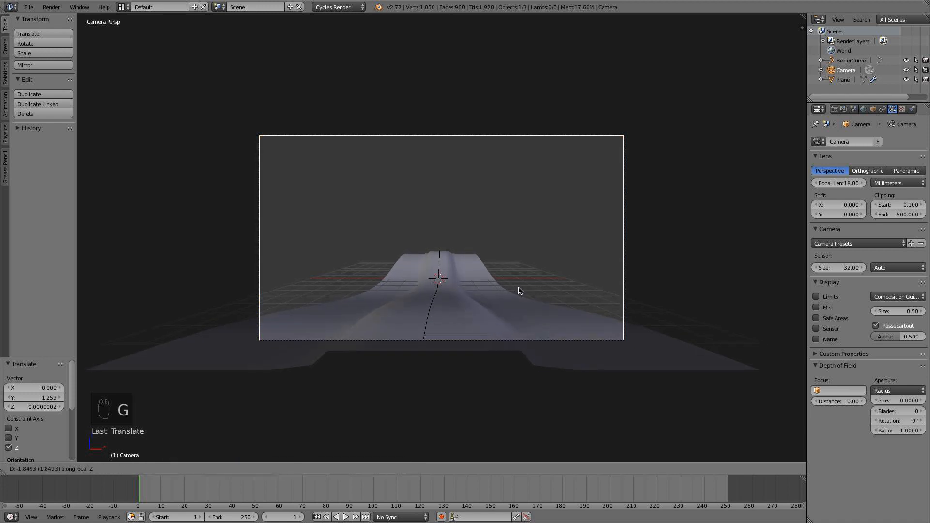
{"action": "left_click", "coordinate": [518, 284]}
{"action": "key", "text": "g"}
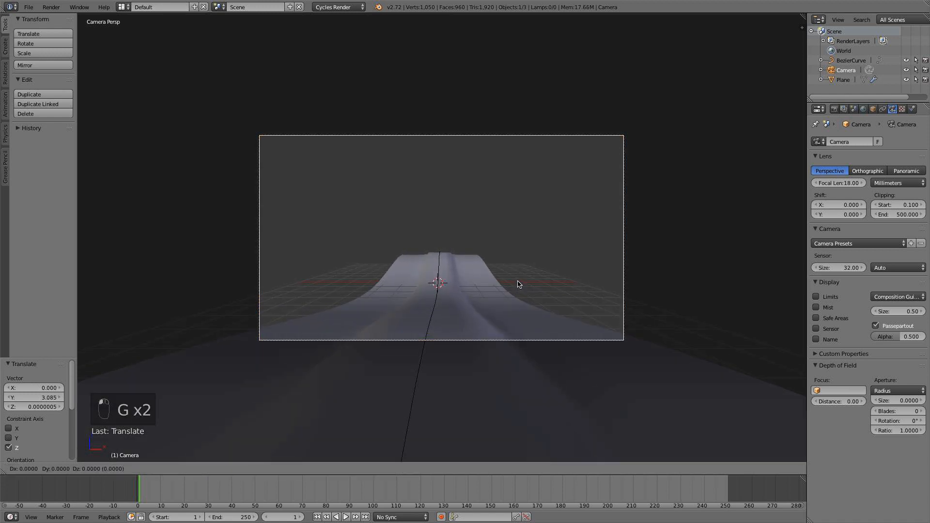
{"action": "middle_click", "coordinate": [516, 286]}
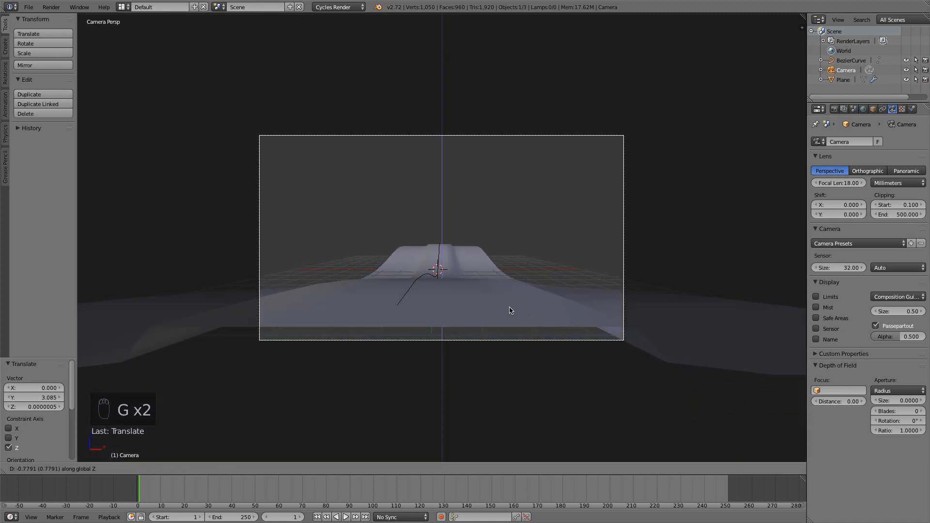
{"action": "left_click", "coordinate": [574, 283]}
Center the camera on the strip by moving it about -0.2 along X.
{"action": "key", "text": "g"}
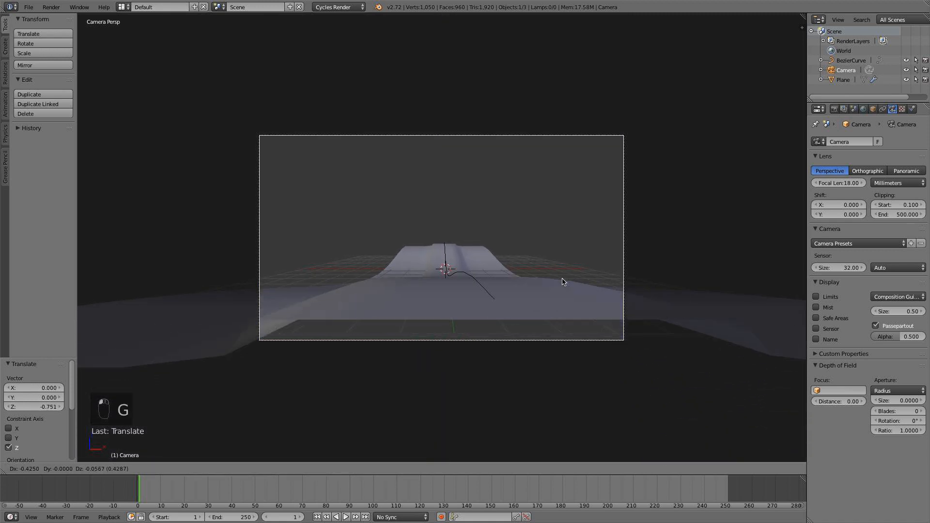
{"action": "right_click", "coordinate": [563, 282]}
{"action": "key", "text": "g"}
{"action": "key", "text": "x"}
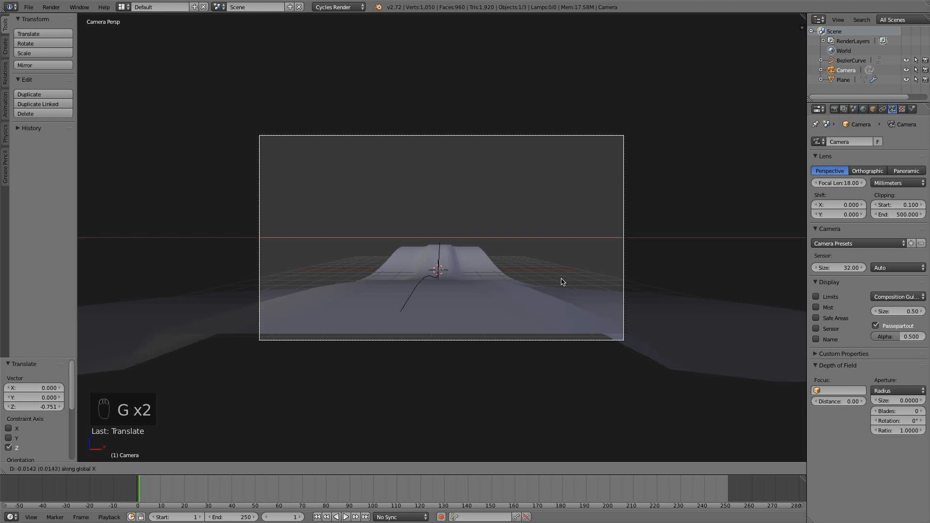
{"action": "left_click", "coordinate": [557, 282]}
Move the camera about 0.08 along its local Z axis and raise it about 0.085 along global Z.
{"action": "key", "text": "g"}
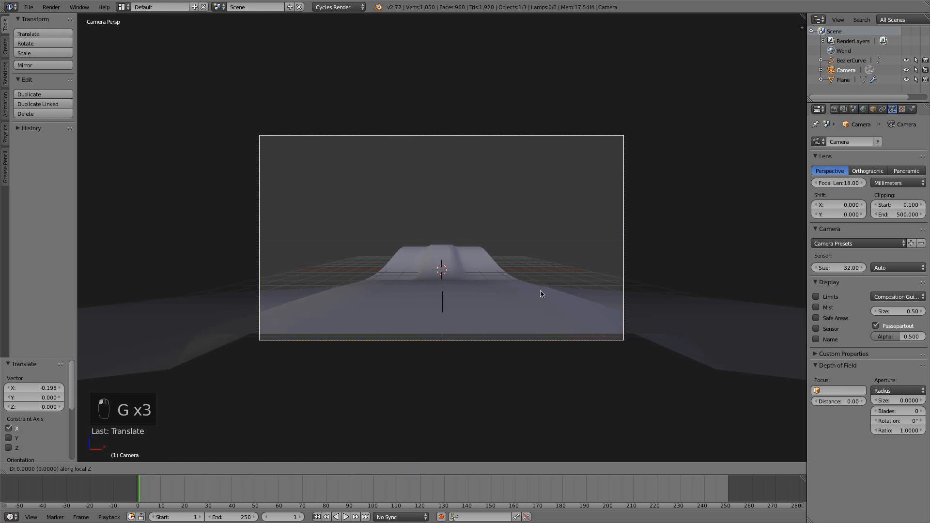
{"action": "key", "text": "z"}
{"action": "key", "text": "z"}
{"action": "left_click", "coordinate": [541, 289]}
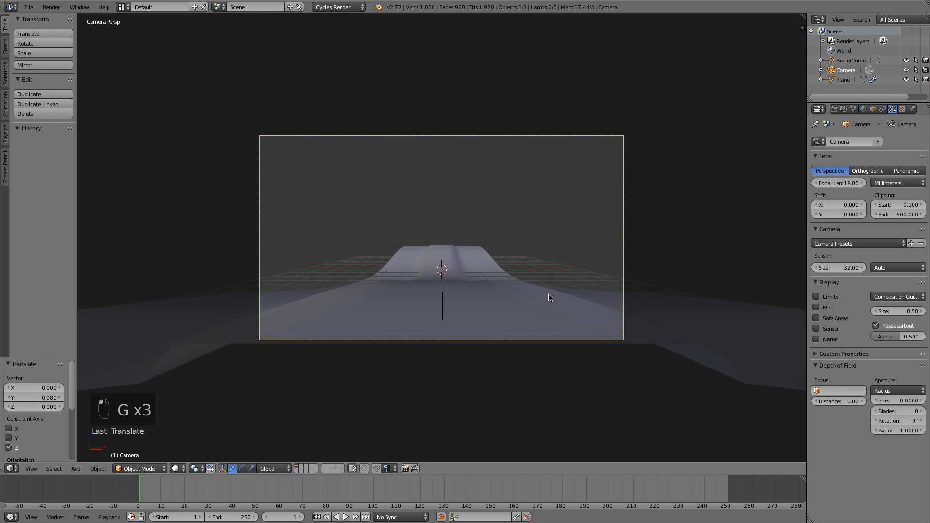
{"action": "key", "text": "g"}
{"action": "key", "text": "z"}
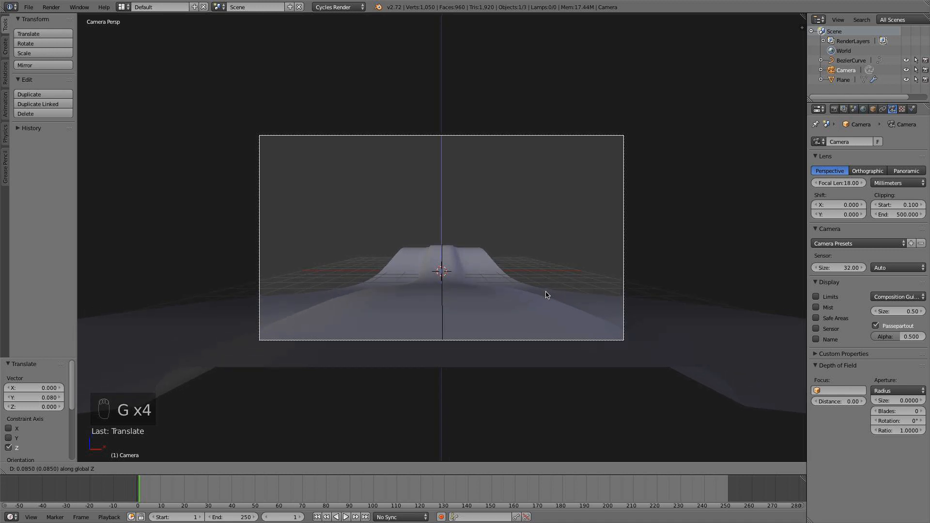
{"action": "left_click", "coordinate": [546, 294]}
Tilt the camera about -9.5° around X, raise it about 0.13 along Z, and tilt it about -1.1° more.
{"action": "key", "text": "r"}
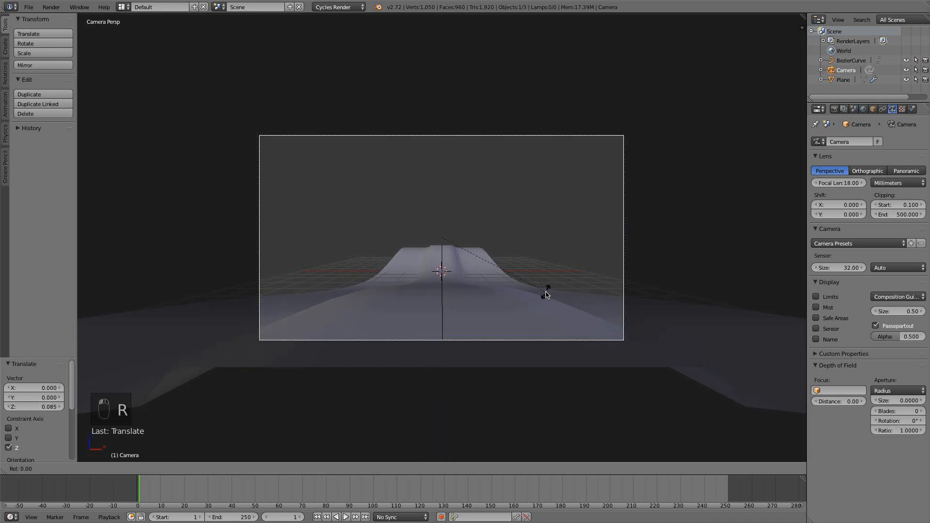
{"action": "key", "text": "x"}
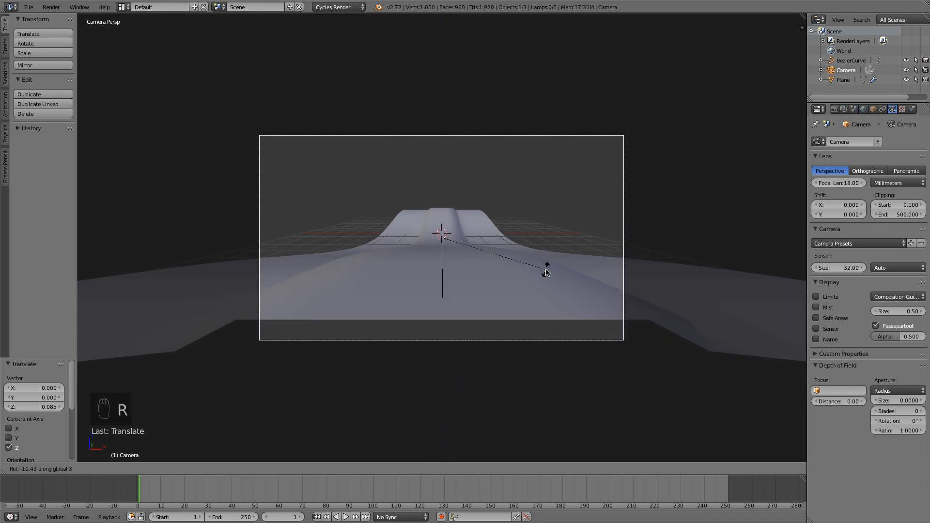
{"action": "left_click", "coordinate": [547, 272]}
{"action": "key", "text": "g"}
{"action": "key", "text": "z"}
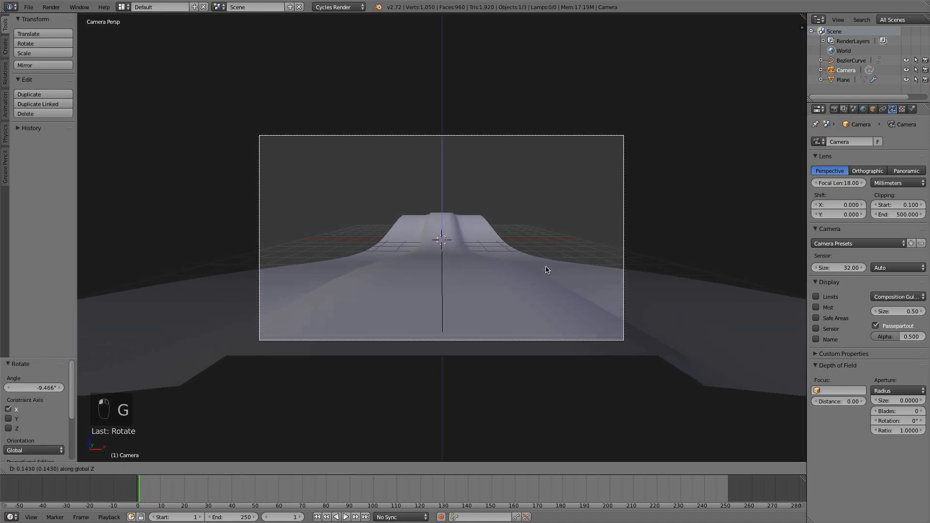
{"action": "left_click", "coordinate": [547, 270]}
{"action": "key", "text": "r"}
{"action": "key", "text": "x"}
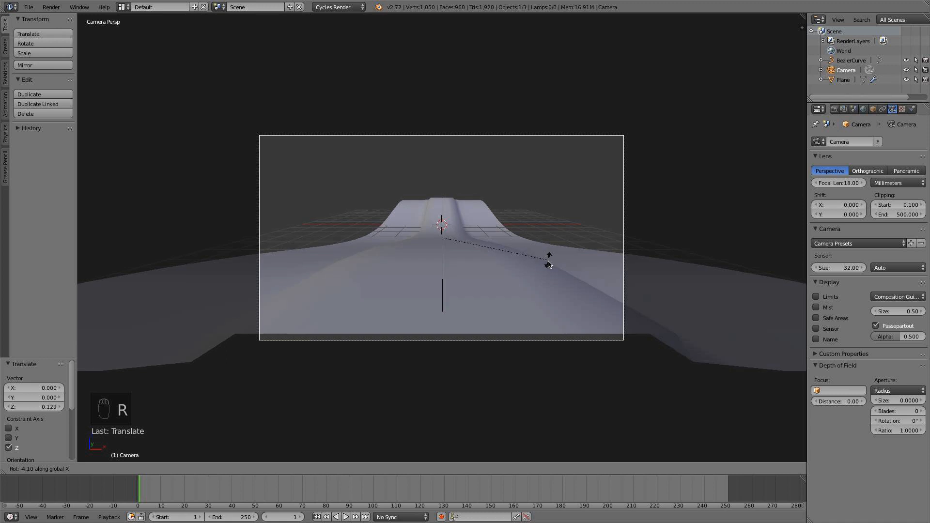
{"action": "left_click", "coordinate": [563, 263]}
Select the camera and display its limits in the viewport.
{"action": "right_click", "coordinate": [531, 298]}
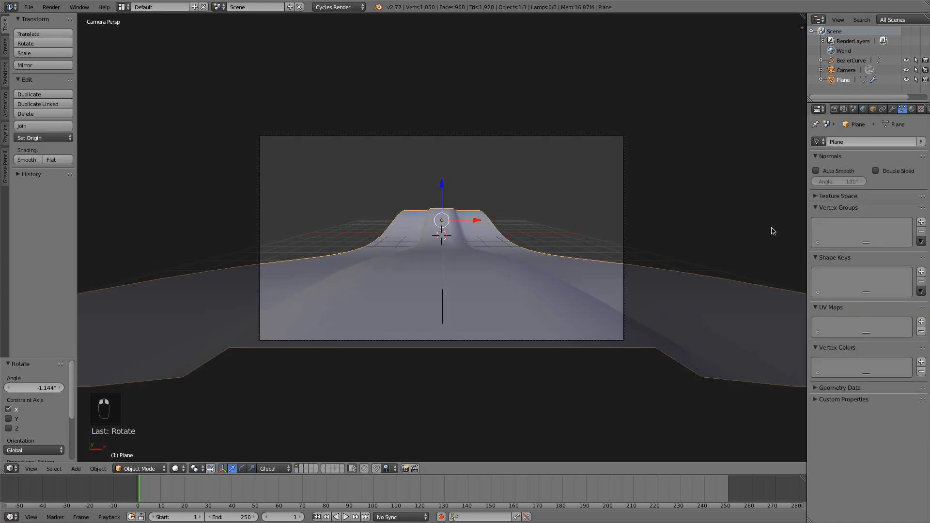
{"action": "right_click", "coordinate": [623, 227]}
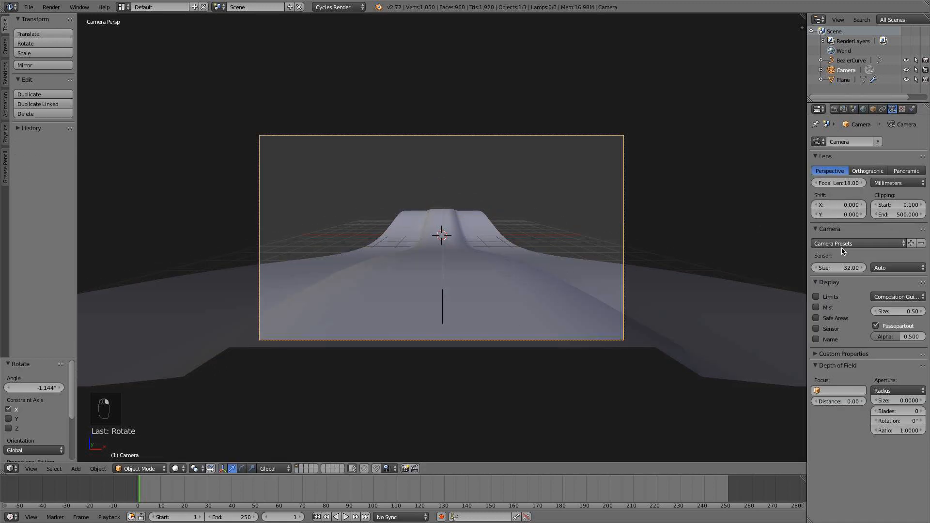
{"action": "scroll", "coordinate": [664, 278], "scroll_direction": "down", "scroll_amount": 2}
{"action": "middle_click_drag", "start_coordinate": [652, 282], "coordinate": [549, 283]}
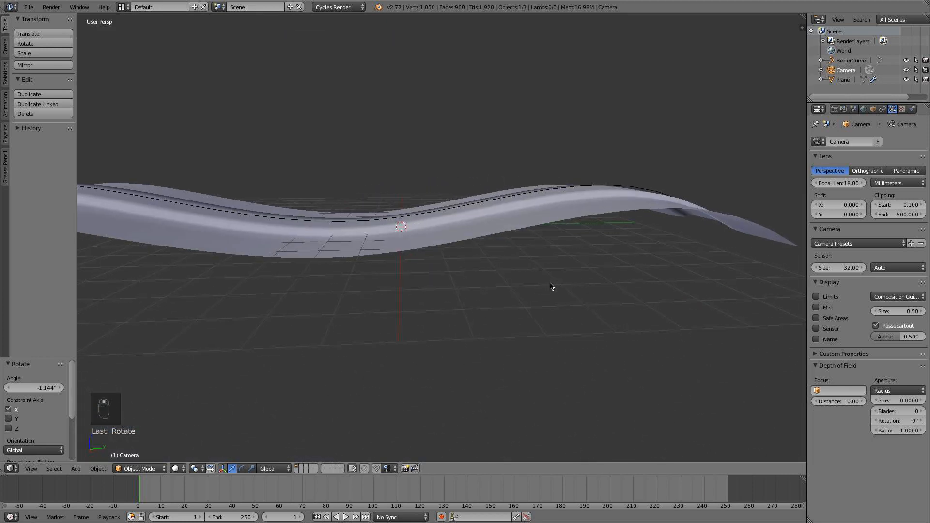
{"action": "scroll", "coordinate": [539, 245], "scroll_direction": "down", "scroll_amount": 6}
{"action": "middle_click_drag", "start_coordinate": [361, 229], "coordinate": [616, 215], "text": "shift"}
{"action": "scroll", "coordinate": [559, 223], "scroll_direction": "up", "scroll_amount": 4}
{"action": "middle_click_drag", "start_coordinate": [615, 214], "coordinate": [500, 263], "text": "shift"}
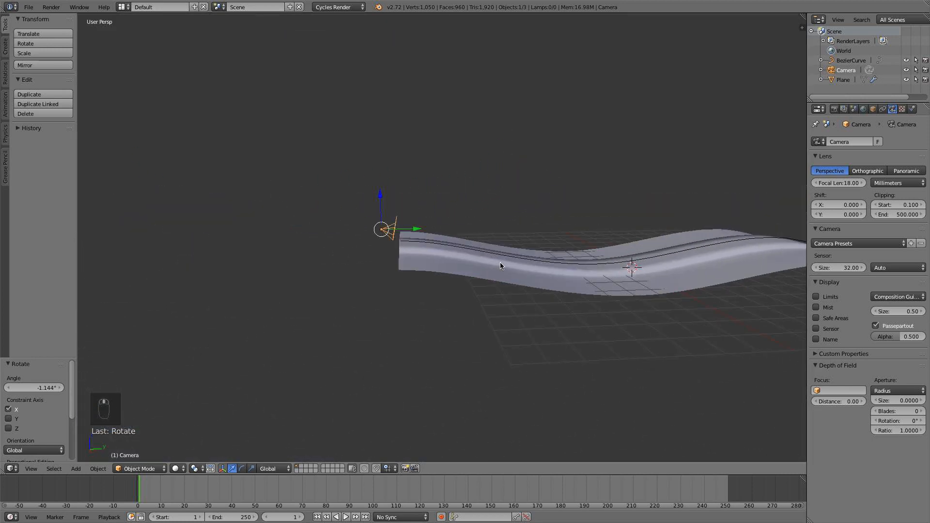
{"action": "left_click", "coordinate": [837, 298]}
{"action": "scroll", "coordinate": [400, 249], "scroll_direction": "up", "scroll_amount": 3}
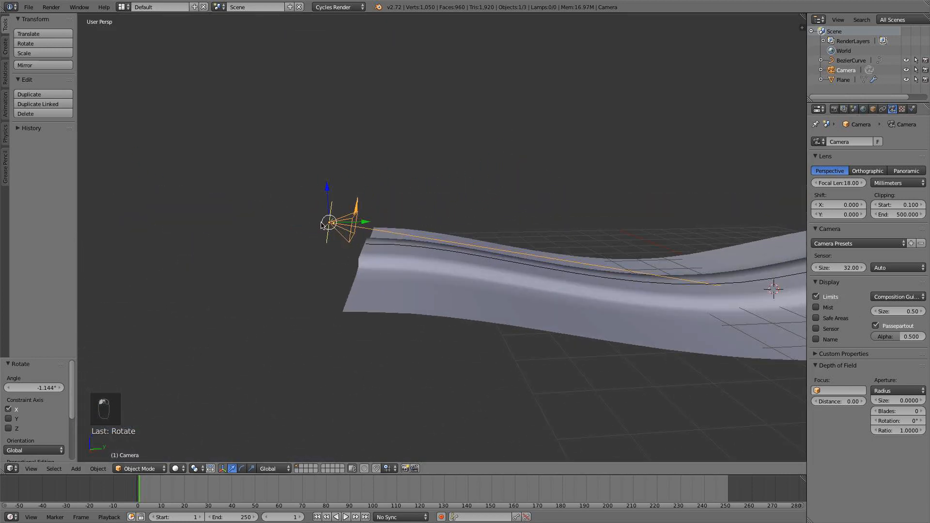
Set the camera's depth of field distance to 2 and its aperture to F/stop 3.
{"action": "mouse_move", "coordinate": [840, 401]}
{"action": "left_mouse_down"}
{"action": "mouse_move", "coordinate": [853, 402]}
{"action": "mouse_move", "coordinate": [840, 403]}
{"action": "left_mouse_up"}
{"action": "type", "text": "2"}
{"action": "key", "text": "Return"}
{"action": "middle_click_drag", "start_coordinate": [384, 374], "coordinate": [368, 350]}
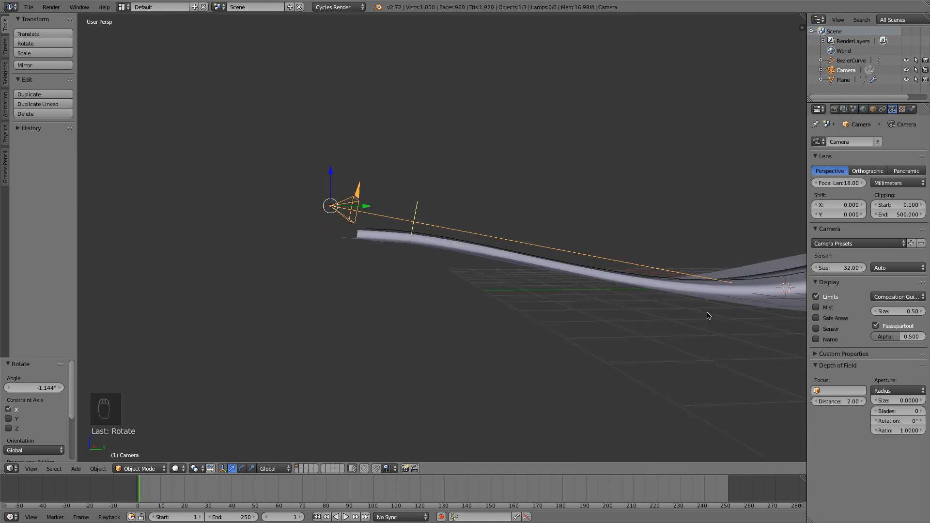
{"action": "left_click", "coordinate": [895, 391]}
{"action": "left_click", "coordinate": [897, 377]}
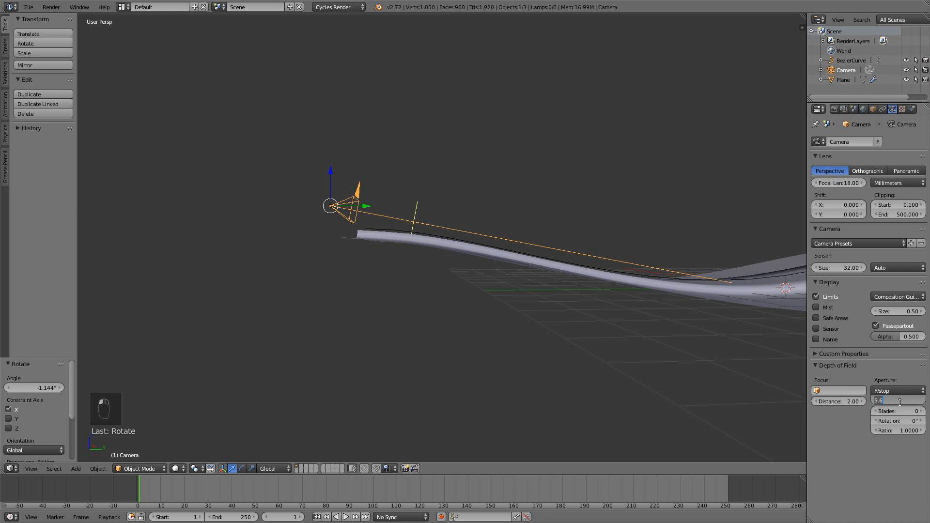
{"action": "type", "text": "3"}
{"action": "key", "text": "Return"}
{"action": "middle_click_drag", "start_coordinate": [515, 238], "coordinate": [582, 255]}
Select the strip and show its full length in a top orthographic view.
{"action": "right_click", "coordinate": [557, 292]}
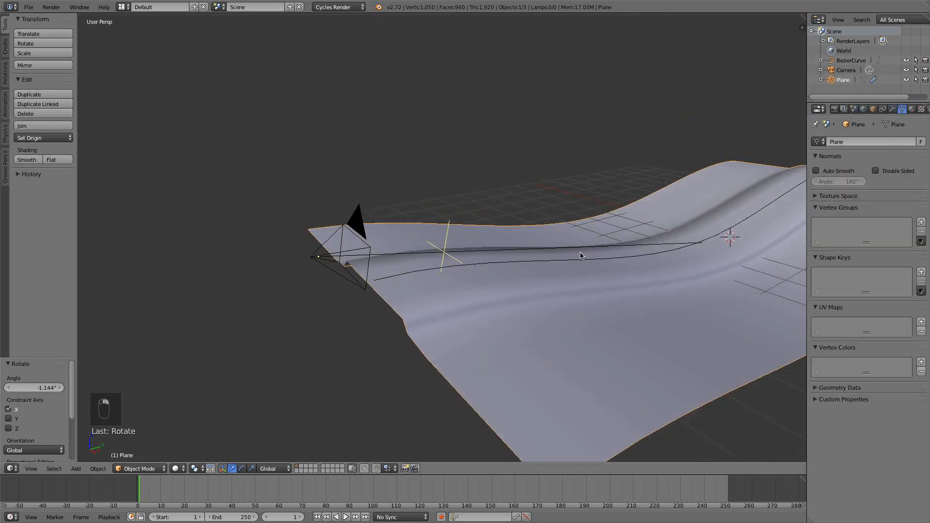
{"action": "middle_click_drag", "start_coordinate": [551, 323], "coordinate": [534, 259]}
{"action": "key", "text": "Tab"}
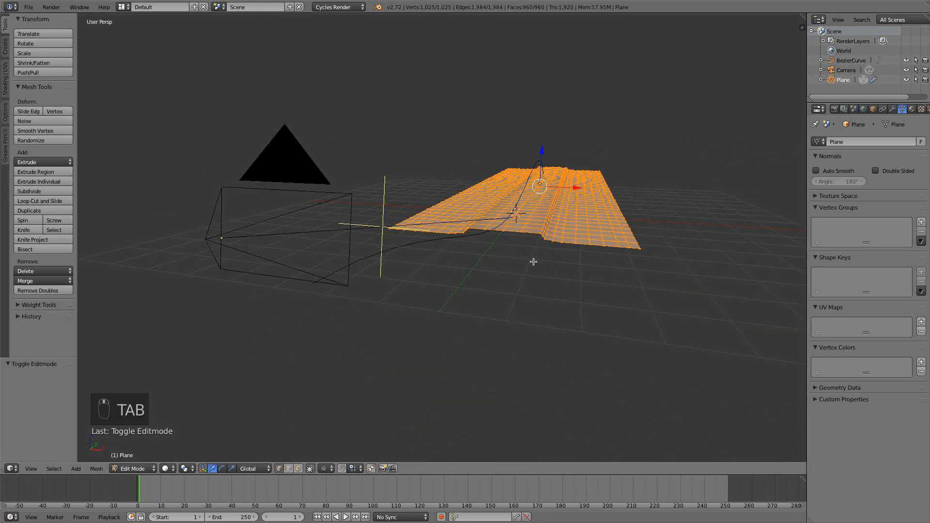
{"action": "key", "text": "Tab"}
{"action": "scroll", "coordinate": [551, 258], "scroll_direction": "up", "scroll_amount": 5}
{"action": "scroll", "coordinate": [541, 291], "scroll_direction": "down", "scroll_amount": 5}
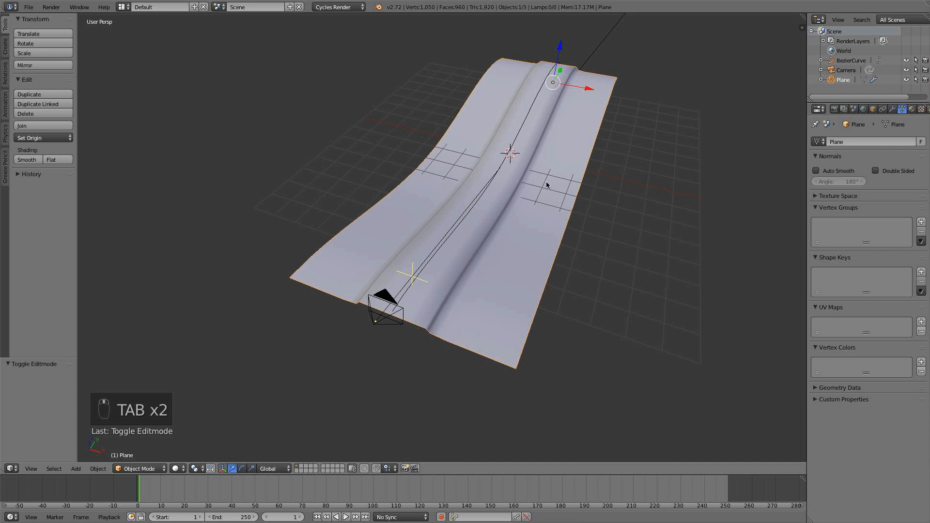
{"action": "middle_click_drag", "start_coordinate": [436, 271], "coordinate": [479, 250]}
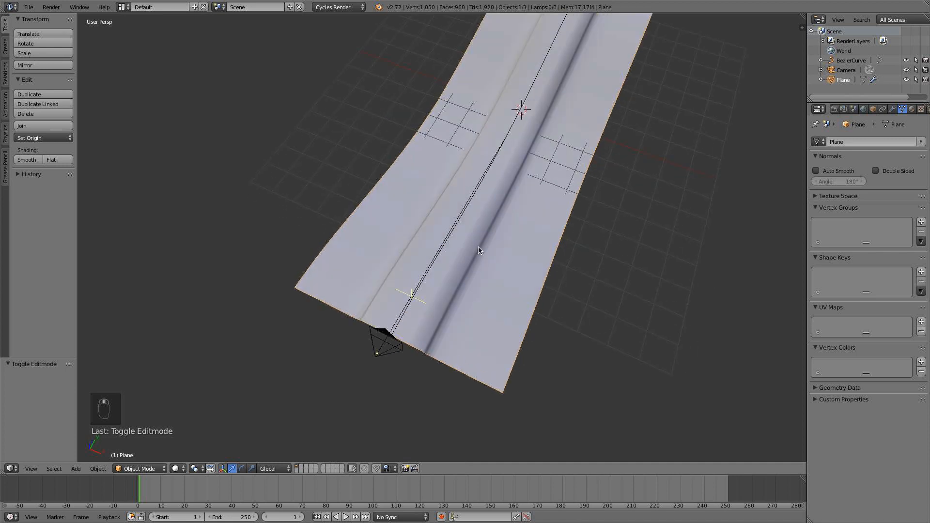
{"action": "key", "text": "KP_7"}
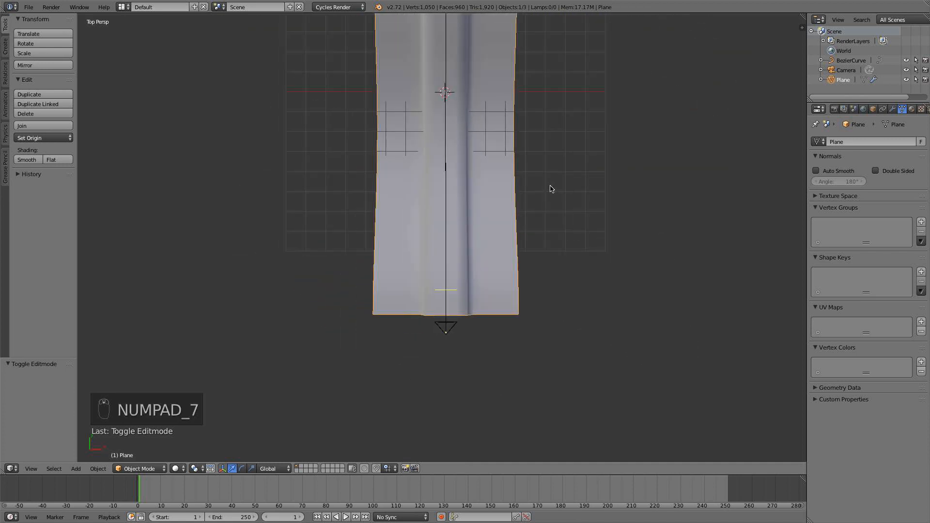
{"action": "key", "text": "KP_5"}
{"action": "middle_click_drag", "start_coordinate": [549, 192], "coordinate": [528, 284], "text": "shift"}
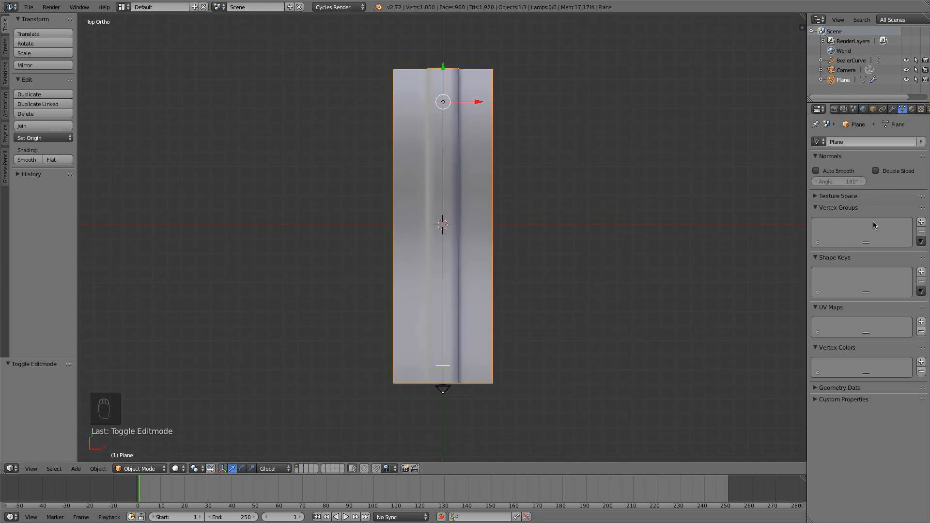
Add a vertex group named "Big bumps" to the strip and switch to Weight Paint mode.
{"action": "left_click", "coordinate": [921, 223]}
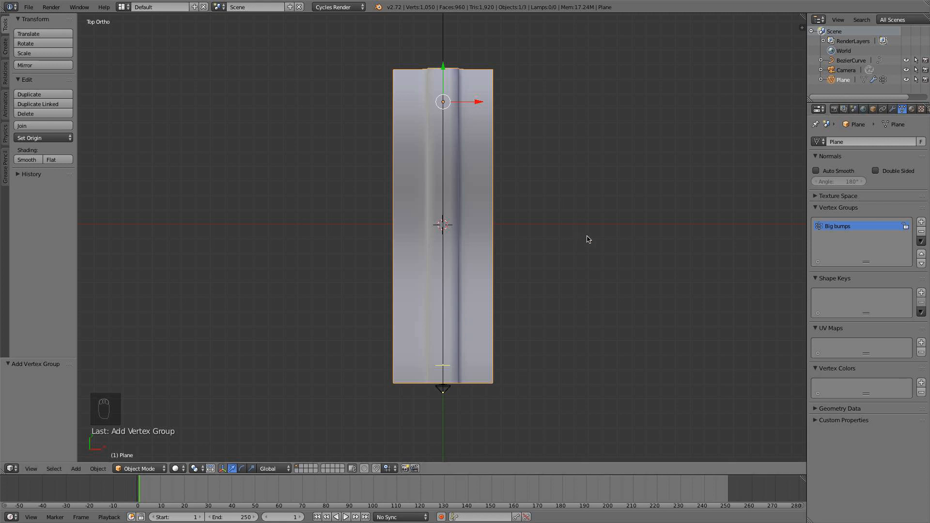
{"action": "left_click", "coordinate": [163, 469]}
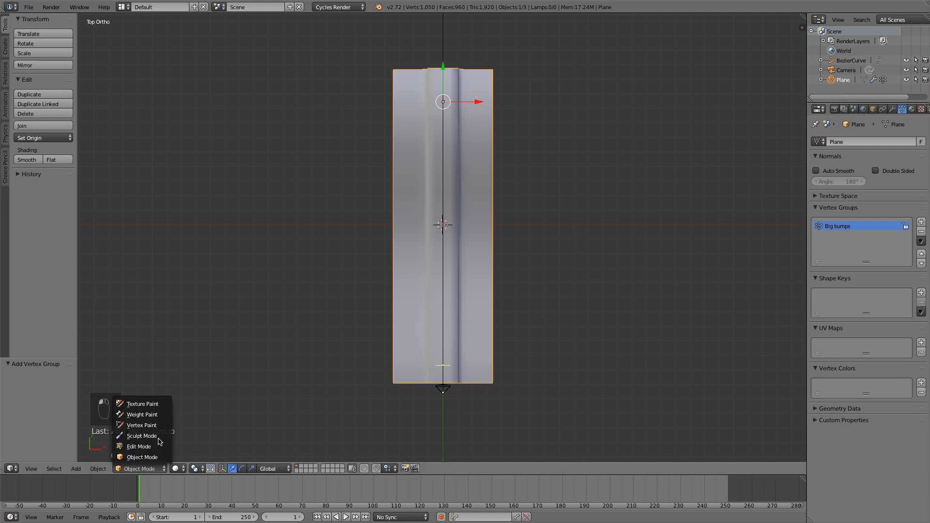
{"action": "left_click", "coordinate": [158, 416]}
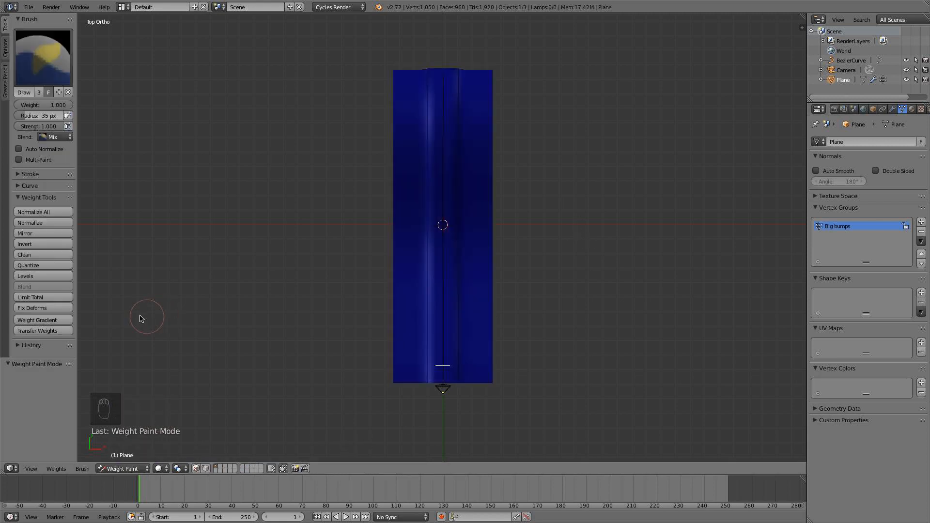
Choose the Add brush for weight painting and set its radius to about 74 px.
{"action": "left_click", "coordinate": [42, 58]}
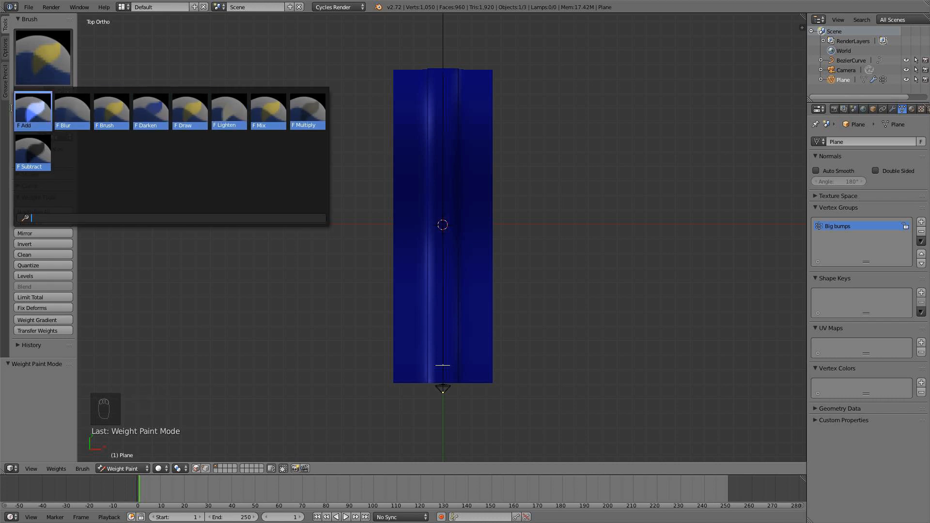
{"action": "left_click", "coordinate": [35, 112]}
{"action": "key", "text": "f"}
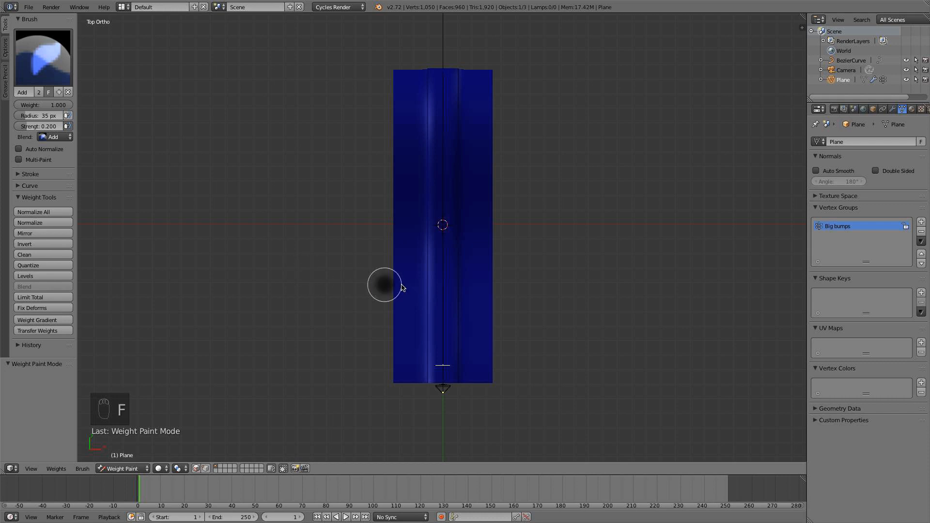
{"action": "left_click", "coordinate": [419, 311]}
{"action": "scroll", "coordinate": [418, 311], "scroll_direction": "up", "scroll_amount": 4}
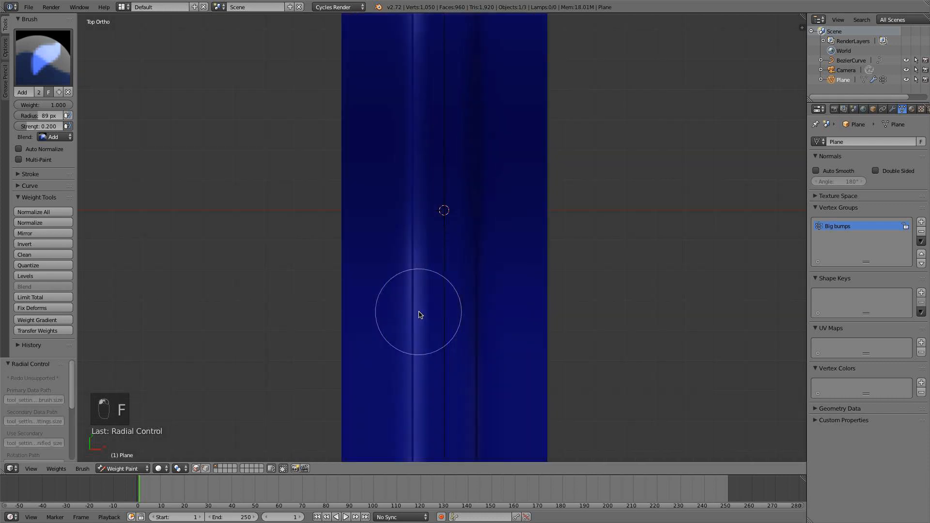
{"action": "middle_click_drag", "start_coordinate": [424, 321], "coordinate": [417, 240], "text": "shift"}
{"action": "scroll", "coordinate": [446, 369], "scroll_direction": "down", "scroll_amount": 4}
{"action": "scroll", "coordinate": [422, 374], "scroll_direction": "up", "scroll_amount": 3}
{"action": "scroll", "coordinate": [415, 156], "scroll_direction": "down", "scroll_amount": 5}
{"action": "scroll", "coordinate": [418, 243], "scroll_direction": "up", "scroll_amount": 3}
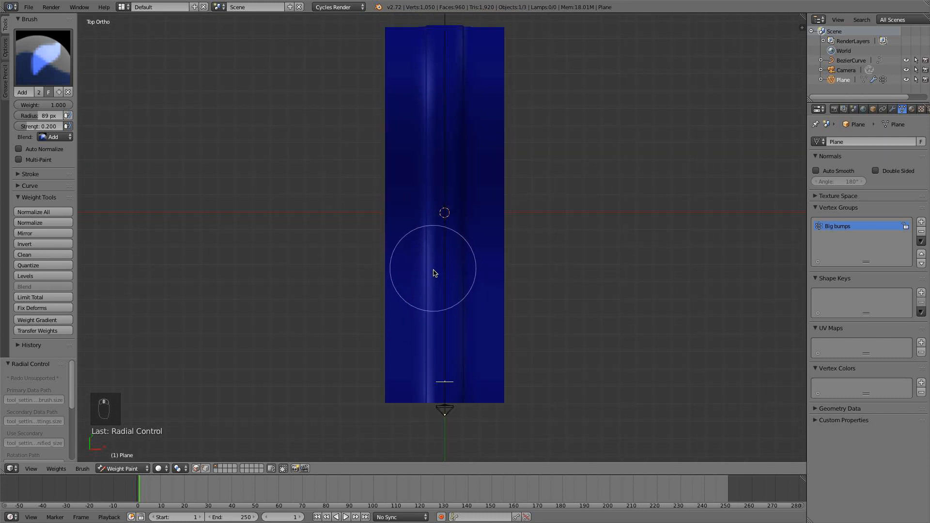
{"action": "key", "text": "f"}
{"action": "left_click", "coordinate": [434, 348]}
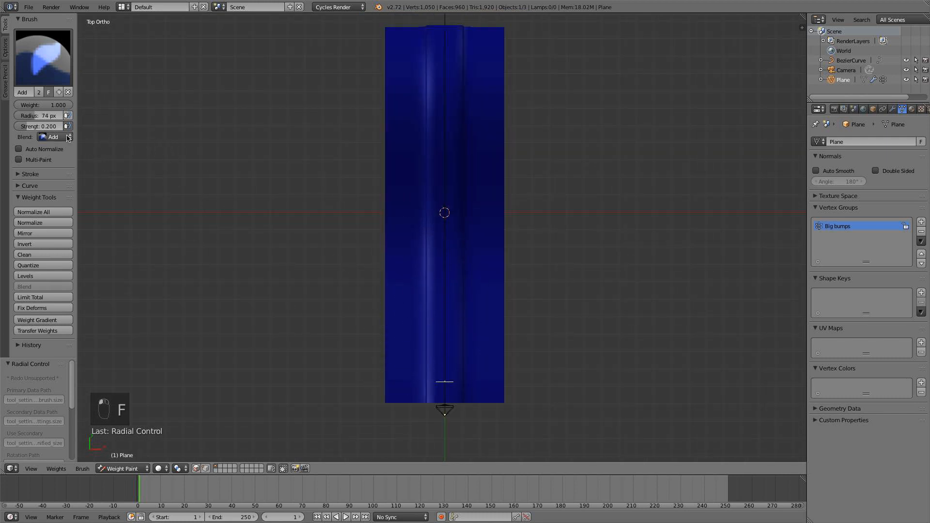
Raise the Add brush's strength to about 0.953 and paint full weight along both outer sides of the strip.
{"action": "left_click_drag", "start_coordinate": [44, 126], "coordinate": [47, 126]}
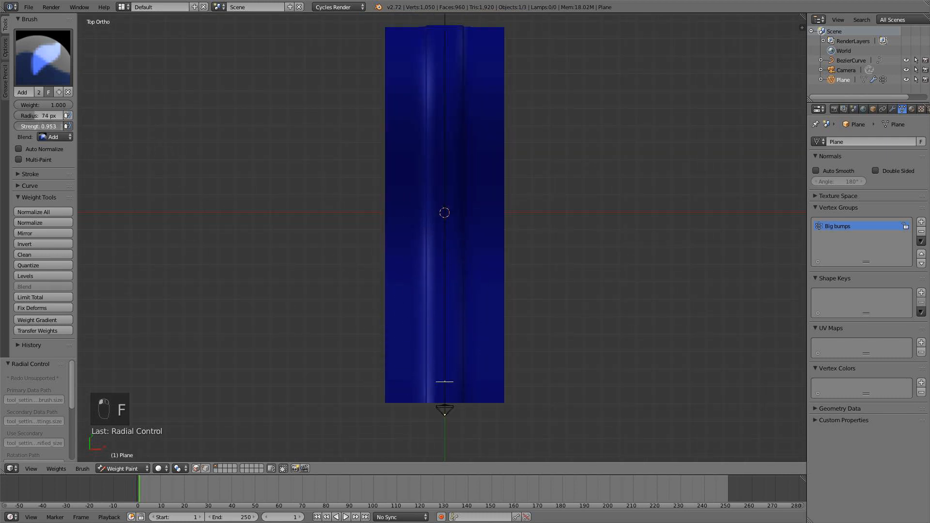
{"action": "mouse_move", "coordinate": [408, 391]}
{"action": "left_mouse_down"}
{"action": "mouse_move", "coordinate": [388, 33]}
{"action": "mouse_move", "coordinate": [388, 432]}
{"action": "left_mouse_up"}
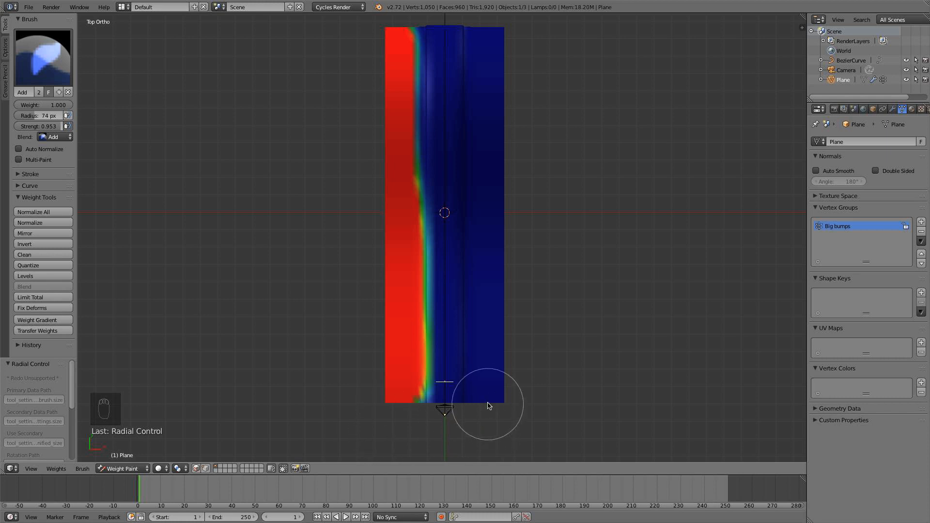
{"action": "mouse_move", "coordinate": [488, 406]}
{"action": "left_mouse_down"}
{"action": "mouse_move", "coordinate": [486, 16]}
{"action": "mouse_move", "coordinate": [509, 380]}
{"action": "left_mouse_up"}
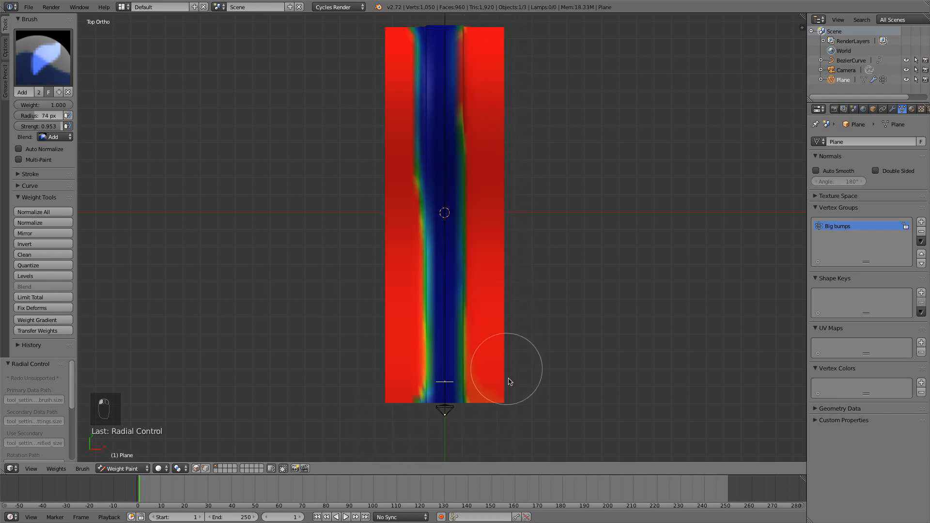
Switch to the Subtract brush and set its strength to about 0.953.
{"action": "left_click", "coordinate": [36, 63]}
{"action": "left_click", "coordinate": [35, 152]}
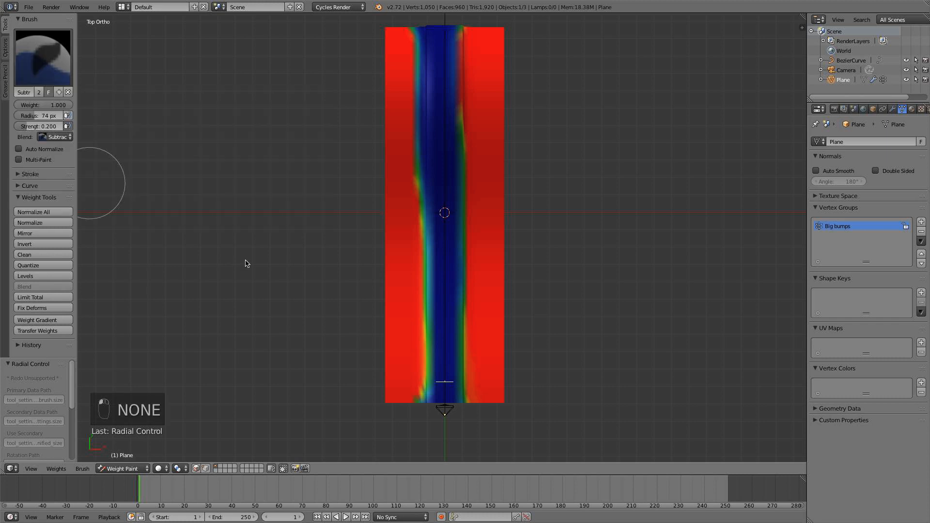
{"action": "scroll", "coordinate": [246, 263], "scroll_direction": "up", "scroll_amount": 1}
{"action": "left_click_drag", "start_coordinate": [48, 127], "coordinate": [62, 127]}
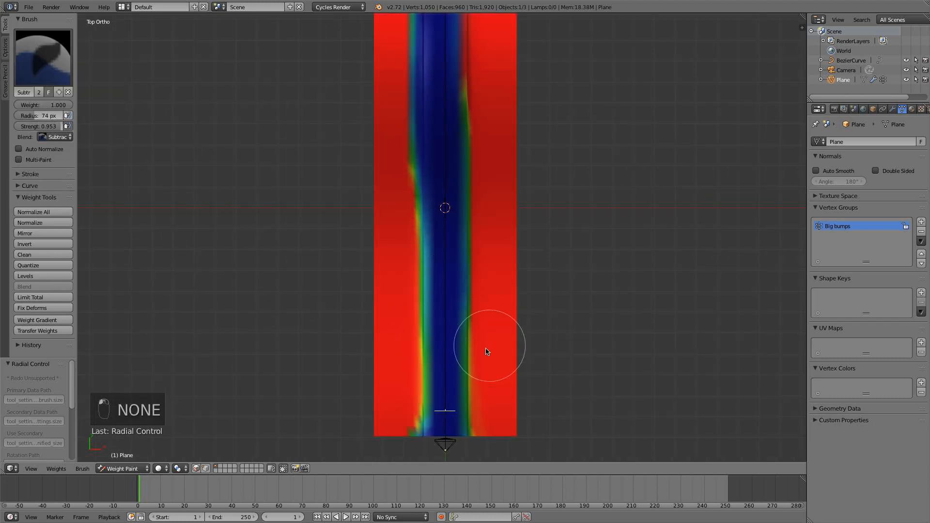
Switch back to the Add weight-painting brush and lower its strength to about 0.092.
{"action": "scroll", "coordinate": [450, 395], "scroll_direction": "up", "scroll_amount": 1}
{"action": "mouse_move", "coordinate": [447, 408]}
{"action": "left_mouse_down"}
{"action": "mouse_move", "coordinate": [450, 166]}
{"action": "mouse_move", "coordinate": [440, 276]}
{"action": "mouse_move", "coordinate": [447, 453]}
{"action": "left_mouse_up"}
{"action": "left_click", "coordinate": [43, 57]}
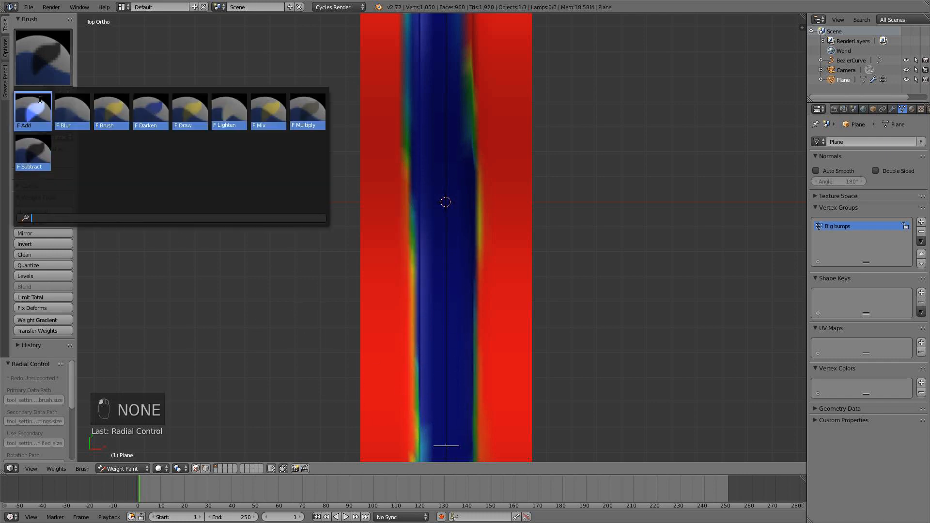
{"action": "left_click", "coordinate": [36, 100]}
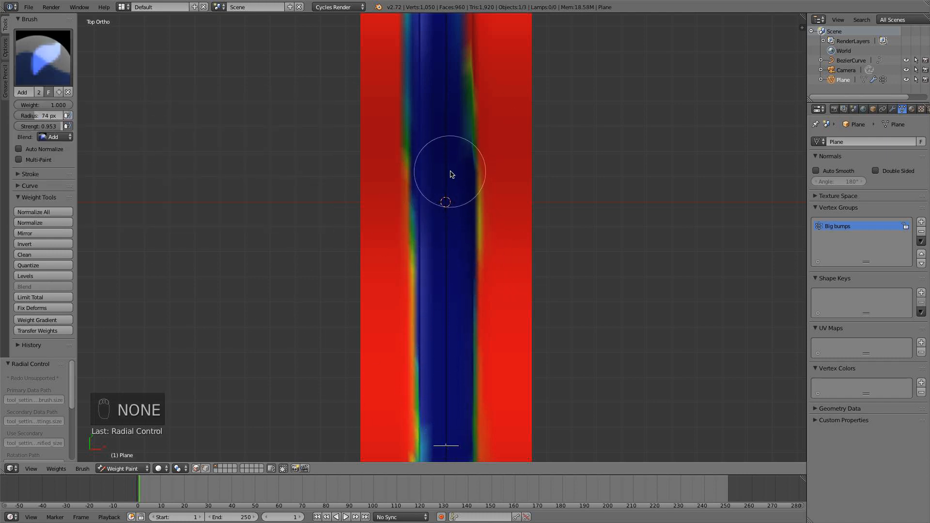
{"action": "scroll", "coordinate": [450, 177], "scroll_direction": "down", "scroll_amount": 1}
{"action": "left_click", "coordinate": [47, 72]}
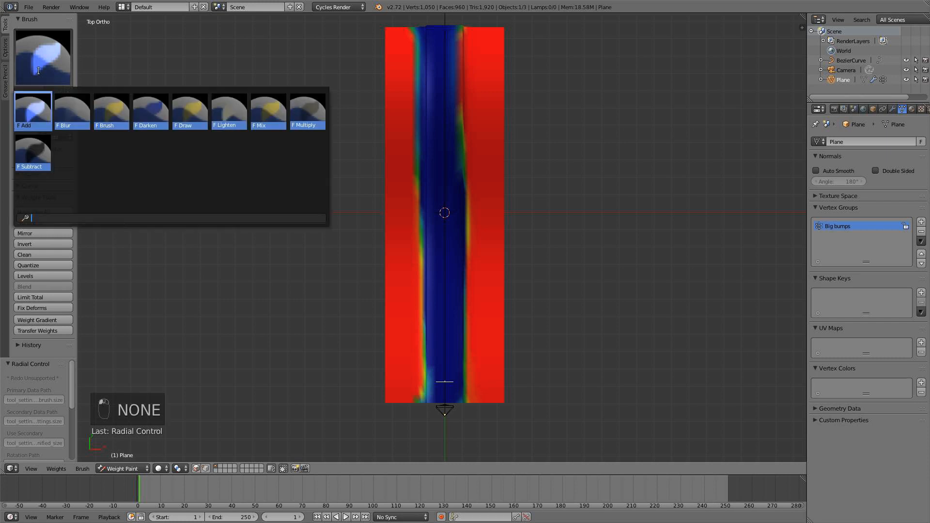
{"action": "left_click", "coordinate": [46, 117]}
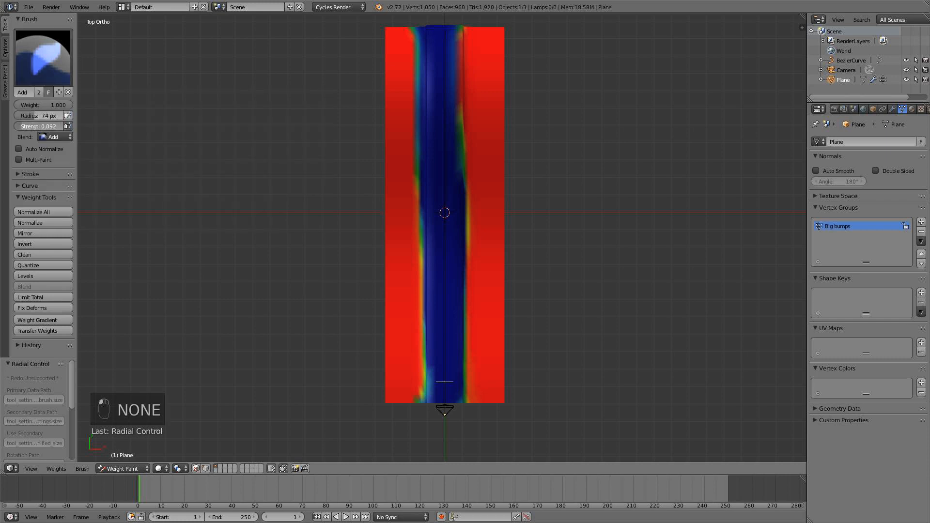
Dab faint weight at several spots along the strip's central channel with the Add brush.
{"action": "left_click", "coordinate": [455, 262]}
{"action": "left_click", "coordinate": [441, 191]}
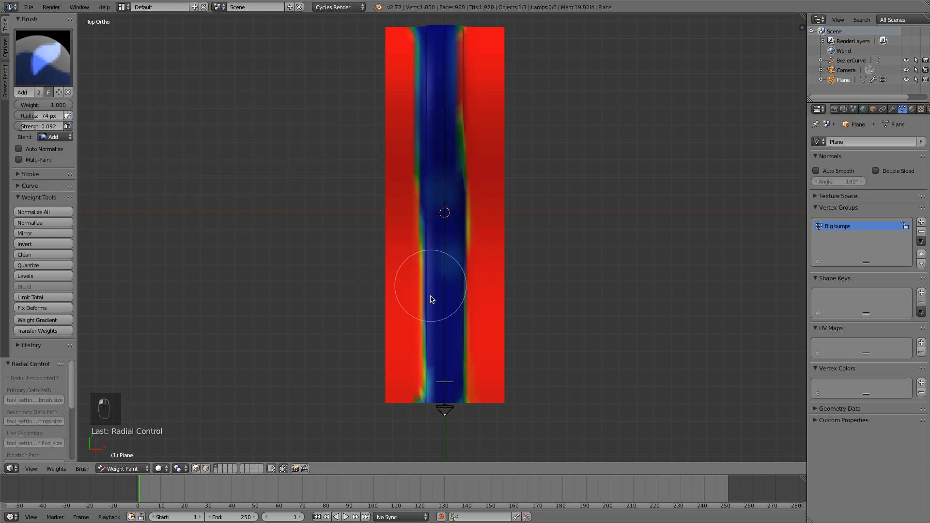
{"action": "left_click", "coordinate": [434, 332]}
{"action": "left_click", "coordinate": [458, 380]}
{"action": "left_click", "coordinate": [449, 70]}
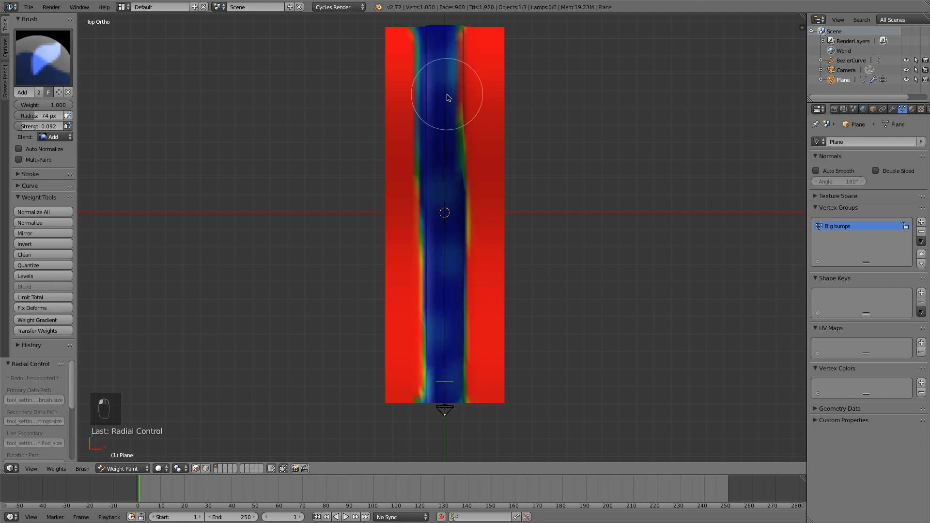
{"action": "left_click", "coordinate": [440, 123]}
Return to Object Mode and add a Subdivision Surface modifier to the strip with 3 view and 3 render subdivisions.
{"action": "scroll", "coordinate": [455, 233], "scroll_direction": "down", "scroll_amount": 2}
{"action": "mouse_move", "coordinate": [455, 234]}
{"action": "middle_mouse_down"}
{"action": "mouse_move", "coordinate": [448, 182]}
{"action": "mouse_move", "coordinate": [485, 179]}
{"action": "mouse_move", "coordinate": [455, 167]}
{"action": "middle_mouse_up"}
{"action": "scroll", "coordinate": [448, 182], "scroll_direction": "up", "scroll_amount": 4}
{"action": "scroll", "coordinate": [455, 167], "scroll_direction": "up", "scroll_amount": 3}
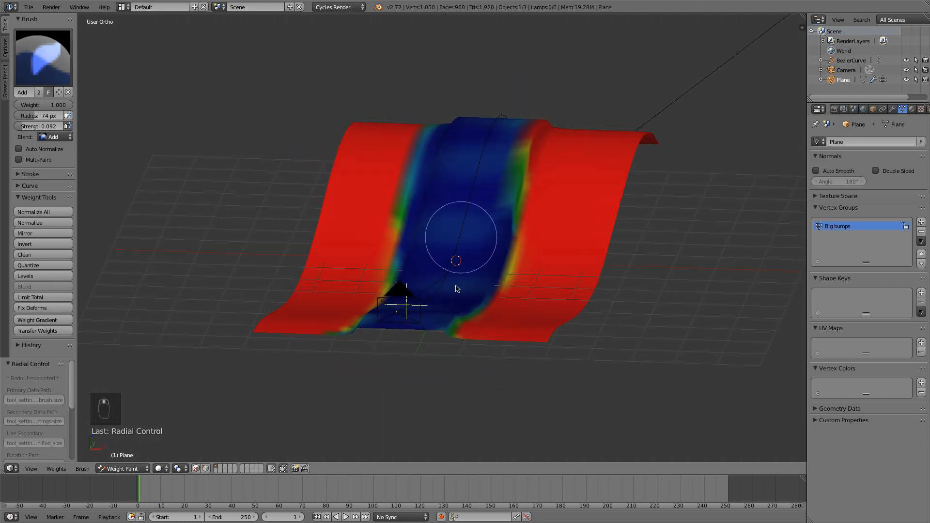
{"action": "left_click", "coordinate": [124, 469]}
{"action": "left_click", "coordinate": [125, 453]}
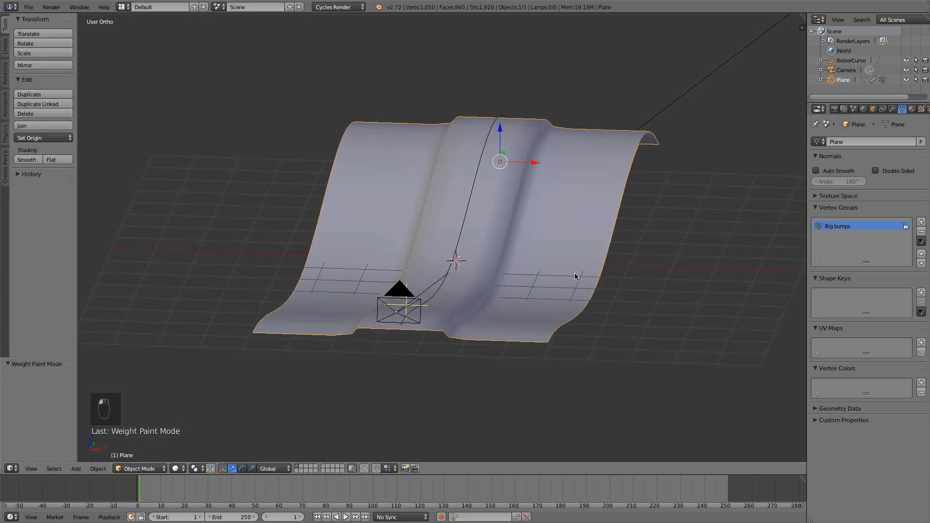
{"action": "left_click", "coordinate": [895, 109]}
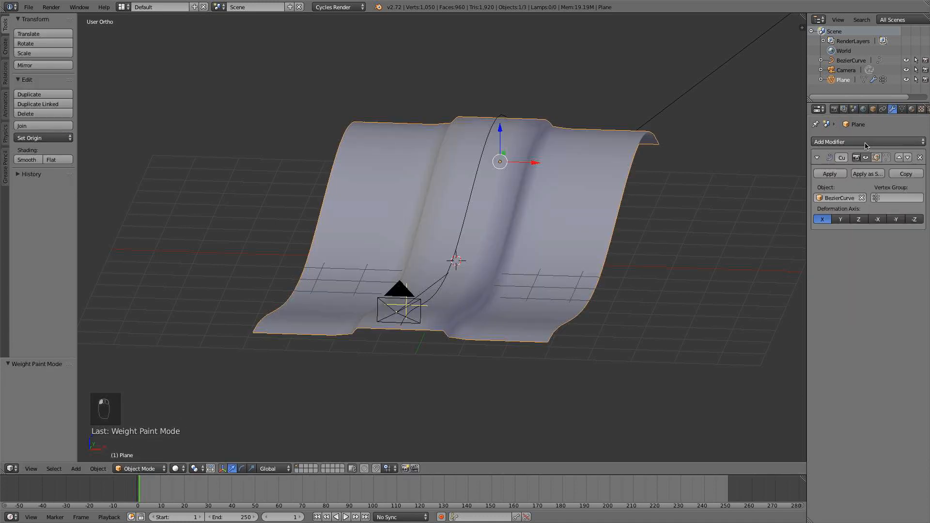
{"action": "left_click", "coordinate": [867, 144]}
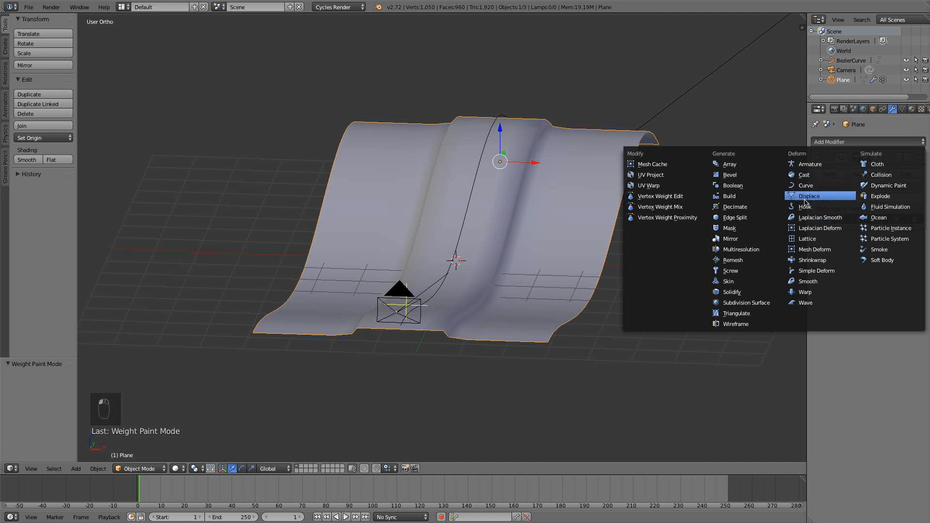
{"action": "left_click", "coordinate": [759, 303]}
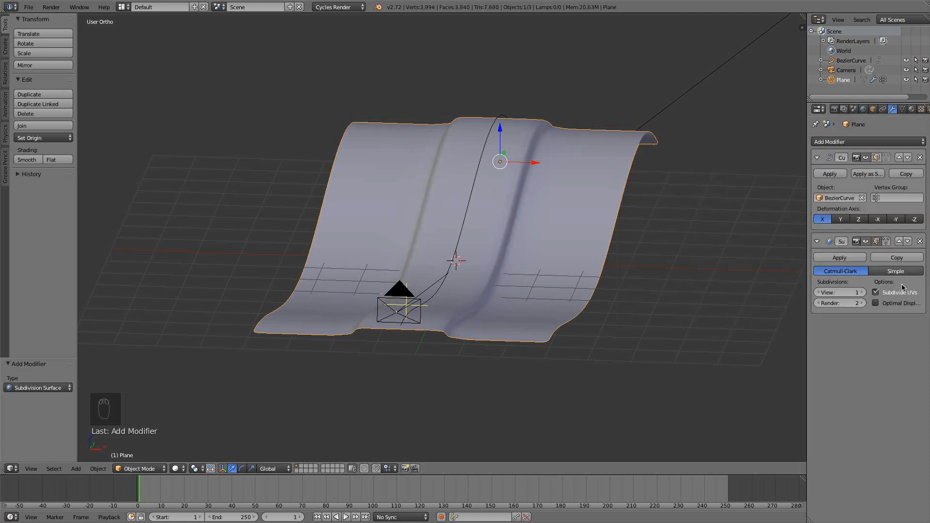
{"action": "left_click", "coordinate": [863, 293]}
{"action": "left_click", "coordinate": [863, 293]}
{"action": "left_click", "coordinate": [863, 303]}
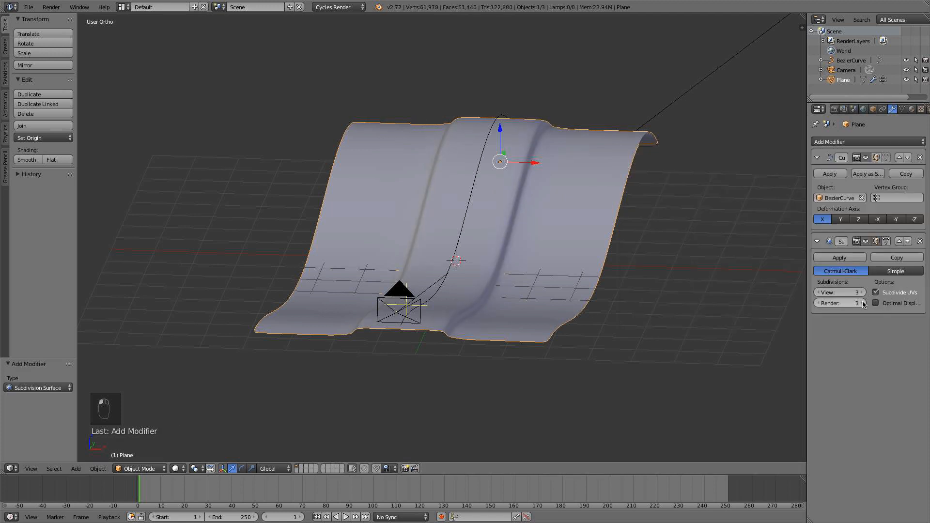
Add a Displace modifier to the strip and give it a new texture of type Clouds.
{"action": "left_click", "coordinate": [855, 141]}
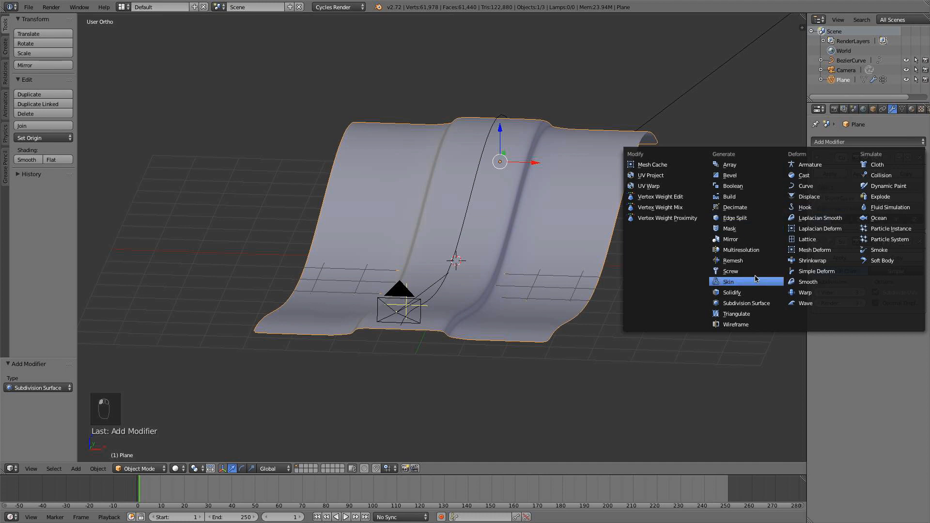
{"action": "left_click", "coordinate": [822, 197]}
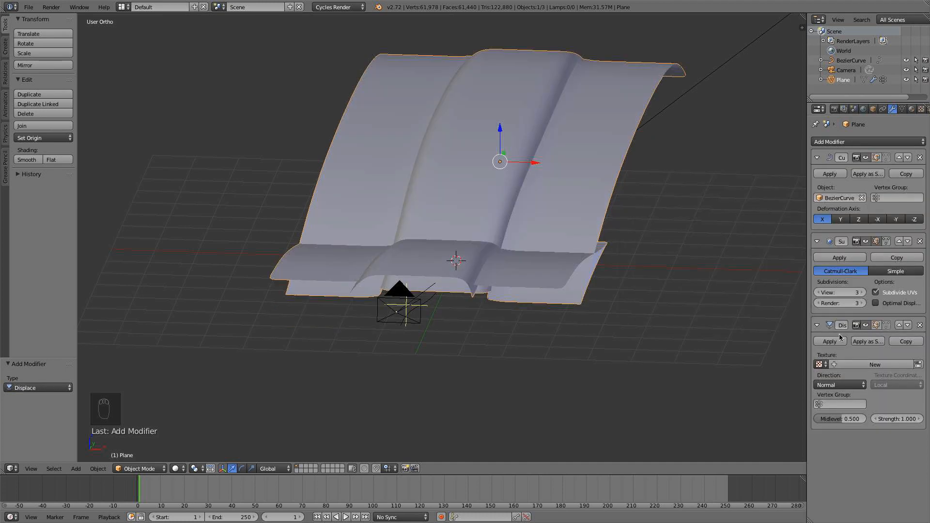
{"action": "left_click", "coordinate": [857, 365]}
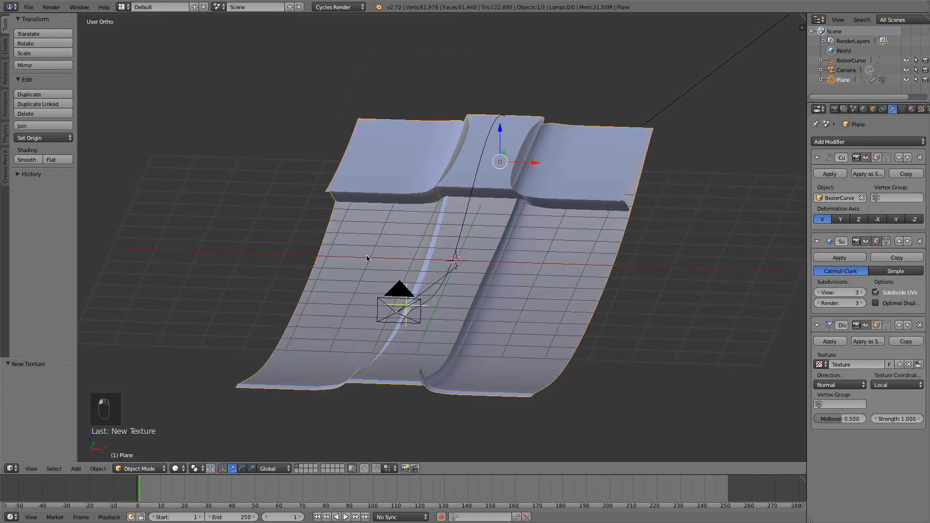
{"action": "left_click", "coordinate": [920, 110]}
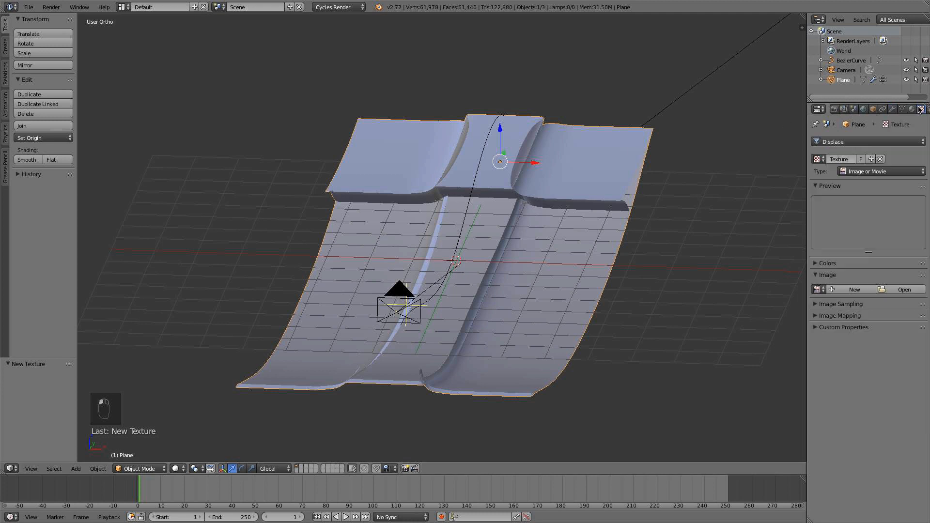
{"action": "left_click", "coordinate": [858, 172]}
{"action": "left_click", "coordinate": [859, 203]}
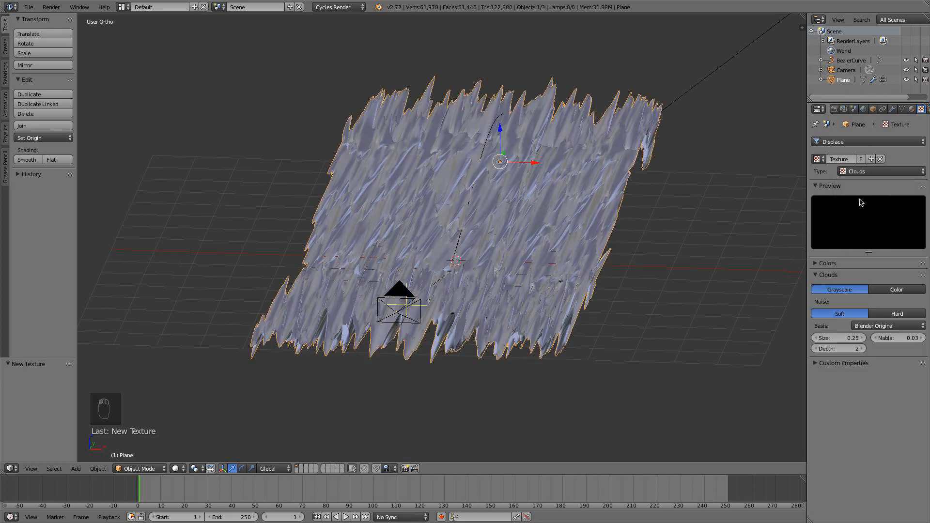
Set the Displace modifier's strength to 0.1.
{"action": "middle_click_drag", "start_coordinate": [717, 204], "coordinate": [608, 187]}
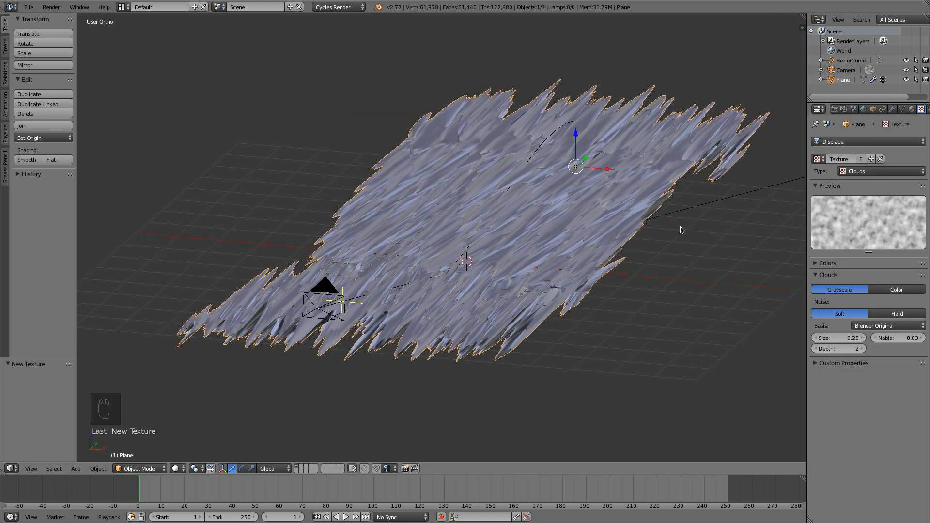
{"action": "left_click", "coordinate": [891, 109]}
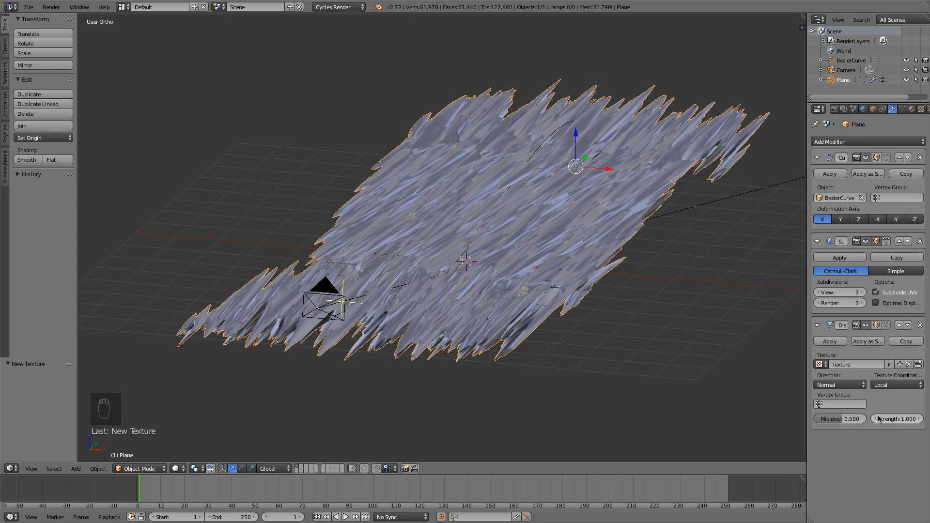
{"action": "left_click_drag", "start_coordinate": [879, 419], "coordinate": [843, 420]}
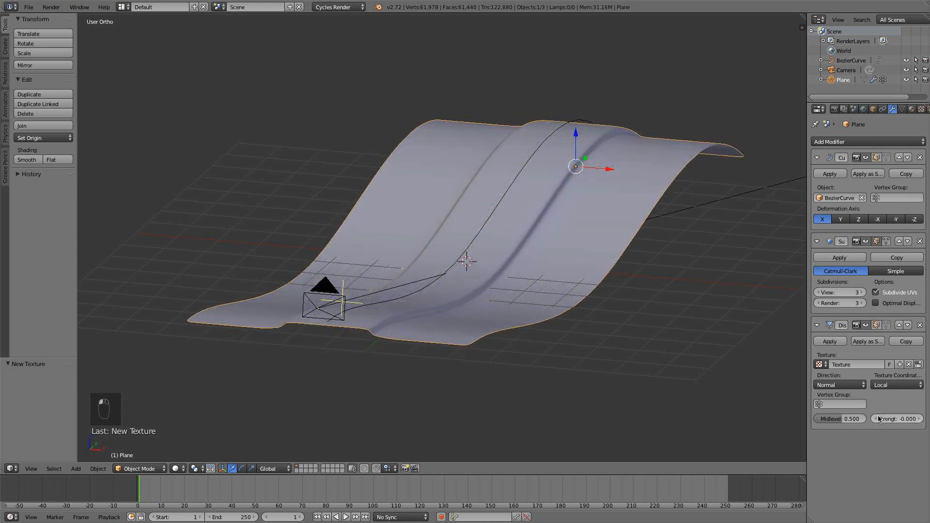
{"action": "left_click", "coordinate": [880, 420]}
{"action": "type", "text": "0.1"}
{"action": "key", "text": "Return"}
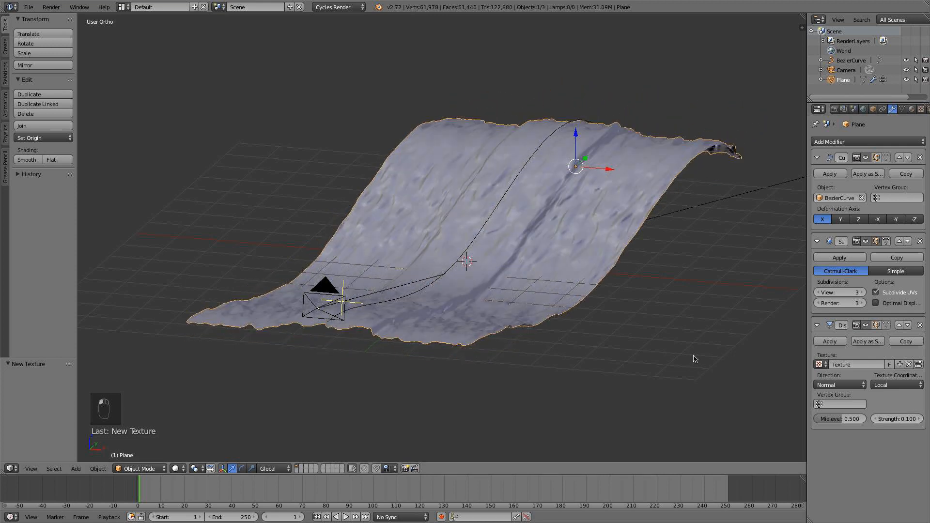
Set the Displace modifier's direction to Z.
{"action": "middle_click_drag", "start_coordinate": [696, 359], "coordinate": [565, 291]}
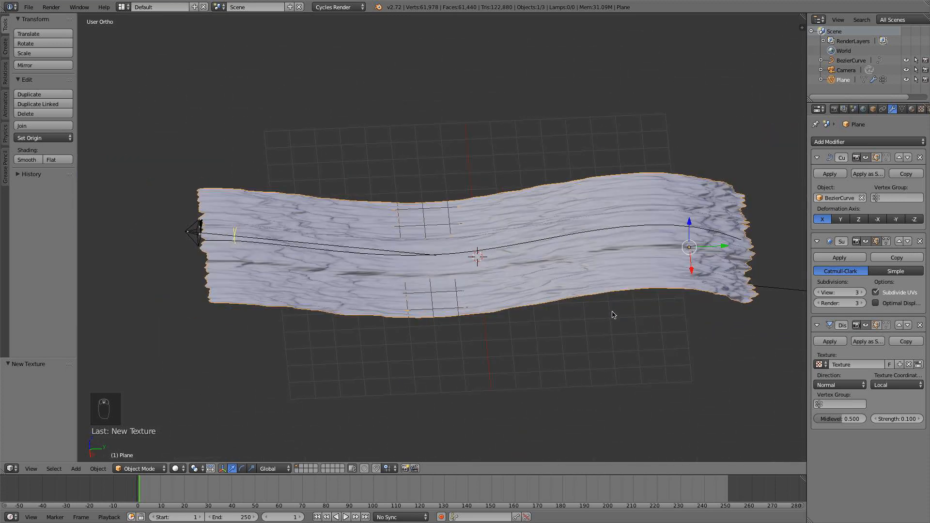
{"action": "middle_click_drag", "start_coordinate": [613, 315], "coordinate": [608, 287]}
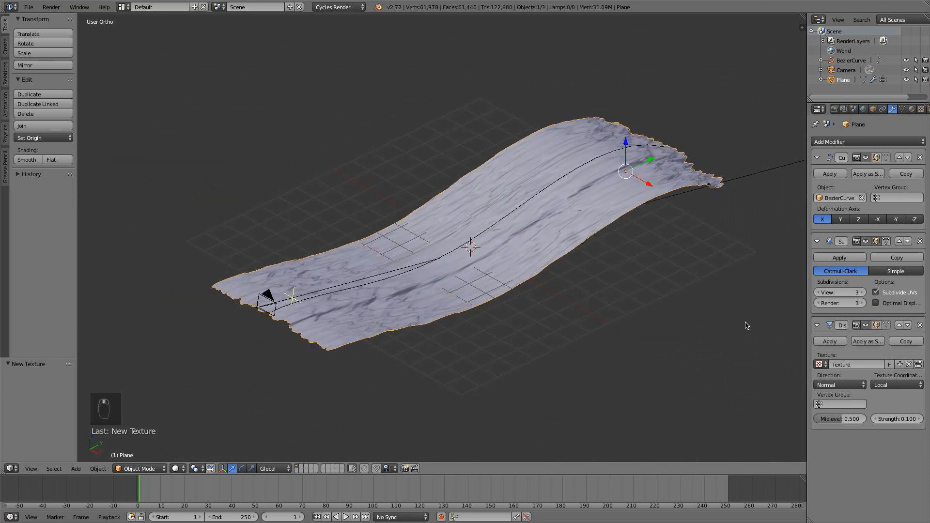
{"action": "left_click", "coordinate": [859, 385]}
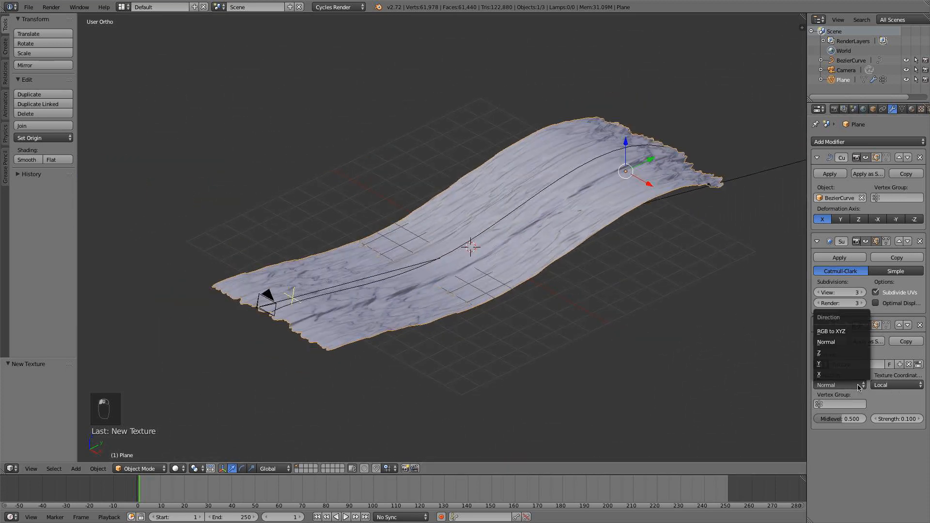
{"action": "left_click", "coordinate": [844, 353]}
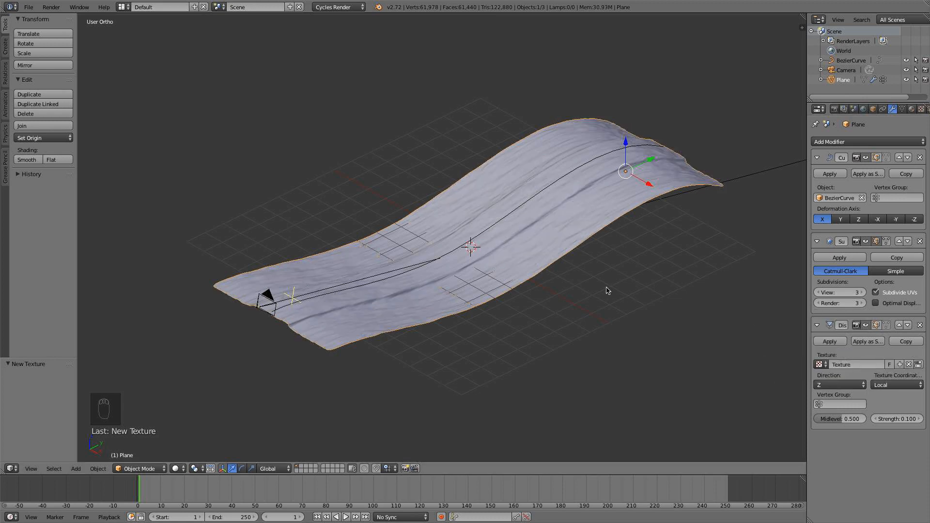
{"action": "middle_click_drag", "start_coordinate": [608, 289], "coordinate": [654, 278]}
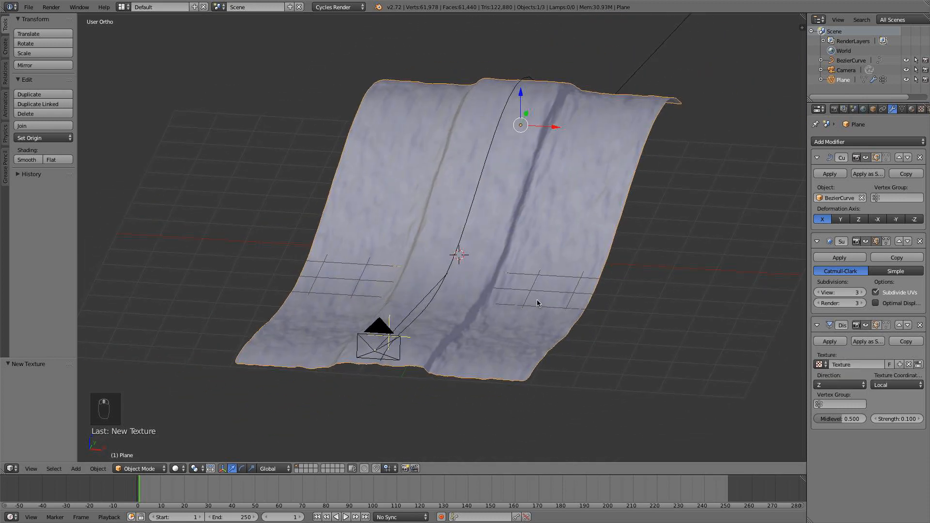
Unwrap the strip's entire mesh in Edit Mode and return to Object Mode.
{"action": "key", "text": "Tab"}
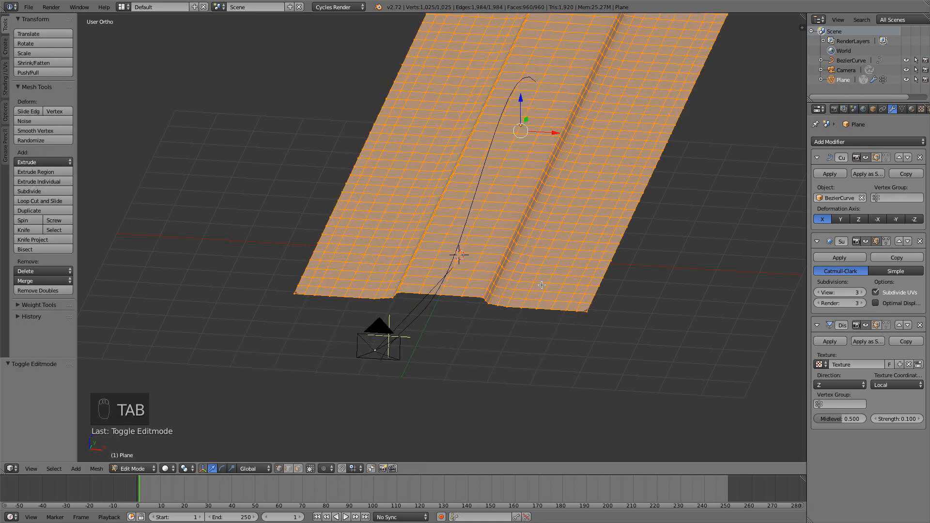
{"action": "key", "text": "a"}
{"action": "key", "text": "a"}
{"action": "key", "text": "a"}
{"action": "key", "text": "a"}
{"action": "key", "text": "KP_7"}
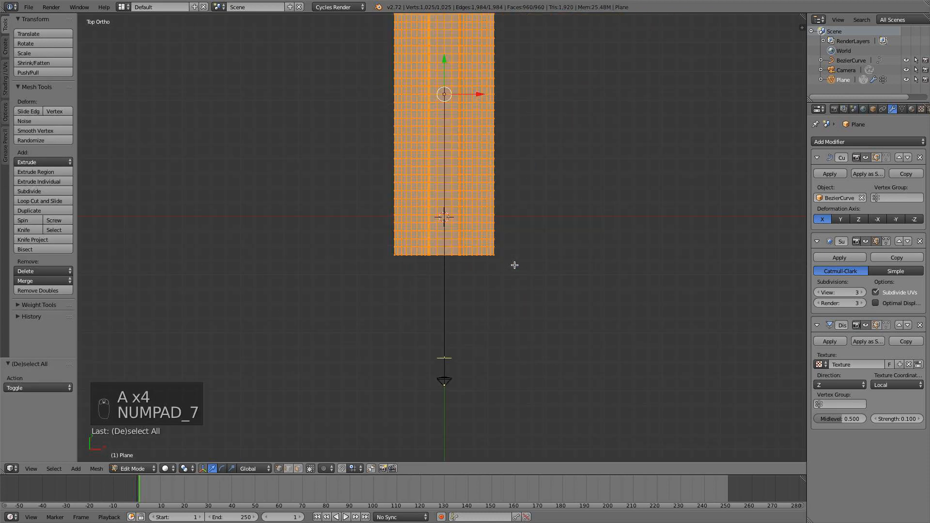
{"action": "scroll", "coordinate": [484, 223], "scroll_direction": "down", "scroll_amount": 3}
{"action": "middle_click_drag", "start_coordinate": [483, 223], "coordinate": [478, 253], "text": "shift"}
{"action": "scroll", "coordinate": [479, 252], "scroll_direction": "up", "scroll_amount": 3}
{"action": "key", "text": "u"}
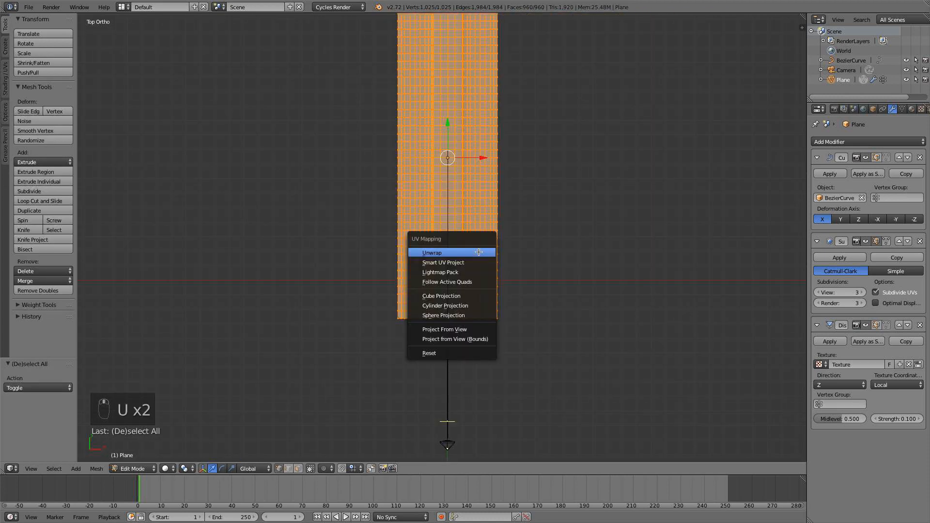
{"action": "left_click", "coordinate": [479, 252]}
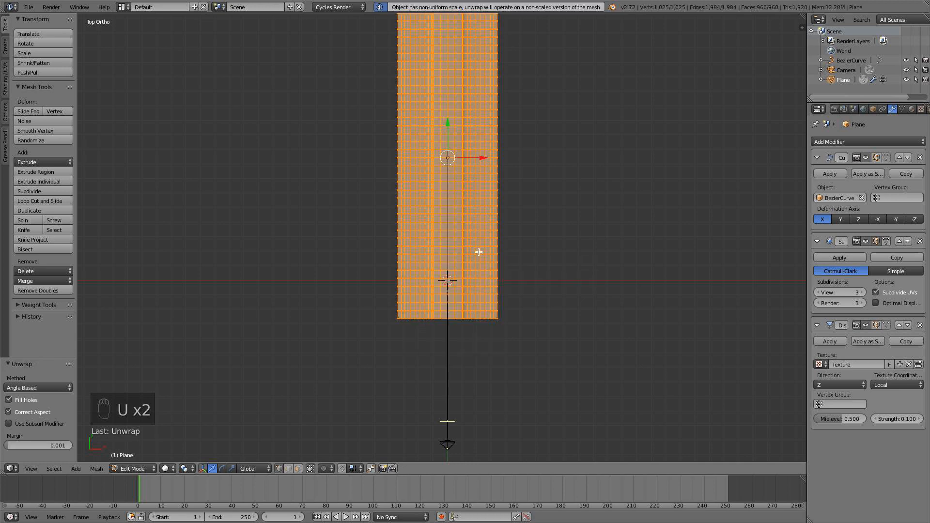
{"action": "key", "text": "a"}
{"action": "key", "text": "Tab"}
Set the Displace modifier's texture coordinates to UV.
{"action": "scroll", "coordinate": [509, 286], "scroll_direction": "up", "scroll_amount": 2}
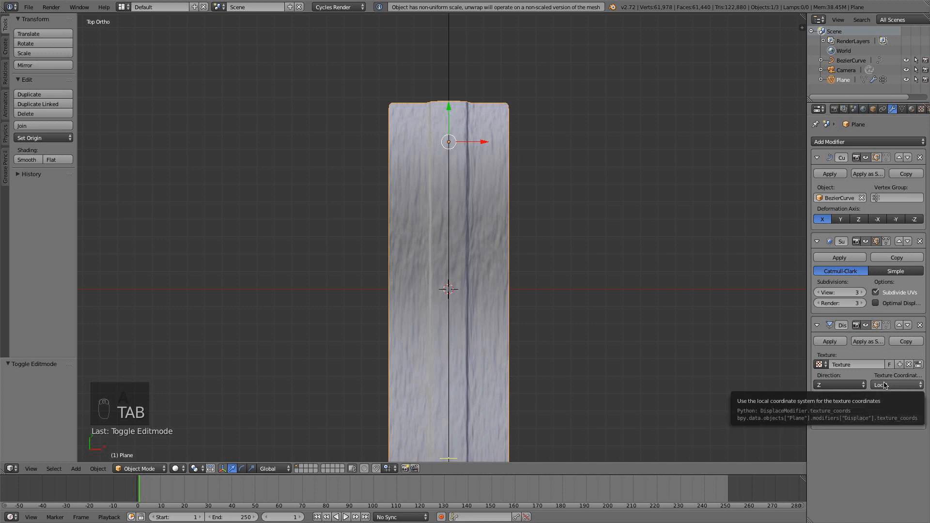
{"action": "left_click", "coordinate": [885, 386]}
{"action": "left_click", "coordinate": [882, 344]}
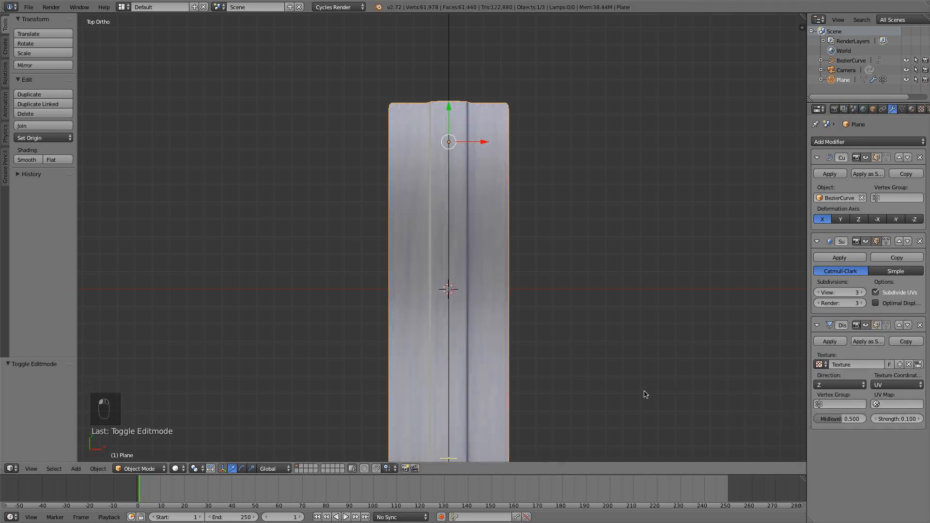
Try Y as the Displace modifier's direction and switch it to X.
{"action": "middle_click_drag", "start_coordinate": [644, 393], "coordinate": [614, 303], "text": "shift"}
{"action": "left_click", "coordinate": [836, 389]}
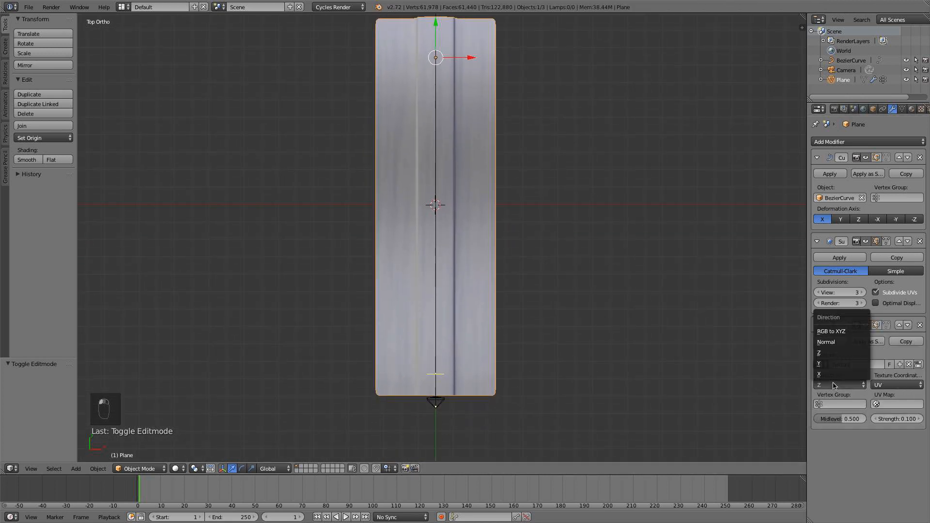
{"action": "left_click", "coordinate": [829, 366]}
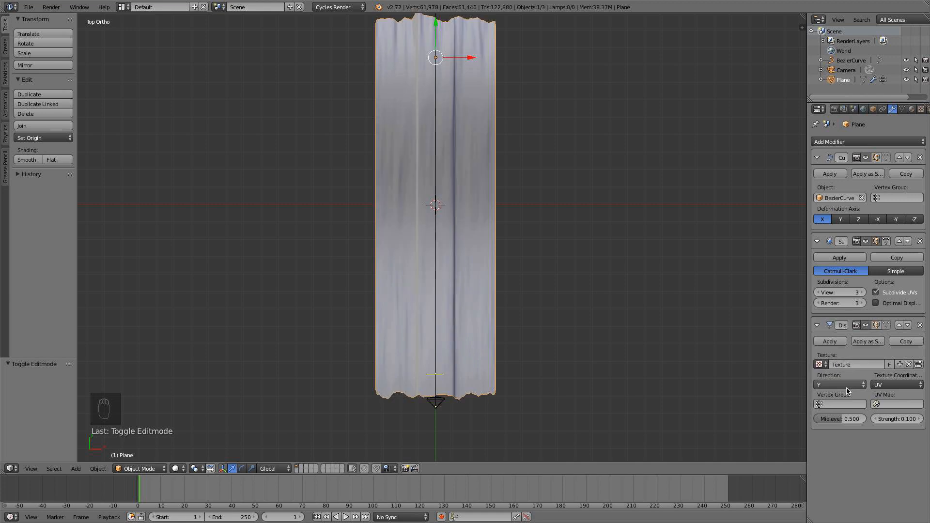
{"action": "left_click", "coordinate": [848, 390]}
{"action": "left_click", "coordinate": [834, 377]}
{"action": "middle_click_drag", "start_coordinate": [698, 383], "coordinate": [589, 283]}
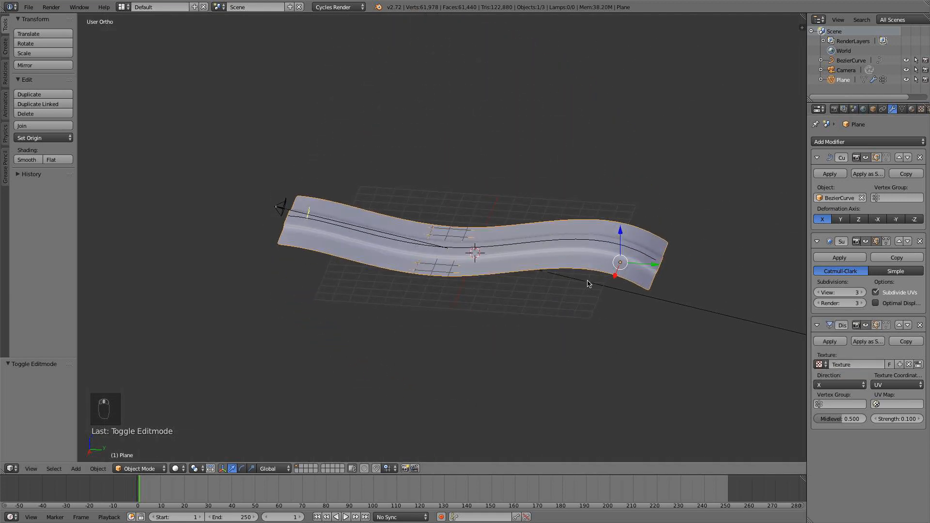
Set the Displace modifier's strength to 3.5 and move the Subsurf modifier above the Curve modifier, keeping Displace last in the stack.
{"action": "scroll", "coordinate": [589, 283], "scroll_direction": "up", "scroll_amount": 3}
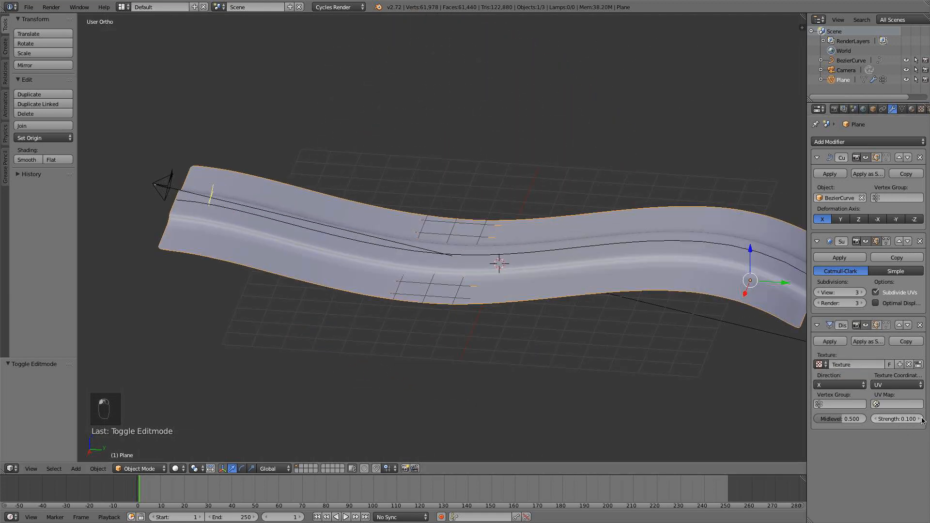
{"action": "left_click_drag", "start_coordinate": [908, 425], "coordinate": [924, 425]}
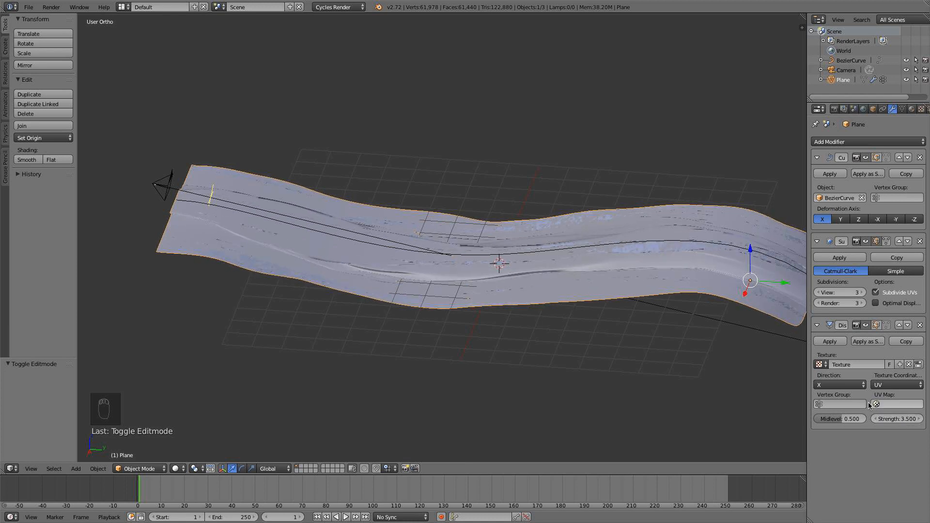
{"action": "left_click", "coordinate": [899, 242]}
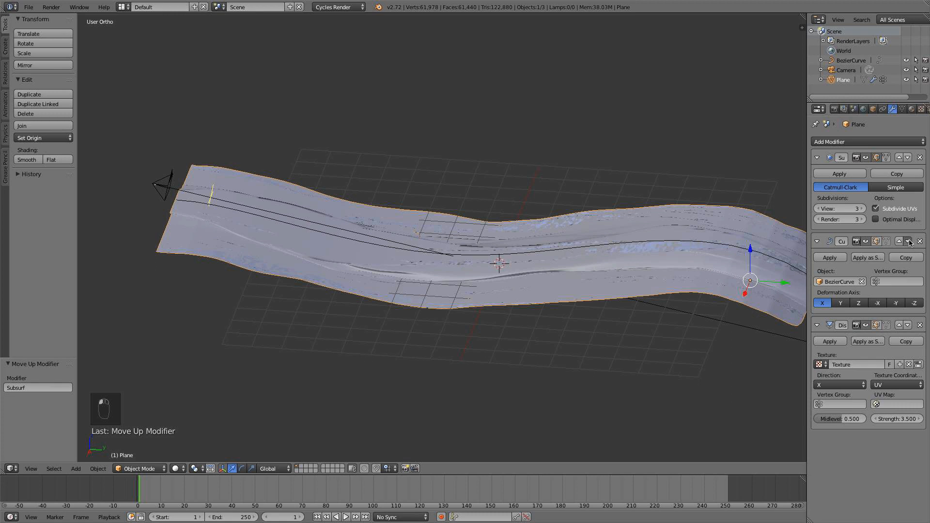
{"action": "left_click", "coordinate": [908, 241]}
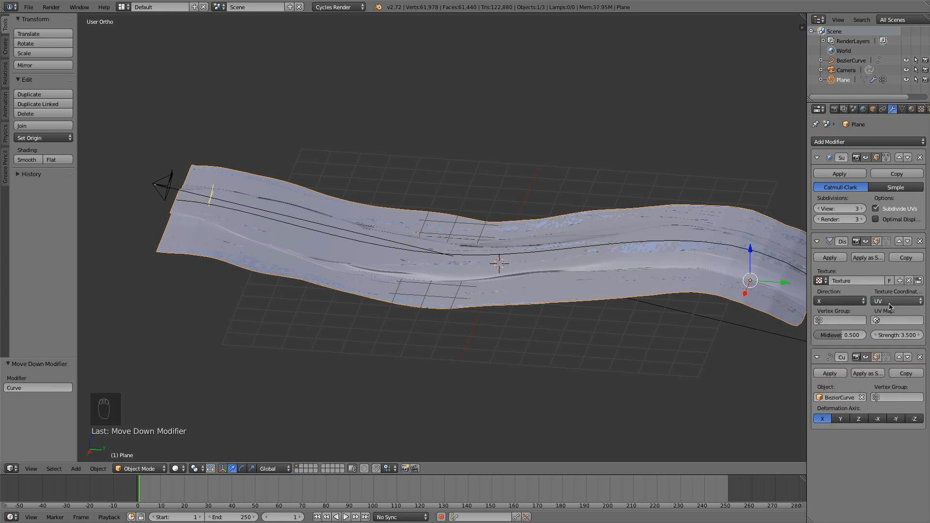
{"action": "left_click", "coordinate": [909, 242]}
Set the Displace modifier's direction to Normal and its strength to 1.
{"action": "left_click", "coordinate": [853, 385]}
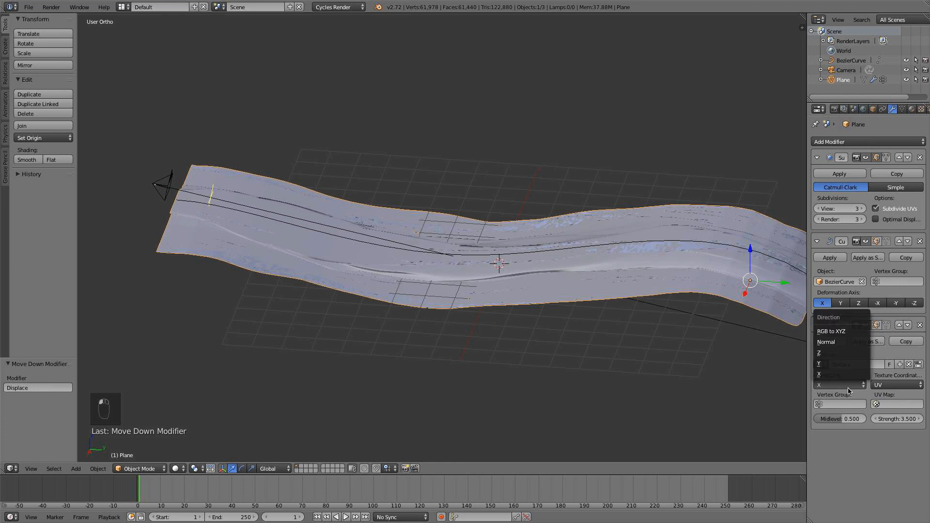
{"action": "left_click", "coordinate": [840, 343]}
{"action": "middle_click_drag", "start_coordinate": [657, 330], "coordinate": [659, 302]}
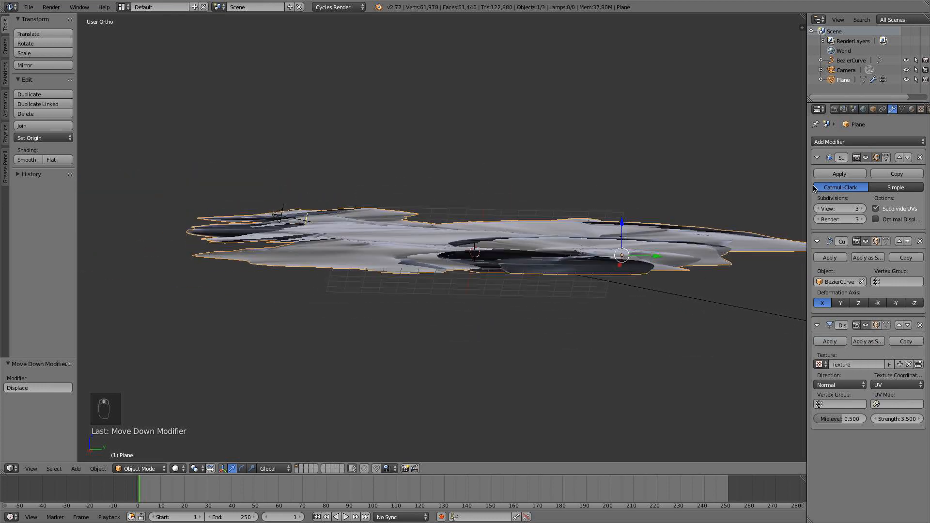
{"action": "left_click", "coordinate": [897, 420]}
{"action": "key", "text": "Return"}
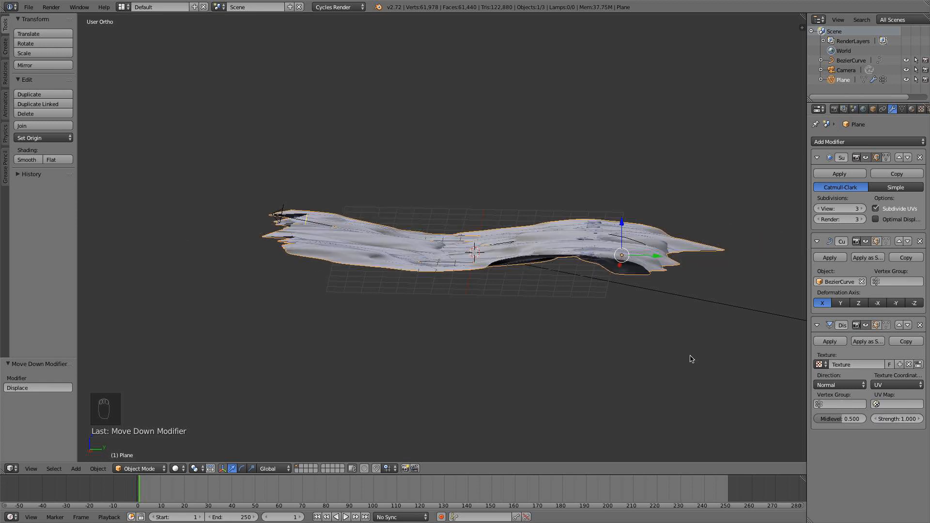
Assign UVMap to the Displace modifier, switch its texture coordinates to Object, and inspect the strip from the front and right side.
{"action": "middle_click_drag", "start_coordinate": [690, 358], "coordinate": [675, 376]}
{"action": "left_click", "coordinate": [879, 404]}
{"action": "left_click", "coordinate": [872, 416]}
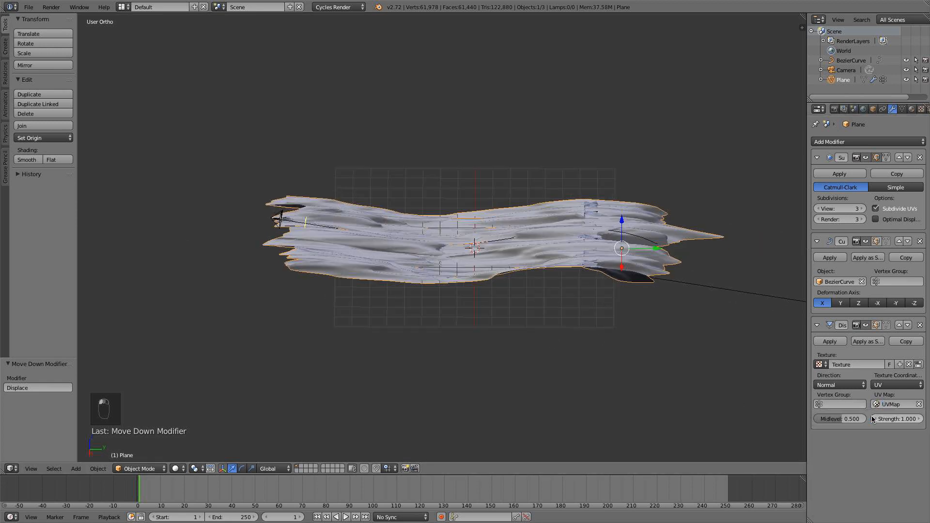
{"action": "left_click", "coordinate": [882, 385]}
{"action": "left_click", "coordinate": [876, 352]}
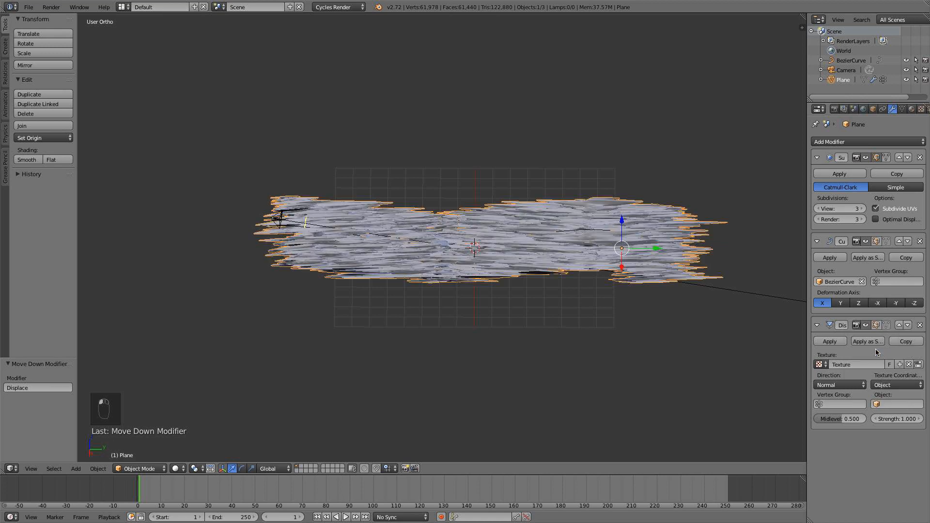
{"action": "middle_click_drag", "start_coordinate": [557, 301], "coordinate": [555, 259]}
{"action": "key", "text": "KP_1"}
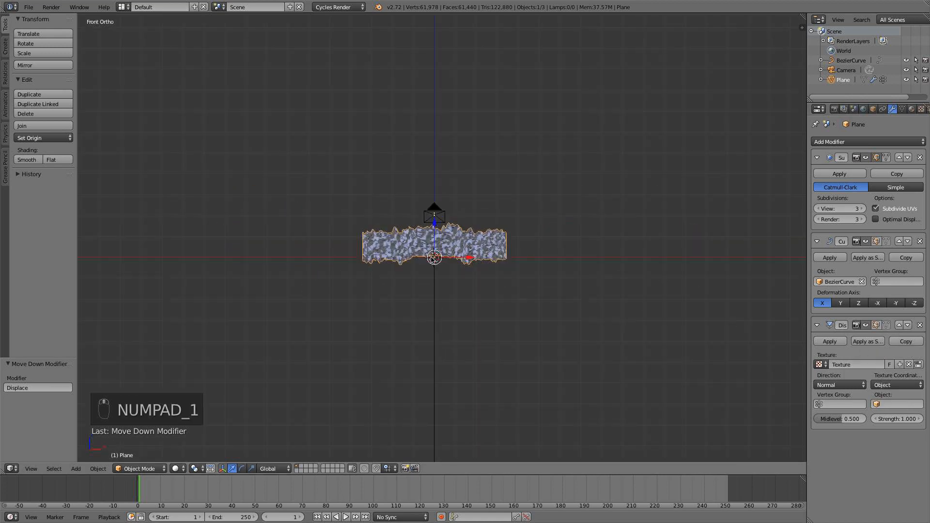
{"action": "key", "text": "KP_3"}
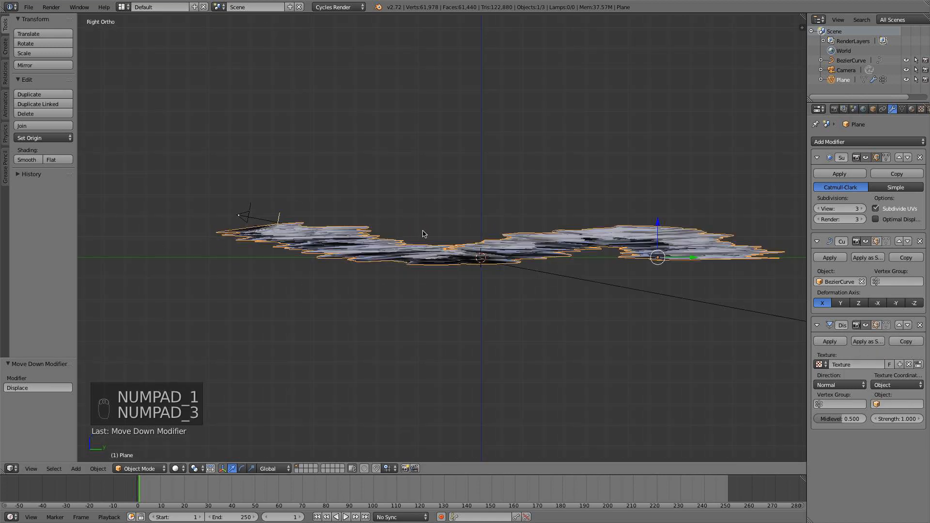
Set the Displace modifier's direction to Z and its texture coordinates to Local.
{"action": "left_click", "coordinate": [840, 385]}
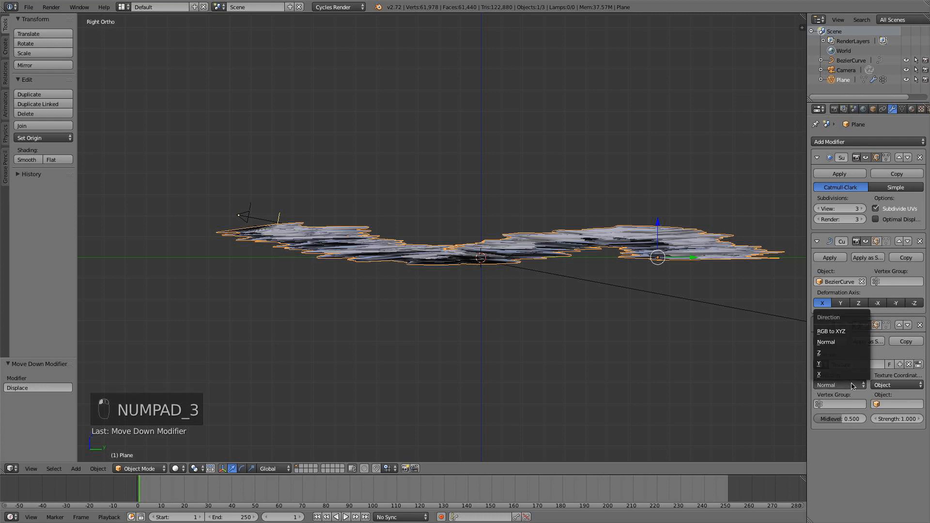
{"action": "left_click", "coordinate": [842, 354]}
{"action": "middle_click_drag", "start_coordinate": [582, 296], "coordinate": [679, 328]}
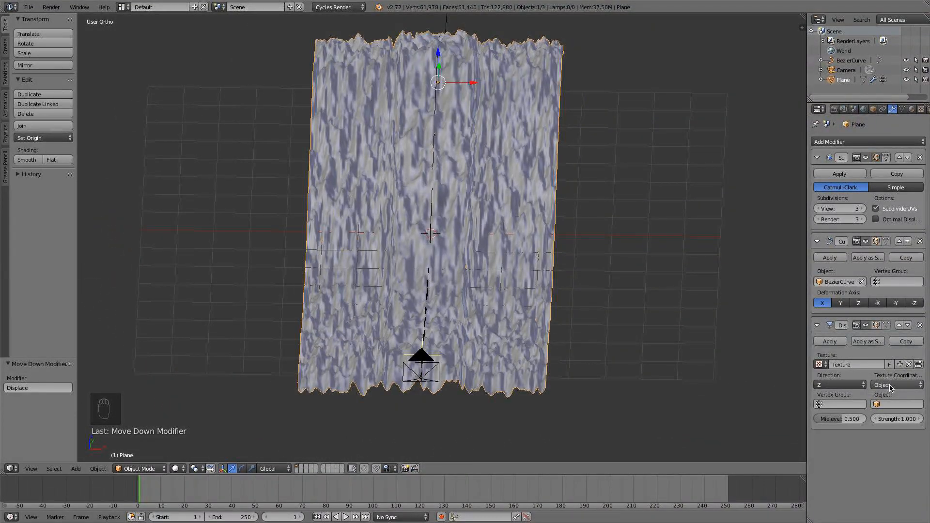
{"action": "left_click", "coordinate": [896, 404]}
{"action": "left_click", "coordinate": [896, 385]}
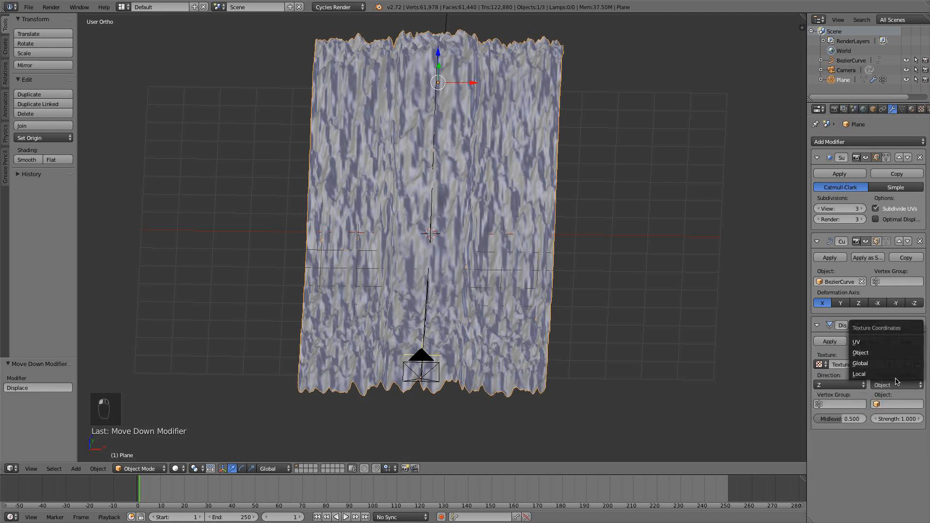
{"action": "left_click", "coordinate": [884, 374]}
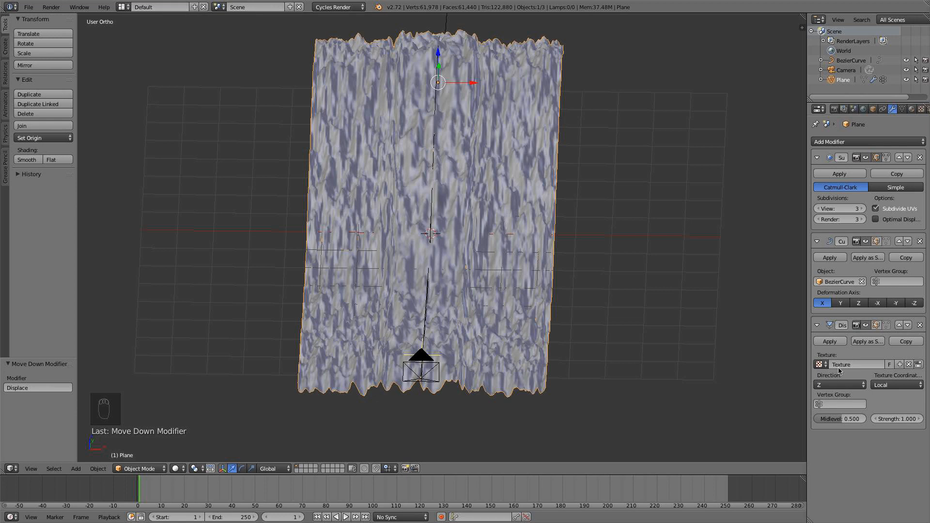
{"action": "middle_click_drag", "start_coordinate": [623, 347], "coordinate": [756, 266]}
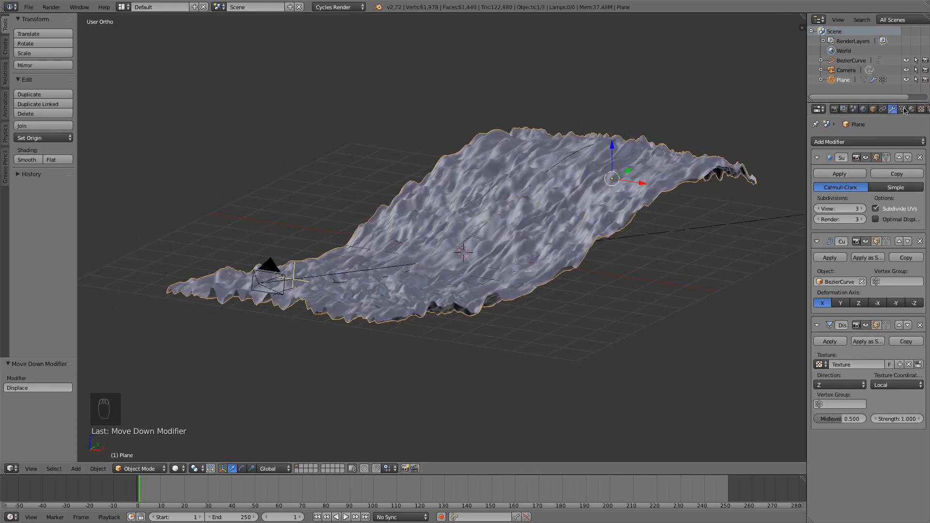
Try different sizes for the Displace modifier's Clouds texture, settling on size 0.20 with a depth of 4.
{"action": "left_click", "coordinate": [922, 109]}
{"action": "middle_click_drag", "start_coordinate": [708, 323], "coordinate": [616, 289]}
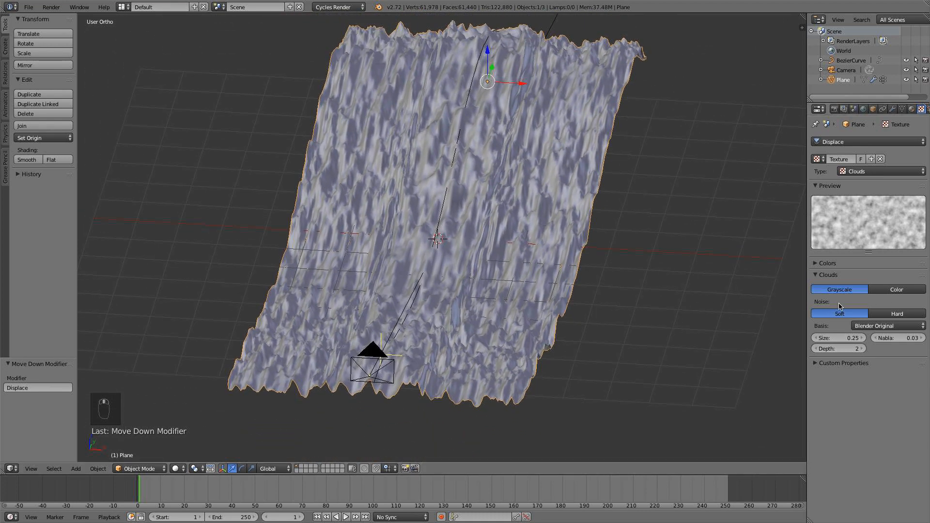
{"action": "left_click", "coordinate": [864, 338]}
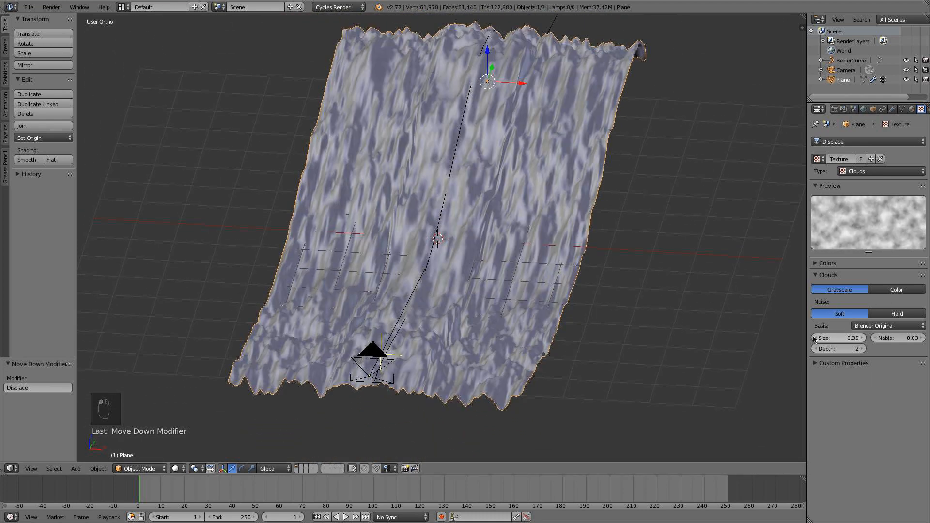
{"action": "left_click", "coordinate": [814, 339]}
{"action": "left_click", "coordinate": [814, 340]}
{"action": "left_click", "coordinate": [851, 336]}
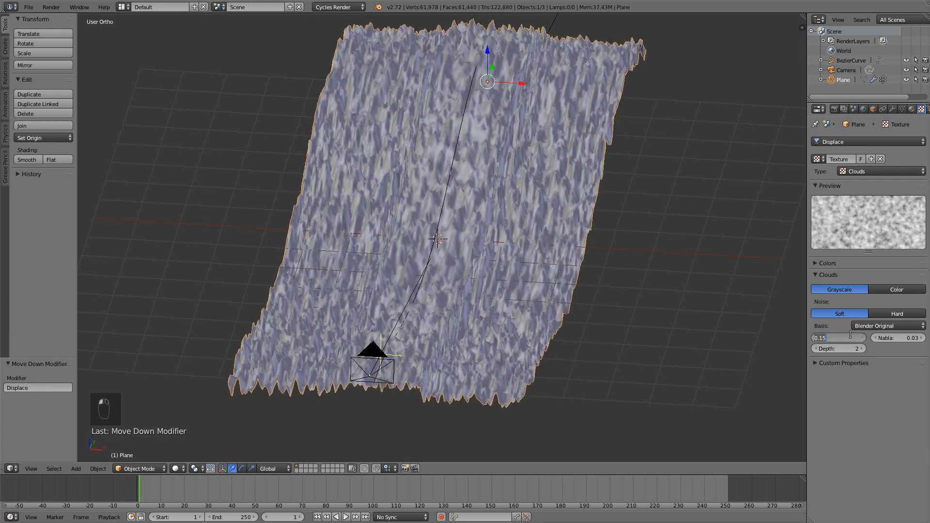
{"action": "key", "text": "Return"}
{"action": "left_click", "coordinate": [861, 349]}
{"action": "left_click", "coordinate": [861, 348]}
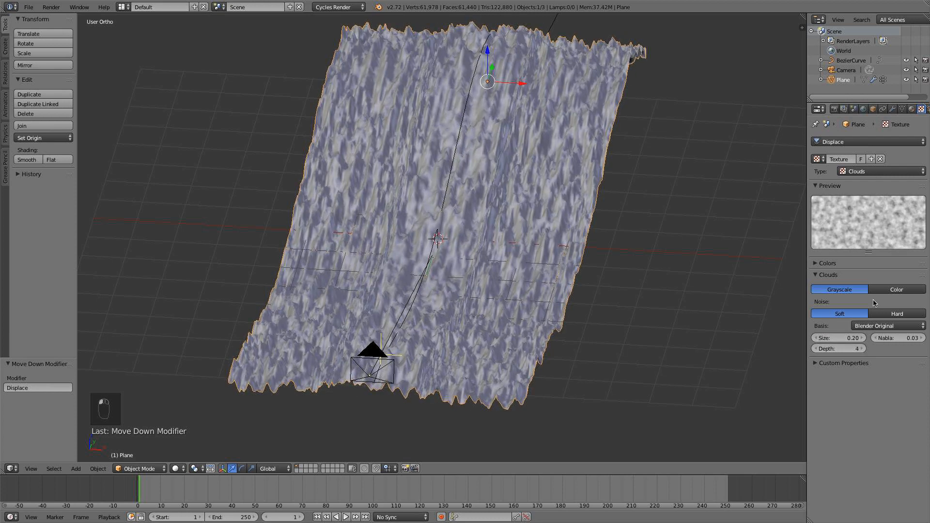
Limit the Displace modifier to the "Big bumps" vertex group.
{"action": "left_click", "coordinate": [893, 109]}
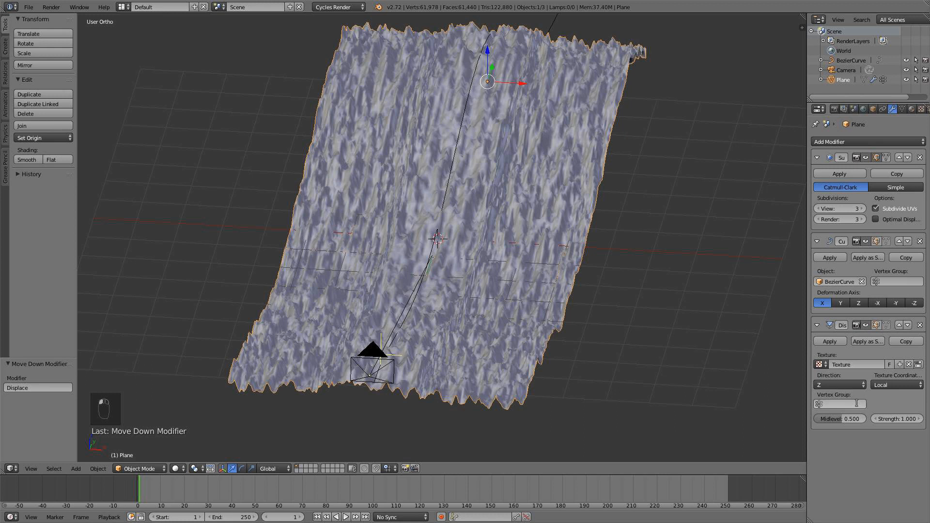
{"action": "left_click", "coordinate": [857, 403]}
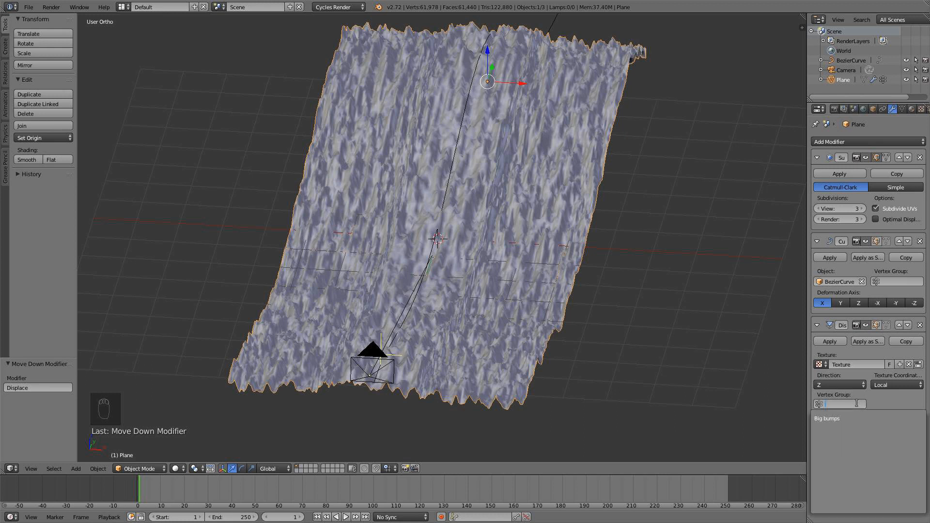
{"action": "left_click", "coordinate": [837, 418]}
{"action": "middle_click_drag", "start_coordinate": [540, 304], "coordinate": [539, 289]}
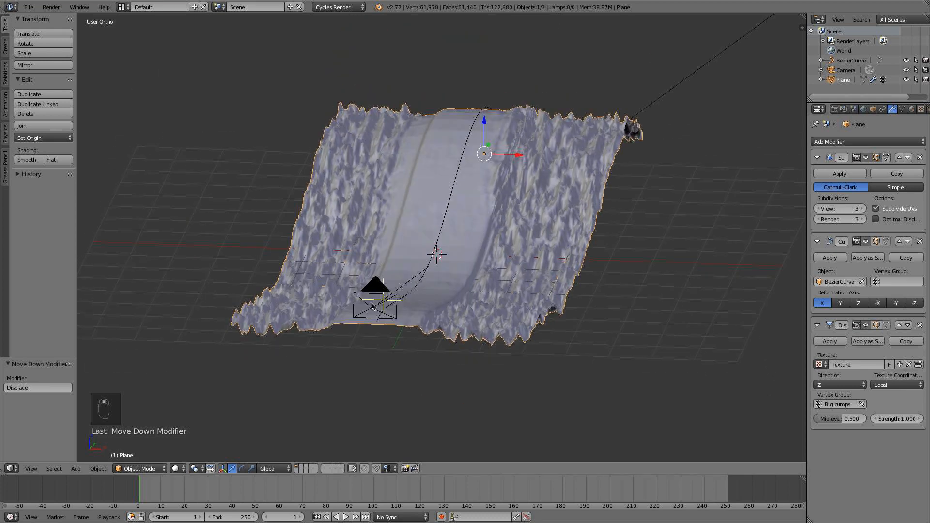
{"action": "scroll", "coordinate": [374, 302], "scroll_direction": "up", "scroll_amount": 1}
Reduce the Displace modifier's strength to 0.4, to 0.3 and finally to 0.2.
{"action": "left_click", "coordinate": [894, 420]}
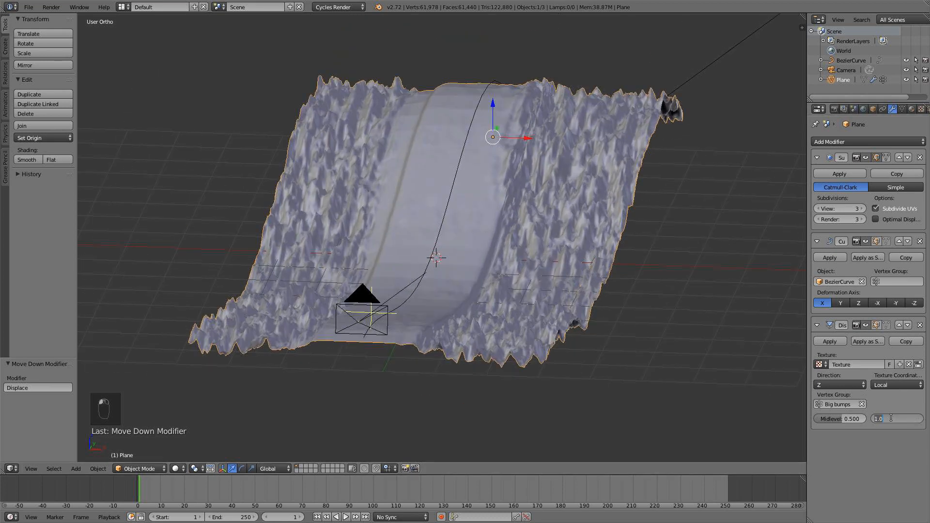
{"action": "key", "text": "Return"}
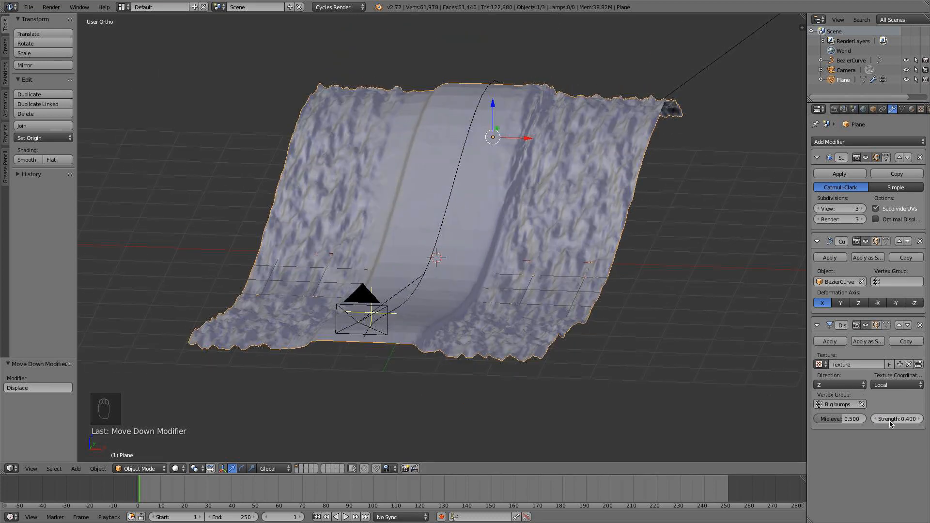
{"action": "left_click", "coordinate": [892, 418]}
{"action": "key", "text": "Return"}
{"action": "middle_click_drag", "start_coordinate": [557, 309], "coordinate": [498, 326]}
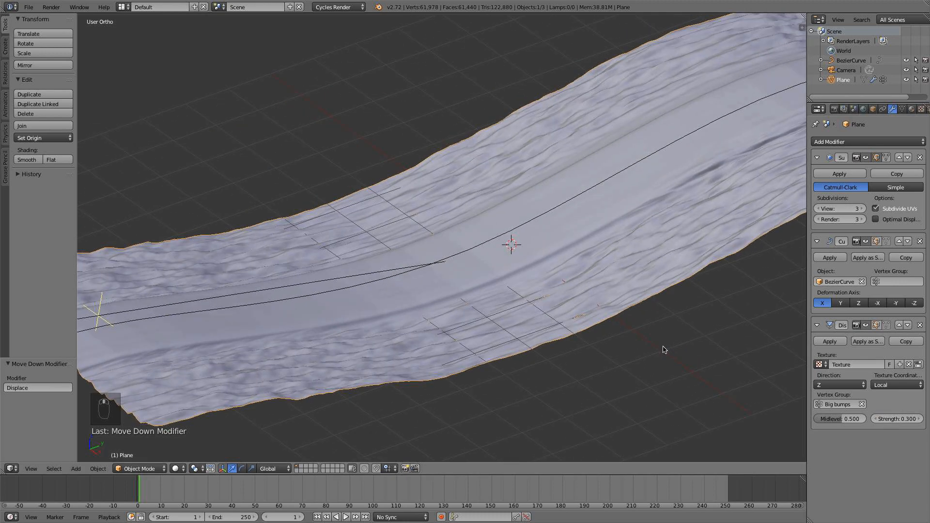
{"action": "left_click", "coordinate": [895, 418]}
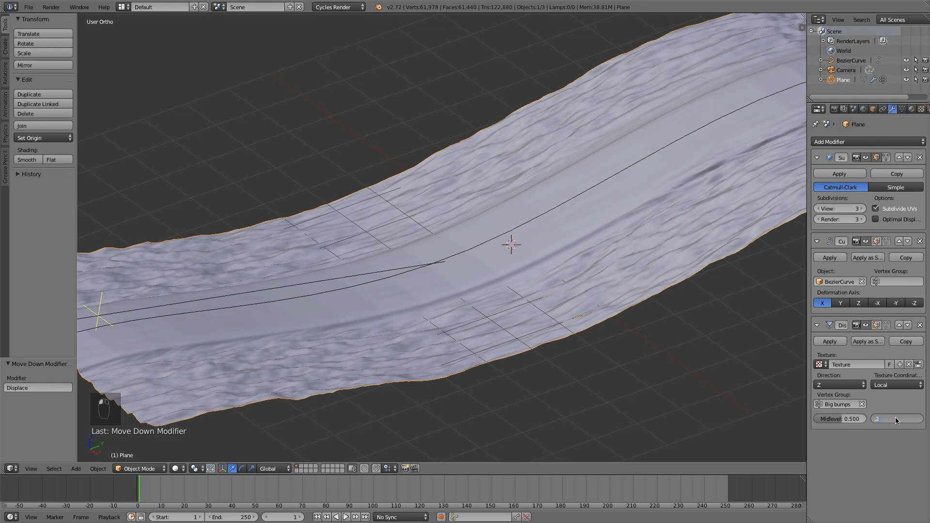
{"action": "key", "text": "Return"}
{"action": "middle_click_drag", "start_coordinate": [689, 333], "coordinate": [754, 330]}
Look through the camera and set the Clouds texture's size to 0.26.
{"action": "key", "text": "KP_0"}
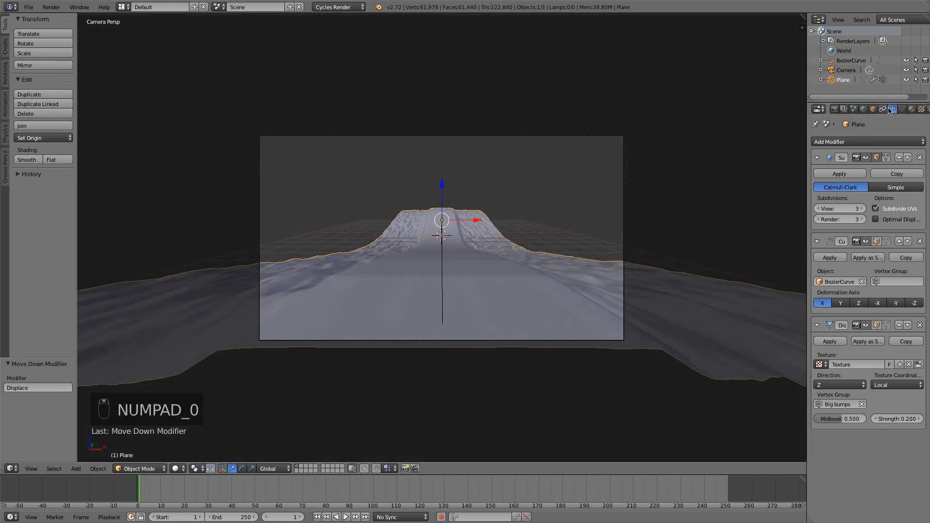
{"action": "left_click", "coordinate": [922, 109]}
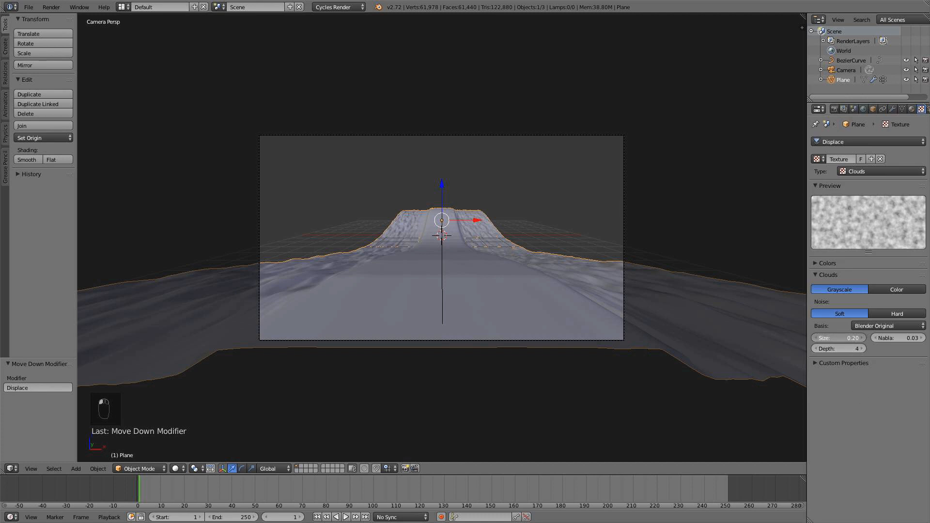
{"action": "key", "text": "Return"}
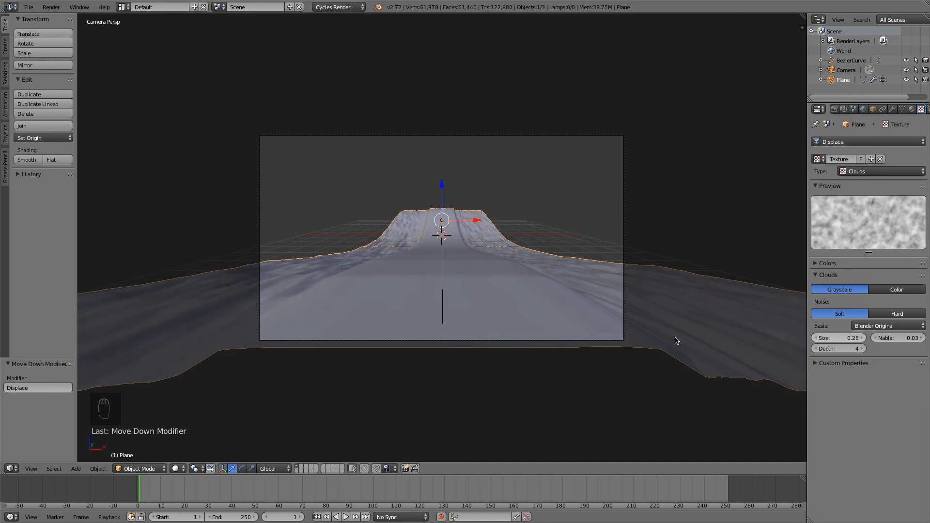
Apply smooth shading to the terrain strip.
{"action": "scroll", "coordinate": [536, 326], "scroll_direction": "up", "scroll_amount": 5}
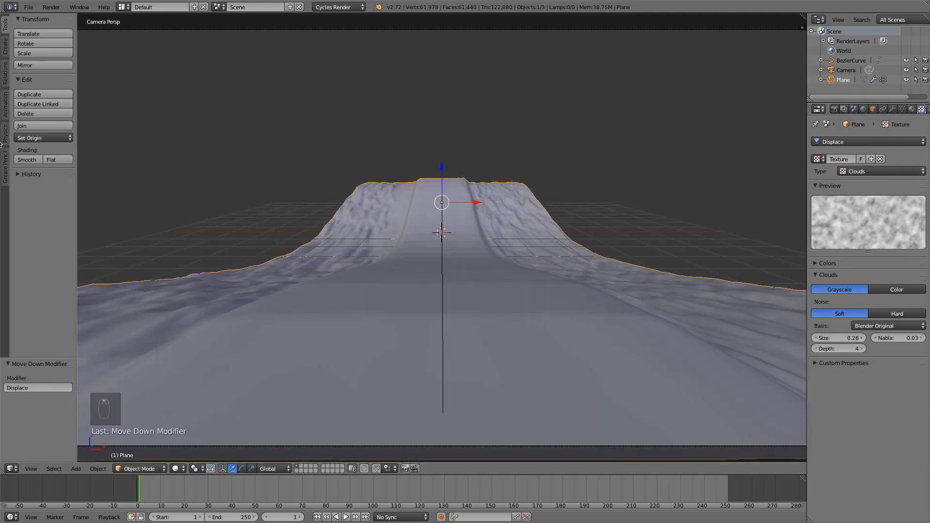
{"action": "left_click", "coordinate": [27, 160]}
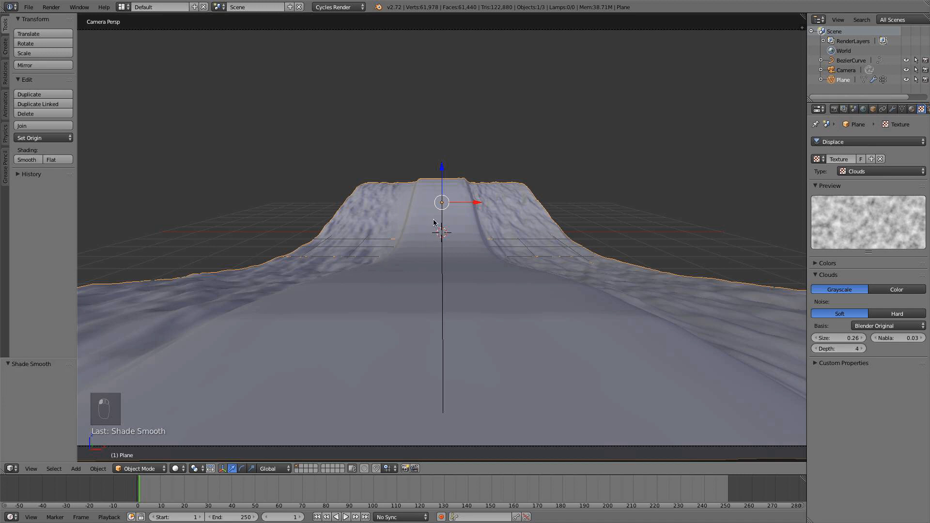
Move the Subsurf modifier below both the Curve and Displace modifiers in the stack.
{"action": "left_click", "coordinate": [893, 109]}
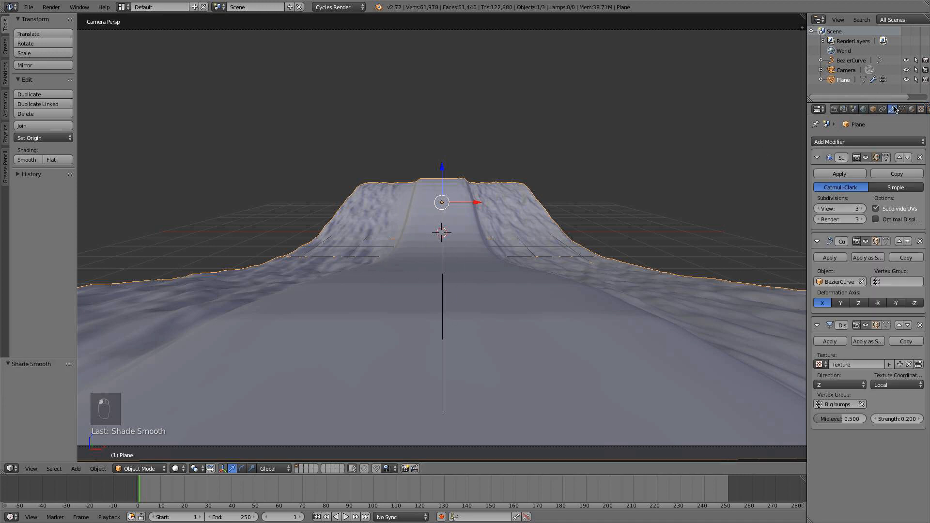
{"action": "left_click", "coordinate": [908, 158]}
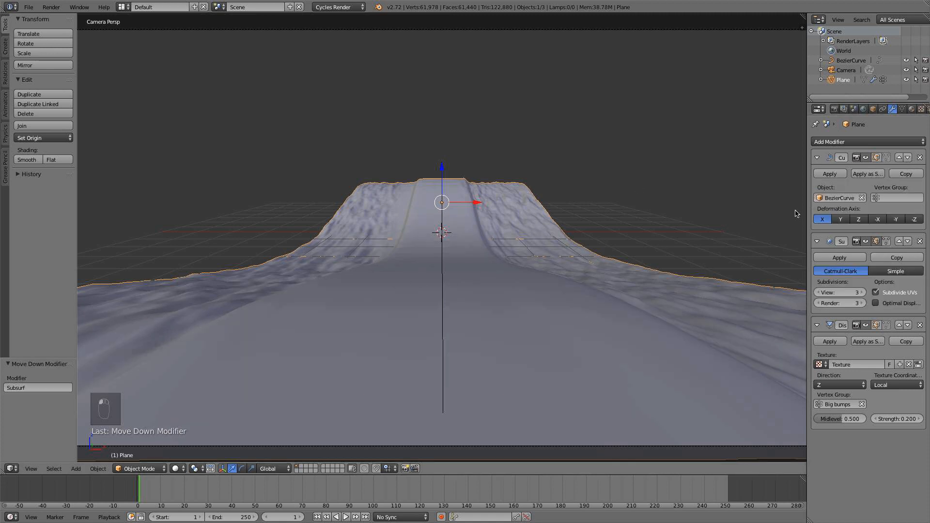
{"action": "left_click", "coordinate": [908, 241]}
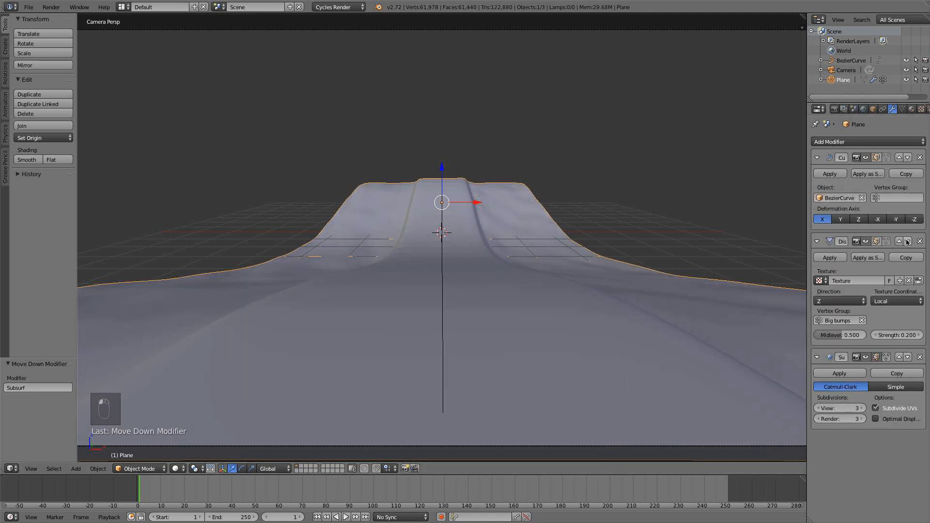
Move the Subsurf modifier back above the Displace modifier in the stack.
{"action": "left_click", "coordinate": [899, 357]}
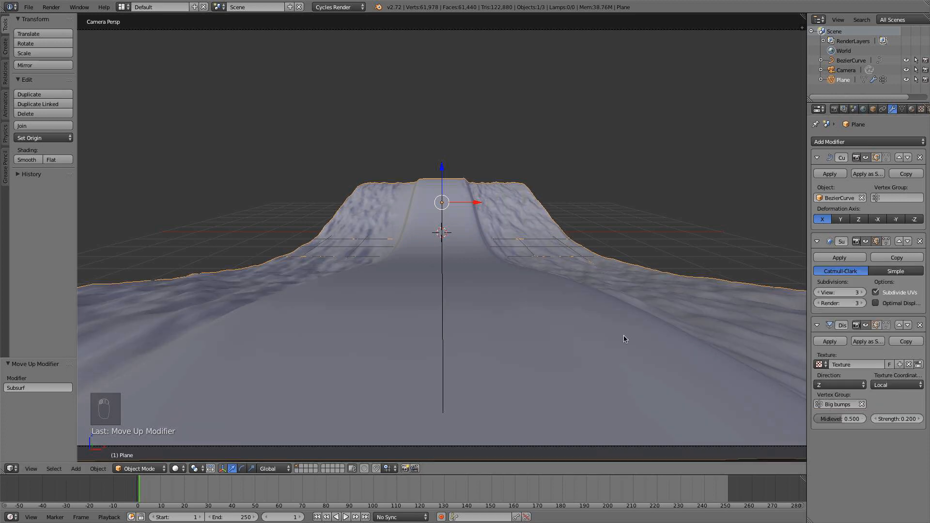
{"action": "key", "text": "KP_7"}
{"action": "middle_click_drag", "start_coordinate": [623, 339], "coordinate": [515, 393]}
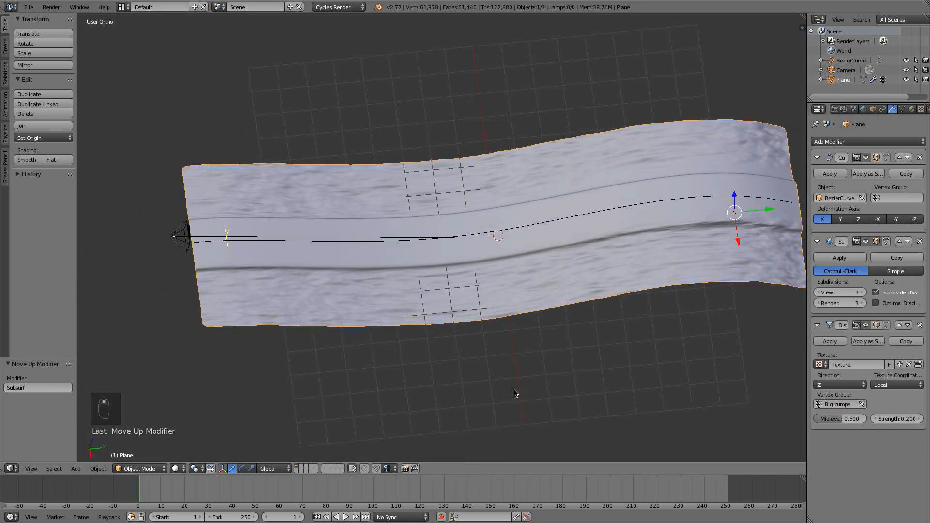
{"action": "scroll", "coordinate": [515, 394], "scroll_direction": "up", "scroll_amount": 2}
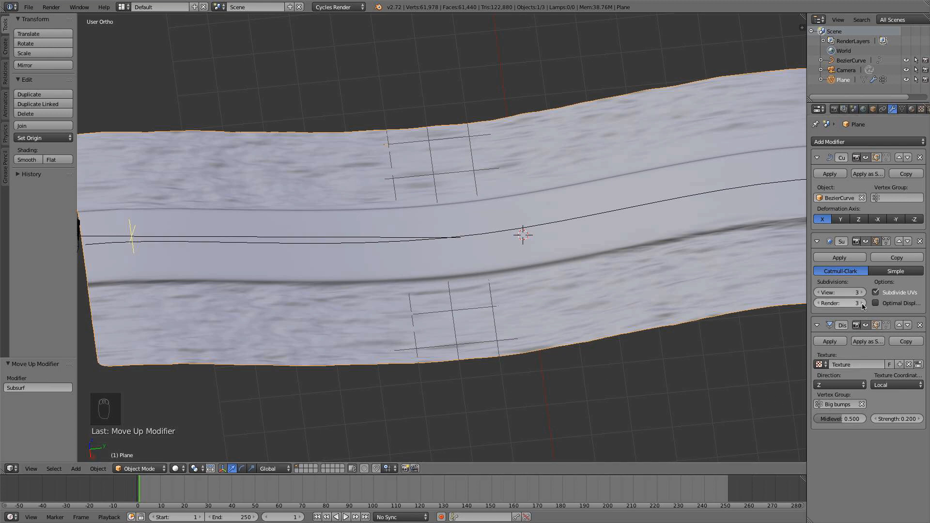
Set the Subsurf modifier's subdivisions to 5 for rendering and 2 for the viewport.
{"action": "middle_click_drag", "start_coordinate": [593, 264], "coordinate": [601, 272]}
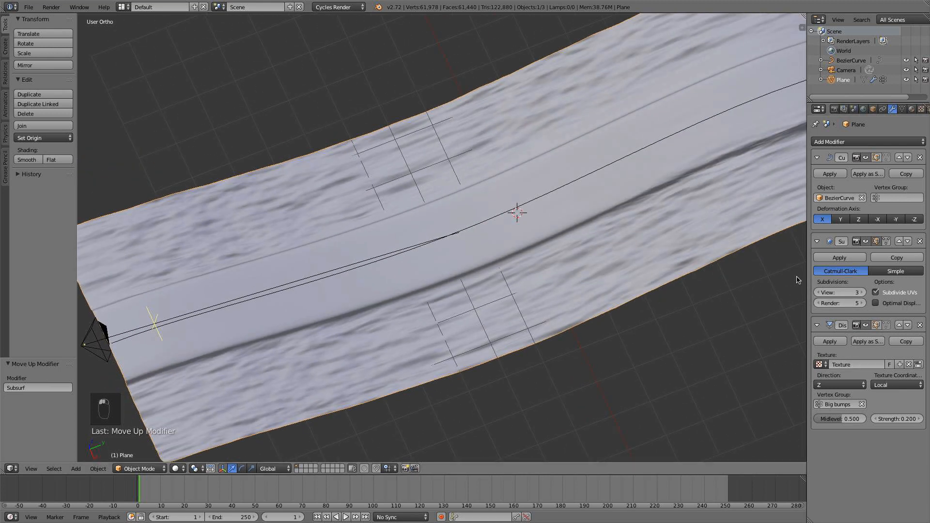
{"action": "left_click", "coordinate": [819, 293]}
{"action": "key", "text": "KP_0"}
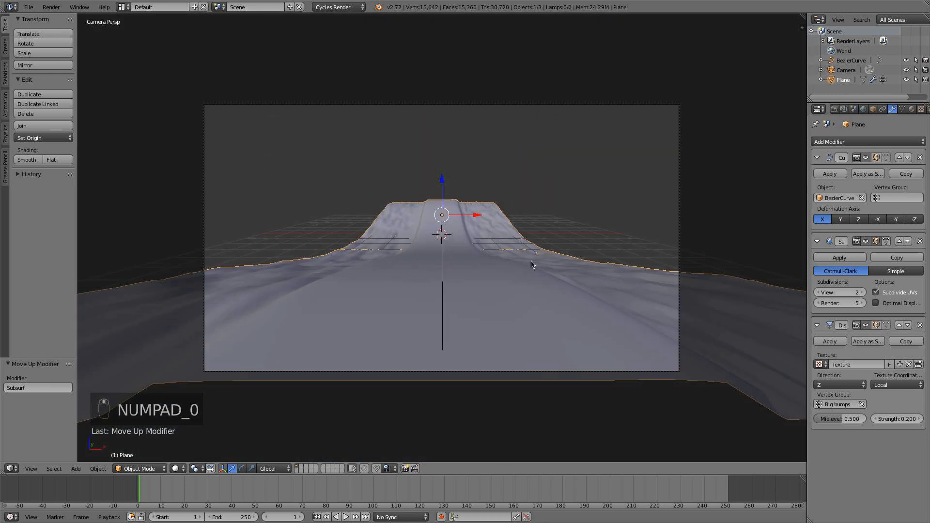
Save the blend file.
{"action": "left_click", "coordinate": [33, 7]}
{"action": "left_click", "coordinate": [40, 81]}
{"action": "scroll", "coordinate": [472, 269], "scroll_direction": "up", "scroll_amount": 2}
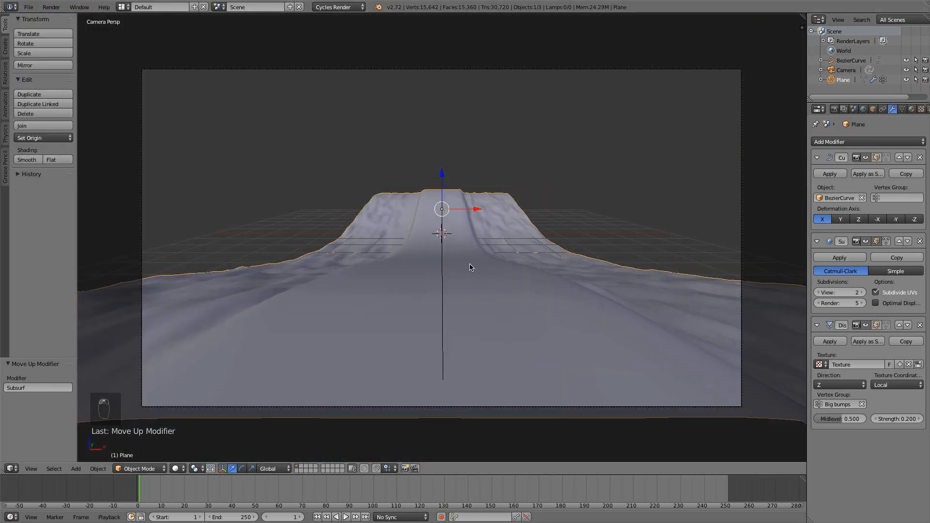
{"action": "scroll", "coordinate": [468, 266], "scroll_direction": "down", "scroll_amount": 4}
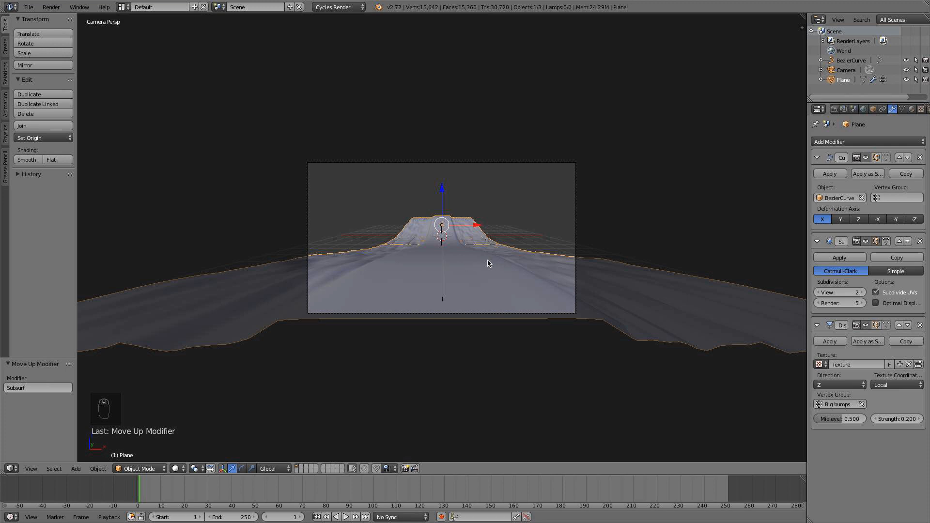
Split the 3D view into two areas, one in top view and the other as a UV/Image Editor.
{"action": "middle_click_drag", "start_coordinate": [489, 263], "coordinate": [436, 301]}
{"action": "key", "text": "KP_7"}
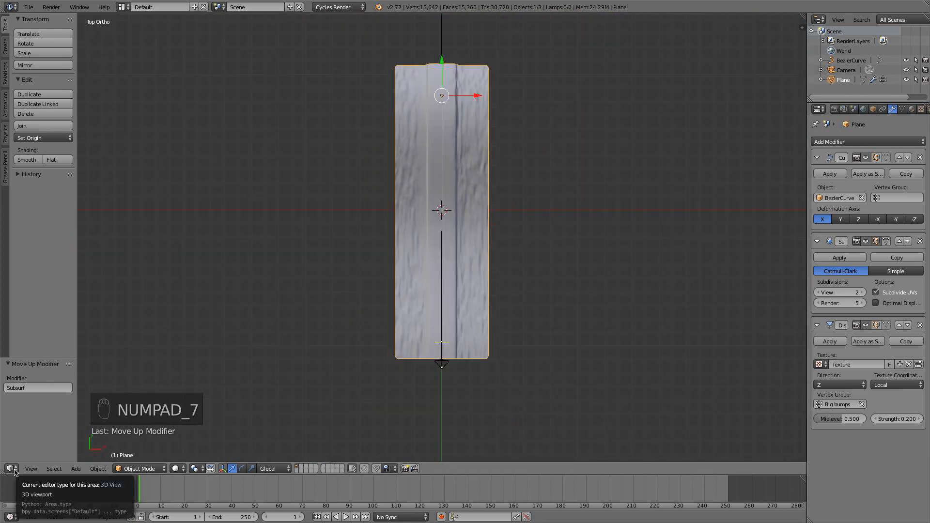
{"action": "left_click_drag", "start_coordinate": [3, 471], "coordinate": [339, 445]}
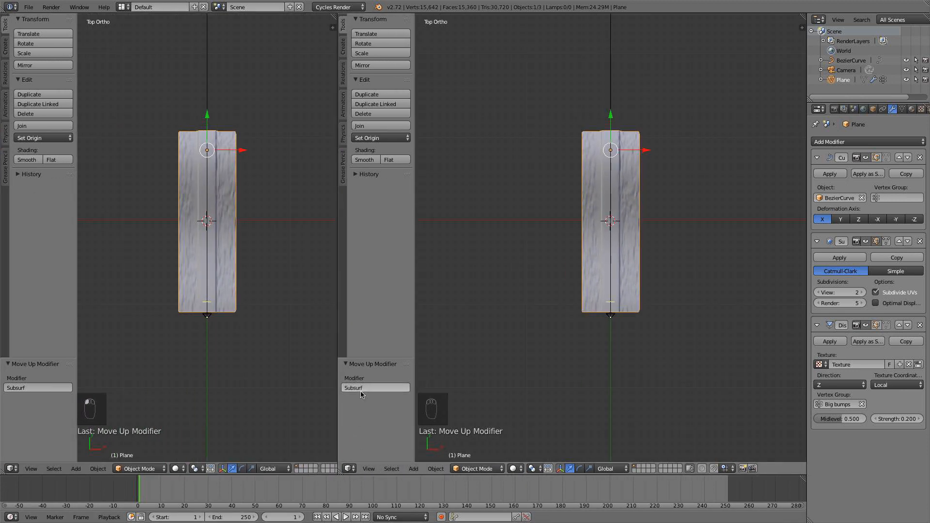
{"action": "left_click", "coordinate": [11, 468]}
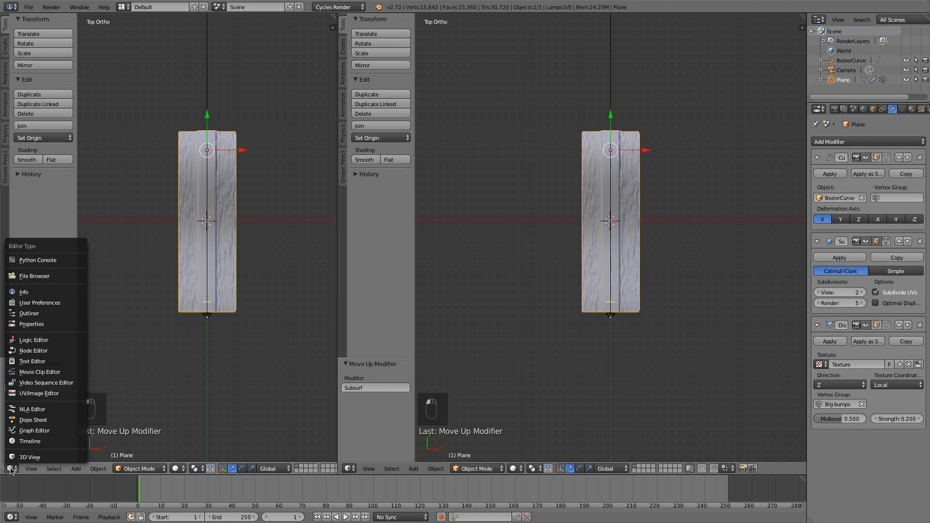
{"action": "left_click", "coordinate": [38, 350]}
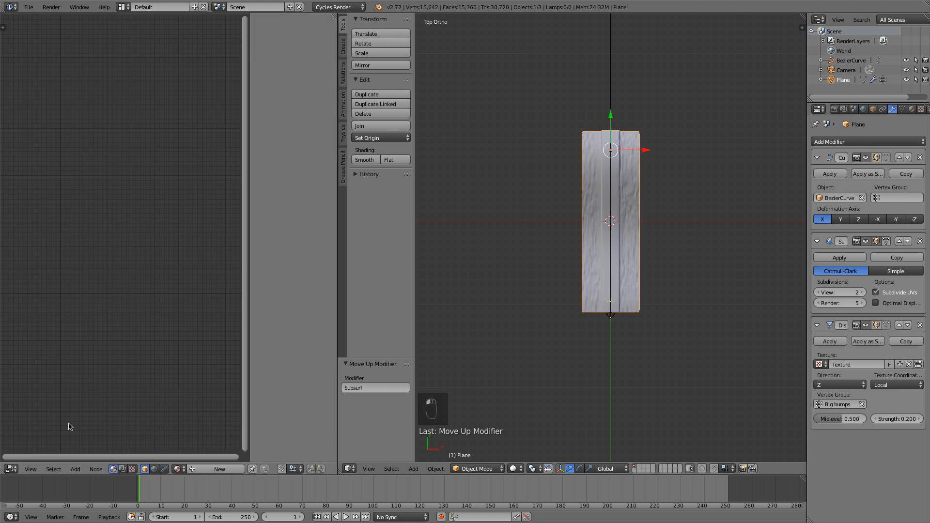
{"action": "left_click", "coordinate": [12, 469]}
{"action": "left_click", "coordinate": [48, 395]}
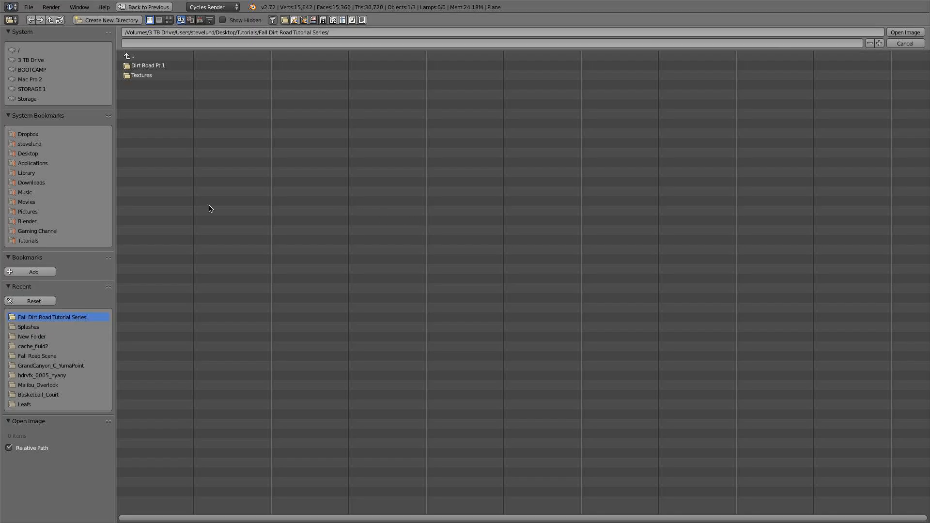
Open the RoadsDirt0080_5_L.jpg image from the Textures folder, browsing with thumbnails.
{"action": "left_click", "coordinate": [150, 75]}
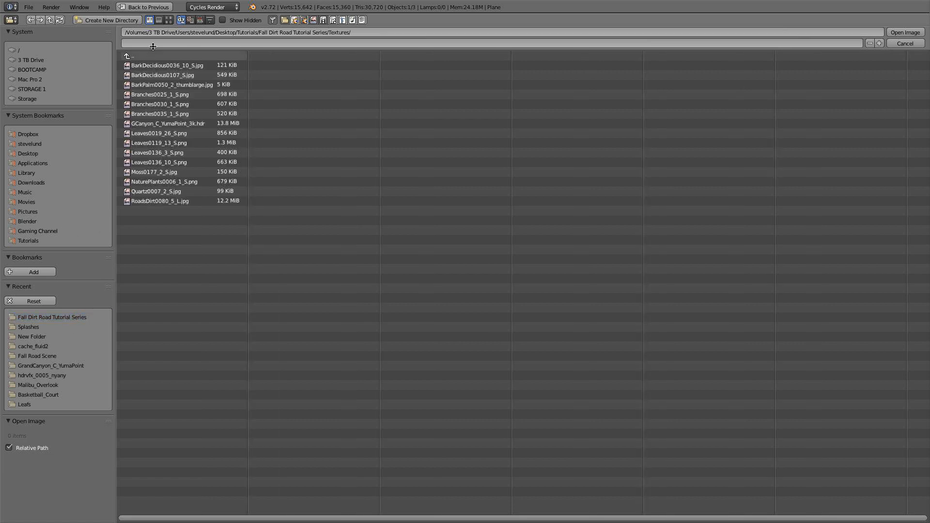
{"action": "left_click", "coordinate": [160, 20]}
{"action": "left_click", "coordinate": [169, 20]}
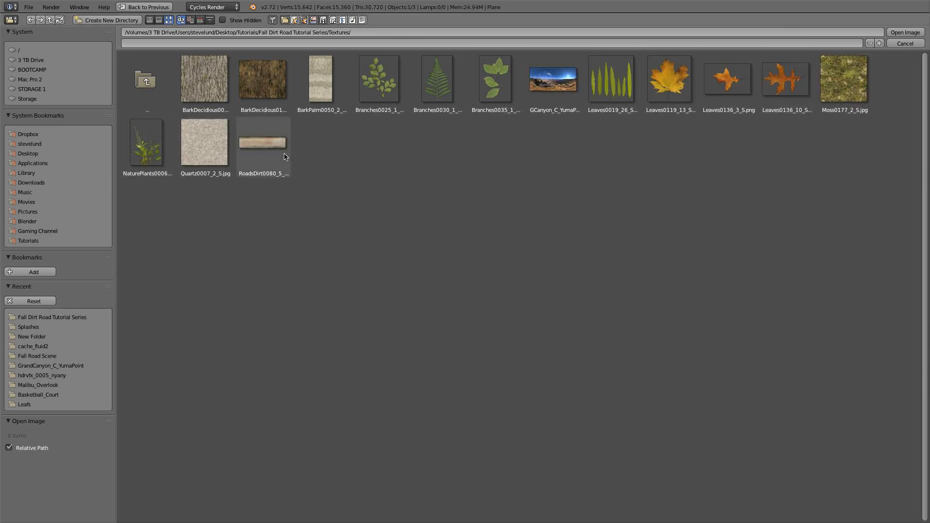
{"action": "double_click", "coordinate": [269, 148]}
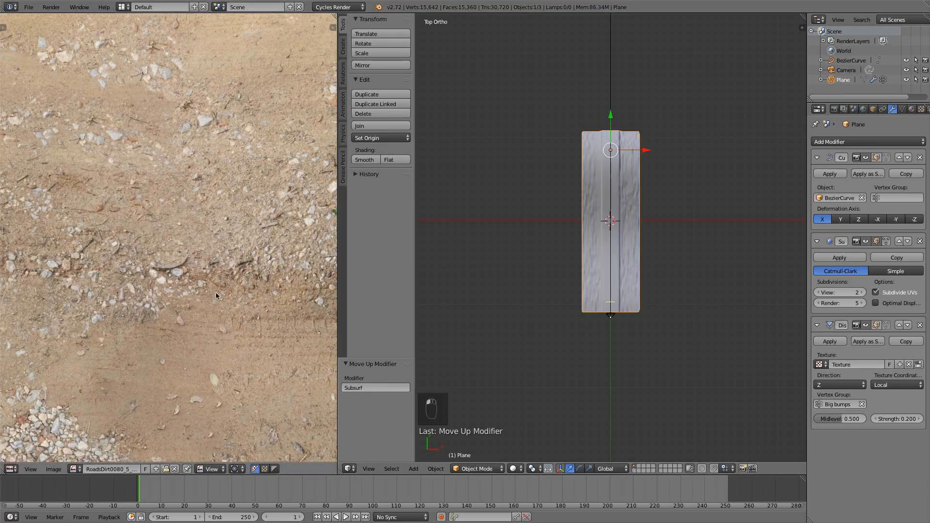
{"action": "scroll", "coordinate": [147, 283], "scroll_direction": "down", "scroll_amount": 6}
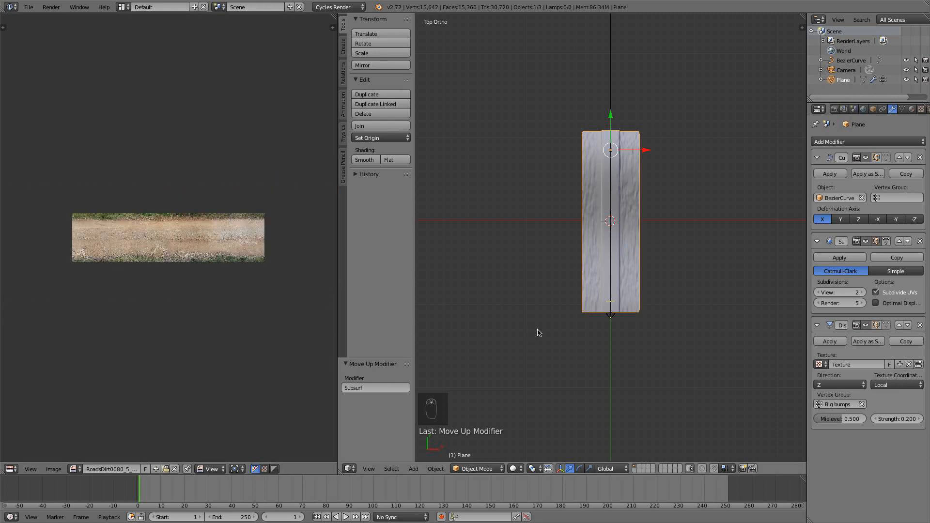
Select the plane's entire mesh in Edit Mode and unwrap it onto the dirt road image.
{"action": "key", "text": "a"}
{"action": "key", "text": "a"}
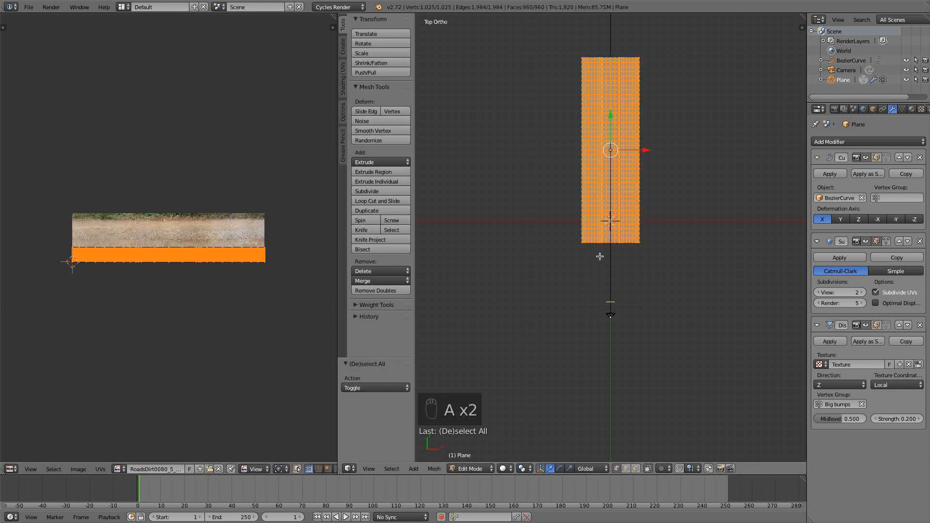
{"action": "scroll", "coordinate": [249, 292], "scroll_direction": "up", "scroll_amount": 3}
{"action": "scroll", "coordinate": [248, 293], "scroll_direction": "down", "scroll_amount": 1}
{"action": "scroll", "coordinate": [248, 293], "scroll_direction": "down", "scroll_amount": 1}
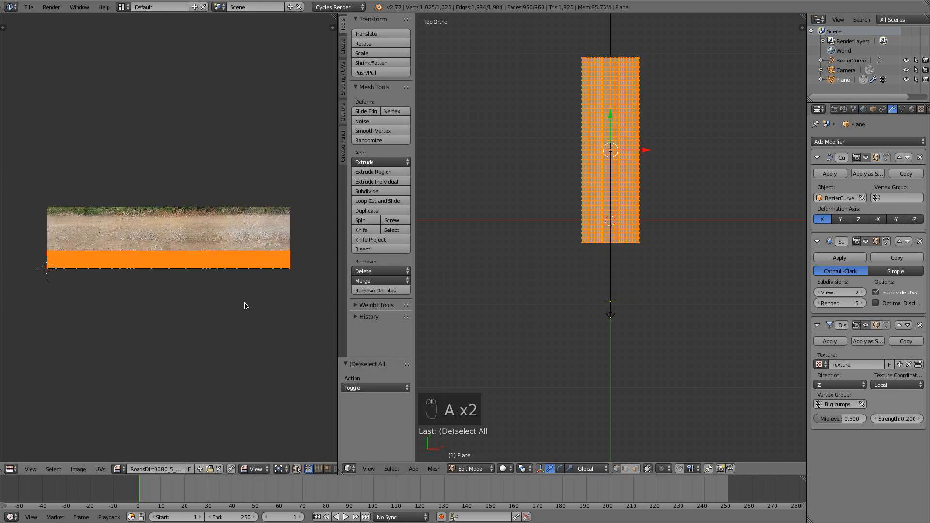
{"action": "key", "text": "u"}
{"action": "left_click", "coordinate": [585, 220]}
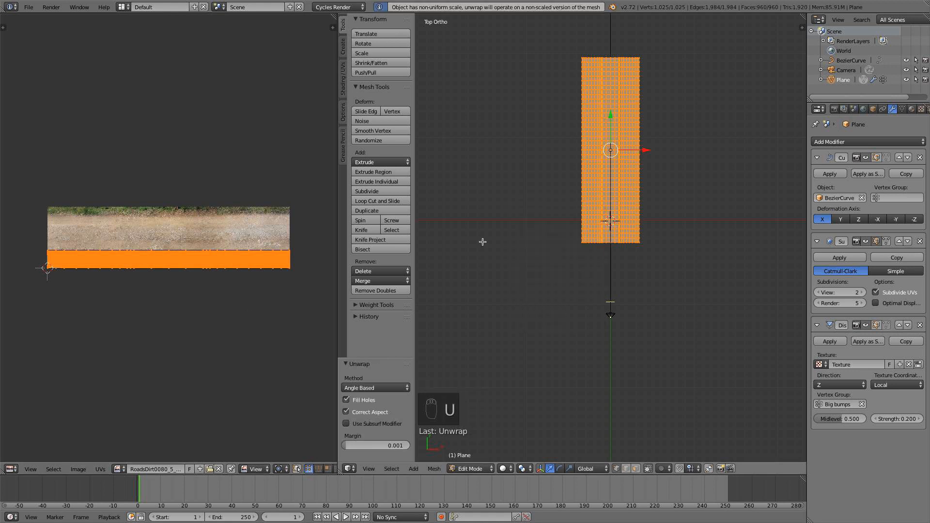
Try scaling the UV layout by 7.035 overall and then by 0.24 along X.
{"action": "key", "text": "s"}
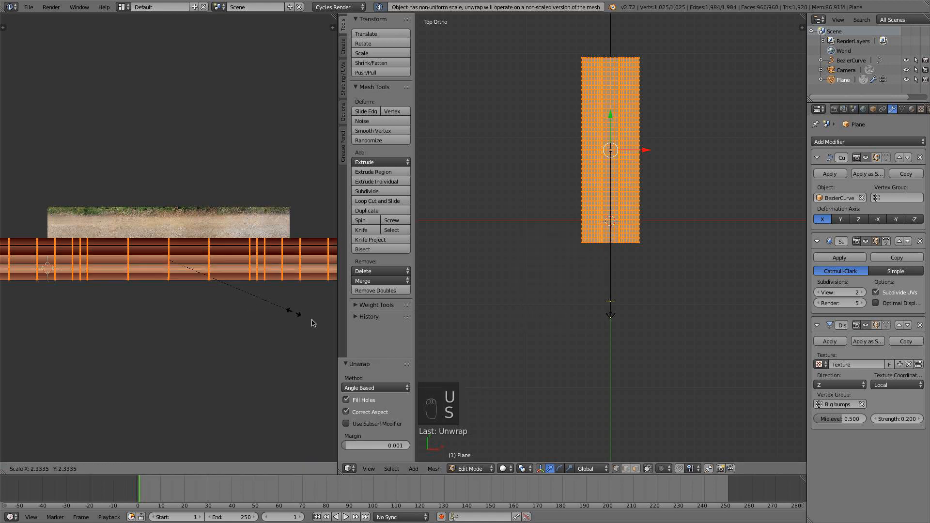
{"action": "left_click", "coordinate": [223, 393]}
{"action": "scroll", "coordinate": [210, 347], "scroll_direction": "down", "scroll_amount": 3}
{"action": "key", "text": "s"}
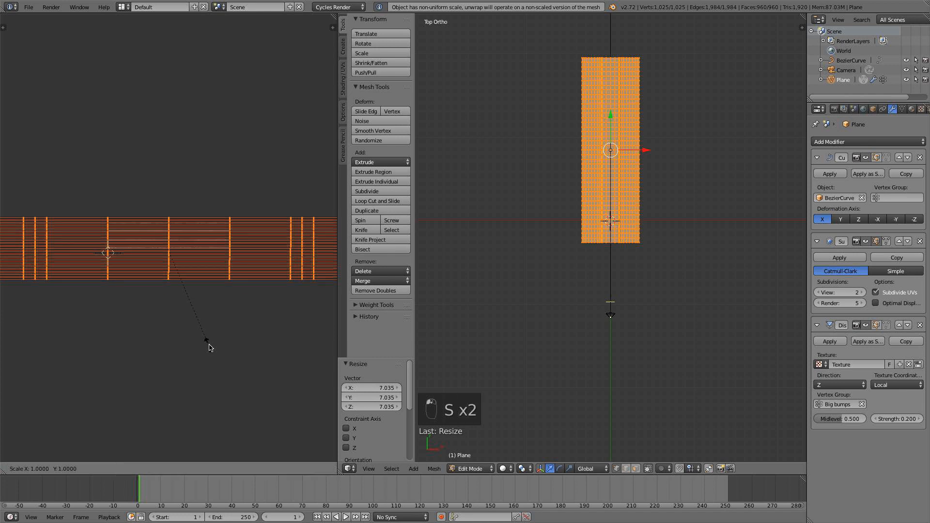
{"action": "key", "text": "x"}
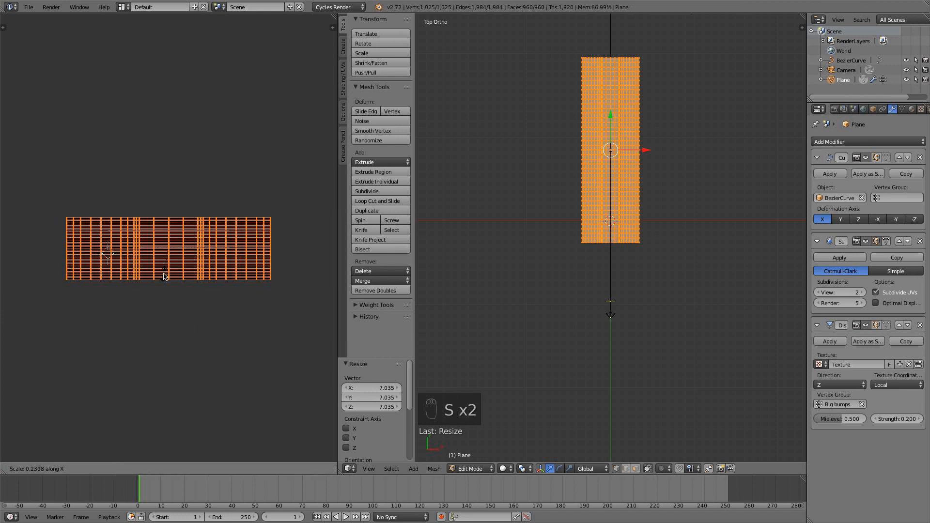
{"action": "left_click", "coordinate": [175, 275]}
{"action": "scroll", "coordinate": [242, 290], "scroll_direction": "up", "scroll_amount": 3}
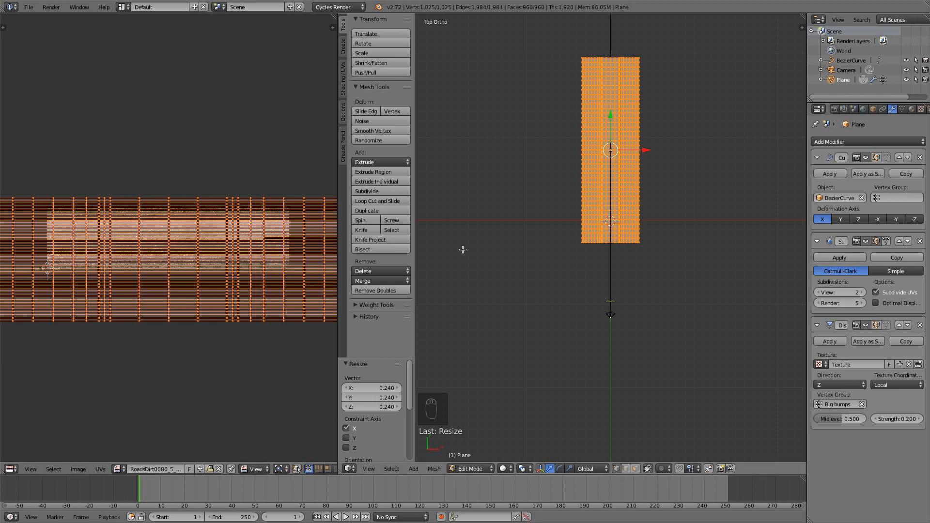
{"action": "scroll", "coordinate": [241, 273], "scroll_direction": "down", "scroll_amount": 2}
{"action": "scroll", "coordinate": [241, 273], "scroll_direction": "up", "scroll_amount": 1}
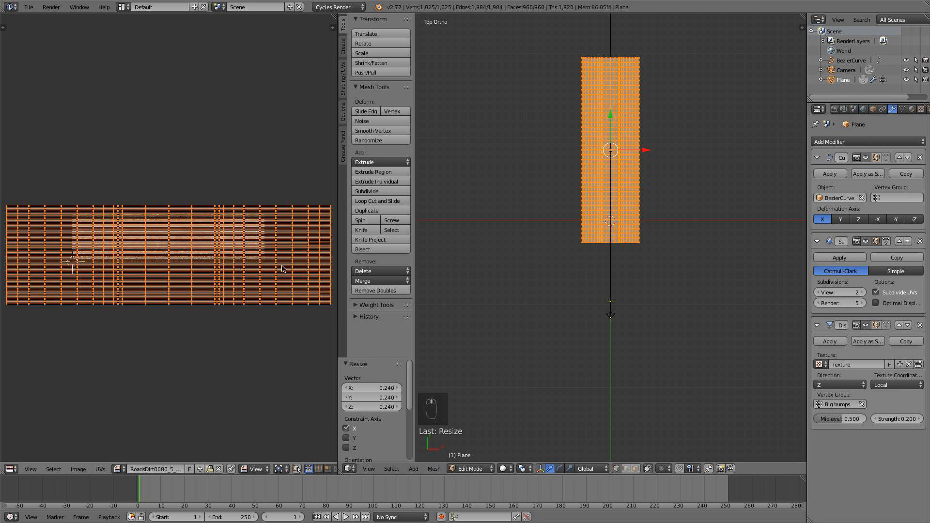
Unwrap the mesh again and rotate the UV layout by 90°.
{"action": "key", "text": "u"}
{"action": "left_click", "coordinate": [606, 205]}
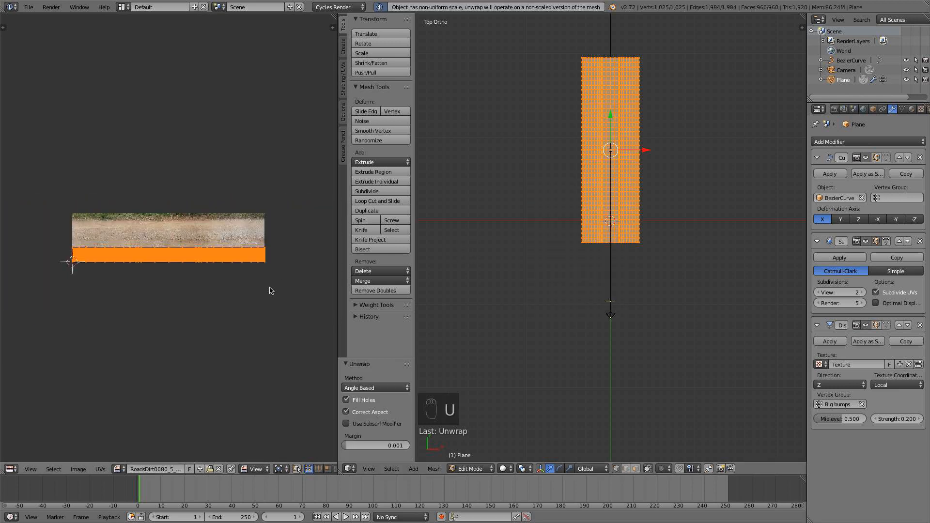
{"action": "scroll", "coordinate": [257, 303], "scroll_direction": "up", "scroll_amount": 4}
{"action": "scroll", "coordinate": [237, 300], "scroll_direction": "down", "scroll_amount": 3}
{"action": "type", "text": "r90"}
{"action": "key", "text": "Return"}
Scale the UV layout by about 13.17 along X, 0.733 overall and then 2.375 along X.
{"action": "key", "text": "s"}
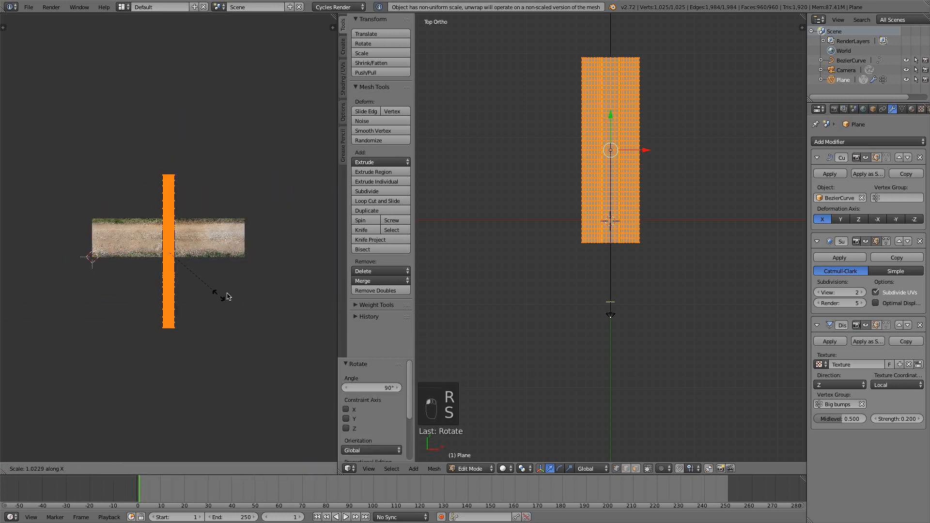
{"action": "left_click", "coordinate": [29, 316]}
{"action": "key", "text": "s"}
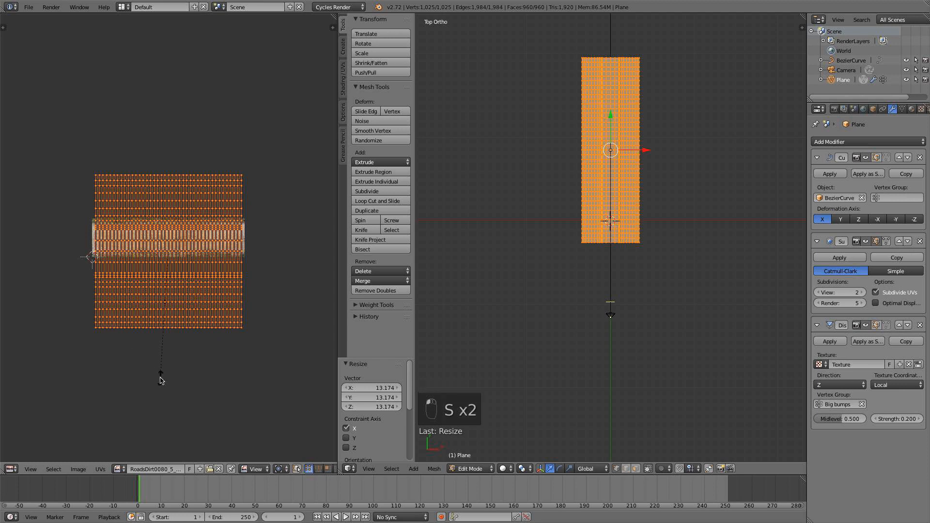
{"action": "left_click", "coordinate": [116, 351]}
{"action": "key", "text": "s"}
{"action": "key", "text": "x"}
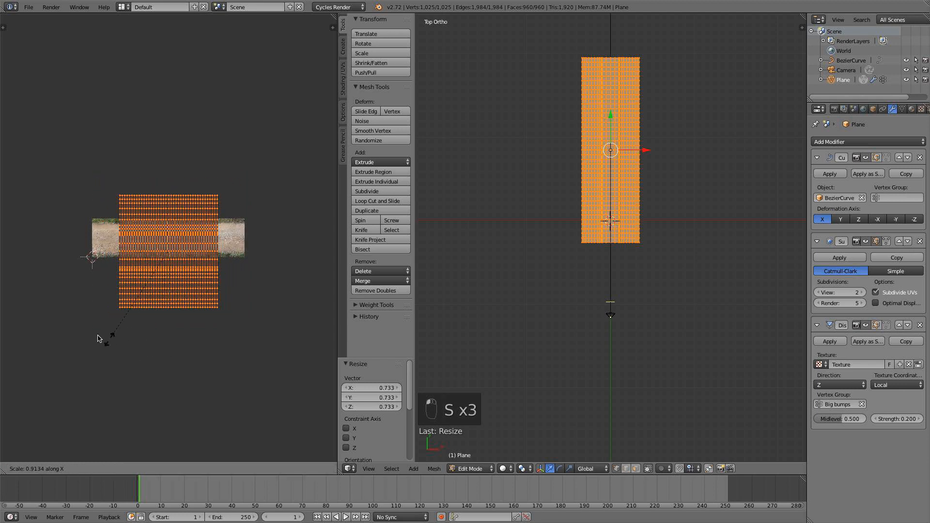
{"action": "left_click", "coordinate": [199, 229]}
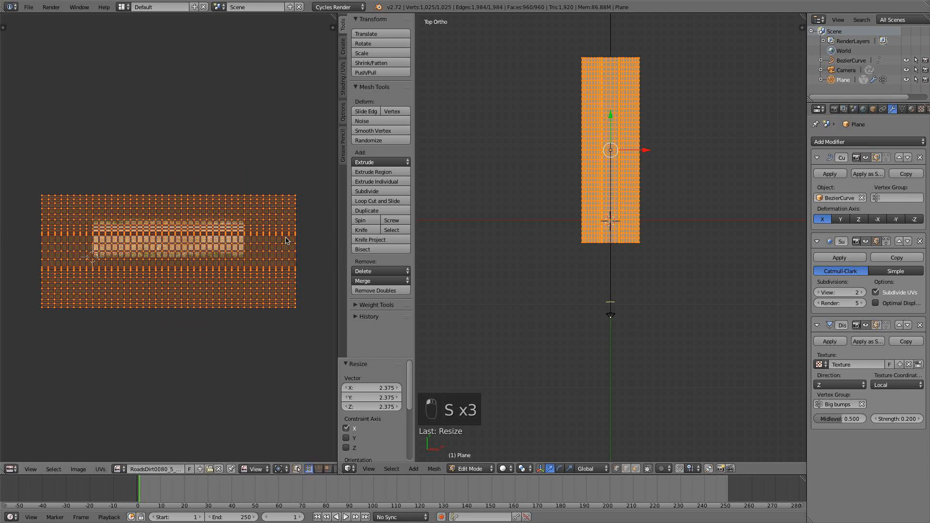
Move the UV layout up by about 0.365 so its central road rows cover the dirt road image.
{"action": "scroll", "coordinate": [286, 240], "scroll_direction": "up", "scroll_amount": 6}
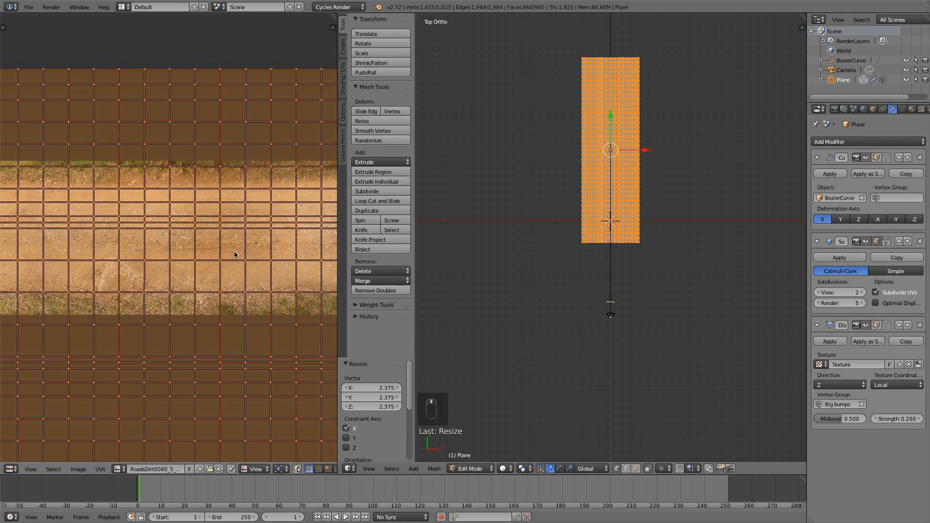
{"action": "key", "text": "g"}
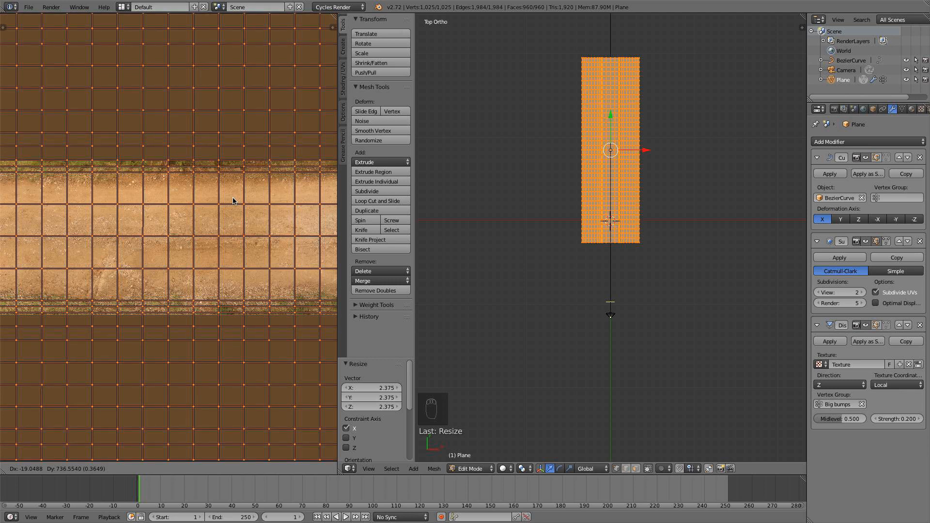
{"action": "left_click", "coordinate": [233, 201]}
{"action": "scroll", "coordinate": [232, 201], "scroll_direction": "down", "scroll_amount": 5}
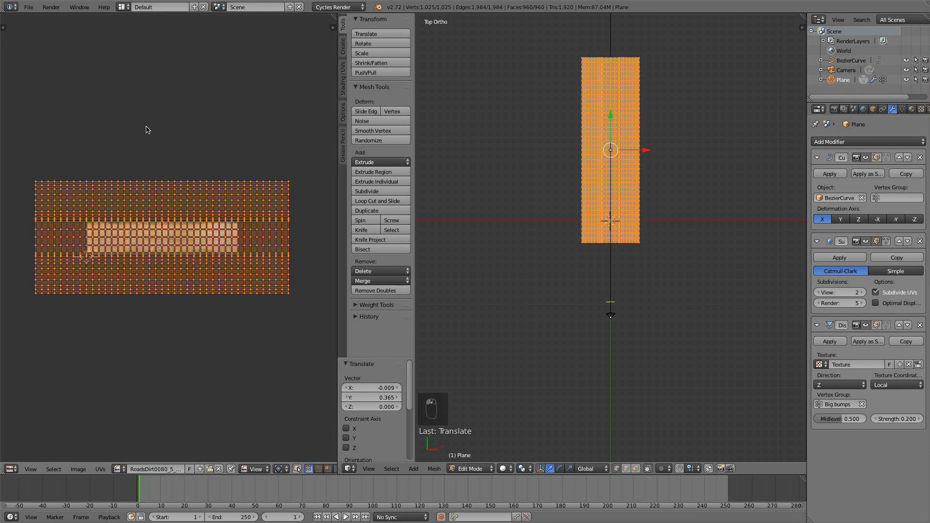
Shift the whole UV layout about 1.327 along X to align its edge with the image's edge, and return to Object Mode.
{"action": "key", "text": "a"}
{"action": "key", "text": "a"}
{"action": "key", "text": "g"}
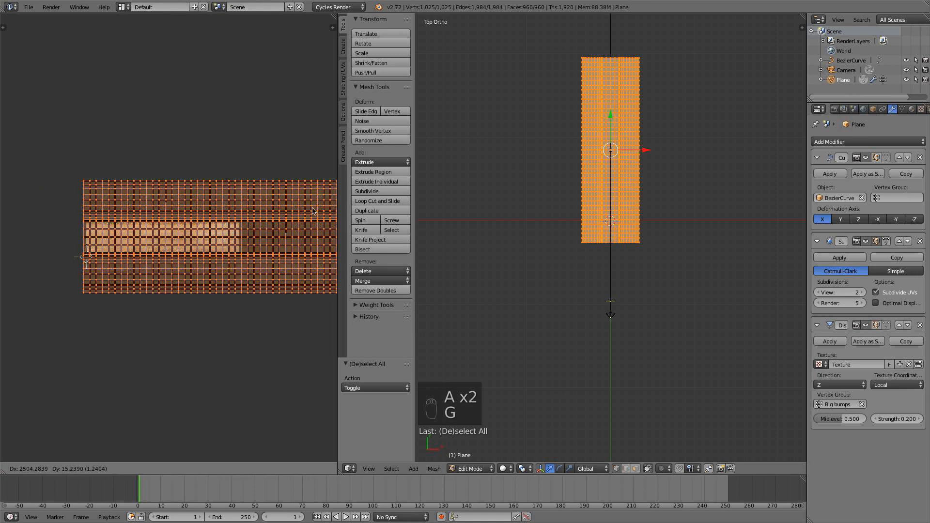
{"action": "left_click", "coordinate": [7, 213]}
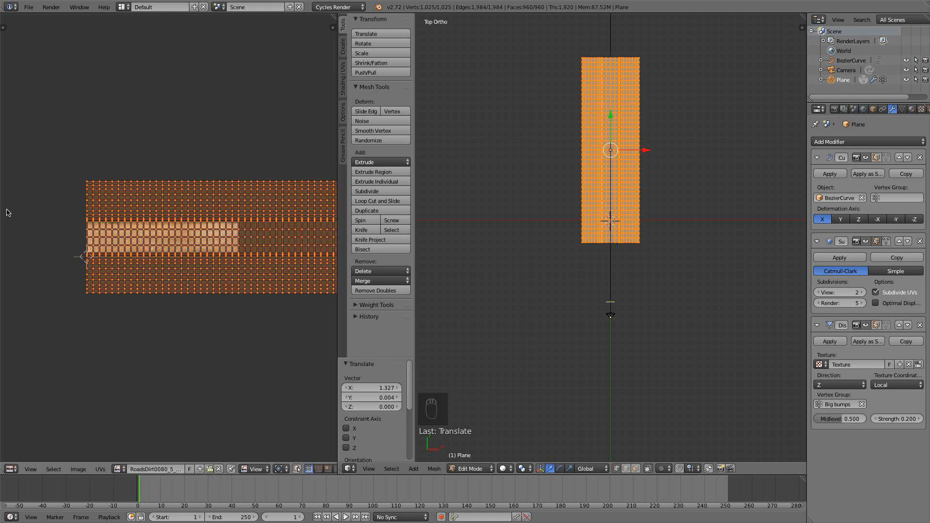
{"action": "key", "text": "Tab"}
{"action": "middle_click_drag", "start_coordinate": [691, 265], "coordinate": [640, 245]}
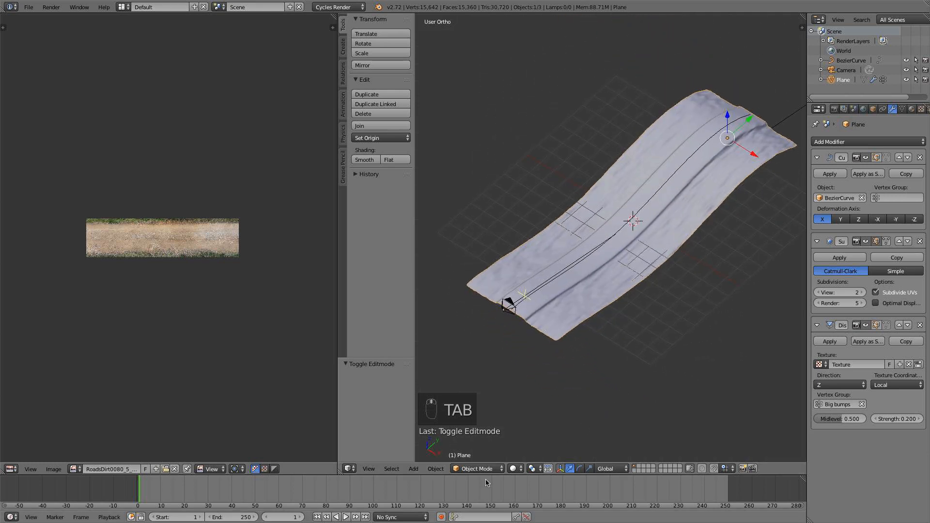
Switch the viewport shading to Texture and check the terrain's surface from another angle.
{"action": "left_click", "coordinate": [515, 468]}
{"action": "left_click", "coordinate": [533, 425]}
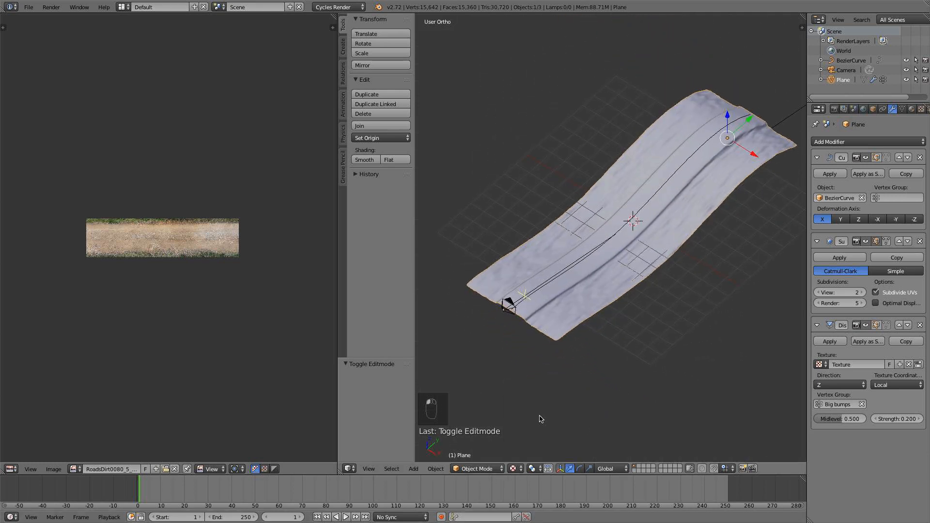
{"action": "scroll", "coordinate": [603, 282], "scroll_direction": "down", "scroll_amount": 2}
{"action": "middle_click_drag", "start_coordinate": [602, 282], "coordinate": [578, 286]}
{"action": "scroll", "coordinate": [578, 286], "scroll_direction": "up", "scroll_amount": 2}
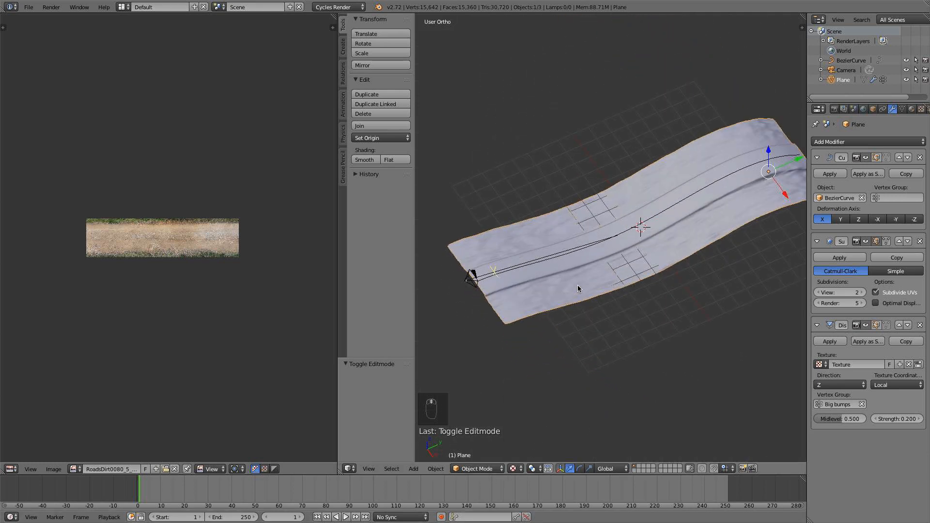
Set the viewport shading to Material and return the terrain plane to Object Mode.
{"action": "key", "text": "Tab"}
{"action": "left_click", "coordinate": [514, 468]}
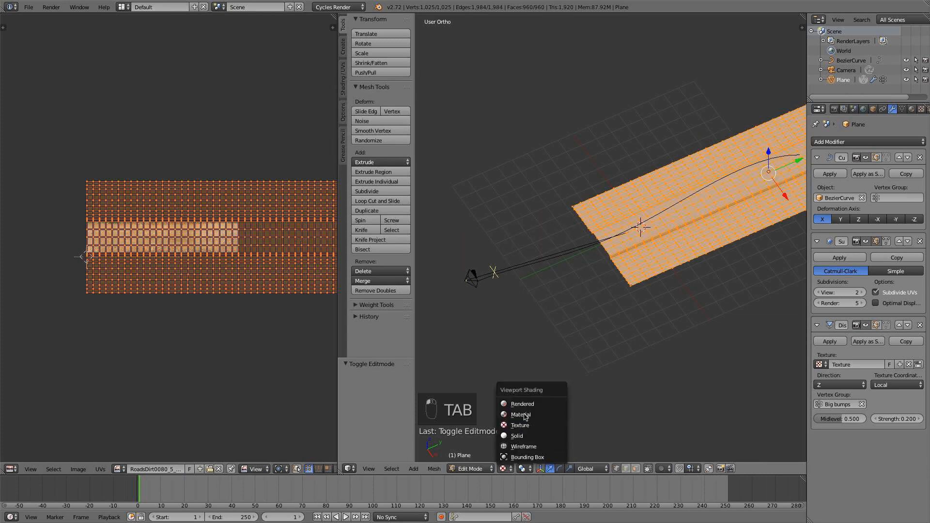
{"action": "left_click", "coordinate": [525, 412]}
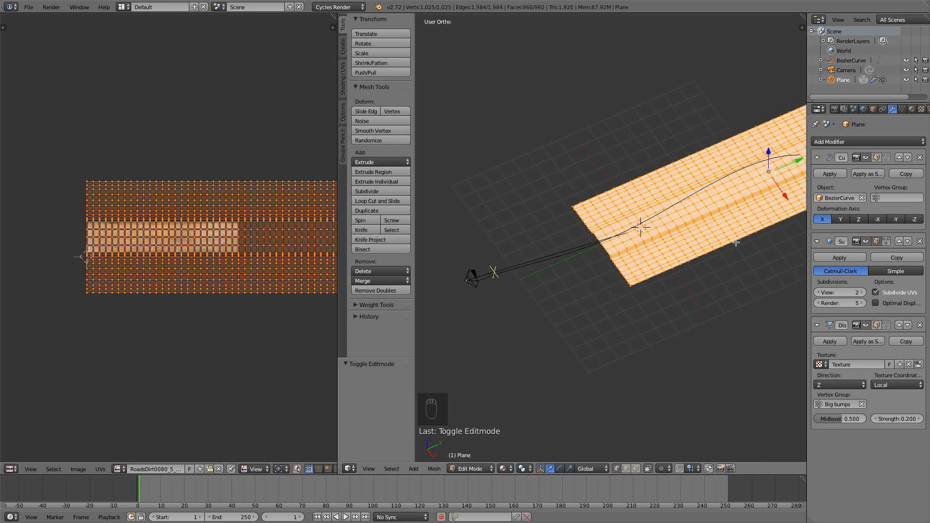
{"action": "key", "text": "Tab"}
Create a new material on the terrain plane and show its nodes in the Node Editor without the properties sidebar.
{"action": "left_click", "coordinate": [912, 109]}
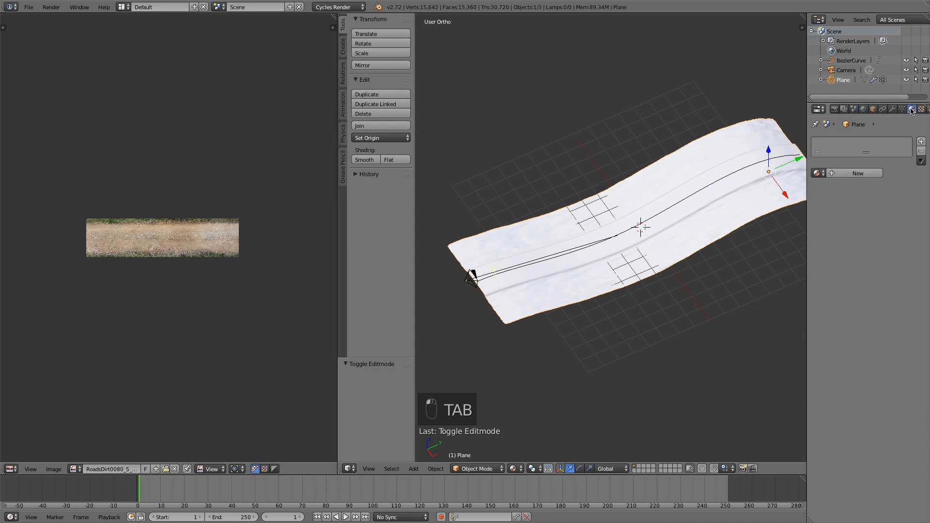
{"action": "left_click", "coordinate": [871, 175]}
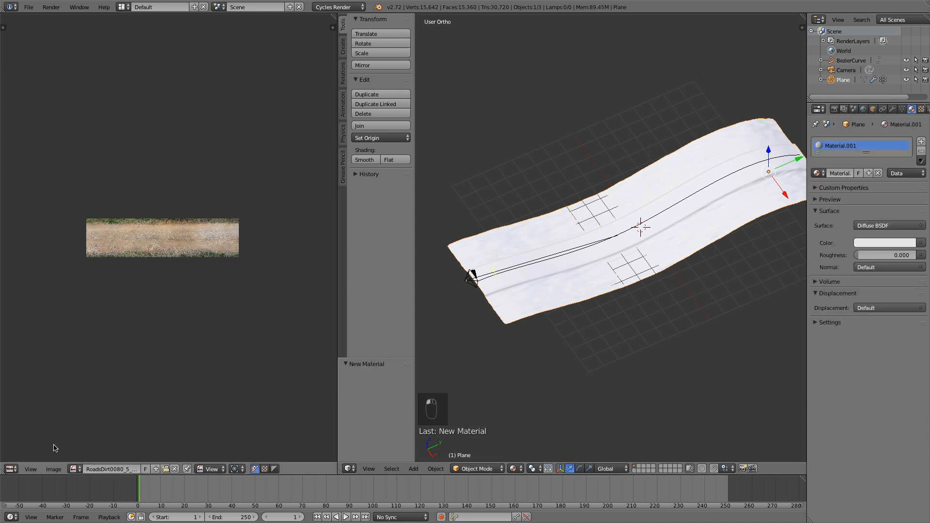
{"action": "left_click", "coordinate": [14, 469]}
{"action": "left_click", "coordinate": [33, 351]}
{"action": "scroll", "coordinate": [104, 266], "scroll_direction": "down", "scroll_amount": 2}
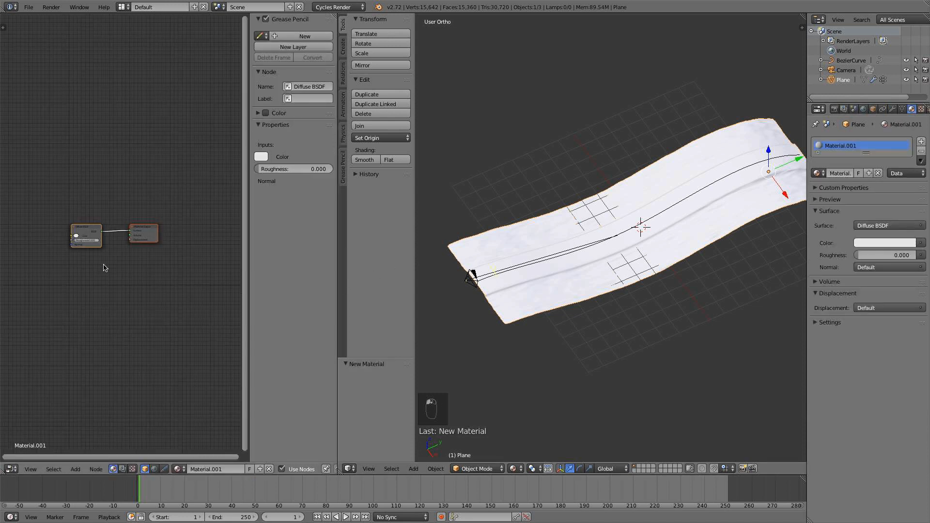
{"action": "key", "text": "n"}
{"action": "scroll", "coordinate": [161, 267], "scroll_direction": "up", "scroll_amount": 2}
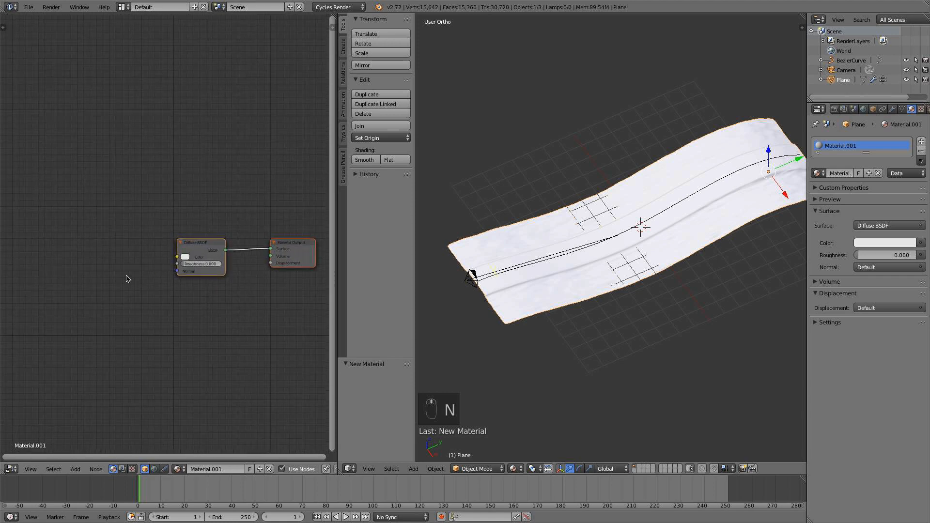
Add an Image Texture node with the RoadsDirt0080_5_L.jpg image and link its Color output to the Diffuse BSDF color.
{"action": "key", "text": "shift+a"}
{"action": "mouse_move", "coordinate": [119, 317]}
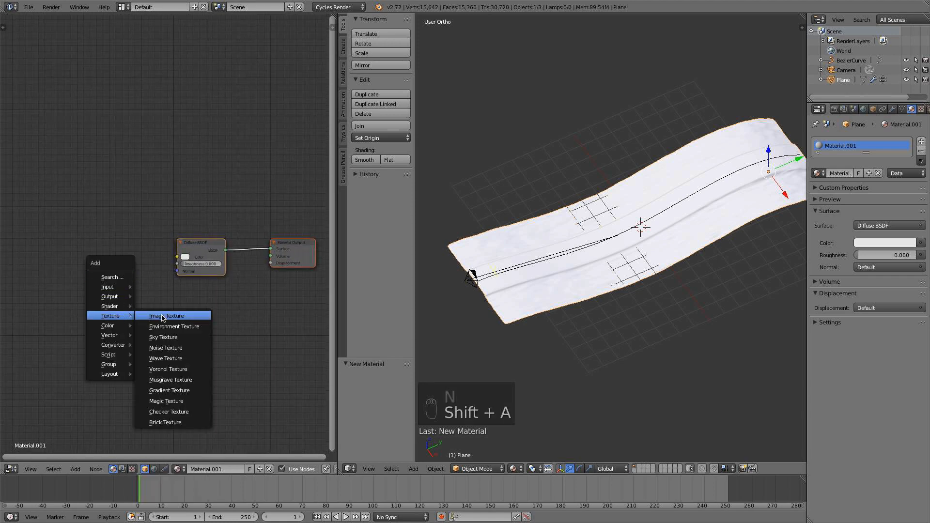
{"action": "left_click", "coordinate": [163, 318]}
{"action": "left_click", "coordinate": [106, 249]}
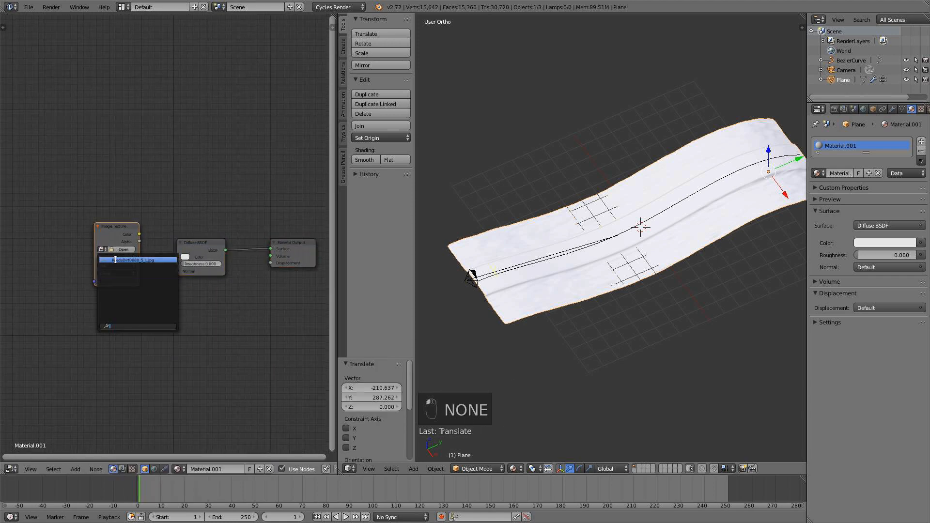
{"action": "left_click", "coordinate": [120, 264]}
{"action": "left_click_drag", "start_coordinate": [140, 235], "coordinate": [177, 257]}
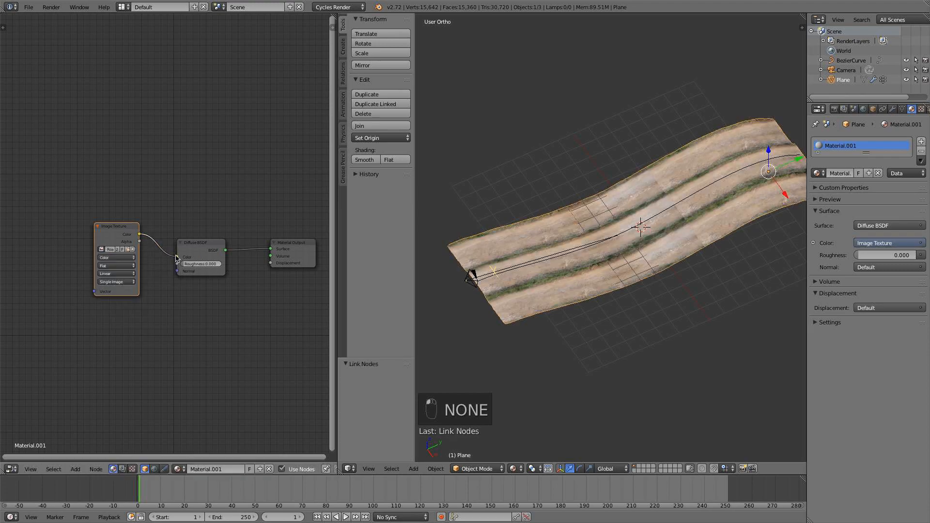
Examine the dirt road texture on the terrain up close and through the camera view.
{"action": "scroll", "coordinate": [689, 214], "scroll_direction": "up", "scroll_amount": 8}
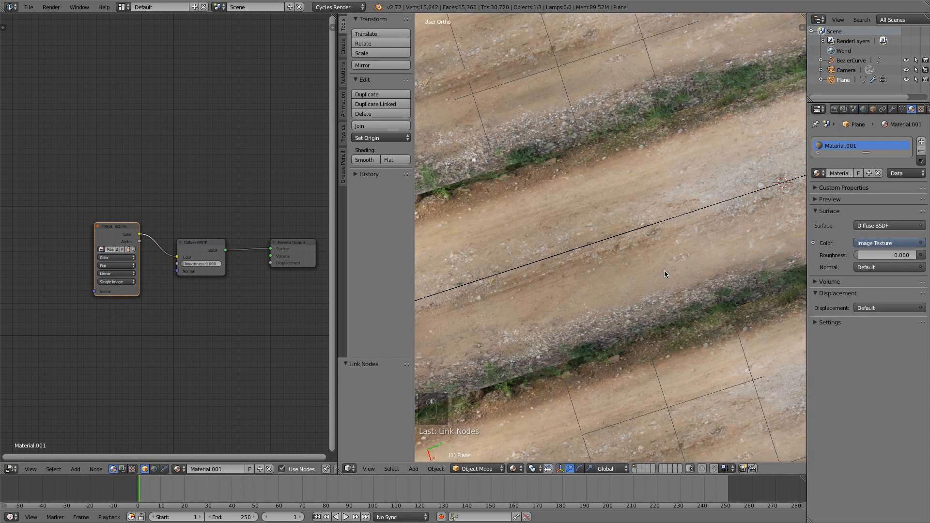
{"action": "middle_click_drag", "start_coordinate": [674, 228], "coordinate": [707, 209]}
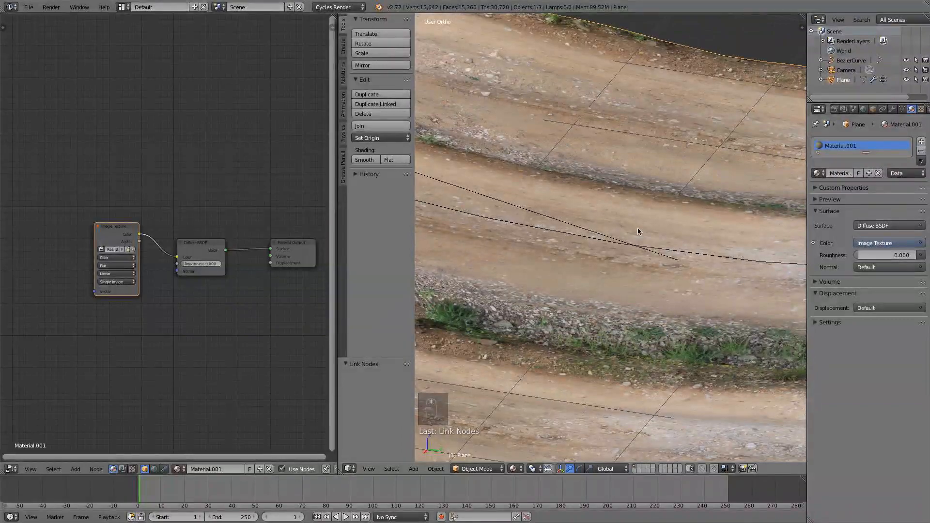
{"action": "middle_click_drag", "start_coordinate": [640, 231], "coordinate": [608, 241]}
{"action": "scroll", "coordinate": [608, 241], "scroll_direction": "down", "scroll_amount": 4}
{"action": "scroll", "coordinate": [610, 241], "scroll_direction": "down", "scroll_amount": 4}
{"action": "key", "text": "KP_0"}
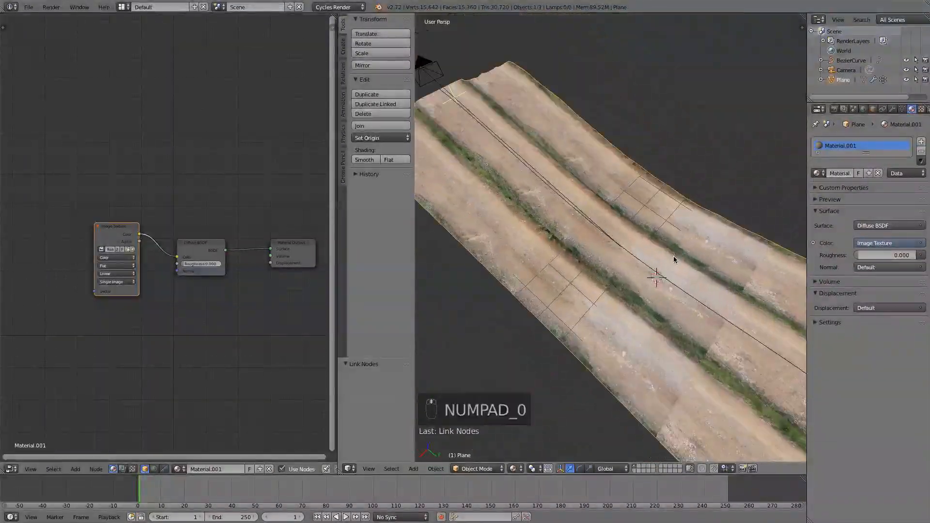
{"action": "scroll", "coordinate": [610, 265], "scroll_direction": "up", "scroll_amount": 2}
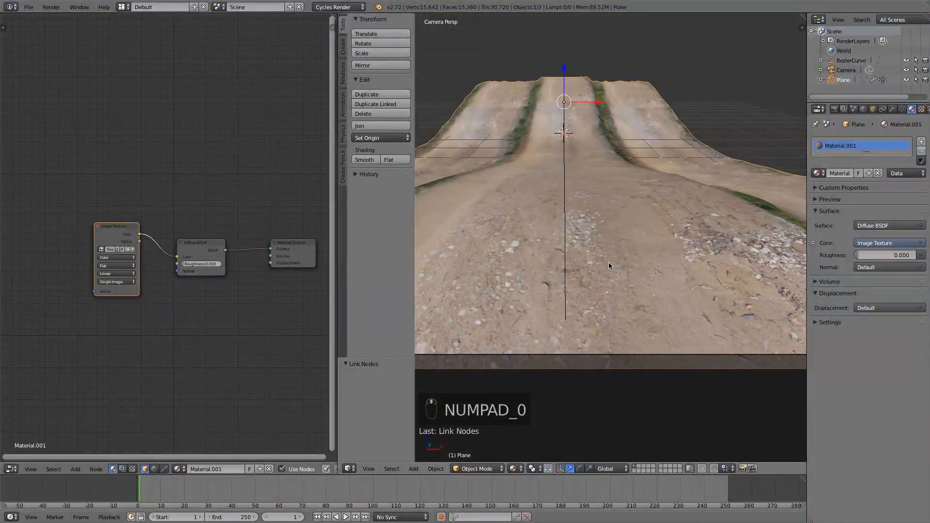
{"action": "scroll", "coordinate": [609, 263], "scroll_direction": "down", "scroll_amount": 1}
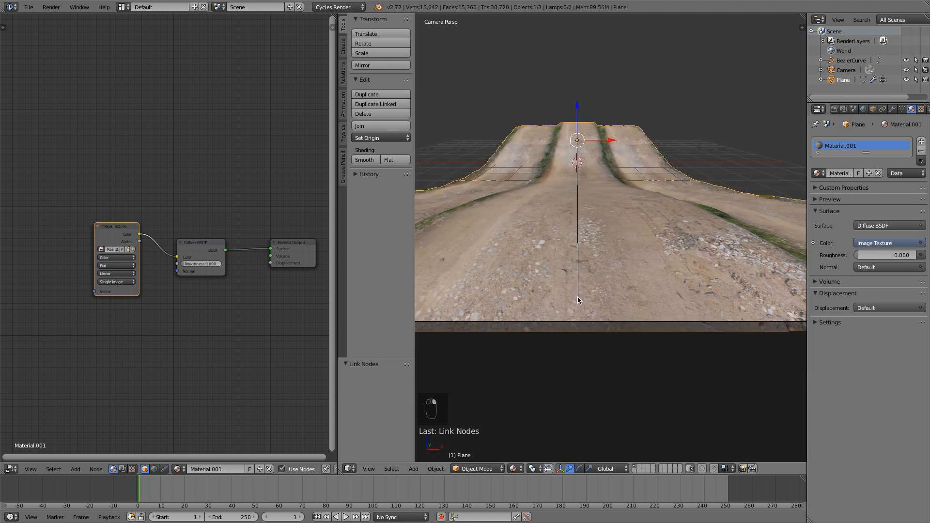
{"action": "scroll", "coordinate": [577, 298], "scroll_direction": "down", "scroll_amount": 3}
{"action": "scroll", "coordinate": [578, 300], "scroll_direction": "up", "scroll_amount": 3}
Reopen the terrain's UV layout in Edit Mode and scale the entire layout by about 0.876.
{"action": "key", "text": "Tab"}
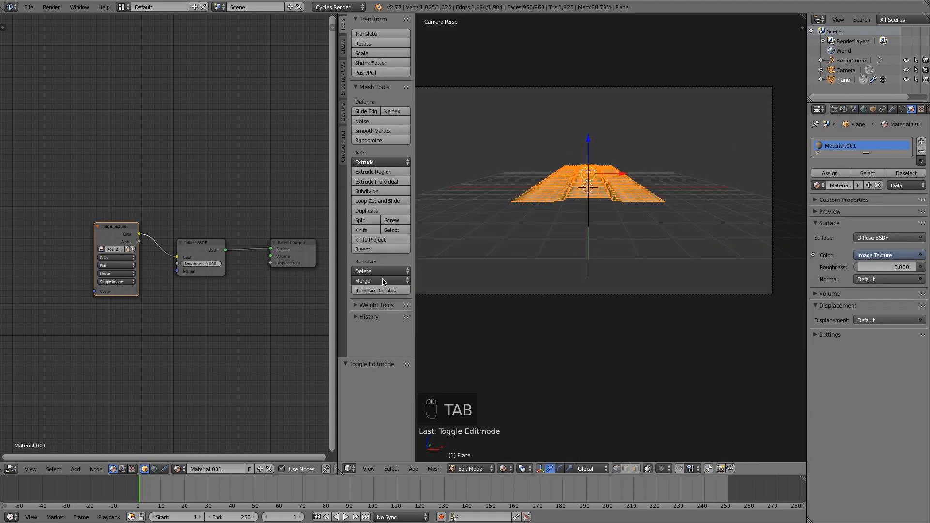
{"action": "key", "text": "a"}
{"action": "key", "text": "a"}
{"action": "key", "text": "a"}
{"action": "key", "text": "a"}
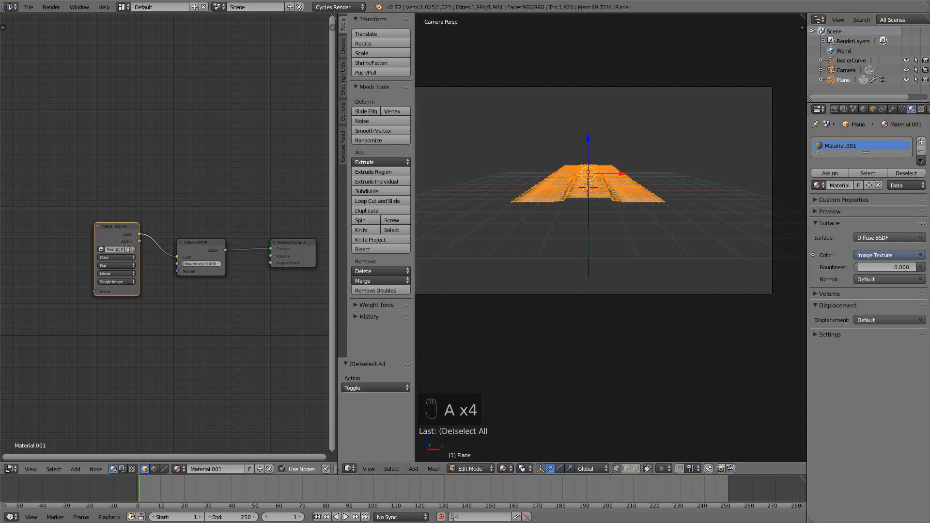
{"action": "left_click", "coordinate": [10, 468]}
{"action": "left_click", "coordinate": [51, 394]}
{"action": "key", "text": "a"}
{"action": "key", "text": "a"}
{"action": "key", "text": "a"}
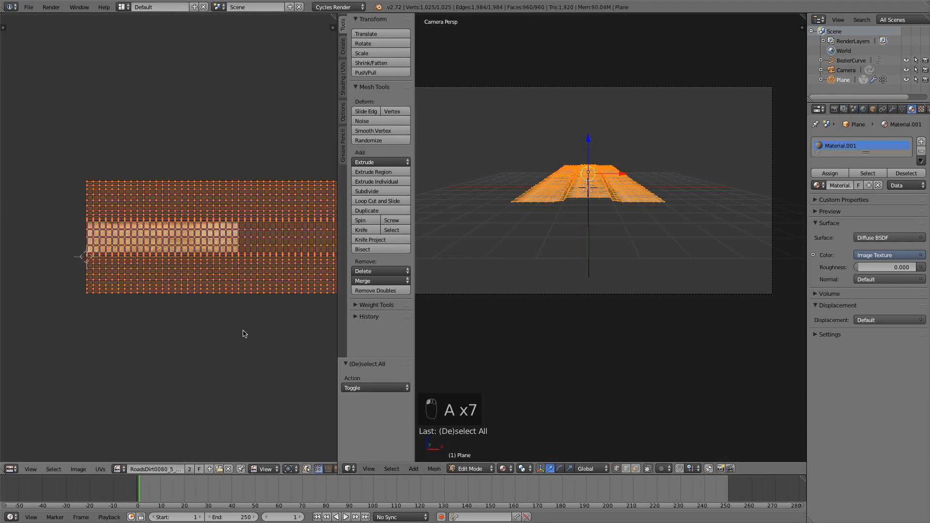
{"action": "key", "text": "s"}
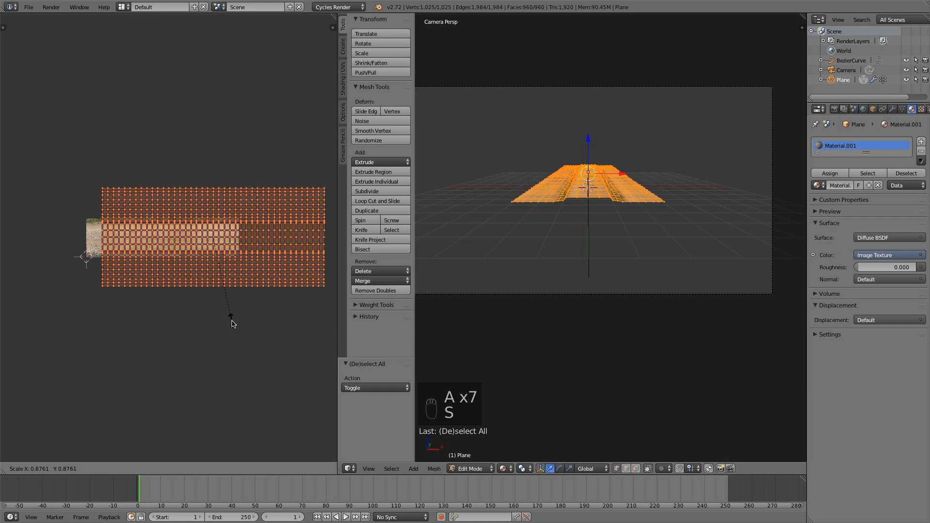
{"action": "left_click", "coordinate": [233, 324]}
Shift the whole UV layout about -838 along X to align it with the image's edge, and return to Object Mode.
{"action": "key", "text": "g"}
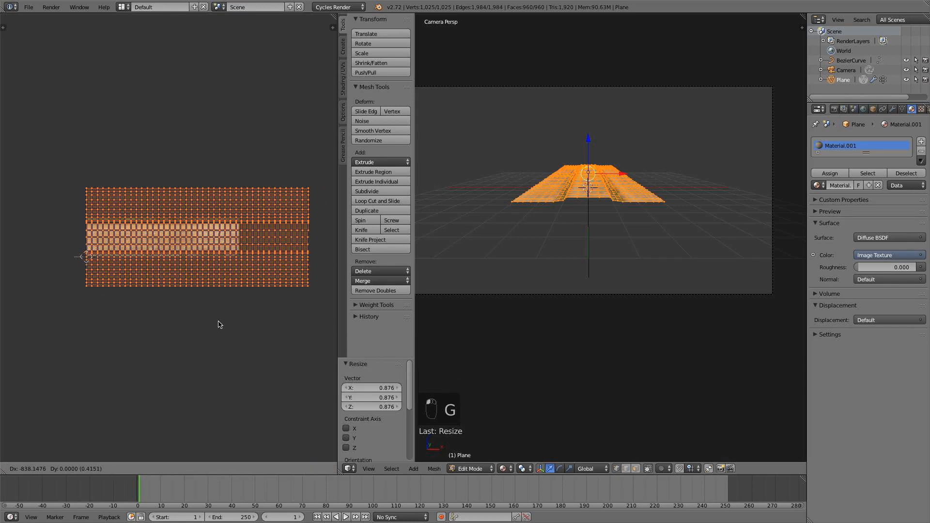
{"action": "key", "text": "a"}
{"action": "mouse_move", "coordinate": [564, 257]}
{"action": "middle_mouse_down"}
{"action": "mouse_move", "coordinate": [577, 248]}
{"action": "mouse_move", "coordinate": [553, 258]}
{"action": "middle_mouse_up"}
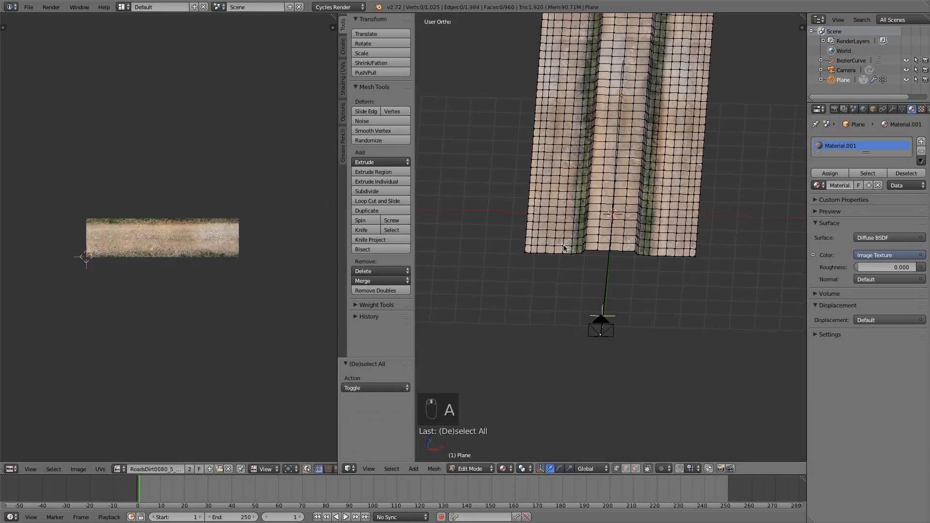
{"action": "key", "text": "Tab"}
{"action": "scroll", "coordinate": [601, 238], "scroll_direction": "down", "scroll_amount": 3}
{"action": "scroll", "coordinate": [552, 258], "scroll_direction": "up", "scroll_amount": 1}
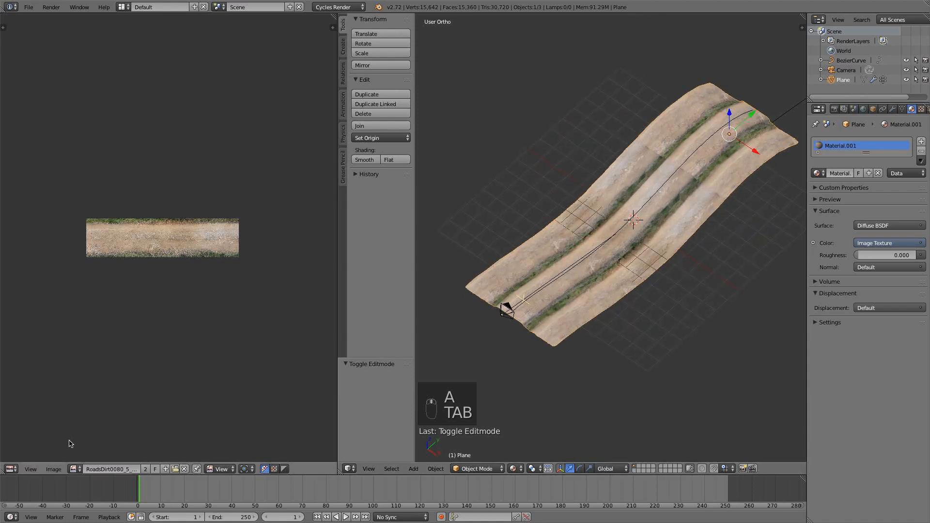
Bring back the material's nodes and inspect the texture's stretching and grass edges on the road from the top view.
{"action": "left_click", "coordinate": [10, 469]}
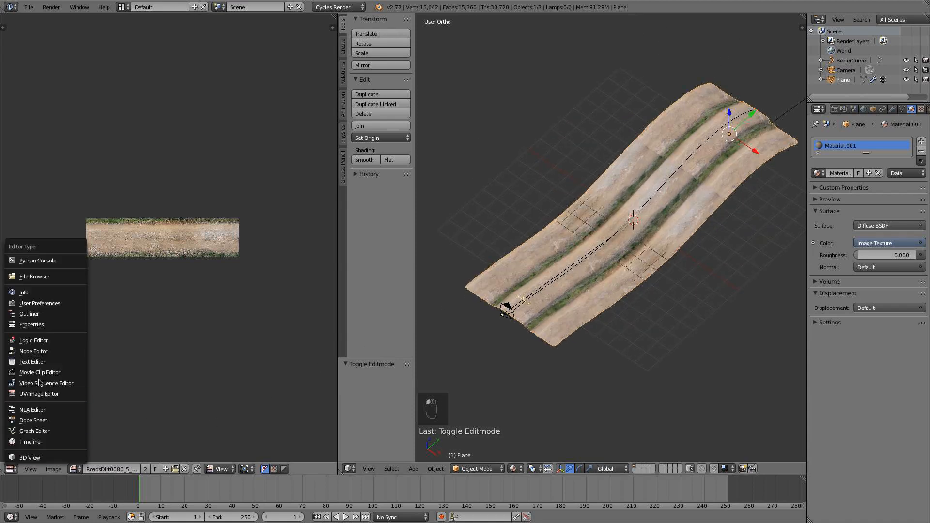
{"action": "left_click", "coordinate": [30, 351]}
{"action": "scroll", "coordinate": [561, 350], "scroll_direction": "down", "scroll_amount": 5}
{"action": "key", "text": "KP_7"}
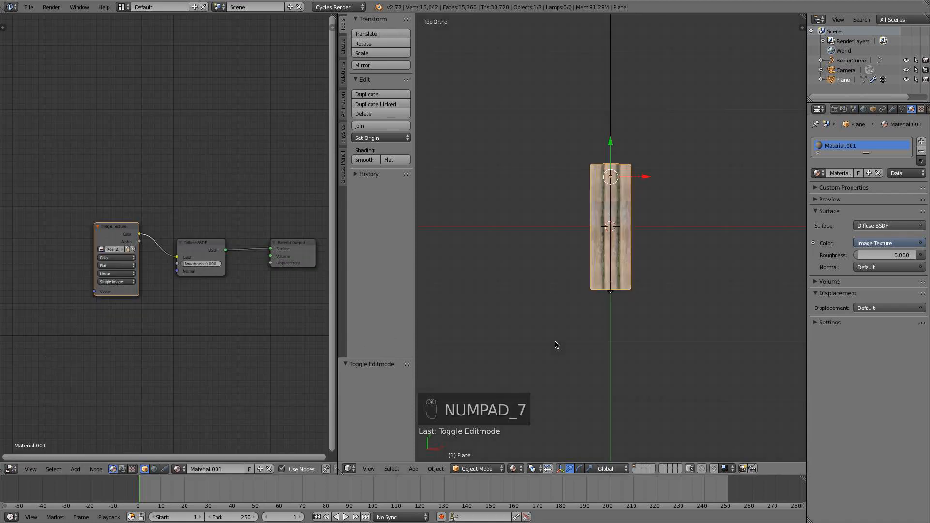
{"action": "scroll", "coordinate": [606, 271], "scroll_direction": "up", "scroll_amount": 6}
{"action": "scroll", "coordinate": [623, 278], "scroll_direction": "down", "scroll_amount": 4}
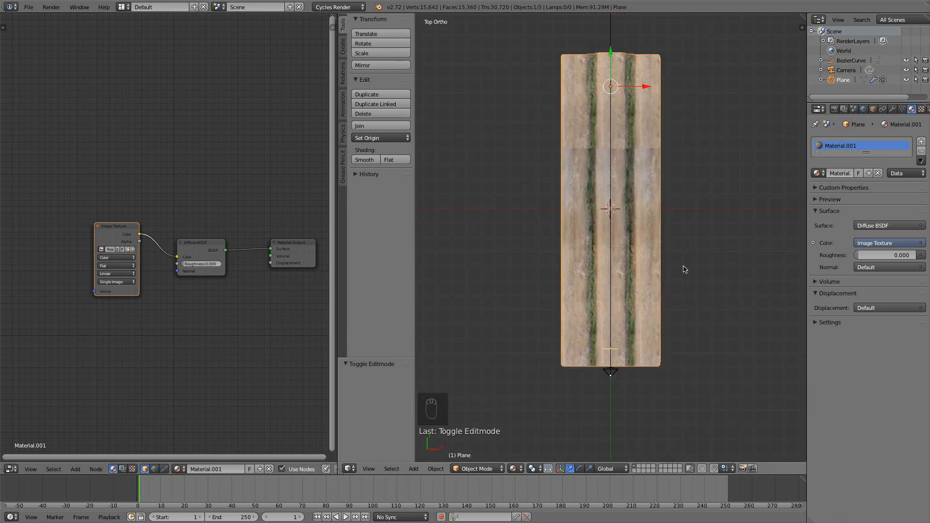
{"action": "scroll", "coordinate": [654, 251], "scroll_direction": "up", "scroll_amount": 8}
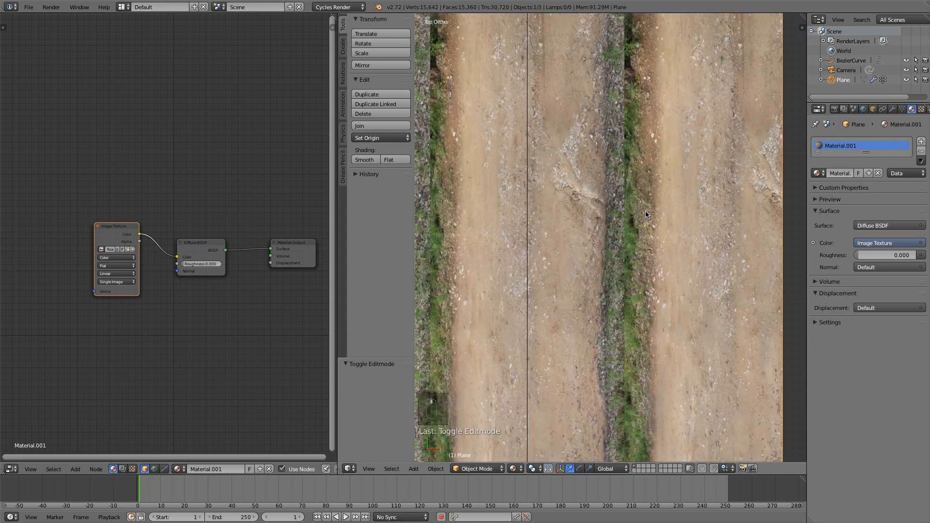
{"action": "scroll", "coordinate": [645, 218], "scroll_direction": "up", "scroll_amount": 2}
{"action": "scroll", "coordinate": [642, 225], "scroll_direction": "up", "scroll_amount": 3}
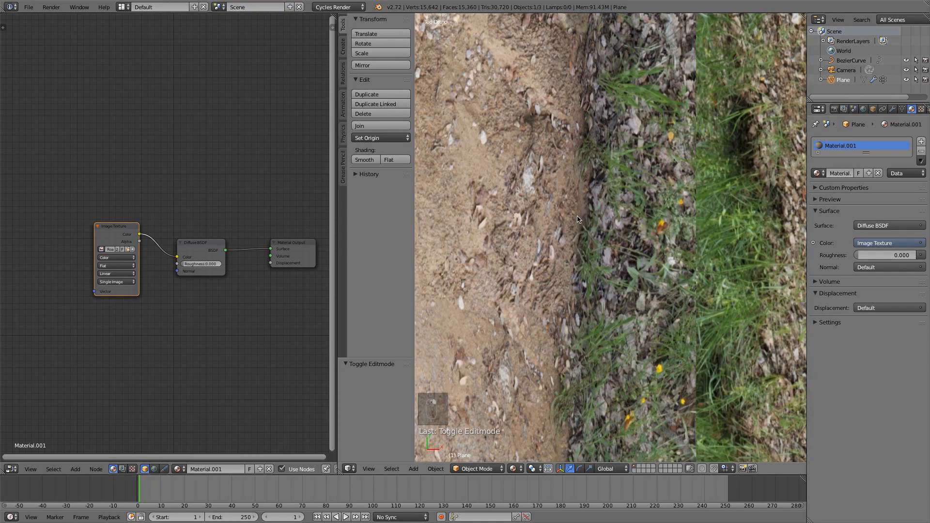
Reopen the terrain's UV layout in Edit Mode and scale the whole layout by about 1.258 along X.
{"action": "key", "text": "Tab"}
{"action": "key", "text": "a"}
{"action": "key", "text": "a"}
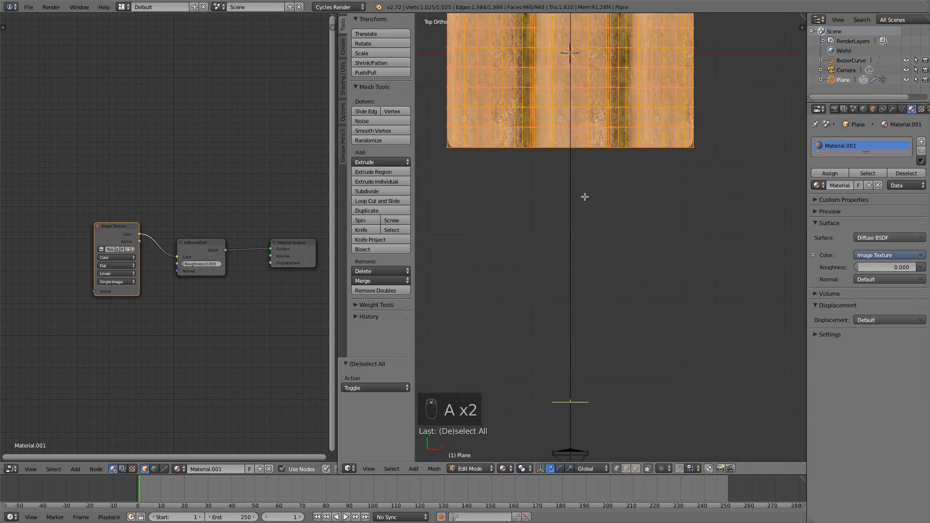
{"action": "left_click", "coordinate": [11, 468]}
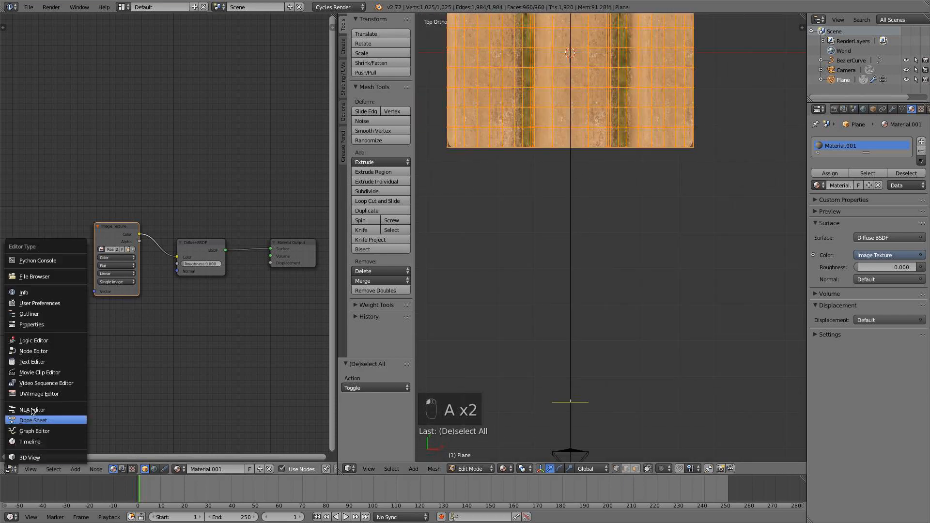
{"action": "left_click", "coordinate": [42, 394]}
{"action": "scroll", "coordinate": [577, 377], "scroll_direction": "up", "scroll_amount": 4}
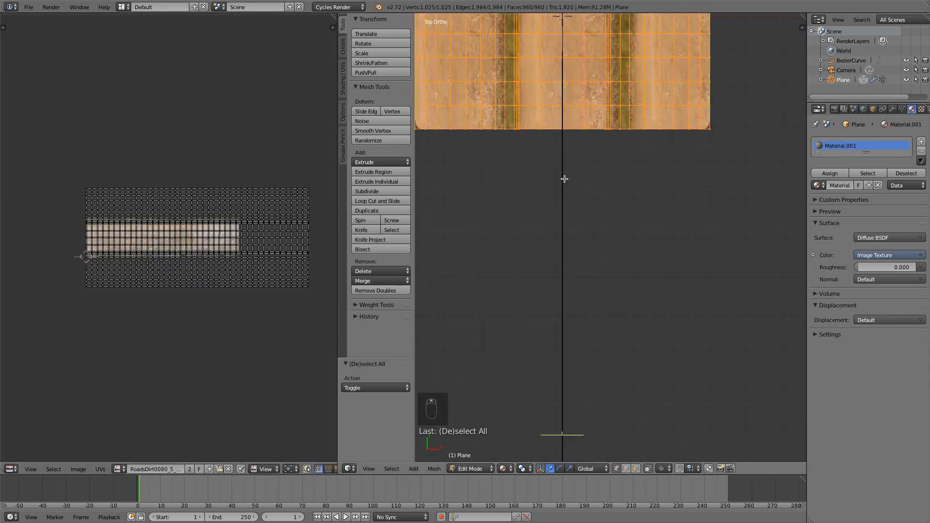
{"action": "scroll", "coordinate": [577, 377], "scroll_direction": "up", "scroll_amount": 4}
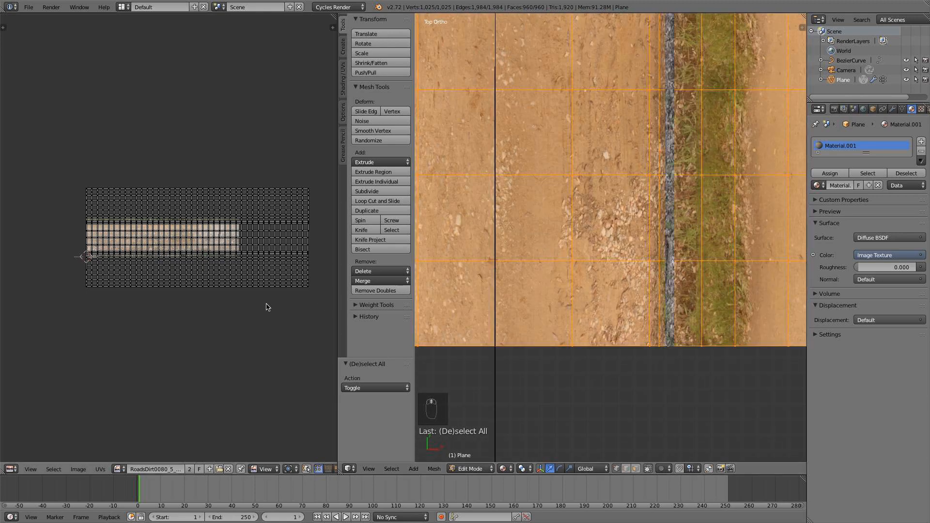
{"action": "key", "text": "a"}
{"action": "key", "text": "s"}
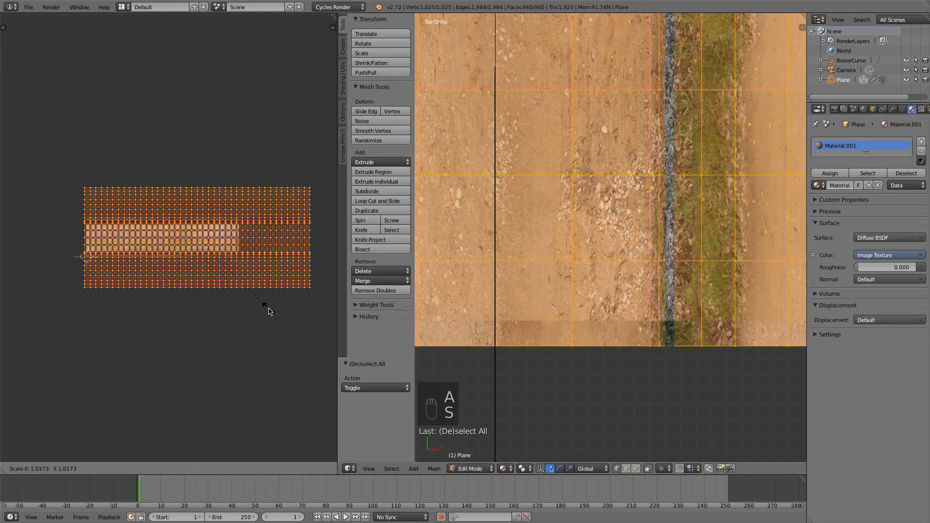
{"action": "key", "text": "x"}
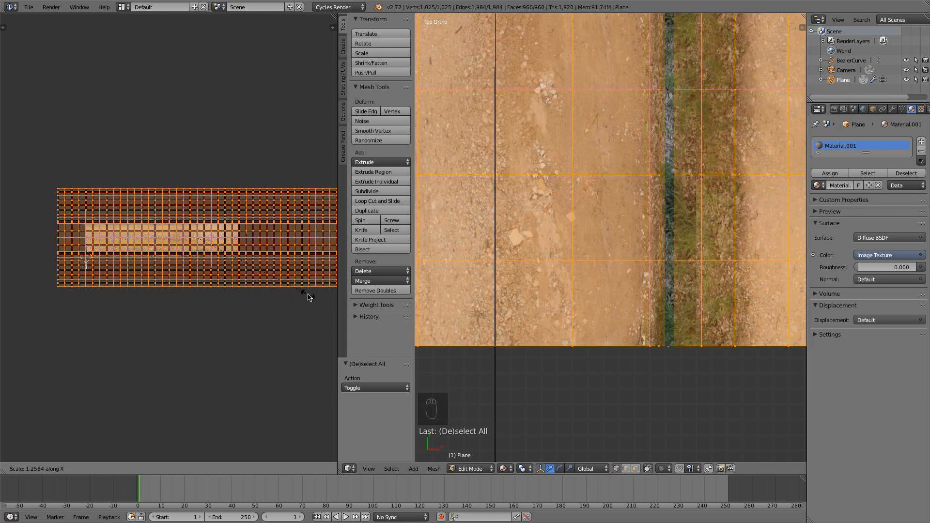
{"action": "left_click", "coordinate": [310, 297]}
Scale the terrain's whole UV layout by about 0.955 along X and shift it about 1194 along X to the image's left edge.
{"action": "scroll", "coordinate": [712, 331], "scroll_direction": "up", "scroll_amount": 4}
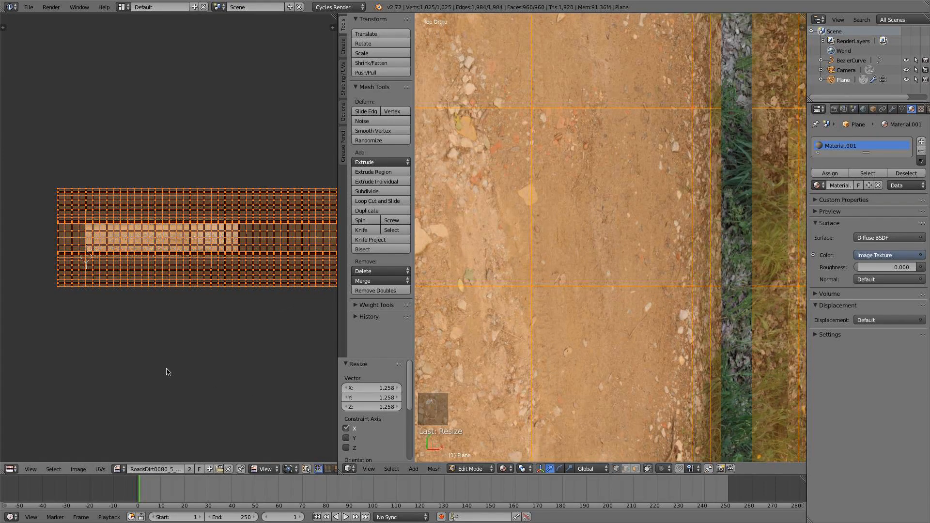
{"action": "key", "text": "s"}
{"action": "key", "text": "x"}
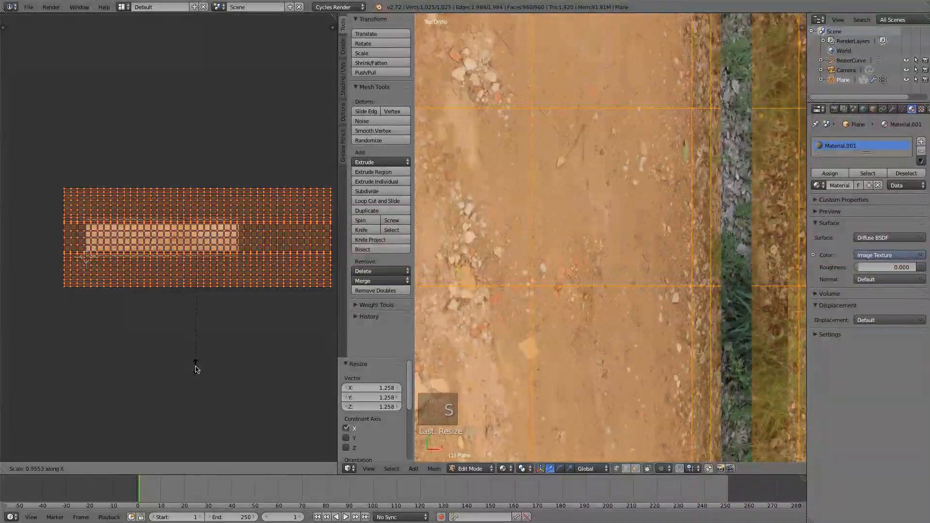
{"action": "left_click", "coordinate": [196, 370]}
{"action": "key", "text": "g"}
{"action": "key", "text": "x"}
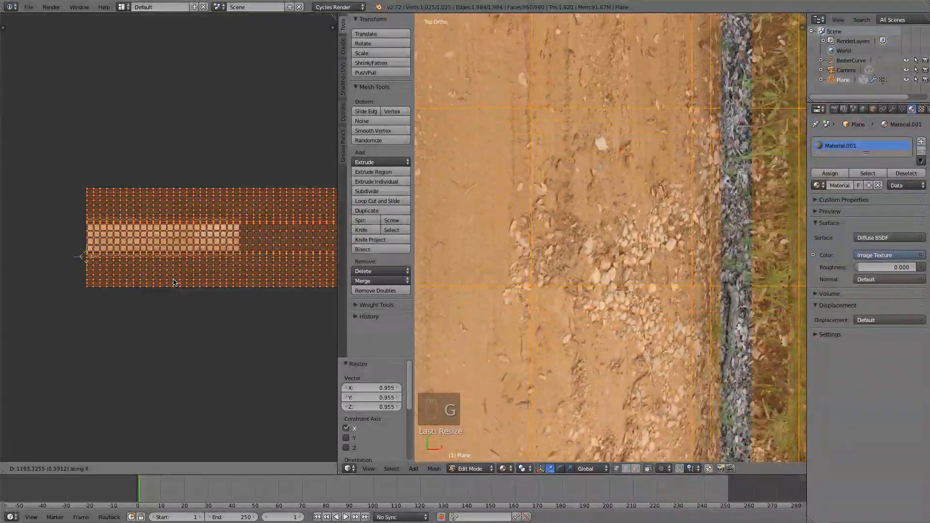
{"action": "left_click", "coordinate": [172, 285]}
Deselect the UV layout, return to Object Mode and check the road texture from the camera view.
{"action": "key", "text": "a"}
{"action": "key", "text": "KP_0"}
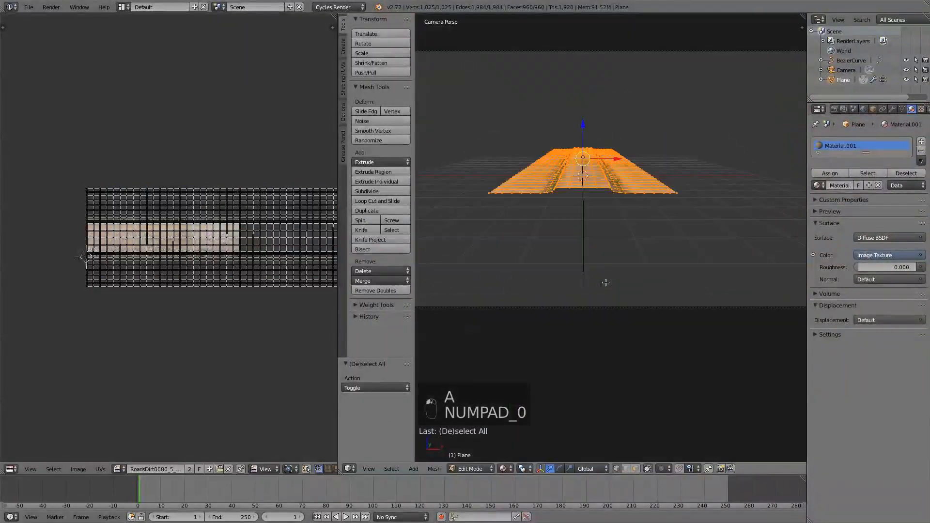
{"action": "key", "text": "a"}
{"action": "key", "text": "Tab"}
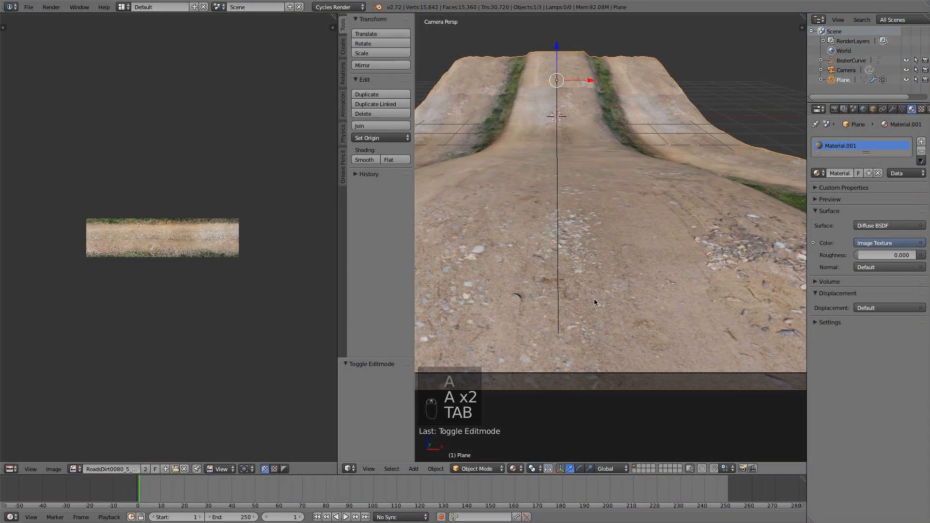
{"action": "scroll", "coordinate": [595, 298], "scroll_direction": "down", "scroll_amount": 2}
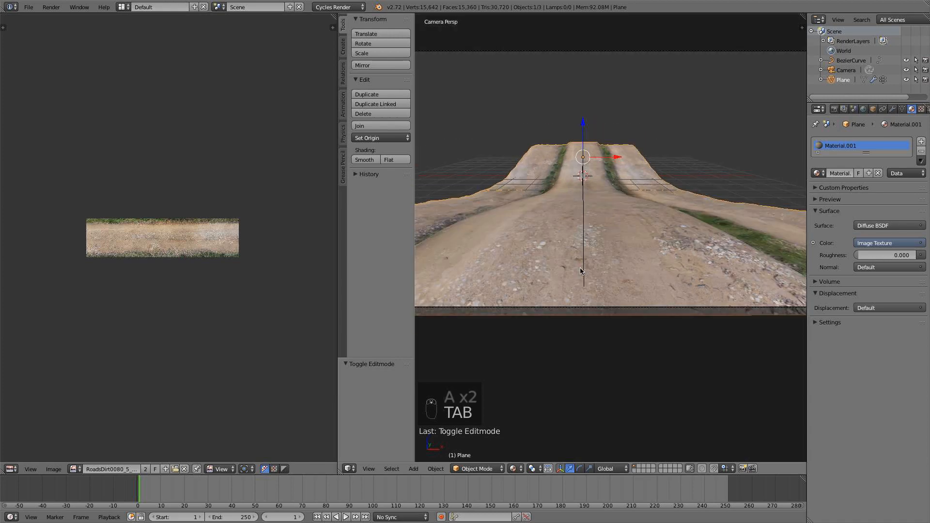
Place the 3D cursor above the road's far end, at about X 2.504 and Y 18.523, and add a Sun lamp there.
{"action": "key", "text": "KP_7"}
{"action": "scroll", "coordinate": [581, 270], "scroll_direction": "down", "scroll_amount": 4}
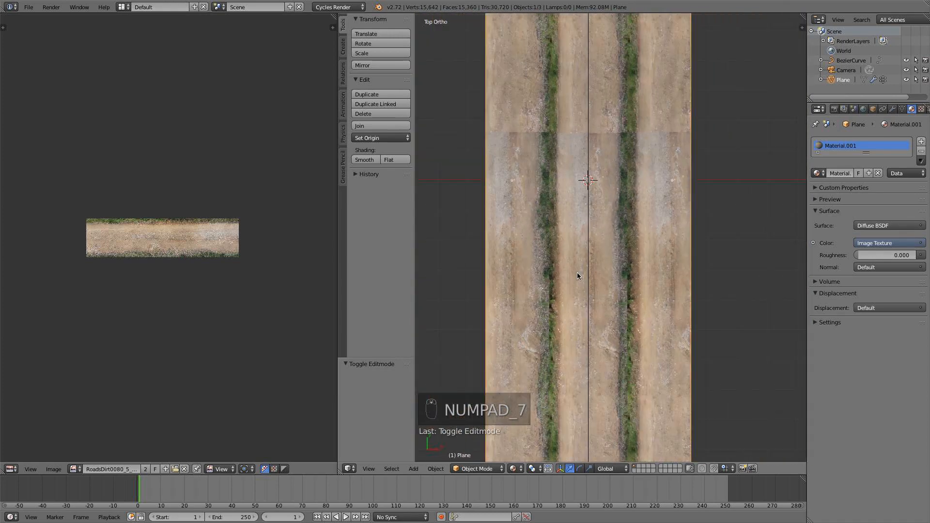
{"action": "scroll", "coordinate": [629, 145], "scroll_direction": "down", "scroll_amount": 3}
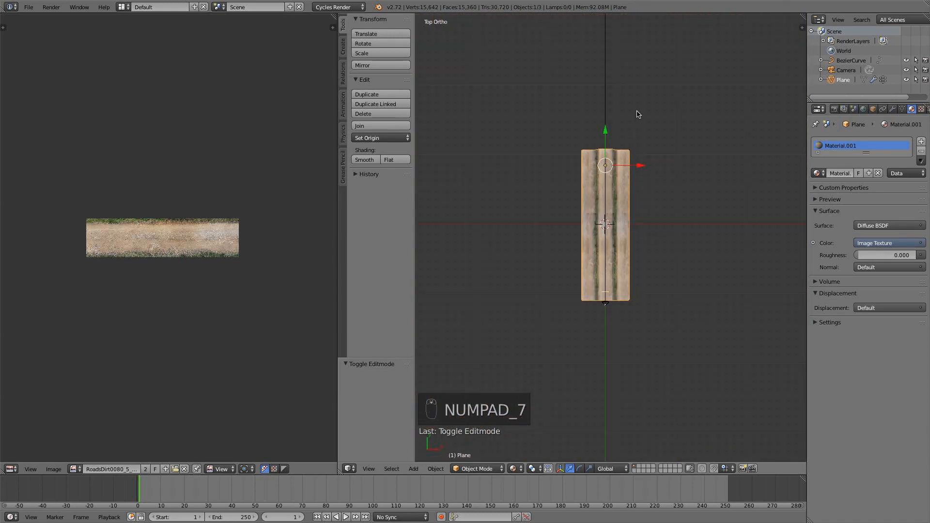
{"action": "key", "text": "KP_1"}
{"action": "scroll", "coordinate": [632, 189], "scroll_direction": "up", "scroll_amount": 5}
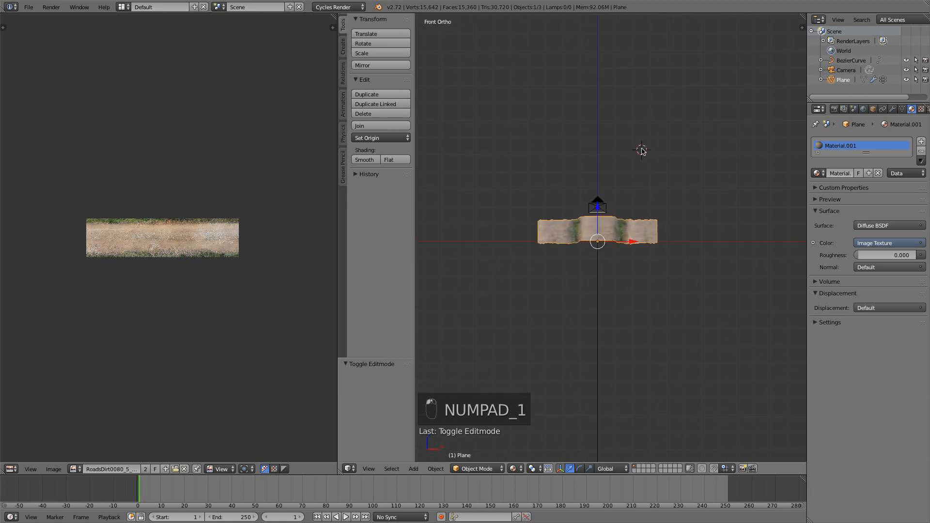
{"action": "key", "text": "KP_3"}
{"action": "scroll", "coordinate": [650, 175], "scroll_direction": "down", "scroll_amount": 3}
{"action": "key", "text": "KP_1"}
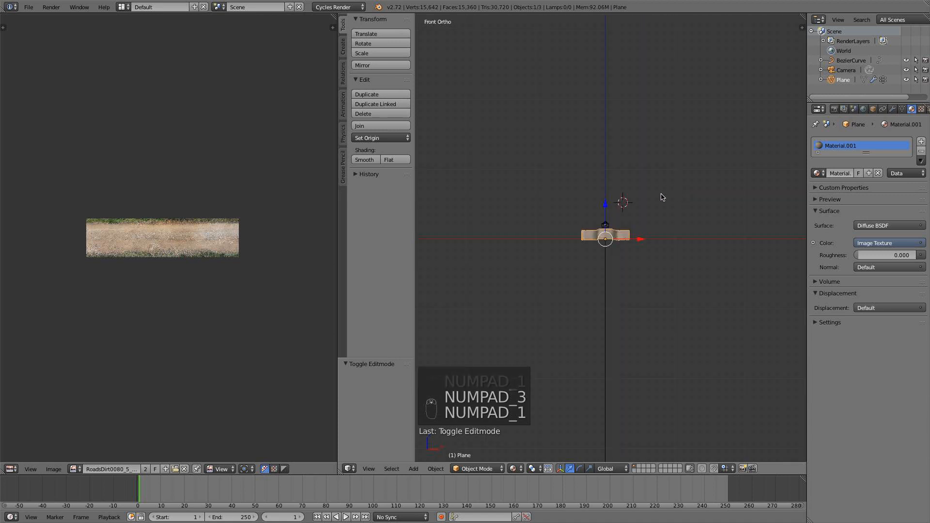
{"action": "scroll", "coordinate": [650, 192], "scroll_direction": "up", "scroll_amount": 4}
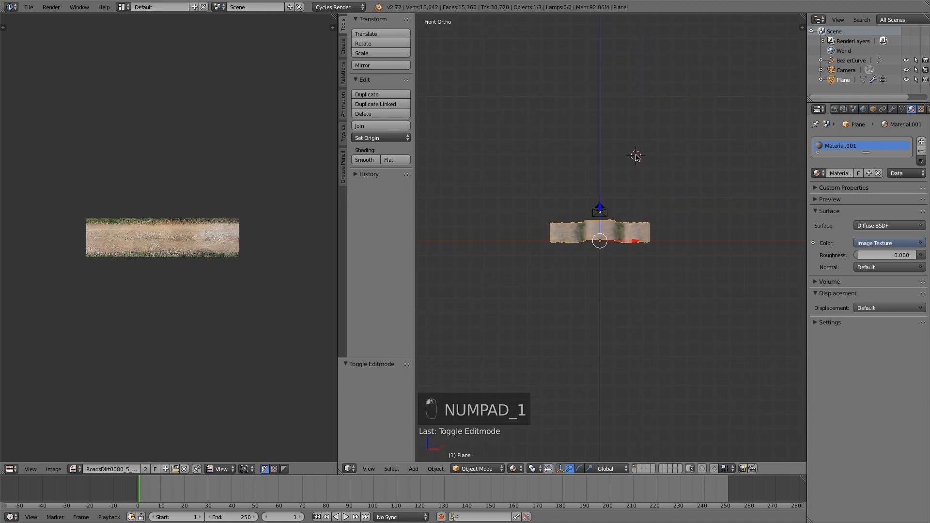
{"action": "key", "text": "shift+a"}
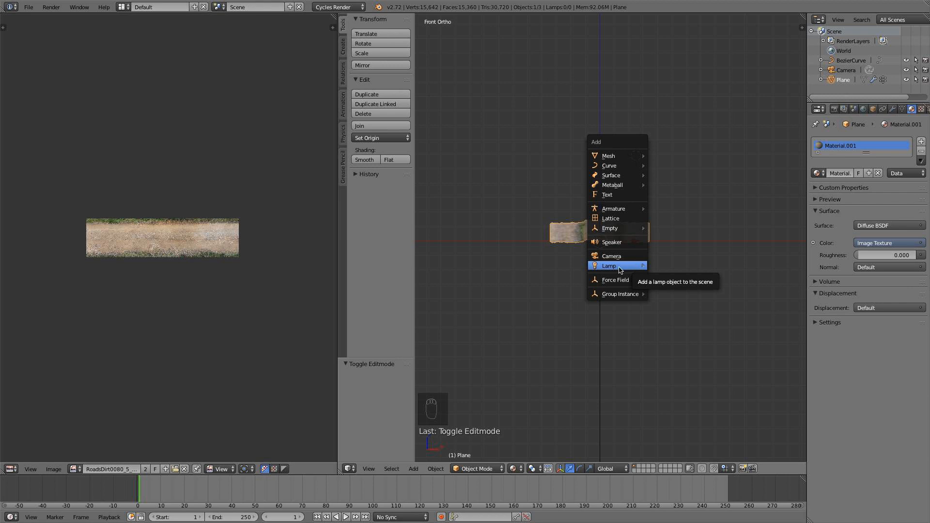
{"action": "mouse_move", "coordinate": [622, 267]}
{"action": "left_click", "coordinate": [667, 277]}
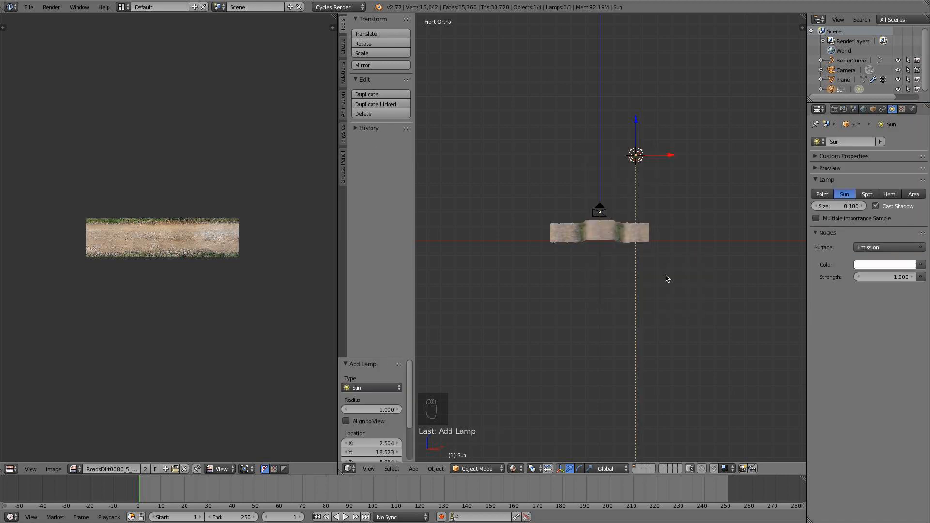
Rotate the Sun lamp about 70.92° in the right side view so it shines at a low angle along the road.
{"action": "key", "text": "KP_3"}
{"action": "key", "text": "r"}
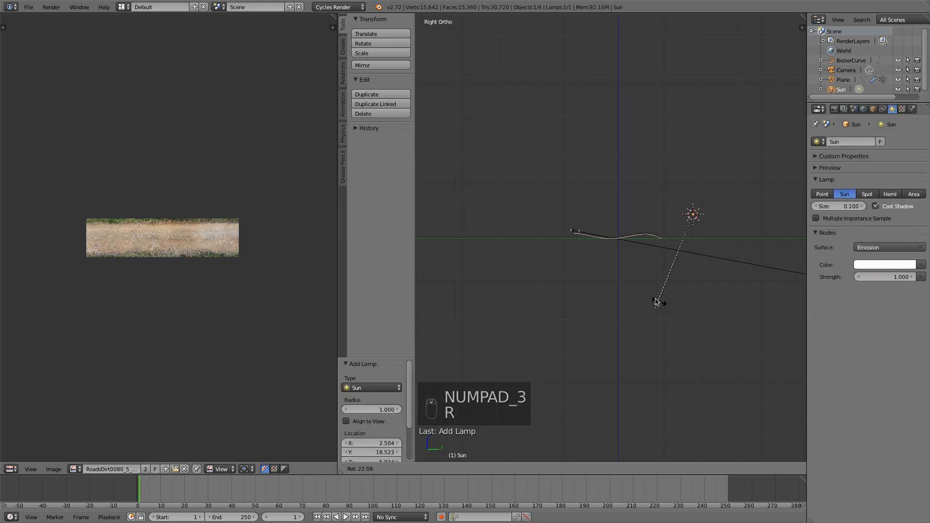
{"action": "left_click", "coordinate": [610, 246]}
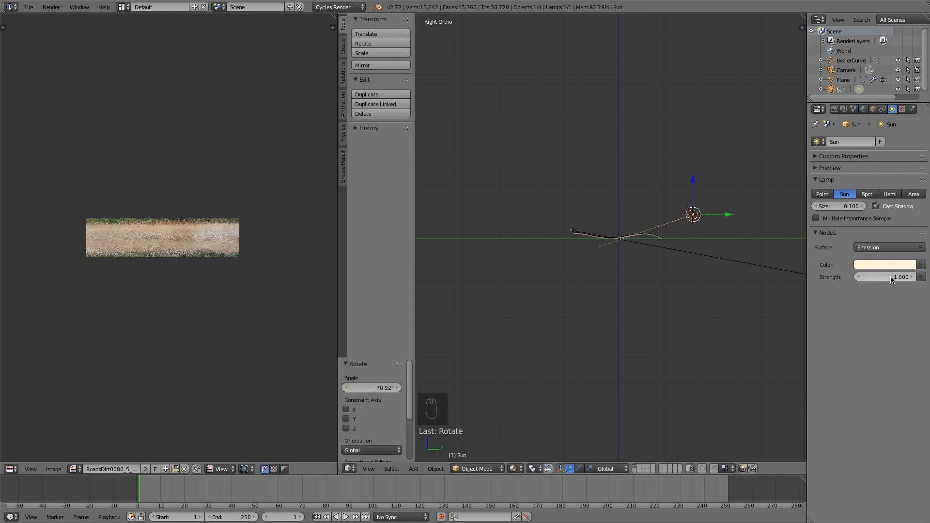
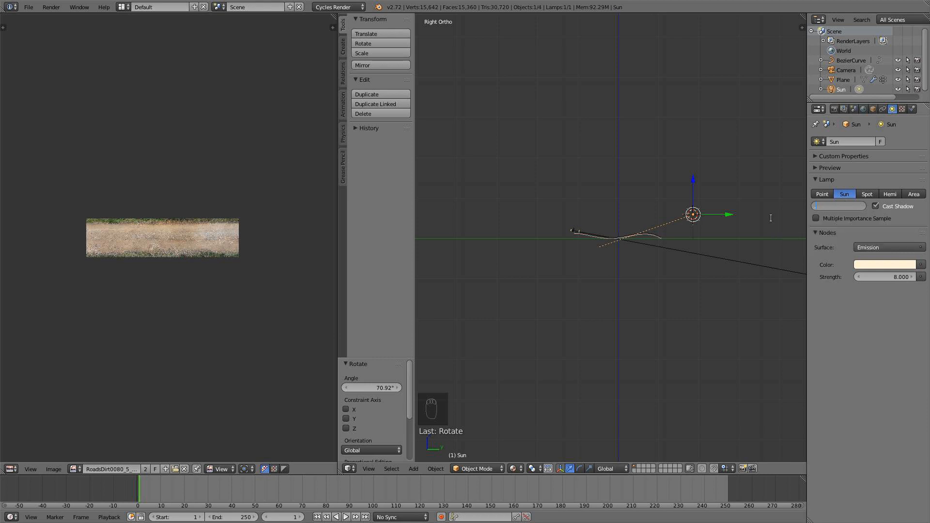
Set the Sun lamp's size to 0.02 and return to the camera view.
{"action": "type", "text": "2"}
{"action": "key", "text": "Return"}
{"action": "middle_click_drag", "start_coordinate": [623, 241], "coordinate": [663, 242]}
{"action": "scroll", "coordinate": [625, 291], "scroll_direction": "up", "scroll_amount": 3}
{"action": "key", "text": "KP_0"}
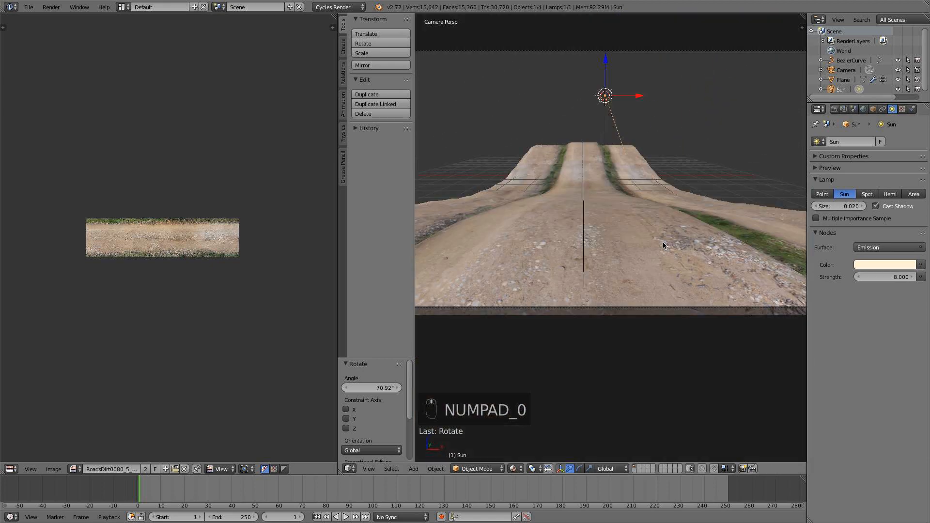
{"action": "scroll", "coordinate": [663, 242], "scroll_direction": "down", "scroll_amount": 4}
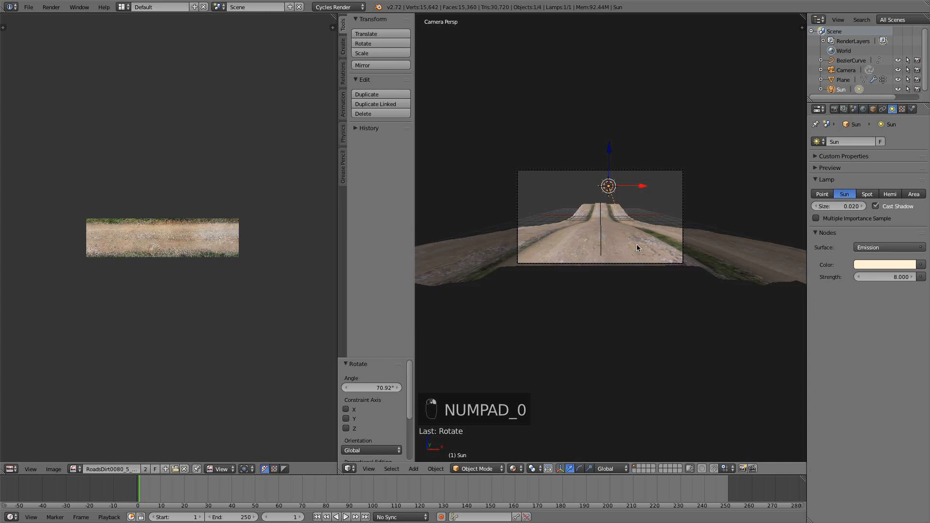
Select the terrain plane, show its material in the Node Editor instead of the image editor, and space the Image Texture node away from the Diffuse BSDF.
{"action": "right_click", "coordinate": [719, 270]}
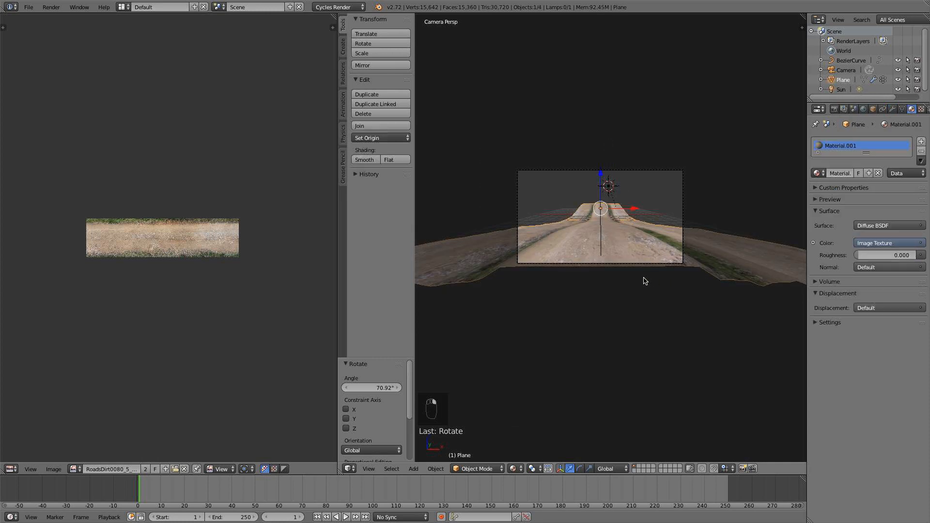
{"action": "scroll", "coordinate": [644, 277], "scroll_direction": "up", "scroll_amount": 3}
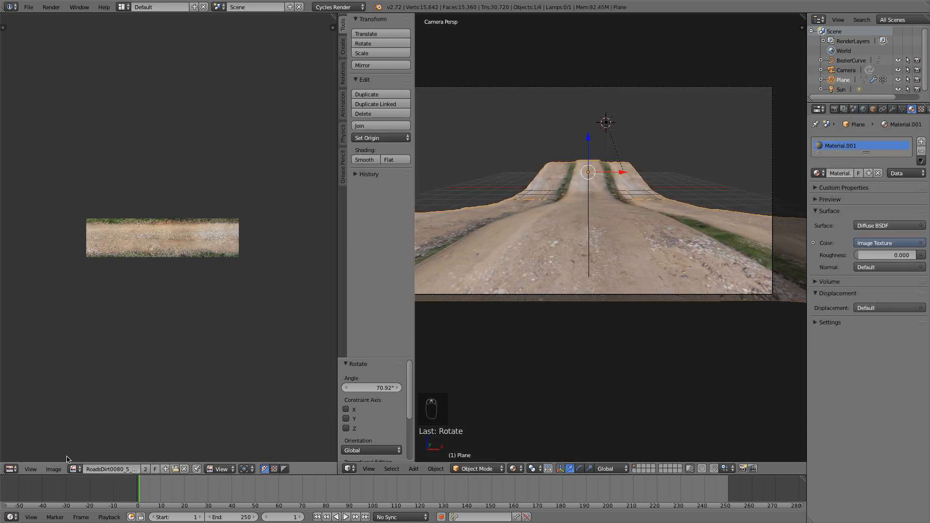
{"action": "left_click", "coordinate": [13, 471]}
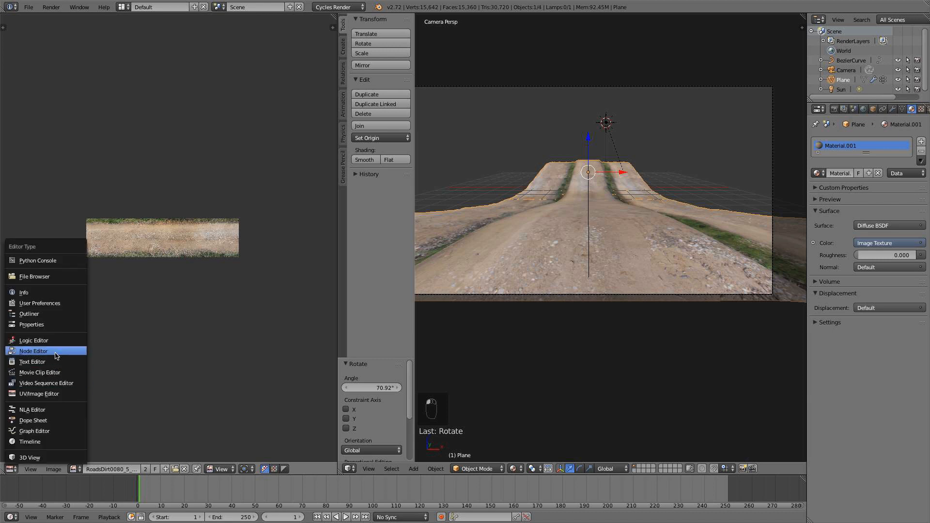
{"action": "left_click", "coordinate": [34, 354]}
{"action": "left_click_drag", "start_coordinate": [90, 224], "coordinate": [41, 217]}
{"action": "middle_click_drag", "start_coordinate": [99, 225], "coordinate": [198, 229]}
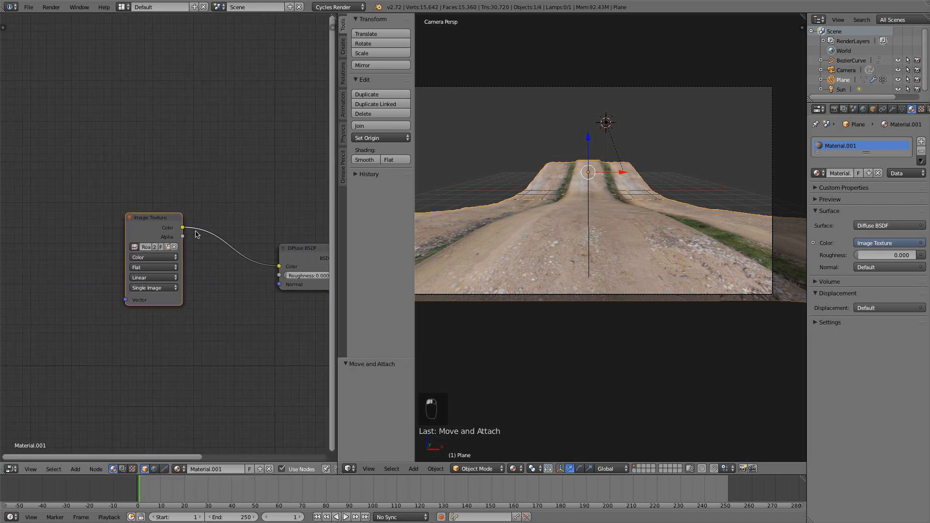
{"action": "left_click_drag", "start_coordinate": [142, 222], "coordinate": [80, 219]}
Add a Bump node below the Diffuse BSDF and connect its Normal output to the shader's Normal input.
{"action": "key", "text": "shift+a"}
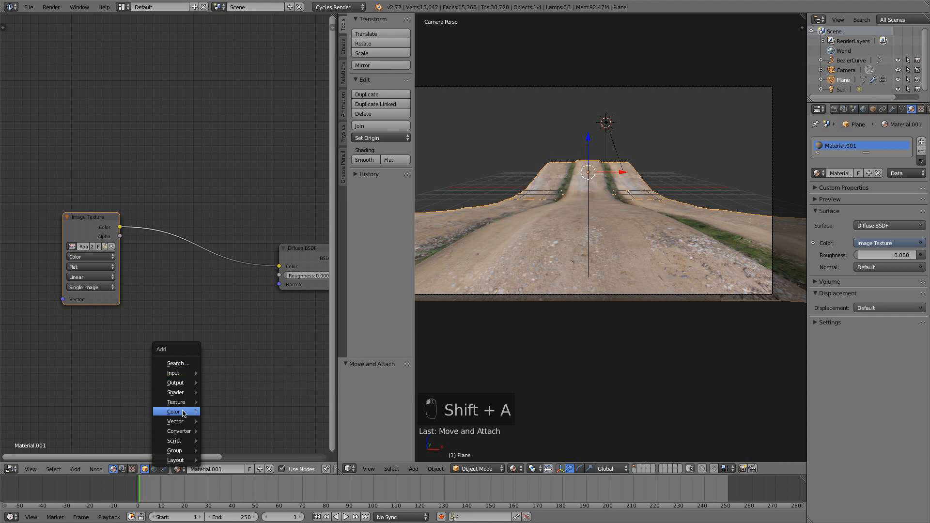
{"action": "mouse_move", "coordinate": [178, 433]}
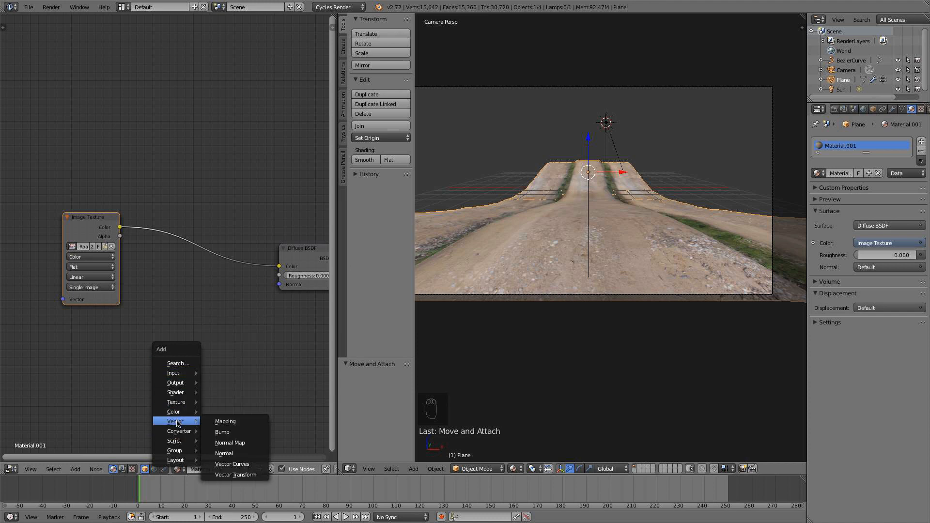
{"action": "left_click", "coordinate": [228, 432]}
{"action": "left_click", "coordinate": [185, 321]}
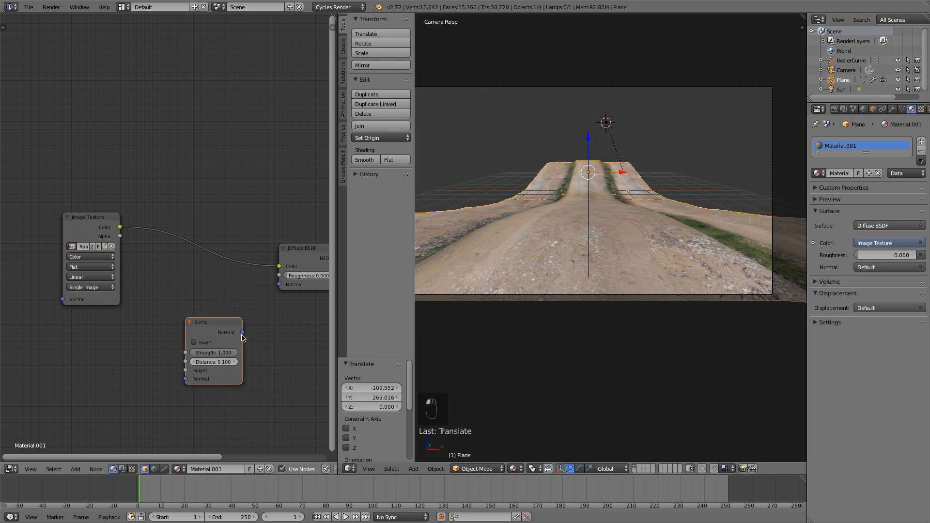
{"action": "left_click_drag", "start_coordinate": [242, 332], "coordinate": [284, 287]}
{"action": "left_click_drag", "start_coordinate": [243, 332], "coordinate": [280, 285]}
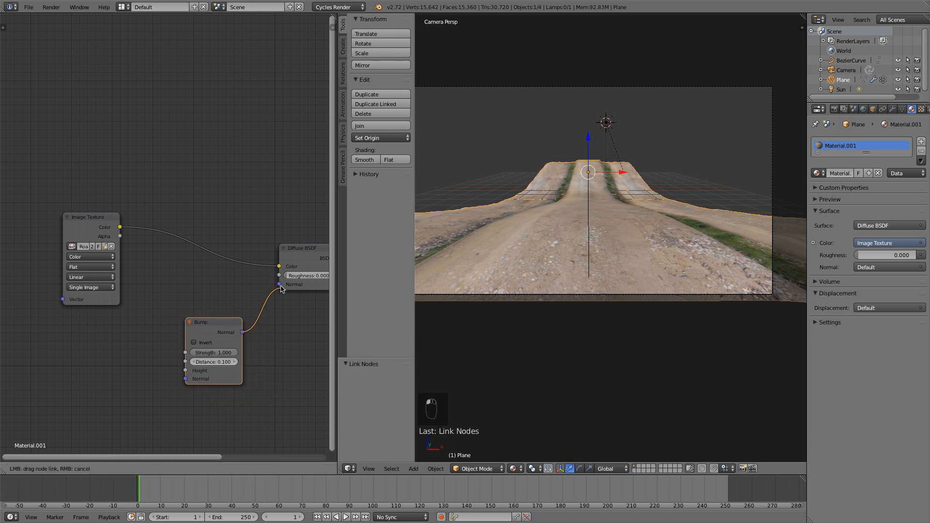
Connect the Image Texture's Color output to the Bump node's Height and move the texture node clear of it.
{"action": "left_click_drag", "start_coordinate": [121, 226], "coordinate": [161, 334]}
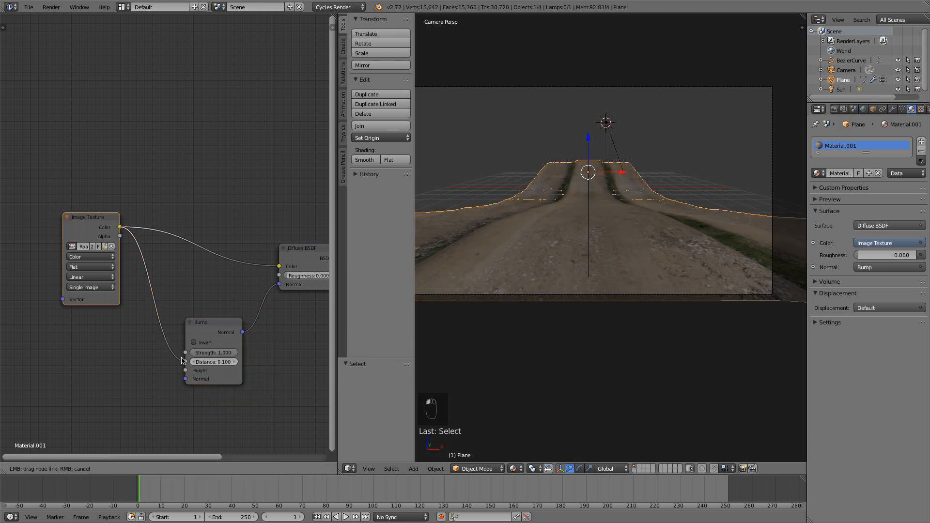
{"action": "left_click_drag", "start_coordinate": [189, 372], "coordinate": [186, 371]}
{"action": "left_click_drag", "start_coordinate": [100, 226], "coordinate": [52, 184]}
Add a ColorRamp node and place it between the Image Texture and Bump nodes.
{"action": "middle_click_drag", "start_coordinate": [119, 256], "coordinate": [153, 259]}
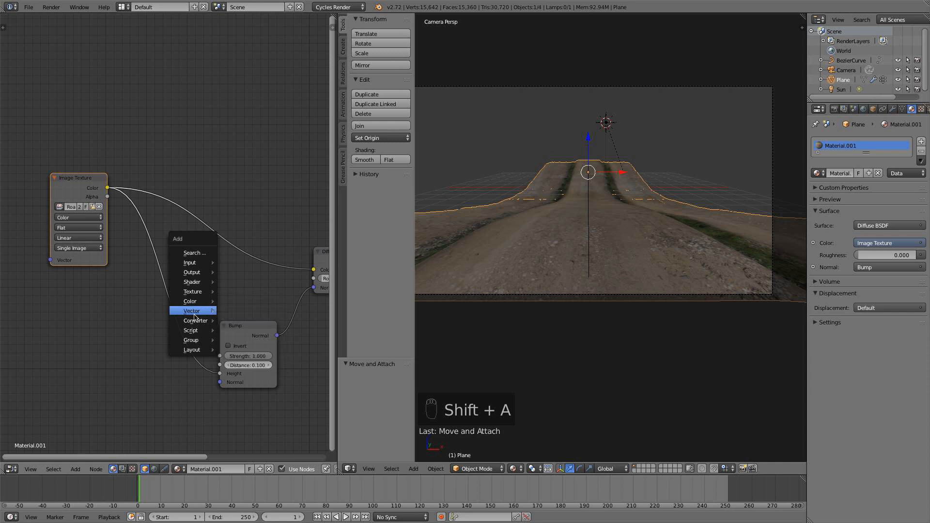
{"action": "mouse_move", "coordinate": [198, 321]}
{"action": "left_click", "coordinate": [236, 331]}
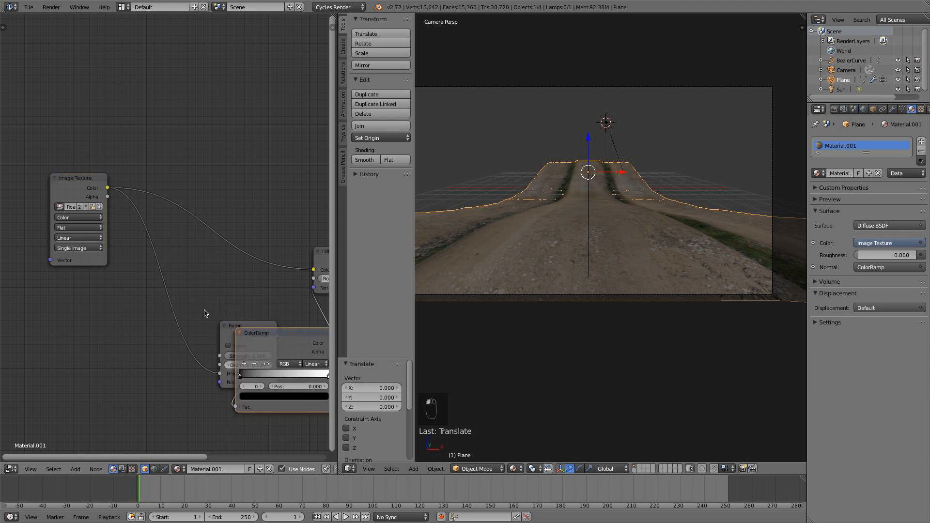
{"action": "middle_click_drag", "start_coordinate": [300, 373], "coordinate": [259, 368]}
{"action": "left_click_drag", "start_coordinate": [248, 327], "coordinate": [275, 284]}
{"action": "left_click_drag", "start_coordinate": [268, 344], "coordinate": [144, 334]}
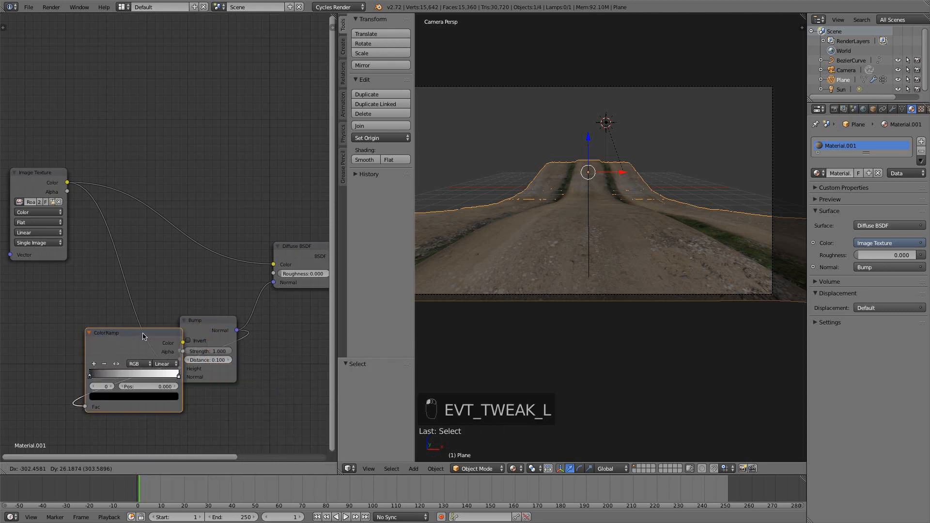
Rewire the nodes so the Image Texture's Color feeds the ColorRamp, the ramp feeds Bump Height, and Bump drives the Diffuse Normal; tidy their positions.
{"action": "left_click_drag", "start_coordinate": [237, 332], "coordinate": [234, 336]}
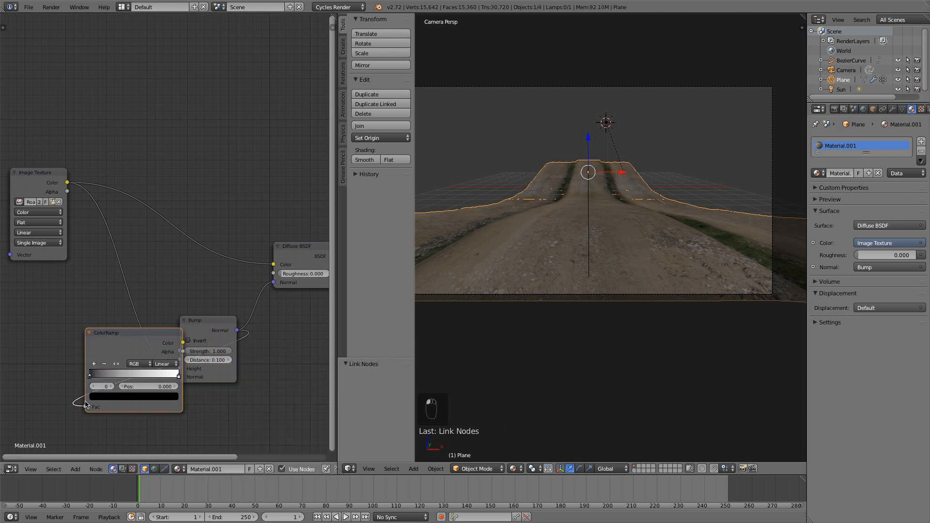
{"action": "left_click_drag", "start_coordinate": [85, 404], "coordinate": [81, 410]}
{"action": "left_click_drag", "start_coordinate": [142, 327], "coordinate": [133, 286]}
{"action": "middle_click_drag", "start_coordinate": [132, 283], "coordinate": [173, 266]}
{"action": "left_click_drag", "start_coordinate": [92, 167], "coordinate": [71, 173]}
Set the Bump node's strength to 0.3 and distance to 0.05, and move the ColorRamp's black stop to about 0.141.
{"action": "left_click_drag", "start_coordinate": [250, 309], "coordinate": [265, 303]}
{"action": "left_click", "coordinate": [269, 329]}
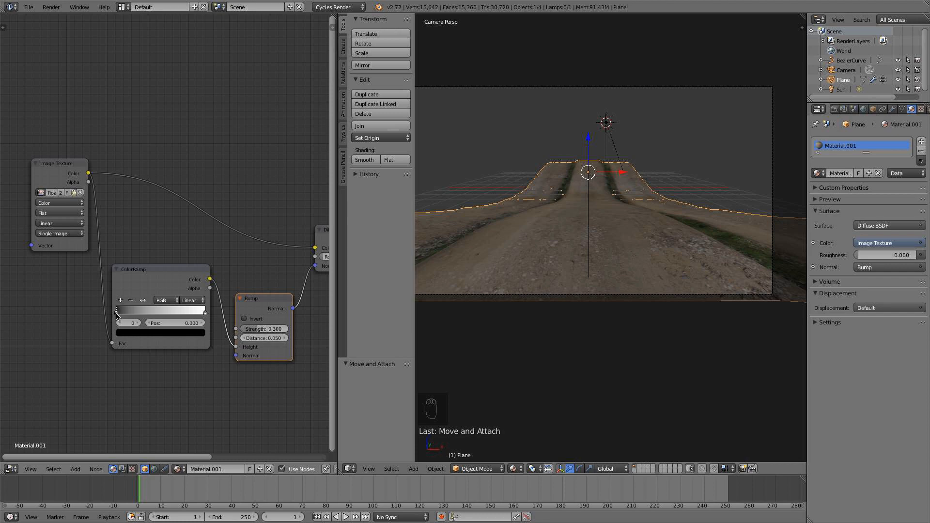
{"action": "left_click_drag", "start_coordinate": [130, 316], "coordinate": [130, 316]}
Preview the bumpy road with rendered shading in the camera view.
{"action": "scroll", "coordinate": [611, 223], "scroll_direction": "down", "scroll_amount": 2}
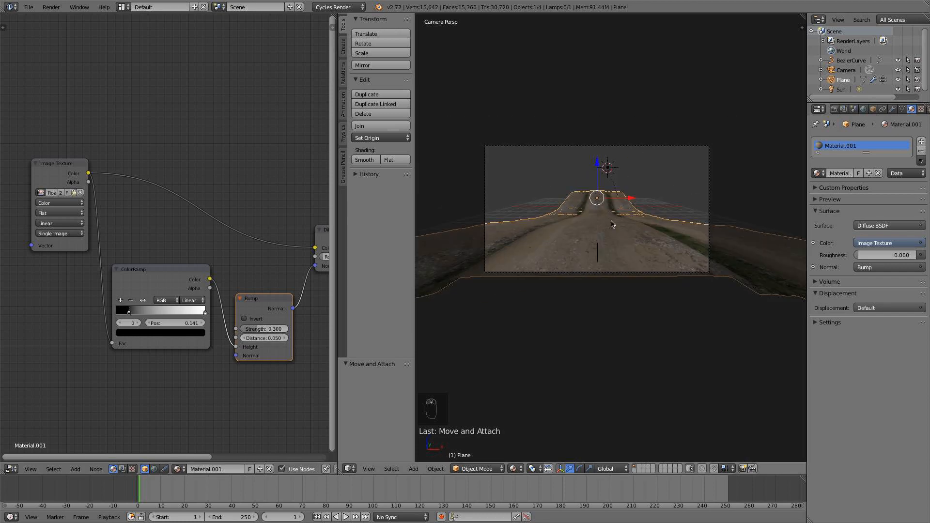
{"action": "mouse_move", "coordinate": [610, 223]}
{"action": "middle_mouse_down"}
{"action": "mouse_move", "coordinate": [609, 243]}
{"action": "mouse_move", "coordinate": [600, 232]}
{"action": "middle_mouse_up"}
{"action": "scroll", "coordinate": [600, 232], "scroll_direction": "down", "scroll_amount": 2}
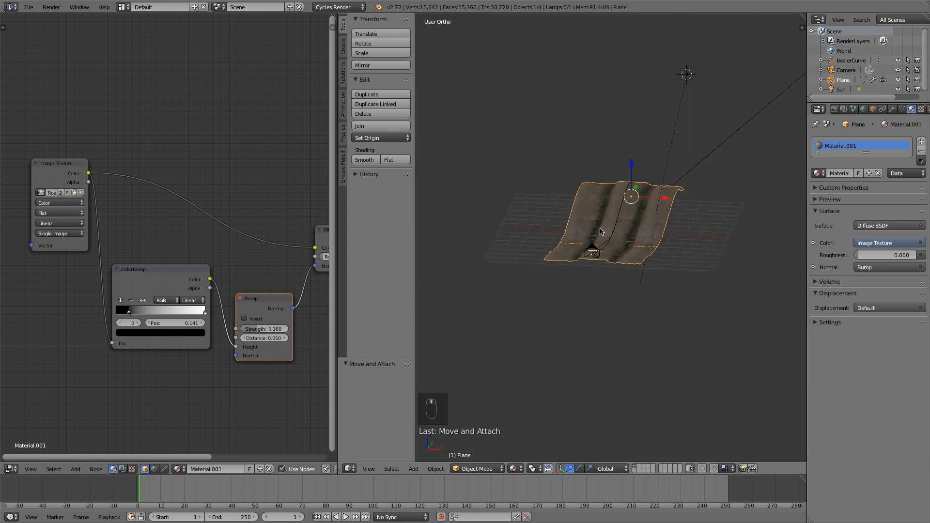
{"action": "key", "text": "KP_0"}
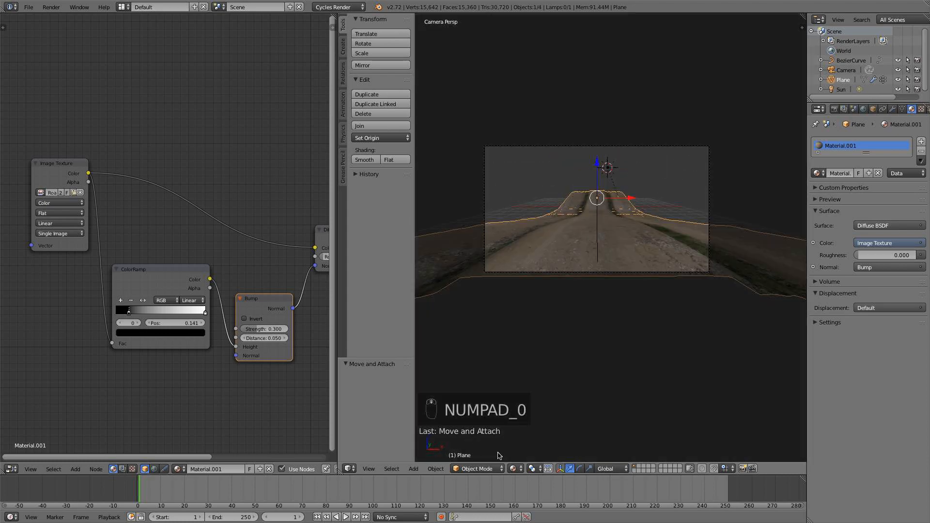
{"action": "left_click", "coordinate": [515, 468]}
{"action": "left_click", "coordinate": [533, 404]}
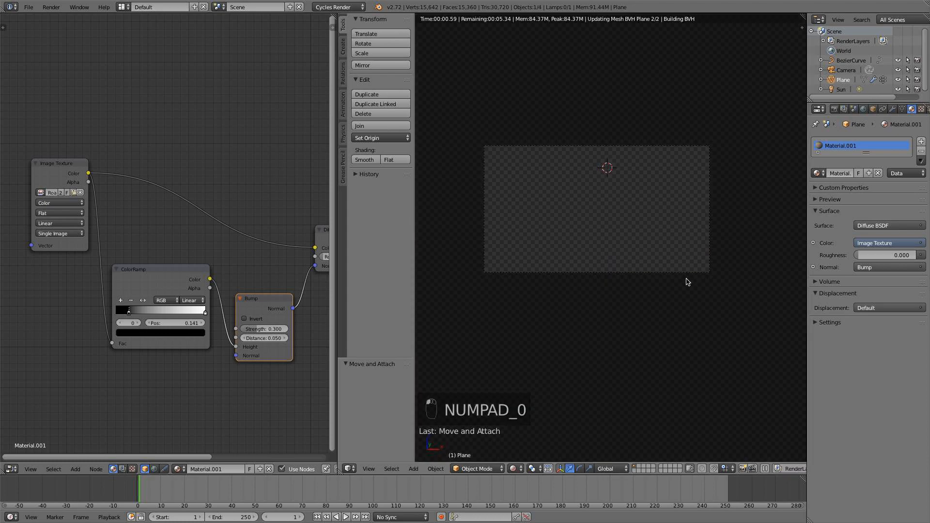
{"action": "scroll", "coordinate": [664, 270], "scroll_direction": "up", "scroll_amount": 4}
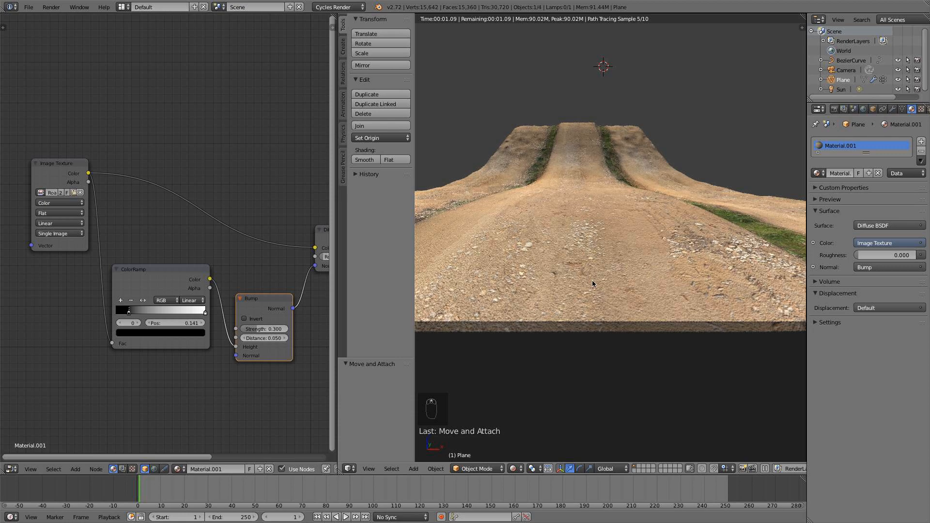
Tighten the ColorRamp's contrast against the rendered preview, with the black stop at about 0.309 and the white stop at about 0.936.
{"action": "left_click_drag", "start_coordinate": [129, 312], "coordinate": [137, 314]}
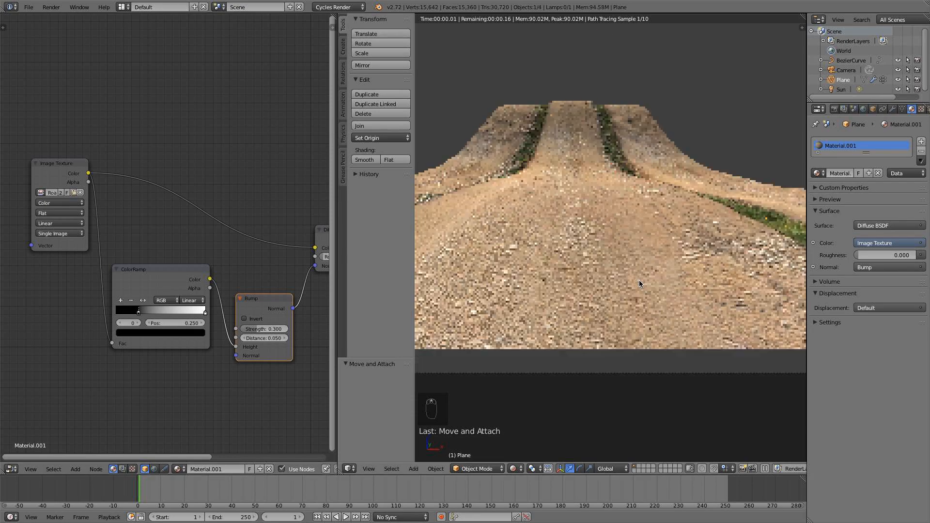
{"action": "scroll", "coordinate": [630, 276], "scroll_direction": "up", "scroll_amount": 3}
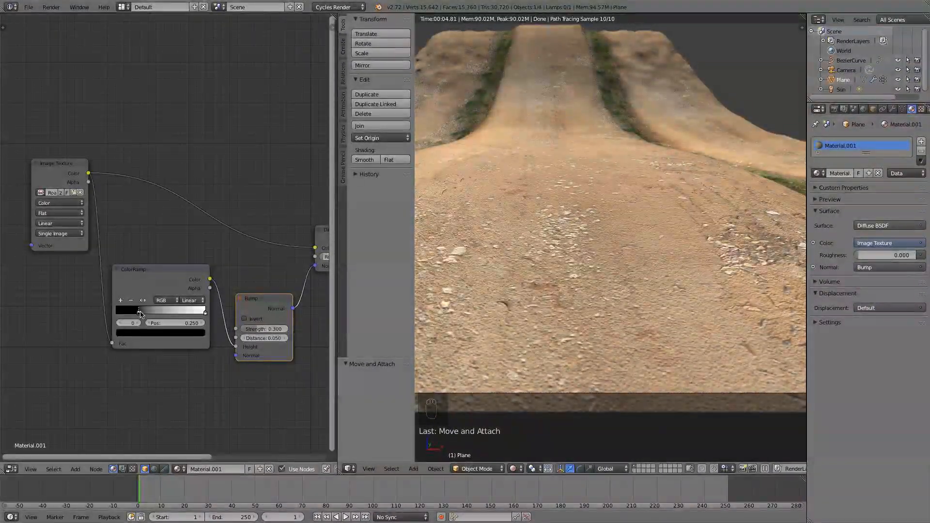
{"action": "left_click_drag", "start_coordinate": [139, 313], "coordinate": [148, 313]}
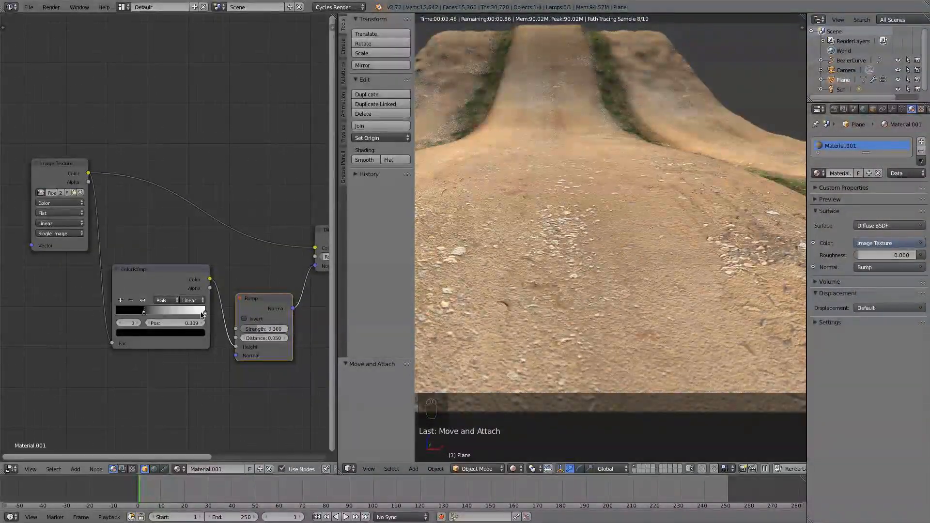
{"action": "left_click_drag", "start_coordinate": [204, 313], "coordinate": [199, 314]}
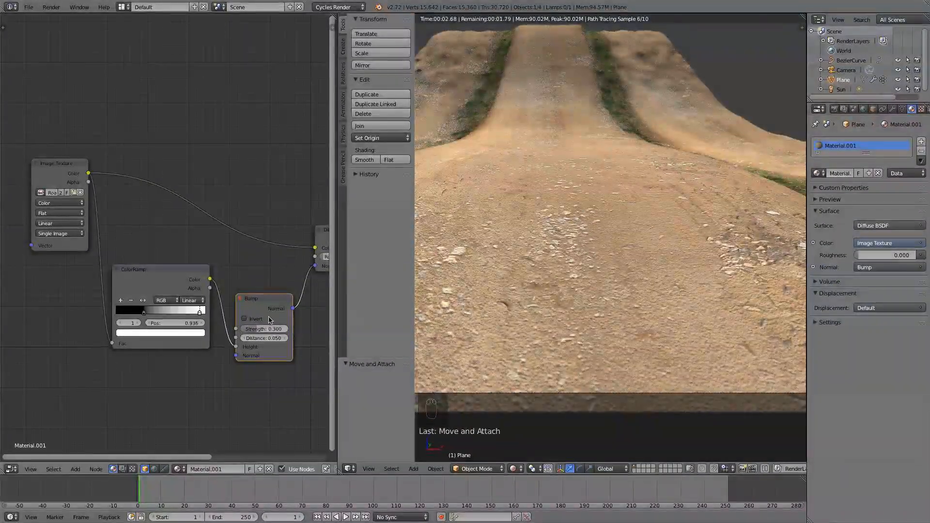
Return the viewport to solid shading in the camera view and set the Bump strength to 0.35.
{"action": "scroll", "coordinate": [520, 294], "scroll_direction": "down", "scroll_amount": 4}
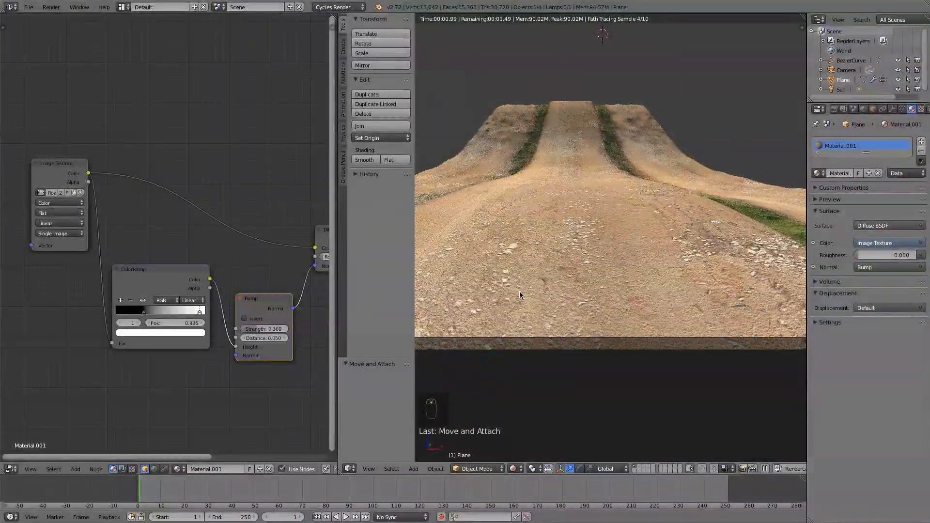
{"action": "key", "text": "KP_0"}
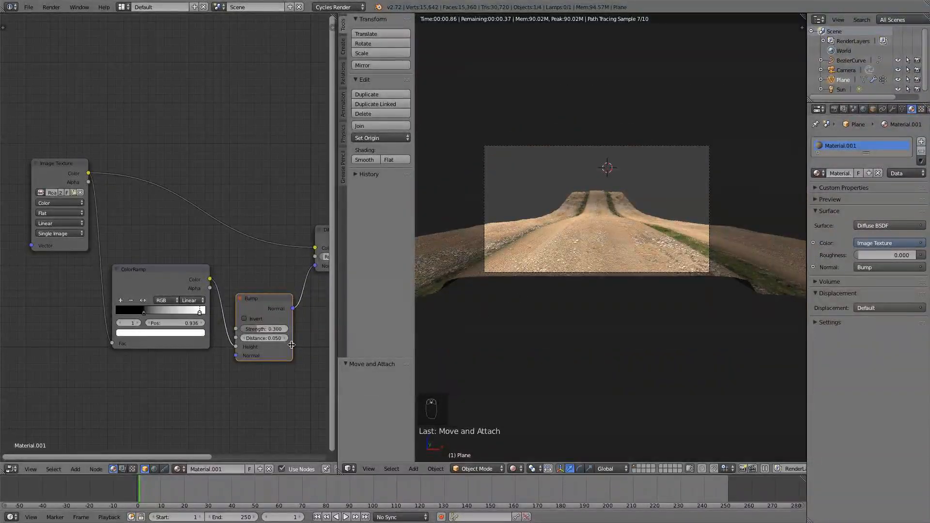
{"action": "left_click", "coordinate": [513, 469]}
{"action": "left_click", "coordinate": [533, 446]}
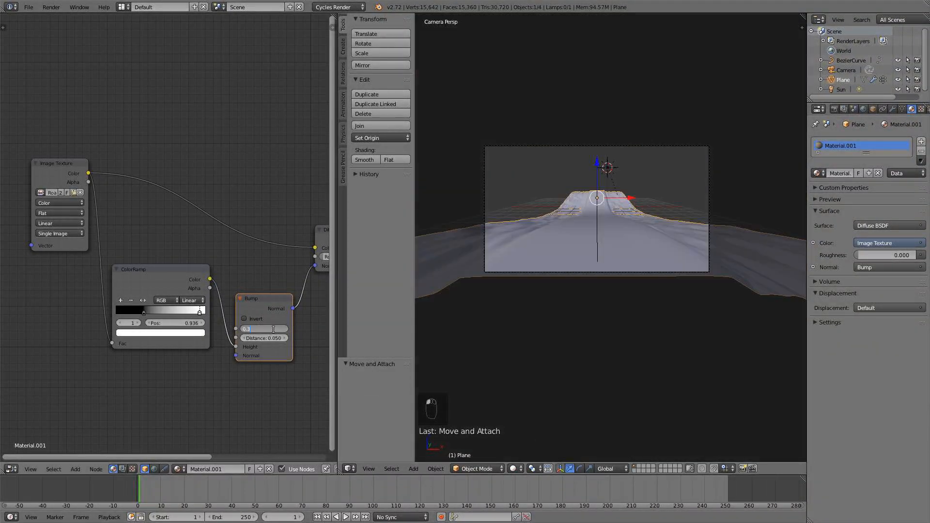
{"action": "scroll", "coordinate": [258, 276], "scroll_direction": "down", "scroll_amount": 1}
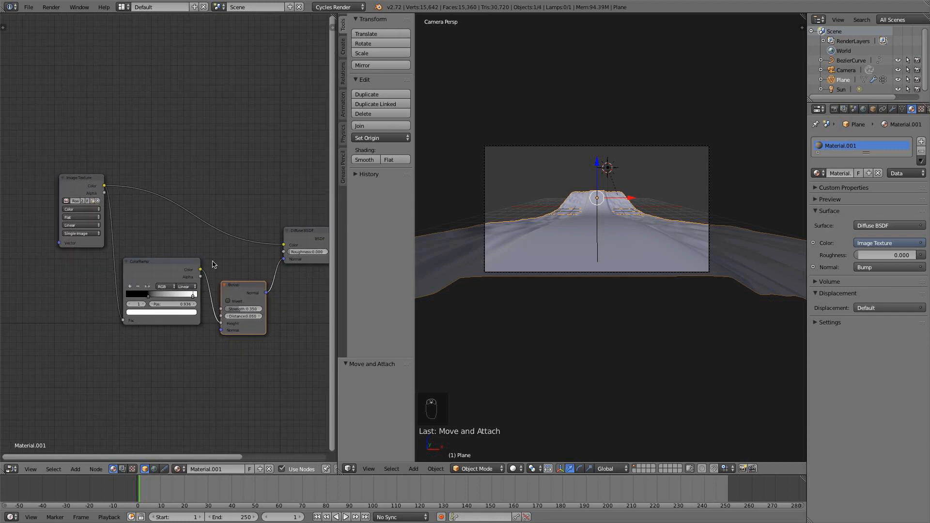
{"action": "left_click", "coordinate": [29, 6]}
View the terrain from the top and add a second material slot with a new material.
{"action": "key", "text": "KP_7"}
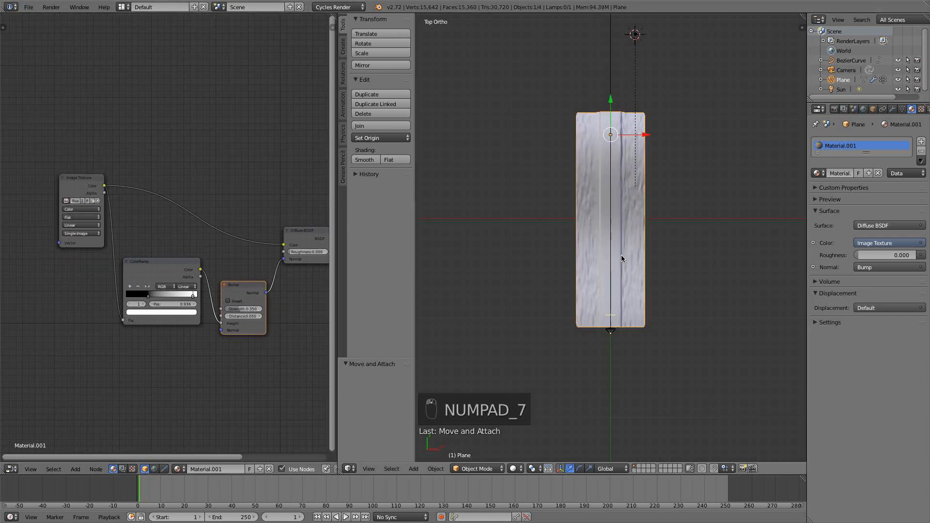
{"action": "scroll", "coordinate": [569, 225], "scroll_direction": "up", "scroll_amount": 5}
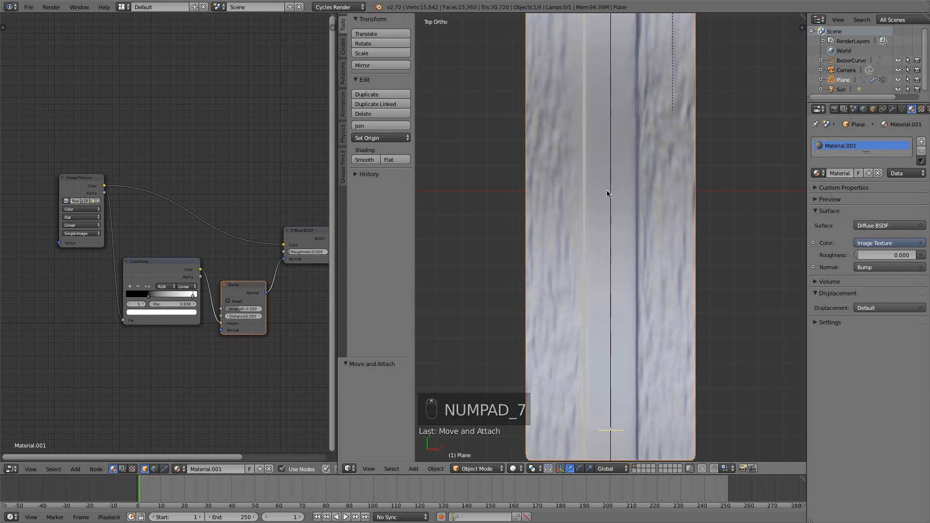
{"action": "scroll", "coordinate": [614, 266], "scroll_direction": "down", "scroll_amount": 3}
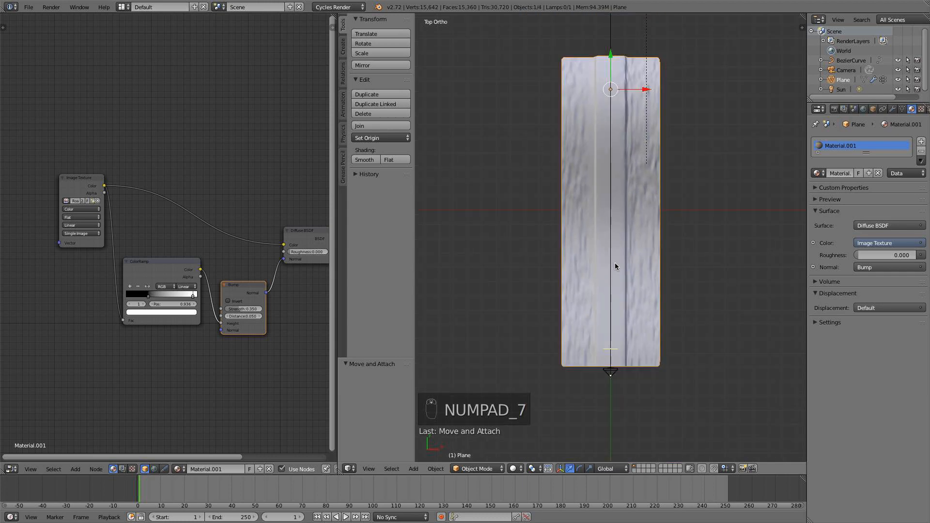
{"action": "left_click", "coordinate": [922, 142]}
{"action": "left_click", "coordinate": [855, 175]}
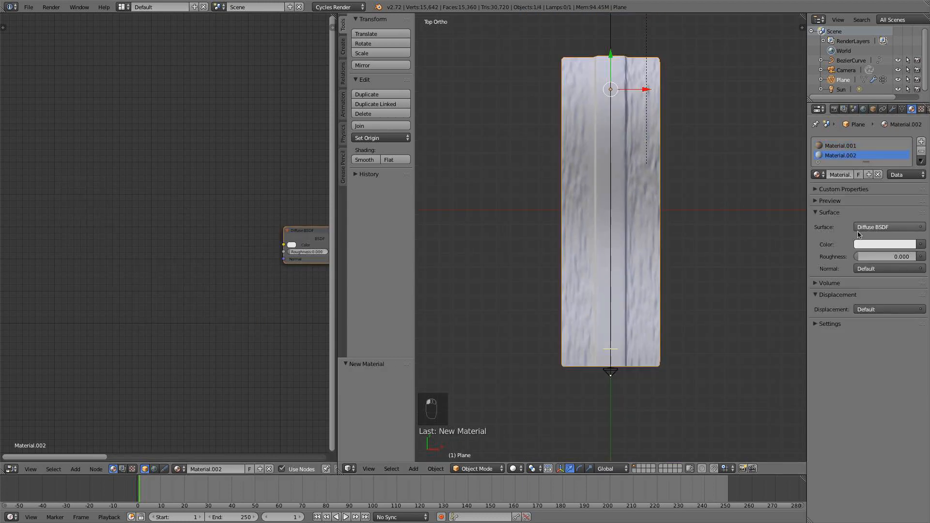
Add an Image Texture node to Material.002 and connect its Color output to the Diffuse BSDF's Color input.
{"action": "scroll", "coordinate": [216, 271], "scroll_direction": "down", "scroll_amount": 1}
{"action": "key", "text": "shift+a"}
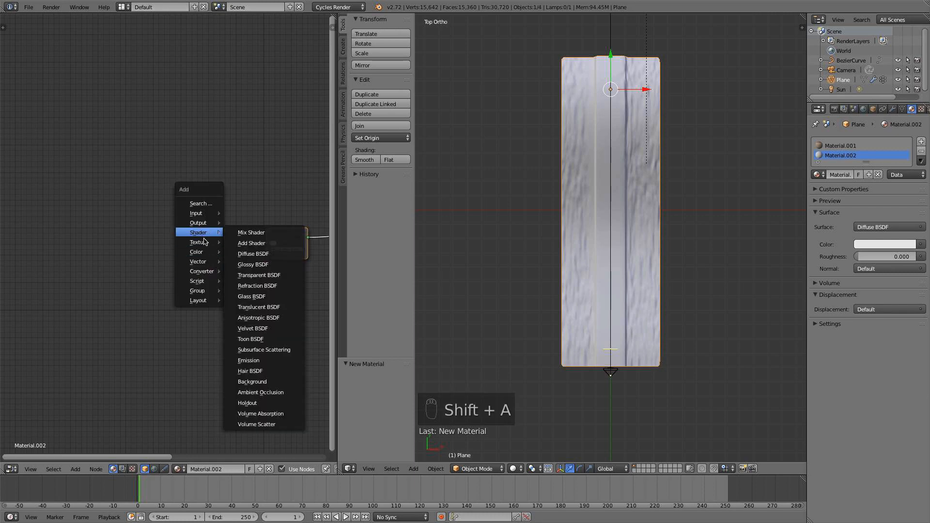
{"action": "left_click", "coordinate": [252, 241]}
{"action": "left_click", "coordinate": [198, 224]}
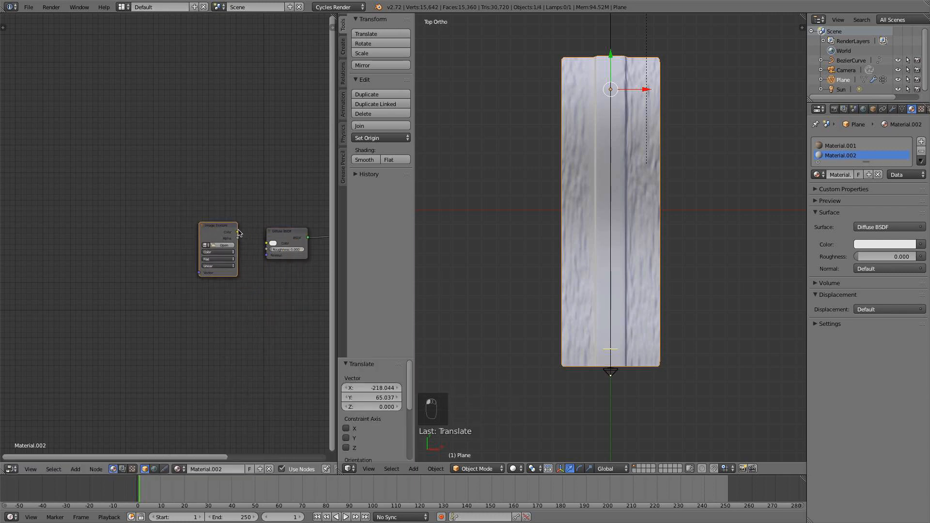
{"action": "left_click_drag", "start_coordinate": [238, 233], "coordinate": [270, 245]}
Load Moss0177_2_S.jpg from the Textures folder into the Image Texture node and reposition the node slightly beside the Diffuse BSDF.
{"action": "left_click", "coordinate": [225, 246]}
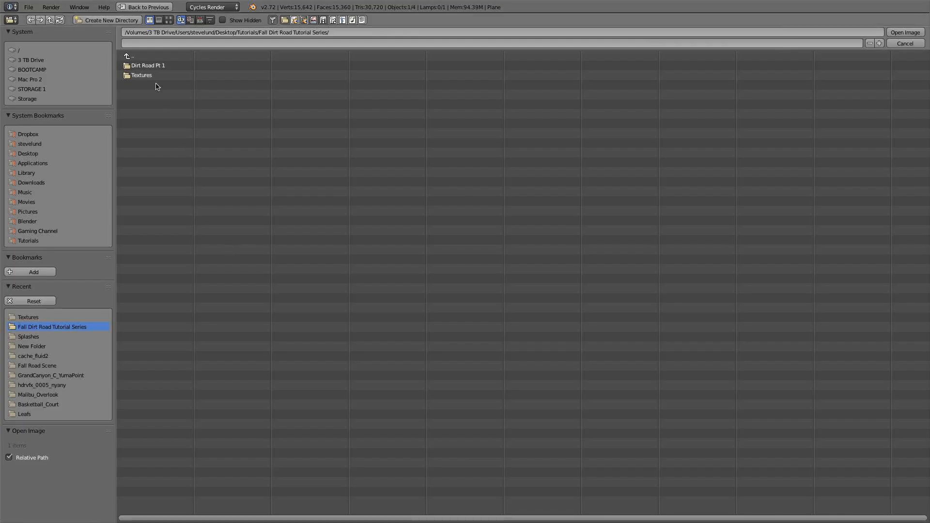
{"action": "left_click", "coordinate": [143, 76]}
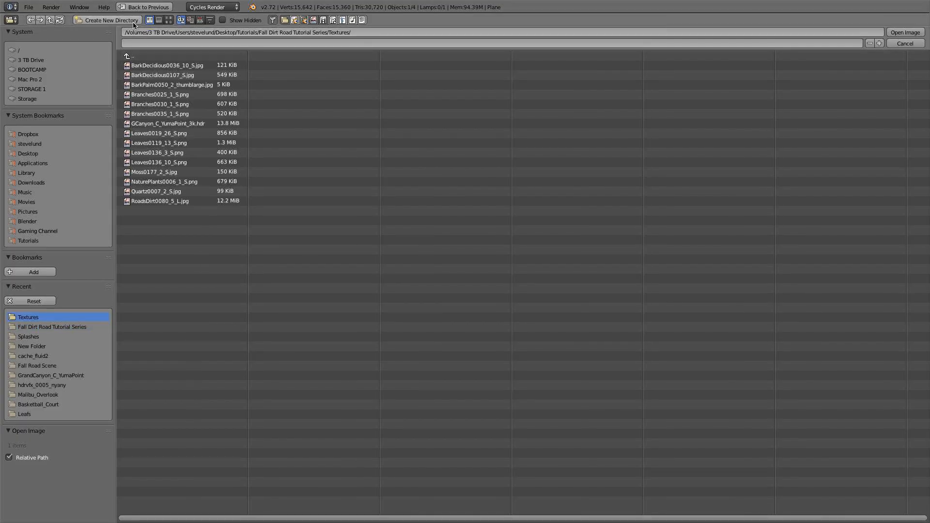
{"action": "left_click", "coordinate": [169, 20]}
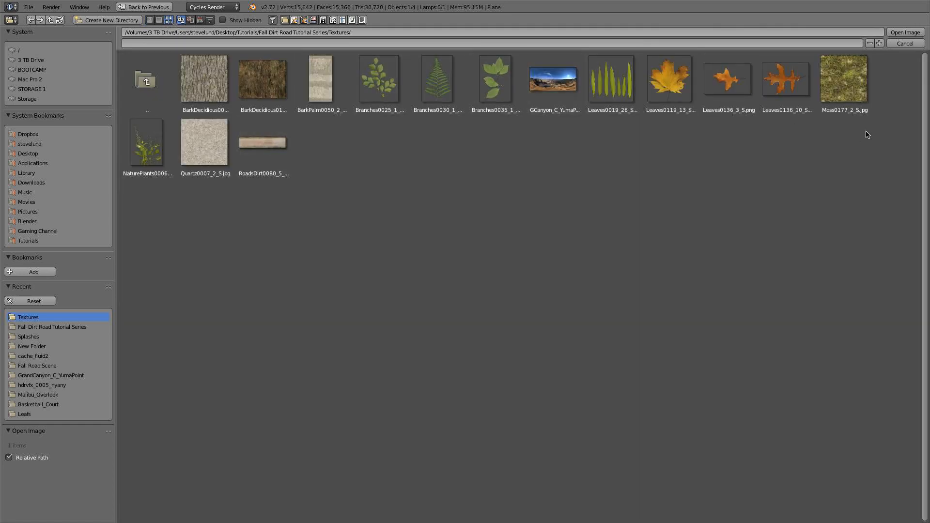
{"action": "double_click", "coordinate": [832, 91]}
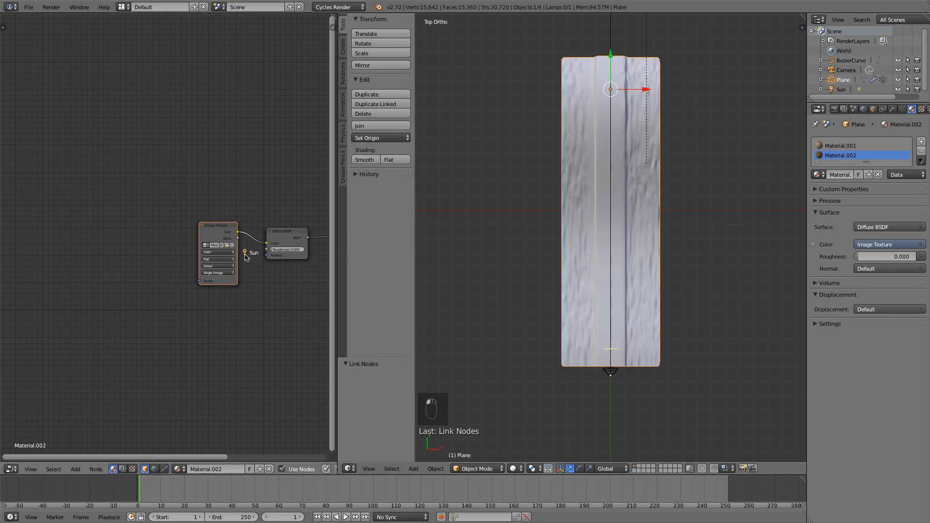
{"action": "scroll", "coordinate": [256, 234], "scroll_direction": "up", "scroll_amount": 4}
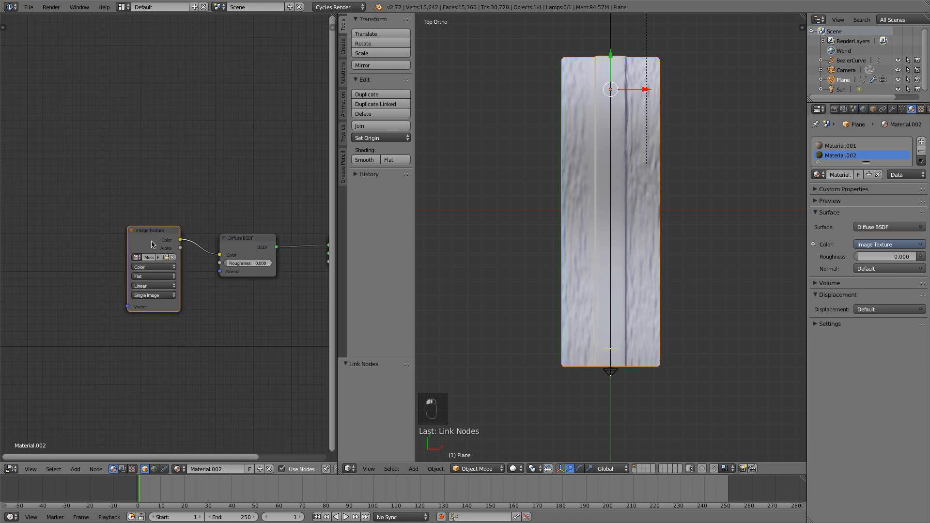
{"action": "scroll", "coordinate": [624, 270], "scroll_direction": "up", "scroll_amount": 3}
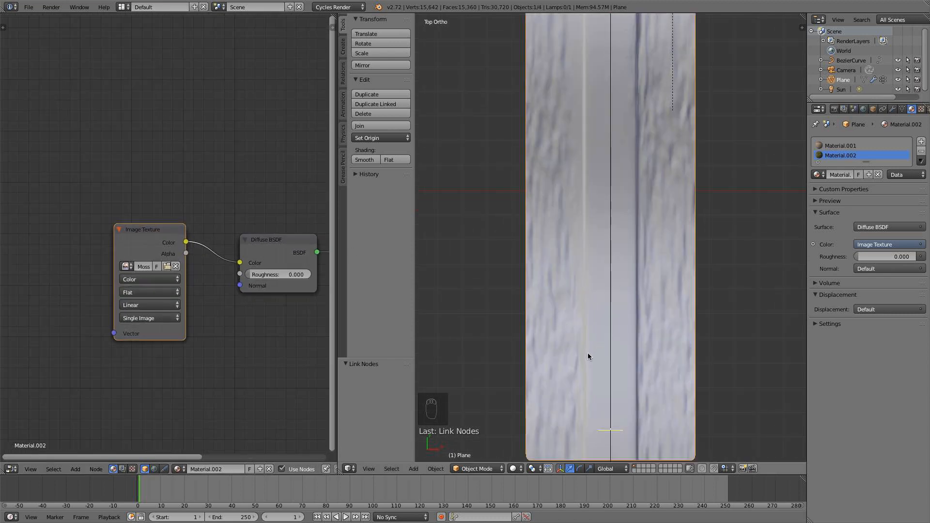
{"action": "left_click_drag", "start_coordinate": [179, 257], "coordinate": [189, 267]}
In Edit Mode from the top view, clear the selection and select one lengthwise edge loop on each side of the road.
{"action": "scroll", "coordinate": [588, 334], "scroll_direction": "down", "scroll_amount": 3}
{"action": "middle_click_drag", "start_coordinate": [588, 335], "coordinate": [610, 297]}
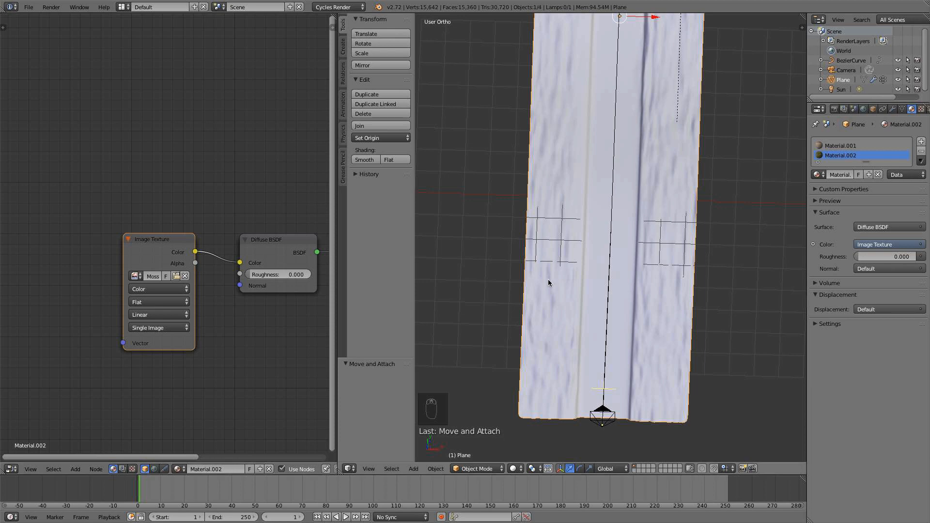
{"action": "key", "text": "KP_7"}
{"action": "key", "text": "Tab"}
{"action": "key", "text": "a"}
{"action": "key", "text": "a"}
{"action": "key", "text": "a"}
{"action": "key", "text": "a"}
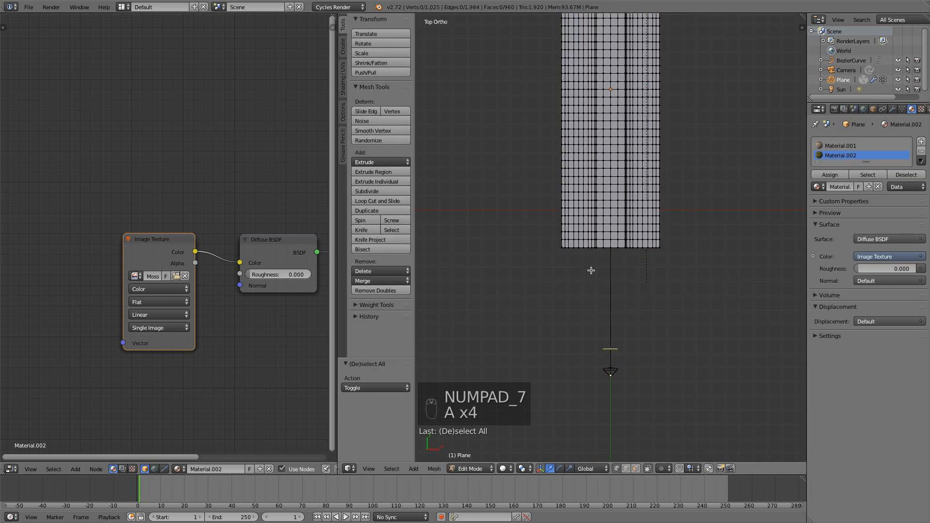
{"action": "right_click", "coordinate": [579, 236], "text": "alt"}
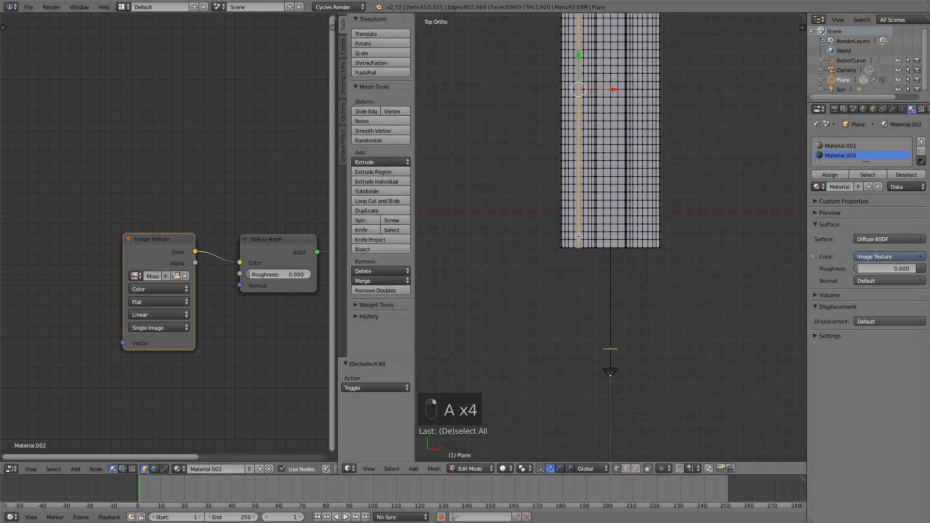
{"action": "scroll", "coordinate": [588, 251], "scroll_direction": "up", "scroll_amount": 4}
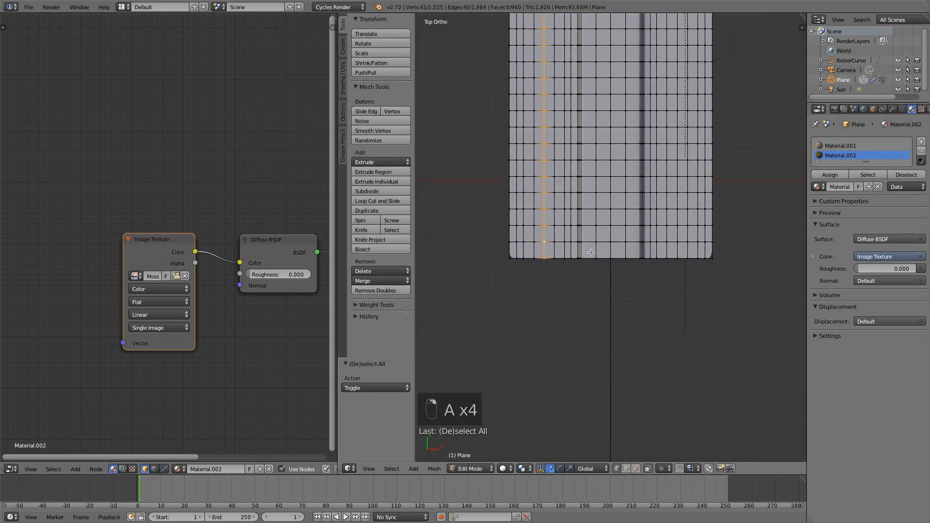
{"action": "right_click", "coordinate": [679, 235], "text": "alt+shift"}
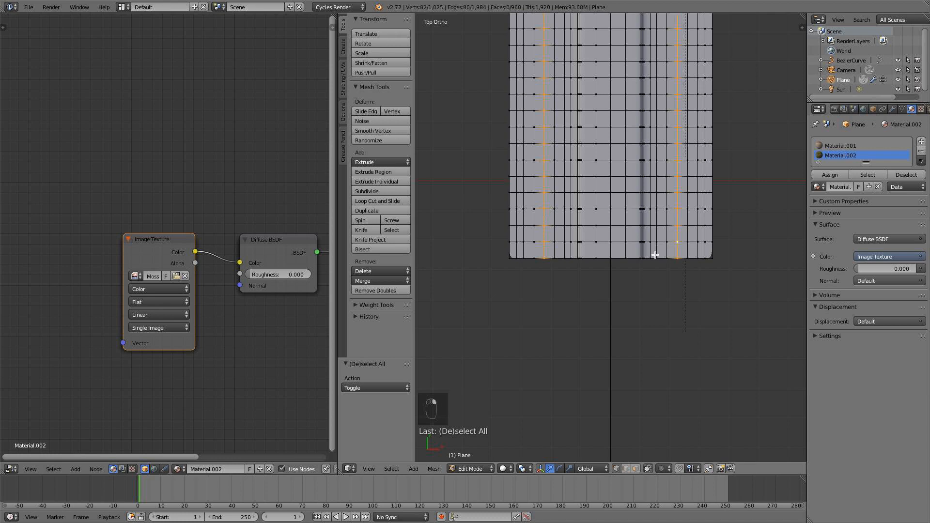
Grow the selection until it covers all the side ground up to both edges of the road.
{"action": "key", "text": "ctrl+KP_Add"}
{"action": "key", "text": "ctrl+KP_Add"}
{"action": "key", "text": "ctrl+KP_Add"}
{"action": "key", "text": "ctrl+KP_Add"}
{"action": "key", "text": "ctrl+KP_Add"}
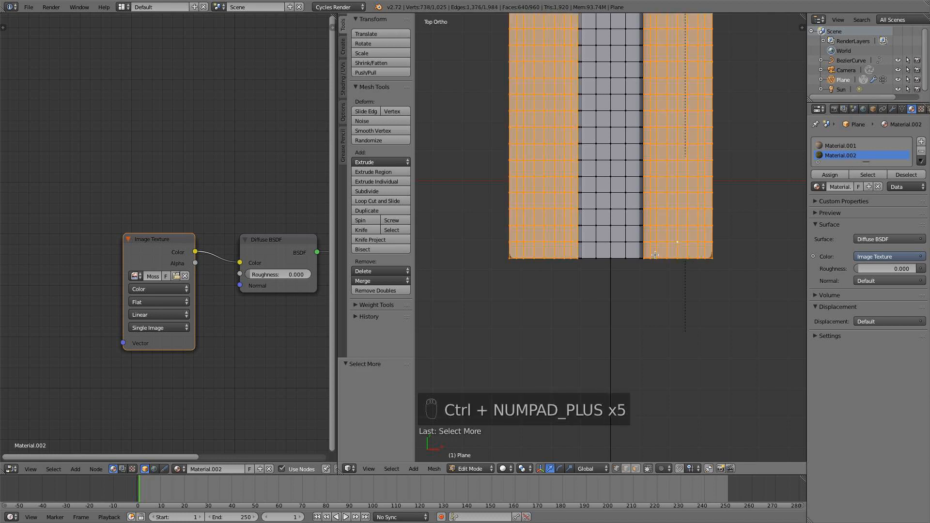
Check the selected side ground from an angle, assign Material.002 to it, and clear the selection.
{"action": "middle_click_drag", "start_coordinate": [655, 255], "coordinate": [677, 233]}
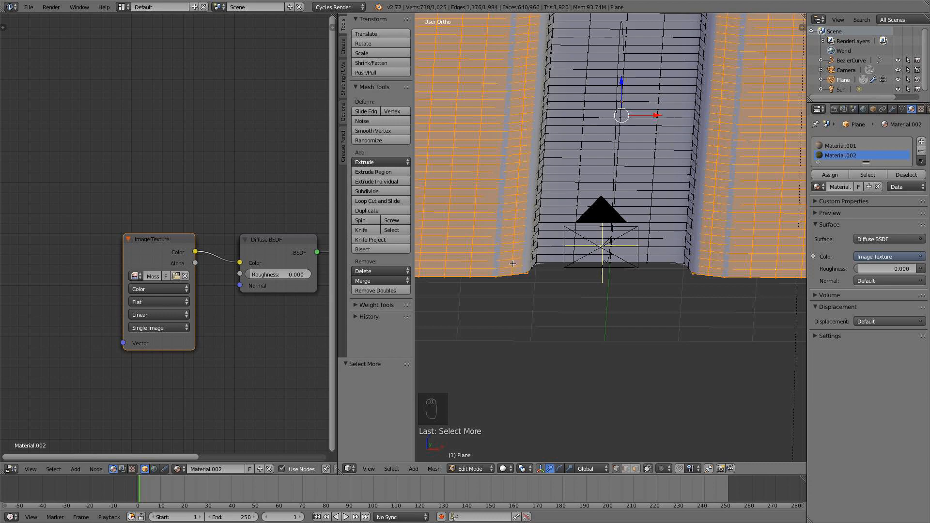
{"action": "scroll", "coordinate": [557, 171], "scroll_direction": "down", "scroll_amount": 4}
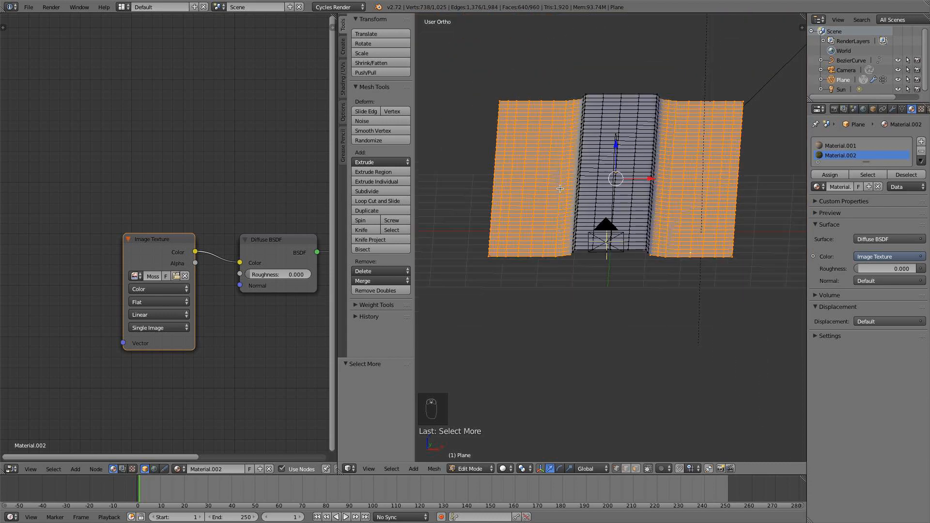
{"action": "middle_click_drag", "start_coordinate": [558, 171], "coordinate": [583, 240]}
{"action": "scroll", "coordinate": [643, 226], "scroll_direction": "down", "scroll_amount": 6}
{"action": "key", "text": "KP_7"}
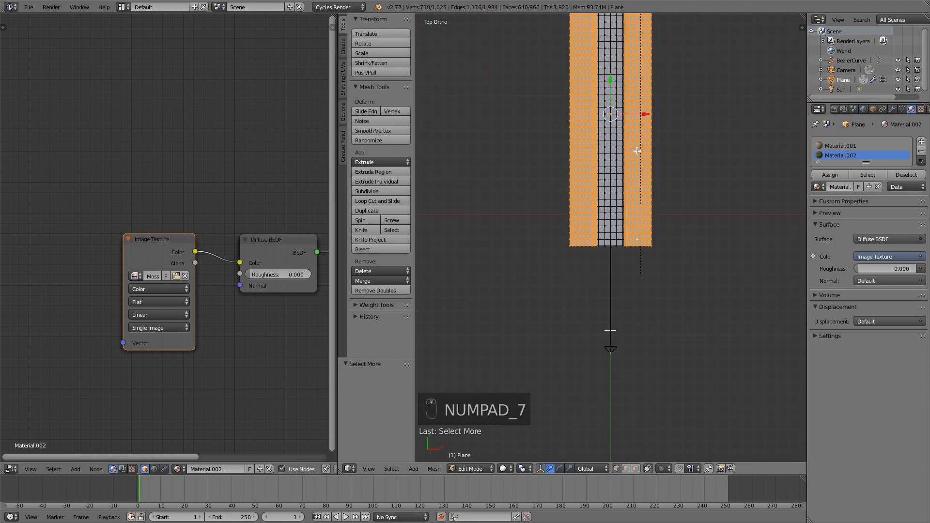
{"action": "middle_click_drag", "start_coordinate": [637, 150], "coordinate": [648, 245], "text": "shift"}
{"action": "left_click", "coordinate": [840, 175]}
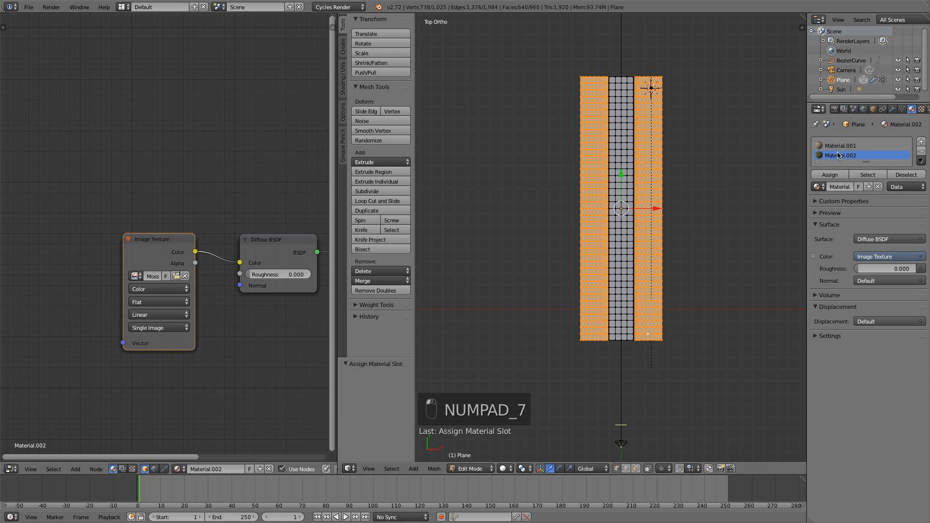
{"action": "left_click", "coordinate": [832, 175]}
{"action": "key", "text": "a"}
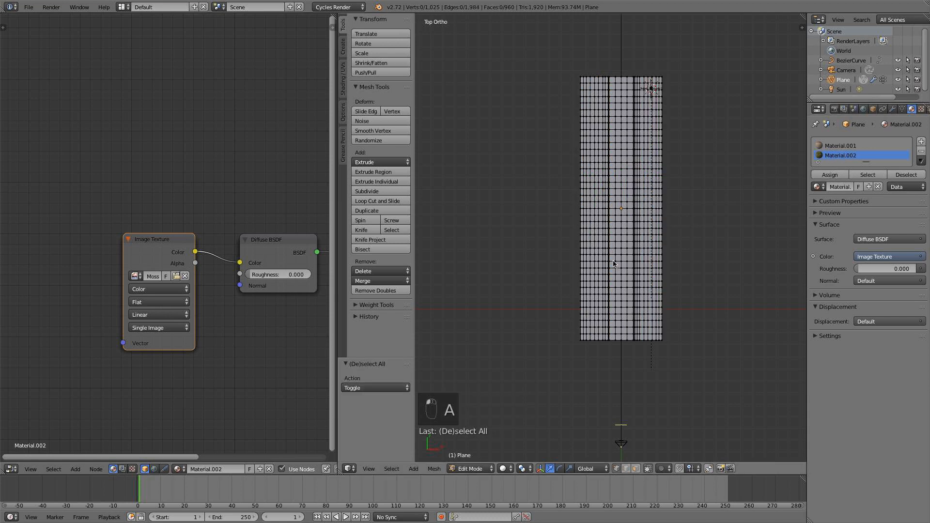
Leave Edit Mode and preview the moss and road materials with rendered shading from the top view.
{"action": "key", "text": "Tab"}
{"action": "left_click", "coordinate": [518, 472]}
{"action": "left_click", "coordinate": [535, 415]}
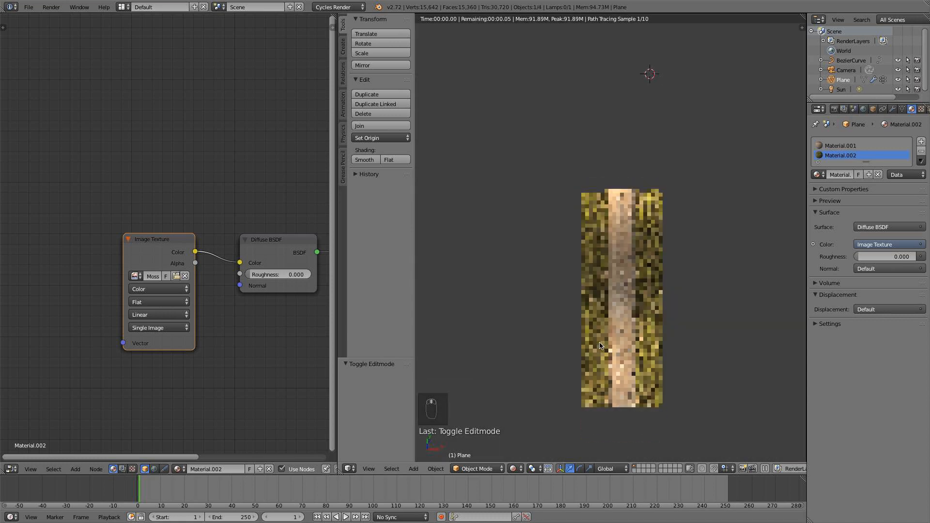
{"action": "key", "text": "KP_0"}
{"action": "key", "text": "KP_7"}
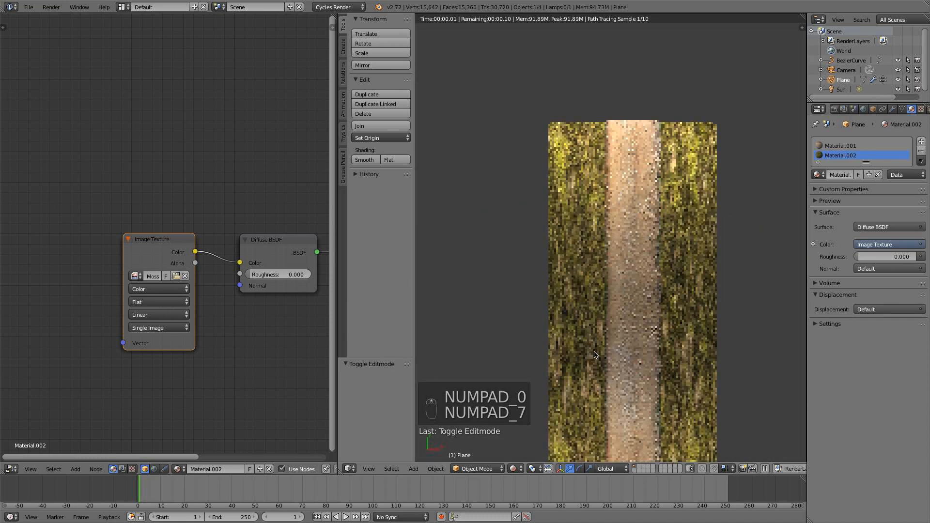
{"action": "scroll", "coordinate": [627, 374], "scroll_direction": "up", "scroll_amount": 5}
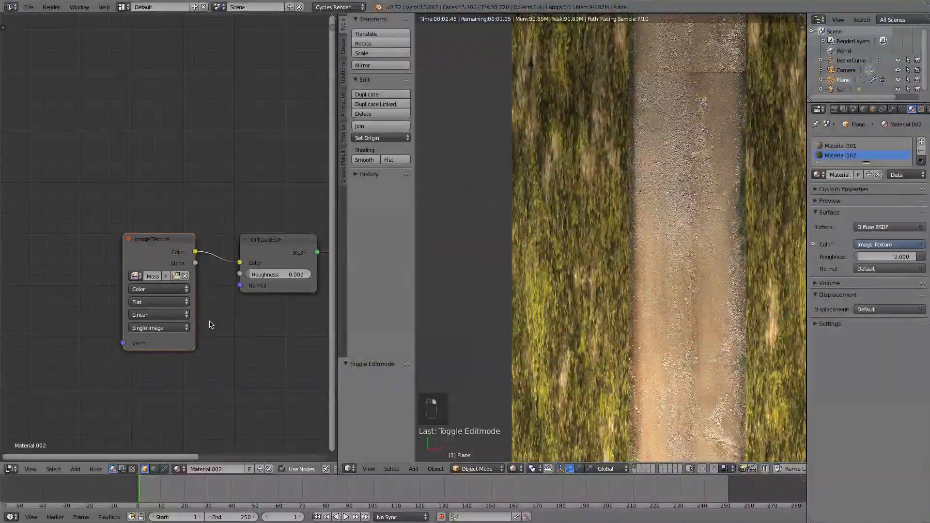
Add a Texture Coordinate node and a Mapping node ahead of the moss Image Texture node.
{"action": "scroll", "coordinate": [211, 322], "scroll_direction": "down", "scroll_amount": 2}
{"action": "middle_click_drag", "start_coordinate": [214, 322], "coordinate": [280, 317]}
{"action": "key", "text": "shift+a"}
{"action": "mouse_move", "coordinate": [145, 260]}
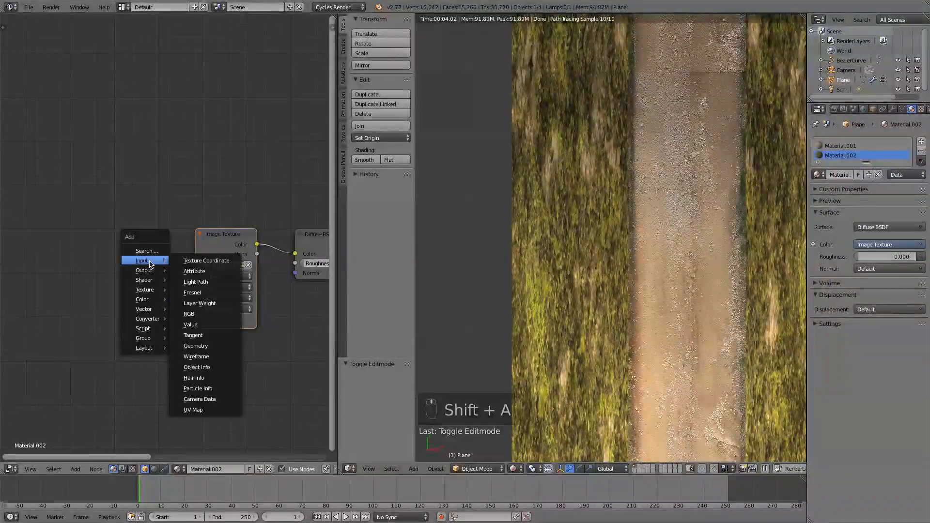
{"action": "left_click", "coordinate": [190, 261]}
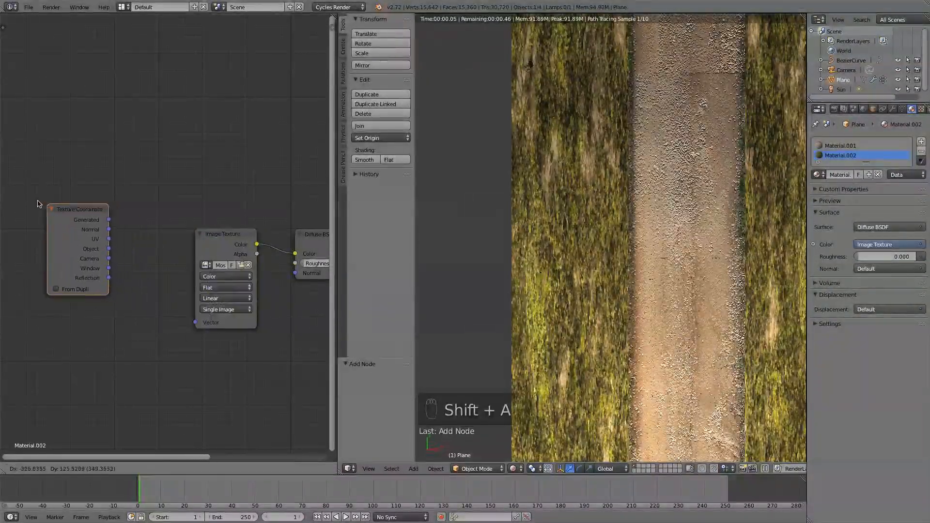
{"action": "left_click", "coordinate": [50, 218]}
{"action": "key", "text": "shift+a"}
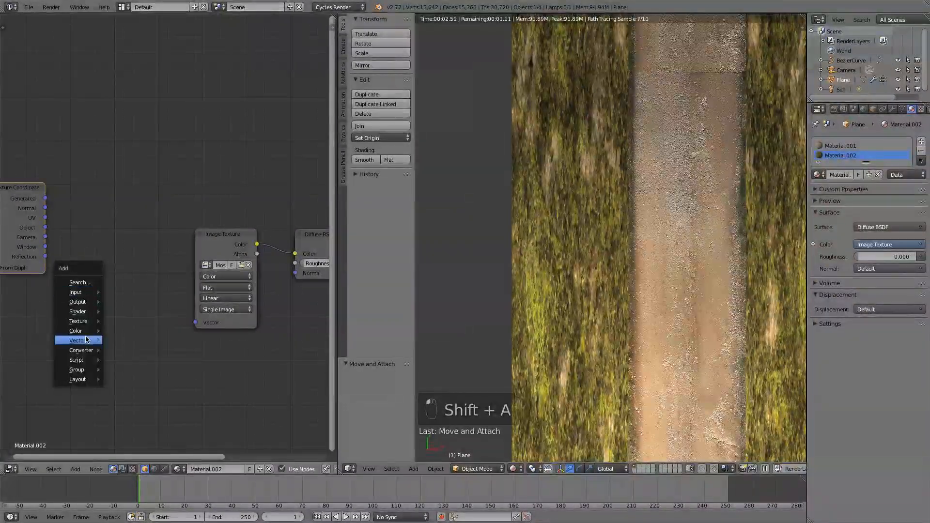
{"action": "mouse_move", "coordinate": [80, 340]}
{"action": "left_click", "coordinate": [121, 343]}
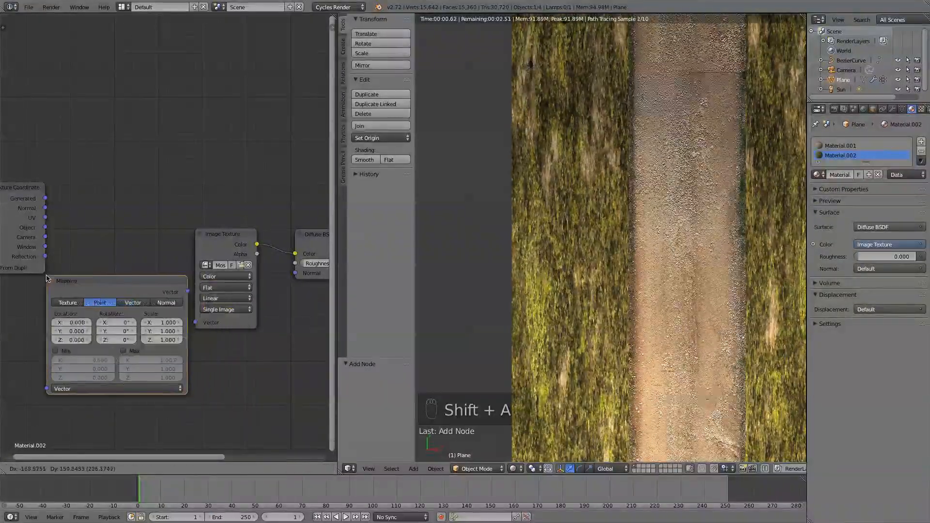
{"action": "left_click", "coordinate": [38, 262]}
Link the UV coordinates through the Mapping node to the moss Image Texture's Vector input, arranging the nodes in order.
{"action": "middle_click_drag", "start_coordinate": [106, 231], "coordinate": [257, 192]}
{"action": "left_click_drag", "start_coordinate": [167, 189], "coordinate": [197, 348]}
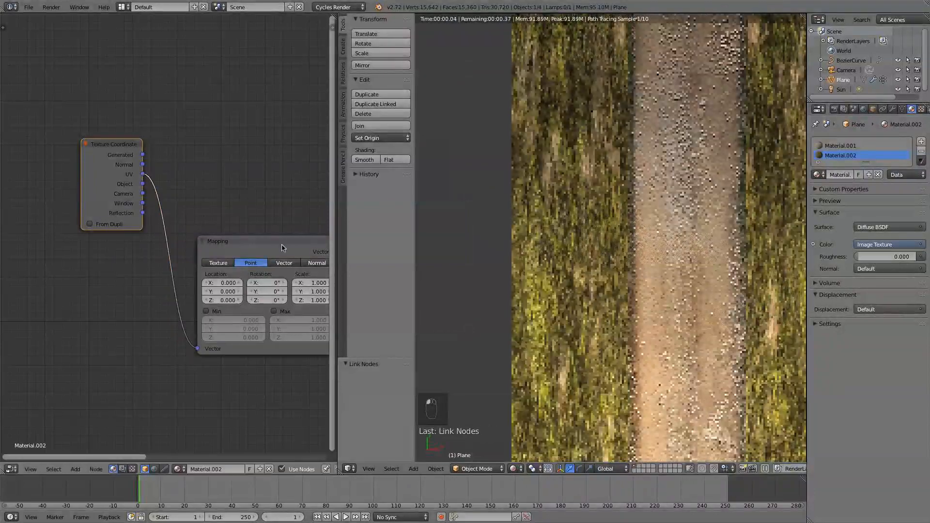
{"action": "left_click_drag", "start_coordinate": [292, 269], "coordinate": [238, 239]}
{"action": "middle_click_drag", "start_coordinate": [238, 239], "coordinate": [148, 237]}
{"action": "left_click_drag", "start_coordinate": [195, 220], "coordinate": [262, 288]}
{"action": "scroll", "coordinate": [238, 319], "scroll_direction": "up", "scroll_amount": 2}
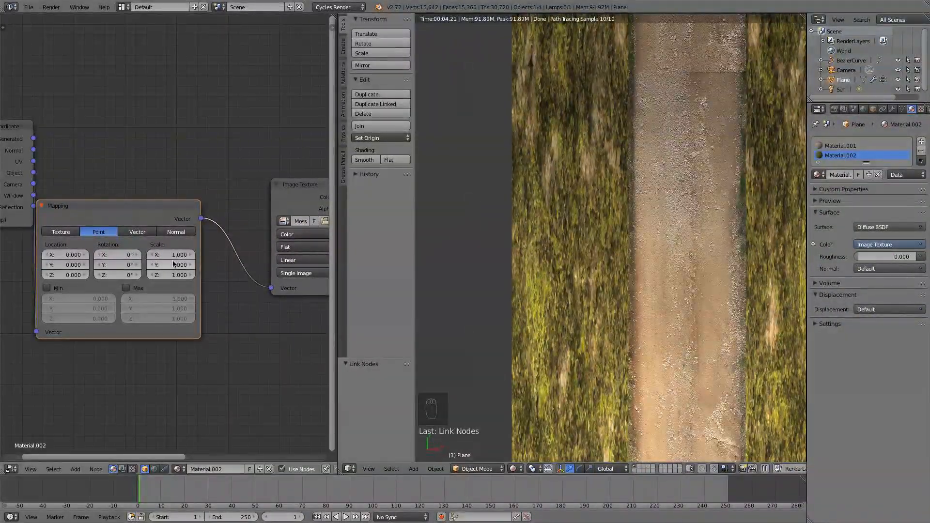
Set the Mapping node's X scale to 4.2 and inspect the moss beside the road up close in the camera view.
{"action": "mouse_move", "coordinate": [179, 265]}
{"action": "left_mouse_down"}
{"action": "mouse_move", "coordinate": [204, 265]}
{"action": "mouse_move", "coordinate": [172, 266]}
{"action": "left_mouse_up"}
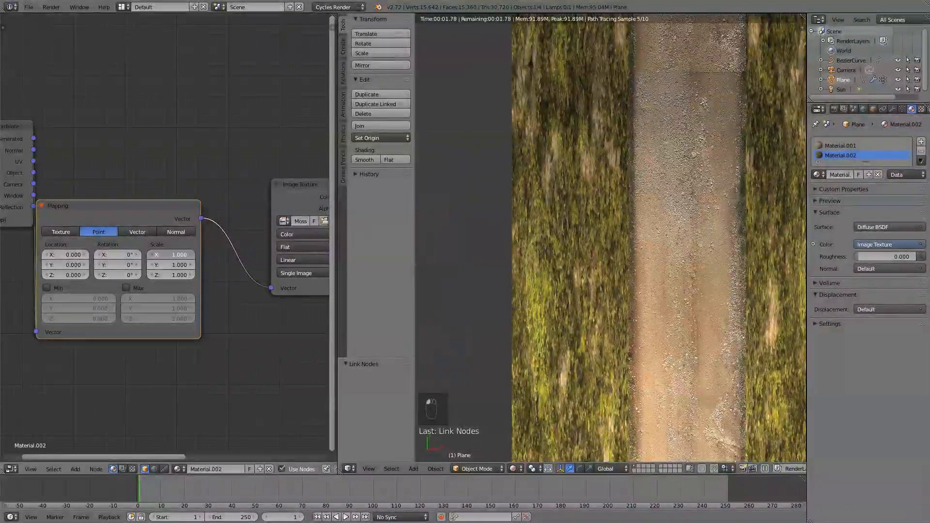
{"action": "left_click_drag", "start_coordinate": [179, 255], "coordinate": [203, 255]}
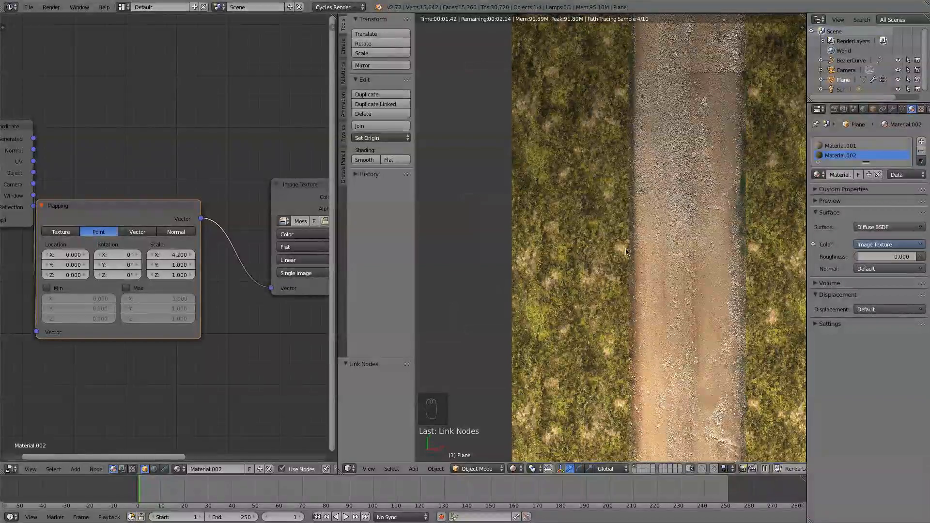
{"action": "key", "text": "KP_0"}
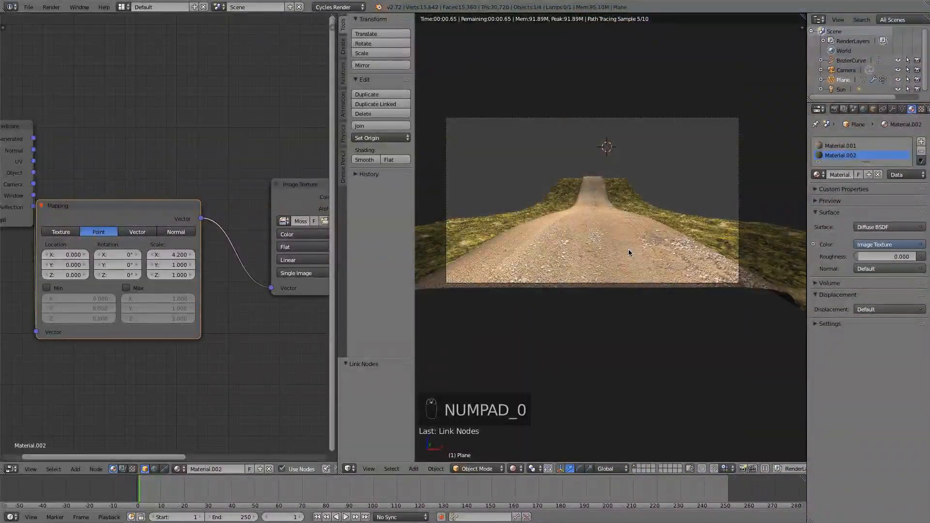
{"action": "scroll", "coordinate": [629, 253], "scroll_direction": "up", "scroll_amount": 3}
{"action": "middle_click_drag", "start_coordinate": [478, 270], "coordinate": [639, 260], "text": "shift"}
{"action": "scroll", "coordinate": [639, 260], "scroll_direction": "up", "scroll_amount": 2}
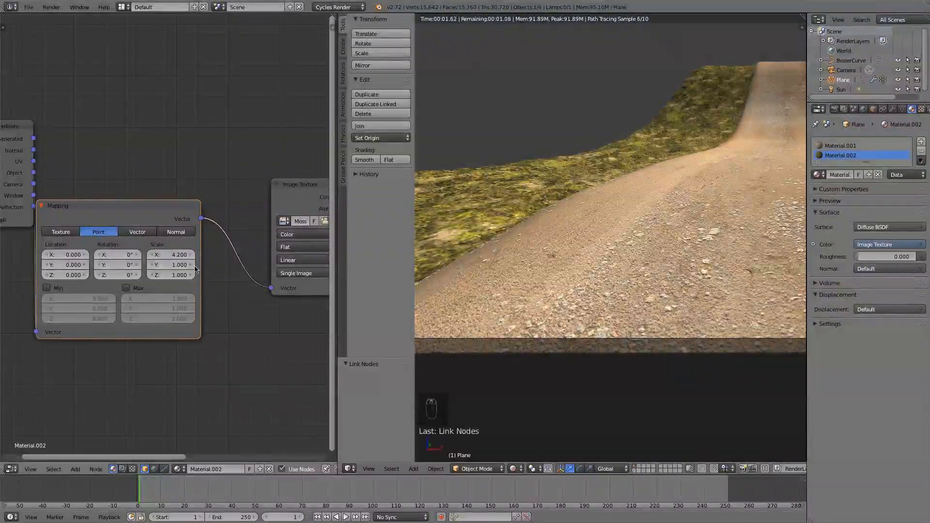
Set the moss Mapping node's scale to 1.5 in Y and 5 in X.
{"action": "left_click", "coordinate": [177, 262]}
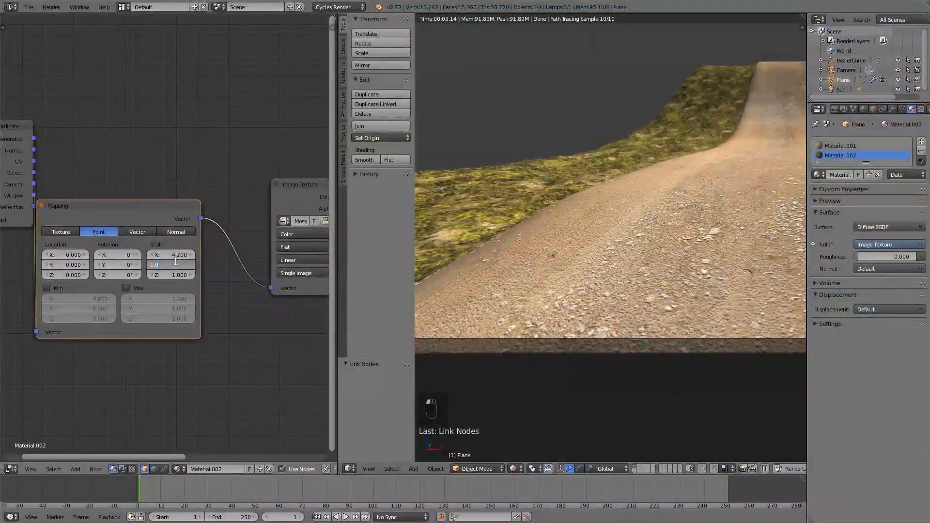
{"action": "type", "text": "1.5"}
{"action": "key", "text": "Return"}
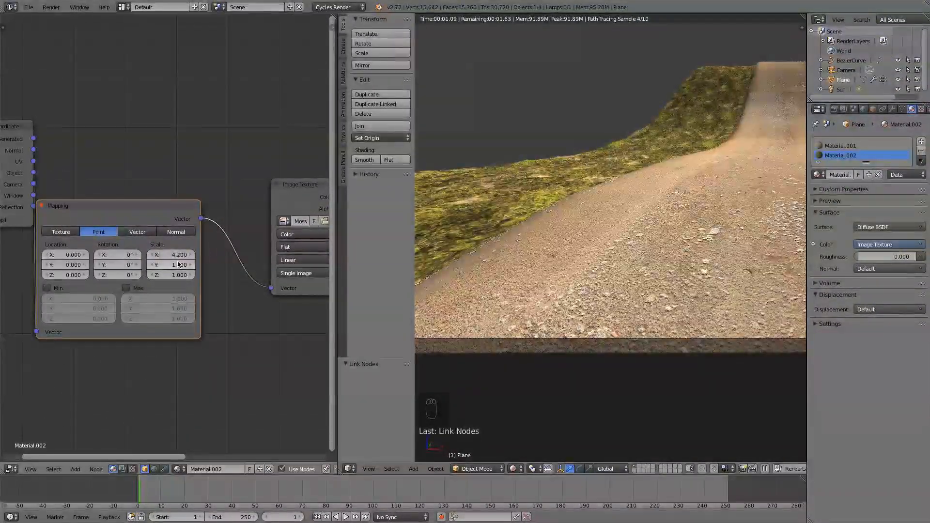
{"action": "left_click", "coordinate": [176, 255]}
{"action": "type", "text": "5"}
{"action": "key", "text": "Return"}
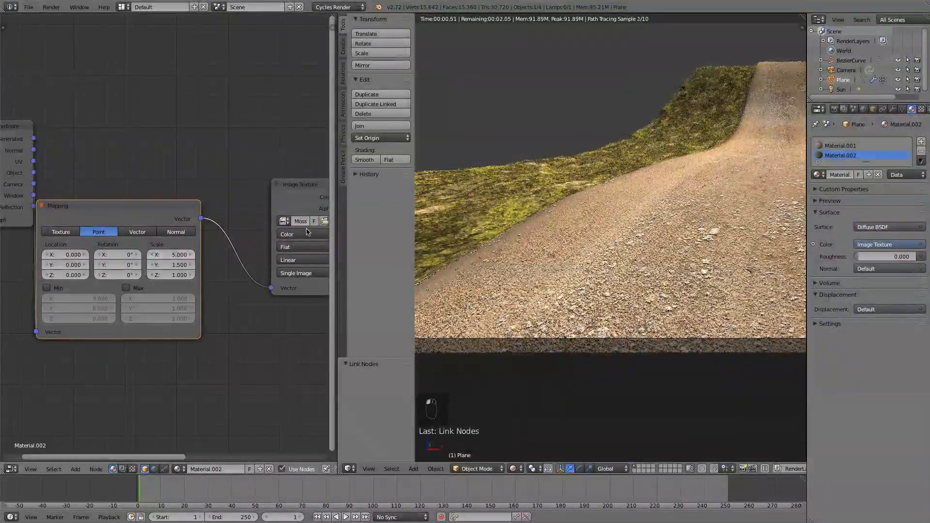
Set the moss Mapping node's X scale to 6 and check the moss on both sides of the road in the rendered camera view.
{"action": "left_click", "coordinate": [176, 255]}
{"action": "type", "text": "6"}
{"action": "key", "text": "Return"}
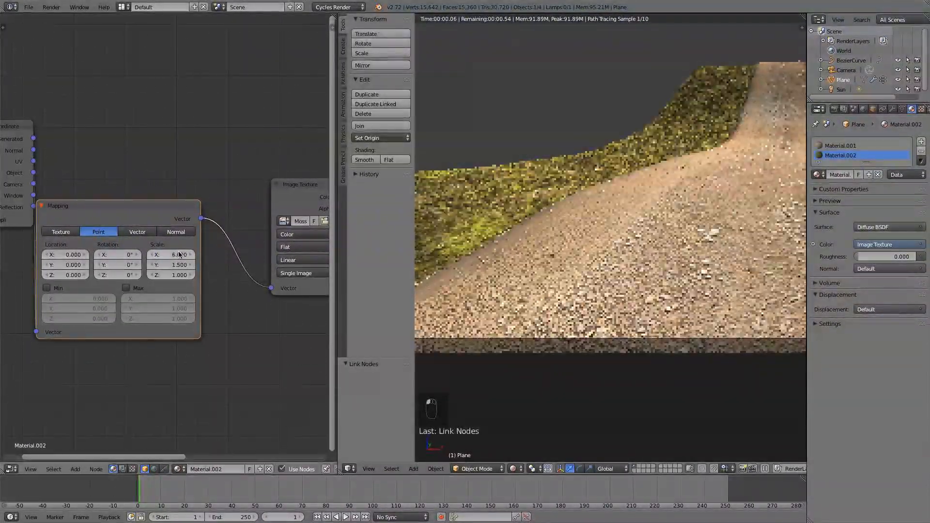
{"action": "scroll", "coordinate": [715, 224], "scroll_direction": "down", "scroll_amount": 1}
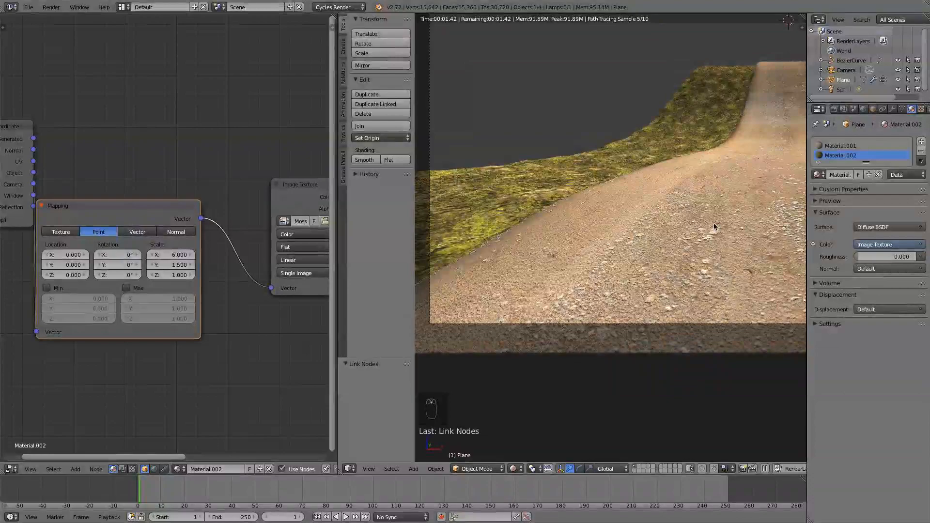
{"action": "scroll", "coordinate": [714, 224], "scroll_direction": "down", "scroll_amount": 3}
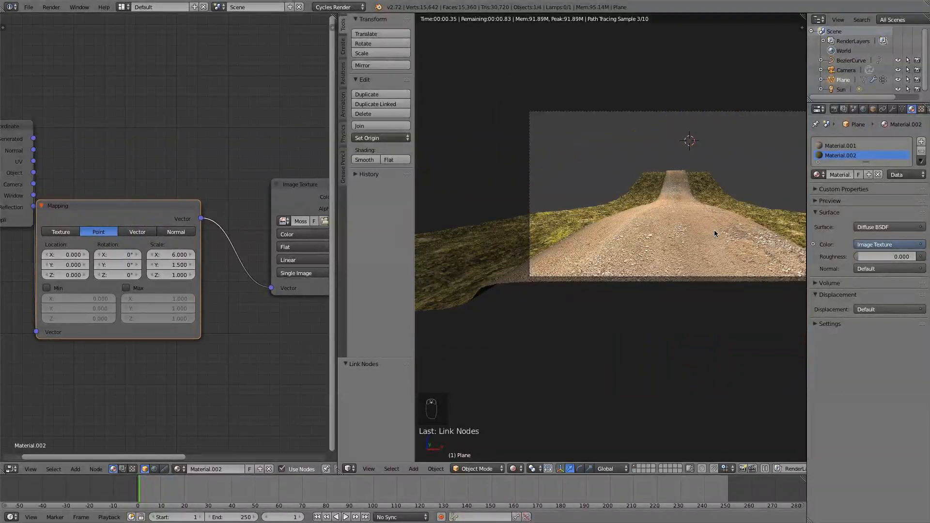
{"action": "scroll", "coordinate": [645, 215], "scroll_direction": "up", "scroll_amount": 2}
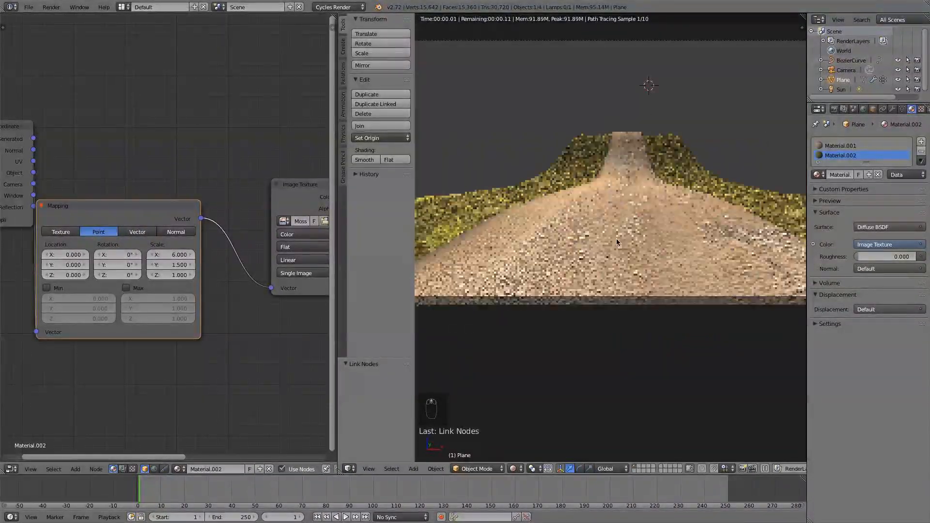
Switch the 3D view to solid shading, hide the tool shelf, and view the whole terrain from outside the camera.
{"action": "left_click", "coordinate": [514, 468]}
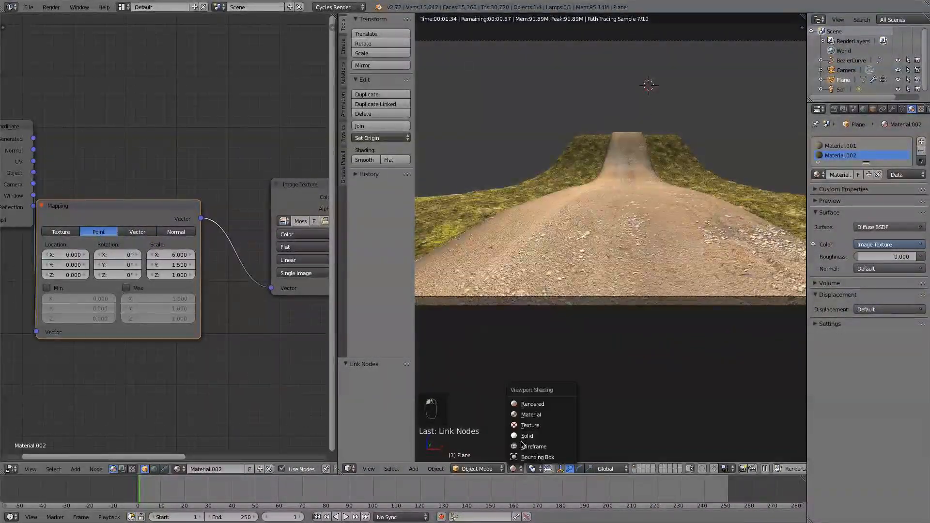
{"action": "left_click", "coordinate": [524, 436]}
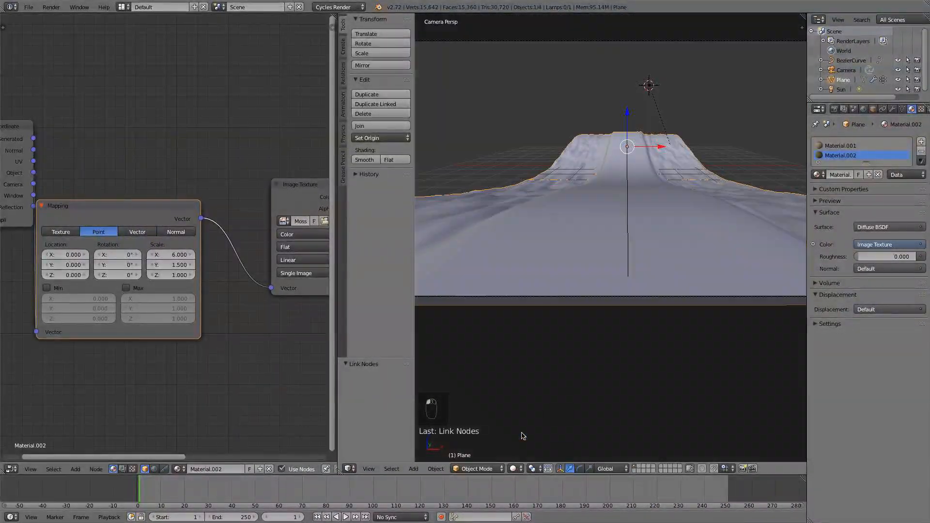
{"action": "scroll", "coordinate": [586, 270], "scroll_direction": "down", "scroll_amount": 4}
{"action": "key", "text": "t"}
{"action": "middle_click_drag", "start_coordinate": [585, 270], "coordinate": [542, 296]}
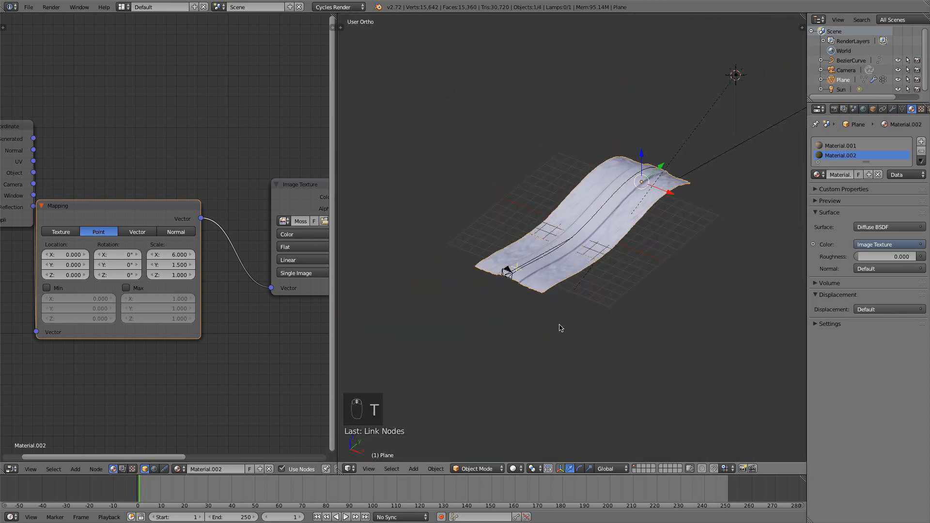
{"action": "scroll", "coordinate": [559, 326], "scroll_direction": "up", "scroll_amount": 3}
{"action": "middle_click_drag", "start_coordinate": [547, 328], "coordinate": [565, 341]}
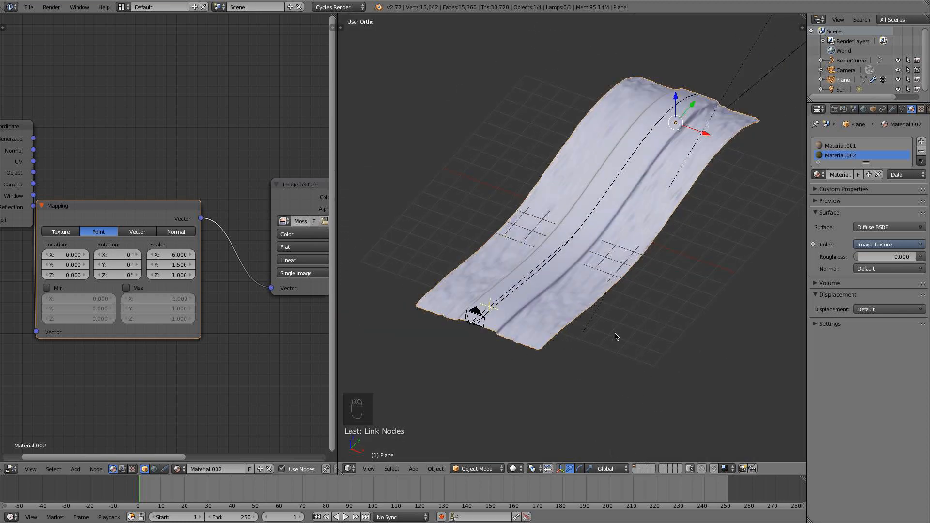
On an empty layer, snap the 3D cursor to the center and expand the 3D view over the node editor.
{"action": "left_click", "coordinate": [635, 471]}
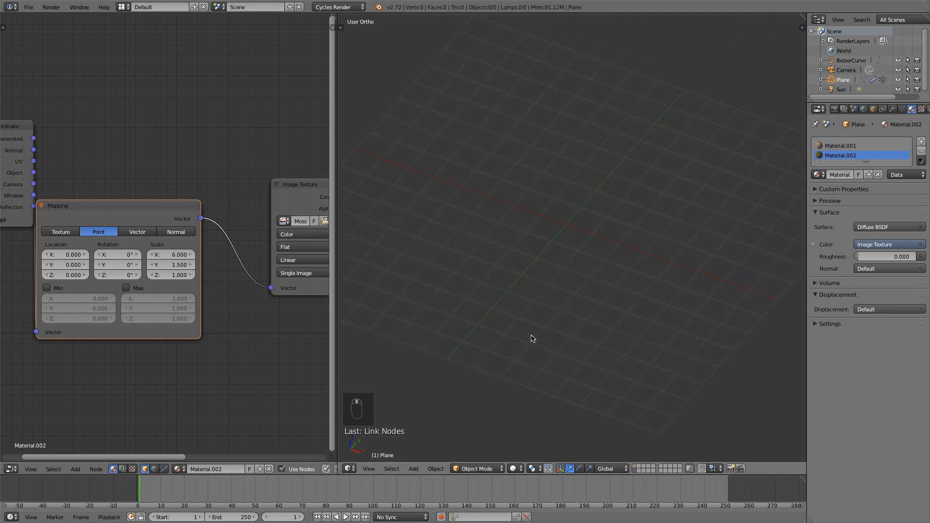
{"action": "key", "text": "shift+s"}
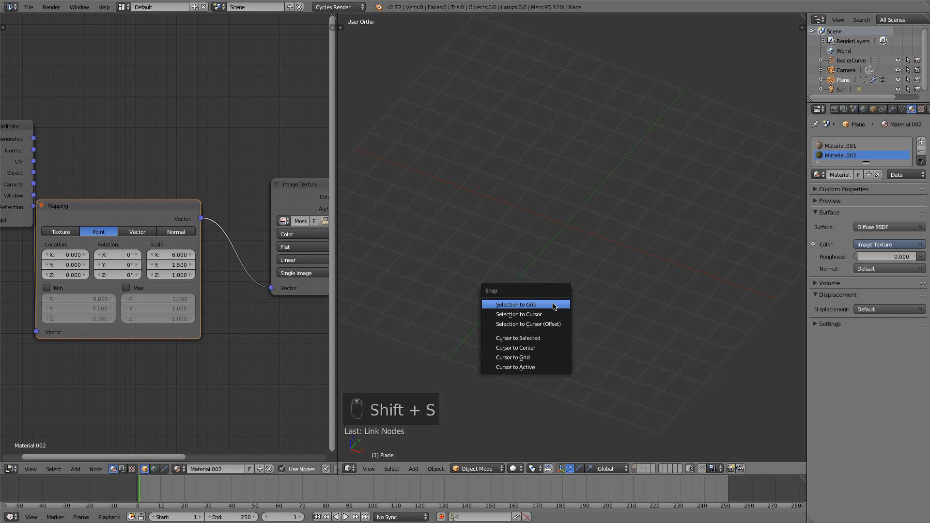
{"action": "left_click", "coordinate": [539, 346]}
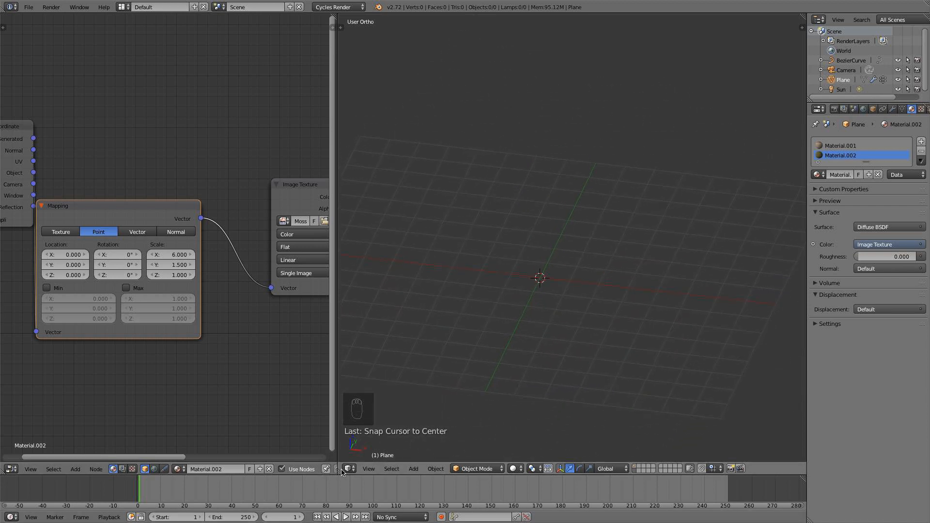
{"action": "left_click_drag", "start_coordinate": [337, 469], "coordinate": [258, 459]}
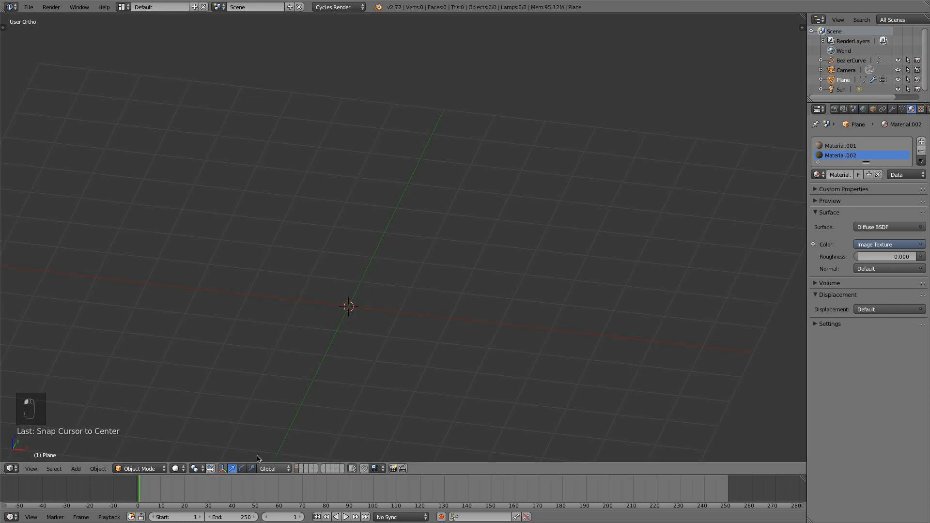
Enable the Add Curve: Sapling add-on in the user preferences, finding it with the search term "sap", and close the preferences.
{"action": "left_click", "coordinate": [28, 7]}
{"action": "left_click", "coordinate": [68, 115]}
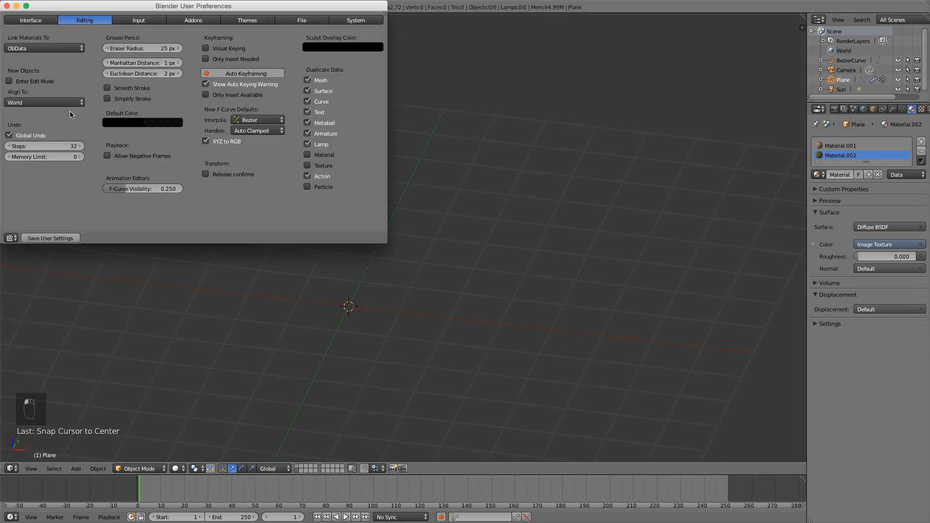
{"action": "left_click", "coordinate": [190, 20]}
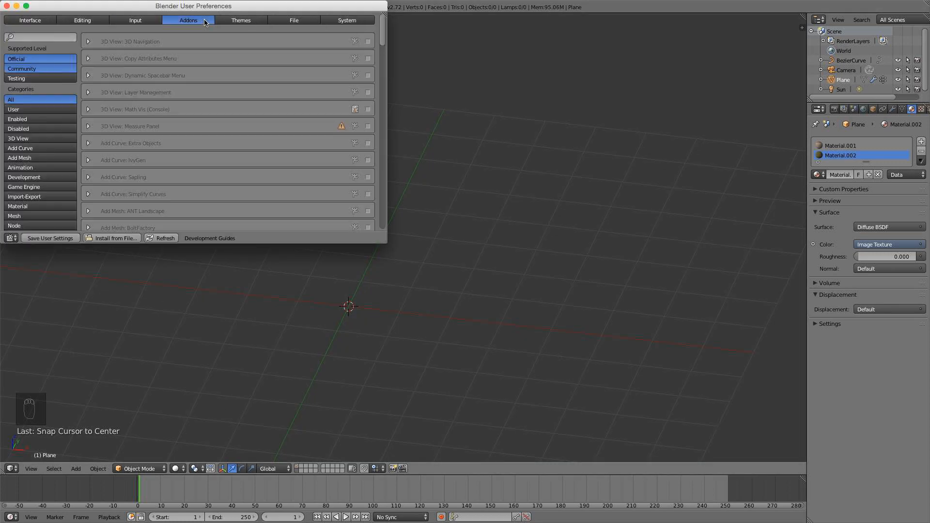
{"action": "left_click", "coordinate": [63, 34]}
{"action": "type", "text": "sap"}
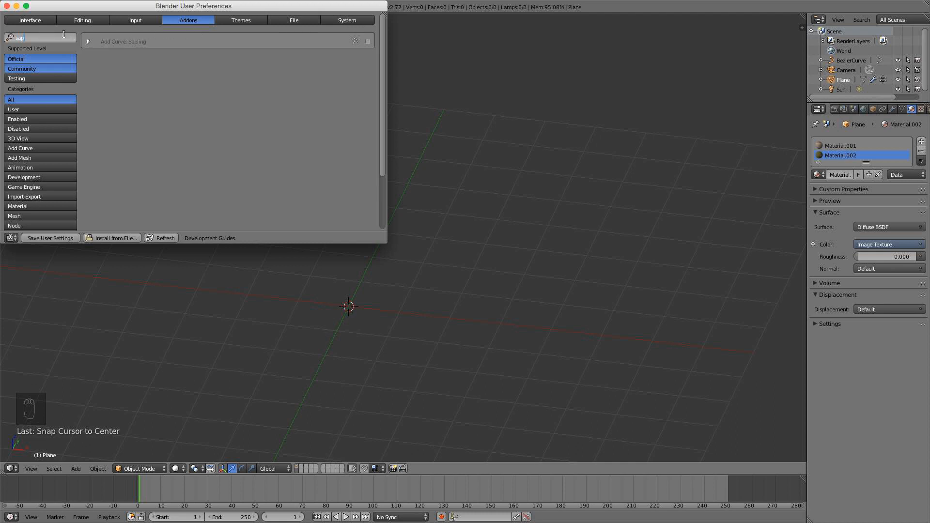
{"action": "left_click", "coordinate": [368, 42]}
{"action": "left_click", "coordinate": [368, 42]}
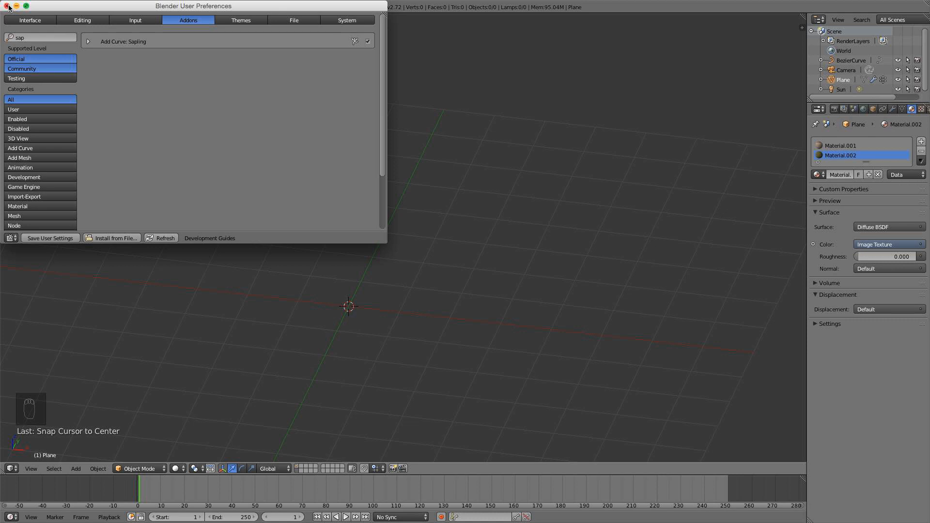
{"action": "left_click", "coordinate": [9, 6]}
Show the tool shelf, widen it, and enlarge its area for the last operation's settings.
{"action": "middle_click_drag", "start_coordinate": [329, 248], "coordinate": [381, 235]}
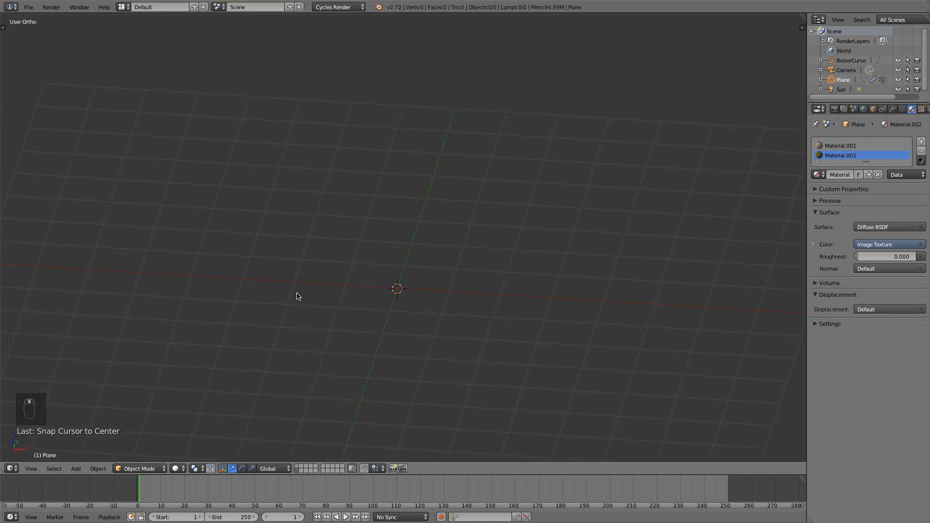
{"action": "key", "text": "t"}
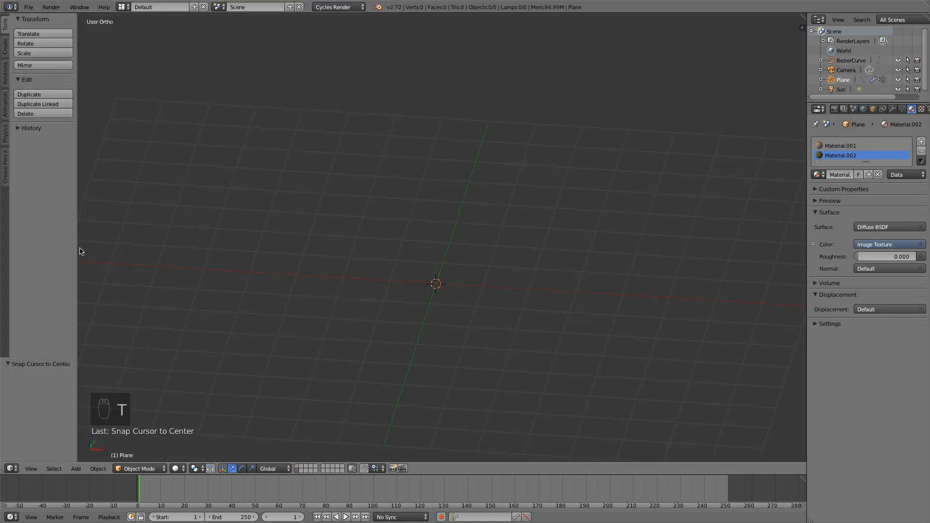
{"action": "left_click_drag", "start_coordinate": [77, 247], "coordinate": [206, 247]}
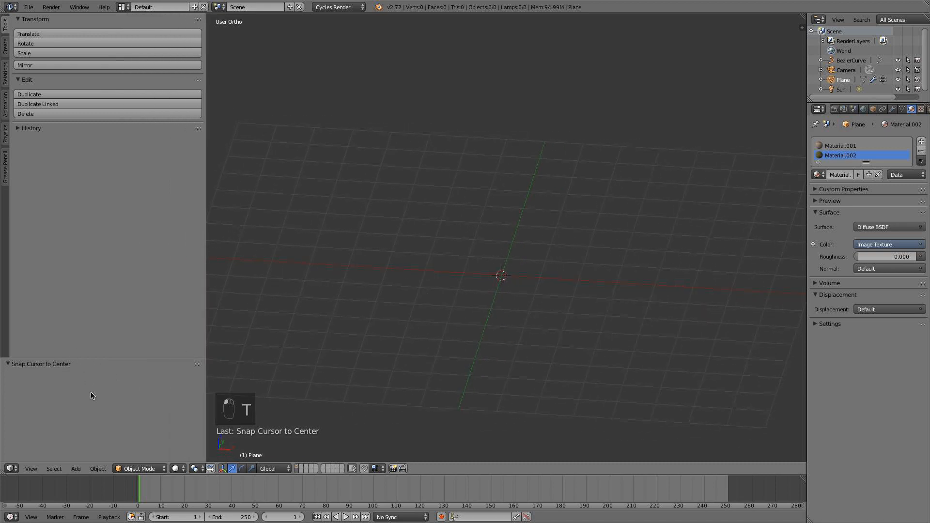
{"action": "left_click_drag", "start_coordinate": [99, 357], "coordinate": [114, 128]}
Add a Sapling tree curve at the 3D cursor and enable Bevel in its Geometry settings.
{"action": "key", "text": "shift+a"}
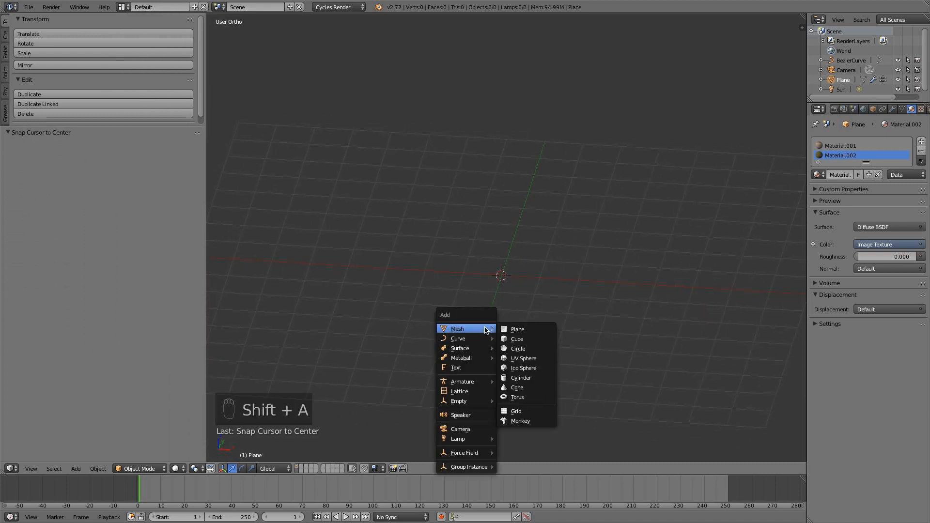
{"action": "mouse_move", "coordinate": [464, 340]}
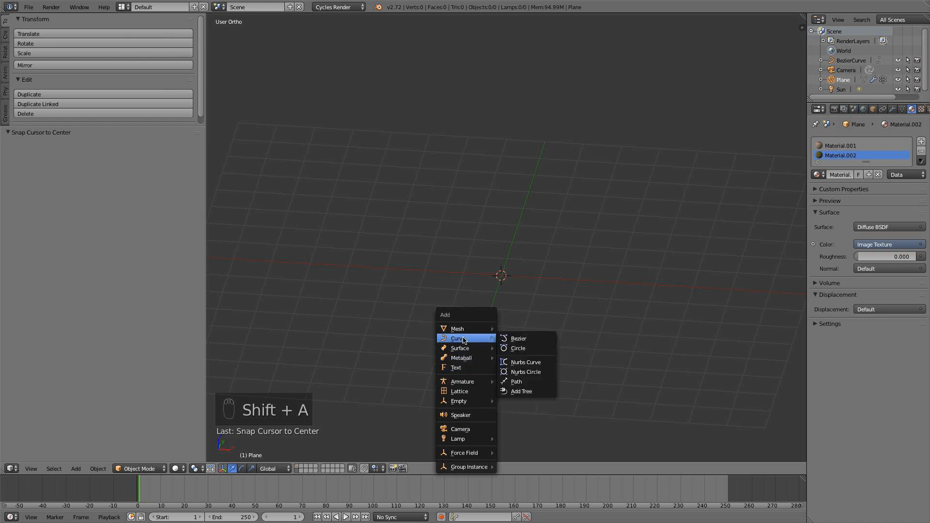
{"action": "left_click", "coordinate": [523, 390]}
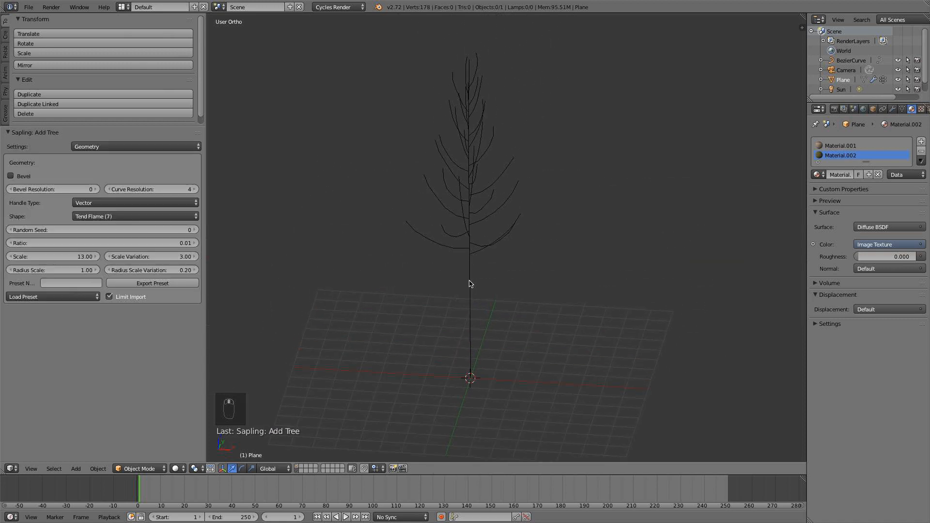
{"action": "left_click", "coordinate": [10, 176]}
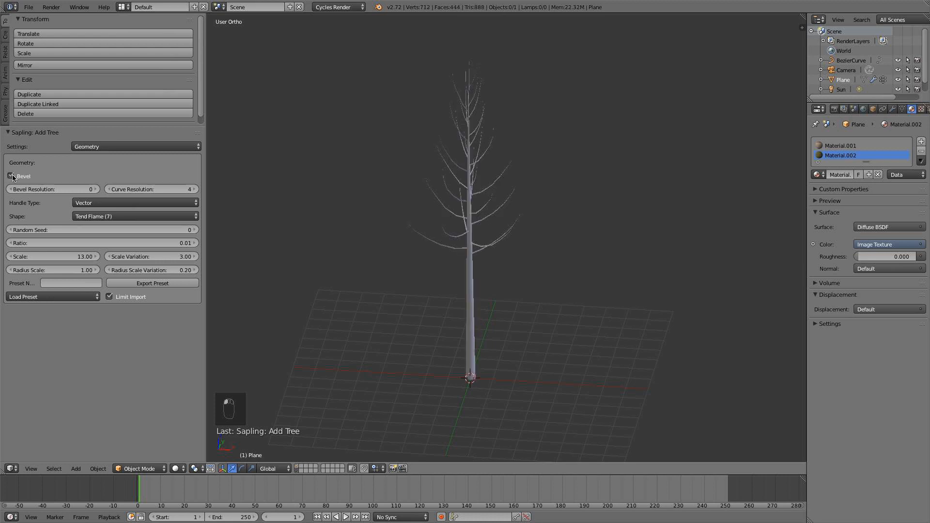
{"action": "scroll", "coordinate": [81, 126], "scroll_direction": "down", "scroll_amount": 2}
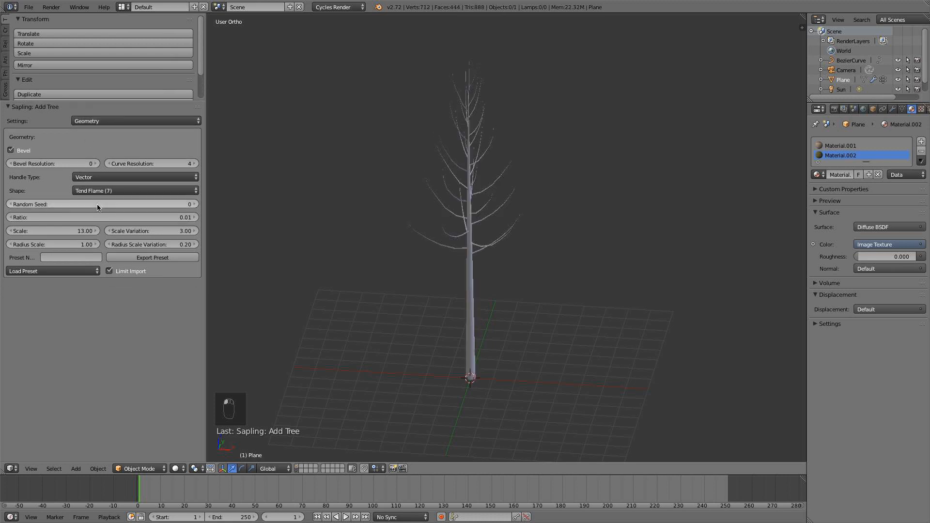
{"action": "scroll", "coordinate": [474, 247], "scroll_direction": "down", "scroll_amount": 2}
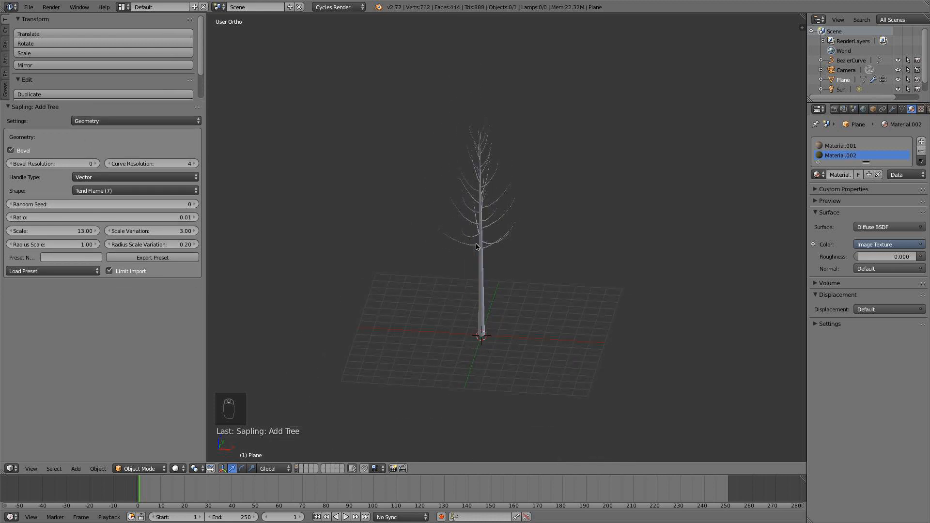
{"action": "scroll", "coordinate": [468, 274], "scroll_direction": "up", "scroll_amount": 2}
Try a trackball rotation of the tree by about -20.6° and 3.4°, and delete the tree.
{"action": "right_click", "coordinate": [472, 277]}
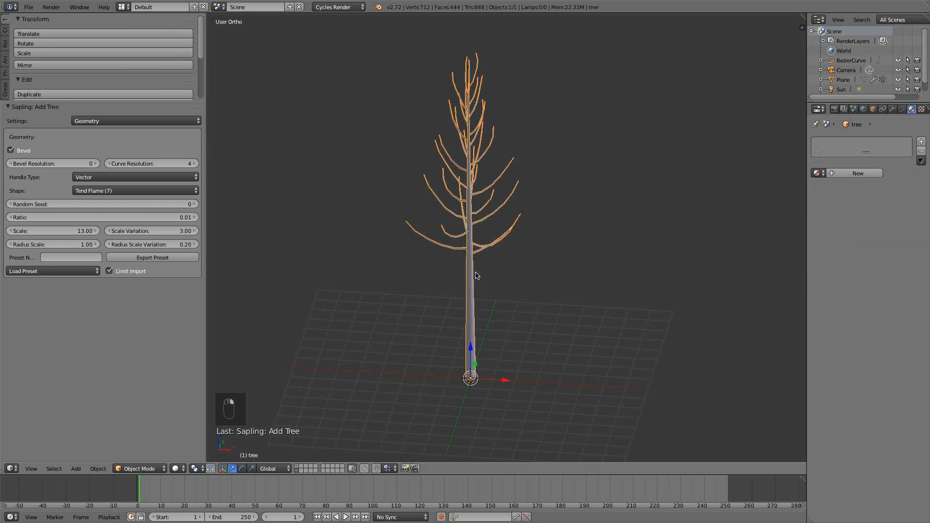
{"action": "key", "text": "r"}
{"action": "key", "text": "r"}
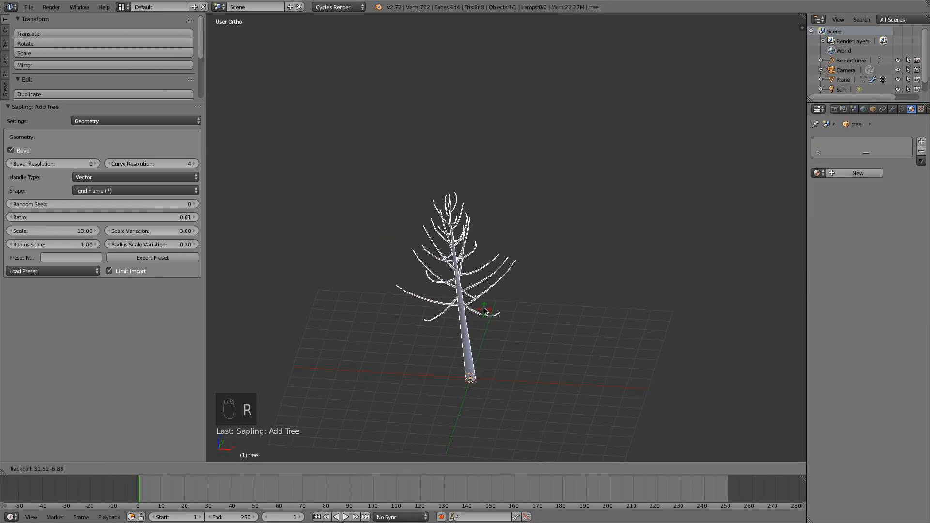
{"action": "left_click", "coordinate": [495, 268]}
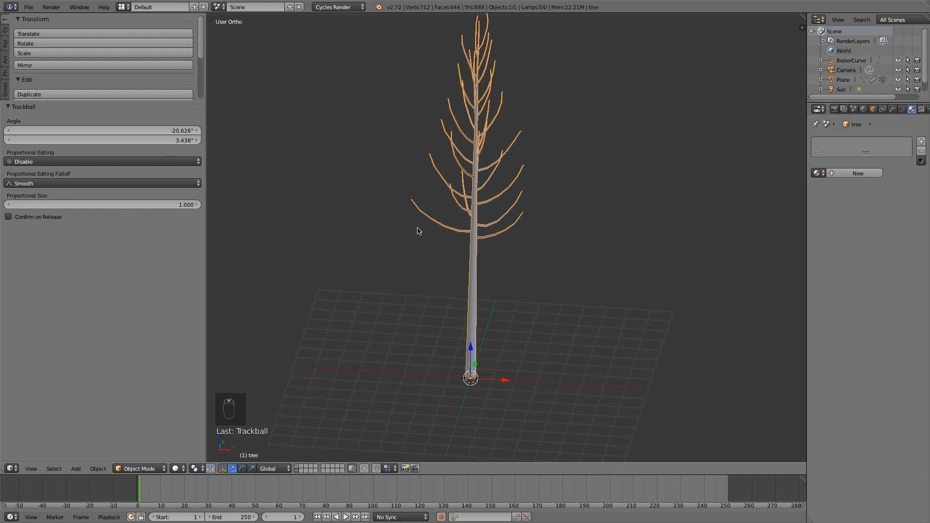
{"action": "scroll", "coordinate": [476, 298], "scroll_direction": "up", "scroll_amount": 1}
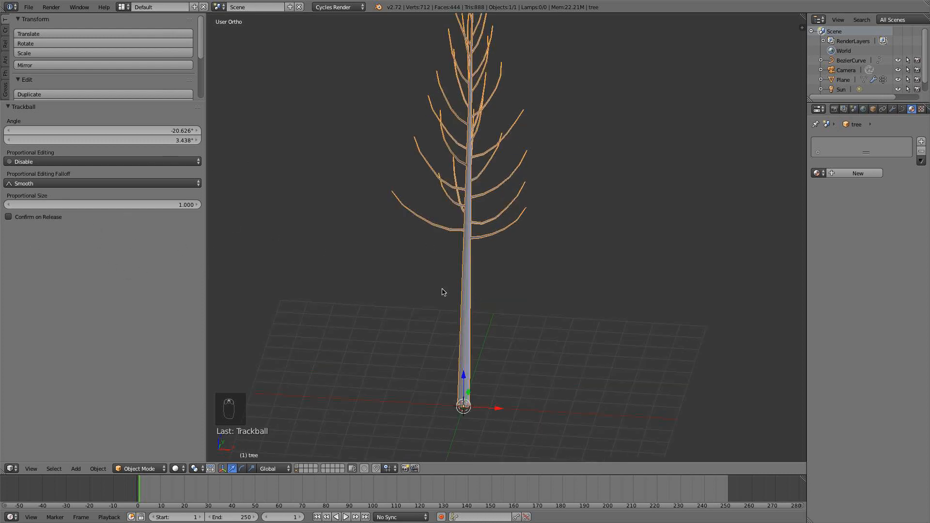
{"action": "key", "text": "r"}
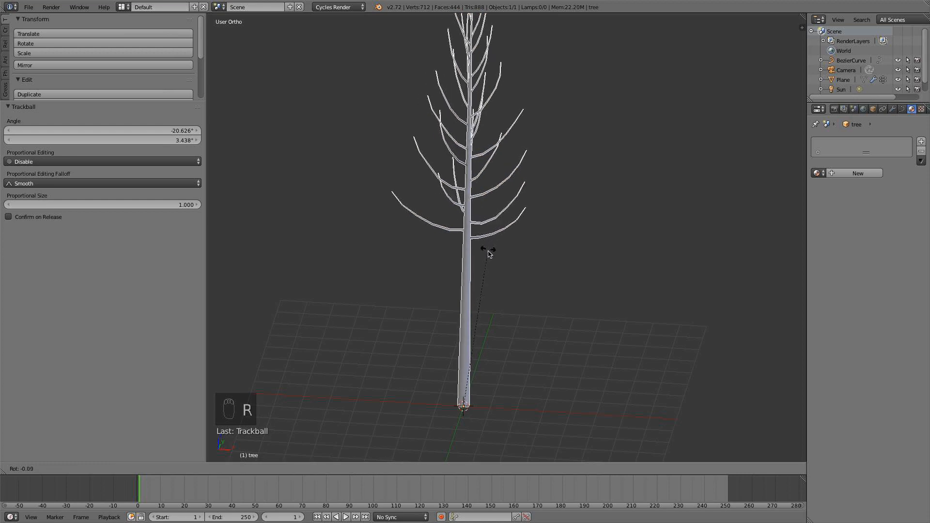
{"action": "right_click", "coordinate": [472, 271]}
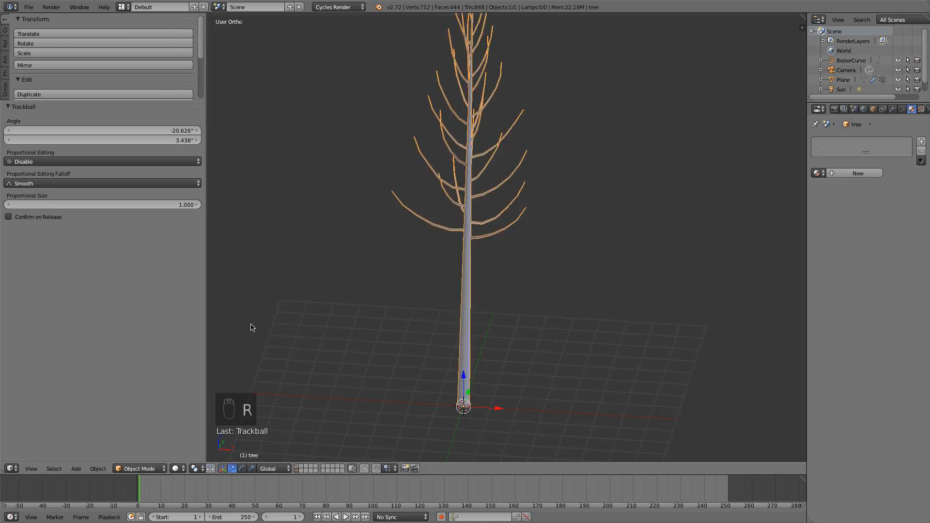
{"action": "key", "text": "x"}
{"action": "left_click", "coordinate": [440, 308]}
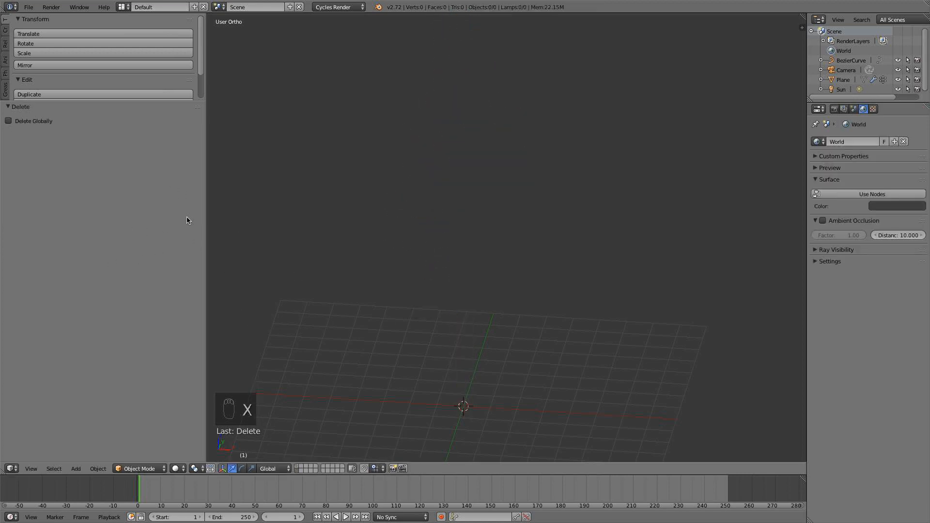
Add a fresh Sapling tree at the 3D cursor with Bevel enabled and show it in front view.
{"action": "key", "text": "shift+a"}
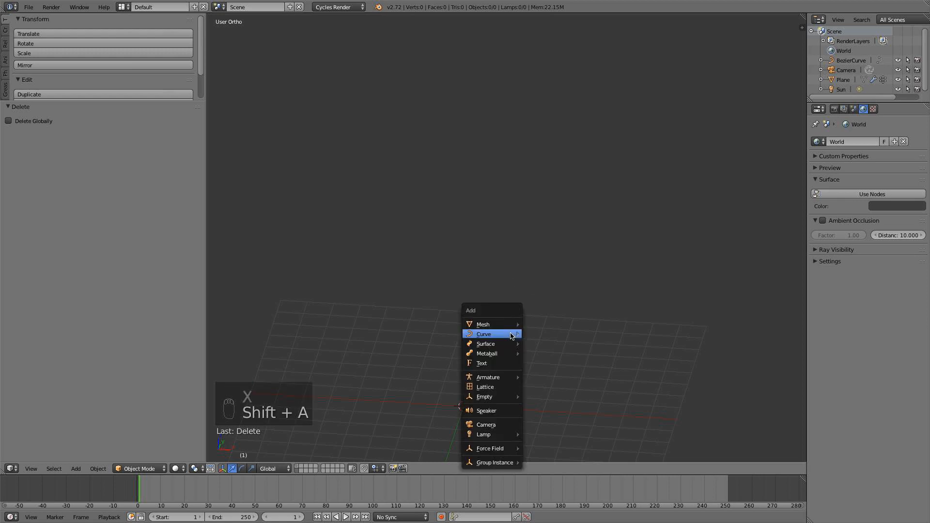
{"action": "mouse_move", "coordinate": [513, 334]}
{"action": "left_click", "coordinate": [538, 387]}
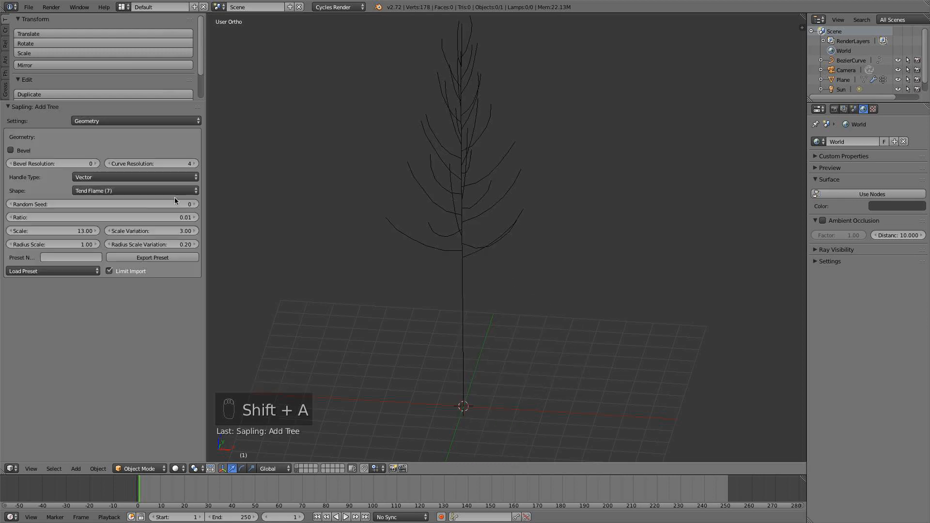
{"action": "left_click", "coordinate": [10, 150]}
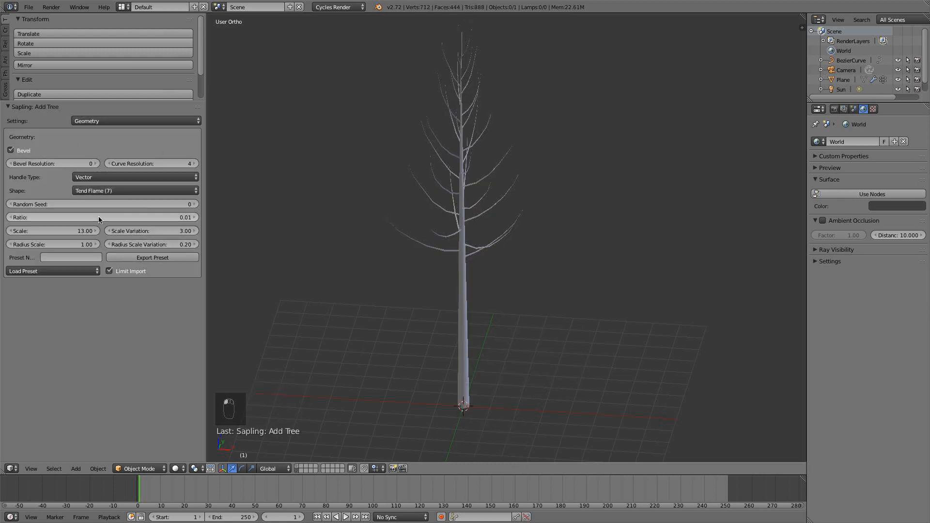
{"action": "key", "text": "KP_1"}
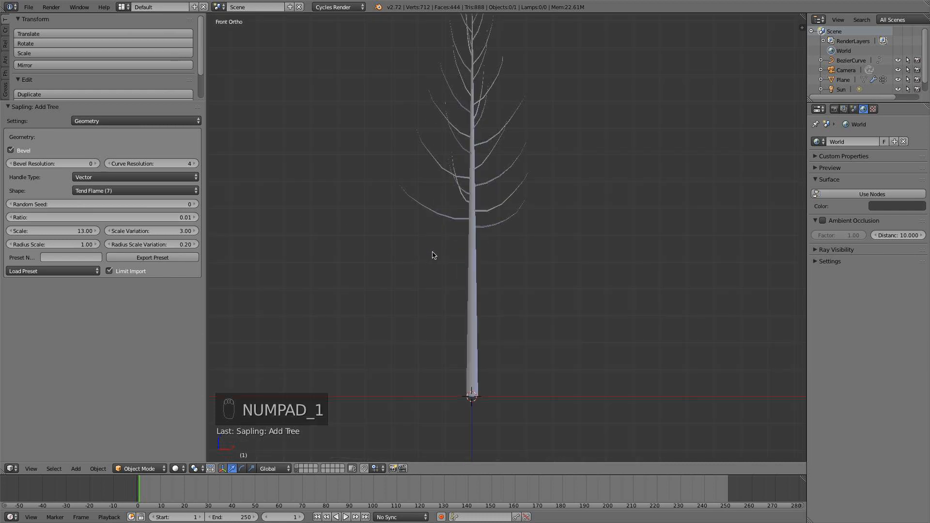
{"action": "middle_click_drag", "start_coordinate": [457, 236], "coordinate": [460, 262], "text": "shift"}
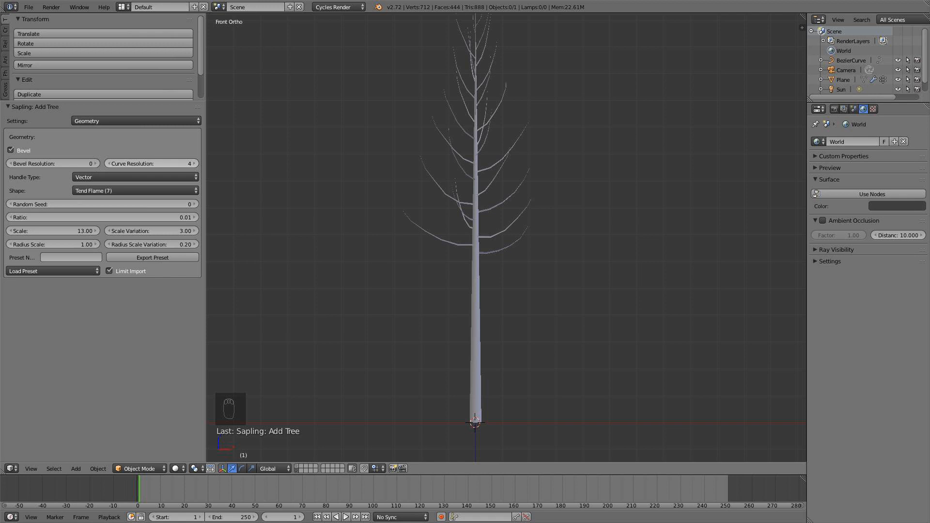
Set the tree's Curve Resolution to 2 and Bevel Resolution to 1.
{"action": "left_click", "coordinate": [109, 164]}
{"action": "left_click", "coordinate": [109, 164]}
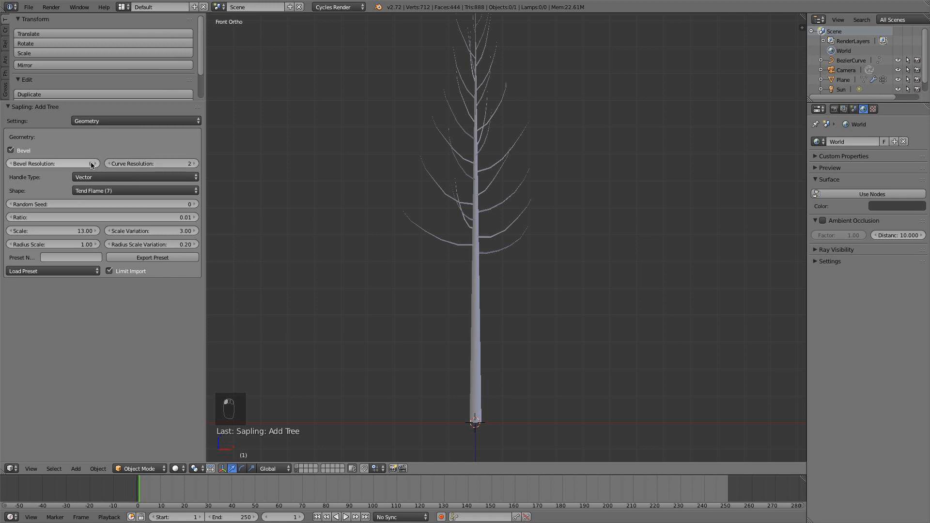
{"action": "left_click", "coordinate": [91, 163]}
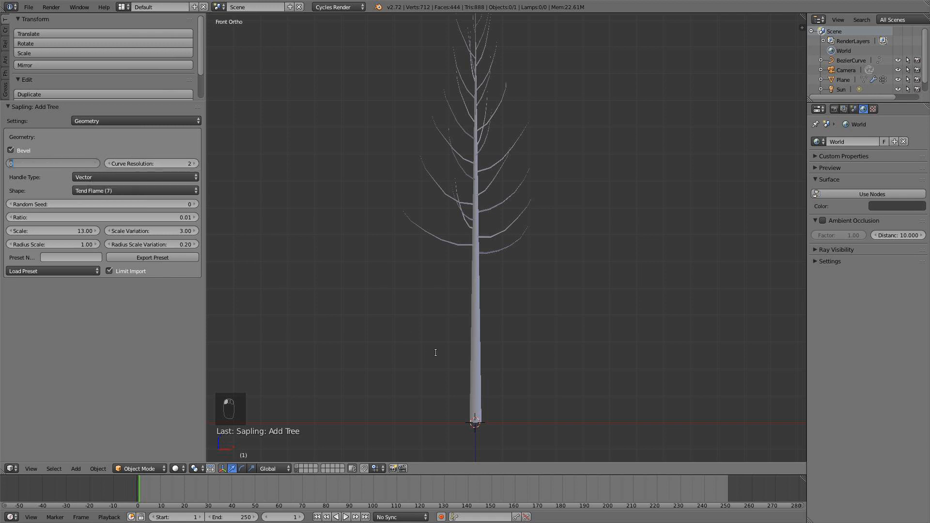
{"action": "type", "text": "1"}
{"action": "key", "text": "Return"}
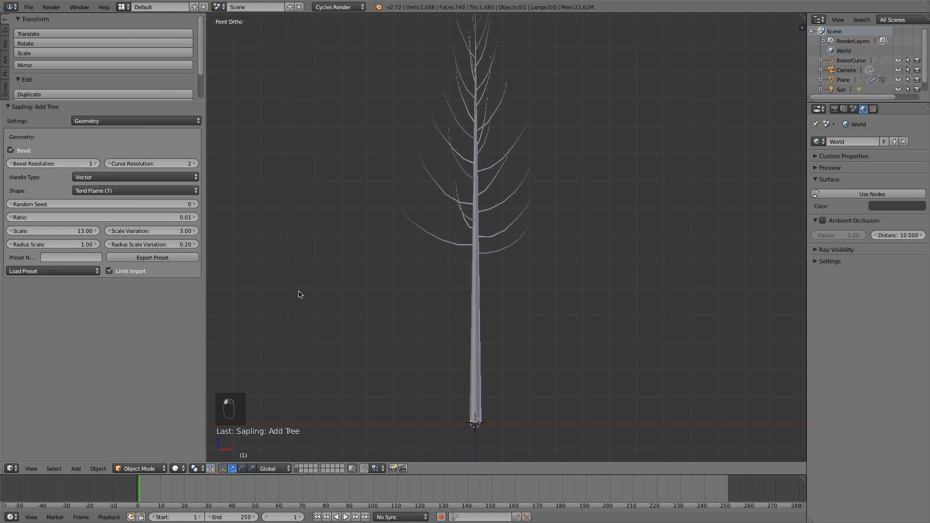
Compare Bevel Resolution 0 and 1 at the base of the trunk, ending on 1, and return to front view.
{"action": "middle_click_drag", "start_coordinate": [297, 293], "coordinate": [408, 269]}
{"action": "scroll", "coordinate": [407, 269], "scroll_direction": "up", "scroll_amount": 10}
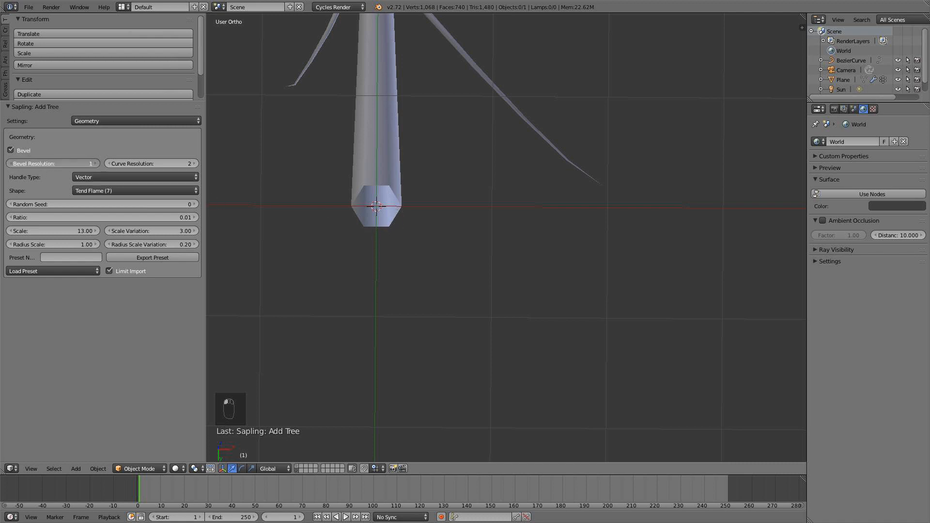
{"action": "left_click", "coordinate": [10, 163]}
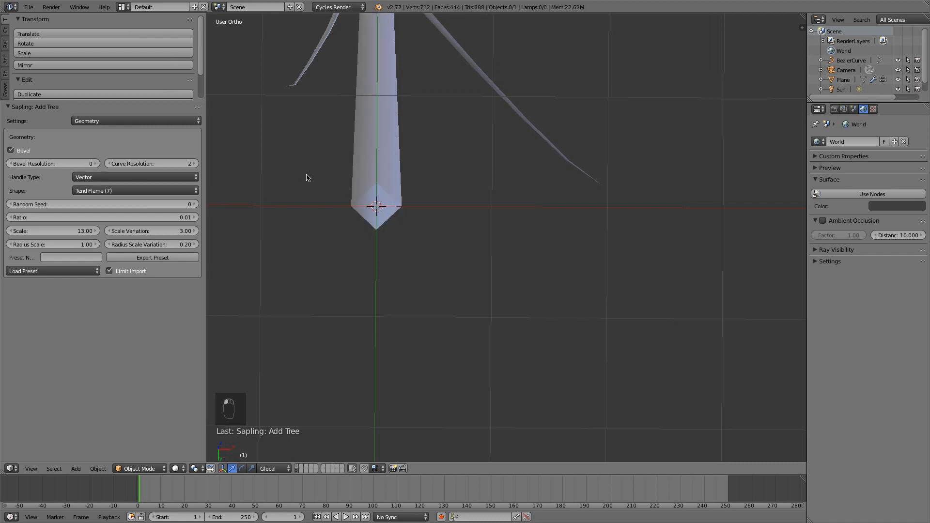
{"action": "left_click", "coordinate": [96, 164]}
{"action": "scroll", "coordinate": [442, 218], "scroll_direction": "down", "scroll_amount": 6}
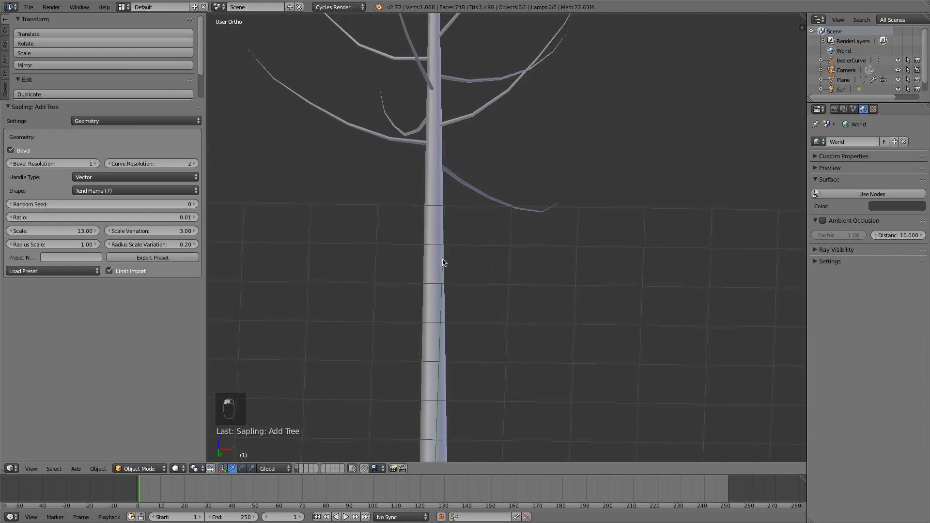
{"action": "key", "text": "KP_1"}
In the Branch Splitting settings, set Base Splits to 1 and check the tree's forked trunk.
{"action": "left_click", "coordinate": [143, 121]}
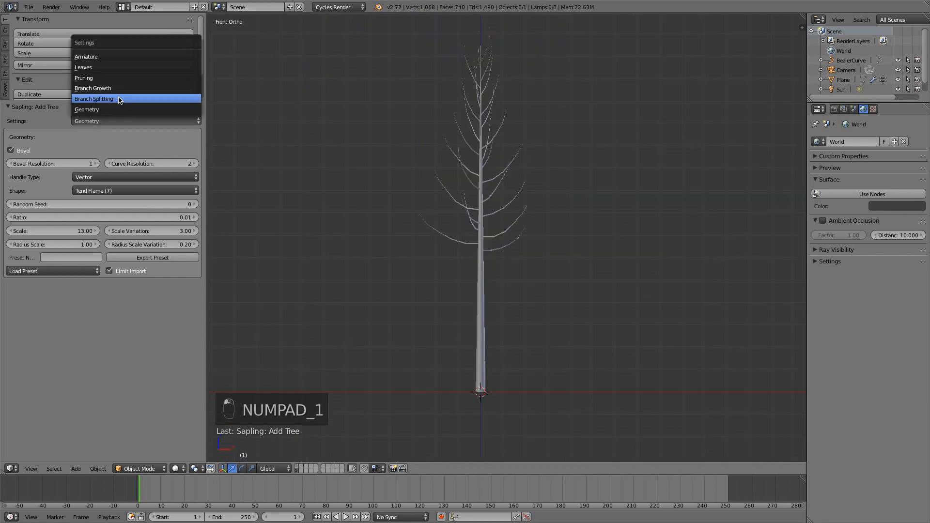
{"action": "left_click", "coordinate": [121, 98]}
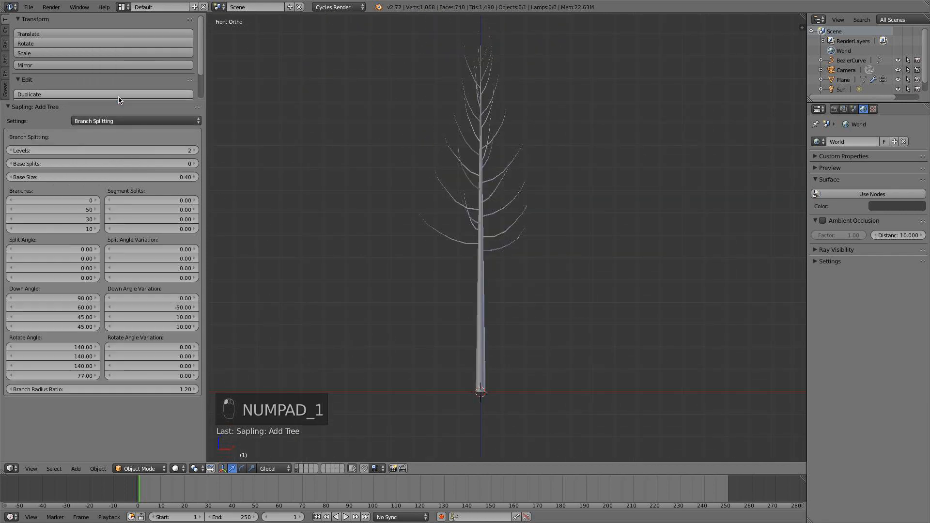
{"action": "left_click", "coordinate": [194, 164]}
{"action": "scroll", "coordinate": [480, 235], "scroll_direction": "down", "scroll_amount": 3}
{"action": "middle_click_drag", "start_coordinate": [501, 236], "coordinate": [469, 242]}
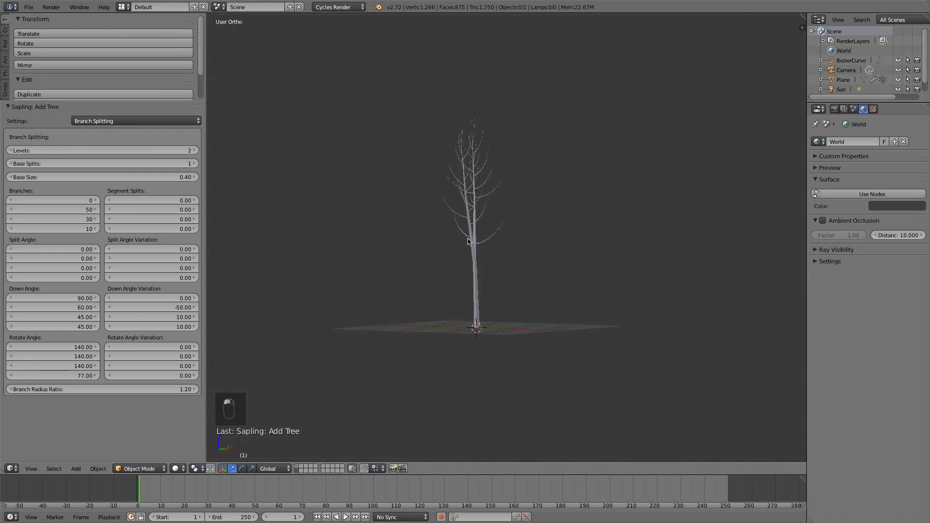
{"action": "scroll", "coordinate": [469, 242], "scroll_direction": "down", "scroll_amount": 1}
Set the tree's Base Size to 0.1.
{"action": "left_click", "coordinate": [167, 177]}
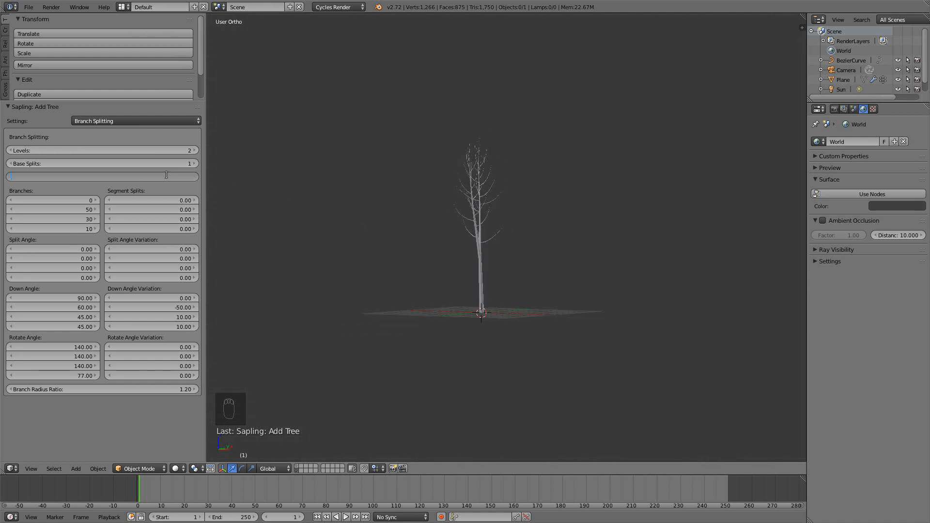
{"action": "type", "text": "0.1"}
{"action": "key", "text": "Return"}
{"action": "scroll", "coordinate": [396, 256], "scroll_direction": "up", "scroll_amount": 2}
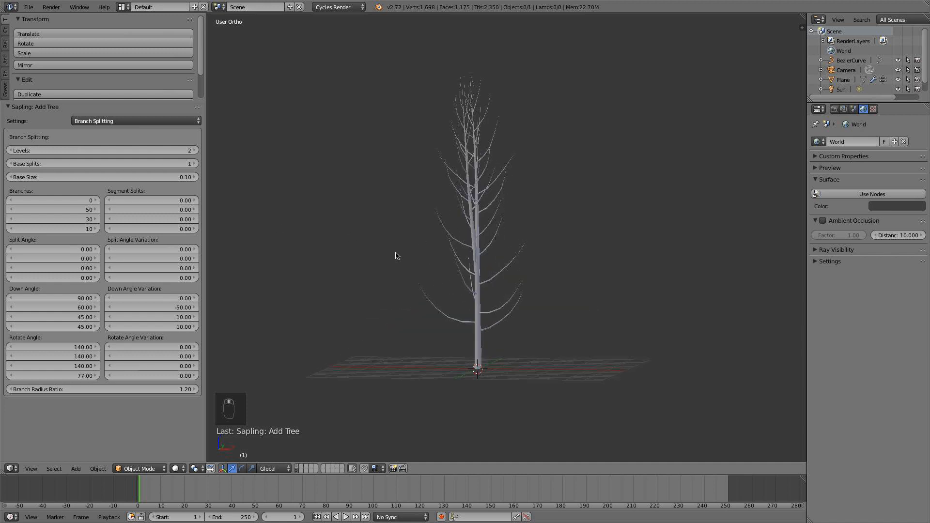
Set Segment Splits to 1.95 for the first level and 0.78 for the second, and show the tree in front view.
{"action": "mouse_move", "coordinate": [167, 202]}
{"action": "left_mouse_down"}
{"action": "mouse_move", "coordinate": [192, 202]}
{"action": "mouse_move", "coordinate": [162, 202]}
{"action": "mouse_move", "coordinate": [172, 209]}
{"action": "left_mouse_up"}
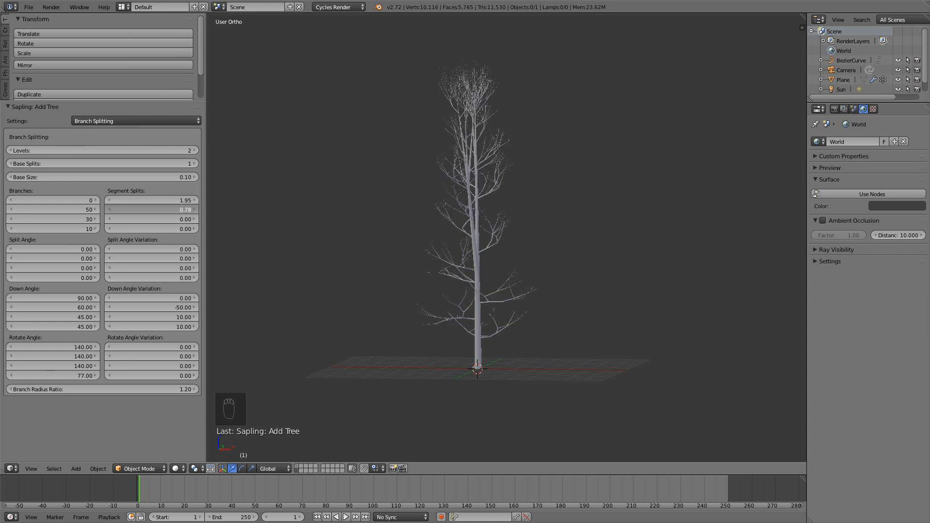
{"action": "middle_click_drag", "start_coordinate": [523, 349], "coordinate": [564, 337]}
{"action": "key", "text": "KP_1"}
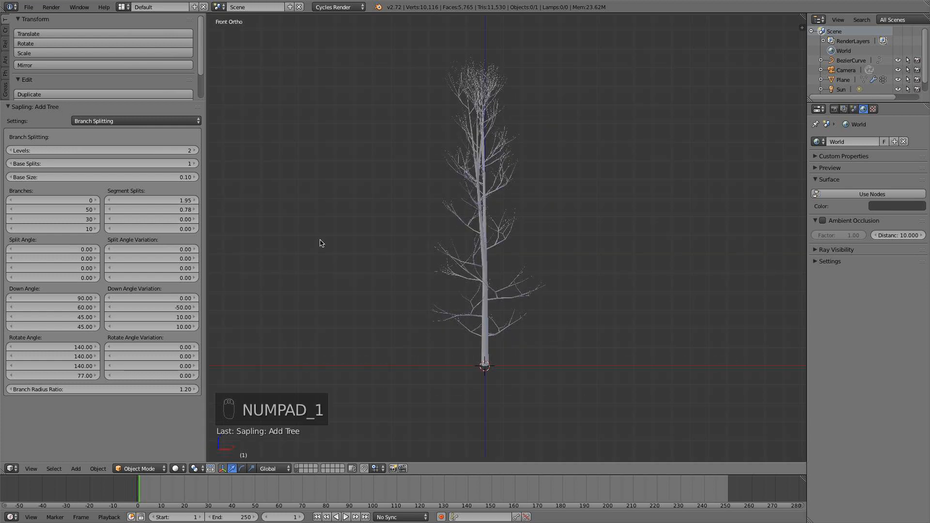
Set the second-level number of Branches to 30 and check the tree in front view.
{"action": "left_click", "coordinate": [82, 208]}
{"action": "type", "text": "3"}
{"action": "key", "text": "Return"}
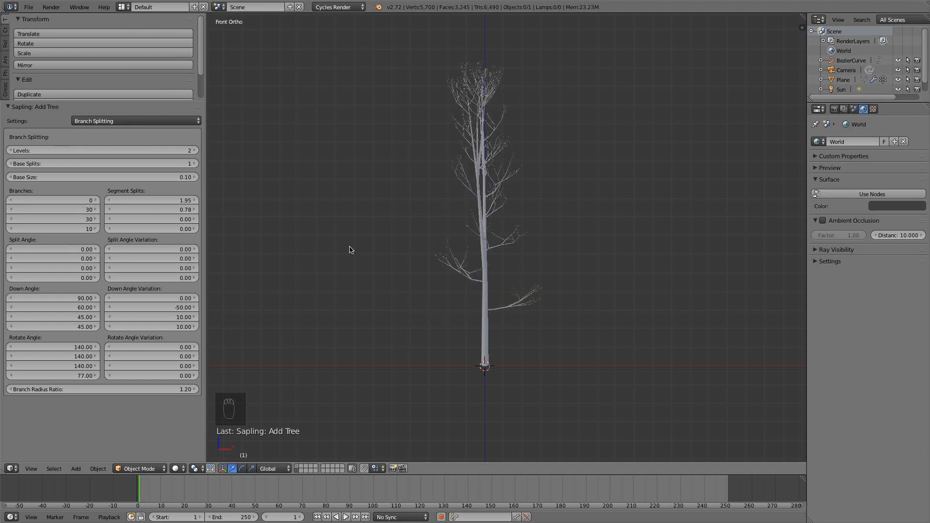
{"action": "middle_click_drag", "start_coordinate": [349, 249], "coordinate": [276, 258]}
{"action": "key", "text": "KP_1"}
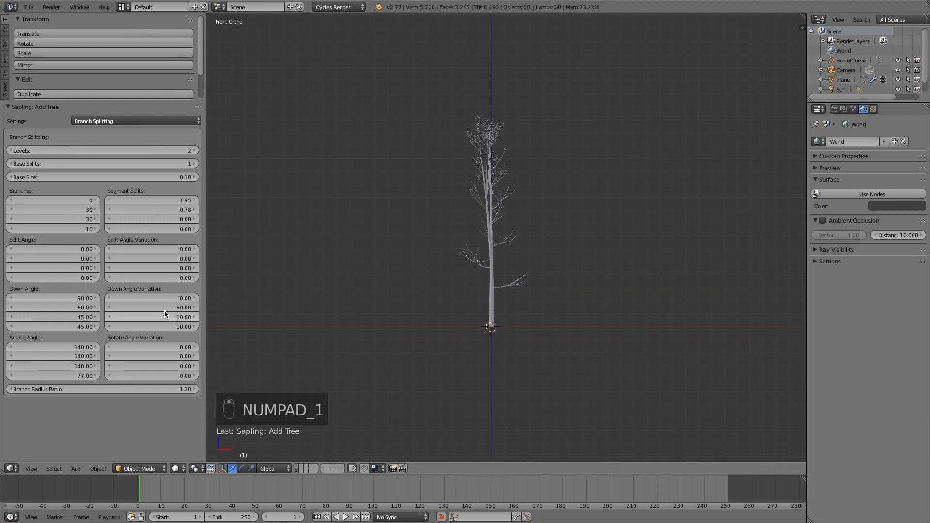
Set the Branch Radius Ratio to 0.96 and the second-level Down Angle to 64.83.
{"action": "scroll", "coordinate": [386, 359], "scroll_direction": "up", "scroll_amount": 4}
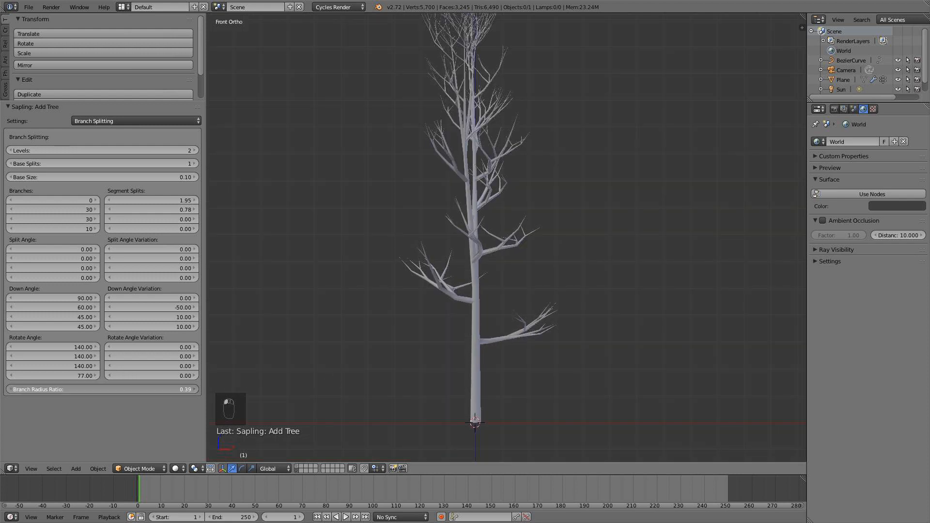
{"action": "left_click_drag", "start_coordinate": [163, 393], "coordinate": [151, 393]}
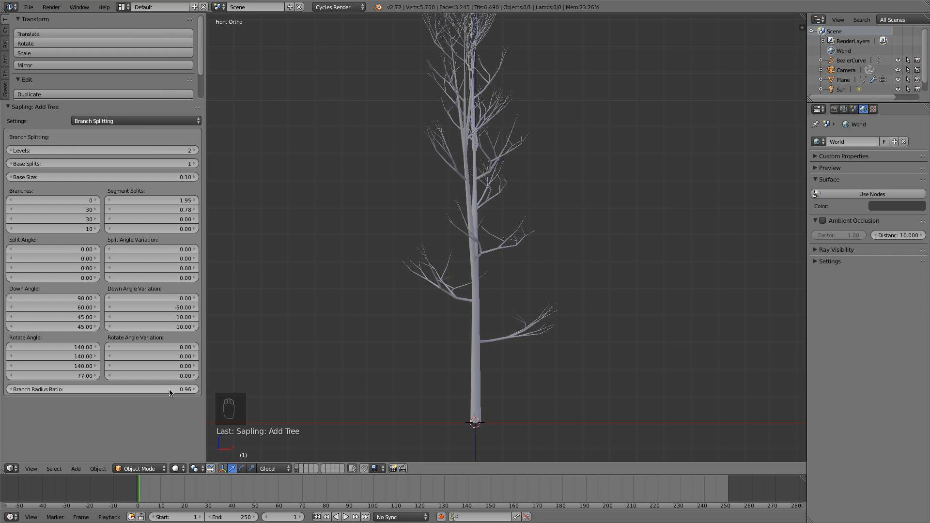
{"action": "scroll", "coordinate": [496, 353], "scroll_direction": "down", "scroll_amount": 3}
{"action": "middle_click_drag", "start_coordinate": [495, 353], "coordinate": [429, 328]}
{"action": "scroll", "coordinate": [407, 366], "scroll_direction": "up", "scroll_amount": 5}
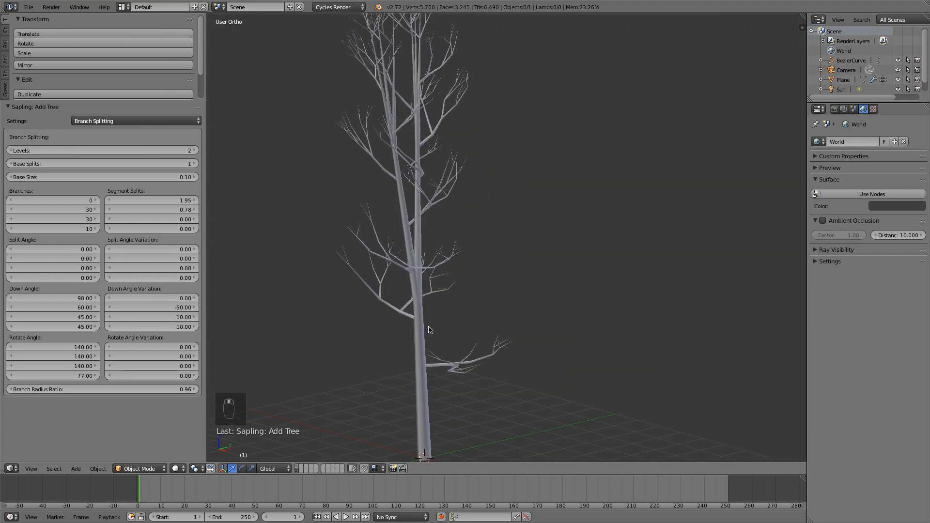
{"action": "scroll", "coordinate": [374, 268], "scroll_direction": "down", "scroll_amount": 3}
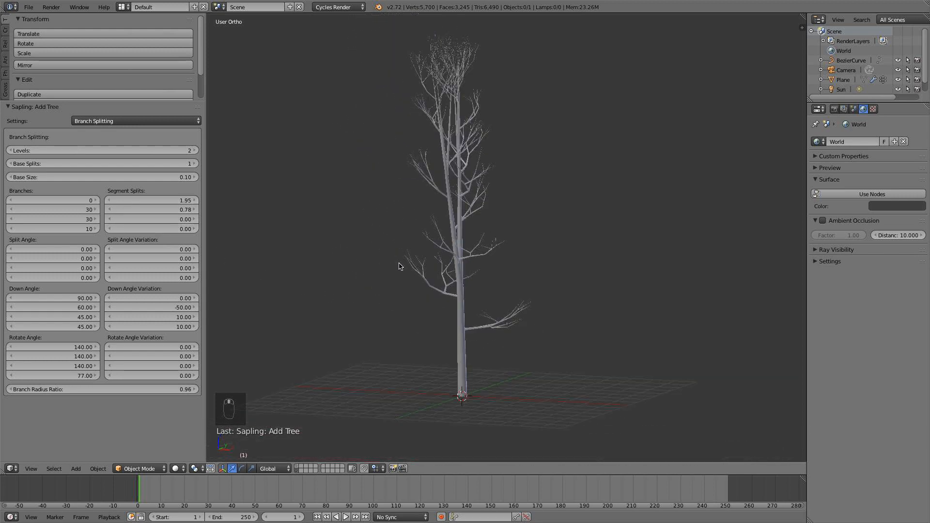
{"action": "left_click_drag", "start_coordinate": [65, 298], "coordinate": [73, 305]}
In the Branch Growth settings, set the second-level Length to 0.42.
{"action": "left_click", "coordinate": [112, 120]}
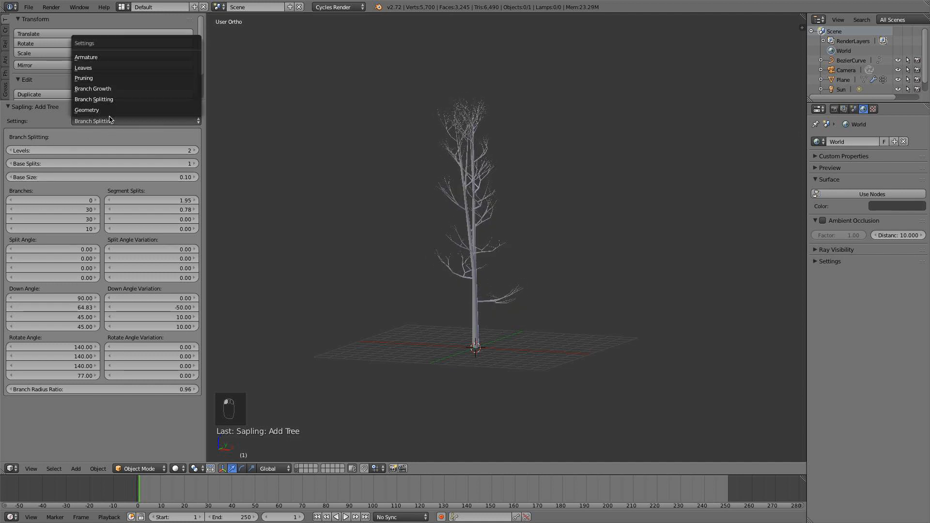
{"action": "left_click", "coordinate": [126, 89]}
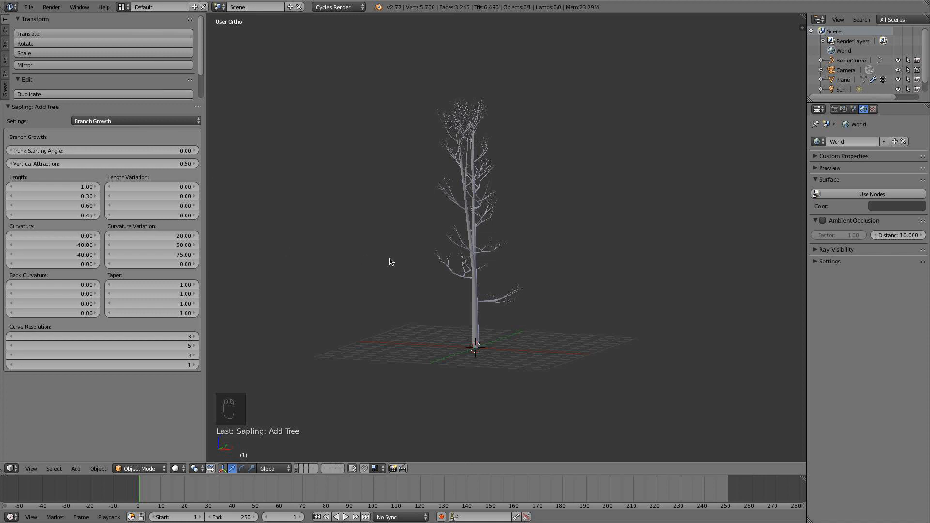
{"action": "middle_click_drag", "start_coordinate": [435, 250], "coordinate": [439, 233]}
{"action": "key", "text": "KP_1"}
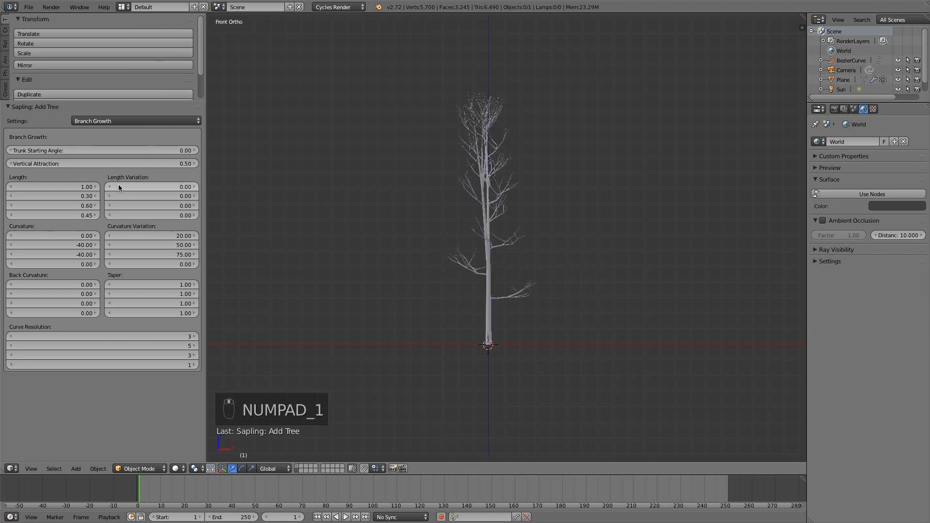
{"action": "left_click_drag", "start_coordinate": [87, 196], "coordinate": [101, 196]}
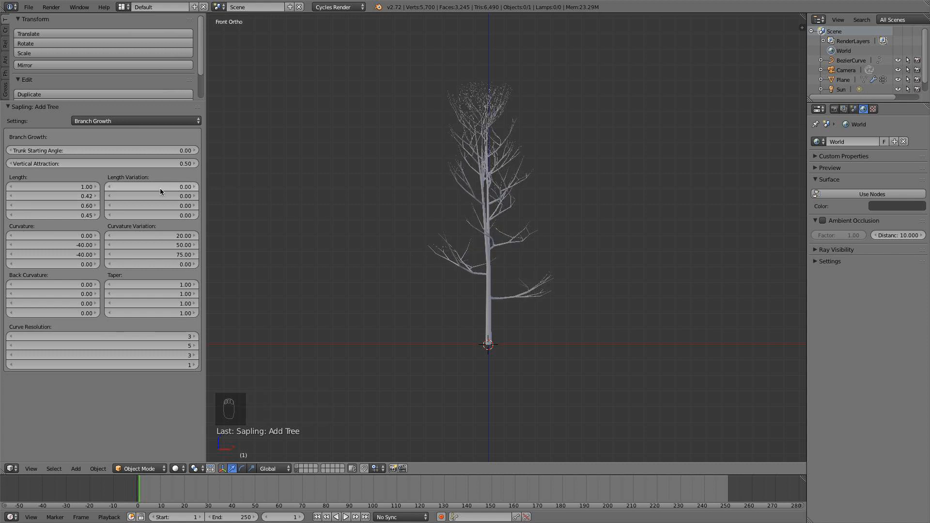
Set Length Variation to 0.24 for the first level and 0.12 for the second, checking the tree from the front and side.
{"action": "left_click_drag", "start_coordinate": [162, 196], "coordinate": [193, 187]}
{"action": "scroll", "coordinate": [504, 245], "scroll_direction": "down", "scroll_amount": 2}
{"action": "middle_click_drag", "start_coordinate": [504, 245], "coordinate": [401, 249]}
{"action": "key", "text": "KP_1"}
{"action": "key", "text": "KP_3"}
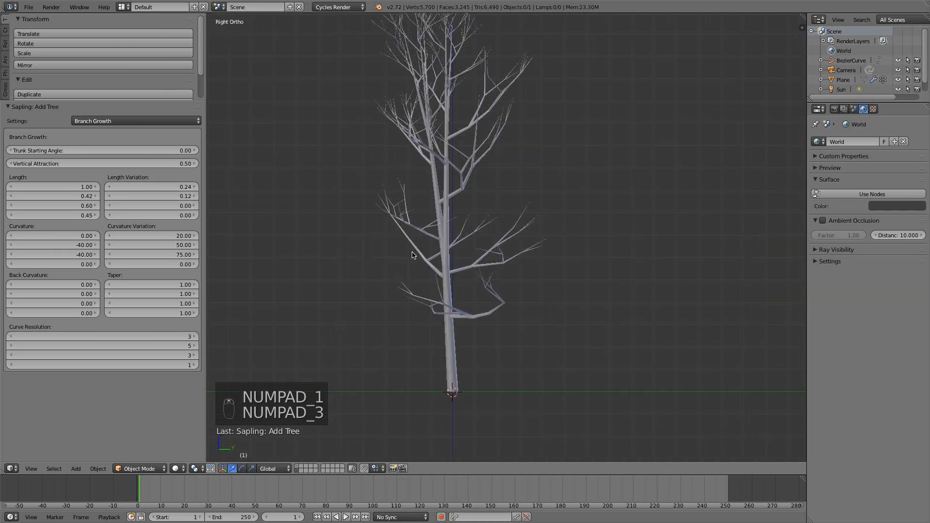
{"action": "key", "text": "KP_1"}
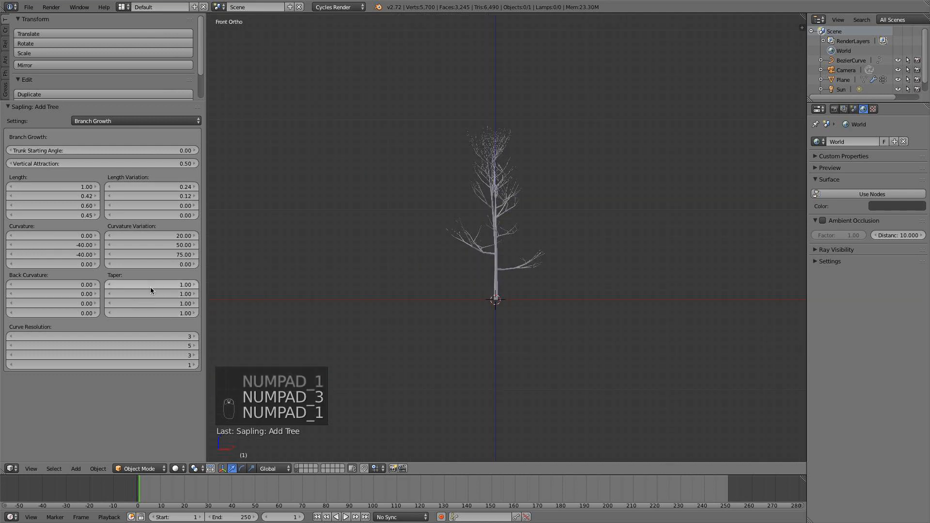
Set the Taper to 0.94 for the first level and 0.88 for the second.
{"action": "scroll", "coordinate": [282, 290], "scroll_direction": "up", "scroll_amount": 1}
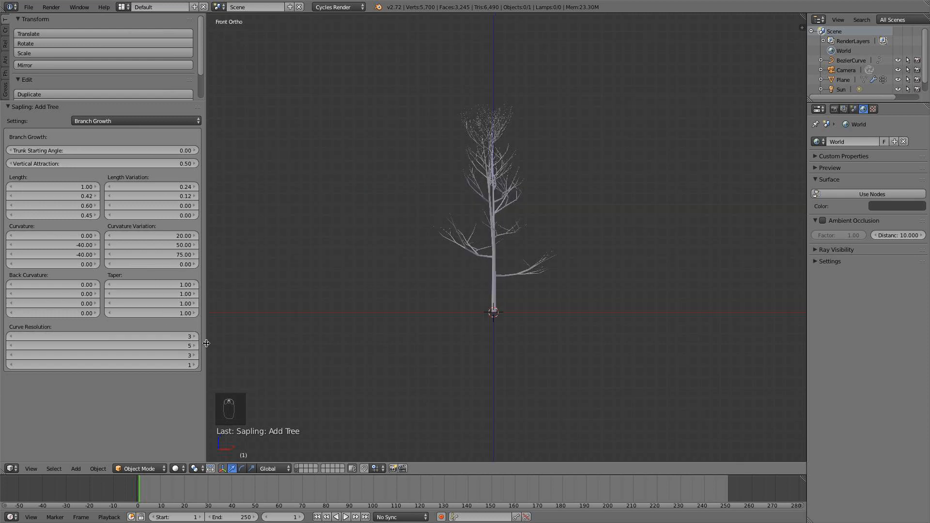
{"action": "scroll", "coordinate": [550, 307], "scroll_direction": "up", "scroll_amount": 8}
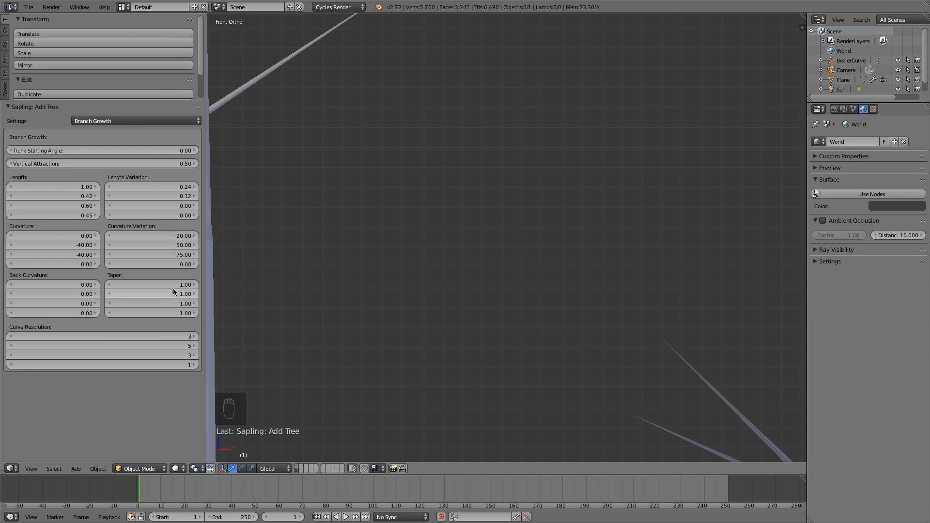
{"action": "scroll", "coordinate": [648, 283], "scroll_direction": "down", "scroll_amount": 5}
{"action": "scroll", "coordinate": [431, 127], "scroll_direction": "down", "scroll_amount": 4}
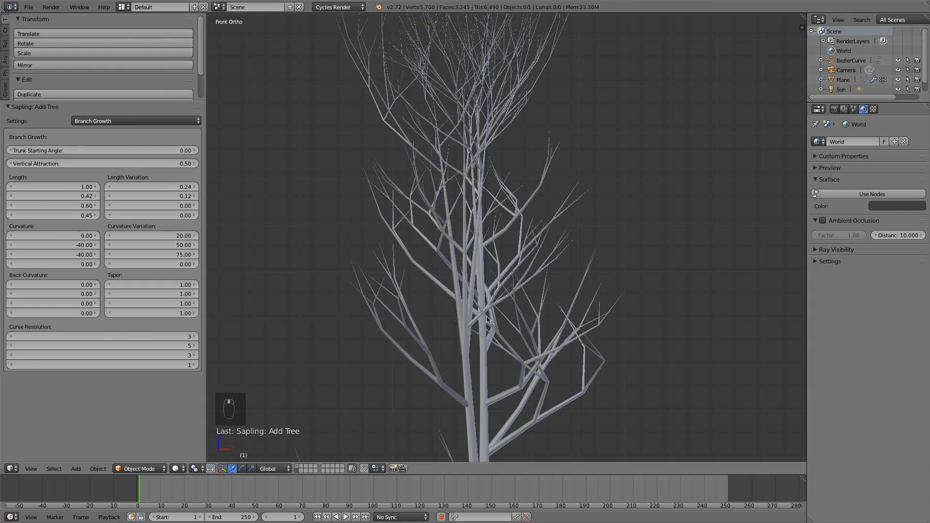
{"action": "left_click", "coordinate": [112, 284]}
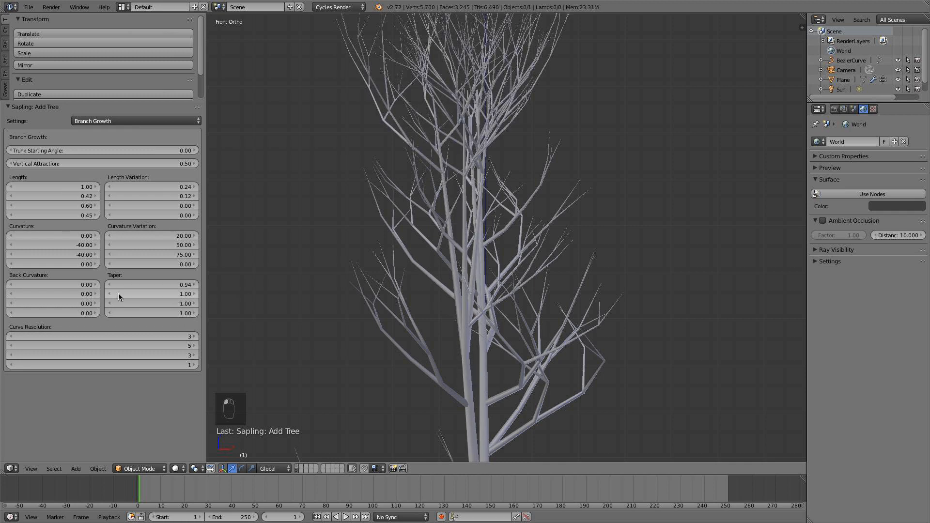
{"action": "left_click", "coordinate": [112, 294]}
{"action": "left_click", "coordinate": [112, 294]}
{"action": "left_click", "coordinate": [113, 294]}
{"action": "left_click", "coordinate": [113, 293]}
{"action": "left_click", "coordinate": [112, 294]}
{"action": "scroll", "coordinate": [475, 370], "scroll_direction": "down", "scroll_amount": 4}
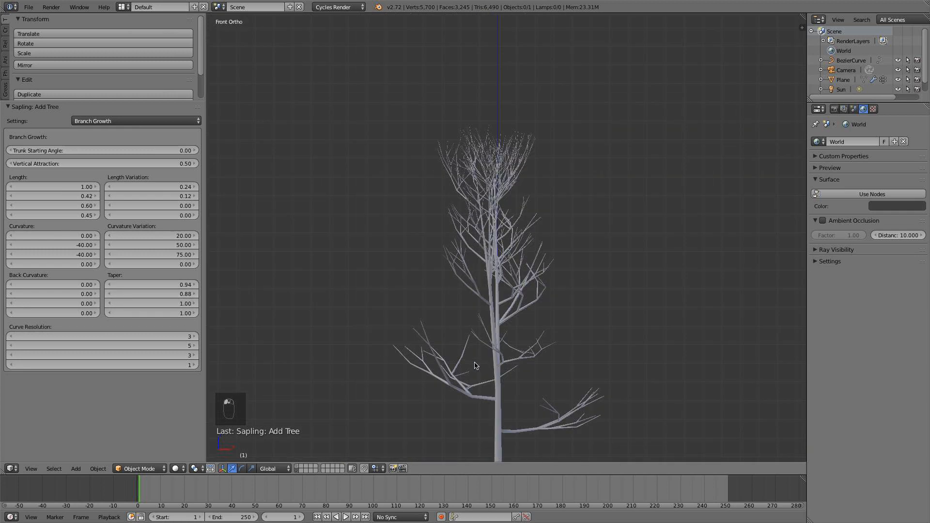
Set the second-level Taper to 0.91 and inspect the branch thickness up close.
{"action": "scroll", "coordinate": [538, 289], "scroll_direction": "up", "scroll_amount": 3}
{"action": "scroll", "coordinate": [358, 354], "scroll_direction": "up", "scroll_amount": 3}
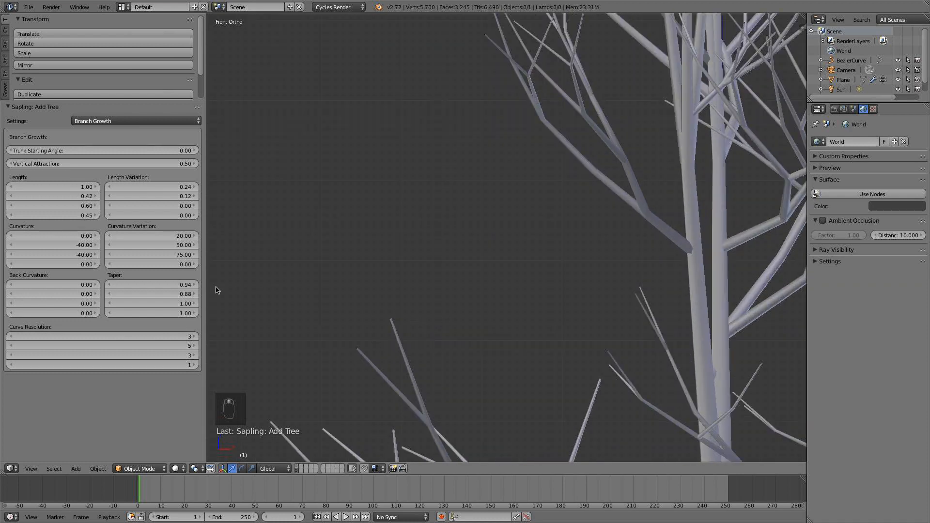
{"action": "left_click", "coordinate": [193, 293]}
{"action": "scroll", "coordinate": [370, 353], "scroll_direction": "down", "scroll_amount": 4}
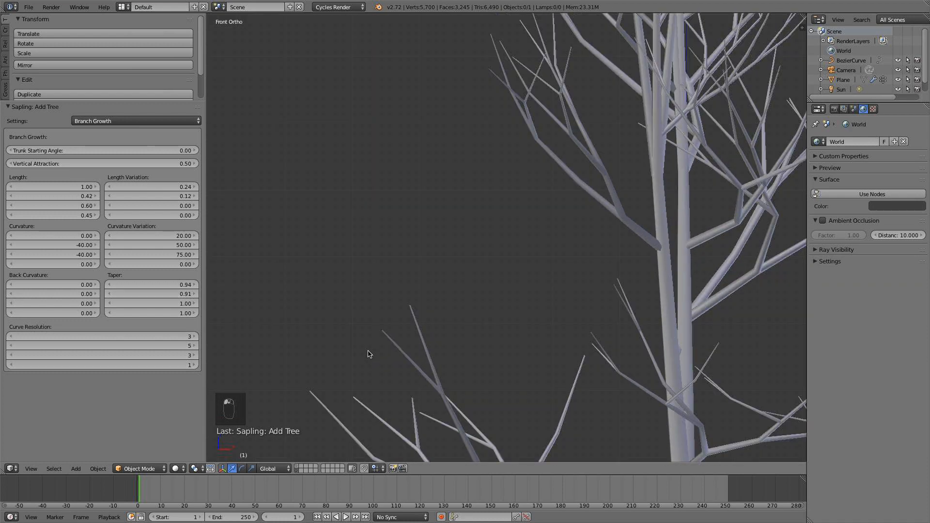
{"action": "scroll", "coordinate": [412, 333], "scroll_direction": "up", "scroll_amount": 6}
{"action": "scroll", "coordinate": [511, 349], "scroll_direction": "down", "scroll_amount": 8}
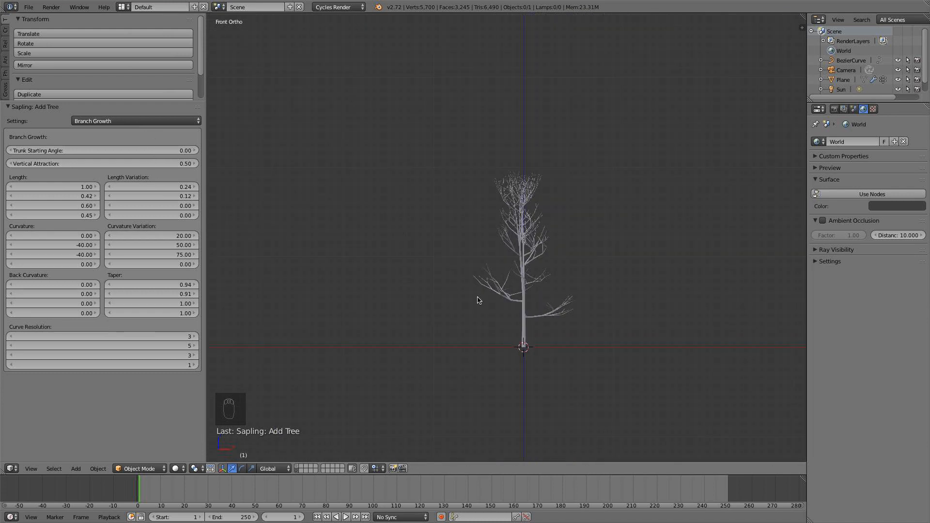
Set the Branch Growth Curve Resolution to 2 for the first level and 4 for the second.
{"action": "left_click", "coordinate": [13, 337]}
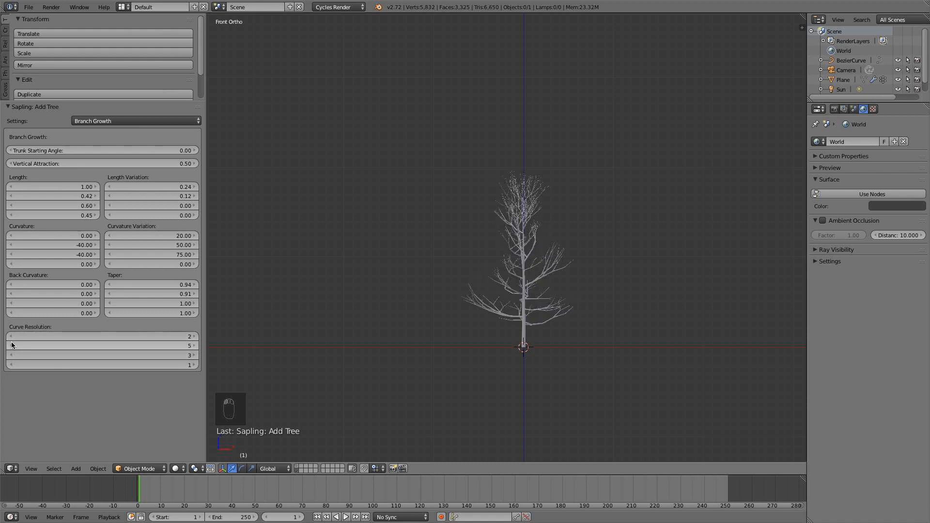
{"action": "left_click", "coordinate": [13, 346]}
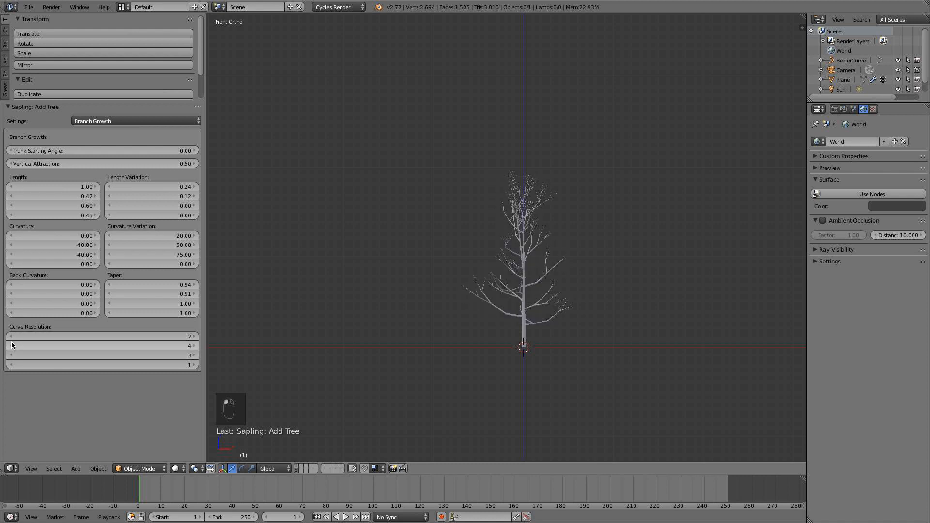
Set the second-level Branch Growth Curve Resolution to 5 and check the tree from an angle.
{"action": "left_click", "coordinate": [196, 346]}
{"action": "middle_click_drag", "start_coordinate": [517, 259], "coordinate": [523, 276]}
{"action": "scroll", "coordinate": [455, 261], "scroll_direction": "up", "scroll_amount": 4}
{"action": "scroll", "coordinate": [502, 277], "scroll_direction": "down", "scroll_amount": 5}
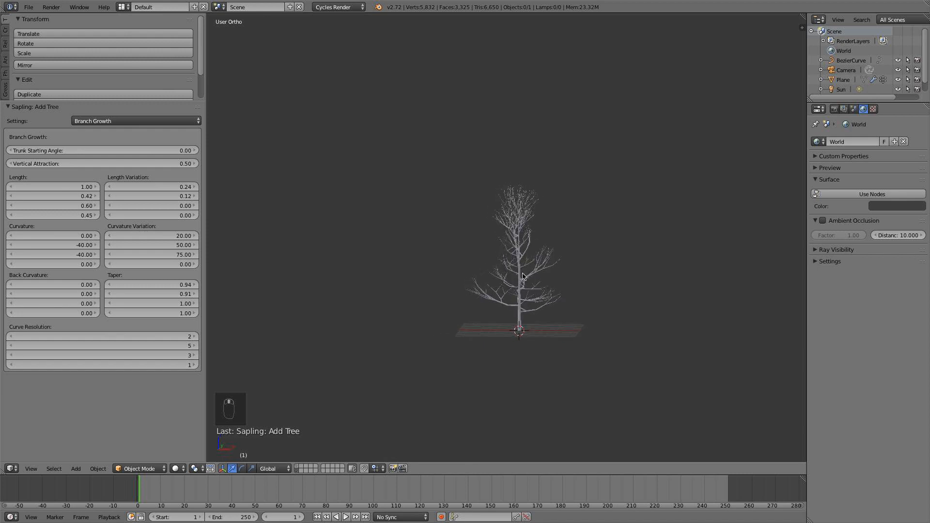
Export the Sapling settings from the Geometry section as a preset named Tree and check the list of available presets.
{"action": "left_click", "coordinate": [129, 120]}
{"action": "left_click", "coordinate": [127, 110]}
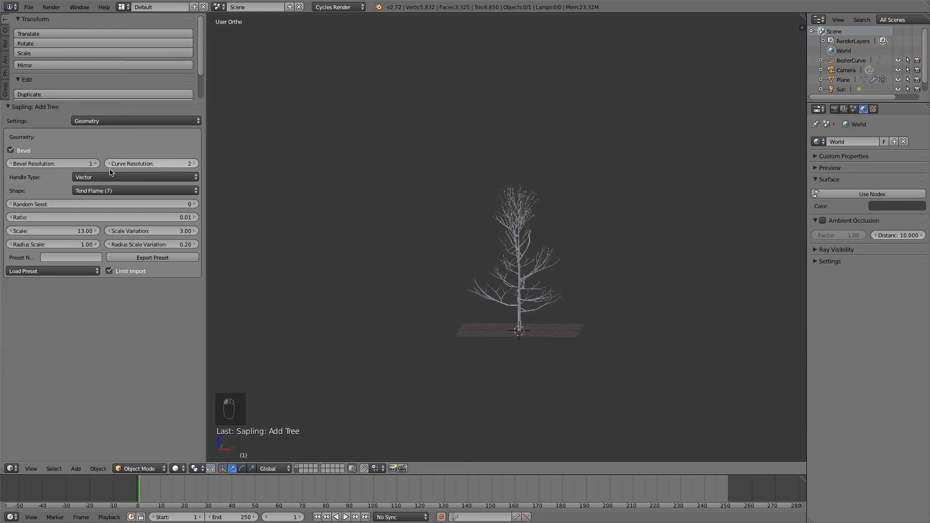
{"action": "left_click", "coordinate": [81, 257]}
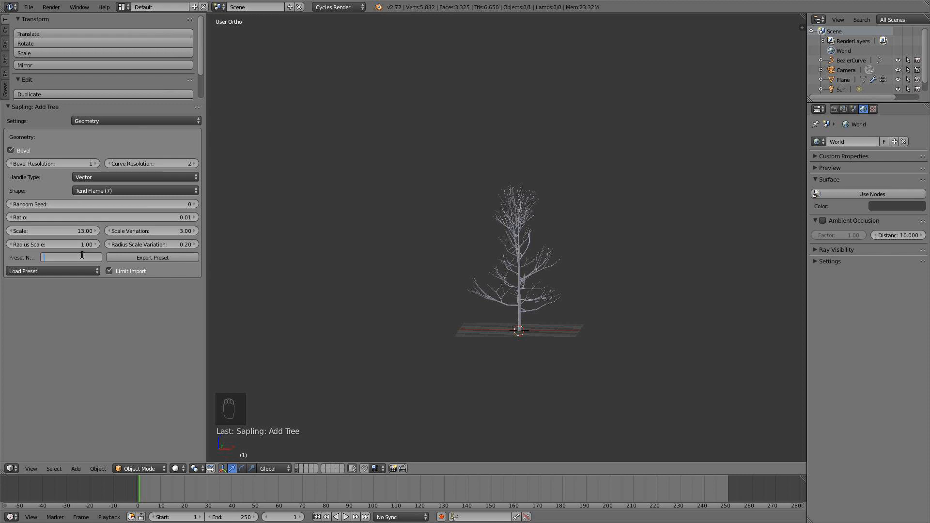
{"action": "type", "text": "Tree"}
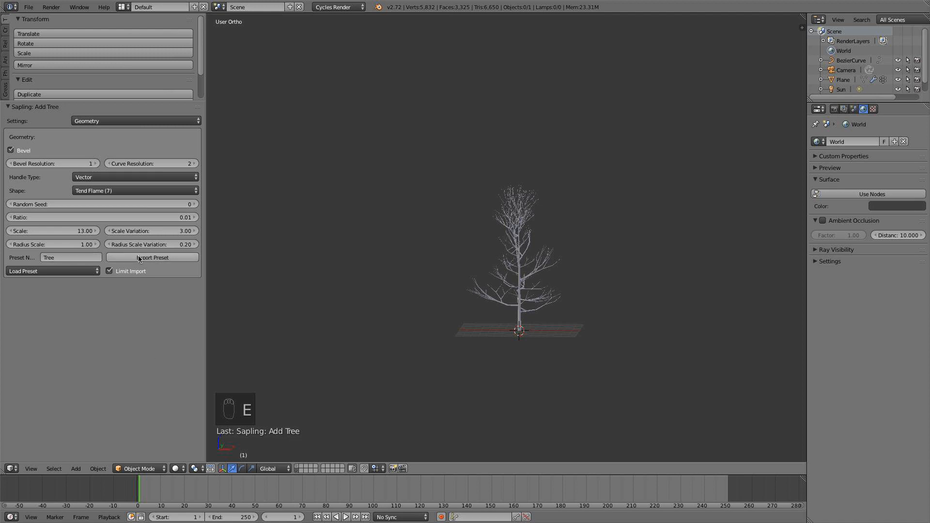
{"action": "left_click", "coordinate": [148, 258]}
{"action": "left_click", "coordinate": [51, 271]}
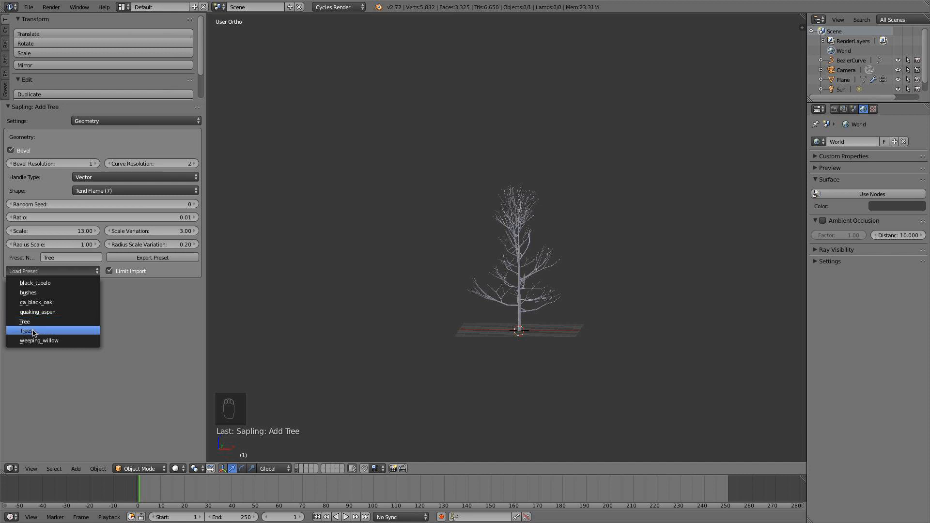
{"action": "left_click", "coordinate": [142, 259]}
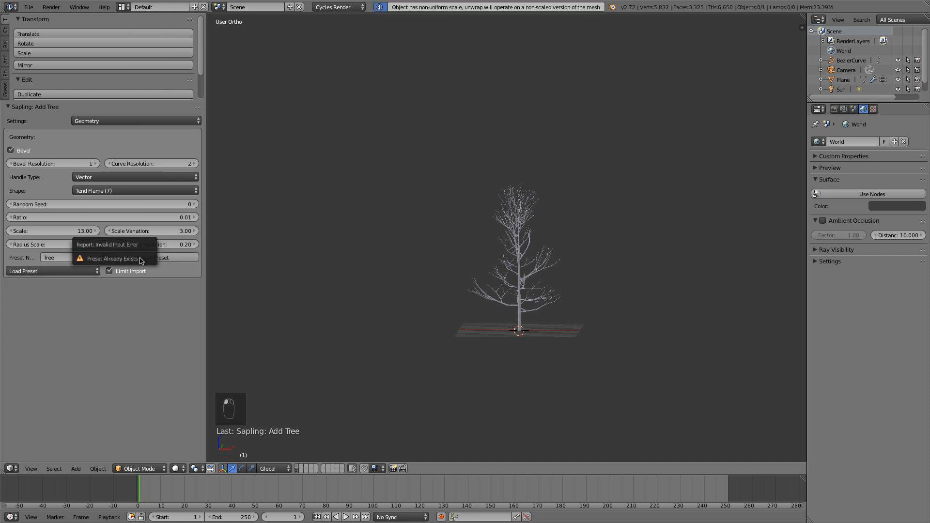
{"action": "left_click", "coordinate": [54, 272]}
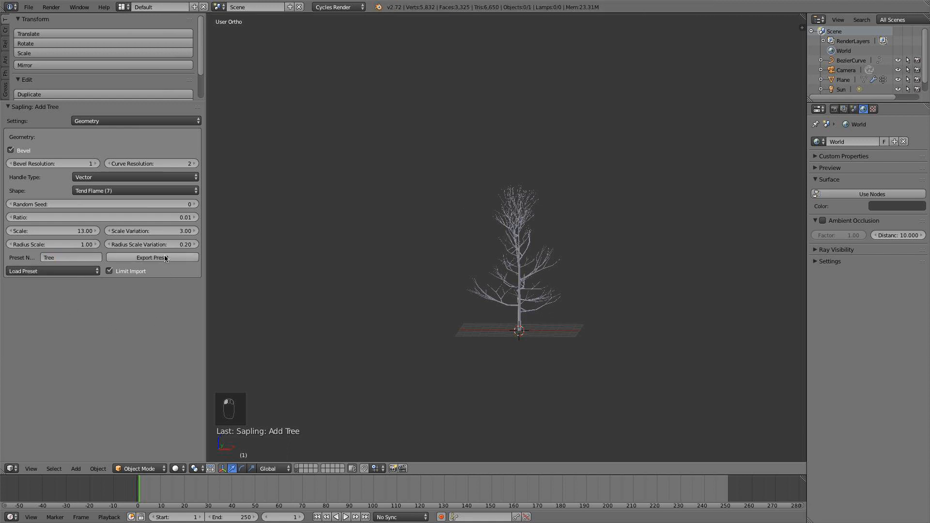
In front view, move the finished tree about 29.3 units along negative X, away from the origin.
{"action": "key", "text": "KP_1"}
{"action": "right_click", "coordinate": [522, 253]}
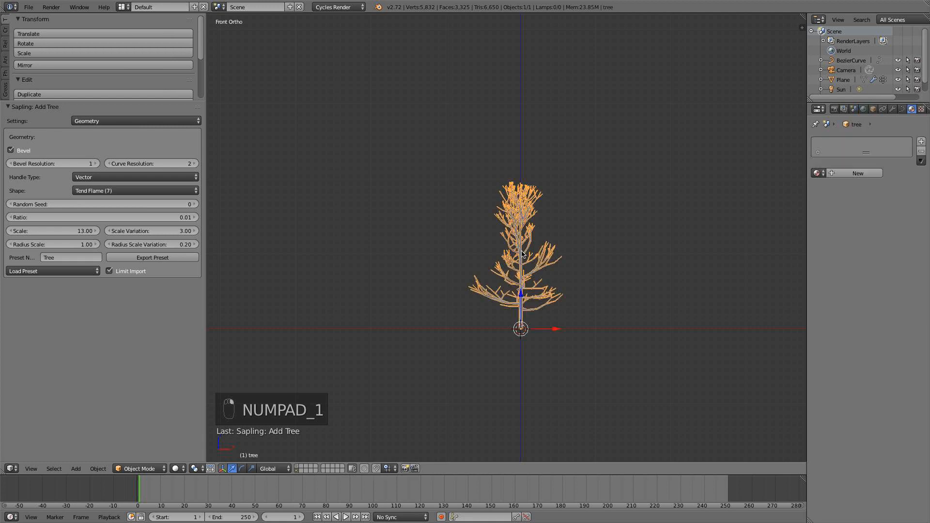
{"action": "left_click_drag", "start_coordinate": [555, 330], "coordinate": [334, 330]}
Add a second Sapling tree at the origin and load the Tree preset for it.
{"action": "key", "text": "shift+a"}
{"action": "mouse_move", "coordinate": [522, 315]}
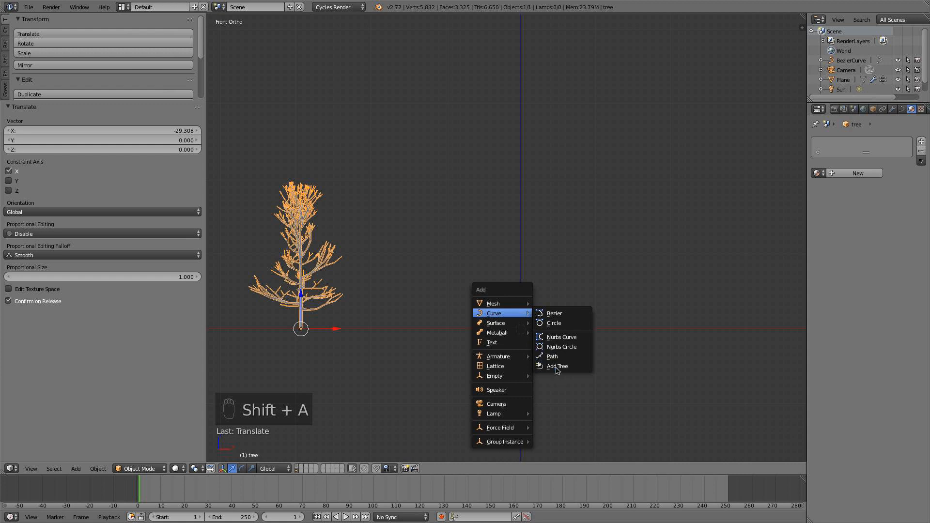
{"action": "left_click", "coordinate": [557, 367]}
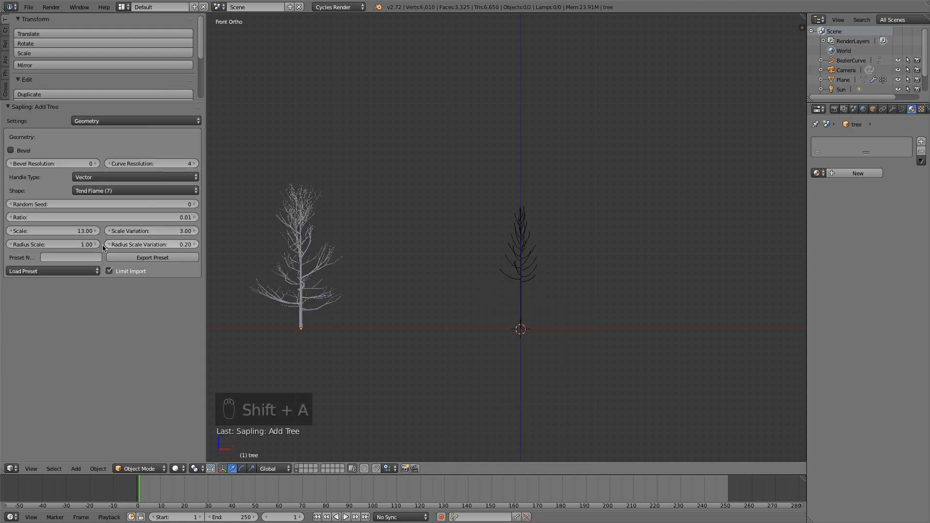
{"action": "left_click", "coordinate": [70, 272]}
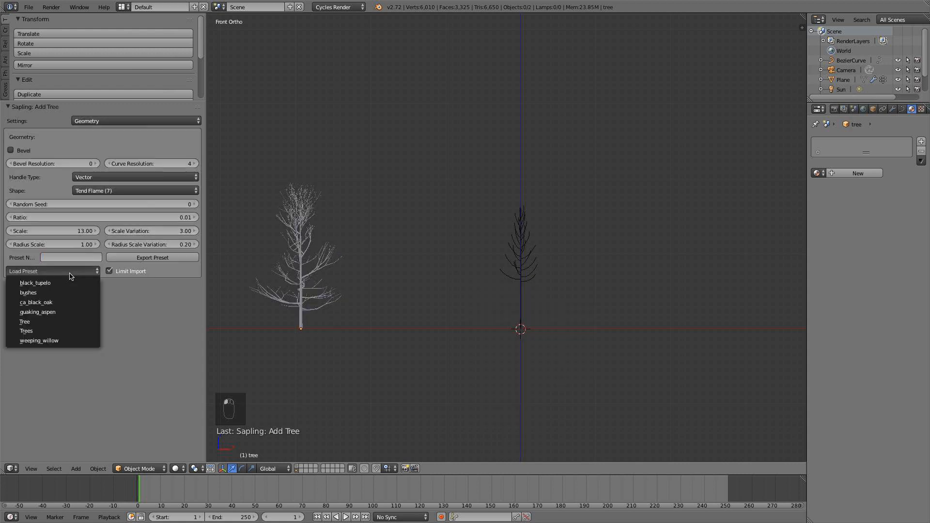
{"action": "left_click", "coordinate": [67, 318]}
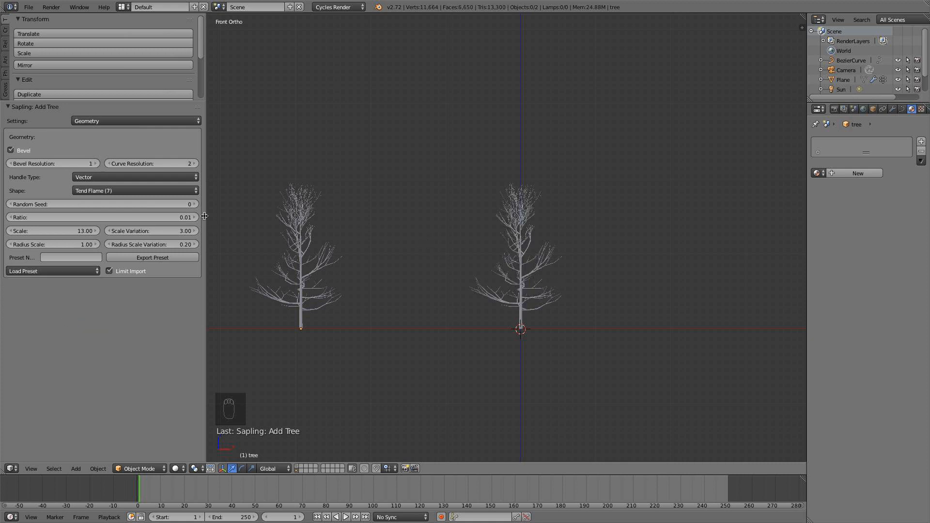
Set the second tree's Random Seed to 5 and move it about 15.5 units along negative X.
{"action": "left_click", "coordinate": [195, 205]}
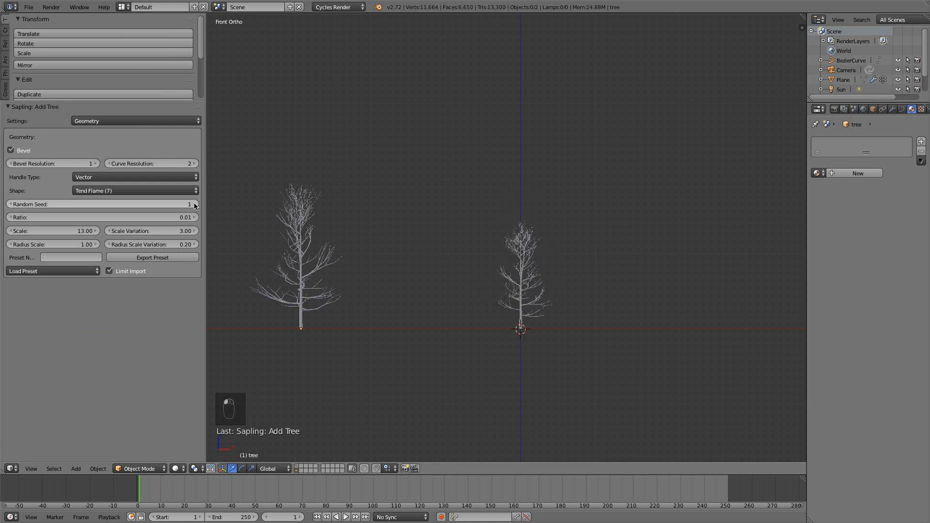
{"action": "left_click", "coordinate": [196, 205]}
{"action": "left_click", "coordinate": [195, 205]}
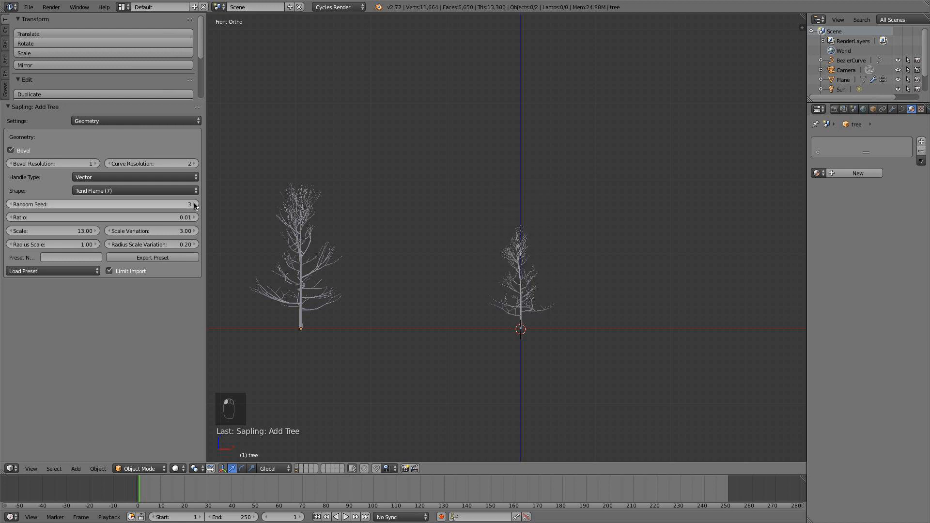
{"action": "left_click", "coordinate": [195, 205]}
{"action": "left_click", "coordinate": [195, 204]}
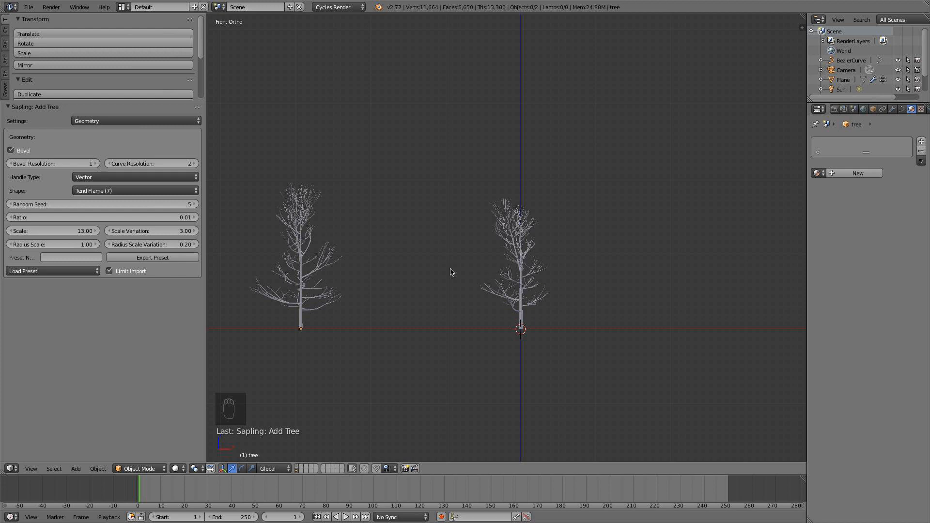
{"action": "right_click", "coordinate": [521, 291]}
{"action": "left_click_drag", "start_coordinate": [549, 329], "coordinate": [433, 326]}
Add a third Sapling tree at the origin and load the Tree preset for it.
{"action": "key", "text": "shift+a"}
{"action": "mouse_move", "coordinate": [557, 323]}
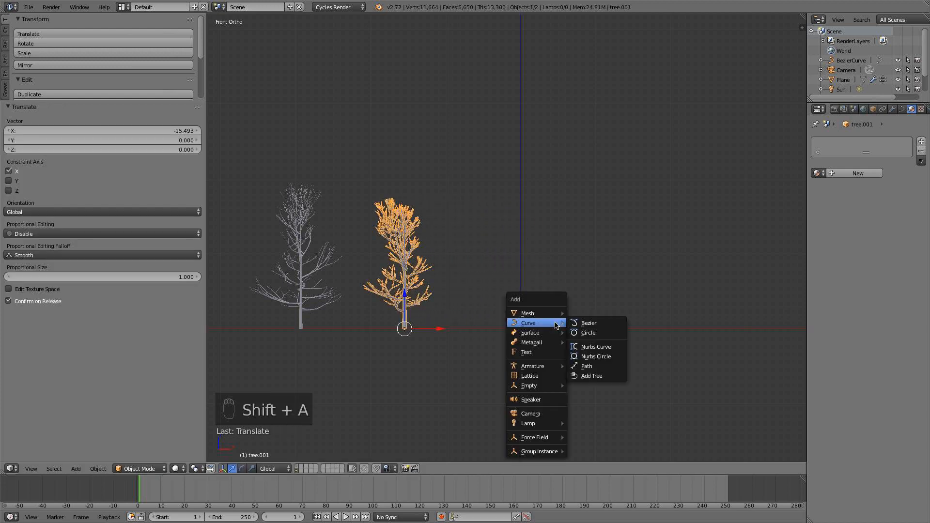
{"action": "left_click", "coordinate": [580, 374]}
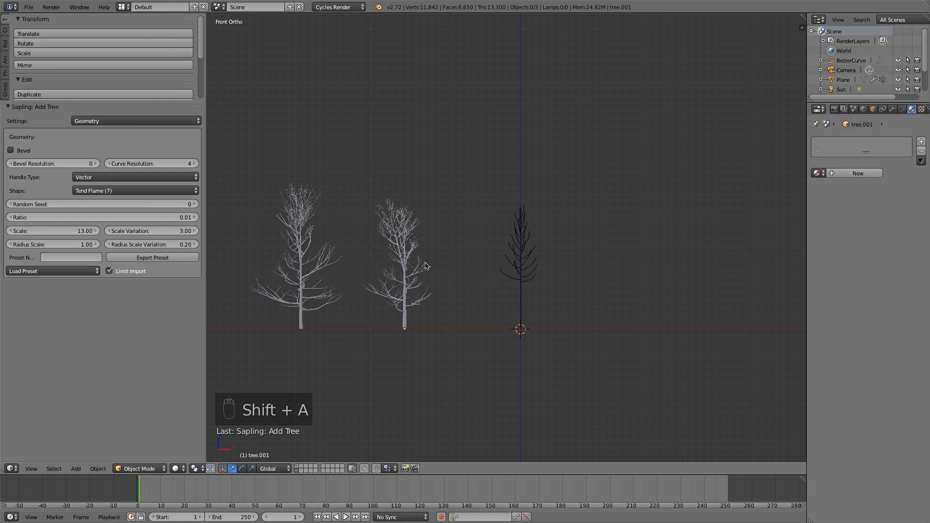
{"action": "left_click", "coordinate": [59, 270]}
{"action": "left_click", "coordinate": [54, 319]}
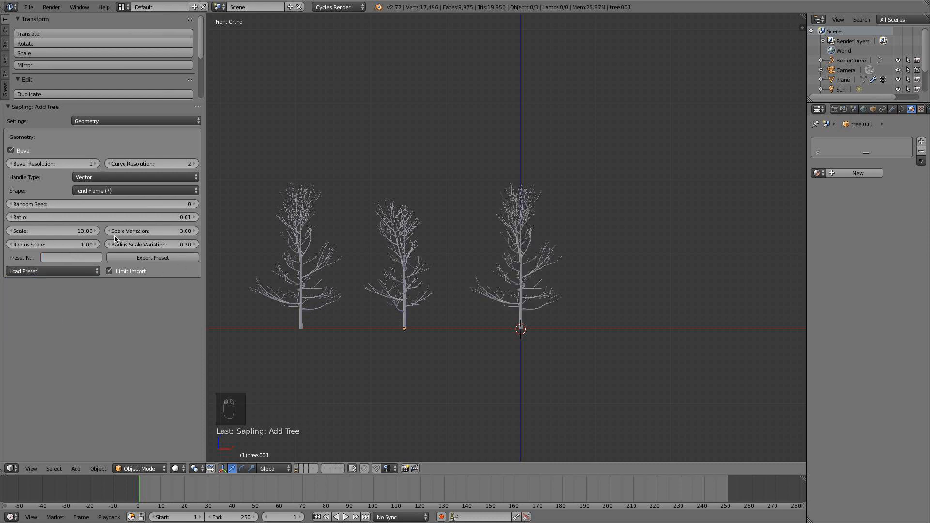
Step through Random Seed variations for the third tree and settle on seed 27.
{"action": "left_click", "coordinate": [194, 204]}
{"action": "left_click", "coordinate": [193, 204]}
{"action": "left_click", "coordinate": [194, 204]}
{"action": "left_click", "coordinate": [194, 204]}
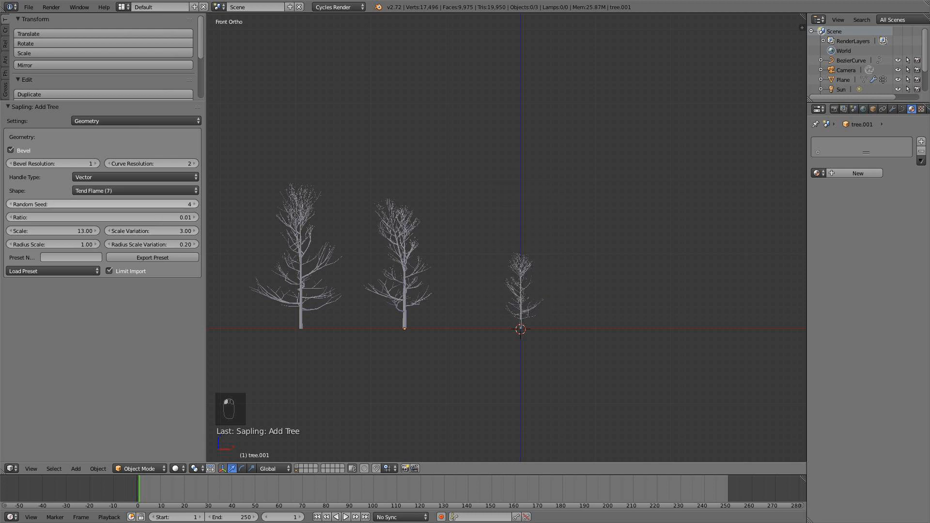
{"action": "left_click", "coordinate": [194, 204]}
{"action": "left_click", "coordinate": [193, 204]}
{"action": "left_click", "coordinate": [194, 204]}
{"action": "left_click", "coordinate": [194, 205]}
{"action": "left_click", "coordinate": [194, 204]}
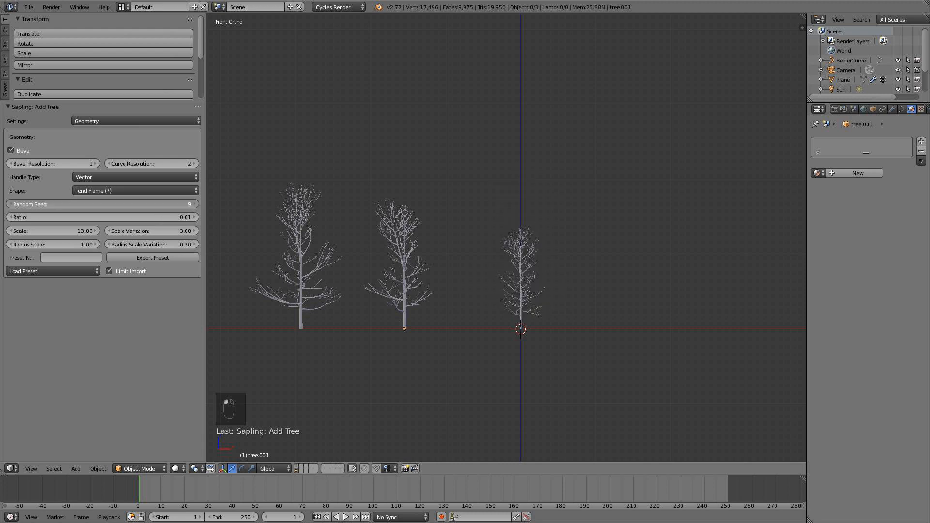
{"action": "left_click", "coordinate": [194, 204]}
{"action": "left_click", "coordinate": [194, 204]}
{"action": "left_click", "coordinate": [194, 204]}
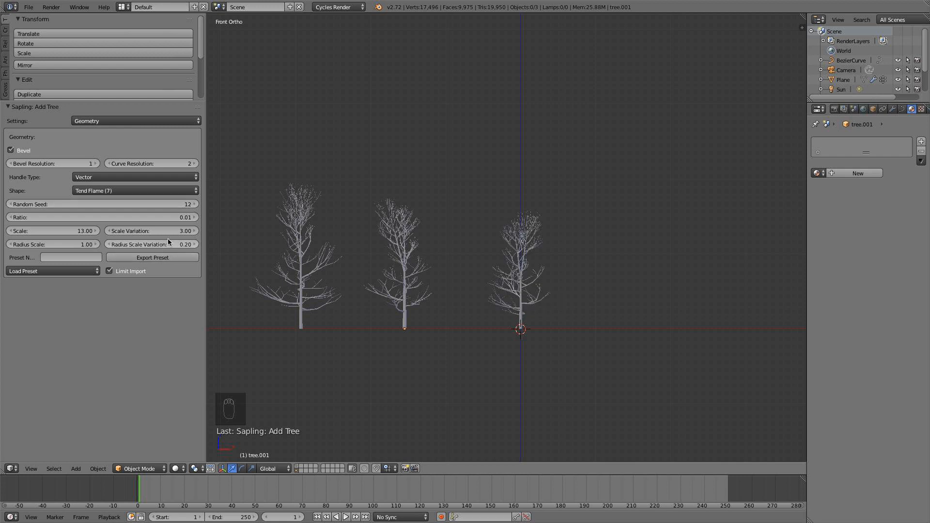
{"action": "left_click", "coordinate": [194, 204]}
{"action": "left_click", "coordinate": [195, 204]}
{"action": "left_click", "coordinate": [195, 204]}
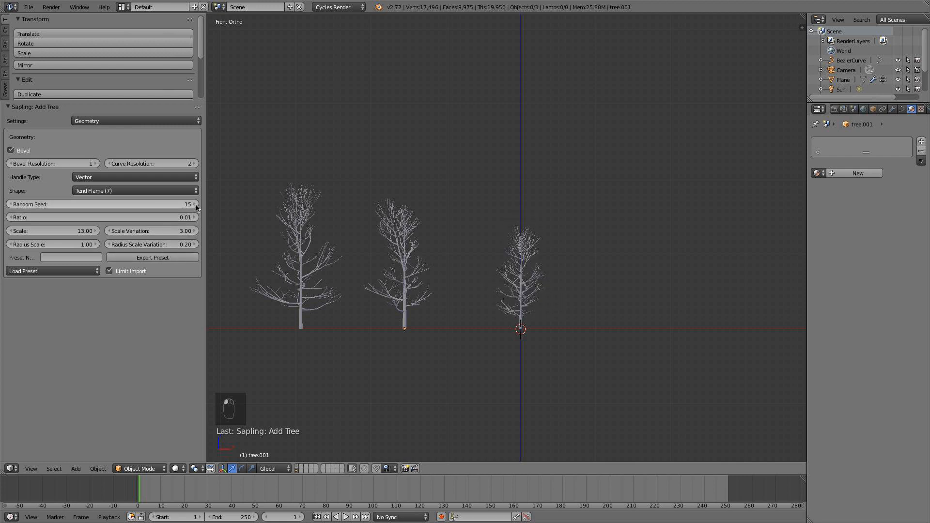
{"action": "left_click", "coordinate": [196, 206]}
{"action": "left_click", "coordinate": [196, 206]}
{"action": "left_click", "coordinate": [196, 205]}
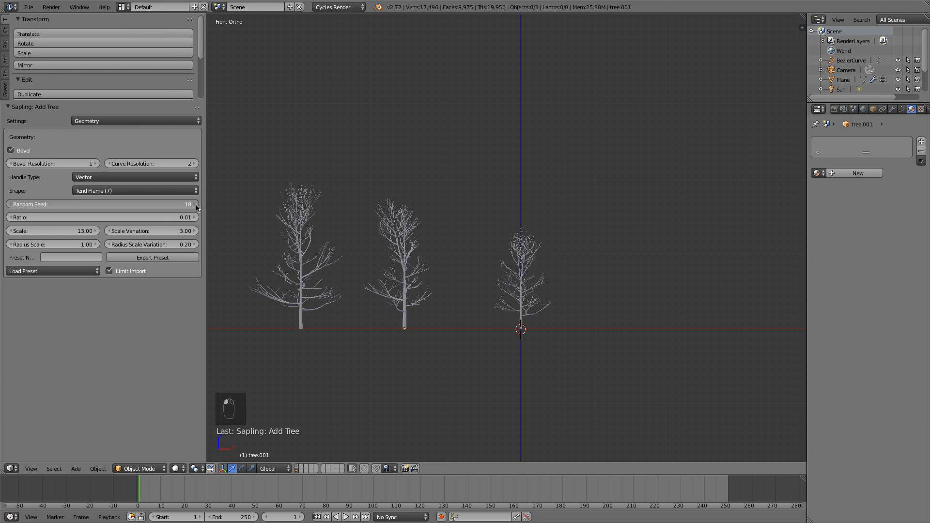
{"action": "left_click", "coordinate": [196, 207]}
{"action": "left_click", "coordinate": [197, 206]}
{"action": "left_click", "coordinate": [196, 207]}
{"action": "left_click", "coordinate": [196, 206]}
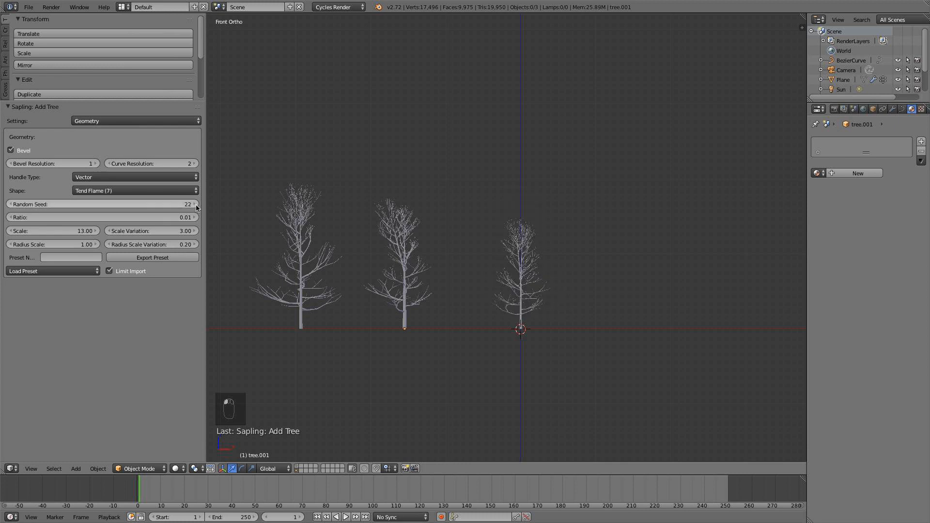
{"action": "left_click", "coordinate": [196, 206]}
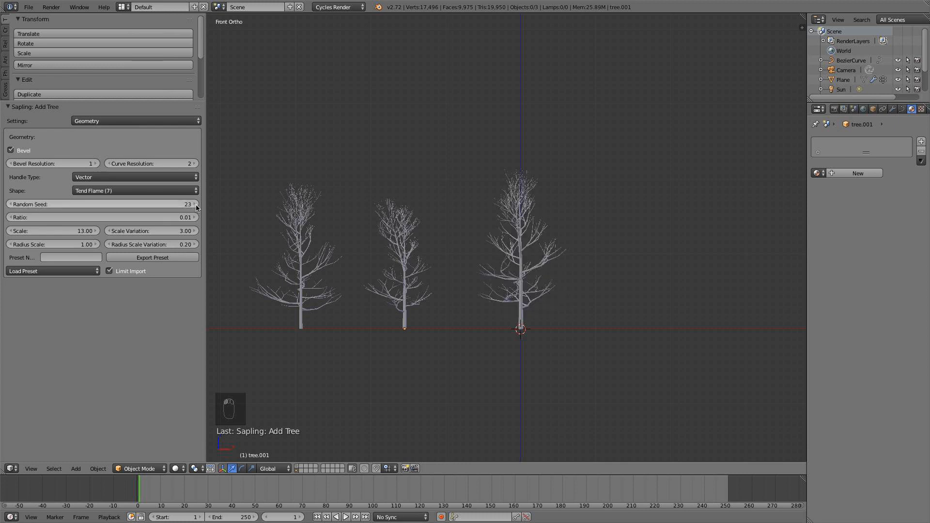
{"action": "left_click", "coordinate": [197, 207]}
{"action": "left_click", "coordinate": [196, 207]}
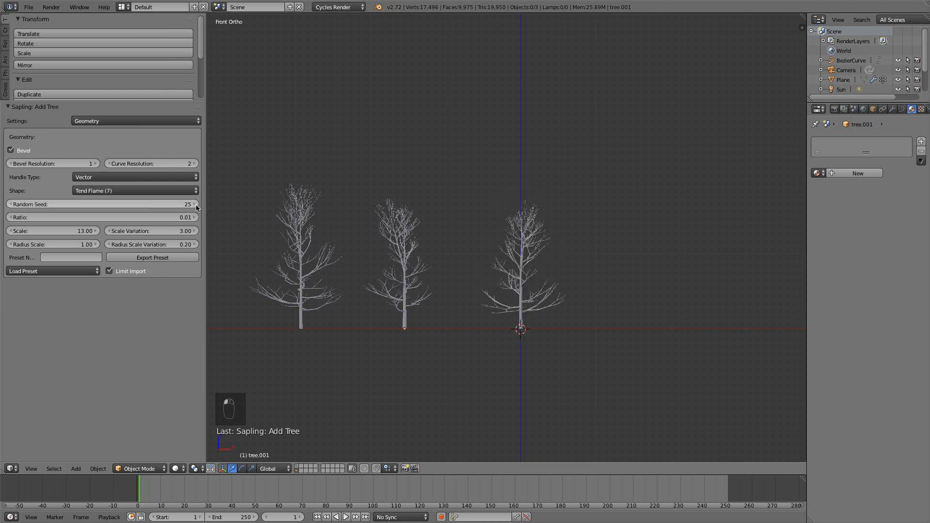
{"action": "left_click", "coordinate": [196, 206]}
{"action": "left_click", "coordinate": [196, 207]}
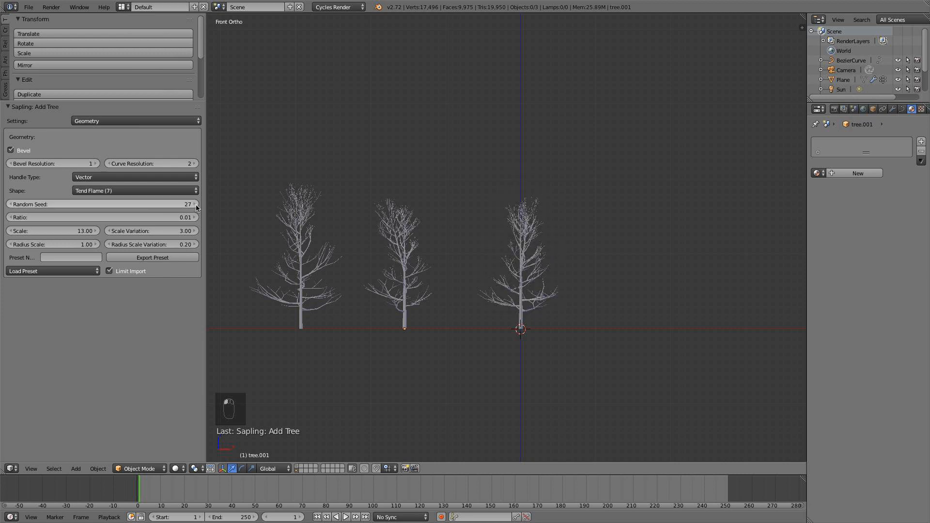
Move the third tree along negative X off the origin and shift the middle tree along X to space the three evenly.
{"action": "middle_click_drag", "start_coordinate": [546, 306], "coordinate": [604, 292]}
{"action": "key", "text": "KP_1"}
{"action": "right_click", "coordinate": [526, 345]}
{"action": "left_click_drag", "start_coordinate": [621, 312], "coordinate": [556, 311]}
{"action": "right_click", "coordinate": [422, 297]}
{"action": "left_click_drag", "start_coordinate": [443, 307], "coordinate": [430, 306]}
{"action": "middle_click_drag", "start_coordinate": [430, 306], "coordinate": [514, 310], "text": "shift"}
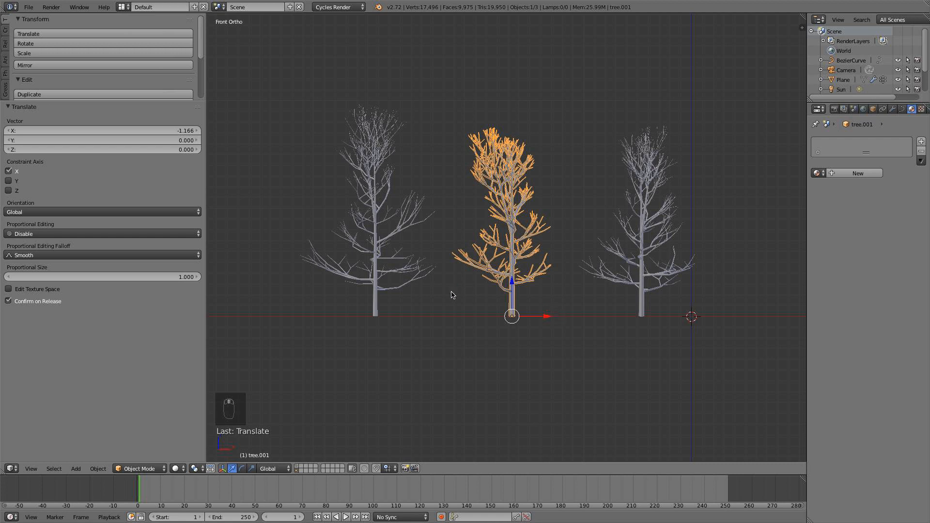
Select the first tree and examine its curve structure up close in Edit Mode.
{"action": "key", "text": "a"}
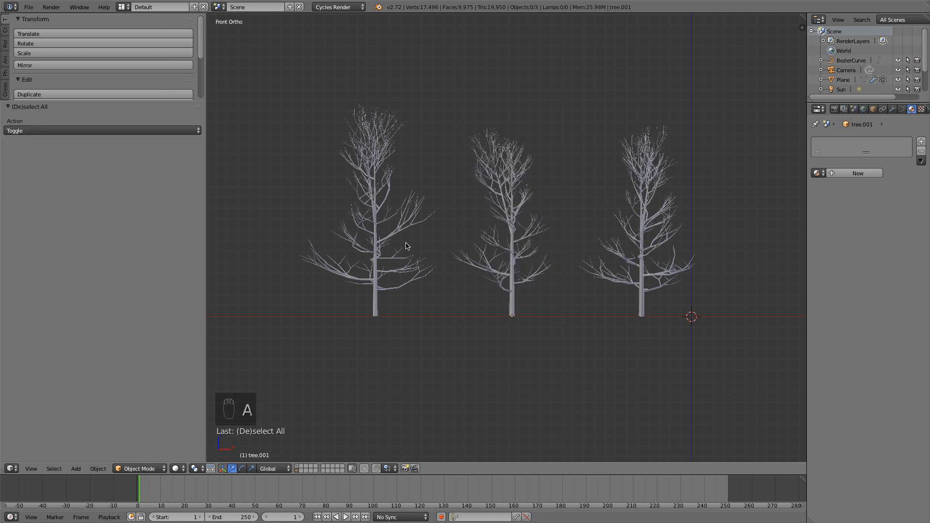
{"action": "right_click", "coordinate": [378, 247]}
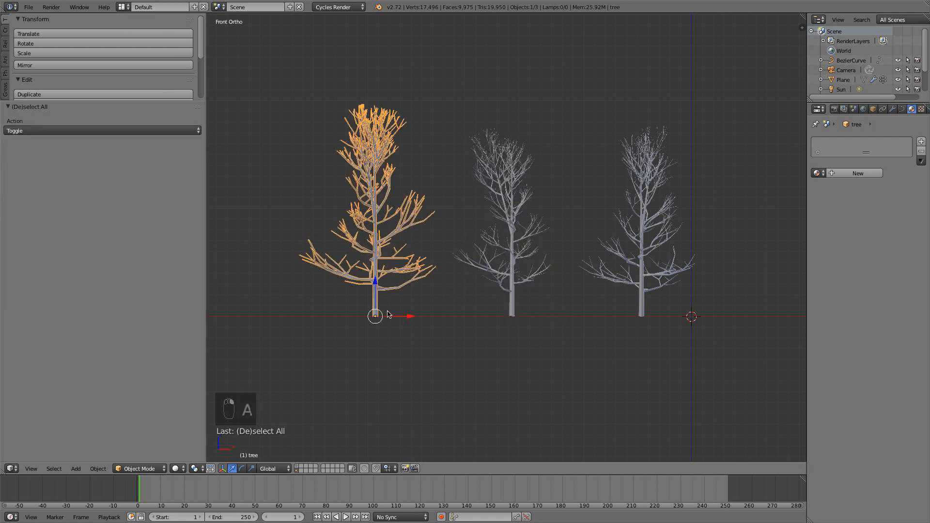
{"action": "scroll", "coordinate": [403, 314], "scroll_direction": "up", "scroll_amount": 1}
{"action": "middle_click_drag", "start_coordinate": [375, 316], "coordinate": [433, 313], "text": "shift"}
{"action": "key", "text": "Tab"}
{"action": "scroll", "coordinate": [378, 323], "scroll_direction": "up", "scroll_amount": 3}
{"action": "key", "text": "Tab"}
{"action": "scroll", "coordinate": [379, 325], "scroll_direction": "down", "scroll_amount": 1}
{"action": "scroll", "coordinate": [379, 325], "scroll_direction": "down", "scroll_amount": 3}
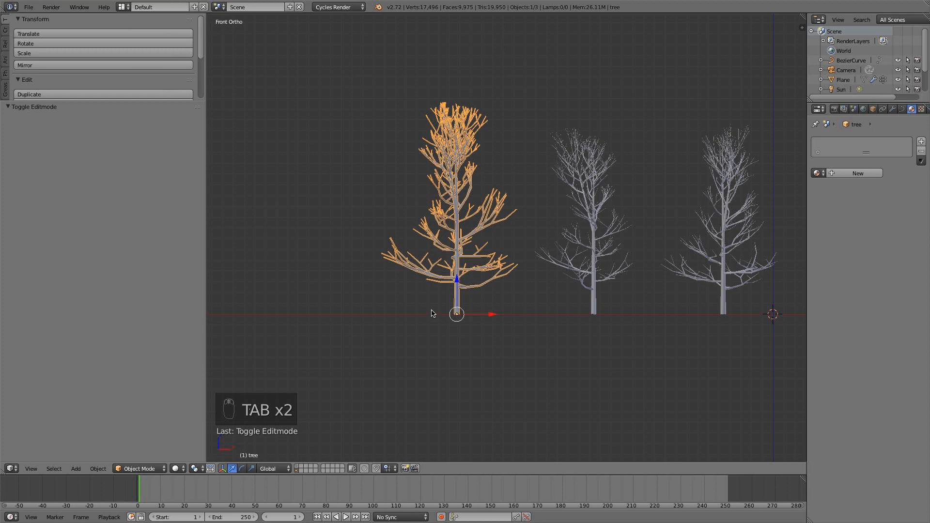
Convert the first tree from a curve to a mesh and inspect its mesh geometry in Edit Mode.
{"action": "key", "text": "alt+c"}
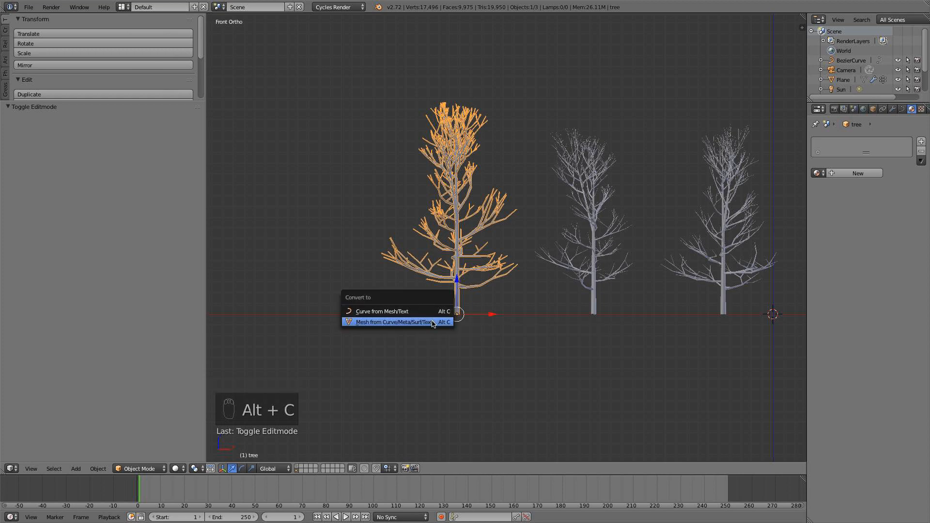
{"action": "left_click", "coordinate": [434, 323]}
{"action": "key", "text": "Tab"}
{"action": "scroll", "coordinate": [460, 282], "scroll_direction": "up", "scroll_amount": 3}
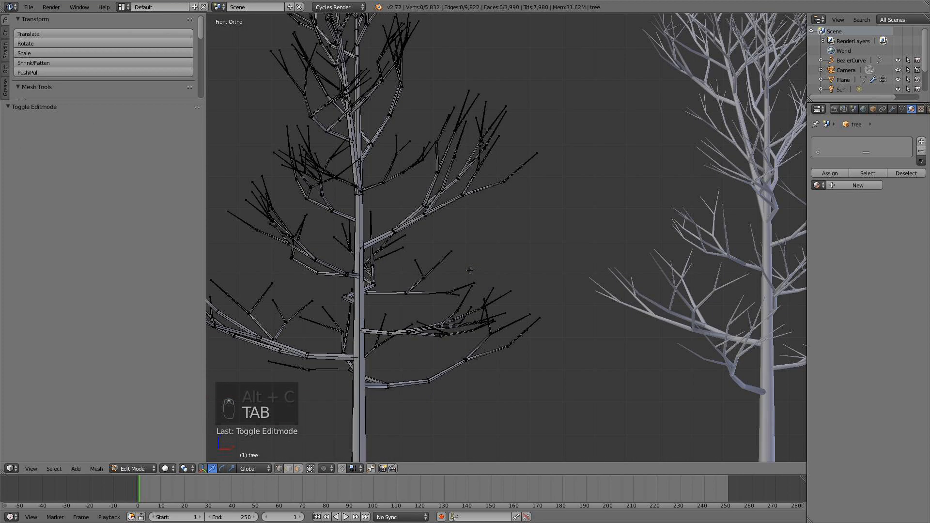
{"action": "key", "text": "Tab"}
{"action": "scroll", "coordinate": [493, 299], "scroll_direction": "down", "scroll_amount": 2}
{"action": "middle_click_drag", "start_coordinate": [493, 299], "coordinate": [425, 293], "text": "shift"}
Convert the middle tree and the third tree from curves to meshes.
{"action": "right_click", "coordinate": [543, 257]}
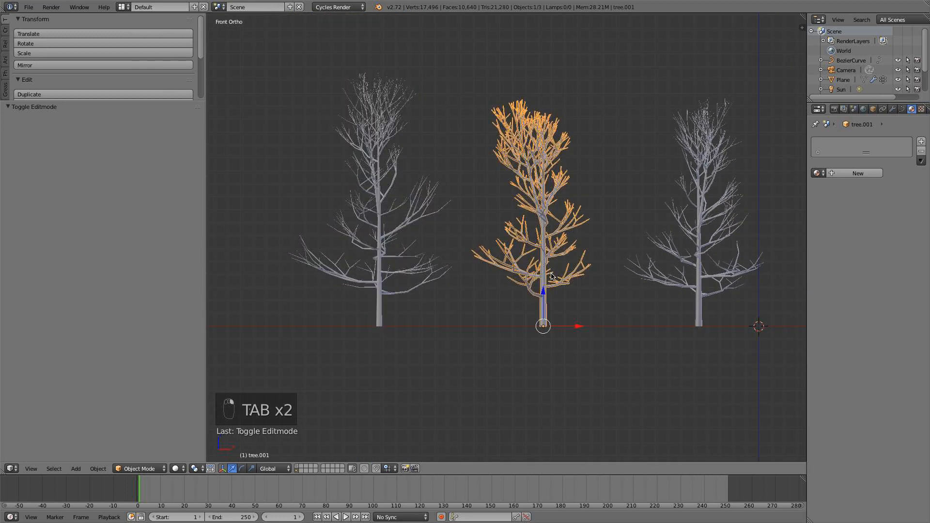
{"action": "key", "text": "alt+c"}
{"action": "left_click", "coordinate": [551, 273]}
{"action": "right_click", "coordinate": [685, 228]}
{"action": "key", "text": "alt+c"}
{"action": "left_click", "coordinate": [684, 227]}
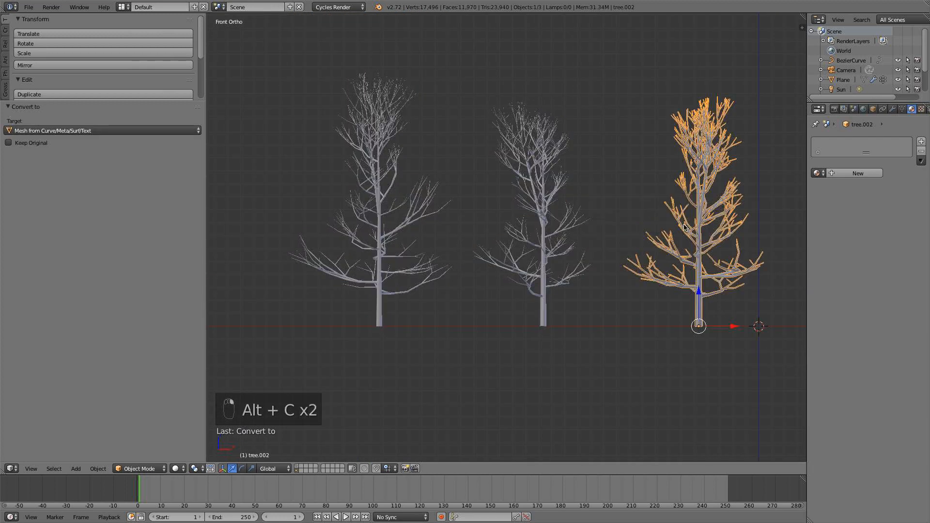
Add a vertex group to the first tree and enter Weight Paint mode with the Add brush strength at 0.889.
{"action": "right_click", "coordinate": [370, 283]}
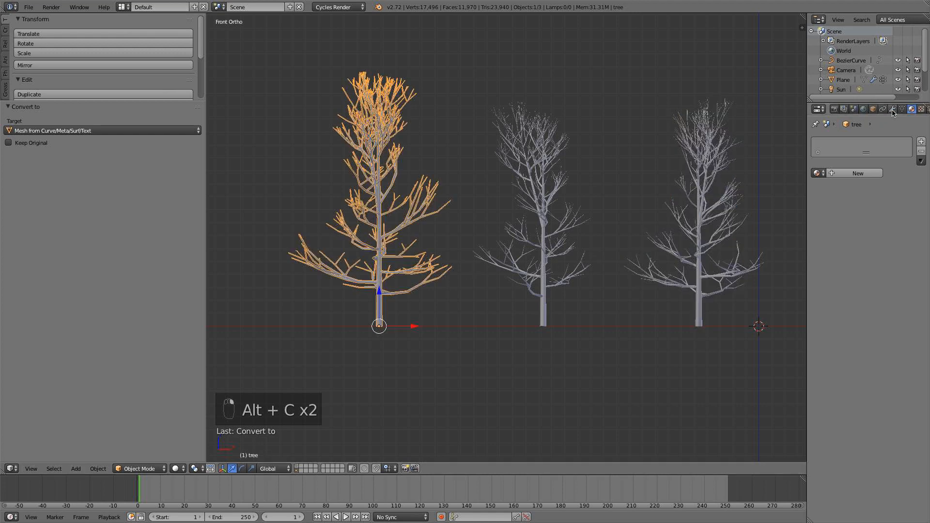
{"action": "left_click", "coordinate": [904, 110]}
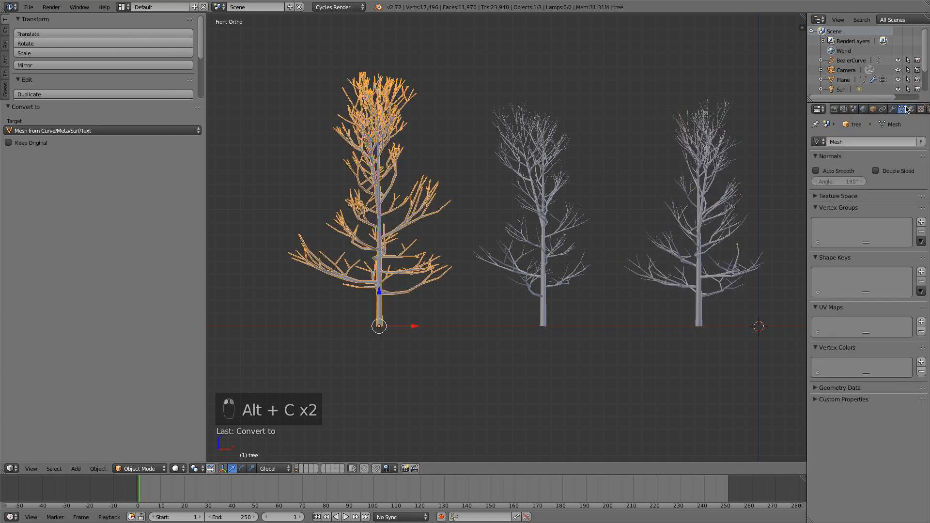
{"action": "left_click", "coordinate": [922, 222]}
{"action": "key", "text": "Tab"}
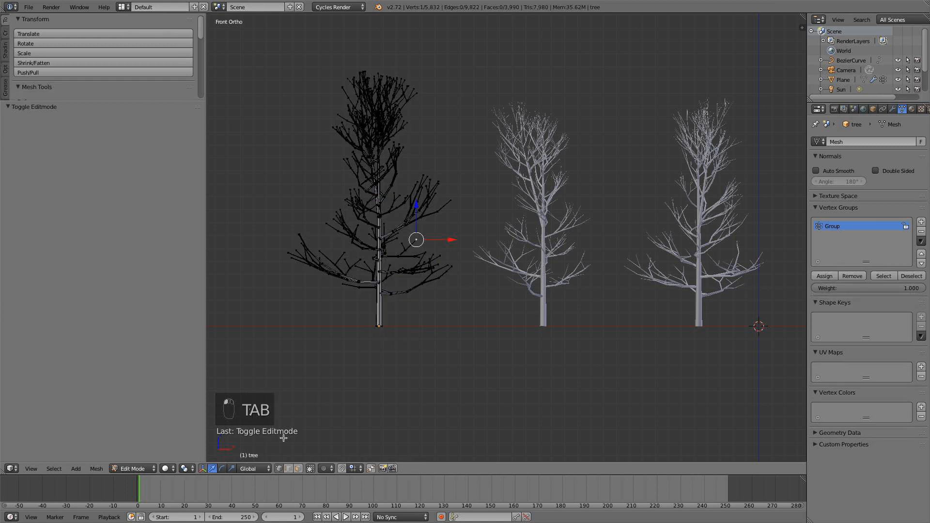
{"action": "left_click", "coordinate": [133, 469]}
{"action": "left_click", "coordinate": [136, 414]}
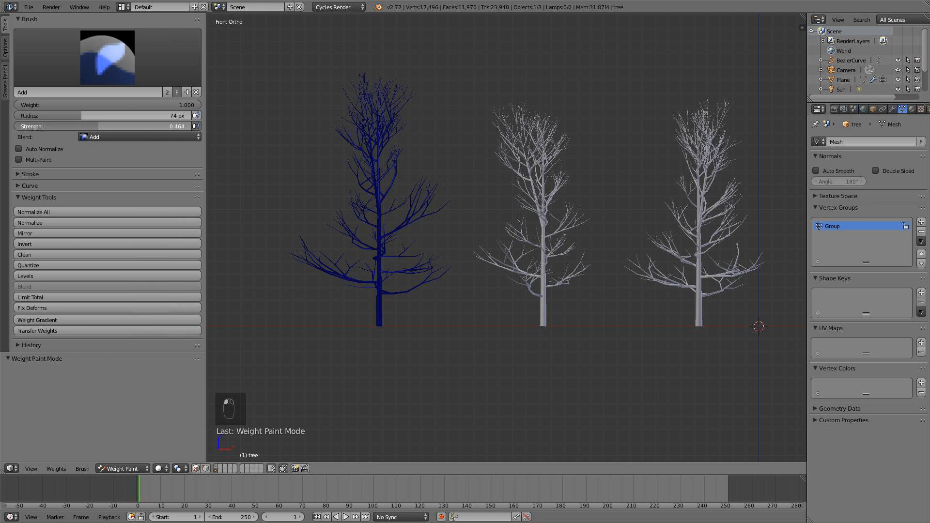
{"action": "left_click_drag", "start_coordinate": [168, 126], "coordinate": [173, 126]}
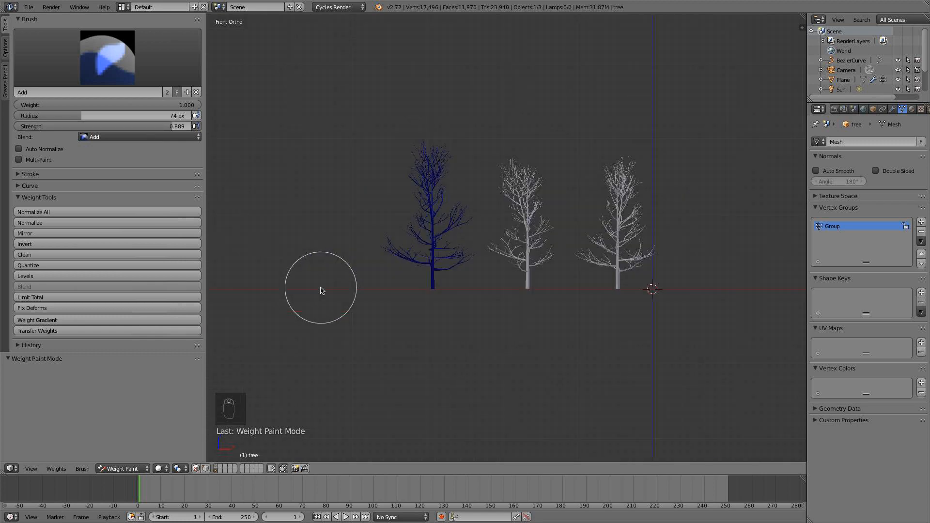
Weight paint the outer branches of the first tree from several sides with the Add brush, leaving the trunk unpainted.
{"action": "mouse_move", "coordinate": [312, 298]}
{"action": "left_mouse_down"}
{"action": "mouse_move", "coordinate": [333, 129]}
{"action": "mouse_move", "coordinate": [409, 103]}
{"action": "mouse_move", "coordinate": [445, 232]}
{"action": "mouse_move", "coordinate": [449, 313]}
{"action": "mouse_move", "coordinate": [447, 152]}
{"action": "mouse_move", "coordinate": [357, 87]}
{"action": "mouse_move", "coordinate": [321, 260]}
{"action": "mouse_move", "coordinate": [343, 139]}
{"action": "left_mouse_up"}
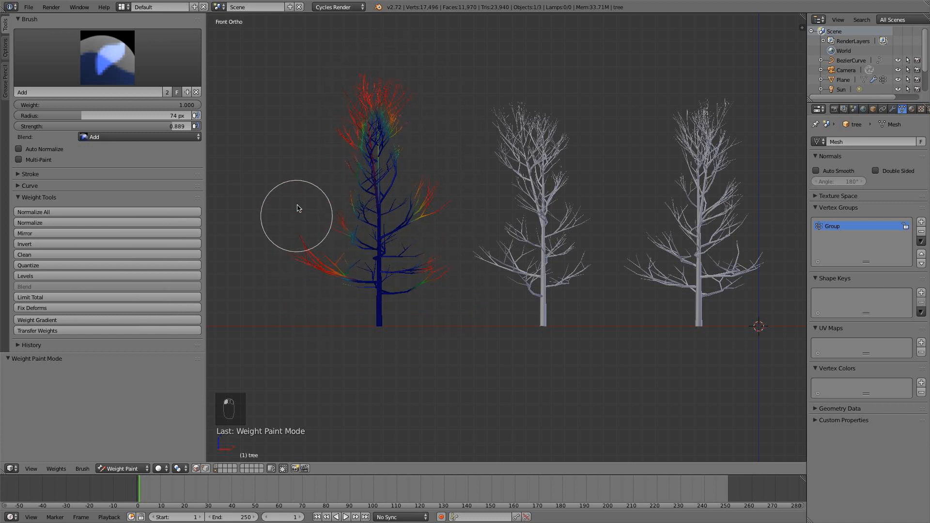
{"action": "scroll", "coordinate": [481, 229], "scroll_direction": "down", "scroll_amount": 2}
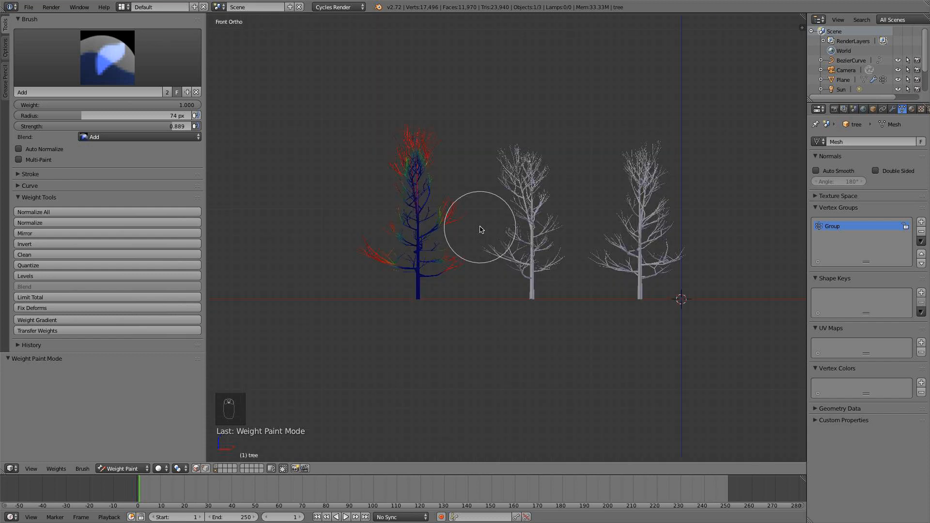
{"action": "key", "text": "KP_3"}
{"action": "scroll", "coordinate": [487, 286], "scroll_direction": "up", "scroll_amount": 2}
{"action": "left_click_drag", "start_coordinate": [525, 303], "coordinate": [546, 150]}
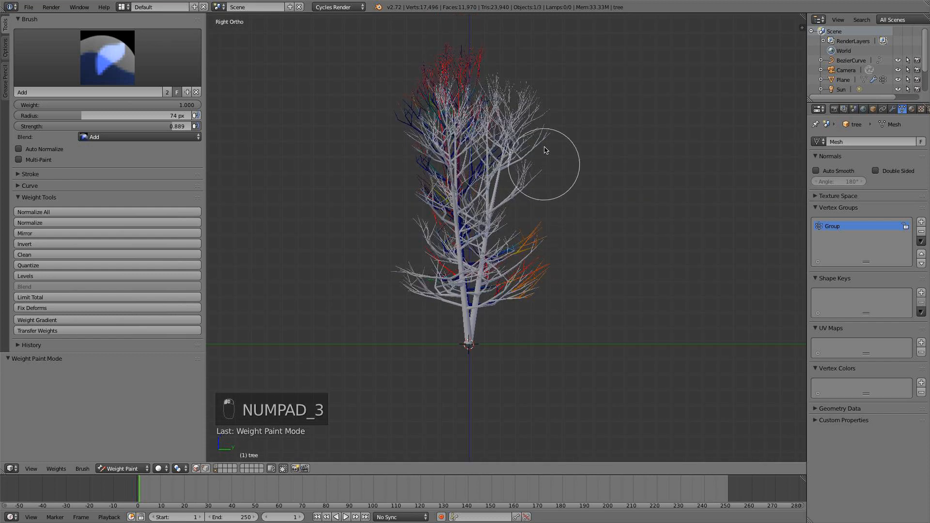
{"action": "mouse_move", "coordinate": [426, 312]}
{"action": "left_mouse_down"}
{"action": "mouse_move", "coordinate": [381, 97]}
{"action": "mouse_move", "coordinate": [399, 192]}
{"action": "left_mouse_up"}
{"action": "scroll", "coordinate": [548, 158], "scroll_direction": "down", "scroll_amount": 4}
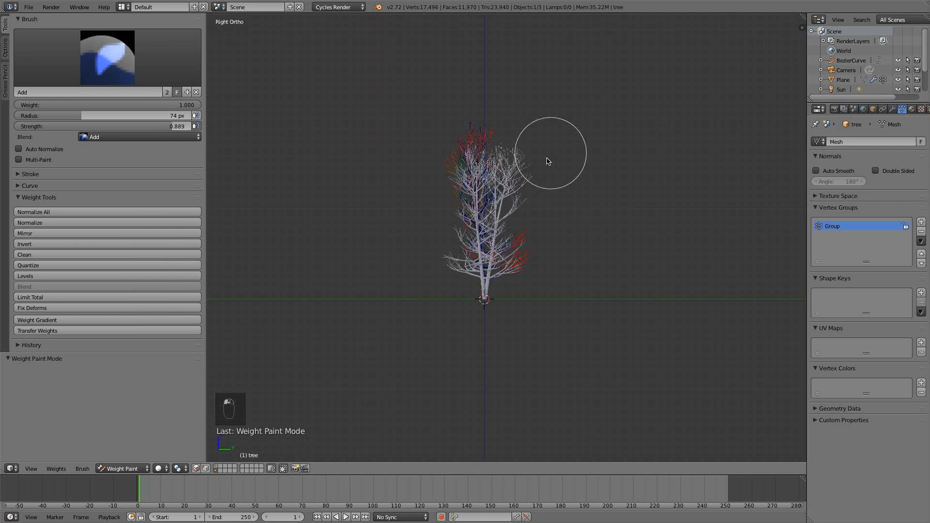
{"action": "middle_click_drag", "start_coordinate": [548, 158], "coordinate": [385, 167]}
{"action": "mouse_move", "coordinate": [502, 242]}
{"action": "left_mouse_down"}
{"action": "mouse_move", "coordinate": [547, 266]}
{"action": "mouse_move", "coordinate": [579, 135]}
{"action": "mouse_move", "coordinate": [642, 213]}
{"action": "mouse_move", "coordinate": [645, 125]}
{"action": "left_mouse_up"}
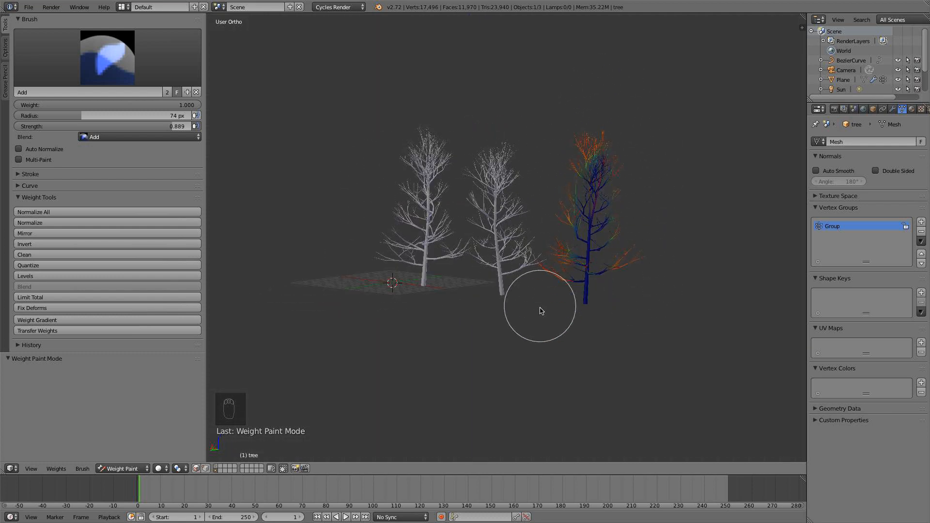
{"action": "mouse_move", "coordinate": [540, 312]}
{"action": "middle_mouse_down"}
{"action": "mouse_move", "coordinate": [635, 259]}
{"action": "mouse_move", "coordinate": [504, 259]}
{"action": "middle_mouse_up"}
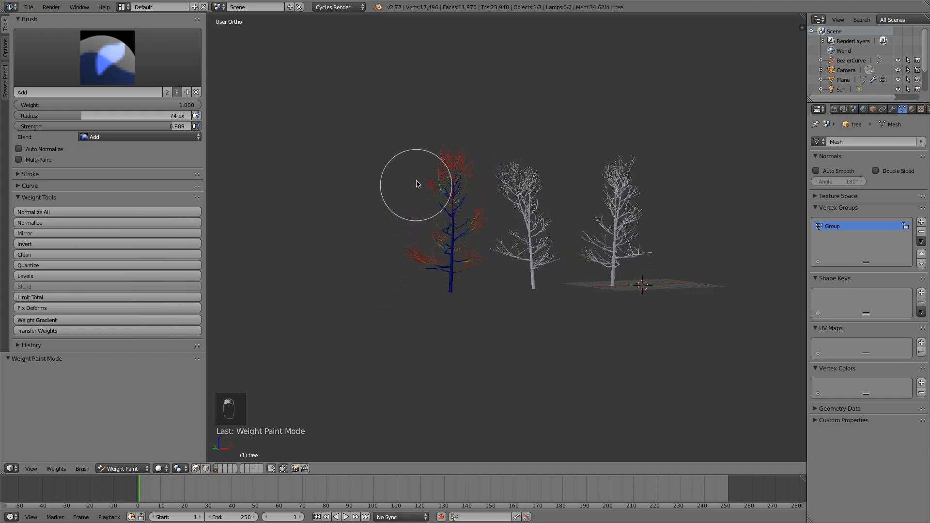
Leave weight painting on the first tree, add a vertex group to the middle tree and enter Weight Paint mode for it.
{"action": "key", "text": "ctrl+Tab"}
{"action": "right_click", "coordinate": [534, 270]}
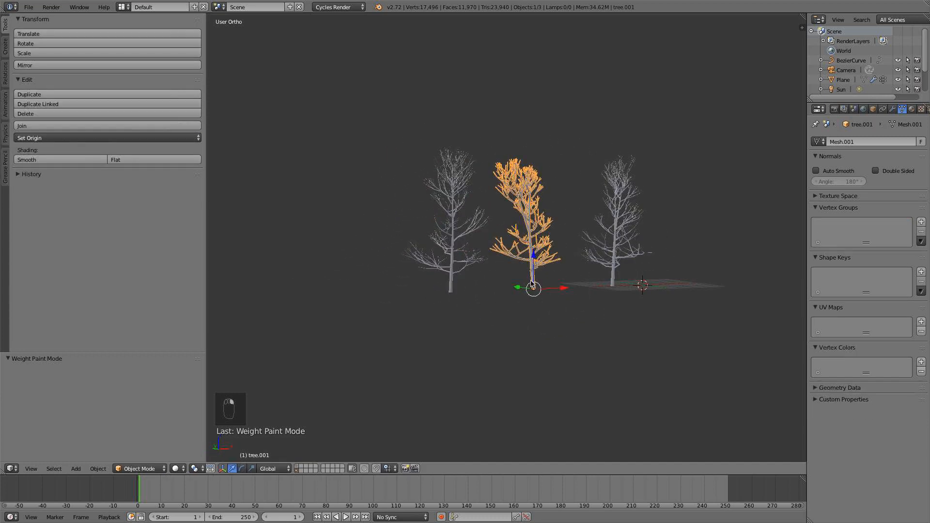
{"action": "left_click", "coordinate": [922, 223]}
{"action": "left_click", "coordinate": [148, 468]}
{"action": "left_click", "coordinate": [141, 416]}
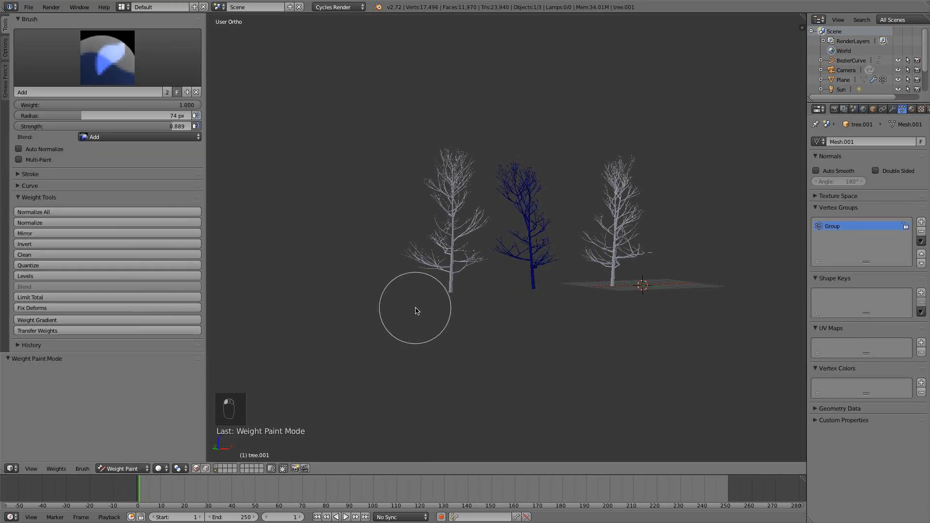
Weight paint the outer branches of the middle tree from several sides with the Add brush.
{"action": "scroll", "coordinate": [436, 300], "scroll_direction": "up", "scroll_amount": 3}
{"action": "mouse_move", "coordinate": [478, 291]}
{"action": "left_mouse_down"}
{"action": "mouse_move", "coordinate": [500, 90]}
{"action": "mouse_move", "coordinate": [619, 235]}
{"action": "mouse_move", "coordinate": [608, 199]}
{"action": "mouse_move", "coordinate": [524, 92]}
{"action": "mouse_move", "coordinate": [494, 310]}
{"action": "mouse_move", "coordinate": [498, 209]}
{"action": "mouse_move", "coordinate": [509, 235]}
{"action": "mouse_move", "coordinate": [592, 275]}
{"action": "mouse_move", "coordinate": [600, 163]}
{"action": "left_mouse_up"}
{"action": "scroll", "coordinate": [654, 220], "scroll_direction": "down", "scroll_amount": 2}
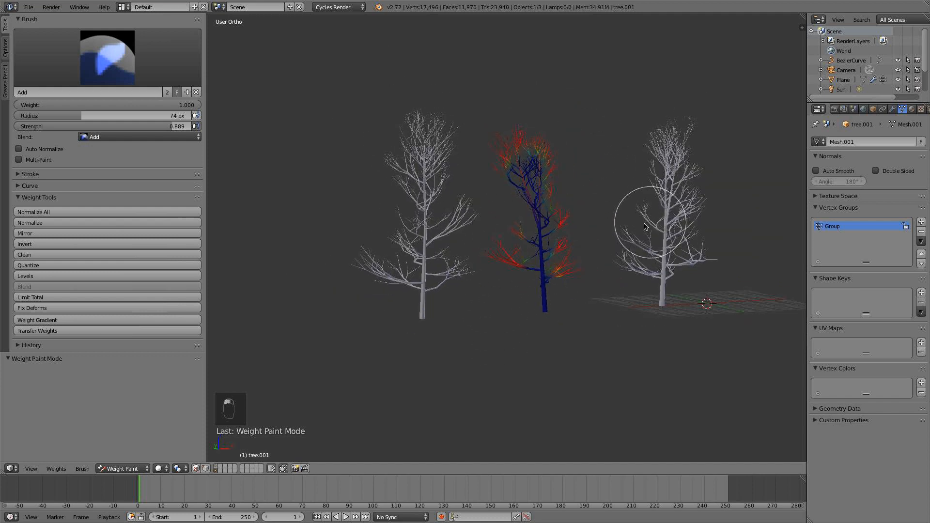
{"action": "middle_click_drag", "start_coordinate": [654, 221], "coordinate": [425, 291]}
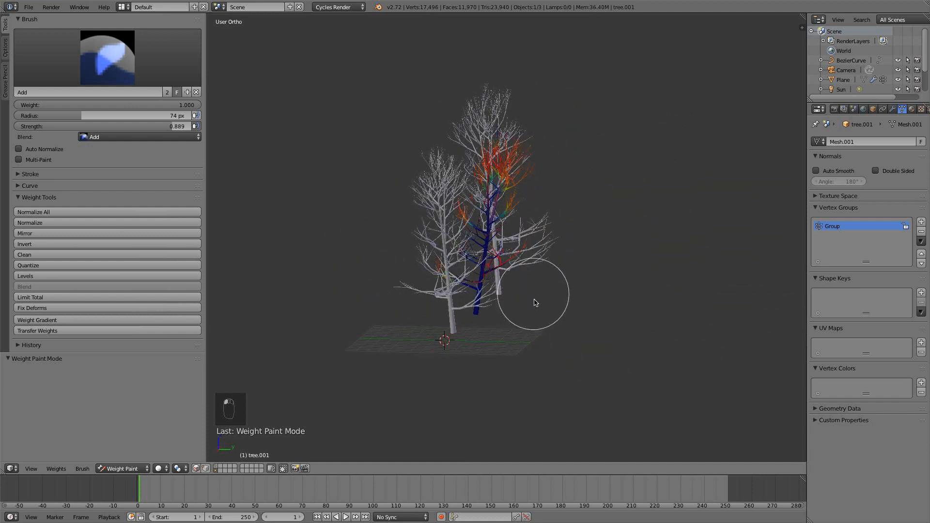
{"action": "mouse_move", "coordinate": [536, 304]}
{"action": "middle_mouse_down"}
{"action": "mouse_move", "coordinate": [503, 303]}
{"action": "mouse_move", "coordinate": [499, 293]}
{"action": "mouse_move", "coordinate": [478, 308]}
{"action": "middle_mouse_up"}
{"action": "scroll", "coordinate": [464, 284], "scroll_direction": "up", "scroll_amount": 5}
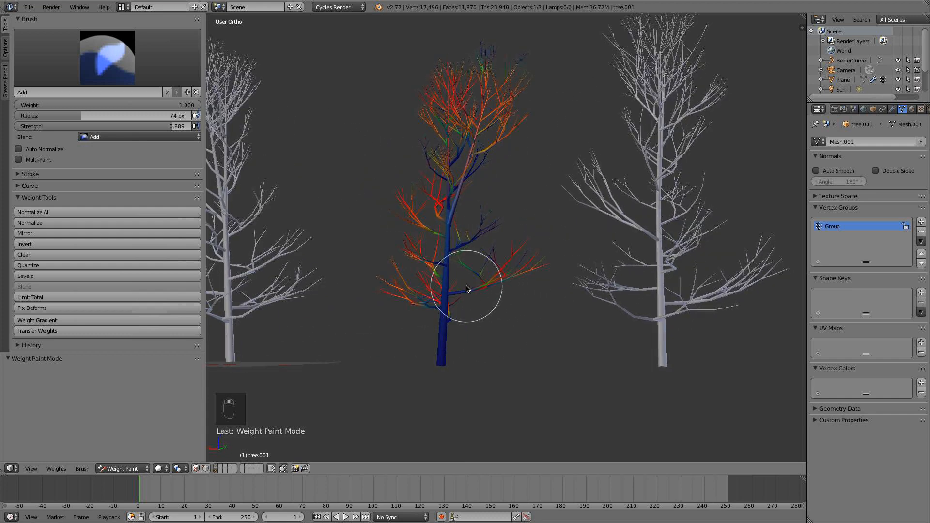
Remove weight from the middle tree's trunk and inner branches with the Subtract brush, and switch back to the Add brush.
{"action": "left_click", "coordinate": [63, 73]}
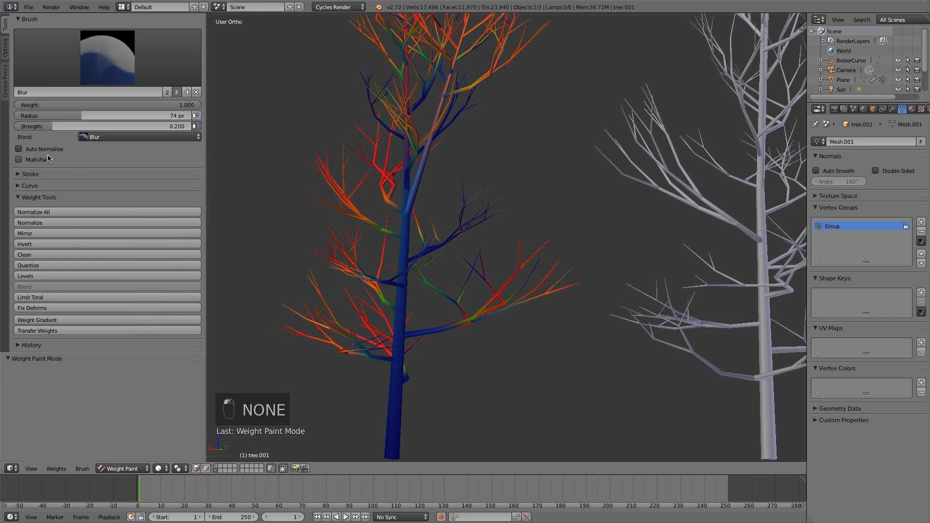
{"action": "left_click", "coordinate": [64, 84]}
{"action": "left_click", "coordinate": [32, 153]}
{"action": "mouse_move", "coordinate": [381, 350]}
{"action": "left_mouse_down"}
{"action": "mouse_move", "coordinate": [397, 306]}
{"action": "mouse_move", "coordinate": [425, 300]}
{"action": "left_mouse_up"}
{"action": "scroll", "coordinate": [436, 304], "scroll_direction": "down", "scroll_amount": 2}
{"action": "mouse_move", "coordinate": [451, 310]}
{"action": "middle_mouse_down"}
{"action": "mouse_move", "coordinate": [502, 334]}
{"action": "mouse_move", "coordinate": [523, 329]}
{"action": "middle_mouse_up"}
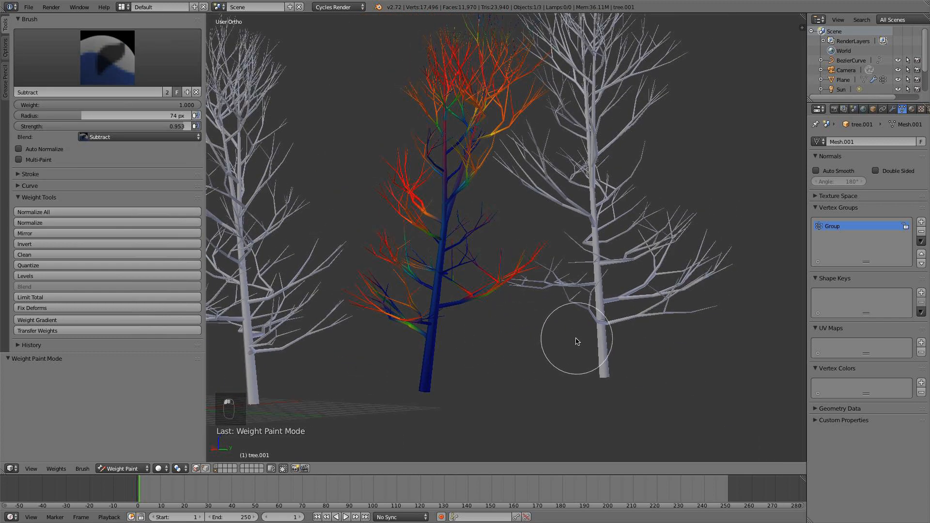
{"action": "left_click", "coordinate": [76, 79]}
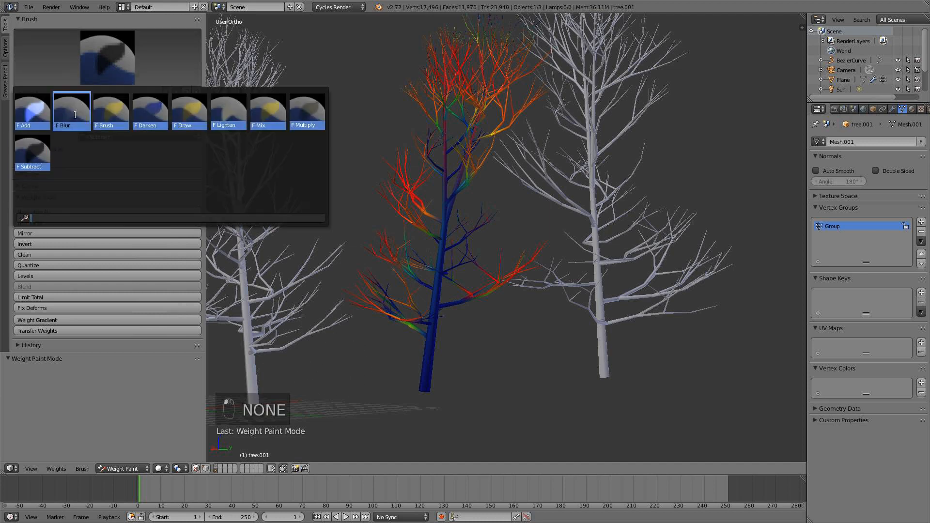
{"action": "left_click", "coordinate": [26, 115]}
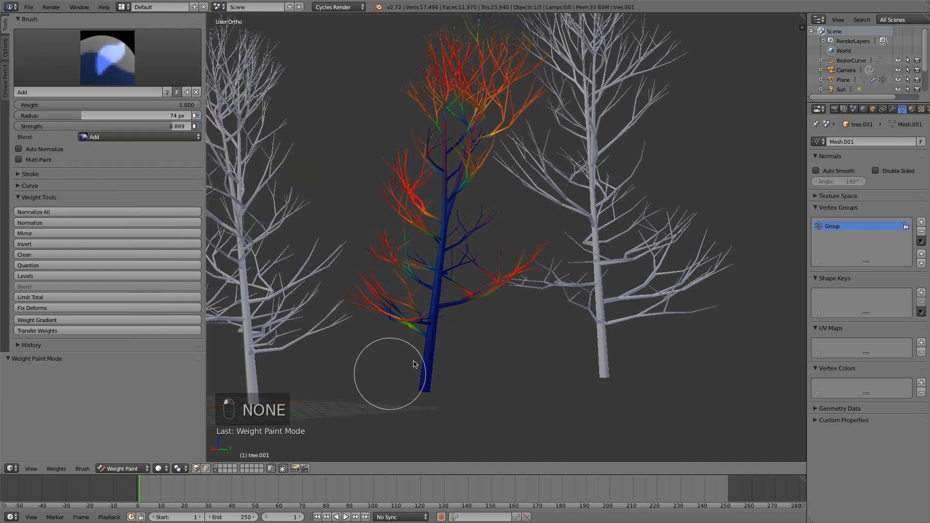
Select the third tree, the one nearest the origin, enter Weight Paint mode and add a vertex group to it.
{"action": "key", "text": "Tab"}
{"action": "key", "text": "Tab"}
{"action": "scroll", "coordinate": [370, 393], "scroll_direction": "down", "scroll_amount": 3}
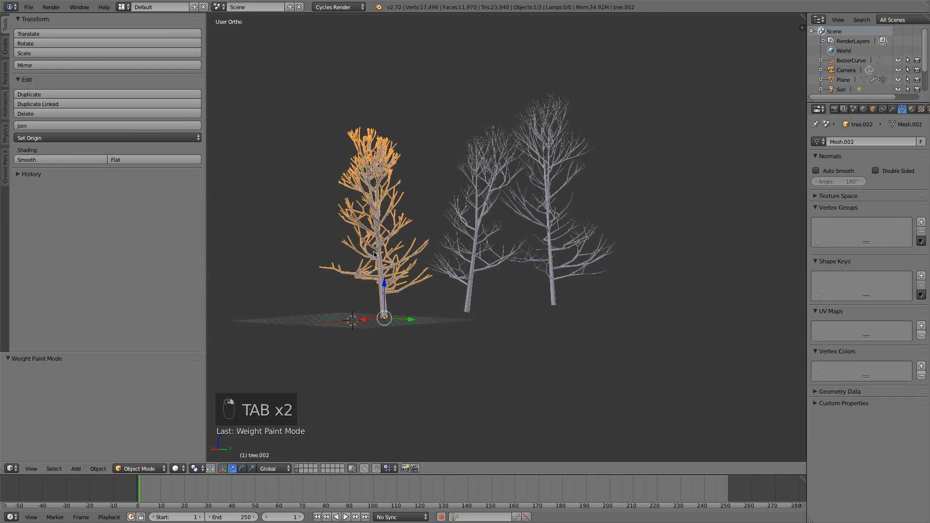
{"action": "left_click", "coordinate": [164, 469]}
{"action": "left_click", "coordinate": [145, 413]}
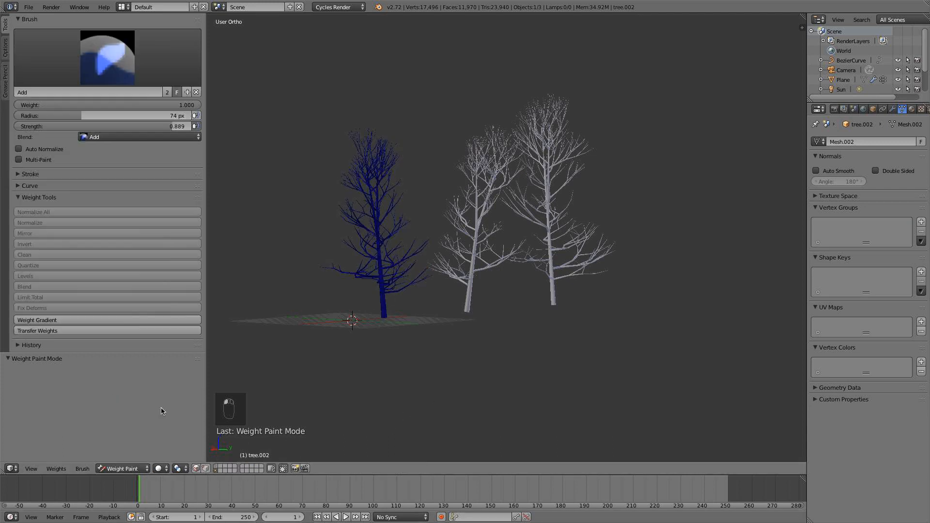
{"action": "left_click", "coordinate": [922, 222]}
Weight paint the crown and outer branches of the third tree from several sides with the Add brush.
{"action": "mouse_move", "coordinate": [422, 262]}
{"action": "left_mouse_down"}
{"action": "mouse_move", "coordinate": [407, 291]}
{"action": "mouse_move", "coordinate": [426, 228]}
{"action": "mouse_move", "coordinate": [335, 151]}
{"action": "mouse_move", "coordinate": [327, 307]}
{"action": "mouse_move", "coordinate": [346, 127]}
{"action": "mouse_move", "coordinate": [436, 303]}
{"action": "left_mouse_up"}
{"action": "mouse_move", "coordinate": [436, 304]}
{"action": "middle_mouse_down"}
{"action": "mouse_move", "coordinate": [531, 314]}
{"action": "mouse_move", "coordinate": [623, 290]}
{"action": "middle_mouse_up"}
{"action": "mouse_move", "coordinate": [624, 291]}
{"action": "left_mouse_down"}
{"action": "mouse_move", "coordinate": [665, 150]}
{"action": "mouse_move", "coordinate": [707, 277]}
{"action": "left_mouse_up"}
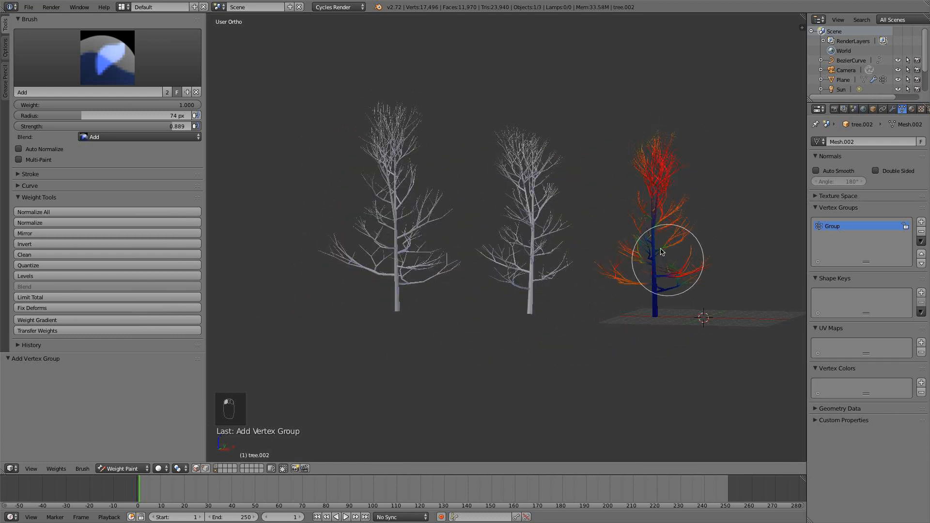
Remove weight from the third tree's upper trunk below the crown with the Subtract brush.
{"action": "scroll", "coordinate": [661, 249], "scroll_direction": "up", "scroll_amount": 1}
{"action": "left_click", "coordinate": [107, 58]}
{"action": "left_click", "coordinate": [32, 156]}
{"action": "scroll", "coordinate": [694, 167], "scroll_direction": "up", "scroll_amount": 4}
{"action": "middle_click_drag", "start_coordinate": [769, 168], "coordinate": [460, 230], "text": "shift"}
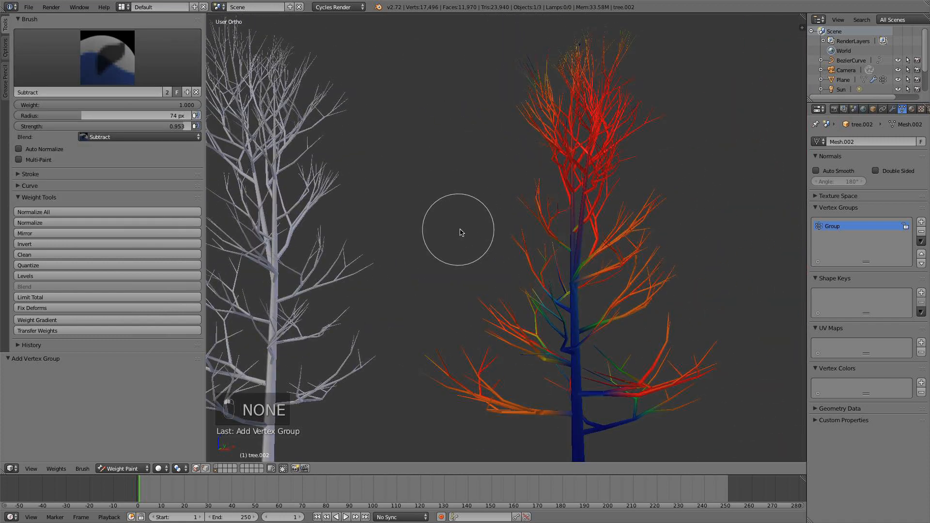
{"action": "mouse_move", "coordinate": [573, 186]}
{"action": "left_mouse_down"}
{"action": "mouse_move", "coordinate": [575, 177]}
{"action": "mouse_move", "coordinate": [556, 276]}
{"action": "left_mouse_up"}
{"action": "scroll", "coordinate": [539, 271], "scroll_direction": "down", "scroll_amount": 4}
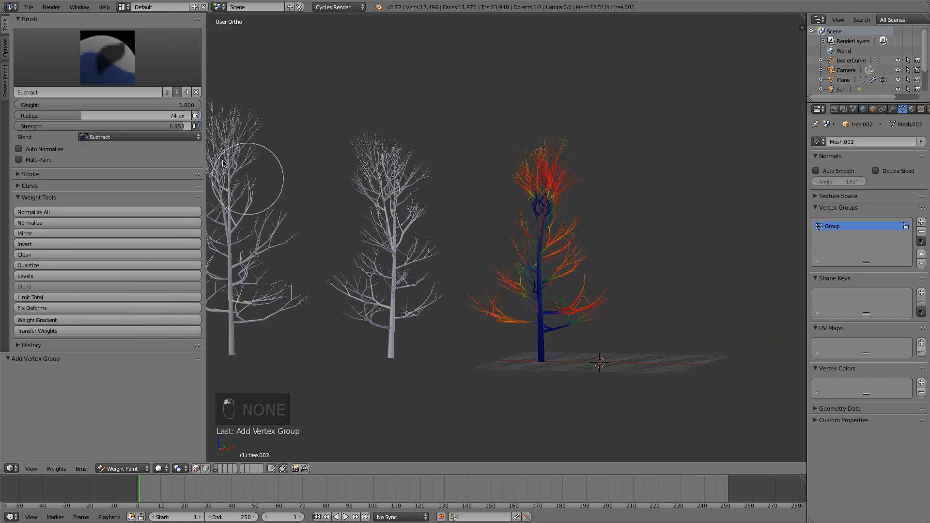
Strengthen the weight on the third tree's outer side branches with the Add brush.
{"action": "left_click", "coordinate": [84, 84]}
{"action": "left_click", "coordinate": [32, 111]}
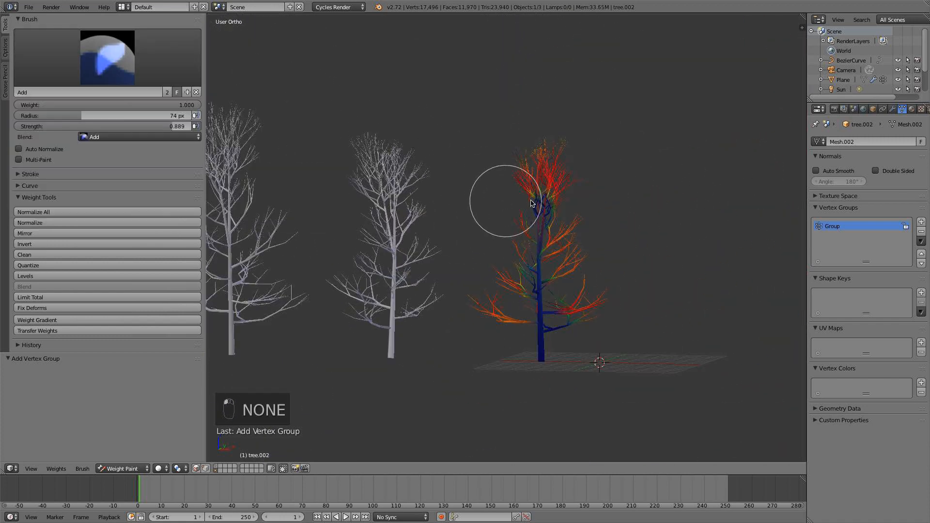
{"action": "left_click_drag", "start_coordinate": [499, 283], "coordinate": [517, 322]}
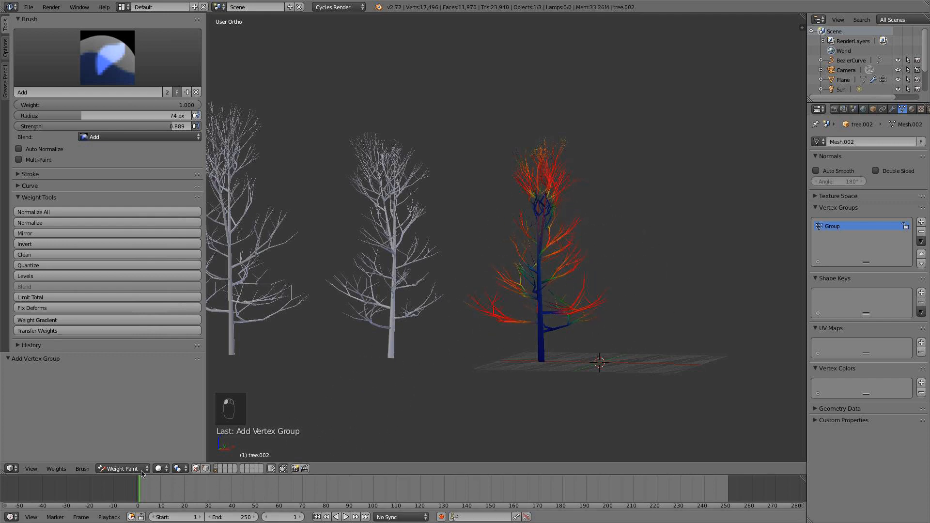
Return to Object Mode, deselect all objects and switch to the top view around the origin.
{"action": "left_click", "coordinate": [123, 469]}
{"action": "left_click", "coordinate": [124, 460]}
{"action": "scroll", "coordinate": [477, 355], "scroll_direction": "down", "scroll_amount": 4}
{"action": "middle_click_drag", "start_coordinate": [477, 356], "coordinate": [490, 395]}
{"action": "scroll", "coordinate": [495, 385], "scroll_direction": "up", "scroll_amount": 3}
{"action": "key", "text": "a"}
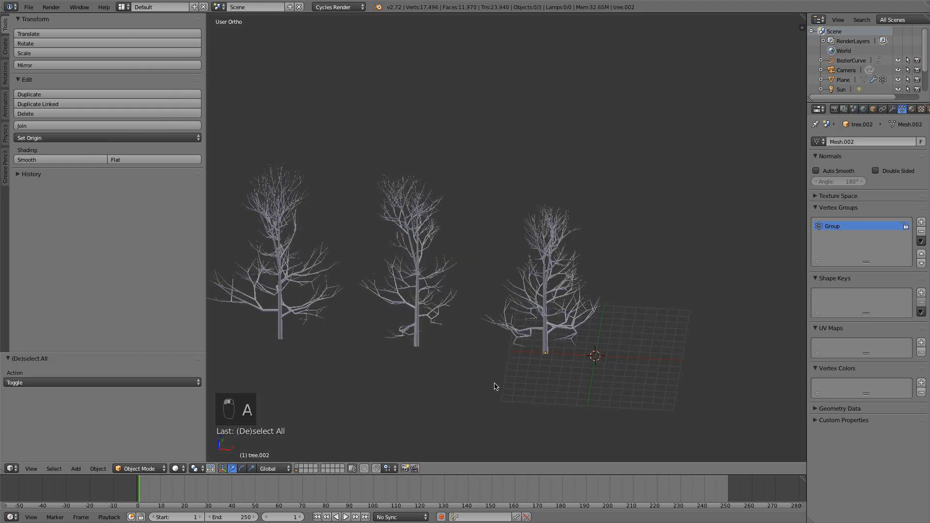
{"action": "scroll", "coordinate": [528, 364], "scroll_direction": "down", "scroll_amount": 3}
{"action": "key", "text": "KP_7"}
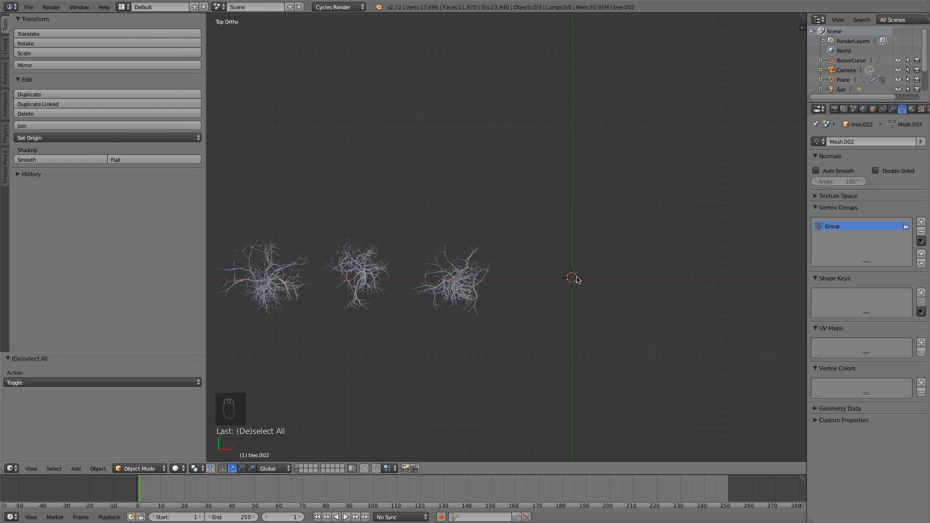
{"action": "scroll", "coordinate": [585, 271], "scroll_direction": "up", "scroll_amount": 3}
{"action": "middle_click_drag", "start_coordinate": [585, 270], "coordinate": [566, 226]}
{"action": "key", "text": "KP_1"}
{"action": "key", "text": "KP_7"}
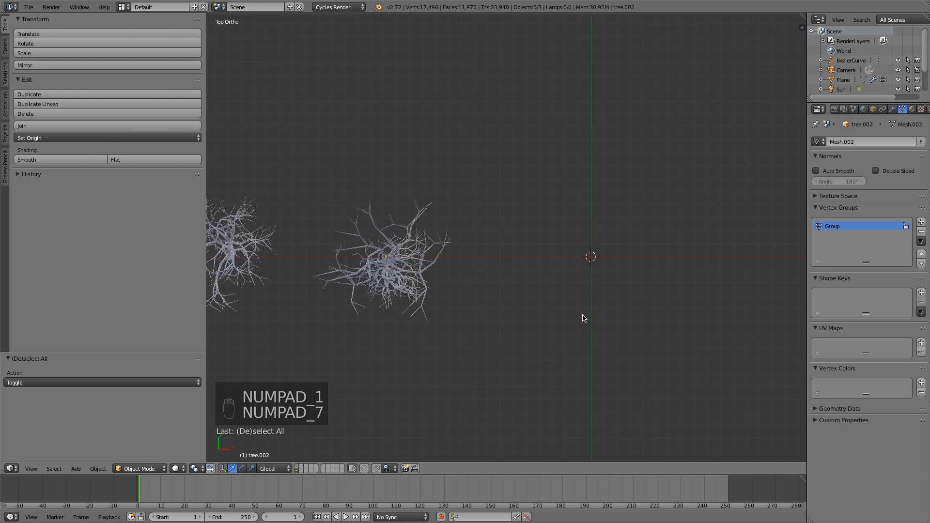
Search the add-ons in the user preferences for "pla" and close the preferences.
{"action": "left_click", "coordinate": [28, 7]}
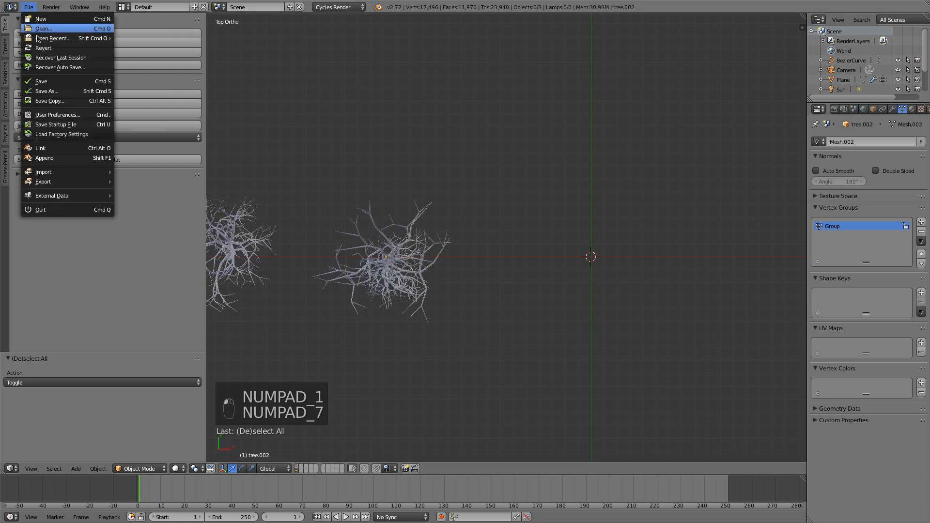
{"action": "left_click", "coordinate": [70, 115]}
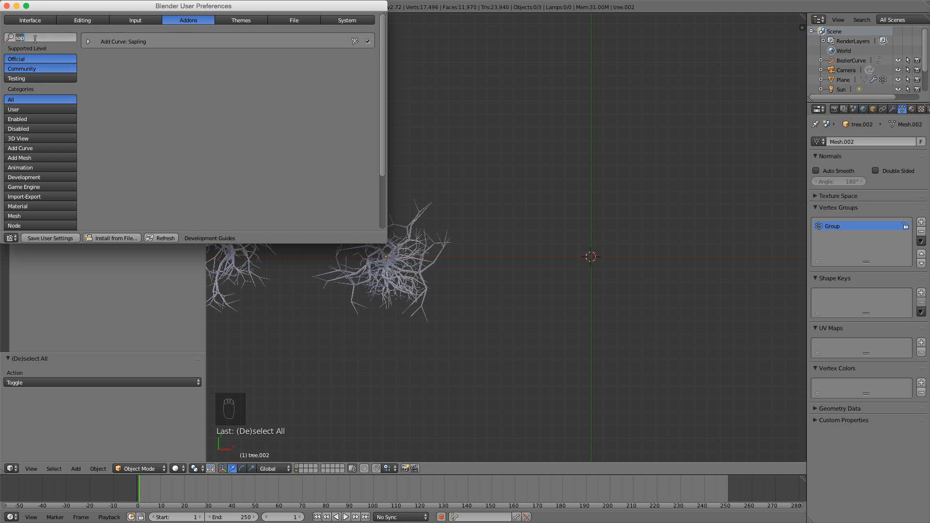
{"action": "type", "text": "pla"}
{"action": "left_click", "coordinate": [6, 7]}
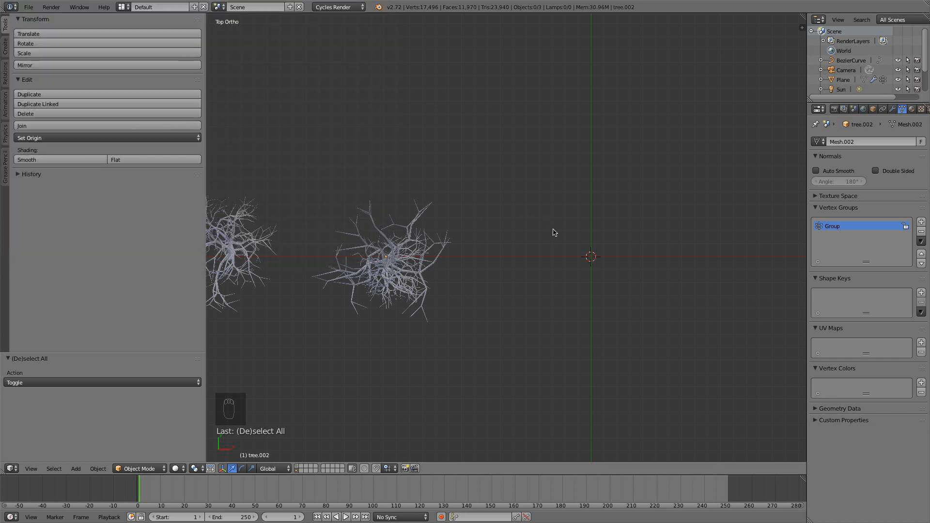
Import Branches0025_1_S.png from the Textures folder as an image plane with the Diffuse & Transparent material setting.
{"action": "key", "text": "shift+a"}
{"action": "mouse_move", "coordinate": [555, 233]}
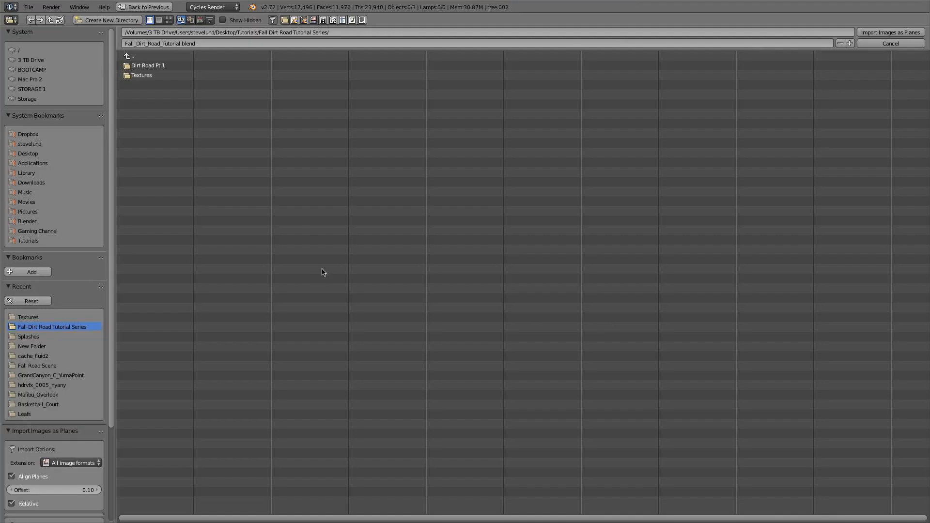
{"action": "left_click", "coordinate": [145, 75]}
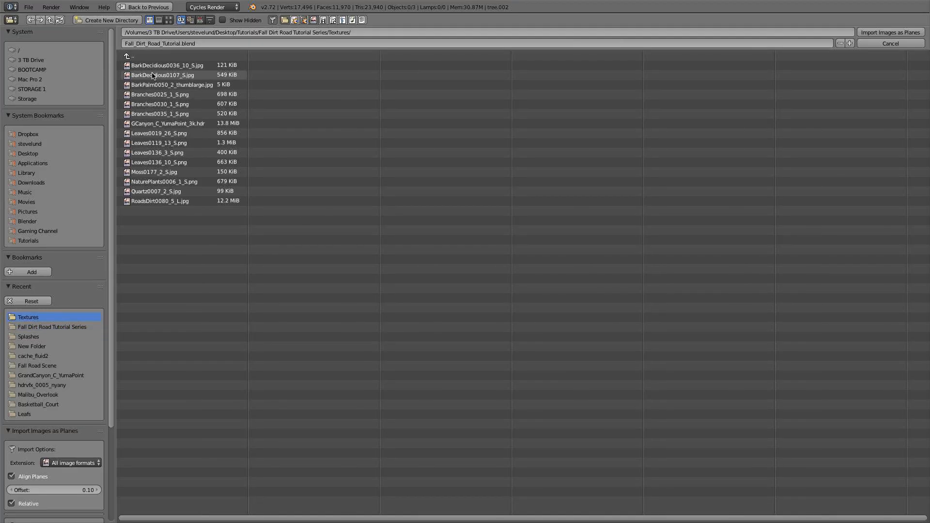
{"action": "left_click", "coordinate": [169, 20]}
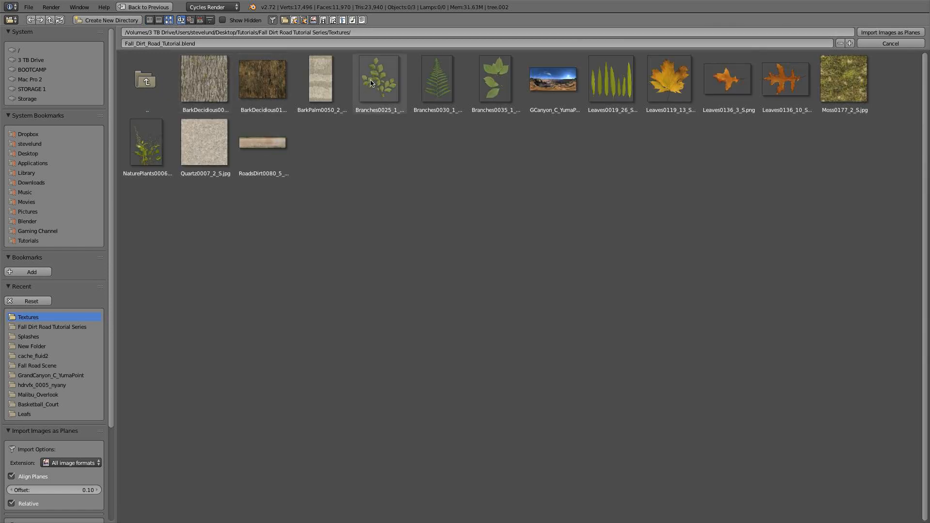
{"action": "left_click", "coordinate": [373, 81]}
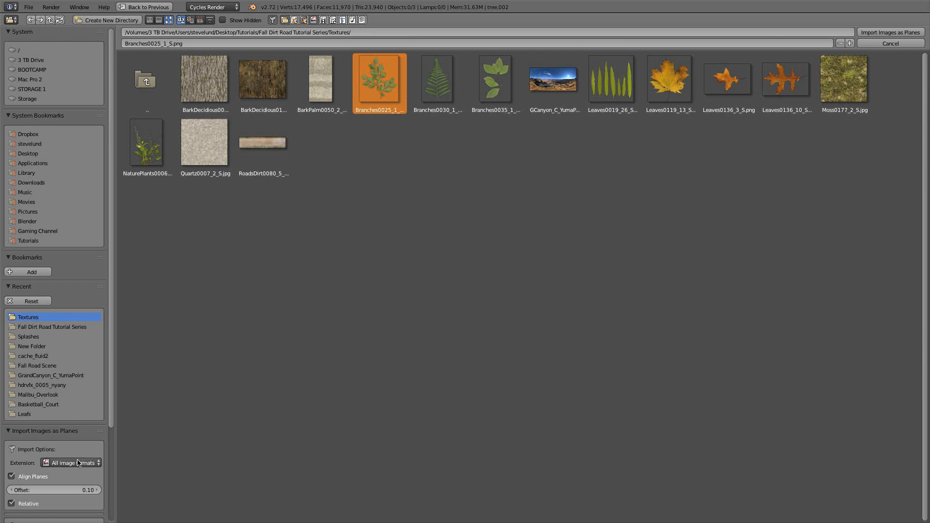
{"action": "scroll", "coordinate": [80, 458], "scroll_direction": "down", "scroll_amount": 5}
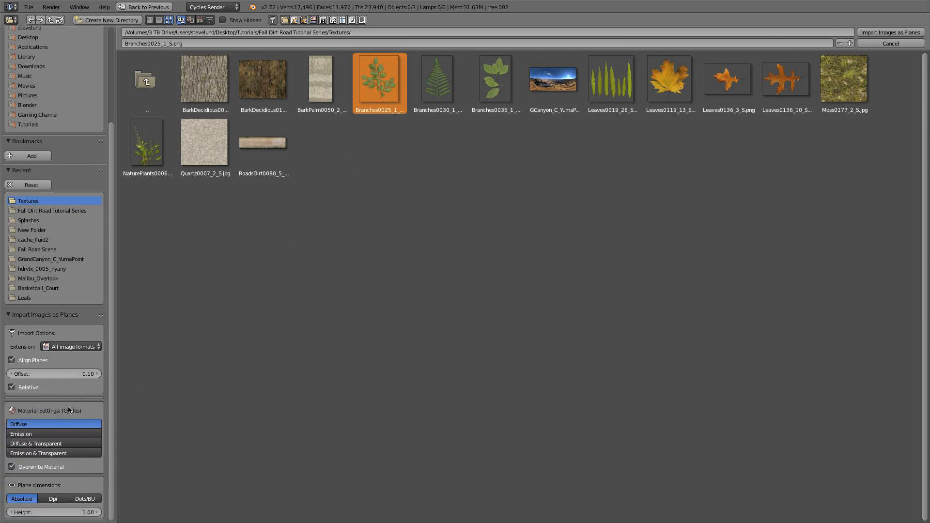
{"action": "left_click", "coordinate": [69, 444]}
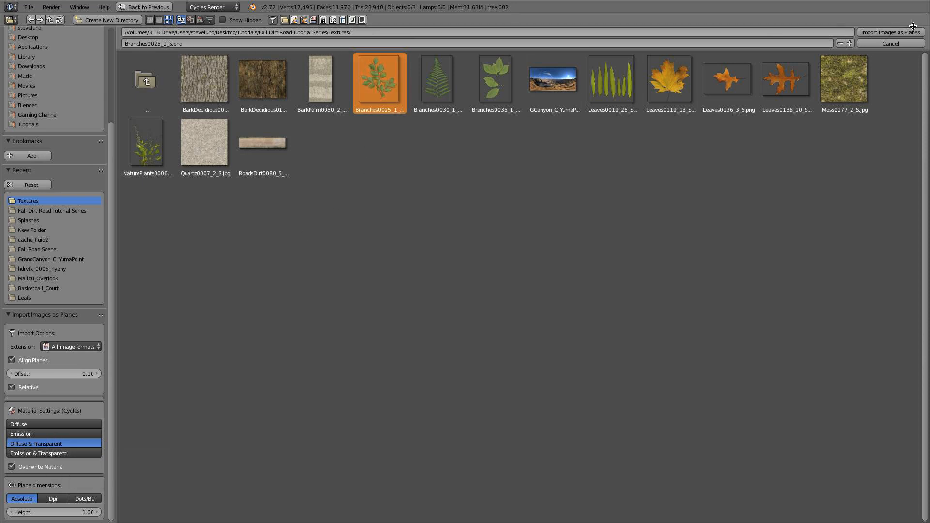
{"action": "left_click", "coordinate": [891, 33]}
{"action": "key", "text": "a"}
Preview the imported branch plane in Rendered viewport shading.
{"action": "scroll", "coordinate": [640, 283], "scroll_direction": "up", "scroll_amount": 4}
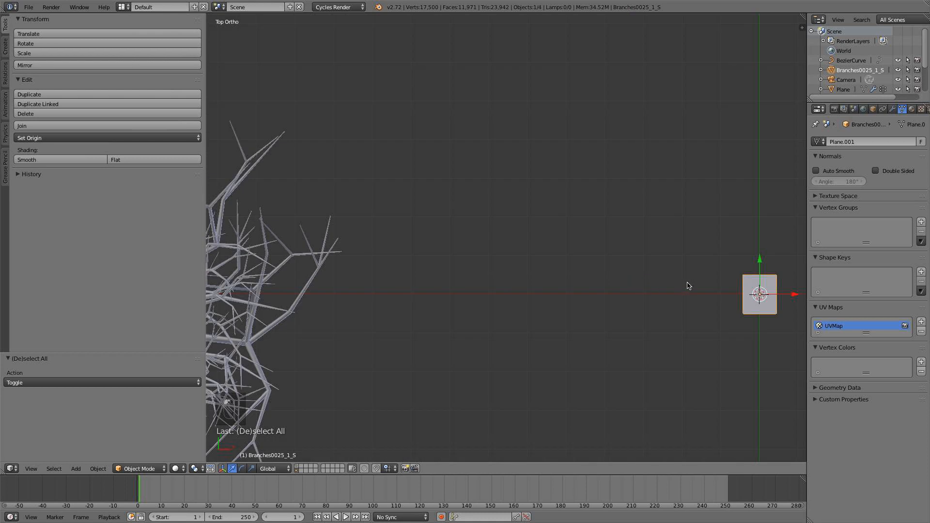
{"action": "middle_click_drag", "start_coordinate": [688, 286], "coordinate": [517, 257], "text": "shift"}
{"action": "scroll", "coordinate": [547, 274], "scroll_direction": "up", "scroll_amount": 1}
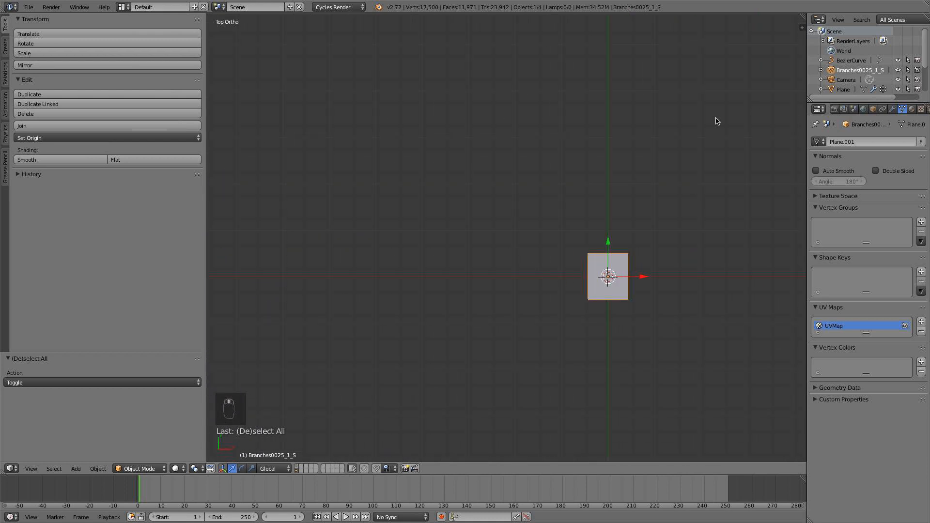
{"action": "left_click", "coordinate": [177, 469]}
{"action": "left_click", "coordinate": [199, 404]}
{"action": "scroll", "coordinate": [558, 238], "scroll_direction": "up", "scroll_amount": 5}
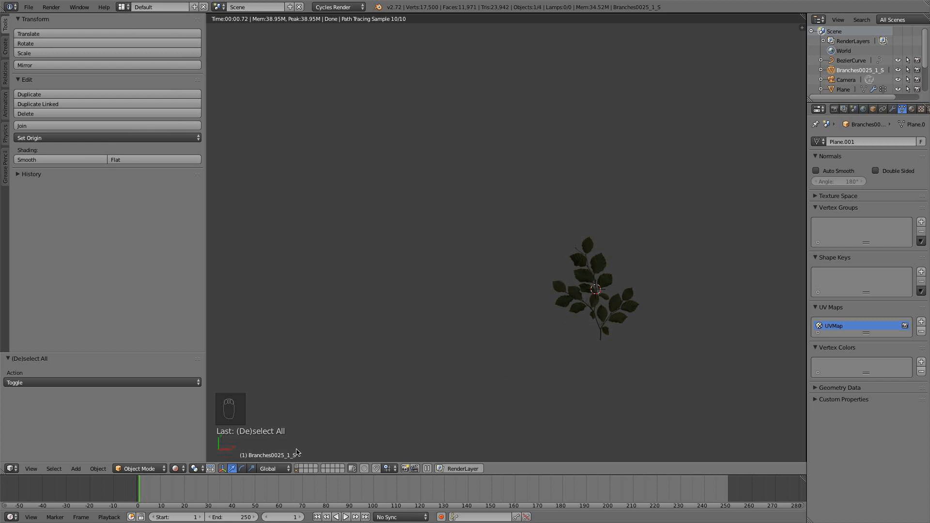
Set the viewport shading to Texture while staying in Object Mode.
{"action": "left_click", "coordinate": [133, 467]}
{"action": "left_click", "coordinate": [139, 456]}
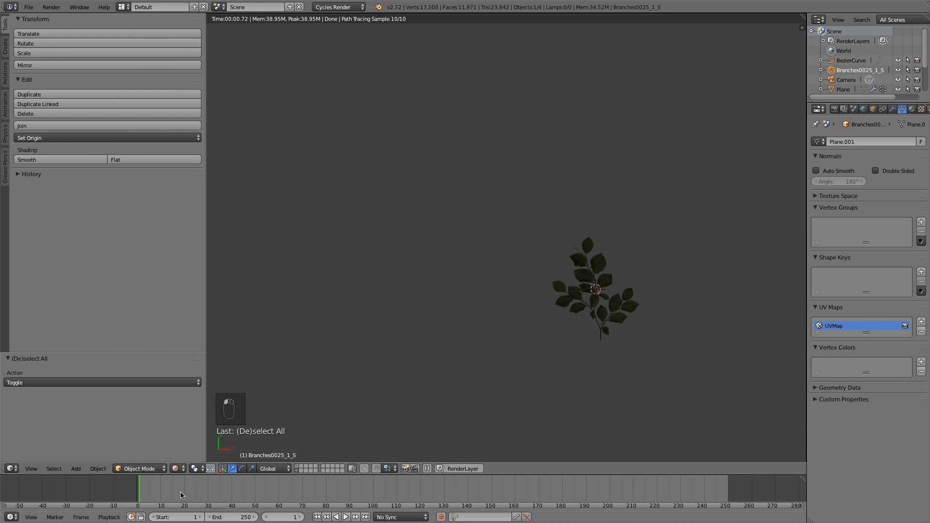
{"action": "left_click", "coordinate": [176, 469]}
{"action": "left_click", "coordinate": [196, 425]}
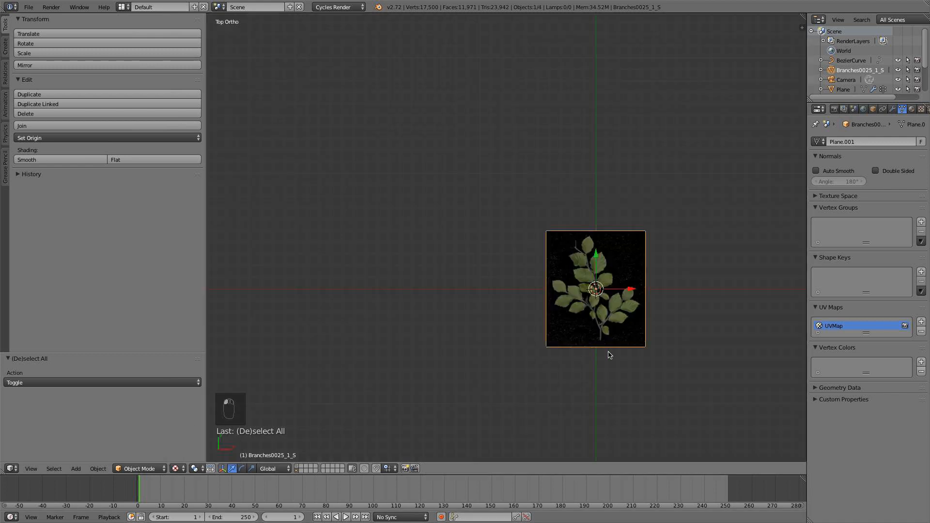
Enter Edit Mode on the branch plane and move its geometry about 0.471 along the Y axis.
{"action": "scroll", "coordinate": [558, 349], "scroll_direction": "up", "scroll_amount": 4}
{"action": "middle_click_drag", "start_coordinate": [609, 355], "coordinate": [531, 273], "text": "shift"}
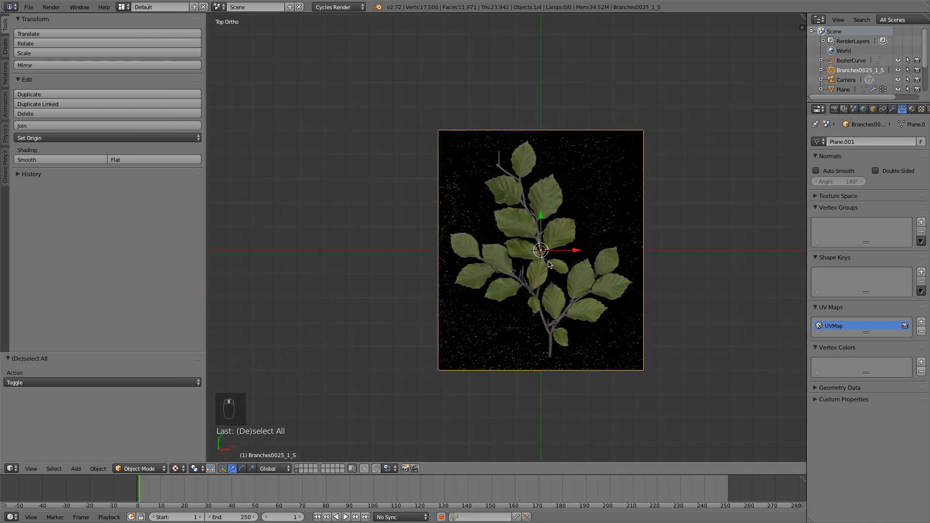
{"action": "key", "text": "Tab"}
{"action": "left_click_drag", "start_coordinate": [540, 221], "coordinate": [554, 106]}
{"action": "scroll", "coordinate": [580, 236], "scroll_direction": "up", "scroll_amount": 2}
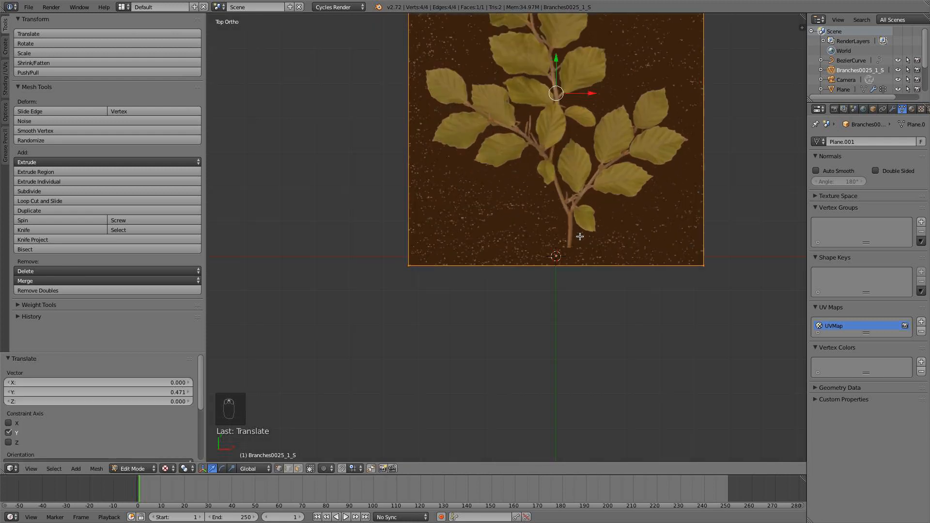
Shift the geometry about -0.038 in X and -0.029 in Y, placing the stem's base on the object origin, and return to Object Mode.
{"action": "key", "text": "g"}
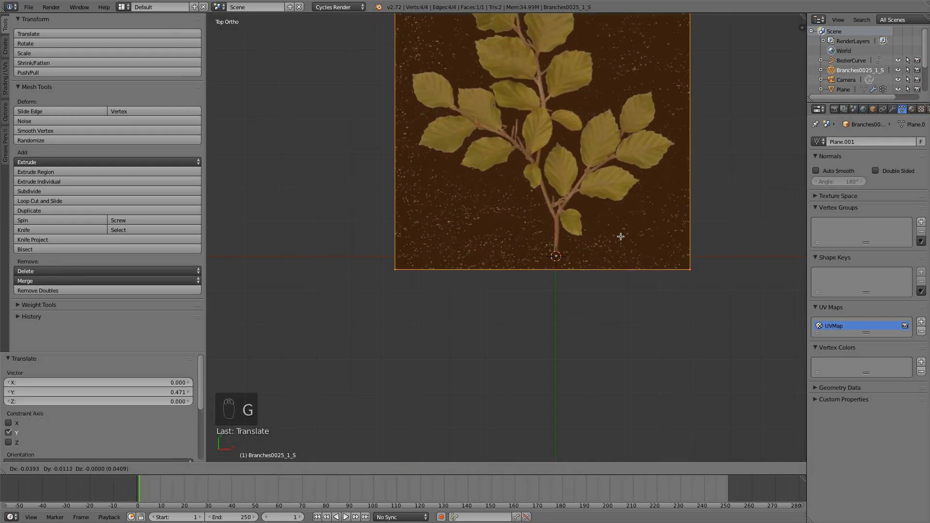
{"action": "left_click", "coordinate": [622, 243]}
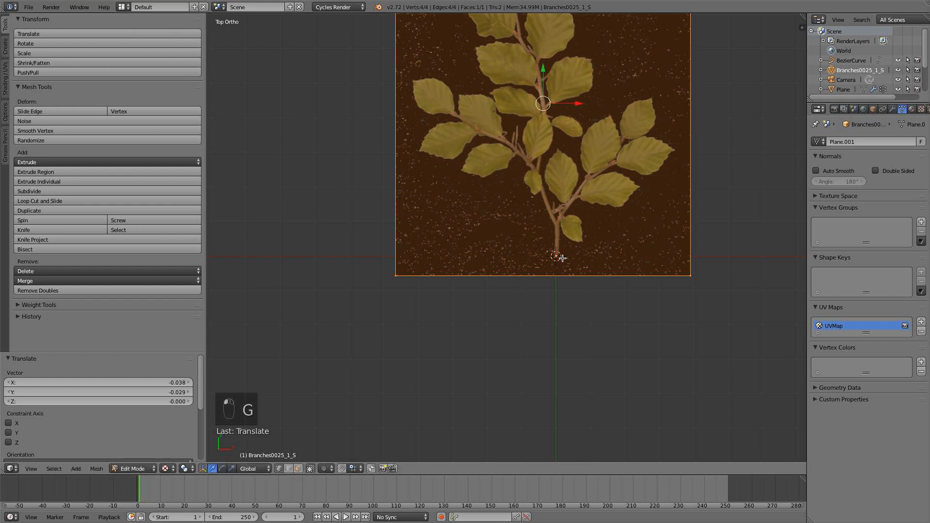
{"action": "scroll", "coordinate": [559, 258], "scroll_direction": "up", "scroll_amount": 3}
{"action": "scroll", "coordinate": [595, 269], "scroll_direction": "down", "scroll_amount": 4}
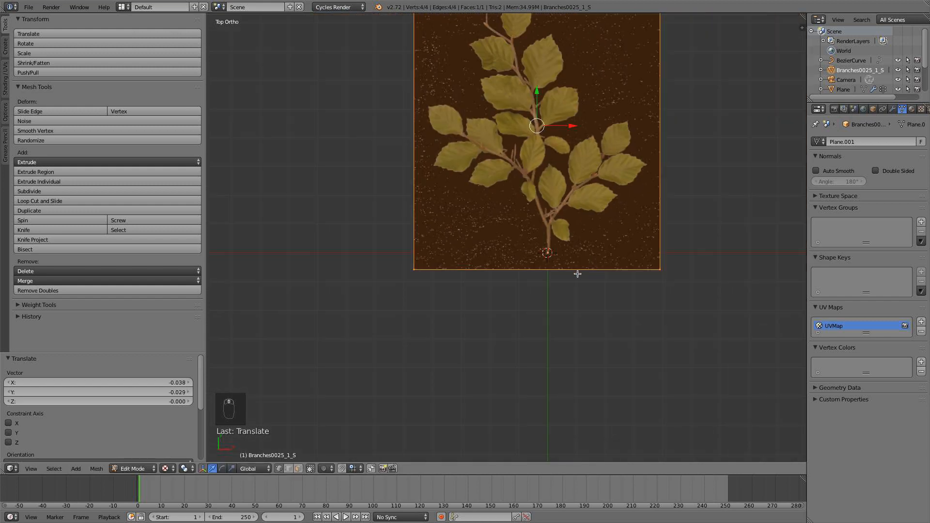
{"action": "scroll", "coordinate": [578, 274], "scroll_direction": "down", "scroll_amount": 4}
{"action": "key", "text": "a"}
{"action": "key", "text": "Tab"}
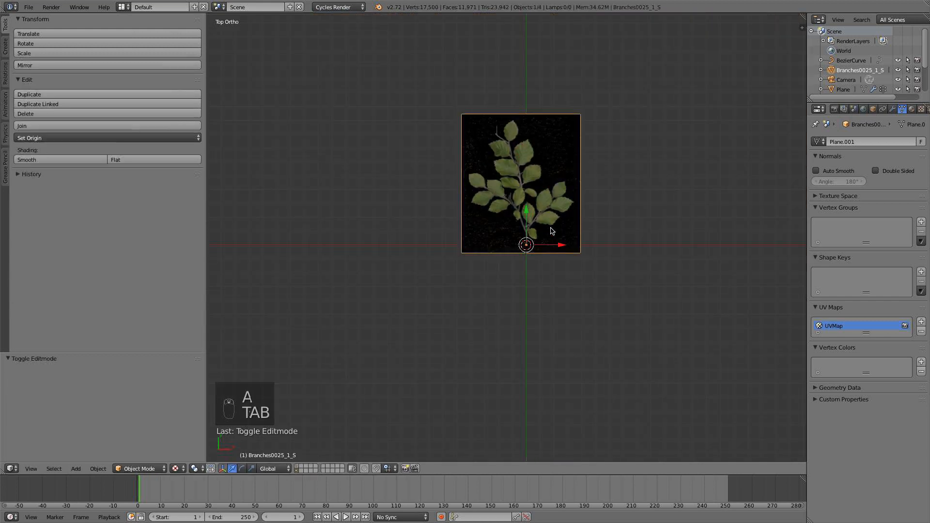
{"action": "key", "text": "r"}
{"action": "key", "text": "r"}
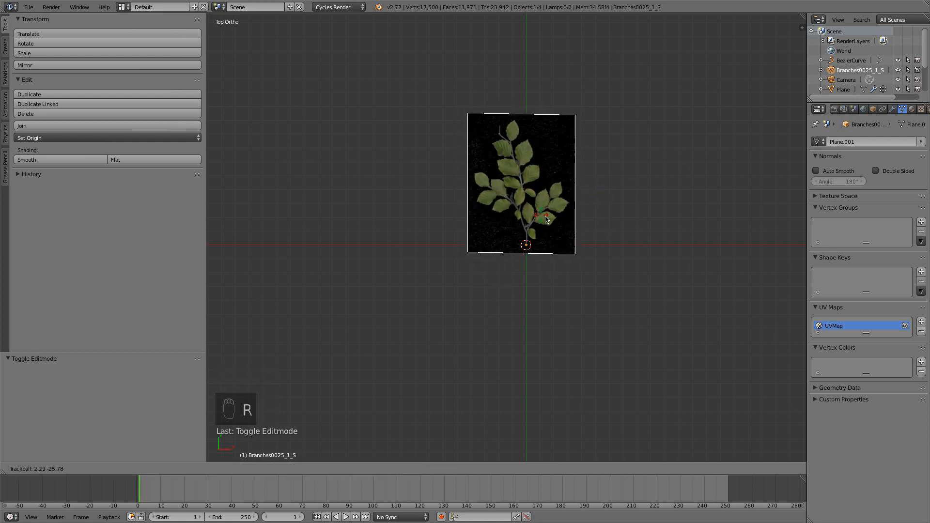
{"action": "left_click", "coordinate": [571, 219]}
{"action": "scroll", "coordinate": [571, 219], "scroll_direction": "down", "scroll_amount": 5}
{"action": "scroll", "coordinate": [568, 254], "scroll_direction": "down", "scroll_amount": 3}
{"action": "scroll", "coordinate": [484, 274], "scroll_direction": "up", "scroll_amount": 2}
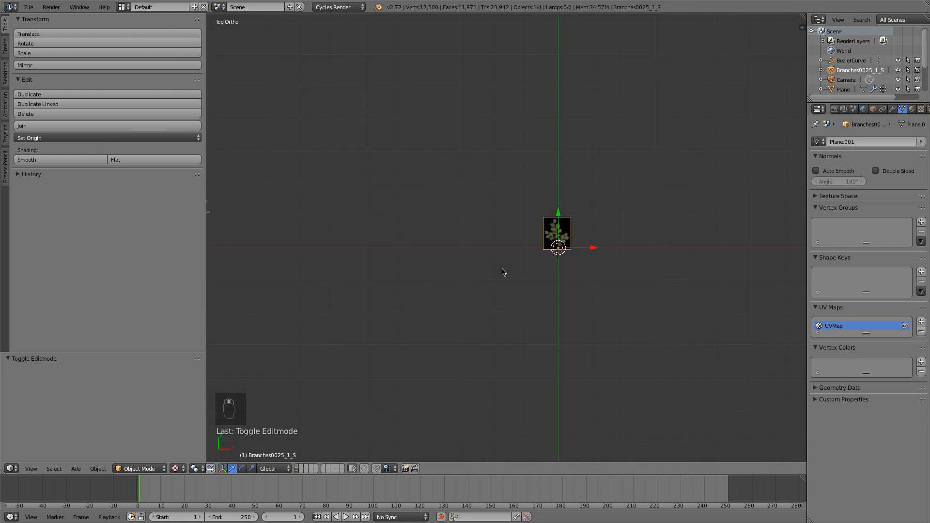
{"action": "scroll", "coordinate": [600, 251], "scroll_direction": "up", "scroll_amount": 3}
{"action": "key", "text": "s"}
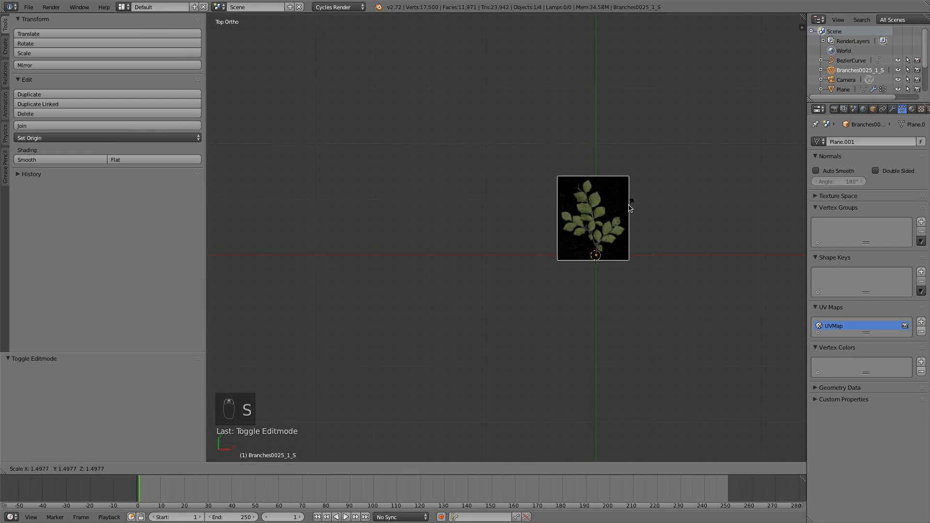
{"action": "right_click", "coordinate": [629, 206]}
{"action": "scroll", "coordinate": [545, 332], "scroll_direction": "up", "scroll_amount": 5}
{"action": "scroll", "coordinate": [543, 361], "scroll_direction": "down", "scroll_amount": 5}
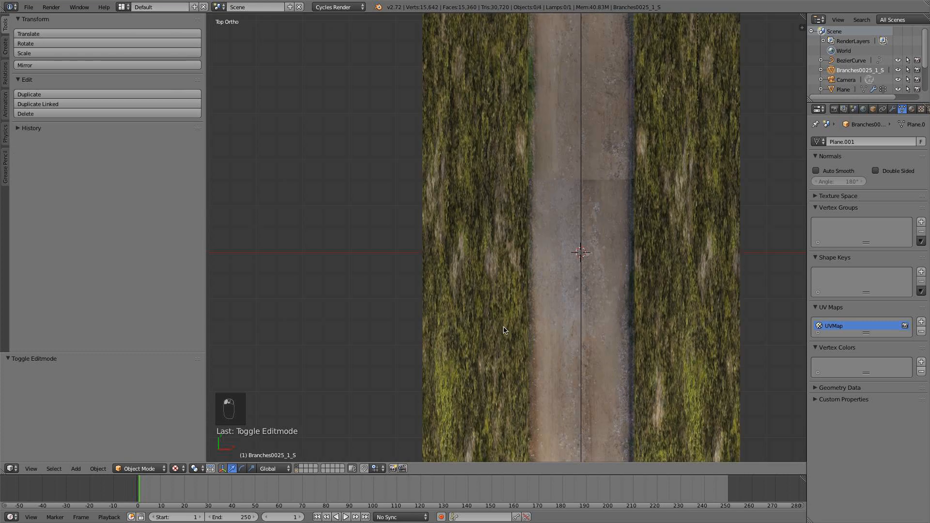
Show the dirt road's layer, select the Sun lamp and assign it to layers 1–3 and 11–13.
{"action": "scroll", "coordinate": [519, 238], "scroll_direction": "down", "scroll_amount": 6}
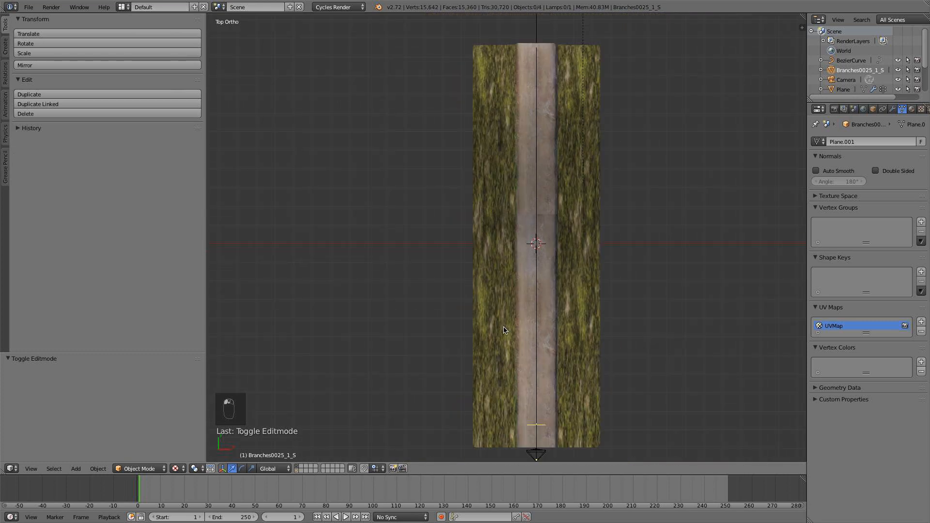
{"action": "right_click", "coordinate": [538, 103]}
{"action": "key", "text": "m"}
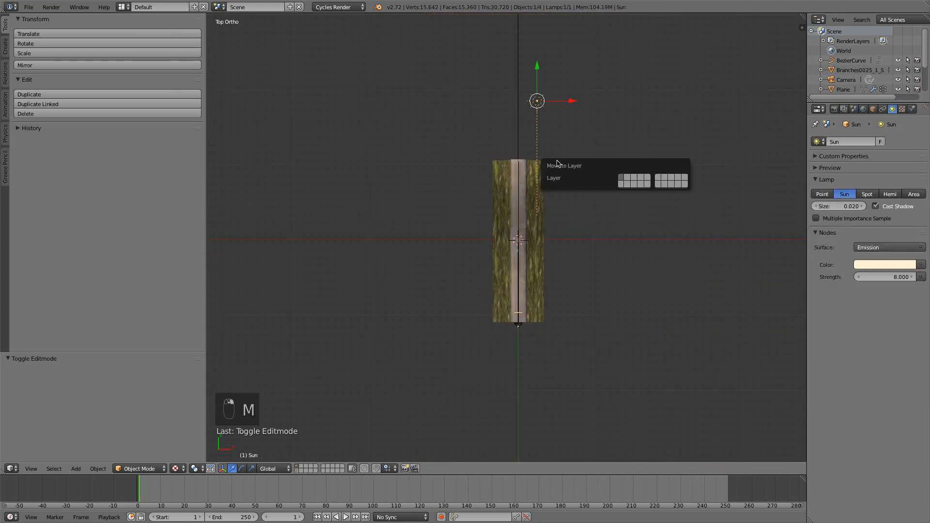
{"action": "left_click", "coordinate": [624, 185]}
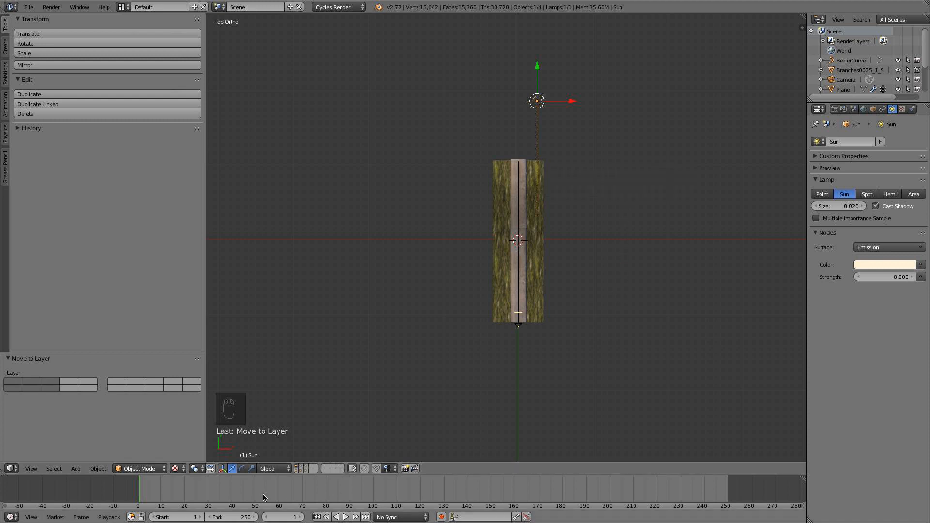
Show the tree layer again and select the branch image plane from the top view.
{"action": "left_click", "coordinate": [300, 470]}
{"action": "scroll", "coordinate": [487, 357], "scroll_direction": "up", "scroll_amount": 8}
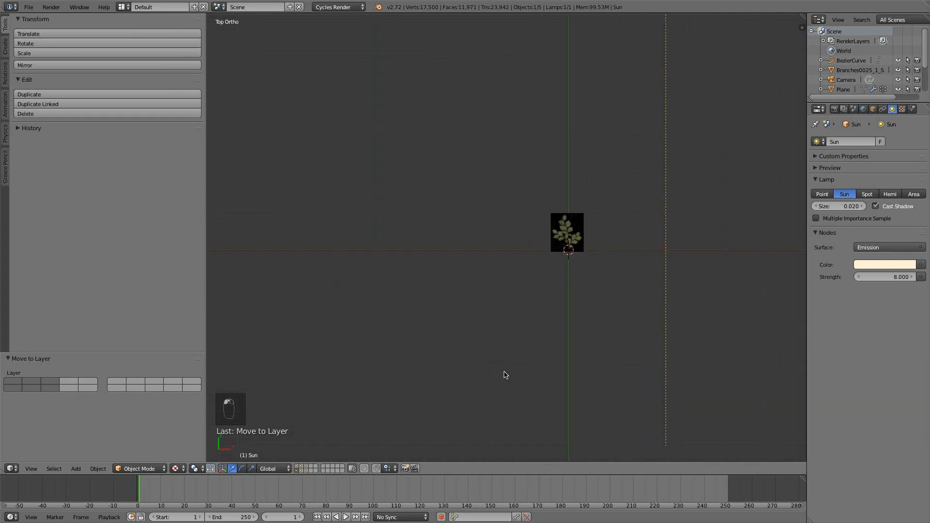
{"action": "scroll", "coordinate": [684, 268], "scroll_direction": "up", "scroll_amount": 4}
{"action": "middle_click_drag", "start_coordinate": [683, 291], "coordinate": [655, 291]}
{"action": "scroll", "coordinate": [674, 312], "scroll_direction": "down", "scroll_amount": 11}
{"action": "key", "text": "KP_4"}
{"action": "key", "text": "KP_7"}
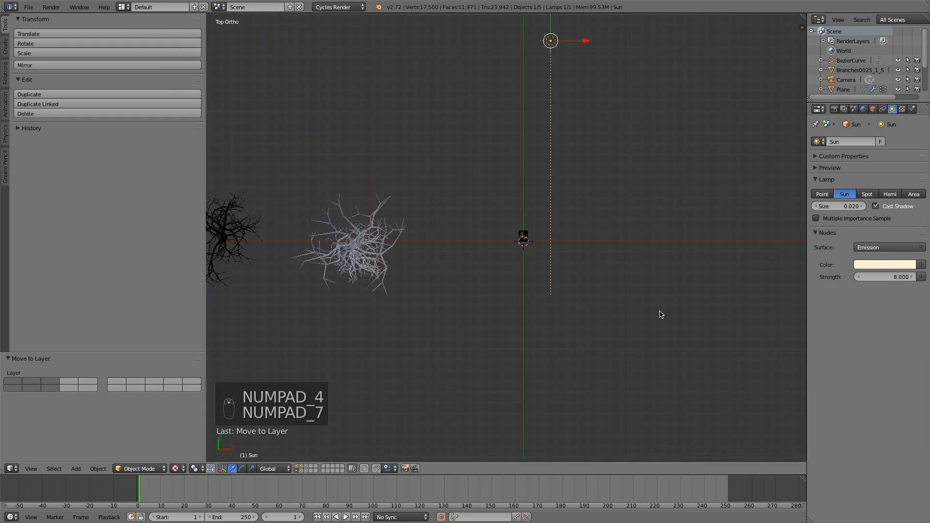
{"action": "scroll", "coordinate": [616, 313], "scroll_direction": "up", "scroll_amount": 6}
{"action": "right_click", "coordinate": [570, 215]}
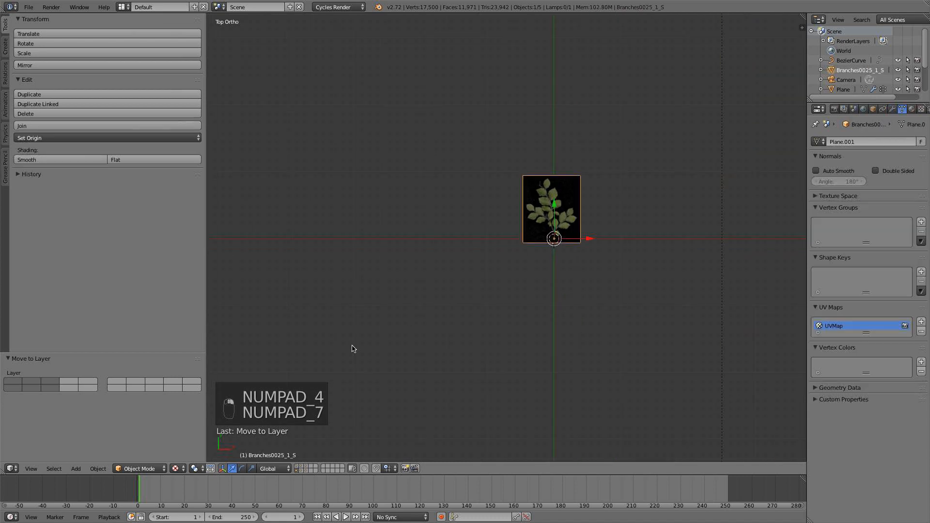
Hide the tool shelf, split the 3D view and show the branch material in a Node Editor with its properties hidden.
{"action": "key", "text": "t"}
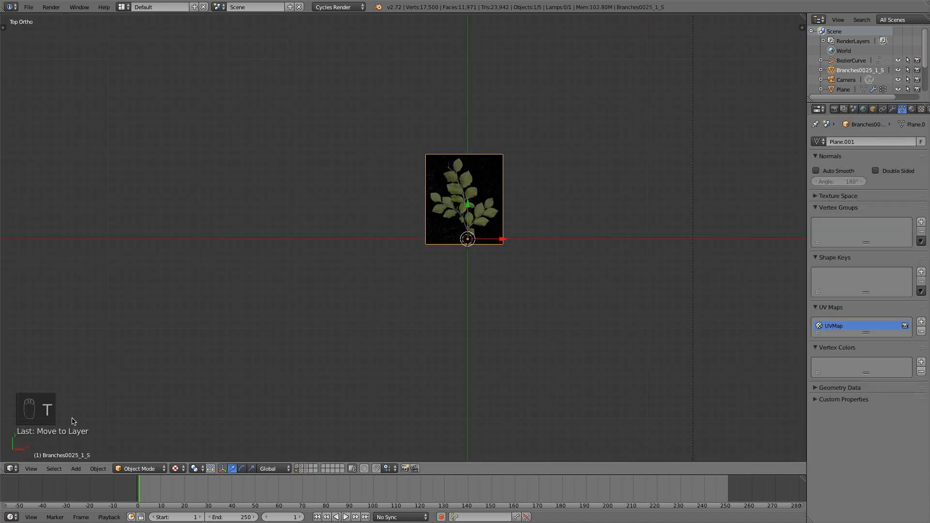
{"action": "left_click_drag", "start_coordinate": [3, 472], "coordinate": [346, 444]}
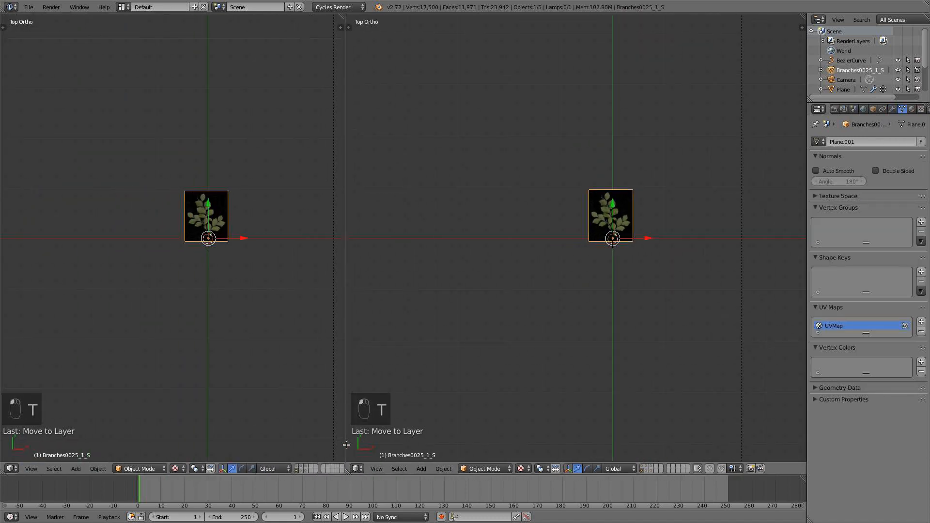
{"action": "left_click", "coordinate": [12, 469]}
{"action": "left_click", "coordinate": [43, 349]}
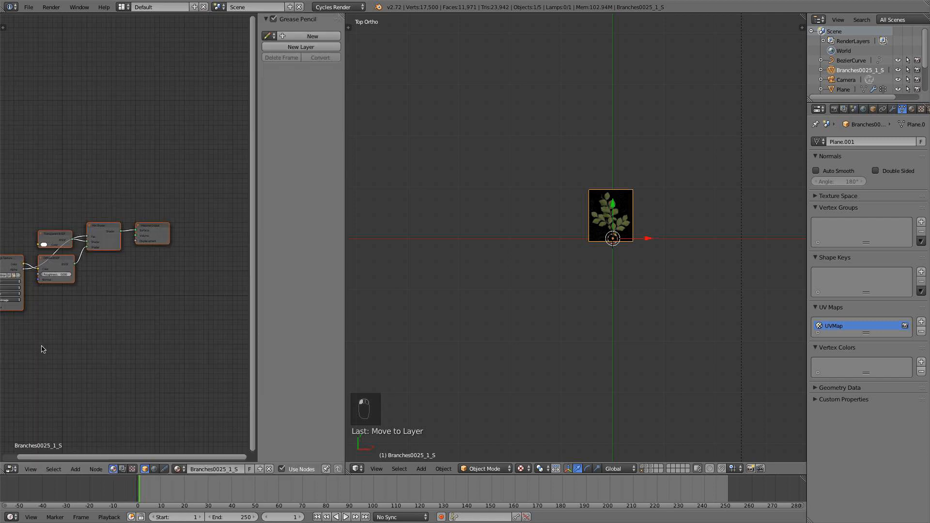
{"action": "middle_click_drag", "start_coordinate": [126, 294], "coordinate": [181, 298]}
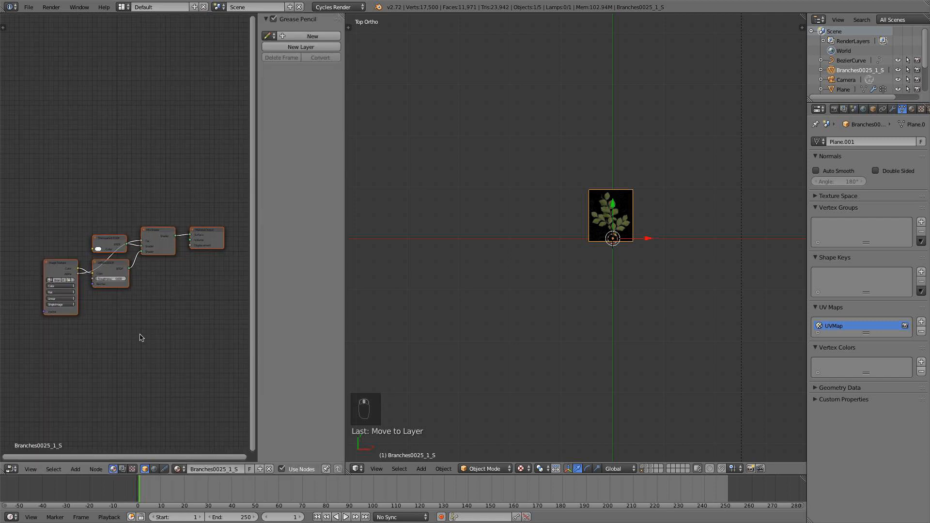
{"action": "key", "text": "n"}
{"action": "key", "text": "a"}
Move the Image Texture and Diffuse BSDF nodes away from the Transparent BSDF node to make room for more shaders.
{"action": "scroll", "coordinate": [180, 264], "scroll_direction": "up", "scroll_amount": 3}
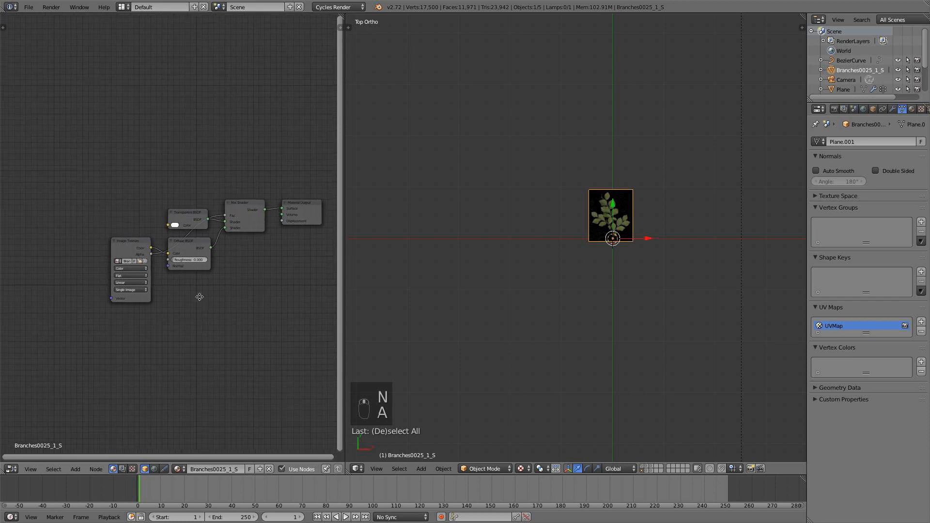
{"action": "key", "text": "b"}
{"action": "left_click_drag", "start_coordinate": [224, 341], "coordinate": [104, 247]}
{"action": "scroll", "coordinate": [199, 256], "scroll_direction": "down", "scroll_amount": 2}
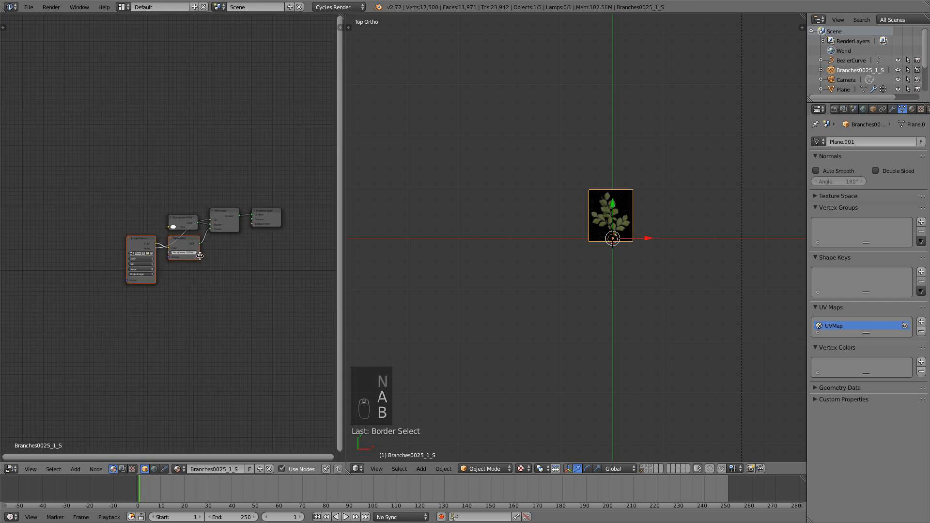
{"action": "key", "text": "g"}
{"action": "left_click", "coordinate": [81, 284]}
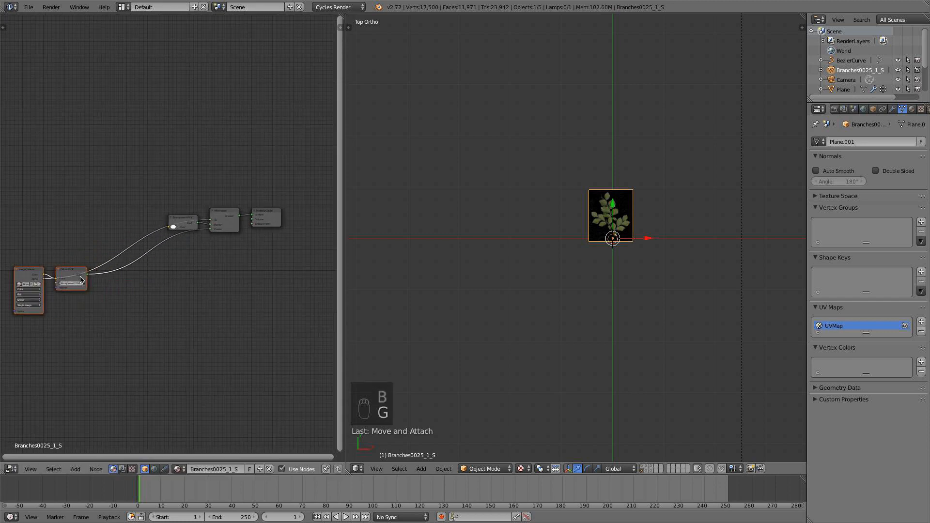
{"action": "middle_click_drag", "start_coordinate": [128, 312], "coordinate": [224, 287]}
{"action": "key", "text": "g"}
{"action": "left_click", "coordinate": [198, 279]}
{"action": "key", "text": "a"}
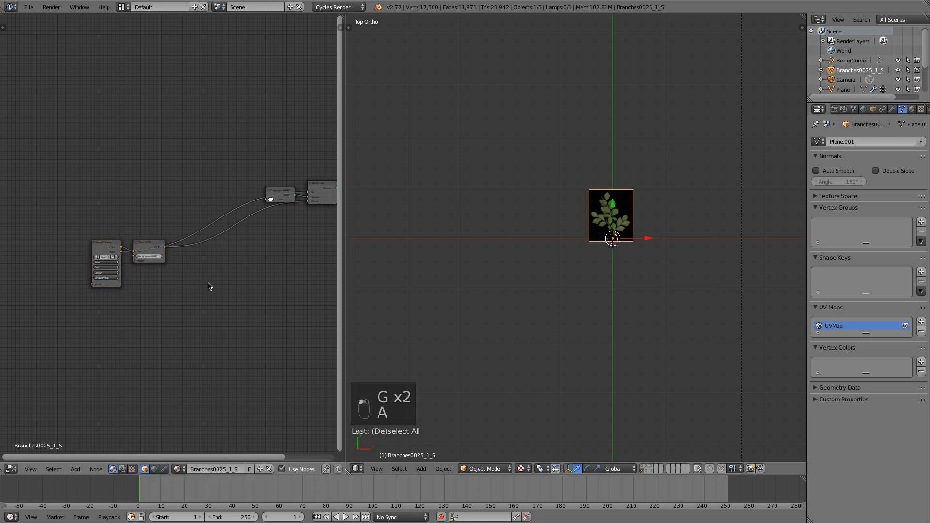
Add a Mix Shader node and insert it on the link coming out of the Diffuse BSDF.
{"action": "scroll", "coordinate": [208, 286], "scroll_direction": "up", "scroll_amount": 2}
{"action": "key", "text": "shift+a"}
{"action": "mouse_move", "coordinate": [206, 319]}
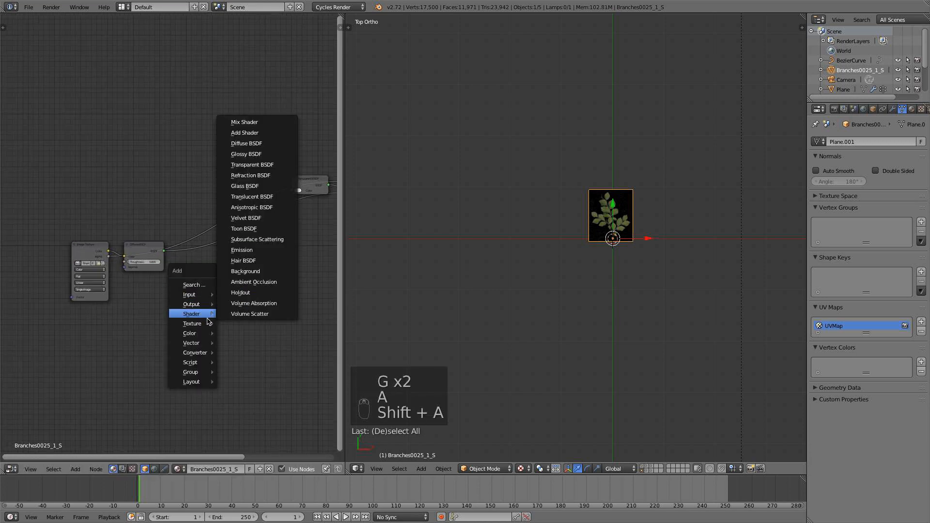
{"action": "left_click", "coordinate": [244, 123]}
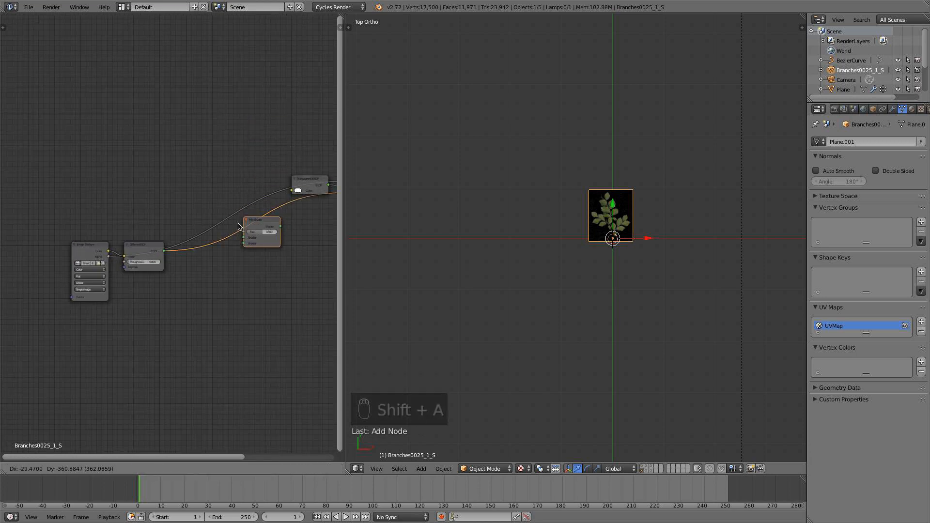
{"action": "left_click", "coordinate": [190, 250]}
Add a Glossy BSDF node below the Diffuse BSDF and connect it to the new Mix Shader's second shader input.
{"action": "key", "text": "shift+a"}
{"action": "mouse_move", "coordinate": [198, 309]}
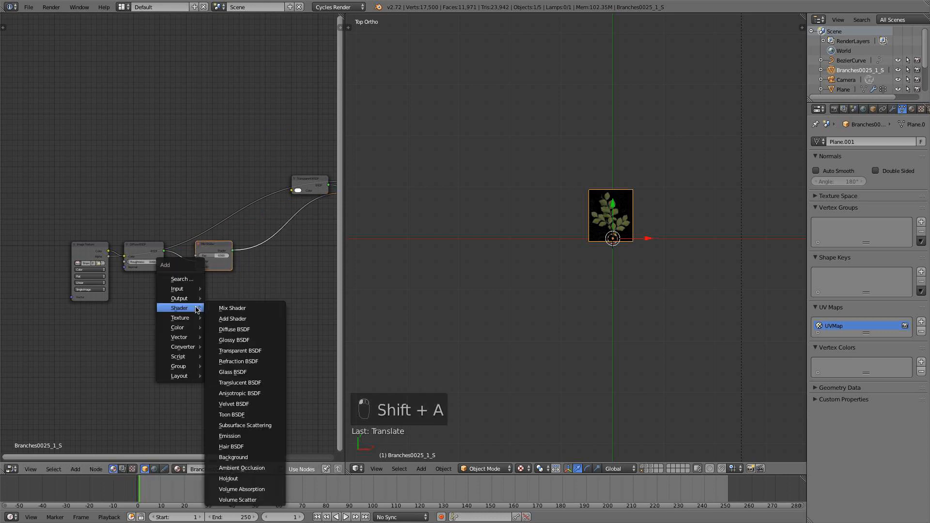
{"action": "left_click", "coordinate": [242, 341]}
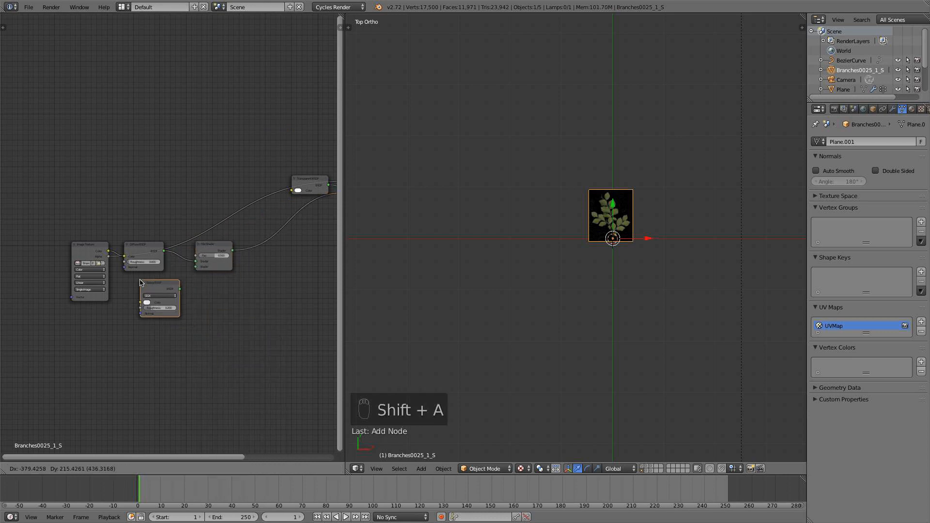
{"action": "left_click", "coordinate": [139, 281]}
{"action": "left_click_drag", "start_coordinate": [180, 286], "coordinate": [202, 267]}
{"action": "scroll", "coordinate": [213, 280], "scroll_direction": "up", "scroll_amount": 2}
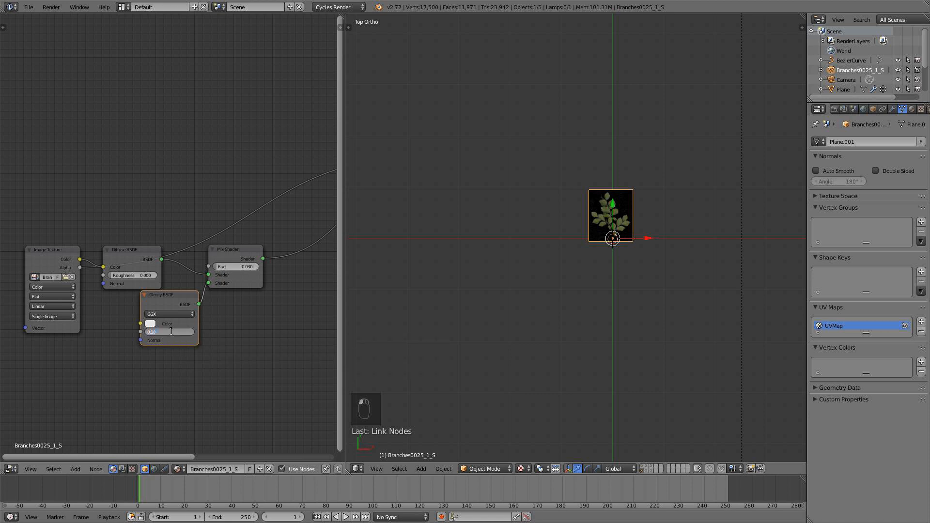
Move the Glossy BSDF node below the Diffuse BSDF and the Image Texture node farther away to make room between them.
{"action": "left_click_drag", "start_coordinate": [183, 306], "coordinate": [184, 325]}
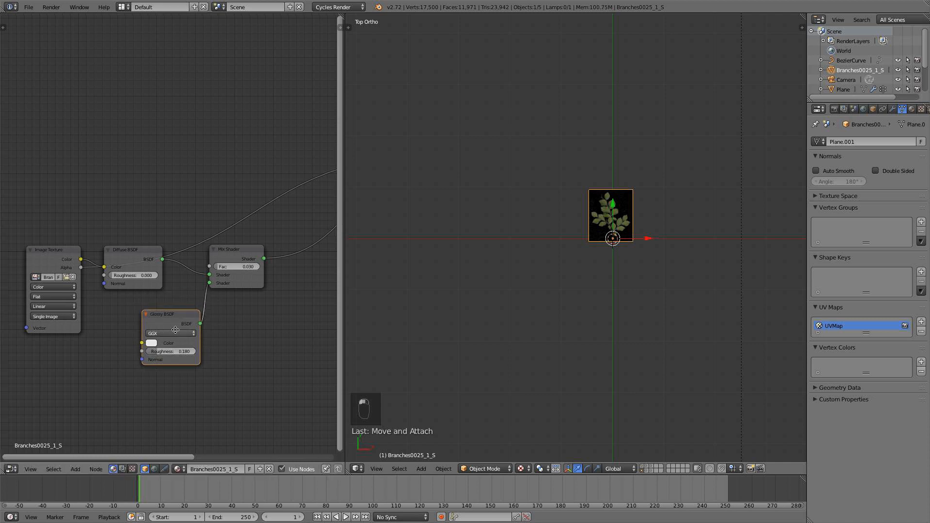
{"action": "middle_click_drag", "start_coordinate": [153, 320], "coordinate": [217, 296]}
{"action": "left_click_drag", "start_coordinate": [122, 232], "coordinate": [39, 225]}
Add a Bump node, feed the Image Texture color into its height, and connect its normal output to the Glossy and Diffuse BSDFs.
{"action": "key", "text": "shift+a"}
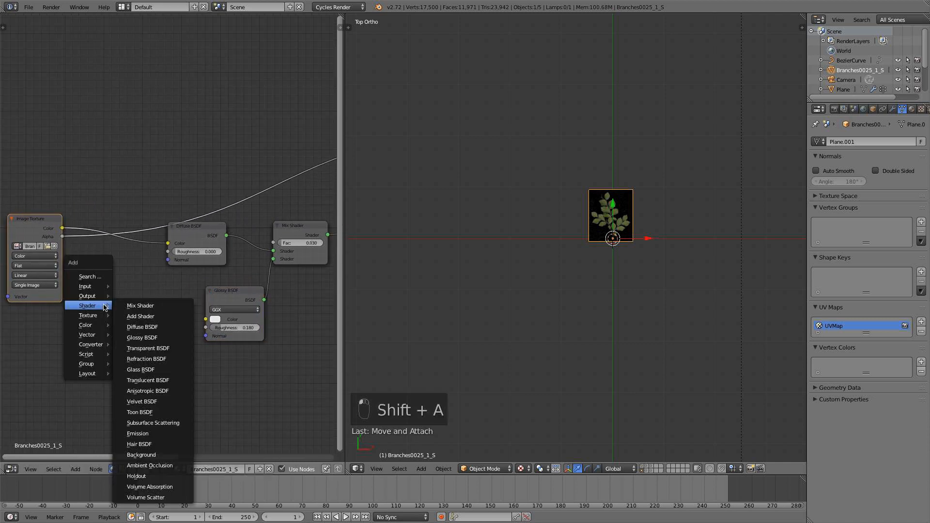
{"action": "mouse_move", "coordinate": [89, 334]}
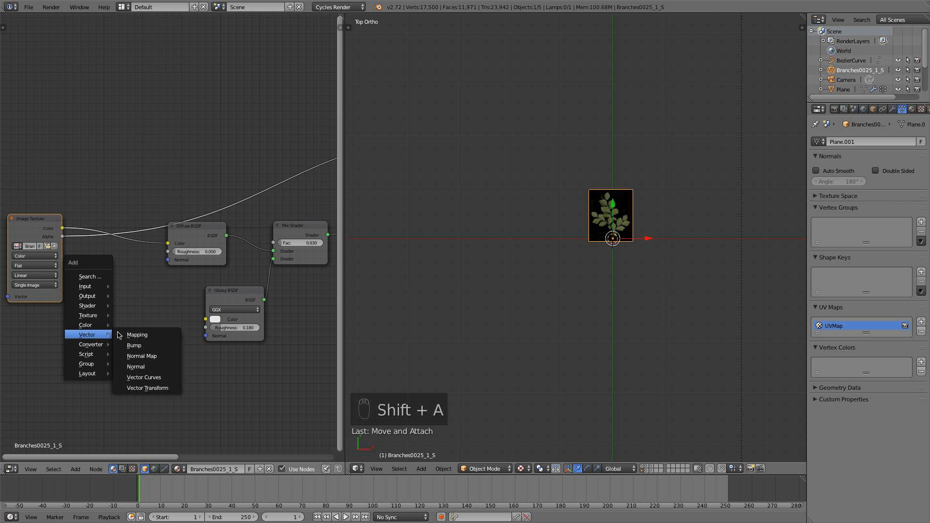
{"action": "left_click", "coordinate": [137, 345]}
{"action": "left_click", "coordinate": [100, 299]}
{"action": "left_click_drag", "start_coordinate": [62, 228], "coordinate": [98, 348]}
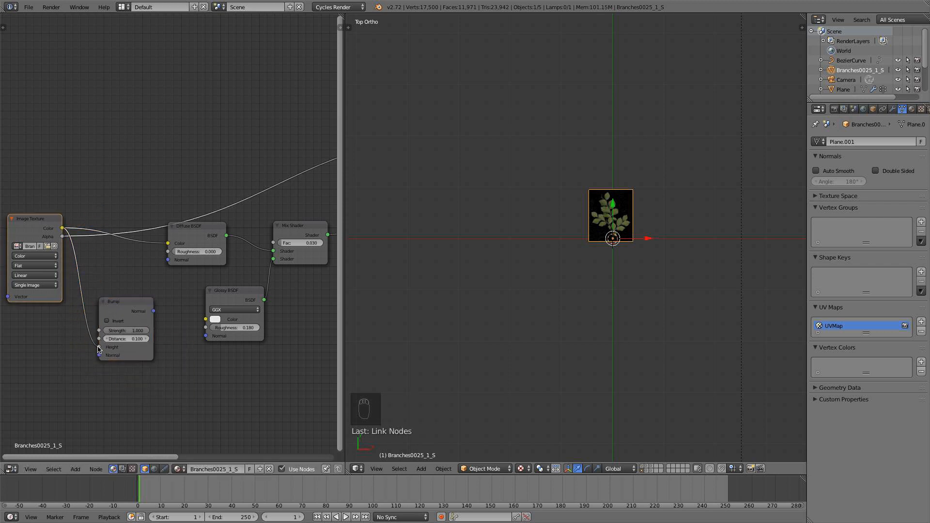
{"action": "left_click_drag", "start_coordinate": [152, 310], "coordinate": [206, 336]}
{"action": "left_click_drag", "start_coordinate": [154, 311], "coordinate": [168, 260]}
Switch the 3D view to rendered shading and look at the leafy branch up close.
{"action": "left_click", "coordinate": [529, 466]}
{"action": "left_click", "coordinate": [553, 401]}
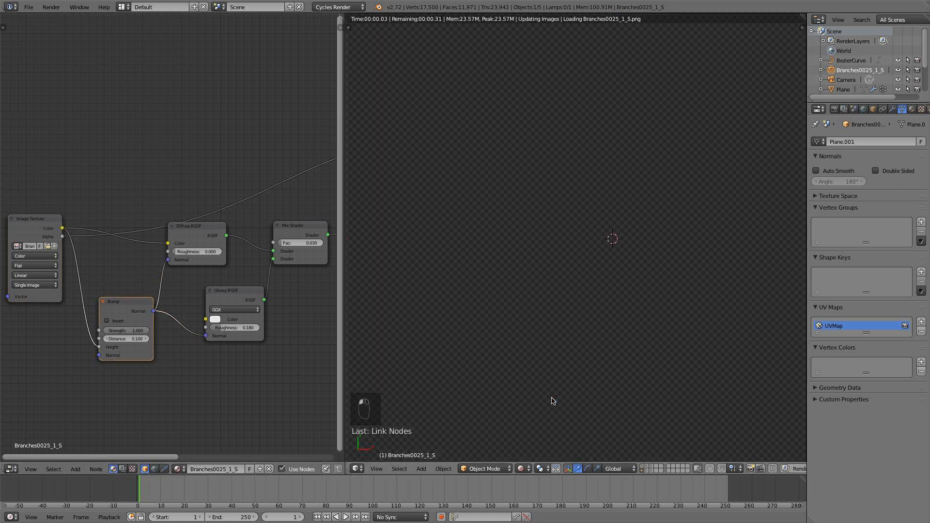
{"action": "scroll", "coordinate": [625, 286], "scroll_direction": "up", "scroll_amount": 5}
{"action": "middle_click_drag", "start_coordinate": [635, 262], "coordinate": [593, 286], "text": "shift"}
{"action": "key", "text": "KP_1"}
{"action": "scroll", "coordinate": [614, 302], "scroll_direction": "down", "scroll_amount": 8}
{"action": "scroll", "coordinate": [611, 305], "scroll_direction": "up", "scroll_amount": 5}
{"action": "scroll", "coordinate": [607, 323], "scroll_direction": "down", "scroll_amount": 8}
{"action": "scroll", "coordinate": [592, 281], "scroll_direction": "up", "scroll_amount": 4}
{"action": "scroll", "coordinate": [581, 218], "scroll_direction": "up", "scroll_amount": 8}
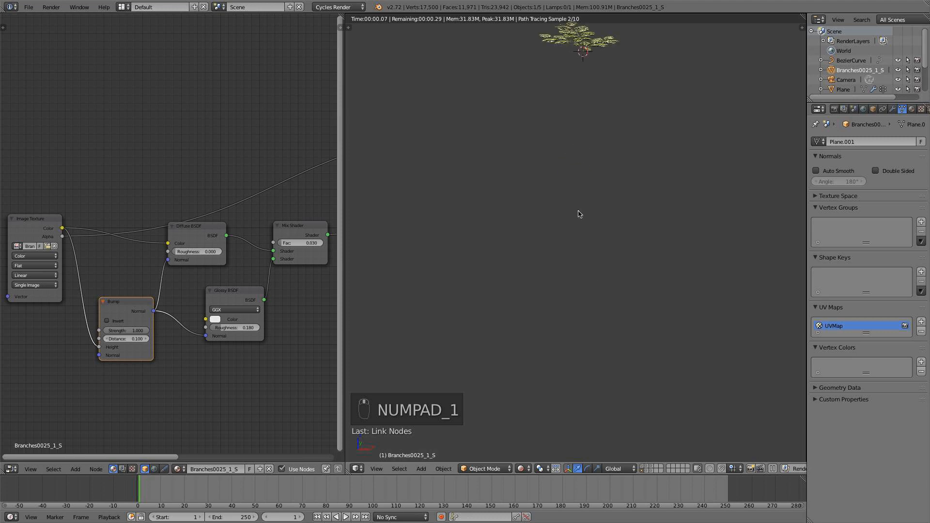
{"action": "middle_click_drag", "start_coordinate": [580, 211], "coordinate": [554, 316], "text": "shift"}
{"action": "scroll", "coordinate": [574, 234], "scroll_direction": "up", "scroll_amount": 6}
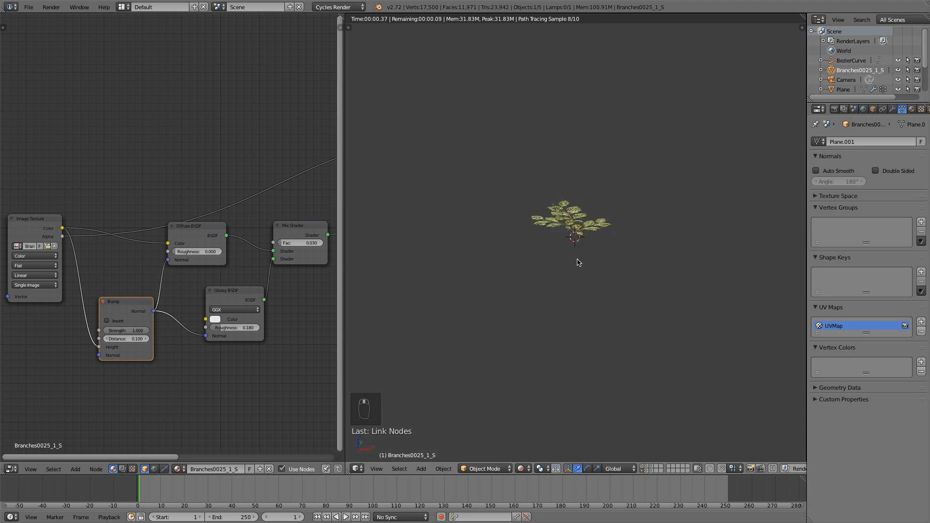
{"action": "scroll", "coordinate": [591, 270], "scroll_direction": "up", "scroll_amount": 2}
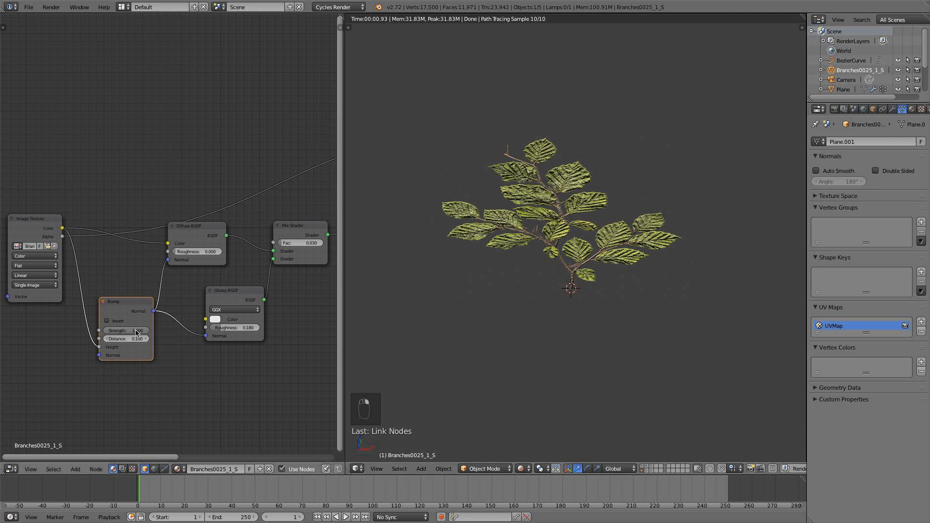
Set the Bump node's strength to 0.2 and check the leaf surface up close.
{"action": "key", "text": "Return"}
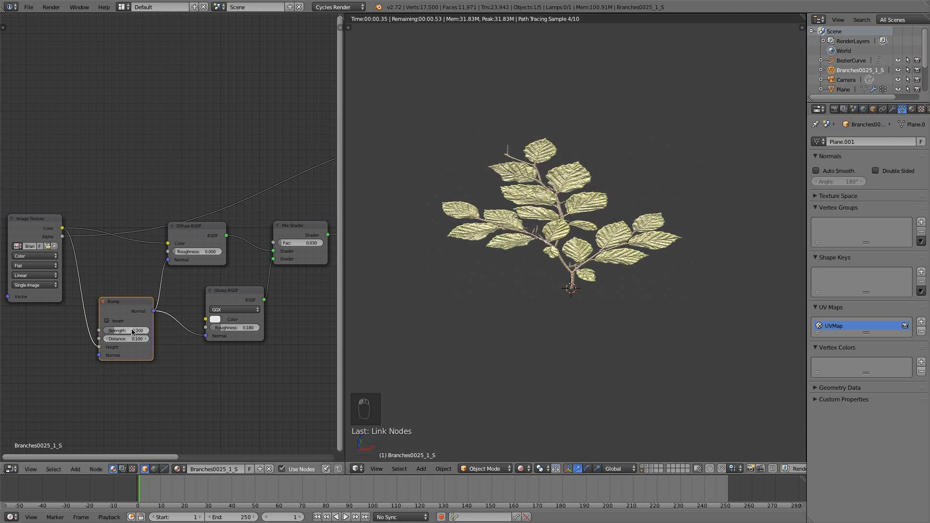
{"action": "scroll", "coordinate": [459, 316], "scroll_direction": "down", "scroll_amount": 4}
{"action": "middle_click_drag", "start_coordinate": [459, 315], "coordinate": [462, 339], "text": "shift"}
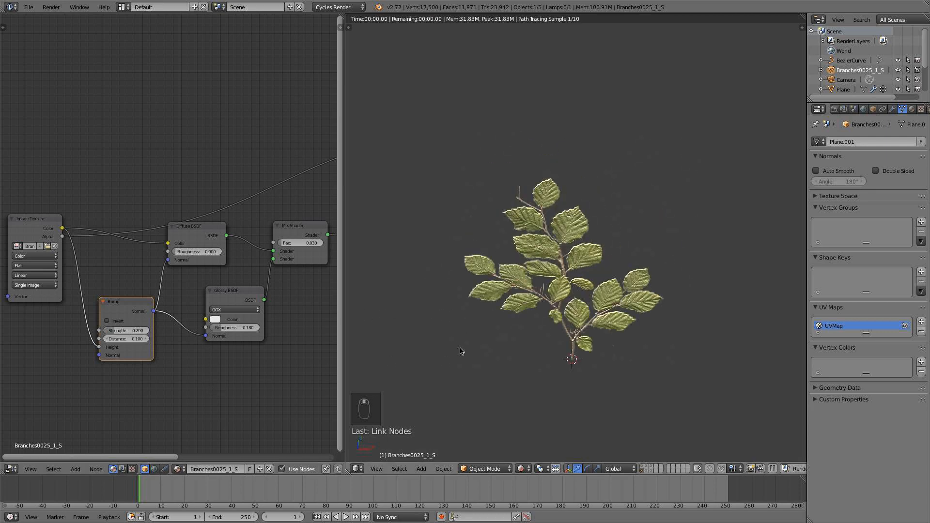
{"action": "scroll", "coordinate": [461, 340], "scroll_direction": "up", "scroll_amount": 7}
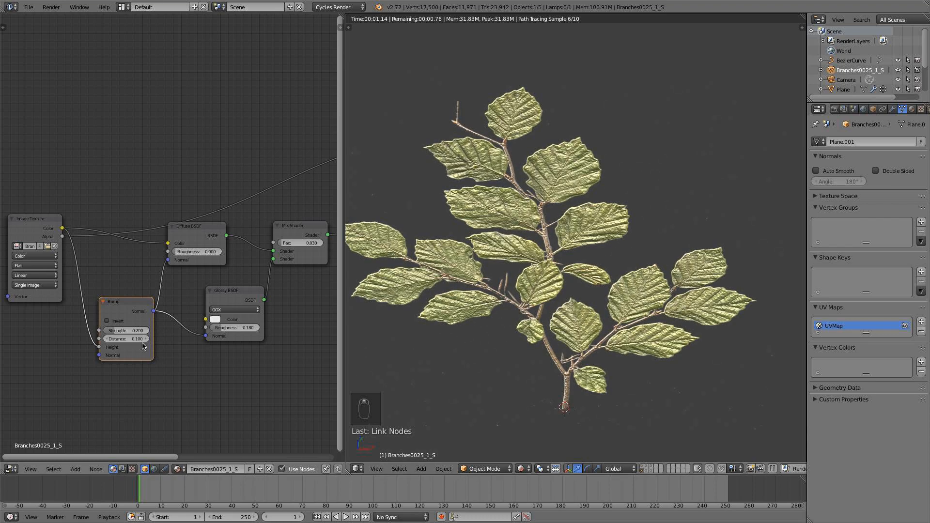
Try stronger distances on the Bump node, ending with a value of 0.4.
{"action": "left_click_drag", "start_coordinate": [141, 340], "coordinate": [179, 339]}
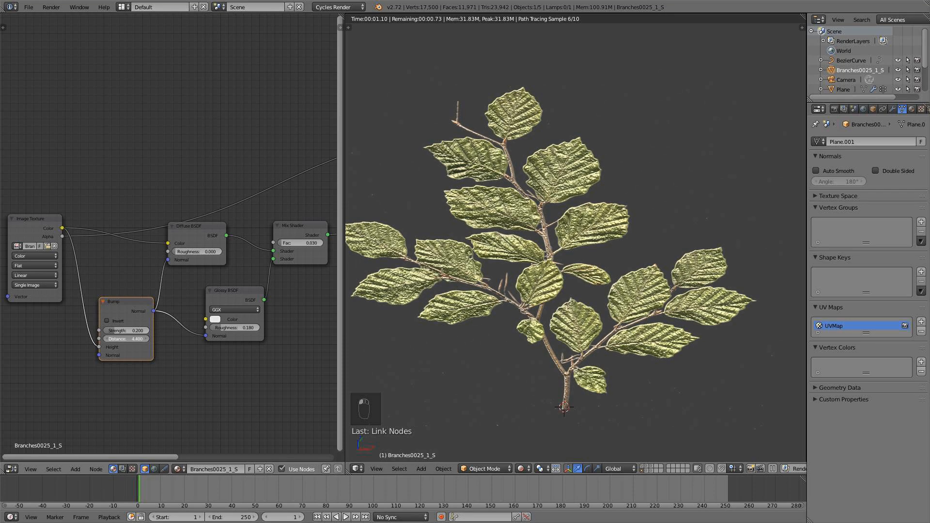
{"action": "left_click", "coordinate": [117, 339]}
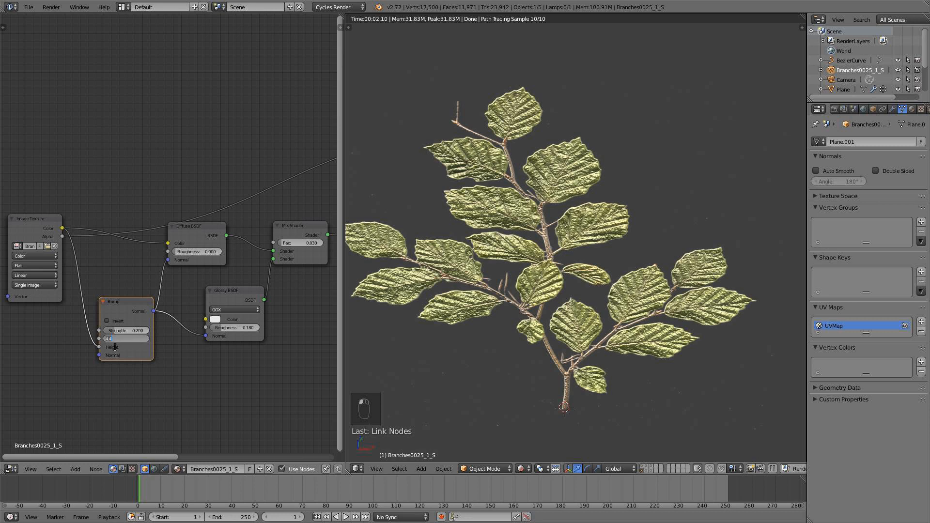
{"action": "type", "text": ".4"}
{"action": "key", "text": "Return"}
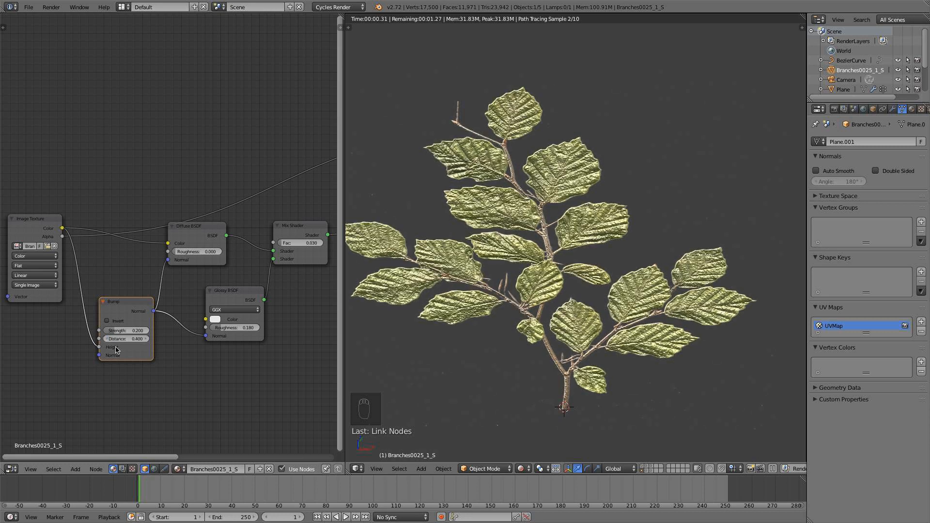
Set the Bump node's distance to 0.3 and its strength to 0.1.
{"action": "left_click", "coordinate": [120, 341]}
{"action": "type", "text": ".3"}
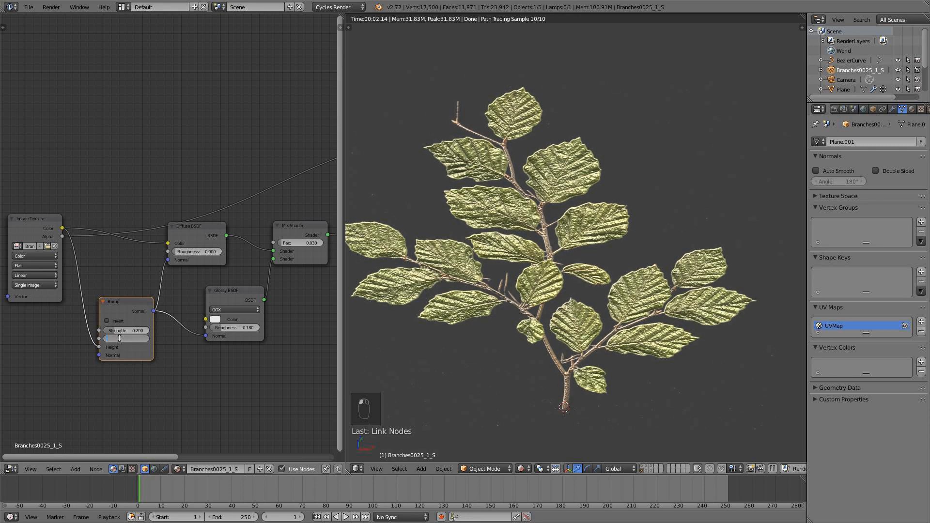
{"action": "key", "text": "Return"}
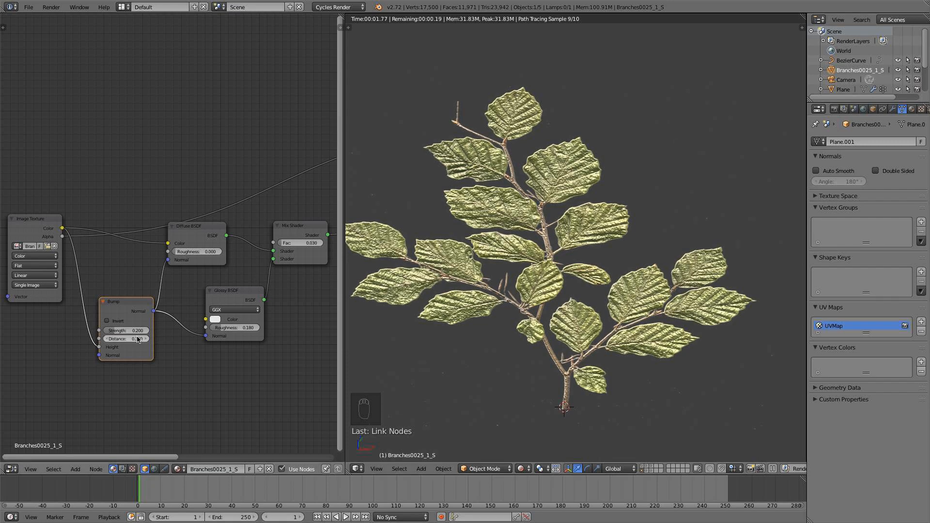
{"action": "left_click", "coordinate": [130, 331]}
{"action": "type", "text": ".1"}
{"action": "key", "text": "Return"}
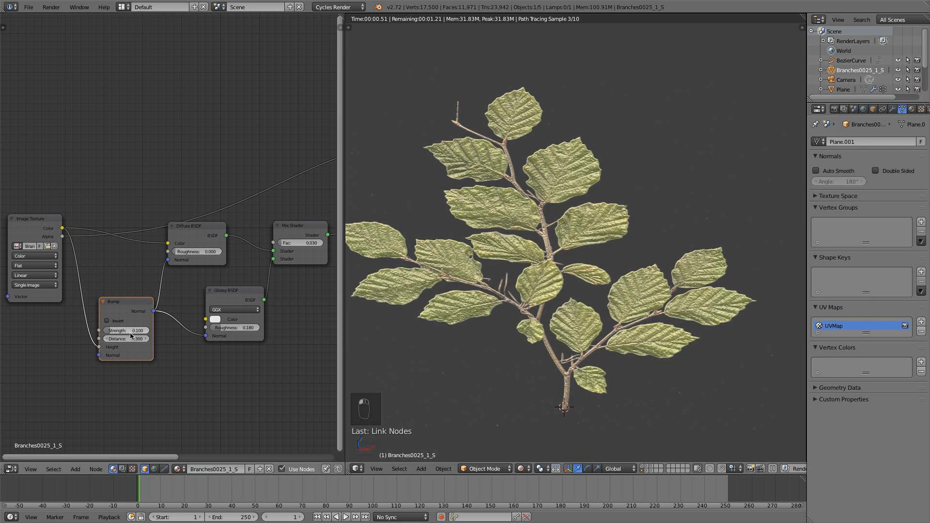
Show the branch from the top and move the Image Texture node farther away from the Bump and Diffuse BSDF nodes.
{"action": "scroll", "coordinate": [420, 310], "scroll_direction": "down", "scroll_amount": 5}
{"action": "scroll", "coordinate": [420, 311], "scroll_direction": "down", "scroll_amount": 3}
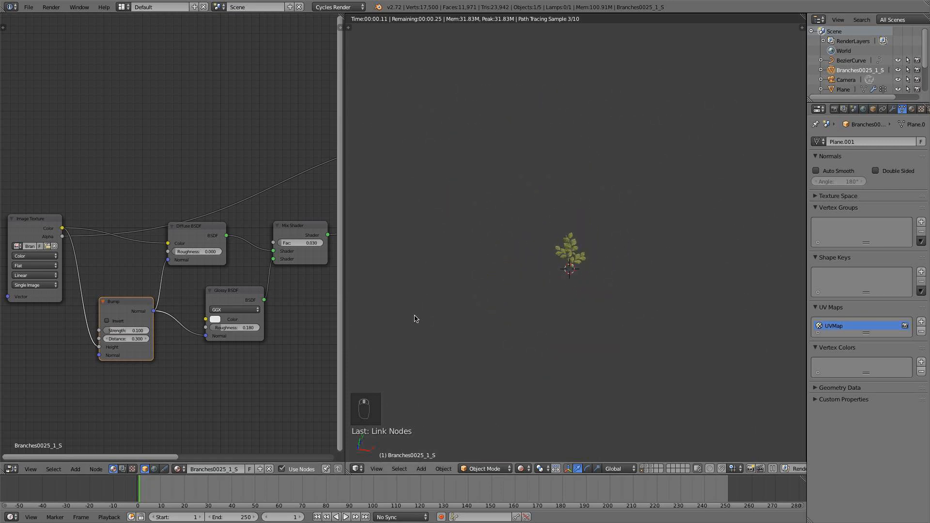
{"action": "key", "text": "KP_7"}
{"action": "middle_click_drag", "start_coordinate": [136, 221], "coordinate": [276, 194]}
{"action": "left_click_drag", "start_coordinate": [167, 199], "coordinate": [285, 238]}
{"action": "scroll", "coordinate": [235, 277], "scroll_direction": "down", "scroll_amount": 4}
Add an Add Shader node on the link between the diffuse-glossy Mix Shader and the final Mix Shader.
{"action": "middle_click_drag", "start_coordinate": [242, 281], "coordinate": [105, 274]}
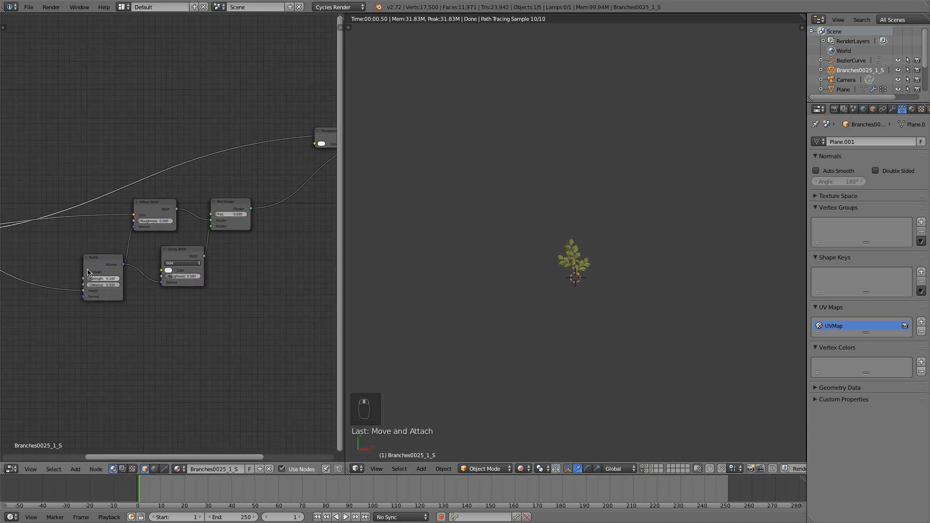
{"action": "middle_click_drag", "start_coordinate": [174, 236], "coordinate": [189, 271]}
{"action": "scroll", "coordinate": [200, 275], "scroll_direction": "up", "scroll_amount": 2}
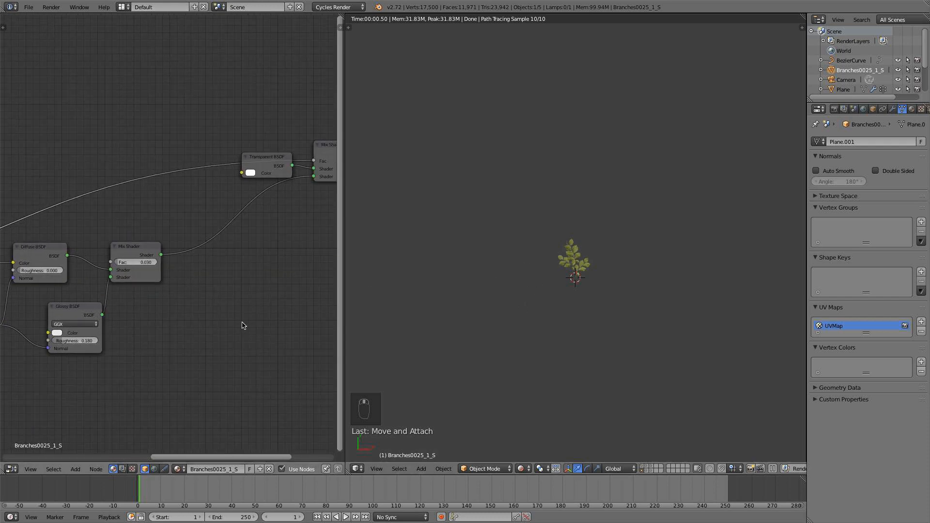
{"action": "scroll", "coordinate": [232, 288], "scroll_direction": "up", "scroll_amount": 1}
{"action": "key", "text": "shift+a"}
{"action": "mouse_move", "coordinate": [225, 281]}
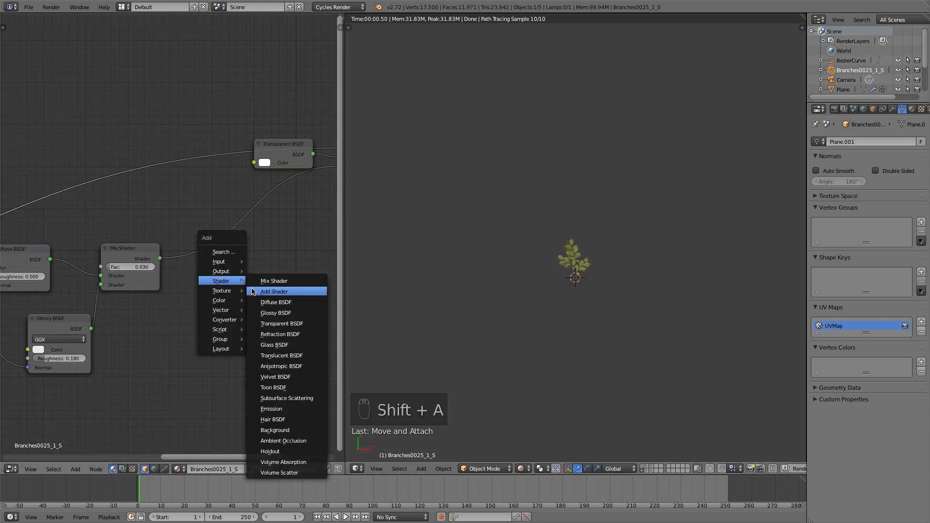
{"action": "left_click", "coordinate": [271, 290]}
{"action": "left_click", "coordinate": [220, 223]}
Add a Translucent BSDF node below the diffuse-glossy Mix Shader and connect it to the Add Shader's second input.
{"action": "key", "text": "shift+a"}
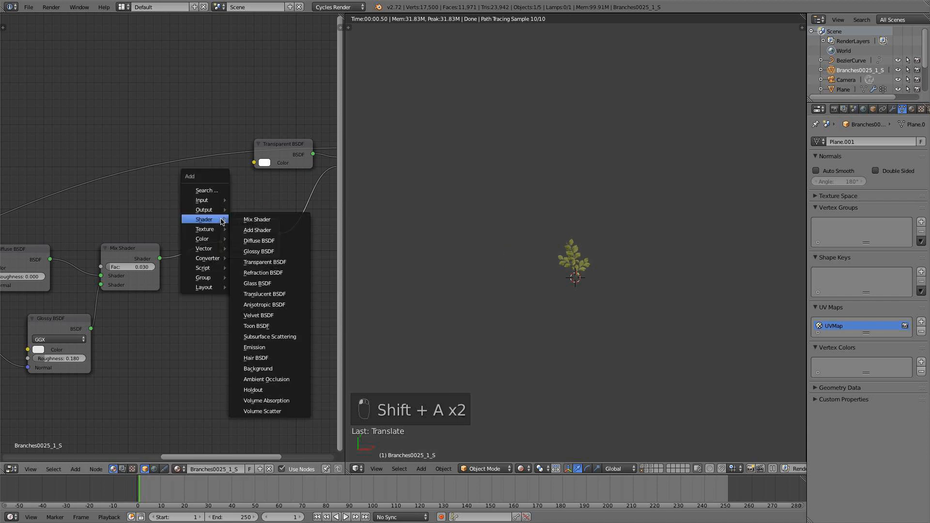
{"action": "left_click", "coordinate": [286, 294]}
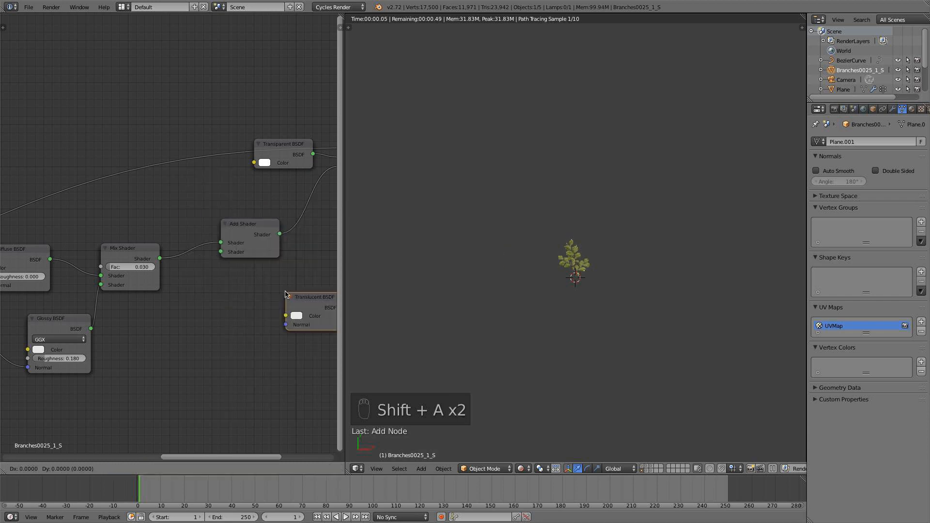
{"action": "left_click", "coordinate": [125, 307]}
{"action": "left_click_drag", "start_coordinate": [181, 320], "coordinate": [223, 251]}
Connect the Bump normal and the Image Texture color to the Translucent BSDF, and check the rendered leaves up close.
{"action": "scroll", "coordinate": [223, 251], "scroll_direction": "down", "scroll_amount": 2}
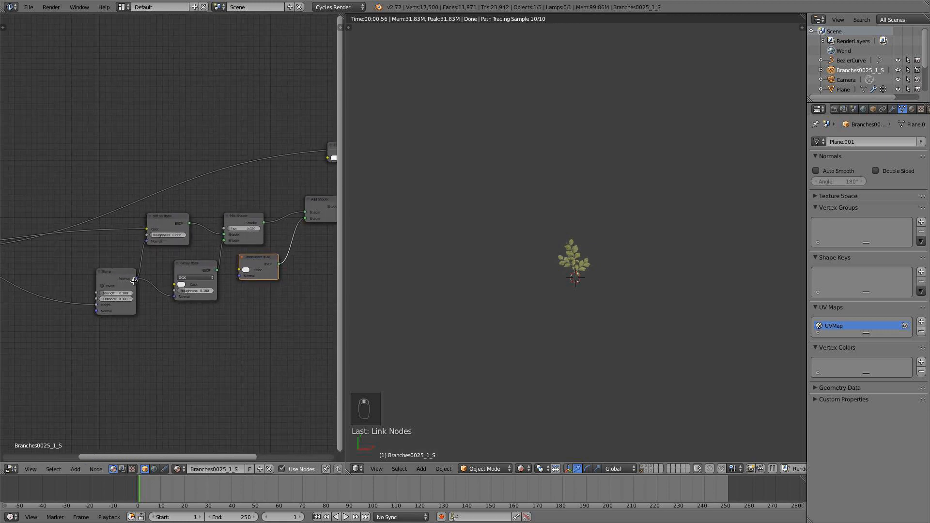
{"action": "left_click_drag", "start_coordinate": [135, 281], "coordinate": [164, 280]}
{"action": "left_click_drag", "start_coordinate": [236, 277], "coordinate": [236, 276]}
{"action": "middle_click_drag", "start_coordinate": [191, 296], "coordinate": [257, 297]}
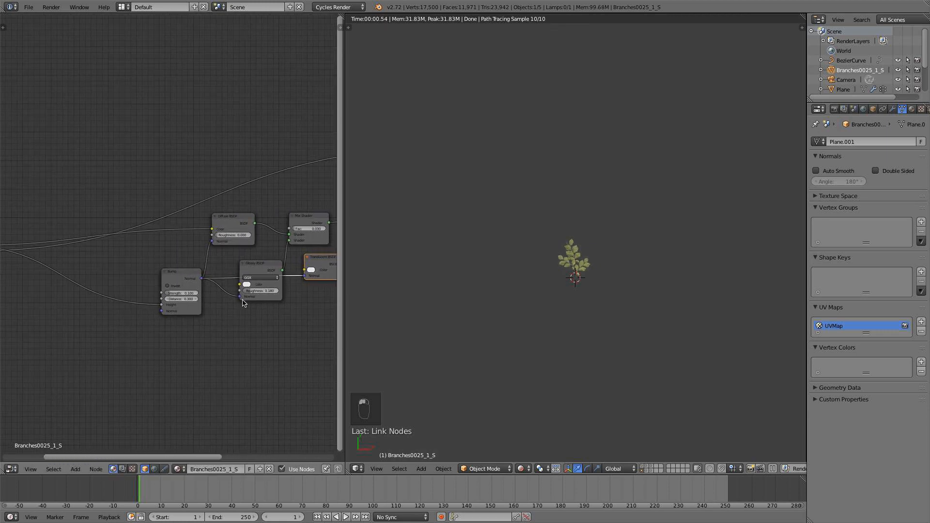
{"action": "scroll", "coordinate": [242, 300], "scroll_direction": "down", "scroll_amount": 2}
{"action": "left_click_drag", "start_coordinate": [8, 242], "coordinate": [292, 260]}
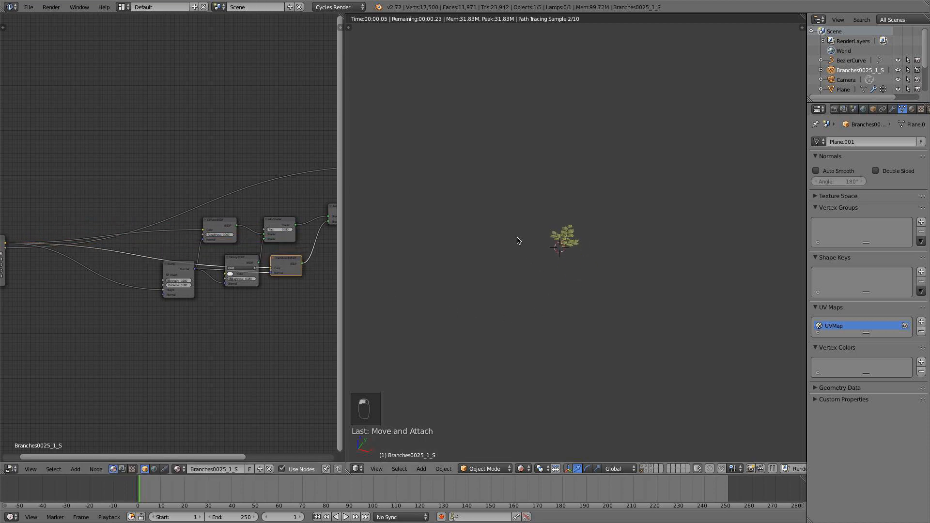
{"action": "scroll", "coordinate": [513, 245], "scroll_direction": "up", "scroll_amount": 5}
{"action": "middle_click_drag", "start_coordinate": [507, 253], "coordinate": [565, 238]}
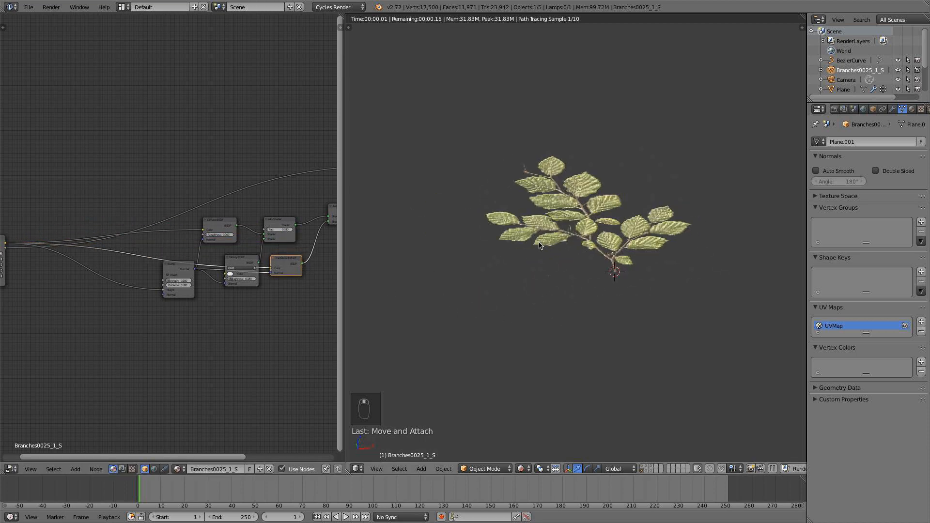
{"action": "scroll", "coordinate": [246, 268], "scroll_direction": "down", "scroll_amount": 3}
Move the Image Texture node closer to the Bump node.
{"action": "middle_click_drag", "start_coordinate": [245, 268], "coordinate": [289, 269]}
{"action": "scroll", "coordinate": [168, 266], "scroll_direction": "up", "scroll_amount": 11}
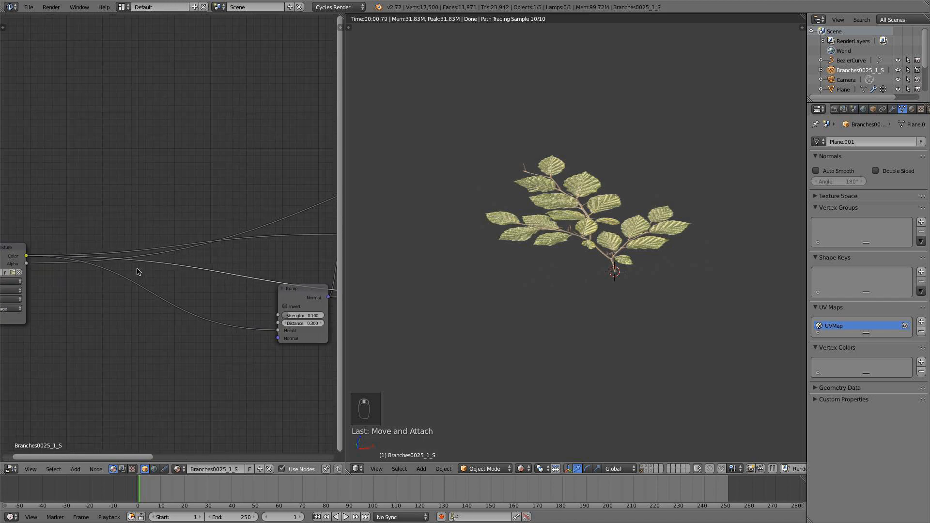
{"action": "middle_click_drag", "start_coordinate": [137, 271], "coordinate": [218, 269]}
{"action": "left_click_drag", "start_coordinate": [44, 258], "coordinate": [124, 263]}
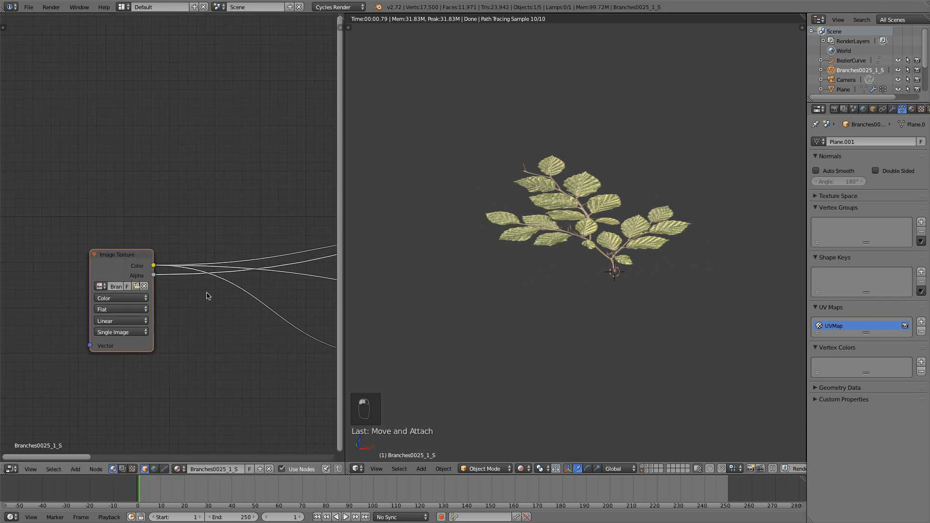
{"action": "scroll", "coordinate": [226, 300], "scroll_direction": "down", "scroll_amount": 5}
{"action": "middle_click_drag", "start_coordinate": [226, 301], "coordinate": [183, 312]}
{"action": "scroll", "coordinate": [199, 320], "scroll_direction": "up", "scroll_amount": 2}
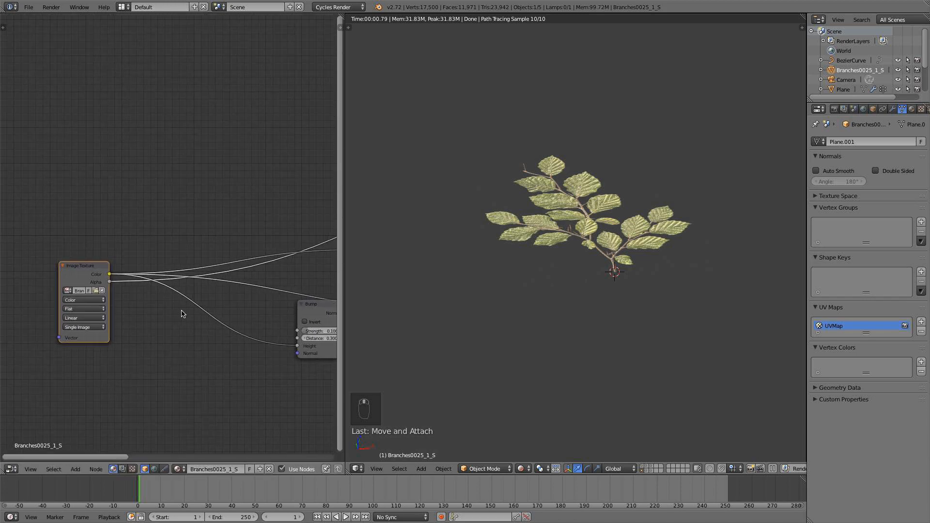
{"action": "scroll", "coordinate": [190, 302], "scroll_direction": "up", "scroll_amount": 1}
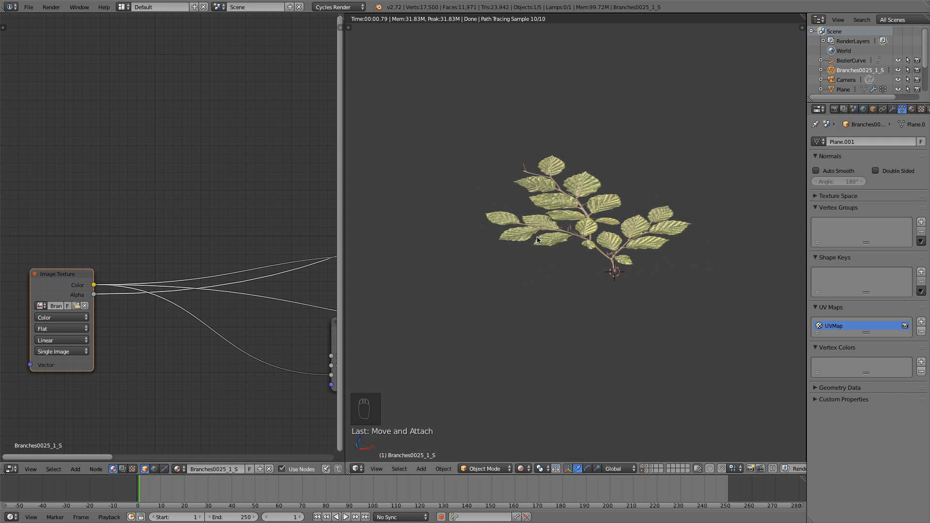
Add a Hue Saturation Value node on the link from the Image Texture color to the Bump height.
{"action": "key", "text": "shift+a"}
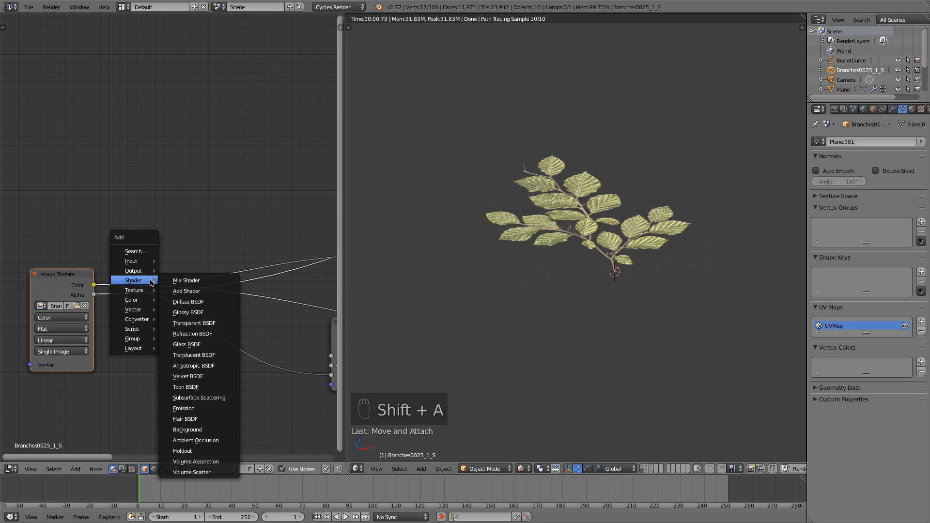
{"action": "mouse_move", "coordinate": [148, 300]}
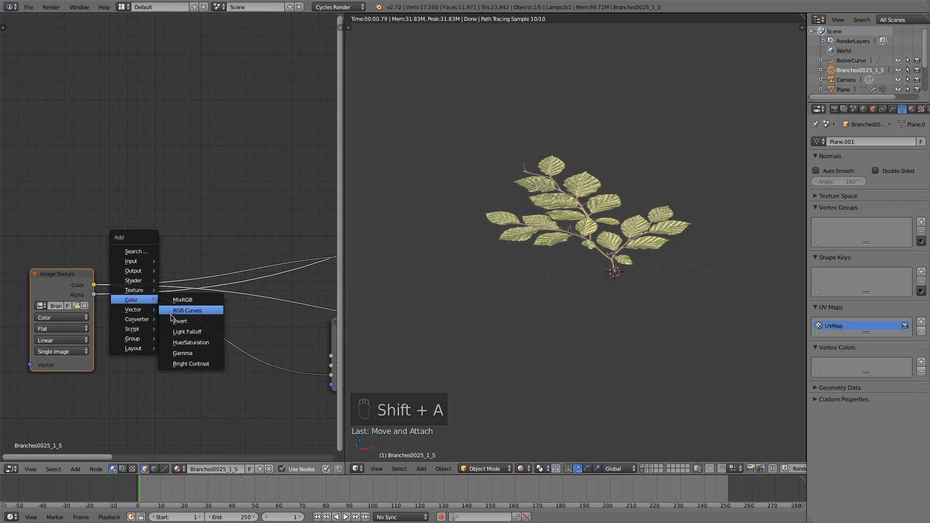
{"action": "left_click", "coordinate": [203, 343]}
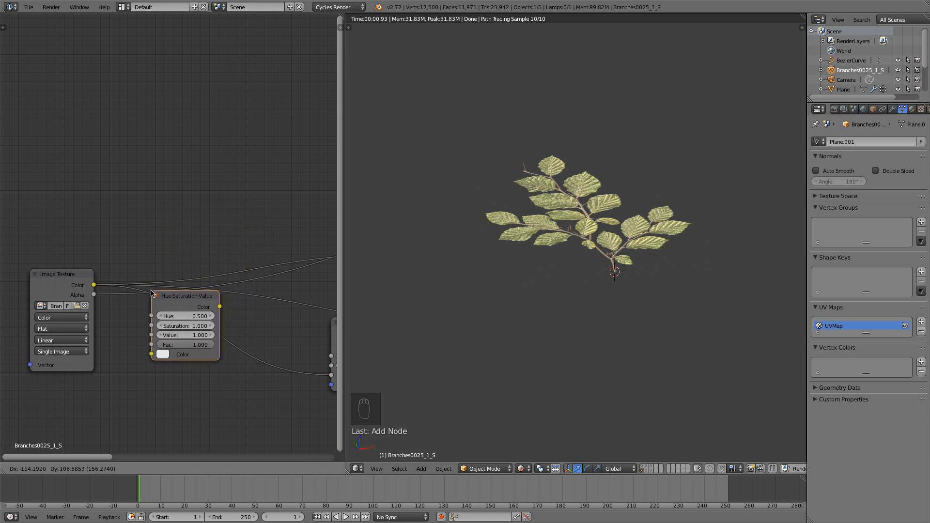
{"action": "left_click", "coordinate": [150, 305]}
{"action": "scroll", "coordinate": [166, 283], "scroll_direction": "down", "scroll_amount": 3}
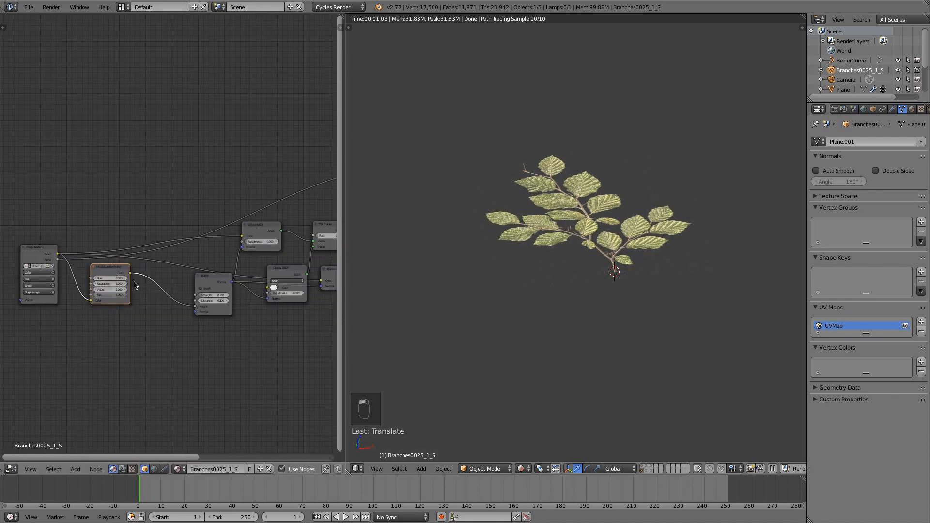
Connect the Hue Saturation Value color to the Diffuse and Translucent BSDF colors, and place the node just above the Image Texture's output.
{"action": "left_click_drag", "start_coordinate": [130, 274], "coordinate": [241, 236]}
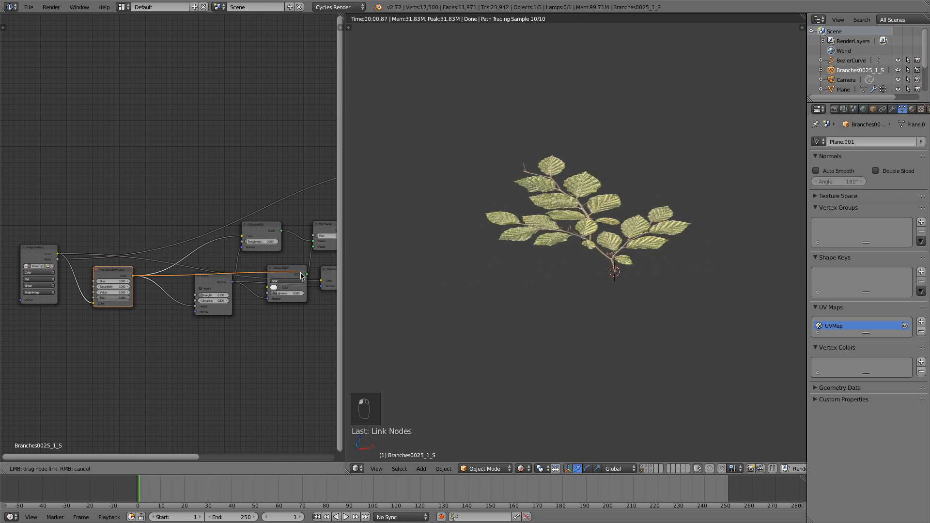
{"action": "left_click_drag", "start_coordinate": [117, 277], "coordinate": [112, 237]}
{"action": "left_click_drag", "start_coordinate": [36, 252], "coordinate": [36, 257]}
{"action": "left_click_drag", "start_coordinate": [101, 235], "coordinate": [95, 229]}
{"action": "middle_click_drag", "start_coordinate": [121, 279], "coordinate": [195, 312]}
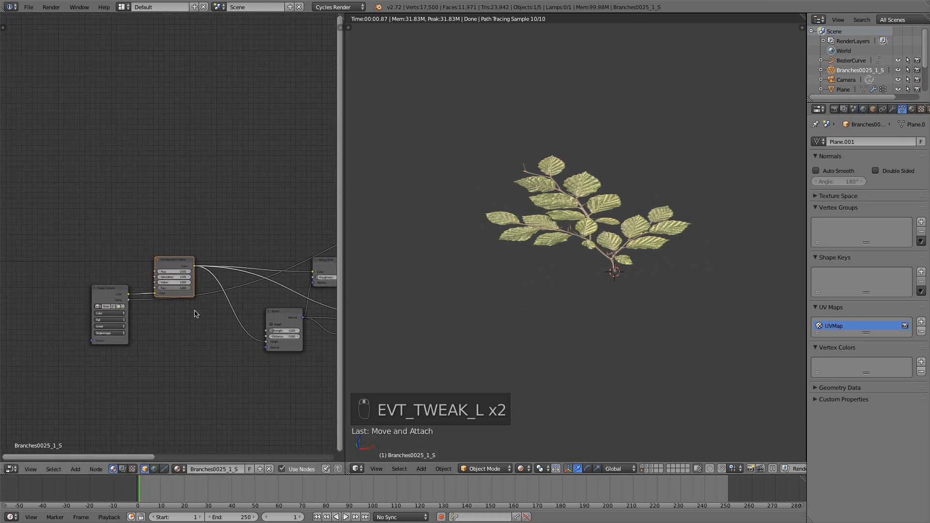
Set the Hue Saturation Value node's hue to 0.55 and check the rendered leaves.
{"action": "scroll", "coordinate": [195, 312], "scroll_direction": "up", "scroll_amount": 2}
{"action": "left_click", "coordinate": [206, 299]}
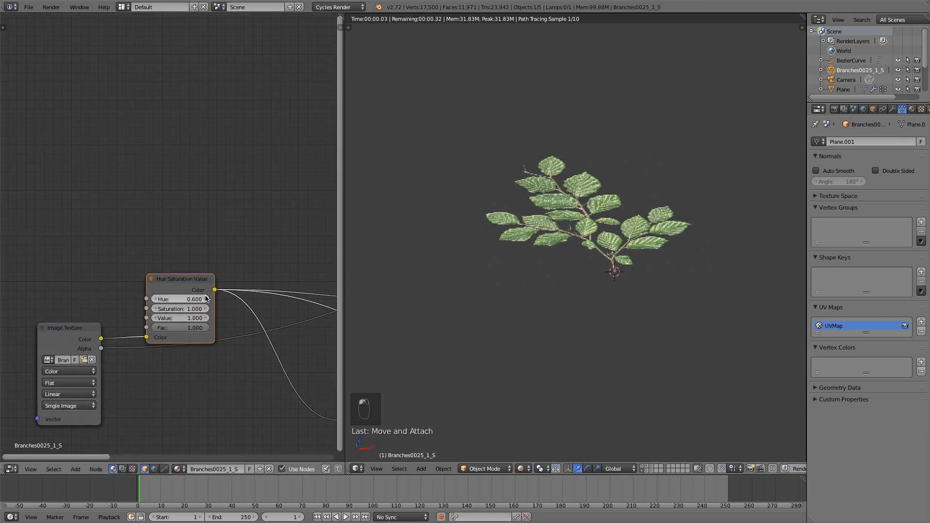
{"action": "left_click", "coordinate": [195, 299]}
{"action": "type", "text": "."}
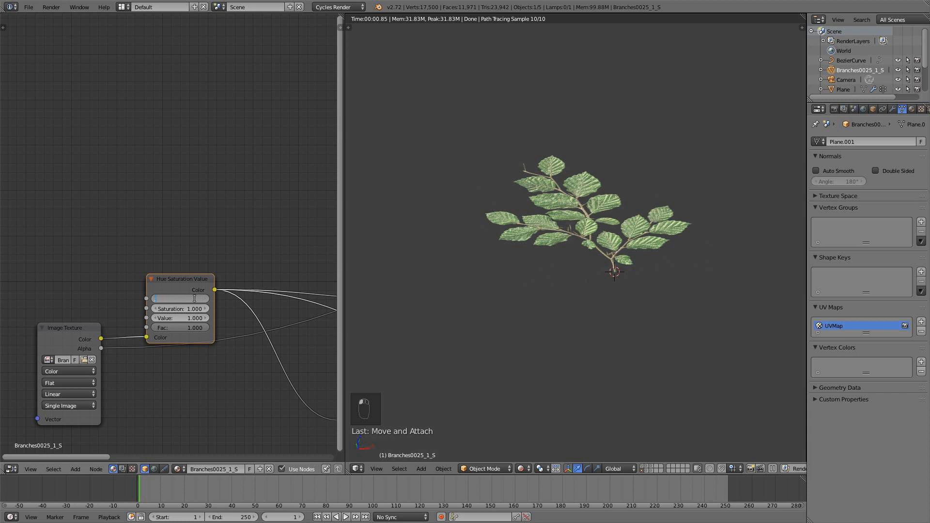
{"action": "type", "text": "55"}
{"action": "key", "text": "Return"}
{"action": "scroll", "coordinate": [492, 273], "scroll_direction": "down", "scroll_amount": 4}
{"action": "middle_click_drag", "start_coordinate": [492, 274], "coordinate": [486, 300]}
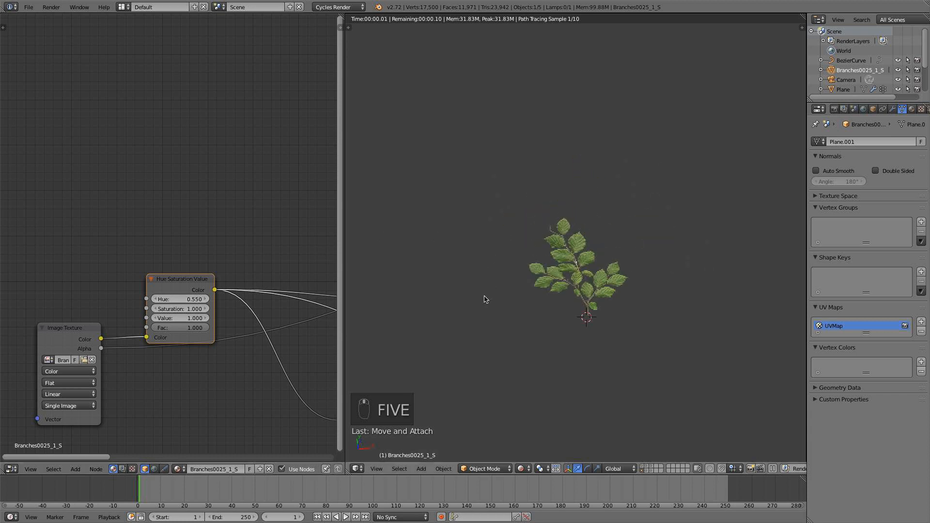
{"action": "scroll", "coordinate": [481, 296], "scroll_direction": "up", "scroll_amount": 2}
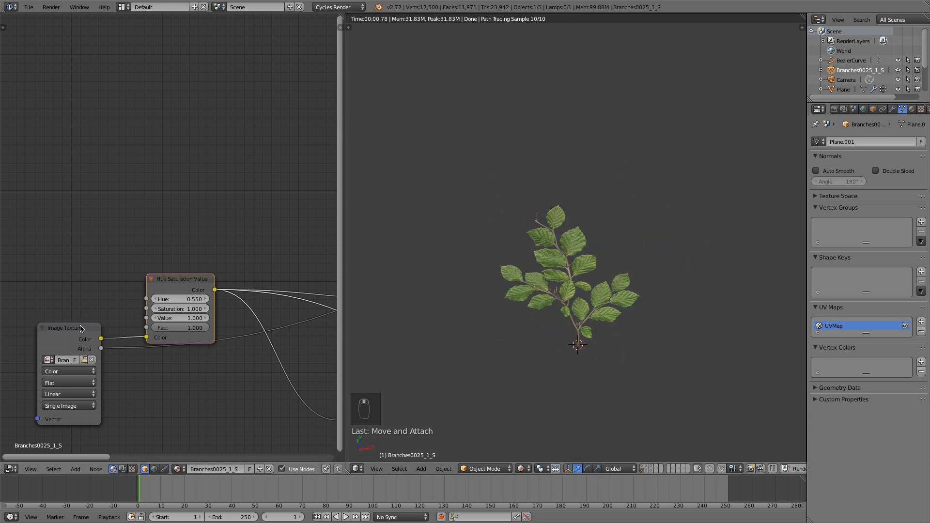
Spread the Image Texture and Hue Saturation Value nodes apart and insert a MixRGB node on the color link between them.
{"action": "left_click_drag", "start_coordinate": [80, 329], "coordinate": [4, 334]}
{"action": "left_click_drag", "start_coordinate": [181, 286], "coordinate": [129, 295]}
{"action": "key", "text": "shift+a"}
{"action": "mouse_move", "coordinate": [125, 297]}
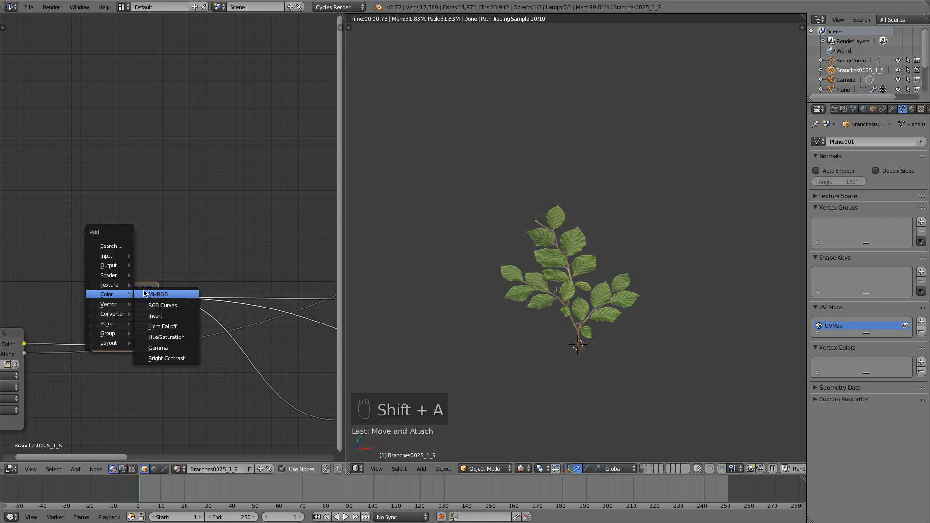
{"action": "left_click", "coordinate": [158, 295]}
{"action": "left_click", "coordinate": [56, 273]}
{"action": "left_click_drag", "start_coordinate": [143, 294], "coordinate": [249, 295]}
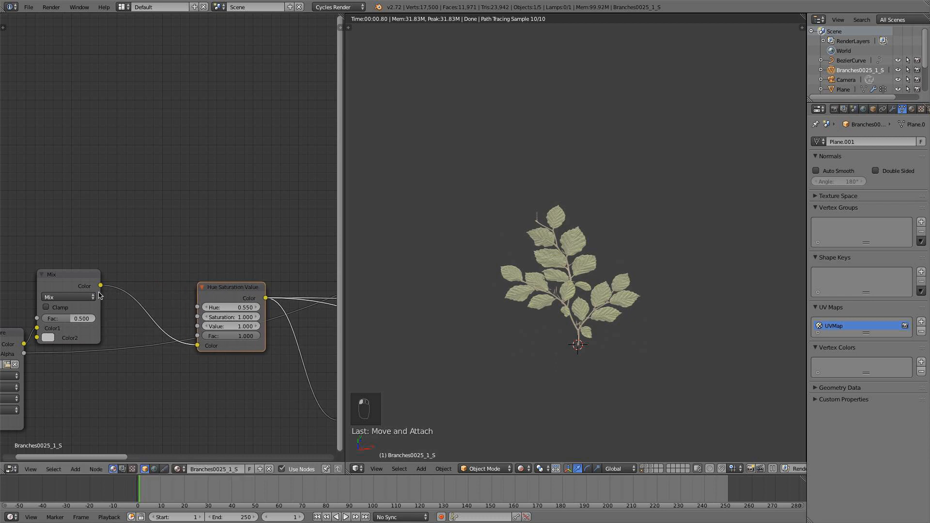
Move the MixRGB node closer to the Hue Saturation Value node and set its blend type to Overlay.
{"action": "left_click_drag", "start_coordinate": [73, 291], "coordinate": [130, 283]}
{"action": "left_click", "coordinate": [112, 289]}
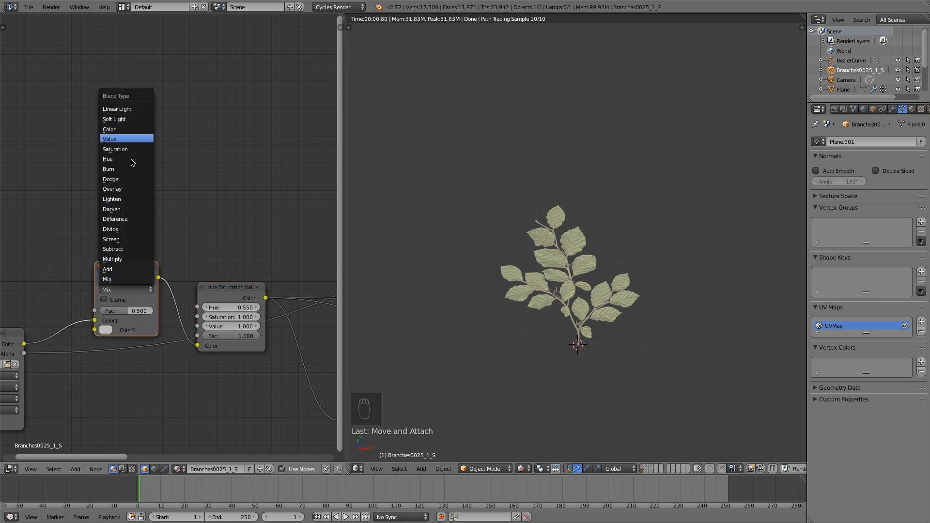
{"action": "left_click", "coordinate": [126, 188]}
Add a ColorRamp node above the Image Texture node.
{"action": "scroll", "coordinate": [152, 243], "scroll_direction": "down", "scroll_amount": 3}
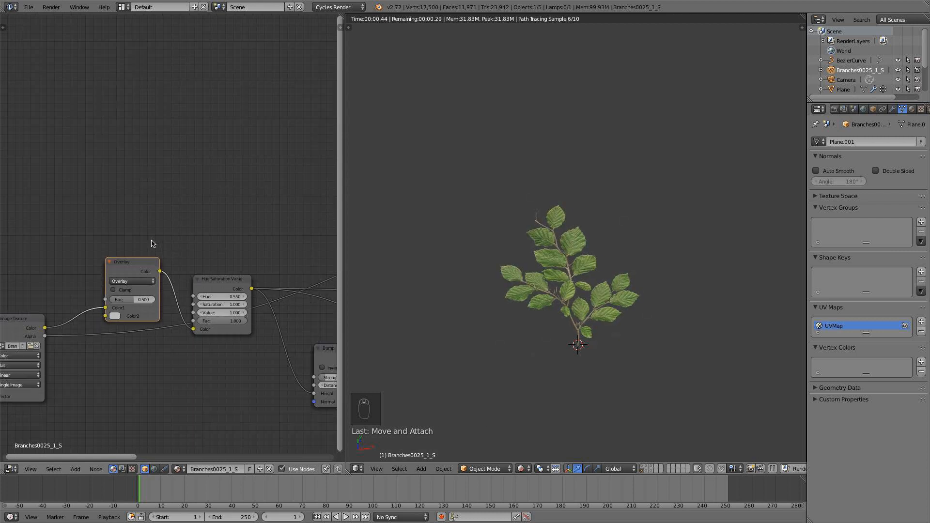
{"action": "middle_click_drag", "start_coordinate": [174, 254], "coordinate": [231, 281]}
{"action": "scroll", "coordinate": [164, 253], "scroll_direction": "up", "scroll_amount": 1}
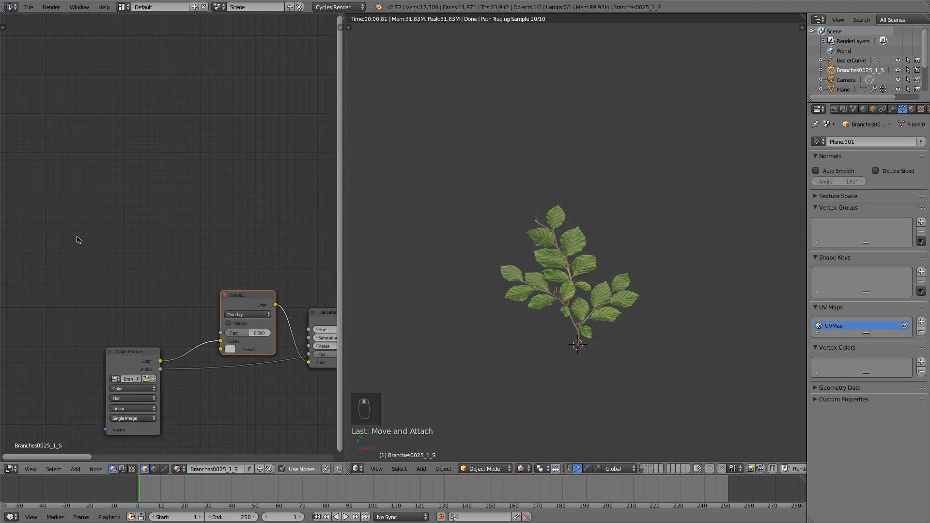
{"action": "key", "text": "shift+a"}
{"action": "mouse_move", "coordinate": [77, 237]}
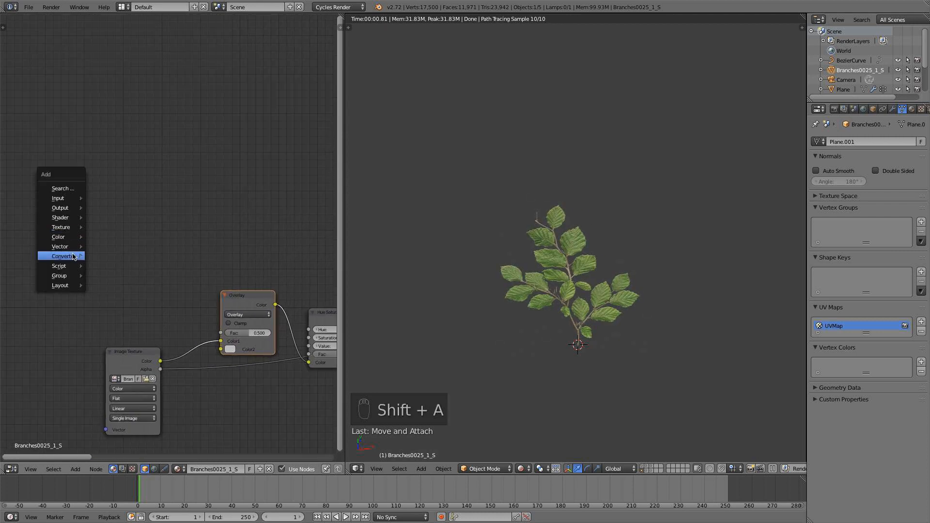
{"action": "mouse_move", "coordinate": [75, 256]}
{"action": "left_click", "coordinate": [112, 267]}
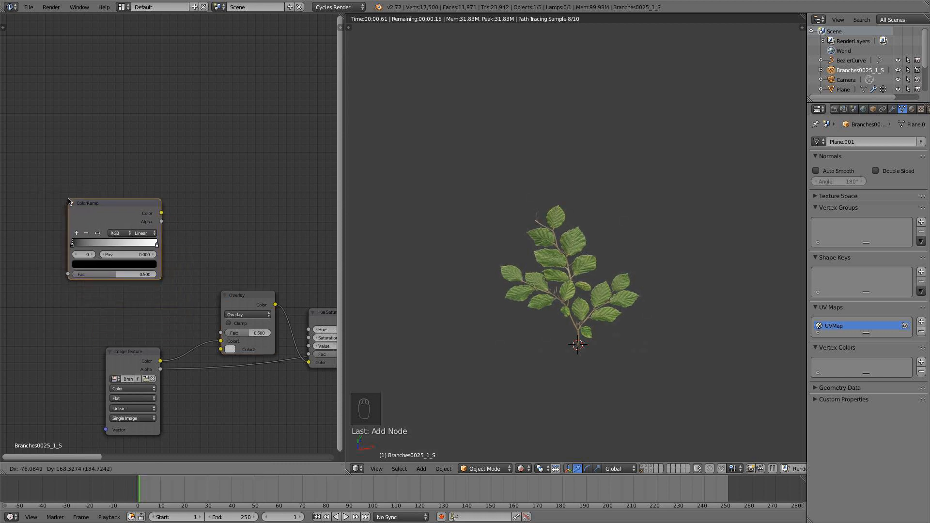
{"action": "left_click", "coordinate": [65, 184]}
{"action": "scroll", "coordinate": [103, 228], "scroll_direction": "up", "scroll_amount": 3}
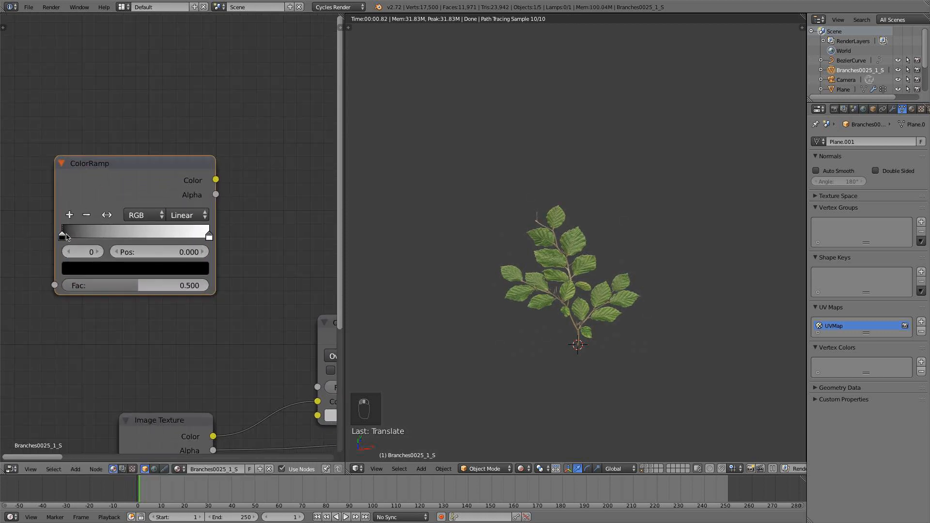
Change the ColorRamp's first stop at position 0 from black to a bright red.
{"action": "scroll", "coordinate": [585, 280], "scroll_direction": "down", "scroll_amount": 1}
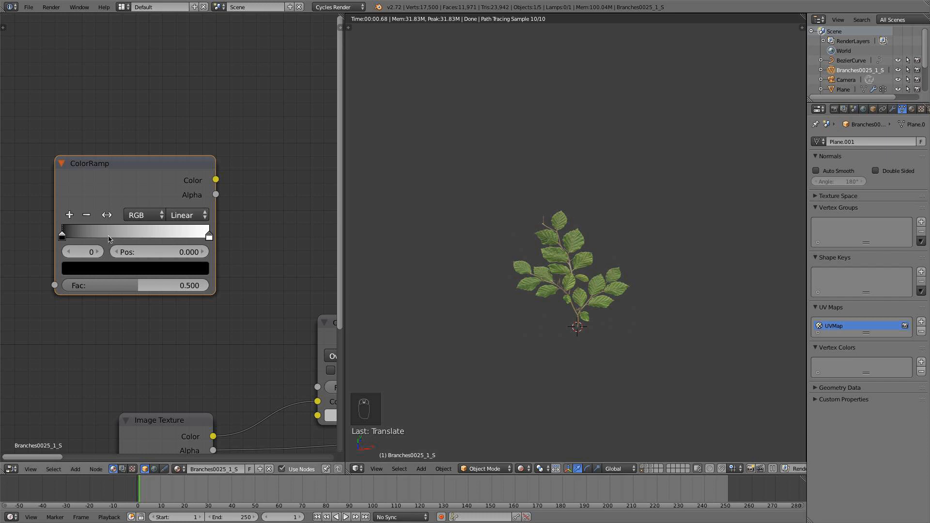
{"action": "left_click", "coordinate": [106, 269]}
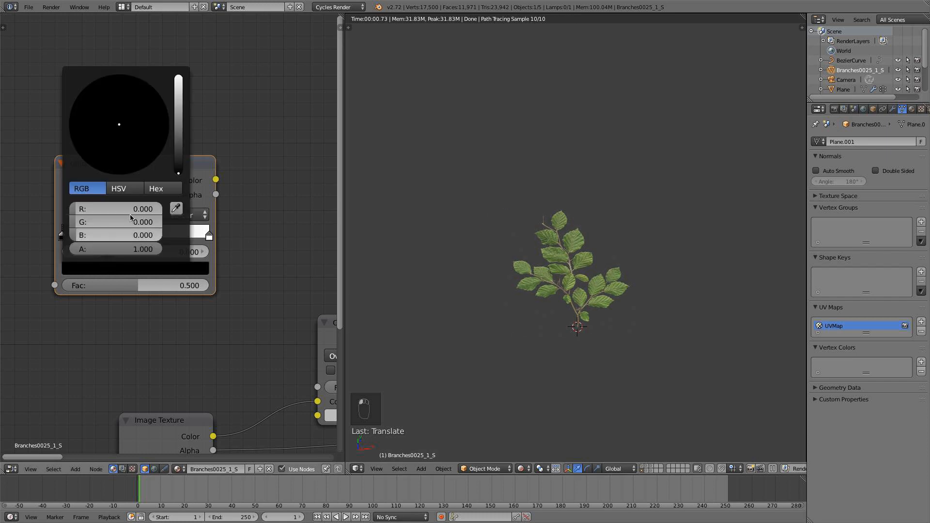
{"action": "left_click_drag", "start_coordinate": [178, 97], "coordinate": [179, 94]}
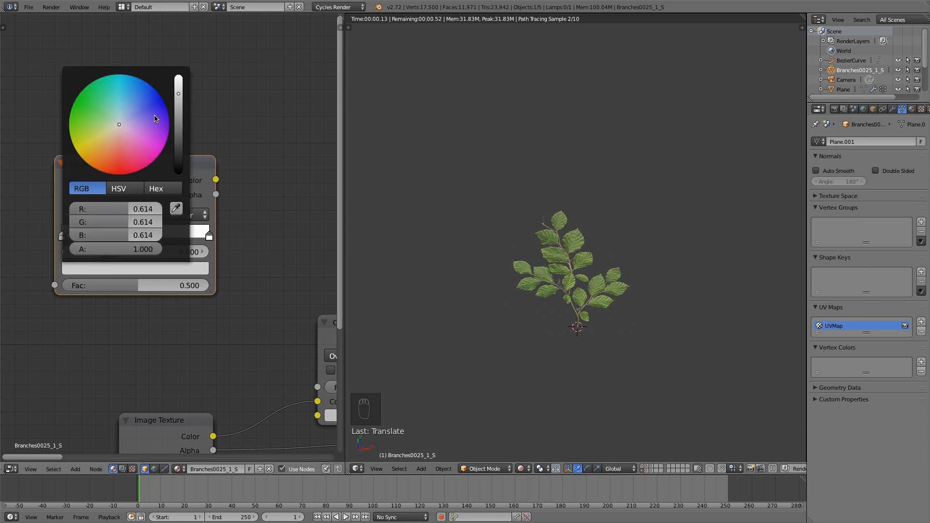
{"action": "left_click_drag", "start_coordinate": [114, 156], "coordinate": [115, 175]}
{"action": "scroll", "coordinate": [112, 151], "scroll_direction": "up", "scroll_amount": 2}
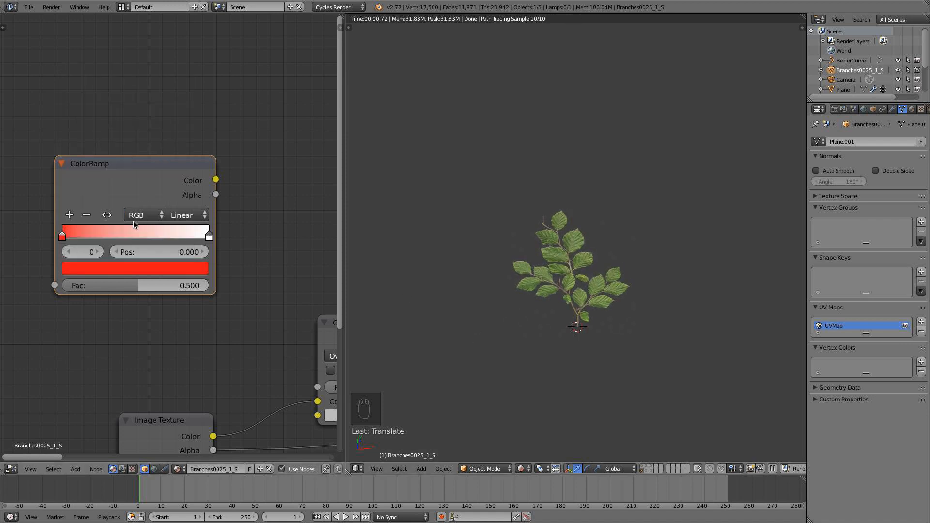
Add a stop to the ColorRamp at about 0.495 and color it golden yellow.
{"action": "left_click", "coordinate": [135, 237], "text": "ctrl"}
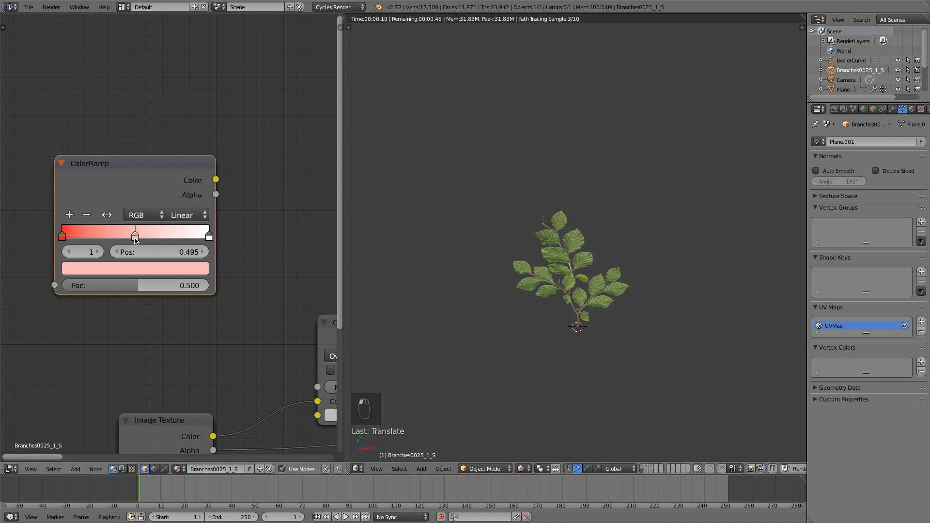
{"action": "left_click", "coordinate": [135, 268]}
{"action": "left_click", "coordinate": [85, 162]}
{"action": "left_click_drag", "start_coordinate": [85, 161], "coordinate": [92, 149]}
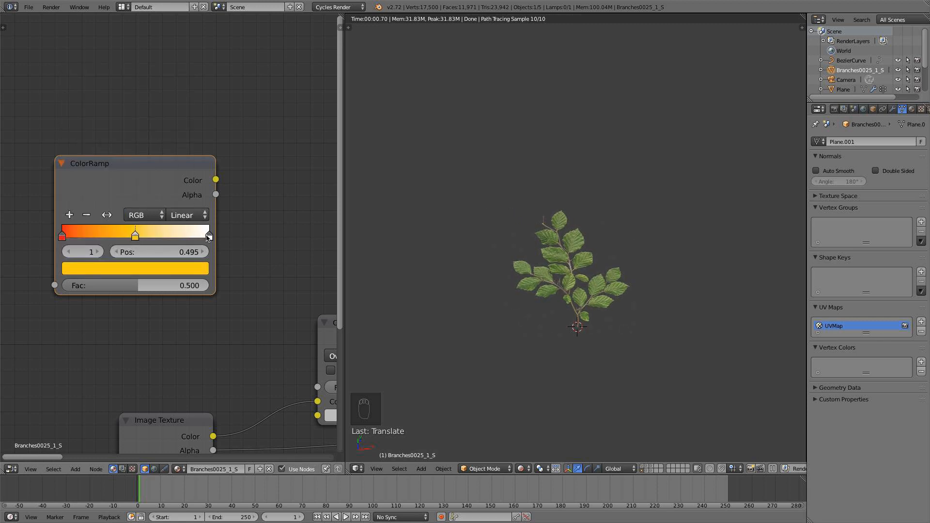
Change the ColorRamp's last stop at position 1 to a dark green.
{"action": "left_click", "coordinate": [208, 237]}
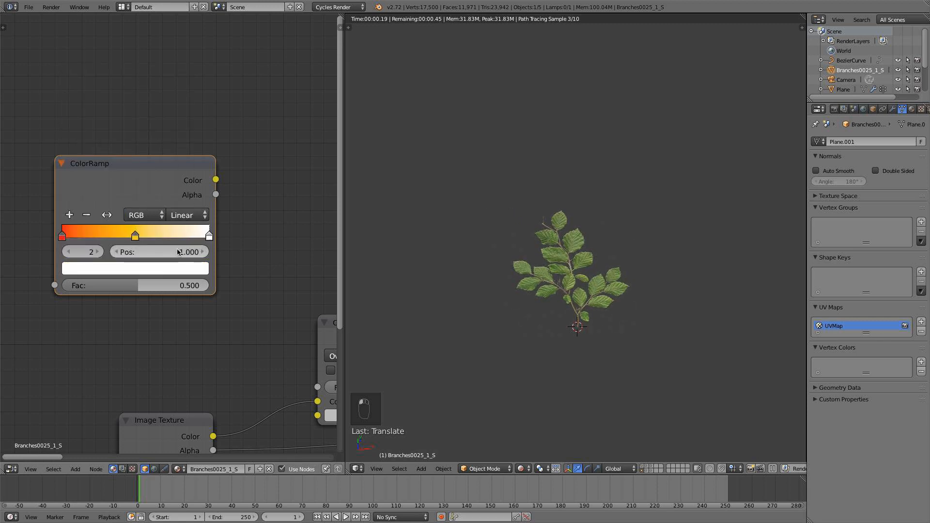
{"action": "left_click", "coordinate": [157, 270]}
{"action": "left_click_drag", "start_coordinate": [94, 111], "coordinate": [74, 101]}
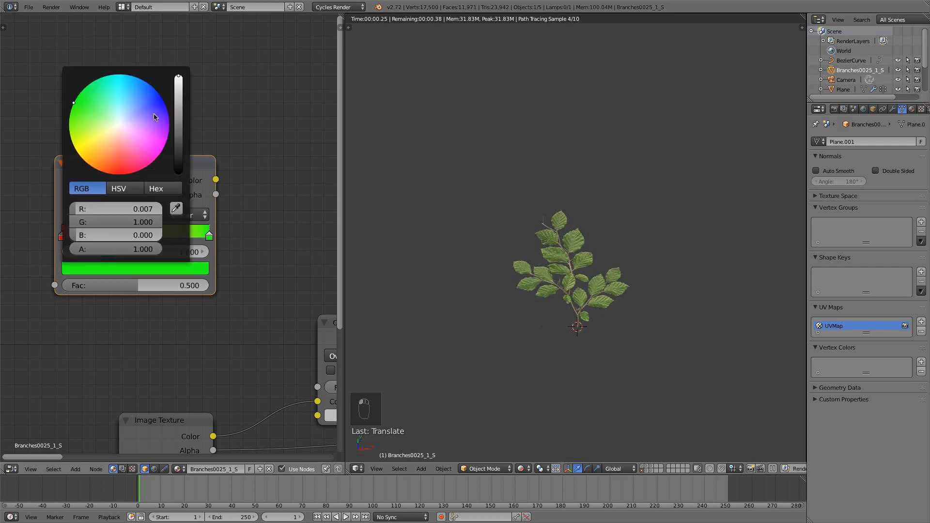
{"action": "left_click_drag", "start_coordinate": [178, 113], "coordinate": [178, 118]}
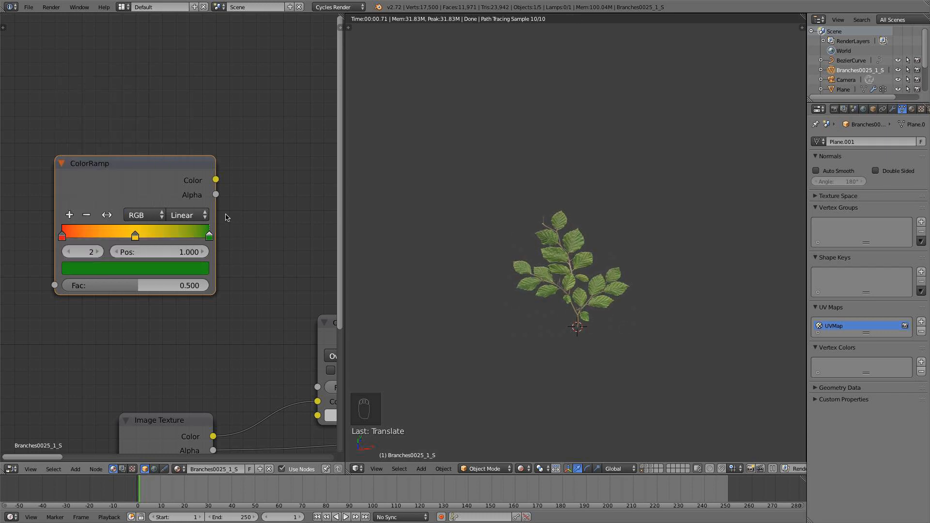
Move the yellow stop to about 0.755, and add a dark orange stop between red and yellow, placed nearer the red one.
{"action": "left_click_drag", "start_coordinate": [135, 235], "coordinate": [172, 236]}
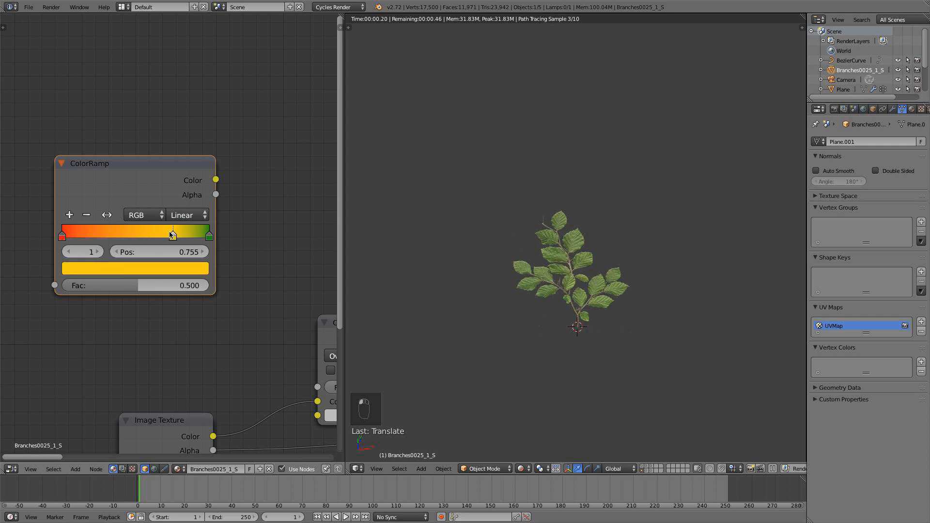
{"action": "left_click", "coordinate": [114, 235], "text": "ctrl"}
{"action": "left_click", "coordinate": [120, 267]}
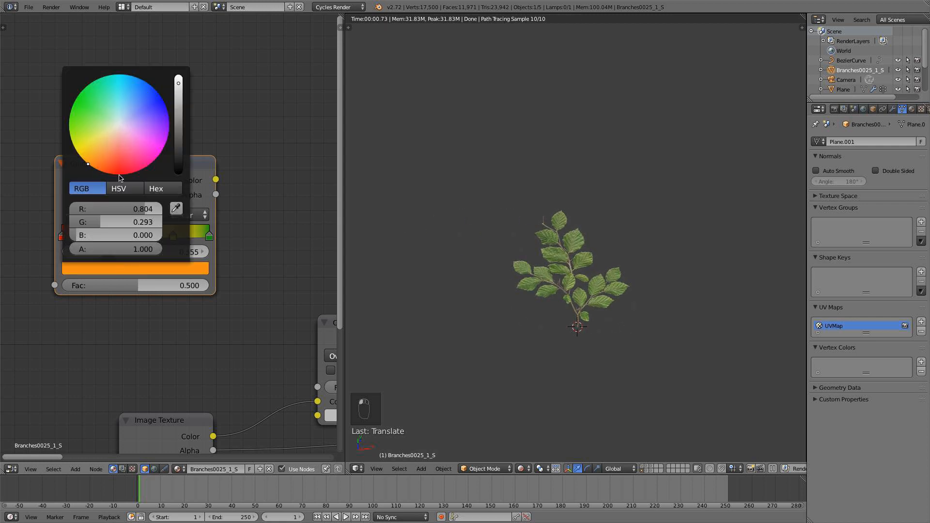
{"action": "left_click_drag", "start_coordinate": [121, 176], "coordinate": [100, 171]}
{"action": "left_click", "coordinate": [182, 106]}
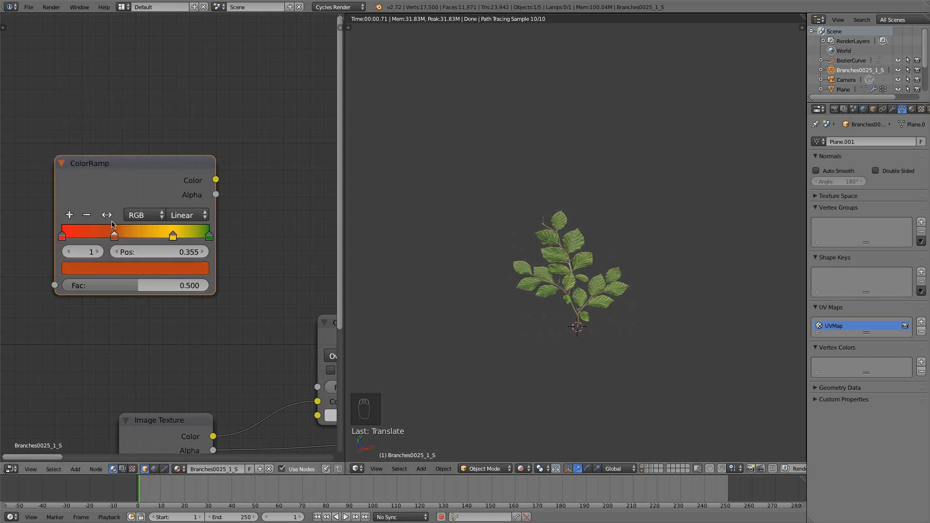
{"action": "left_click_drag", "start_coordinate": [114, 236], "coordinate": [100, 236]}
Add a stop at about 0.518 between the dark orange and yellow stops and color it yellowish green.
{"action": "left_click", "coordinate": [173, 236]}
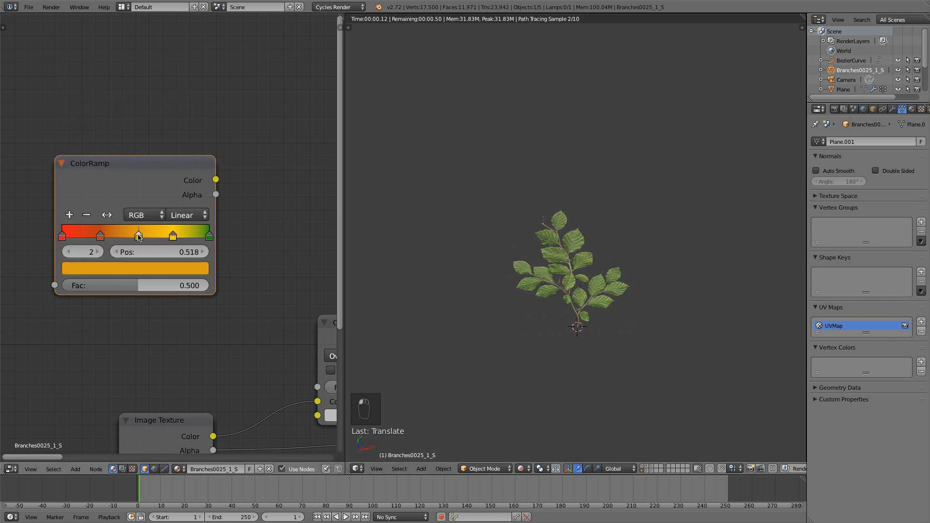
{"action": "left_click", "coordinate": [142, 269]}
{"action": "left_click", "coordinate": [70, 132]}
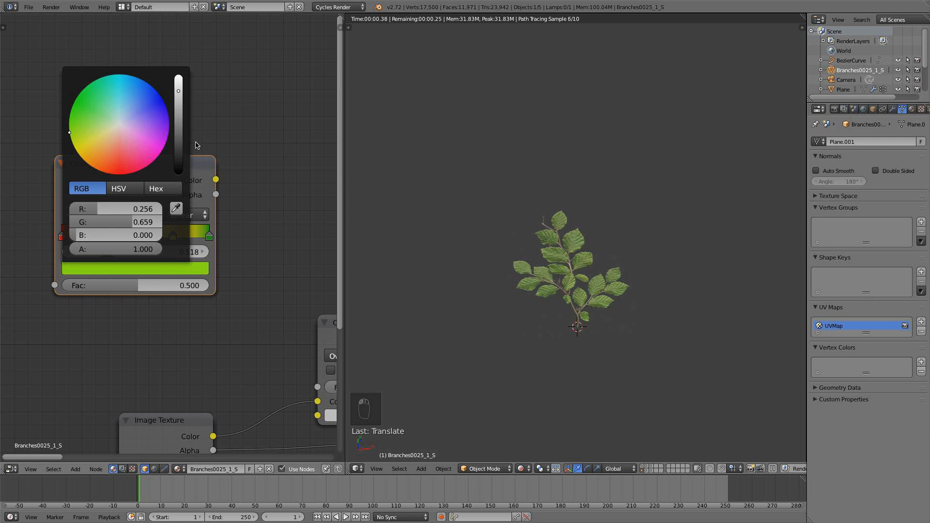
{"action": "left_click", "coordinate": [178, 100]}
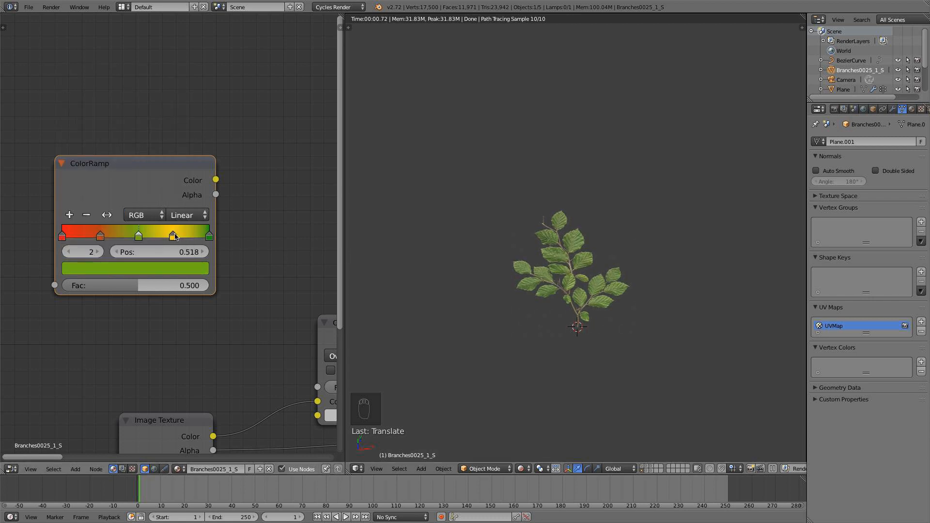
Move the ColorRamp's red stop inward to about 0.105 and its dark green end stop to about 0.952.
{"action": "scroll", "coordinate": [173, 267], "scroll_direction": "down", "scroll_amount": 4}
{"action": "middle_click_drag", "start_coordinate": [223, 271], "coordinate": [156, 202]}
{"action": "left_click_drag", "start_coordinate": [75, 131], "coordinate": [104, 144]}
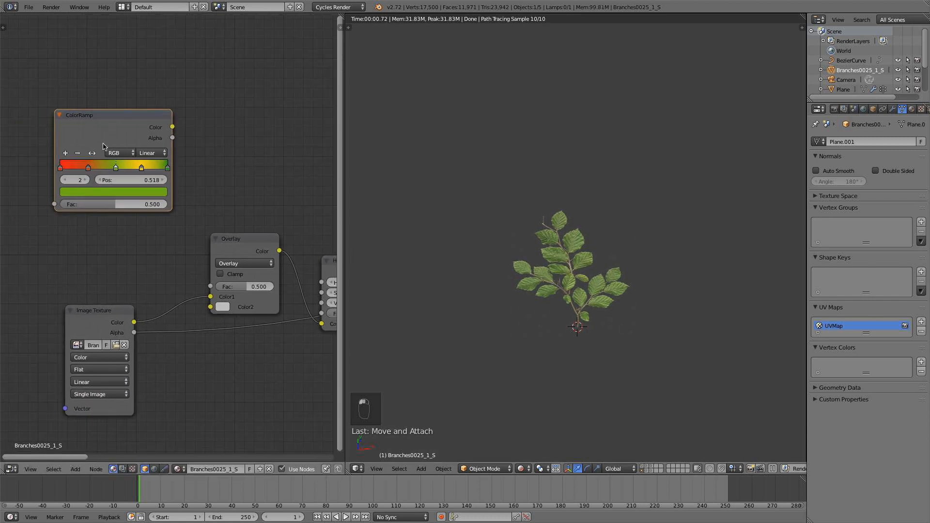
{"action": "left_click_drag", "start_coordinate": [61, 167], "coordinate": [72, 167]}
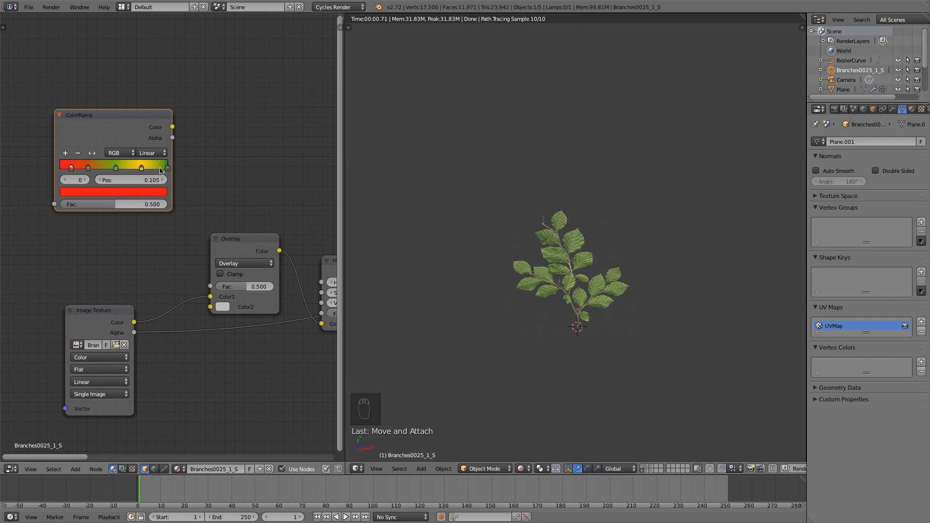
{"action": "left_click_drag", "start_coordinate": [166, 171], "coordinate": [157, 169]}
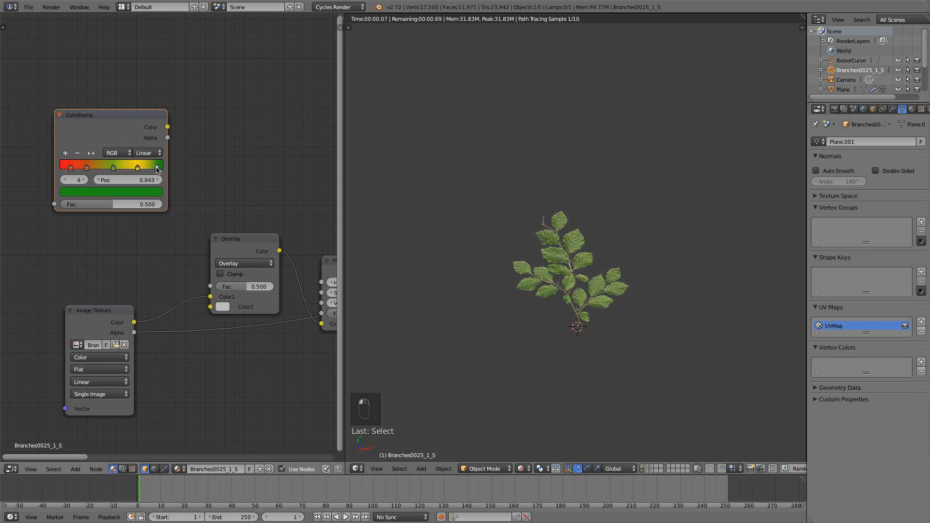
Connect the ColorRamp color to the Overlay node's Color2 input and check the mix factor.
{"action": "scroll", "coordinate": [184, 215], "scroll_direction": "down", "scroll_amount": 4}
{"action": "middle_click_drag", "start_coordinate": [184, 215], "coordinate": [223, 227]}
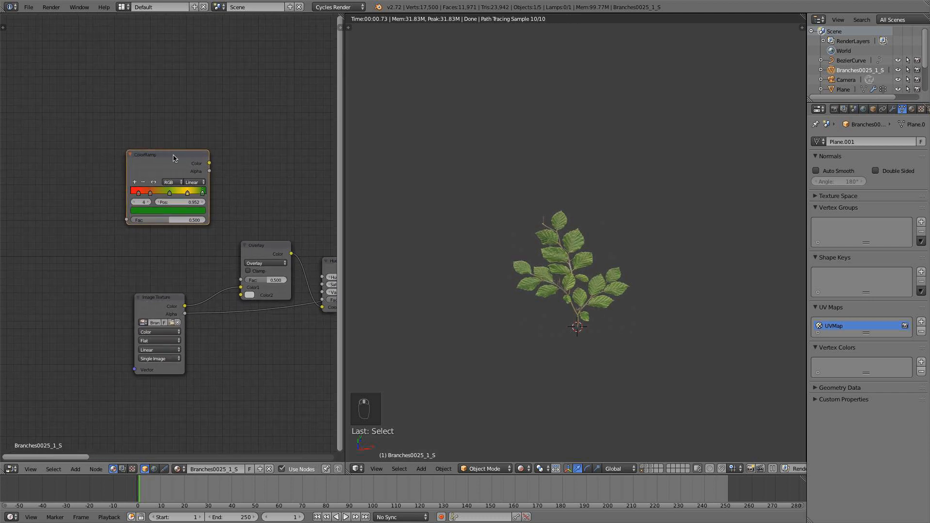
{"action": "left_click_drag", "start_coordinate": [210, 163], "coordinate": [242, 295]}
{"action": "middle_click_drag", "start_coordinate": [248, 243], "coordinate": [285, 270]}
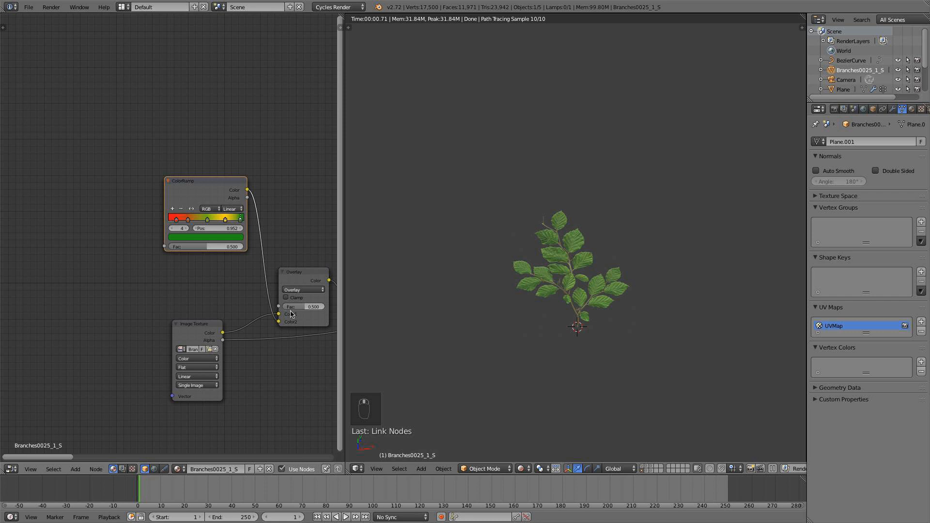
{"action": "left_click_drag", "start_coordinate": [308, 307], "coordinate": [311, 308]}
{"action": "key", "text": "Return"}
{"action": "middle_click_drag", "start_coordinate": [180, 234], "coordinate": [203, 247]}
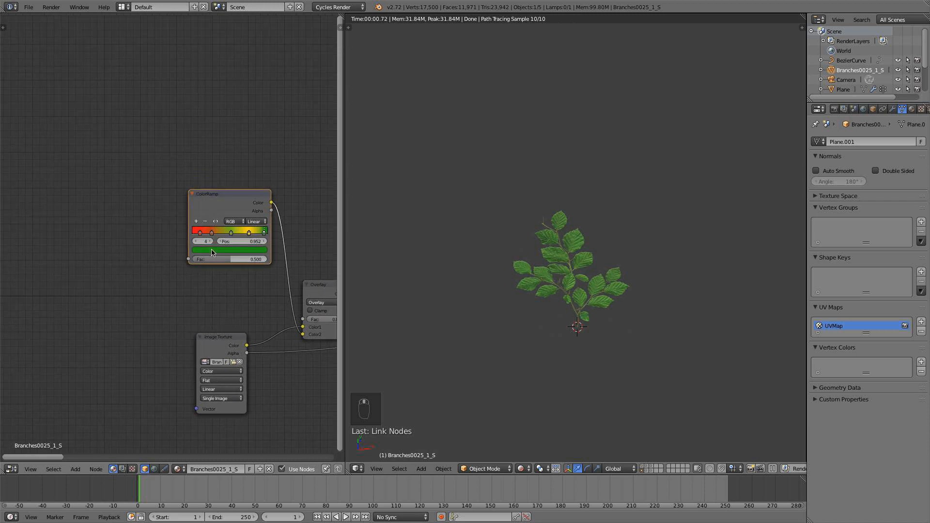
Add an Object Info node beside the ColorRamp and connect its Random output to the ColorRamp's Fac input.
{"action": "key", "text": "shift+a"}
{"action": "mouse_move", "coordinate": [199, 186]}
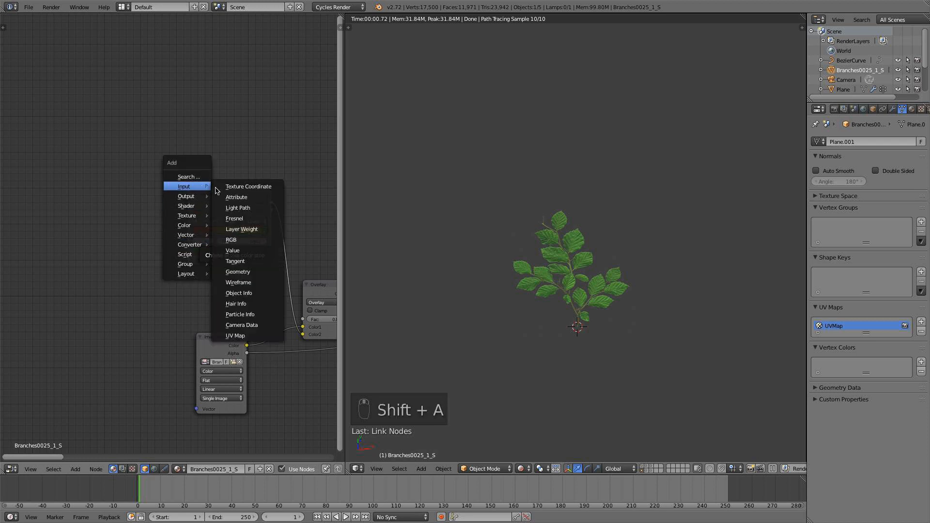
{"action": "left_click", "coordinate": [273, 294]}
{"action": "left_click", "coordinate": [139, 214]}
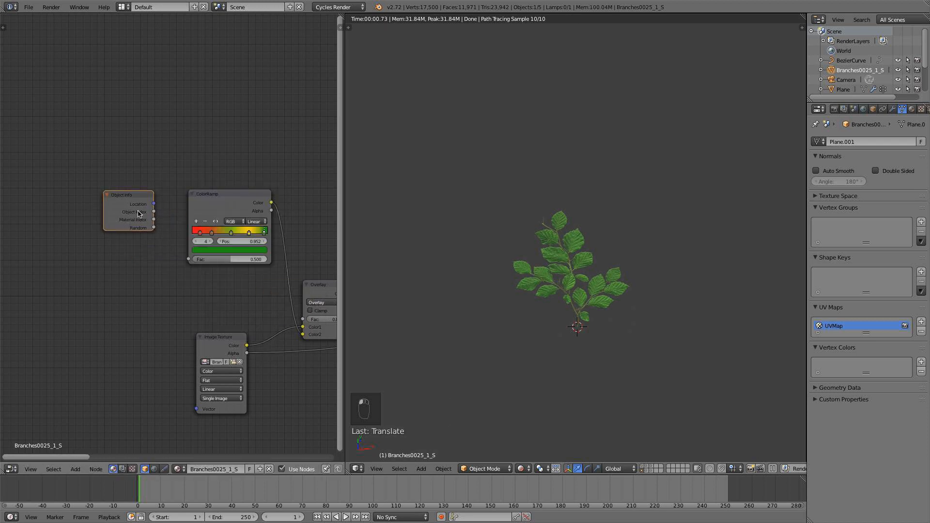
{"action": "left_click_drag", "start_coordinate": [153, 227], "coordinate": [170, 212]}
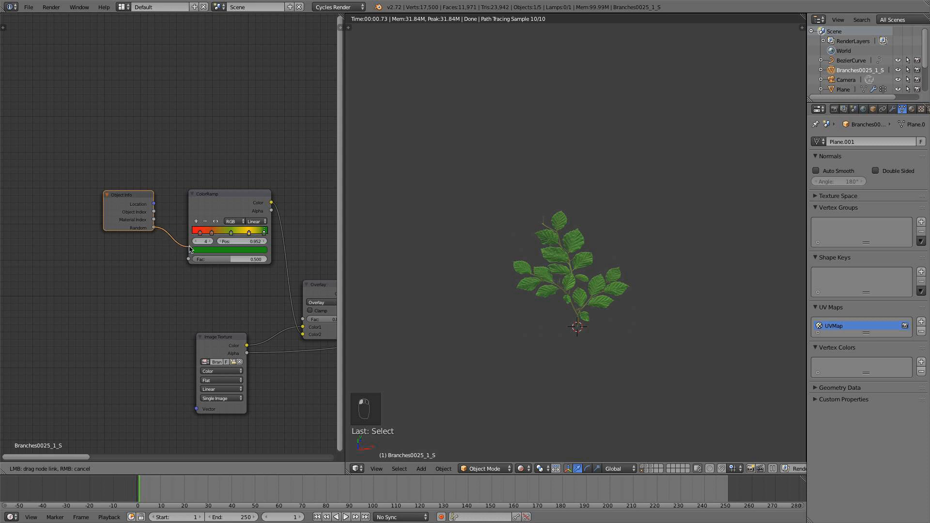
{"action": "left_click_drag", "start_coordinate": [193, 262], "coordinate": [190, 260]}
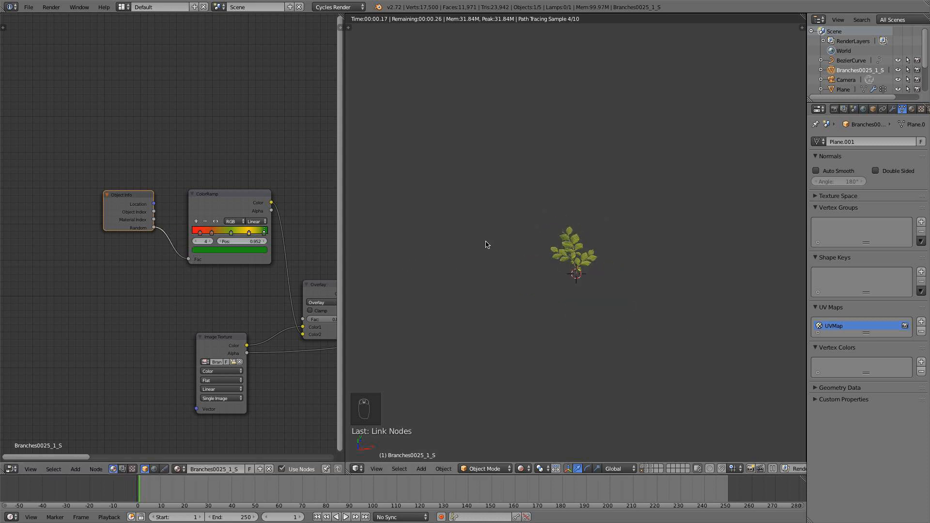
In top view, duplicate the branch plane six times around the original to test the random leaf colors.
{"action": "key", "text": "KP_7"}
{"action": "scroll", "coordinate": [590, 277], "scroll_direction": "up", "scroll_amount": 5}
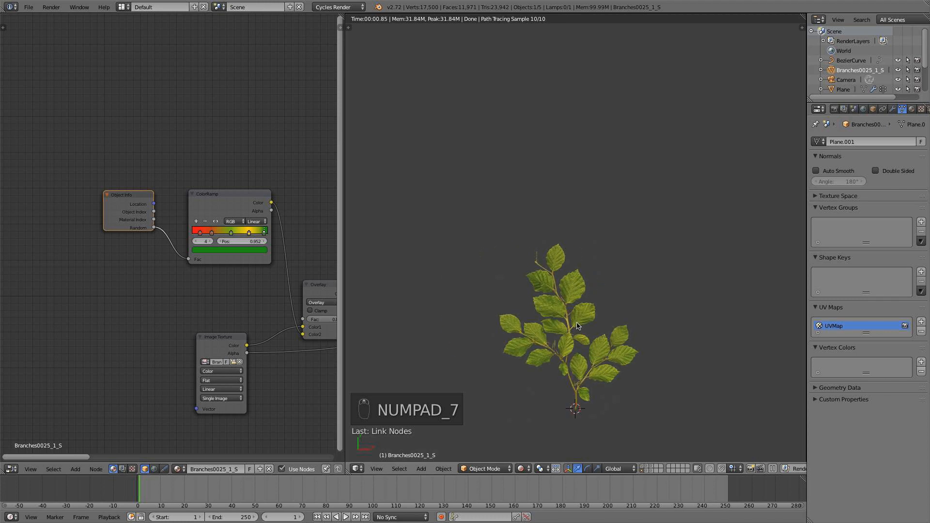
{"action": "key", "text": "shift+d"}
{"action": "left_click", "coordinate": [654, 162]}
{"action": "key", "text": "shift+d"}
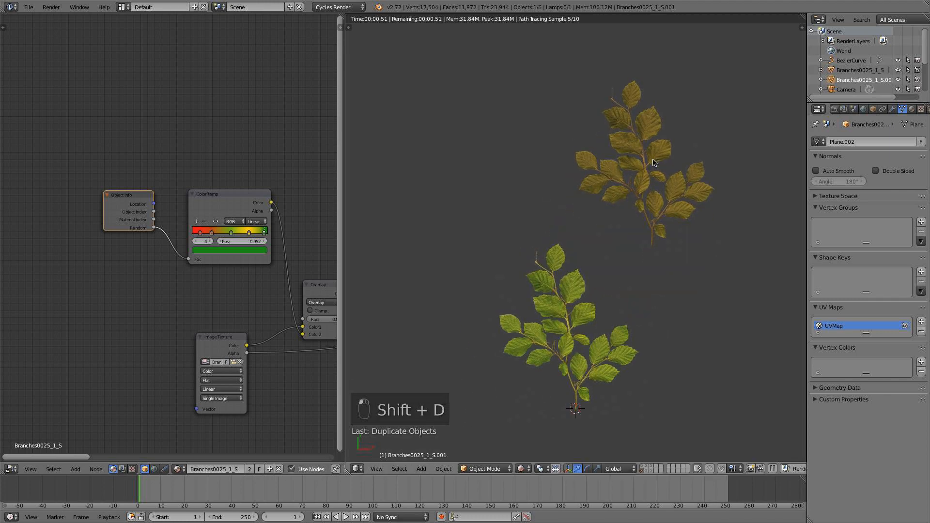
{"action": "left_click", "coordinate": [509, 156]}
{"action": "key", "text": "shift+d"}
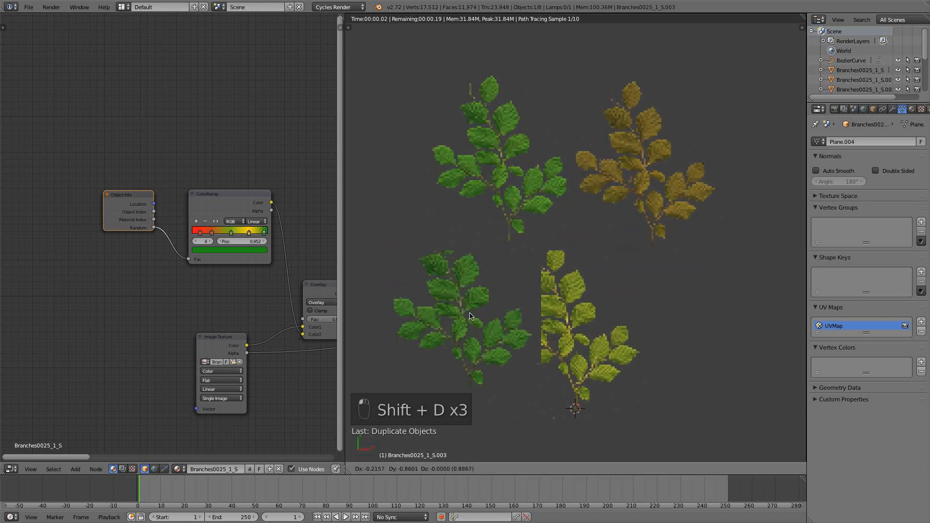
{"action": "left_click", "coordinate": [470, 316]}
{"action": "key", "text": "shift+d"}
{"action": "left_click", "coordinate": [708, 315]}
{"action": "key", "text": "shift+d"}
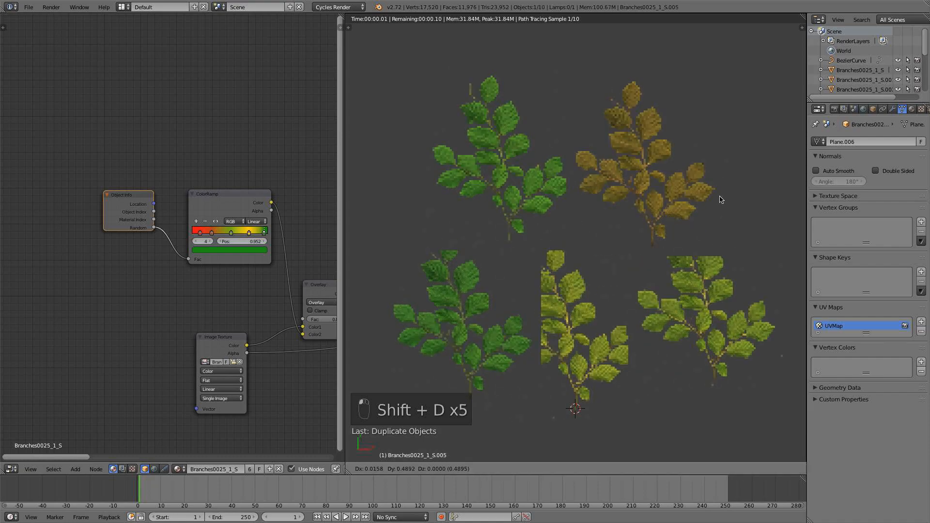
{"action": "left_click", "coordinate": [737, 111]}
{"action": "key", "text": "shift+d"}
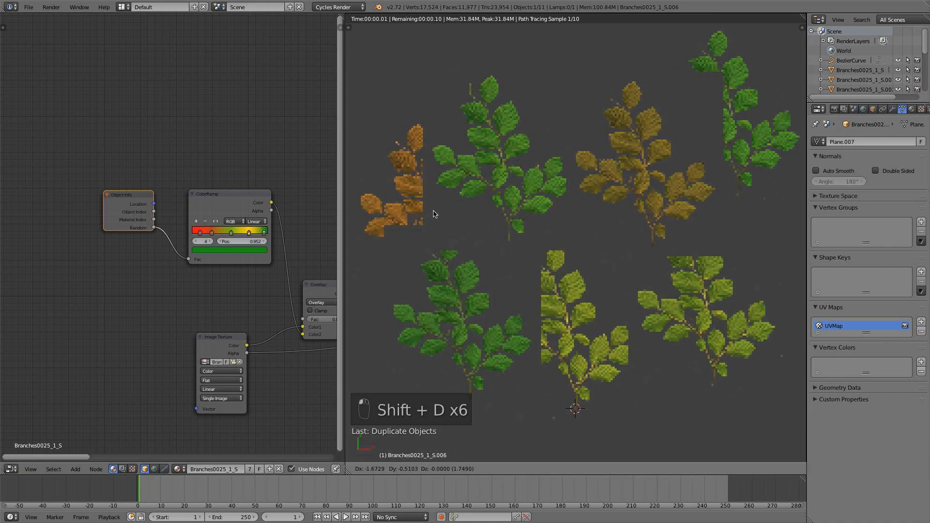
{"action": "left_click", "coordinate": [436, 214]}
Undo all the branch plane duplicates and switch the viewport shading to Solid.
{"action": "key", "text": "super+z"}
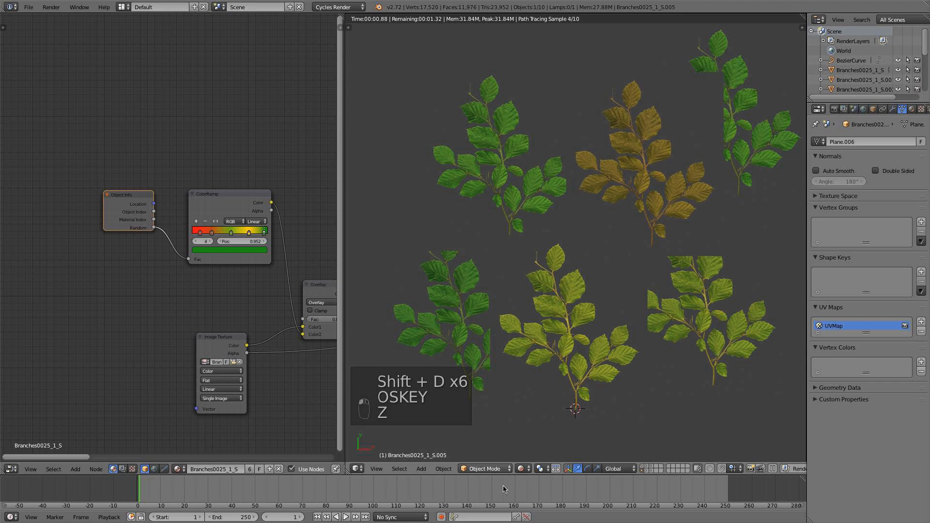
{"action": "left_click", "coordinate": [523, 468]}
{"action": "left_click", "coordinate": [535, 436]}
{"action": "key", "text": "super+z"}
{"action": "key", "text": "super+z"}
{"action": "key", "text": "super+z"}
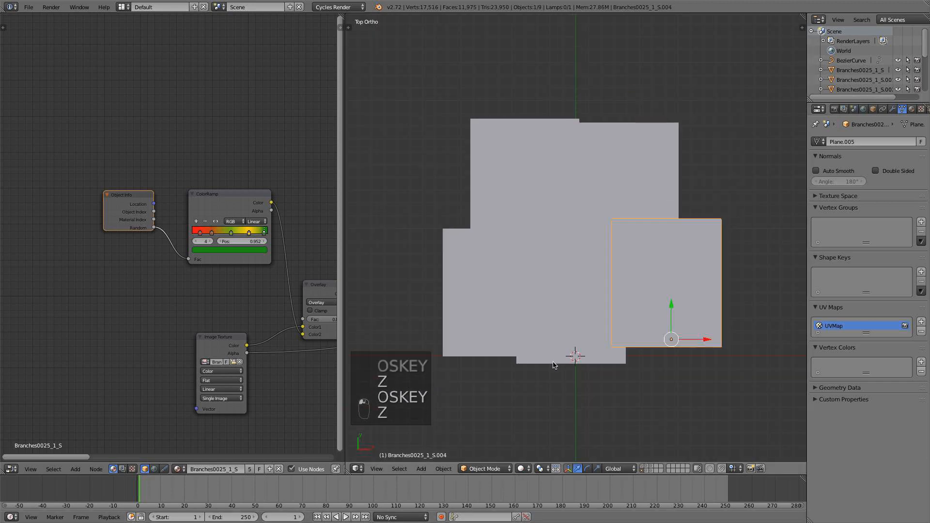
{"action": "key", "text": "super+z"}
{"action": "key", "text": "super+z"}
{"action": "key", "text": "super+z"}
{"action": "scroll", "coordinate": [590, 335], "scroll_direction": "down", "scroll_amount": 1}
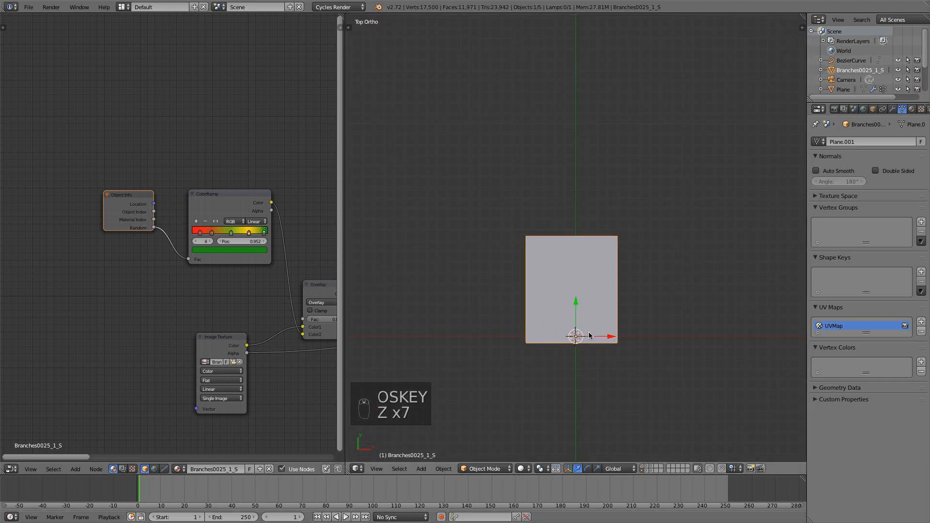
Move the ColorRamp's dark orange stop to about 0.316.
{"action": "scroll", "coordinate": [230, 233], "scroll_direction": "up", "scroll_amount": 2}
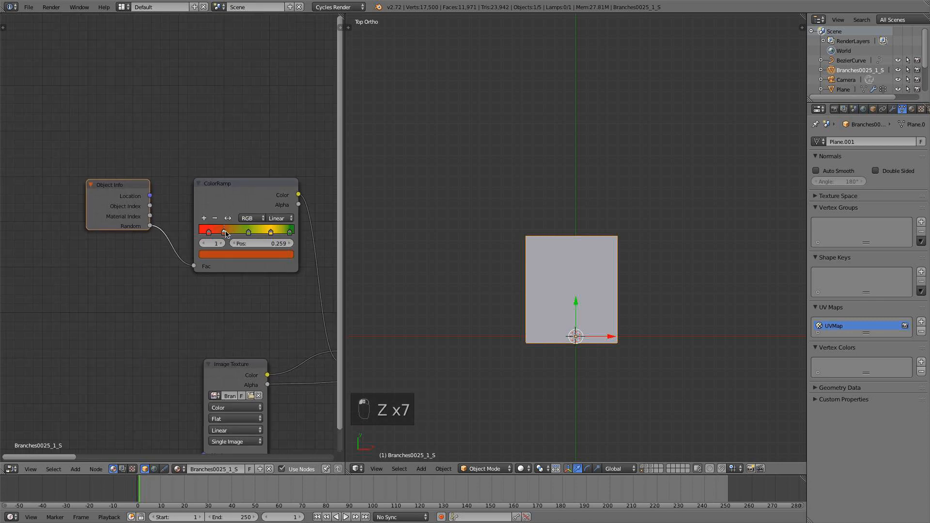
{"action": "left_click_drag", "start_coordinate": [225, 234], "coordinate": [231, 234]}
{"action": "scroll", "coordinate": [492, 286], "scroll_direction": "down", "scroll_amount": 5}
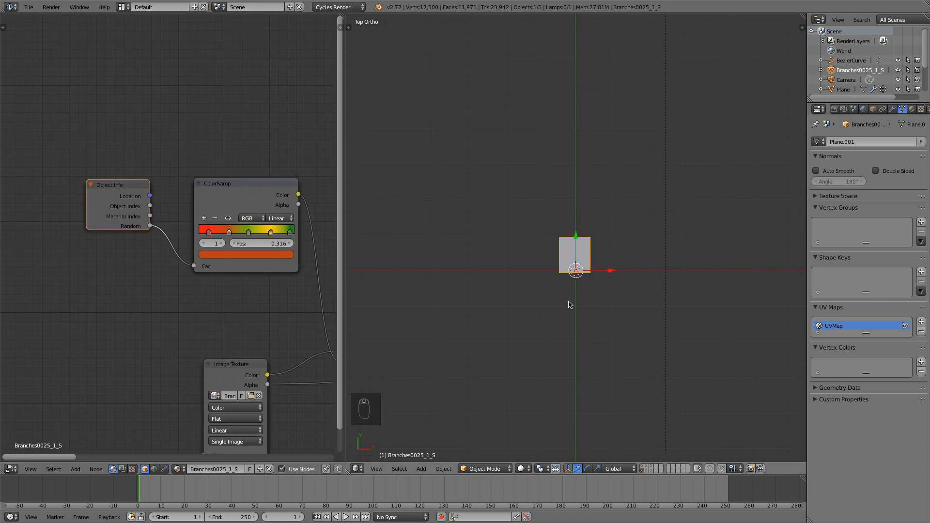
Move the branch plane along negative X away from the origin, and place a duplicate of it back near the origin.
{"action": "middle_click_drag", "start_coordinate": [570, 304], "coordinate": [548, 261]}
{"action": "key", "text": "KP_7"}
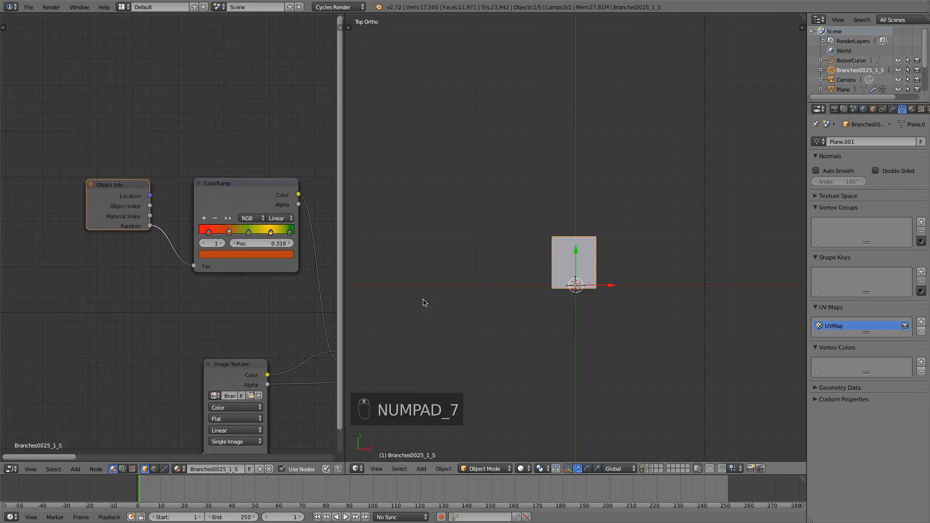
{"action": "scroll", "coordinate": [235, 325], "scroll_direction": "down", "scroll_amount": 5}
{"action": "middle_click_drag", "start_coordinate": [235, 325], "coordinate": [184, 301]}
{"action": "left_click_drag", "start_coordinate": [598, 286], "coordinate": [486, 289]}
{"action": "key", "text": "shift+d"}
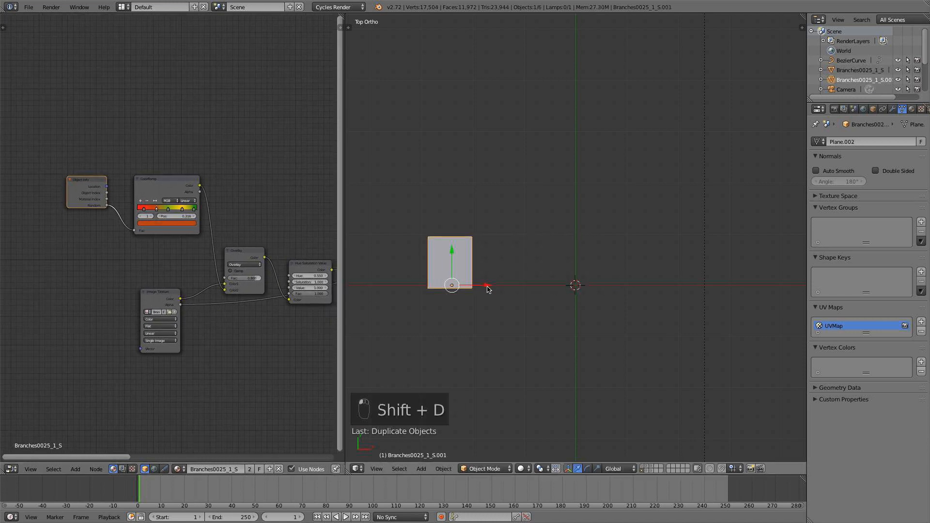
{"action": "left_click", "coordinate": [606, 274]}
Delete the yellowish green and dark green stops from the ColorRamp.
{"action": "scroll", "coordinate": [198, 255], "scroll_direction": "up", "scroll_amount": 2}
{"action": "scroll", "coordinate": [198, 255], "scroll_direction": "up", "scroll_amount": 1}
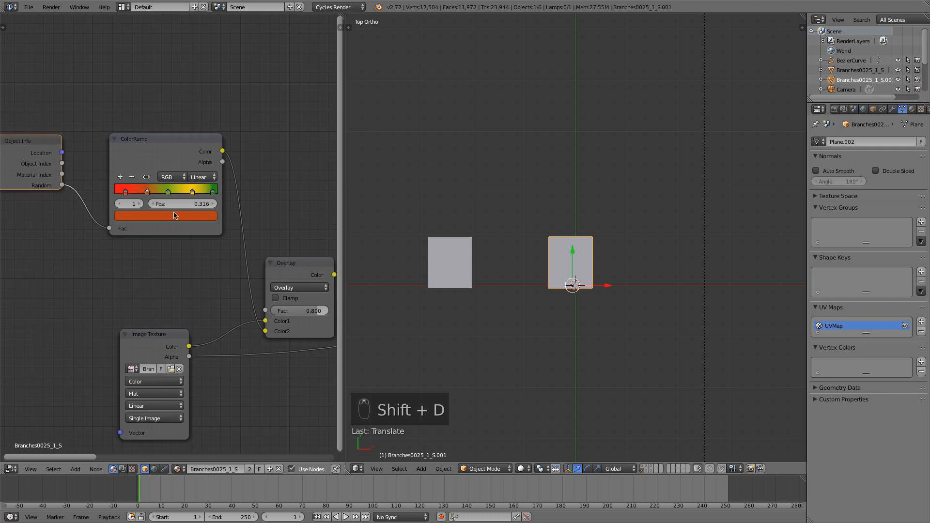
{"action": "left_click", "coordinate": [161, 189]}
{"action": "left_click", "coordinate": [136, 178]}
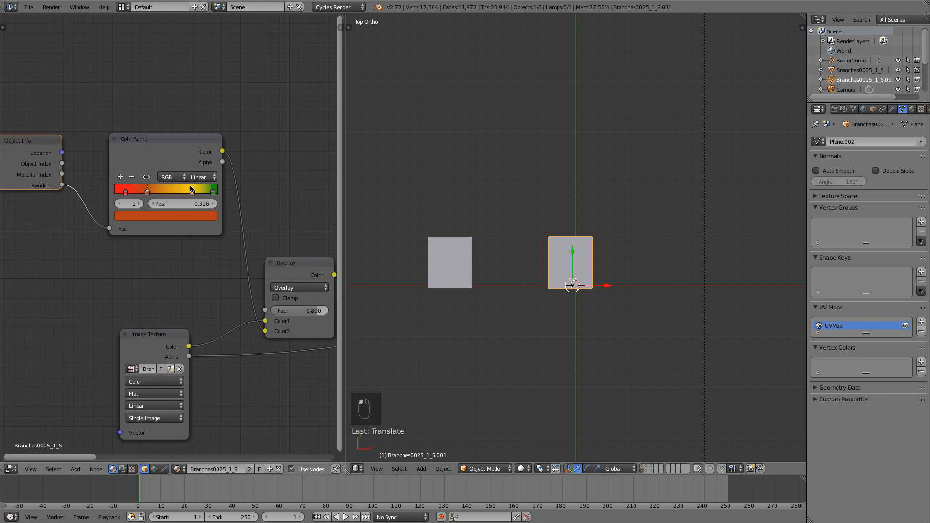
{"action": "left_click", "coordinate": [131, 178]}
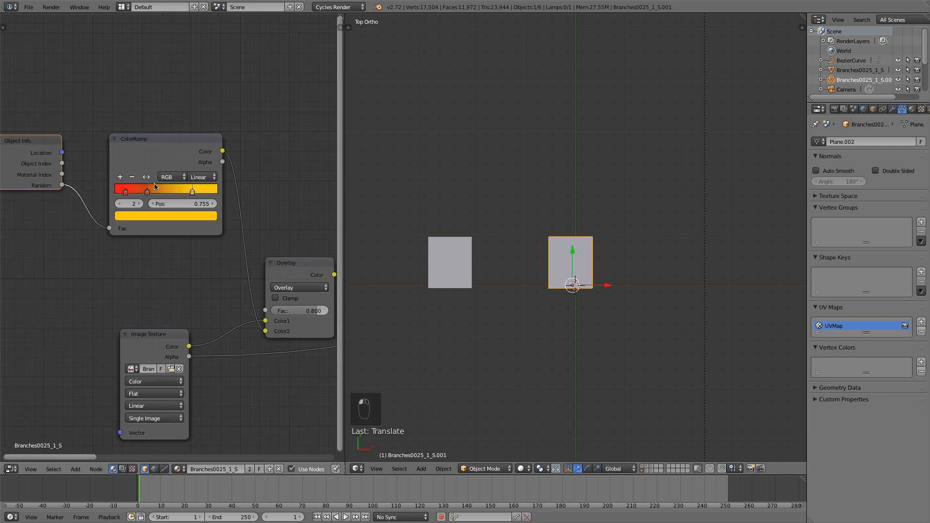
Move the yellow stop to 1.000 and the dark orange stop to about 0.788, and add a red-orange stop at about 0.524.
{"action": "left_click_drag", "start_coordinate": [187, 194], "coordinate": [233, 192]}
{"action": "left_click_drag", "start_coordinate": [148, 194], "coordinate": [196, 192]}
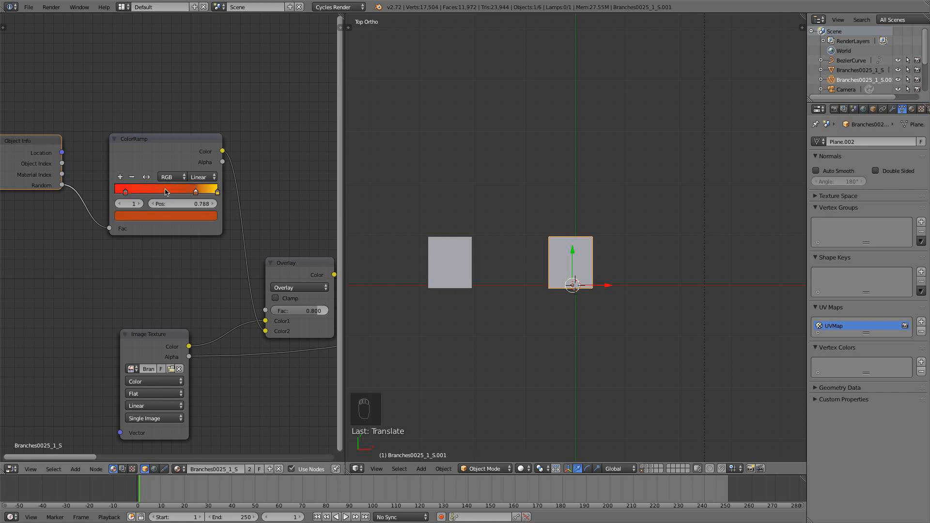
{"action": "left_click", "coordinate": [167, 214]}
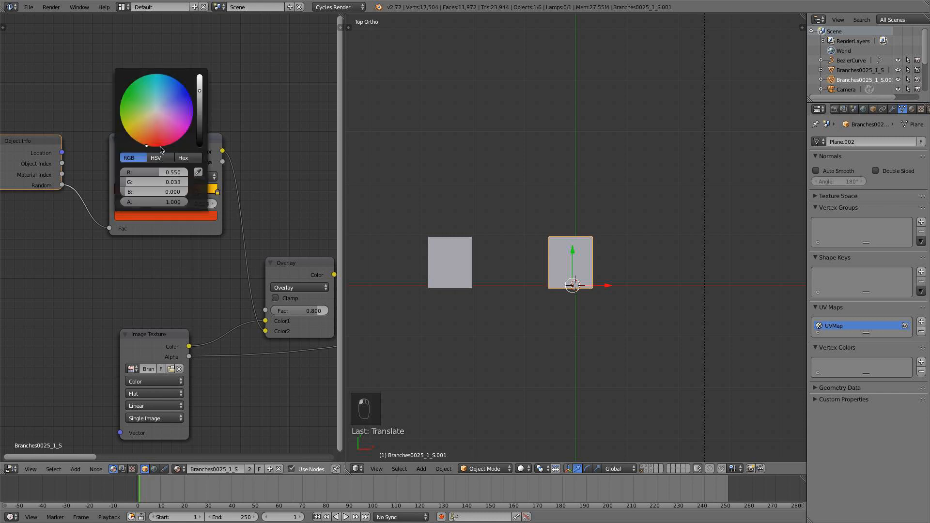
{"action": "left_click_drag", "start_coordinate": [161, 149], "coordinate": [151, 147]}
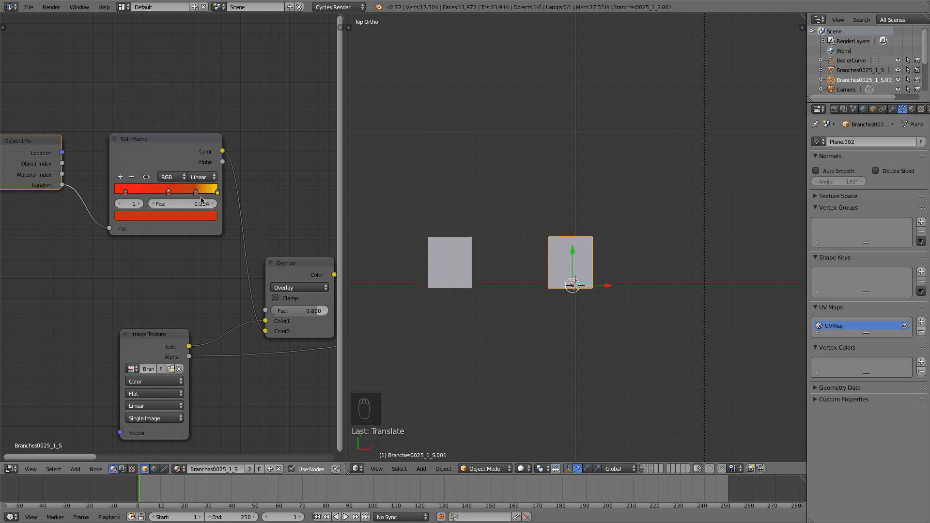
Replace the ColorRamp's yellow end stop with a brown one and shift the stops toward the red one, with brown at about 0.886.
{"action": "left_click", "coordinate": [217, 192]}
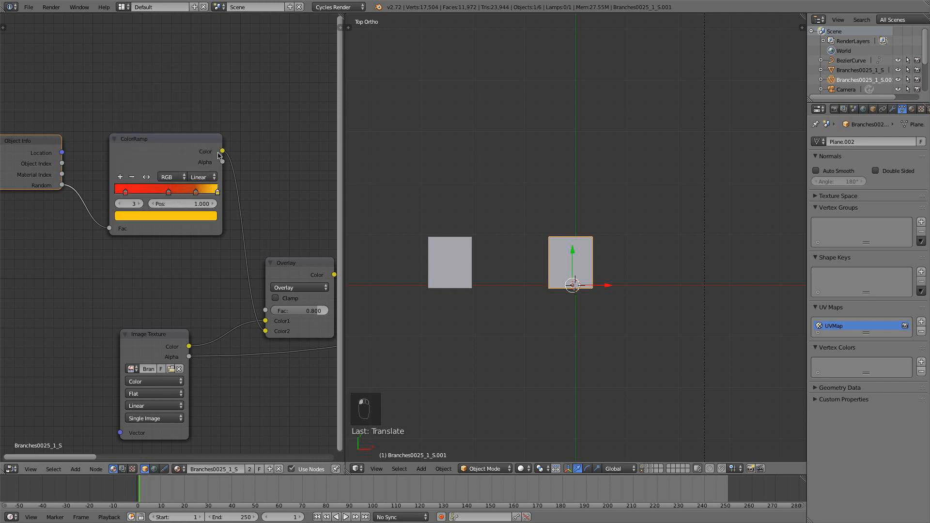
{"action": "left_click", "coordinate": [132, 177]}
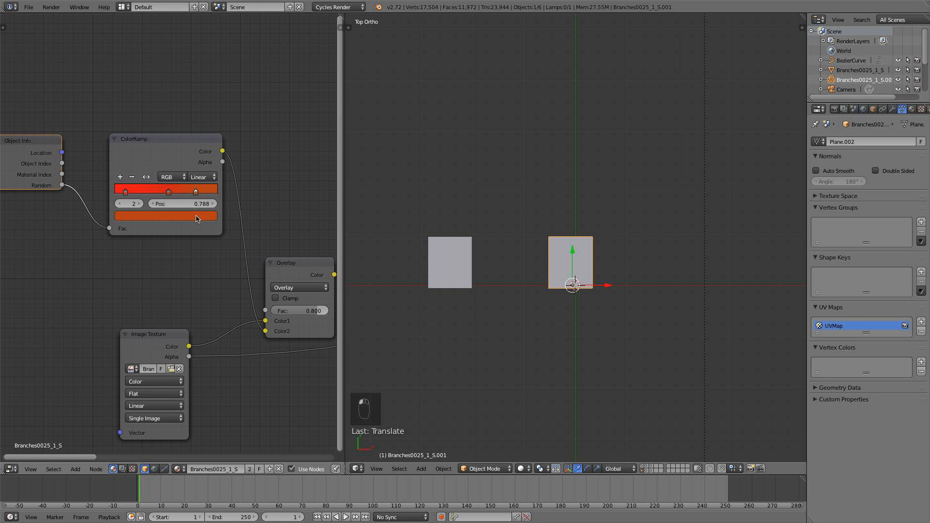
{"action": "right_click_drag", "start_coordinate": [224, 194], "coordinate": [216, 192], "text": "ctrl"}
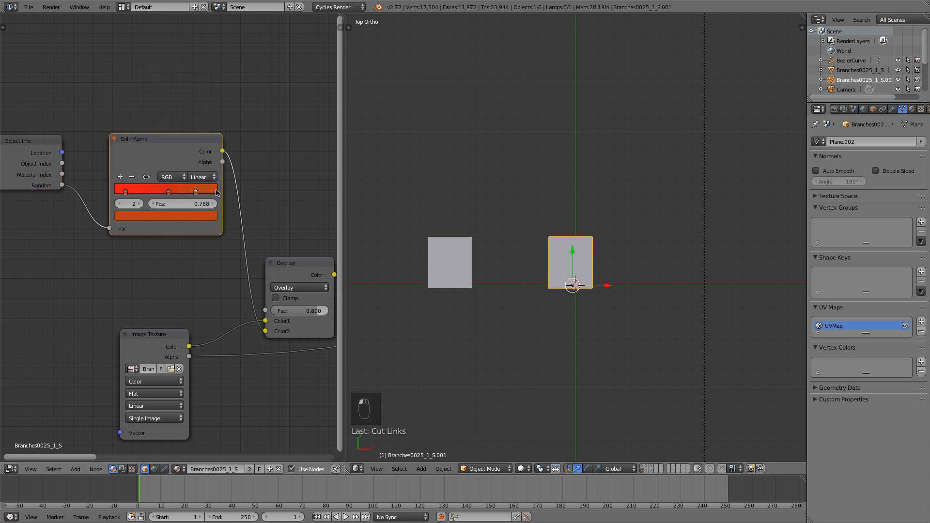
{"action": "left_click", "coordinate": [199, 214]}
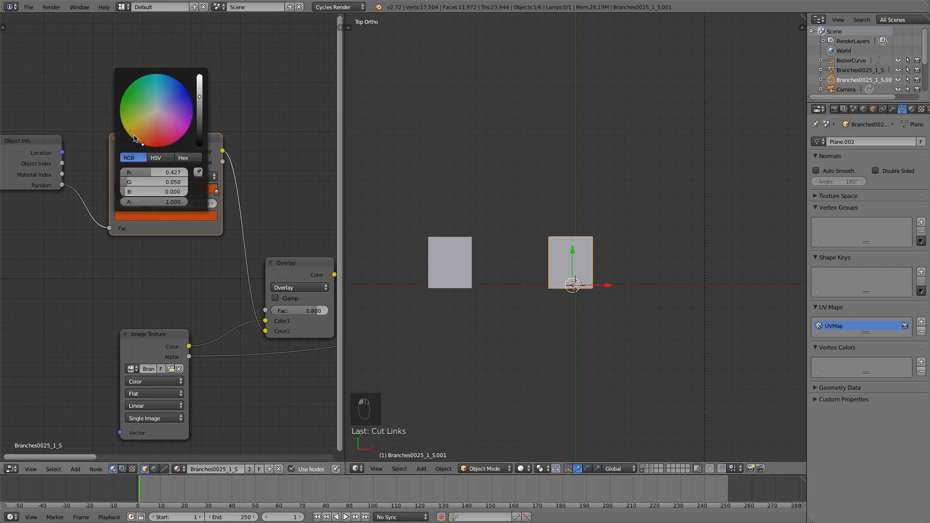
{"action": "left_click", "coordinate": [135, 137]}
{"action": "left_click", "coordinate": [201, 109]}
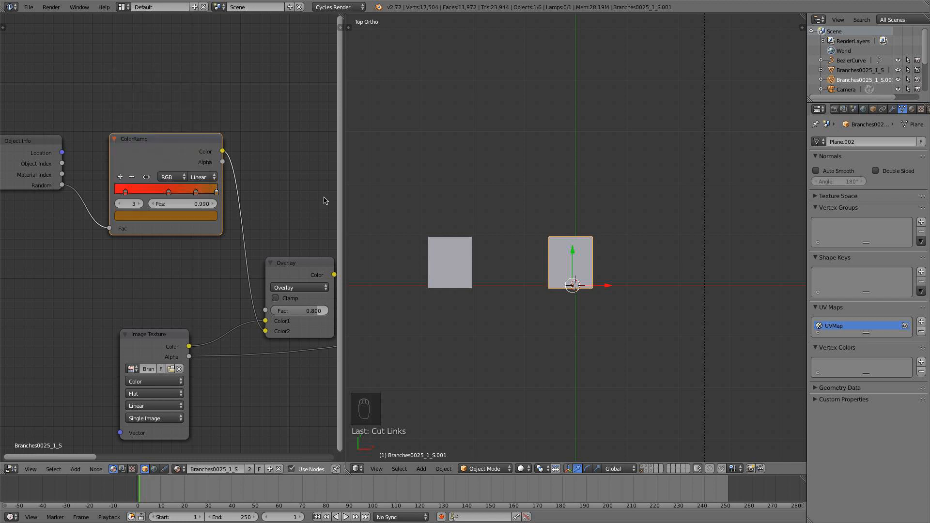
{"action": "left_click_drag", "start_coordinate": [165, 190], "coordinate": [171, 193]}
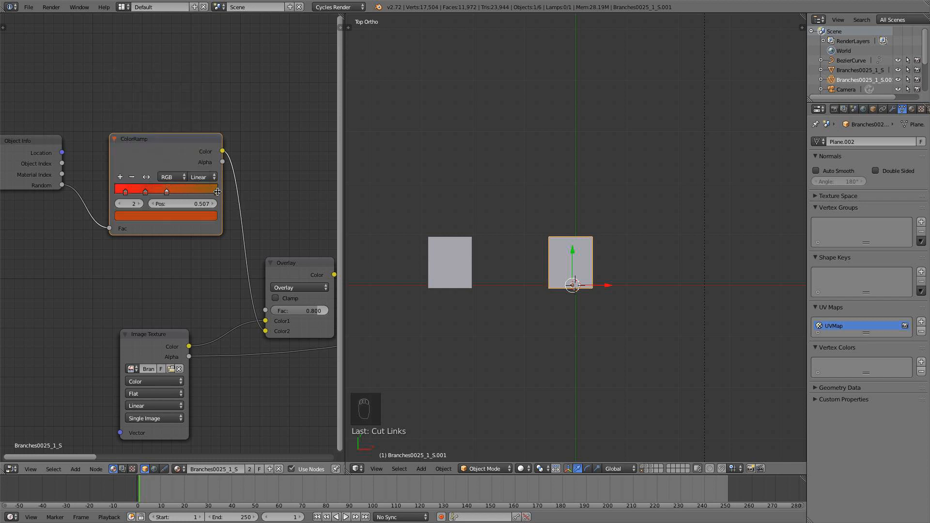
Switch the viewport shading to Rendered and set the Overlay node's factor to 1.000.
{"action": "left_click", "coordinate": [524, 469]}
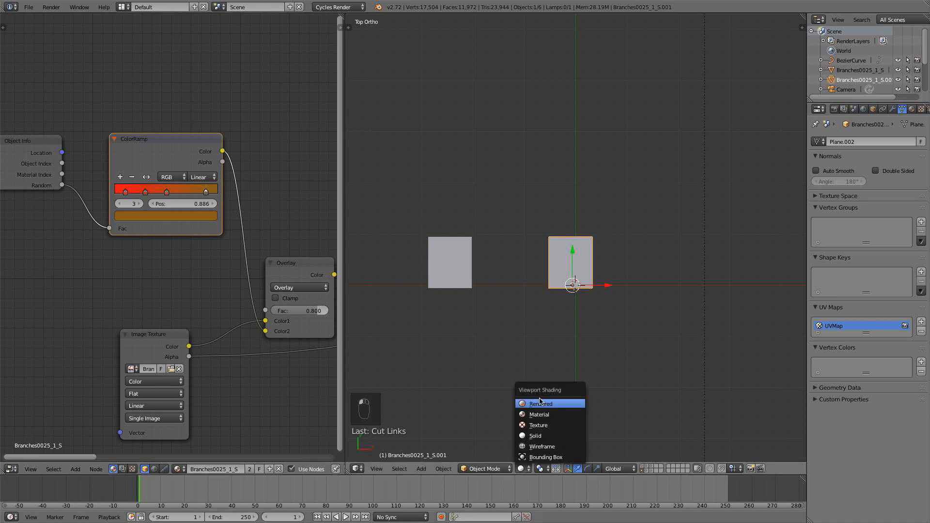
{"action": "left_click", "coordinate": [542, 403]}
{"action": "middle_click_drag", "start_coordinate": [265, 324], "coordinate": [203, 314]}
{"action": "left_click_drag", "start_coordinate": [231, 306], "coordinate": [237, 304]}
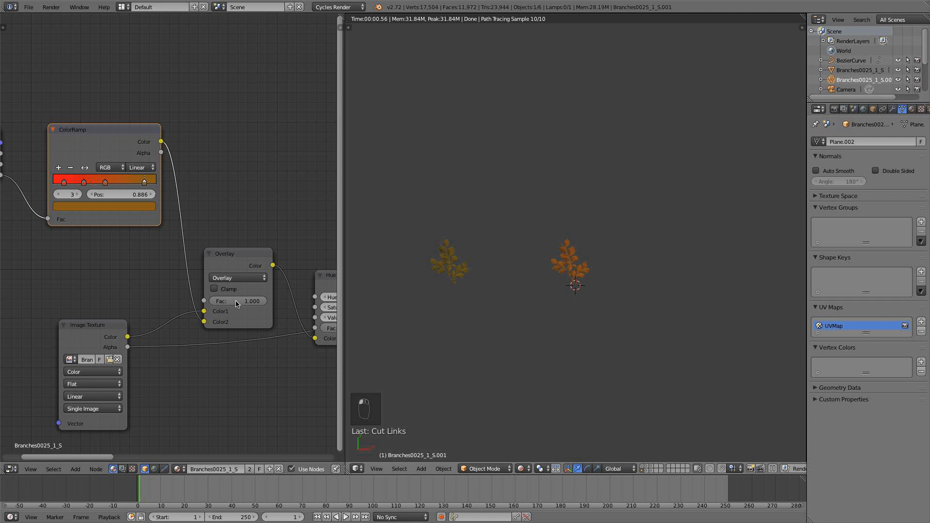
{"action": "scroll", "coordinate": [616, 325], "scroll_direction": "up", "scroll_amount": 3}
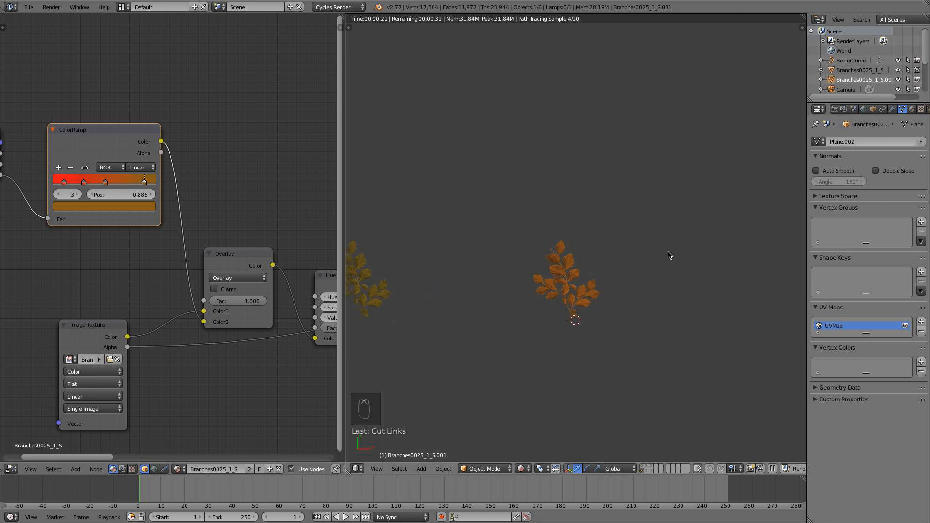
Give the duplicated branch plane its own single-user copy of the shared branch material.
{"action": "left_click", "coordinate": [912, 109]}
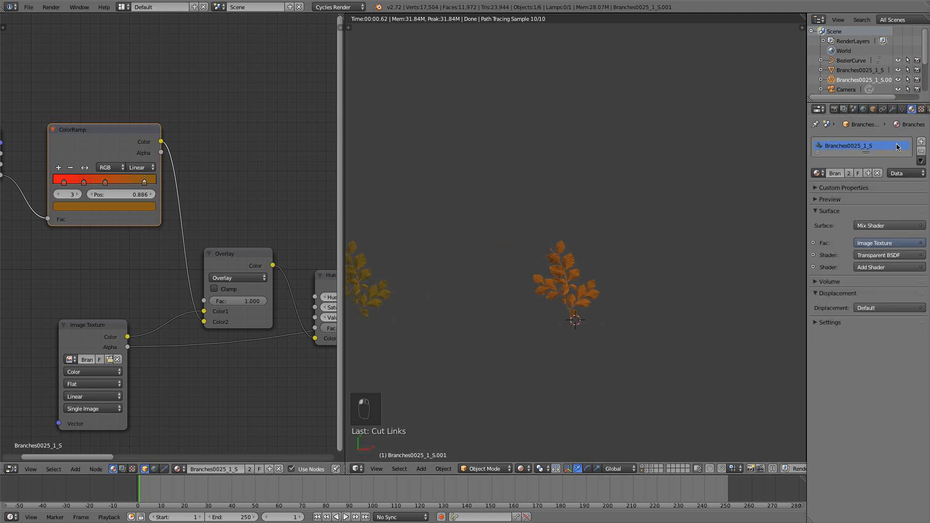
{"action": "left_click", "coordinate": [849, 173]}
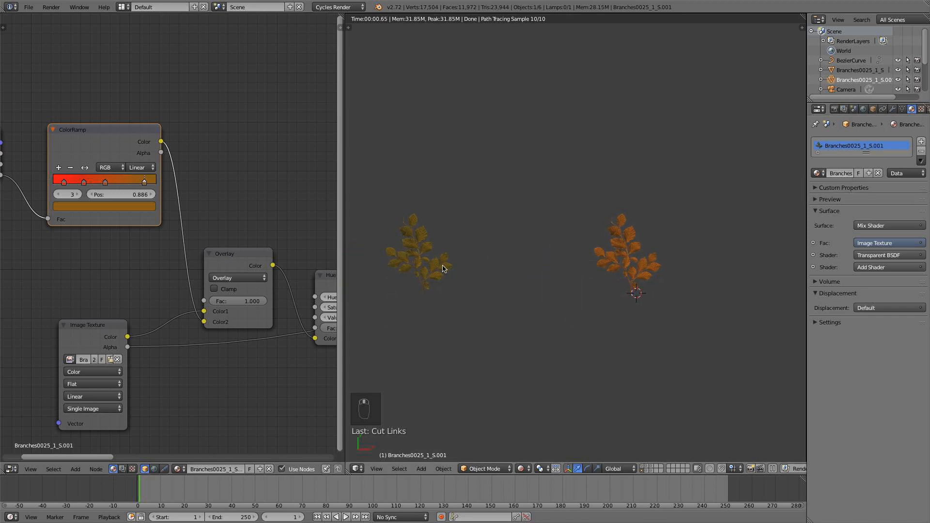
{"action": "right_click", "coordinate": [427, 264]}
{"action": "right_click", "coordinate": [630, 262]}
Recolor a ColorRamp stop of the original branch plane's material to a bright yellow-orange.
{"action": "right_click", "coordinate": [414, 268]}
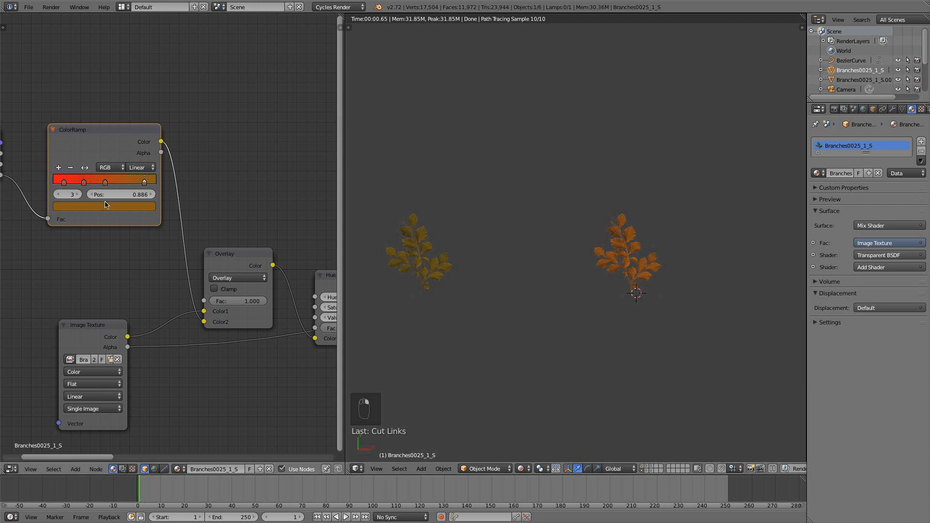
{"action": "left_click_drag", "start_coordinate": [104, 185], "coordinate": [97, 185]}
{"action": "left_click", "coordinate": [84, 184]}
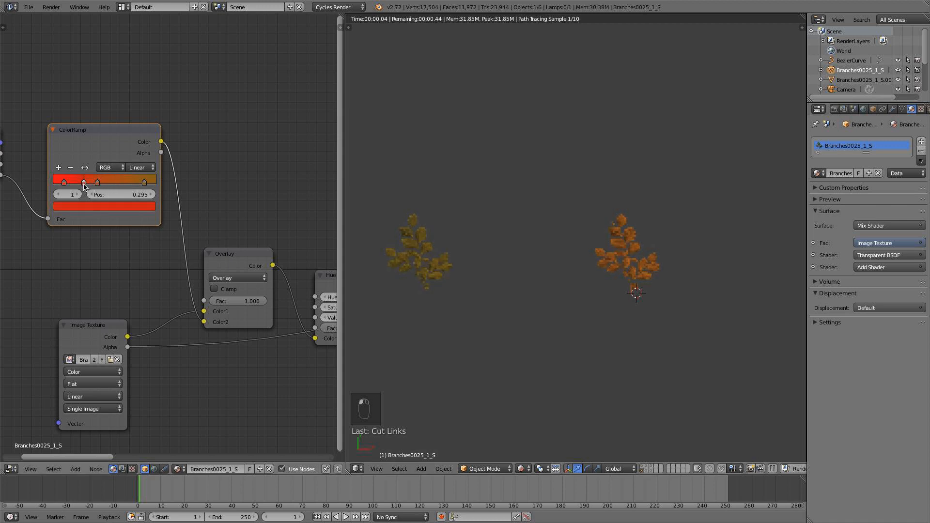
{"action": "left_click", "coordinate": [102, 207]}
{"action": "left_click_drag", "start_coordinate": [88, 120], "coordinate": [71, 129]}
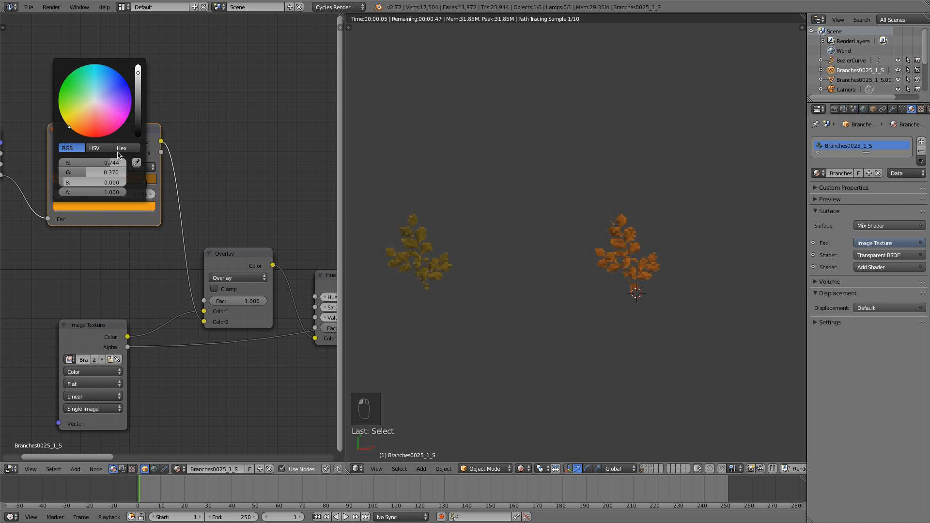
Recolor the ColorRamp's brown end stop to a medium green, about R 0.025, G 0.327, B 0.000.
{"action": "left_click", "coordinate": [145, 182]}
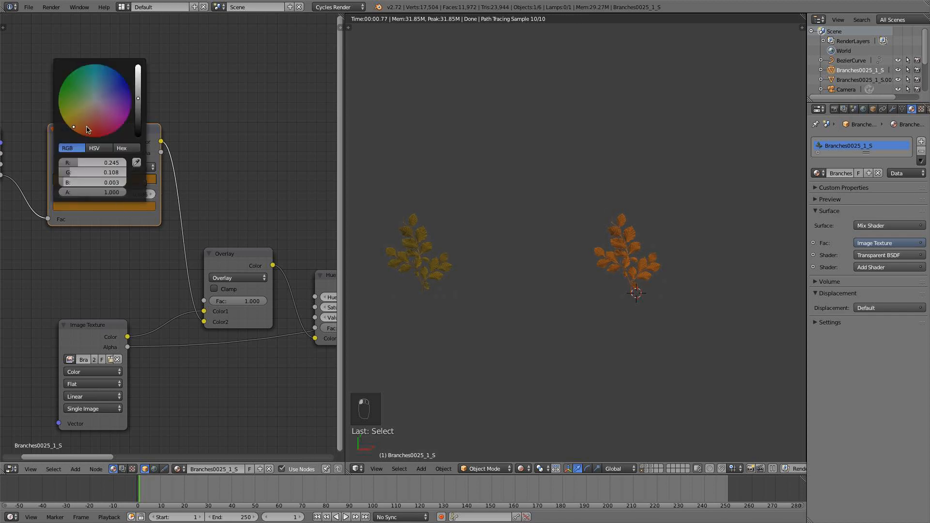
{"action": "left_click_drag", "start_coordinate": [88, 128], "coordinate": [59, 93]}
{"action": "left_click_drag", "start_coordinate": [138, 99], "coordinate": [138, 95]}
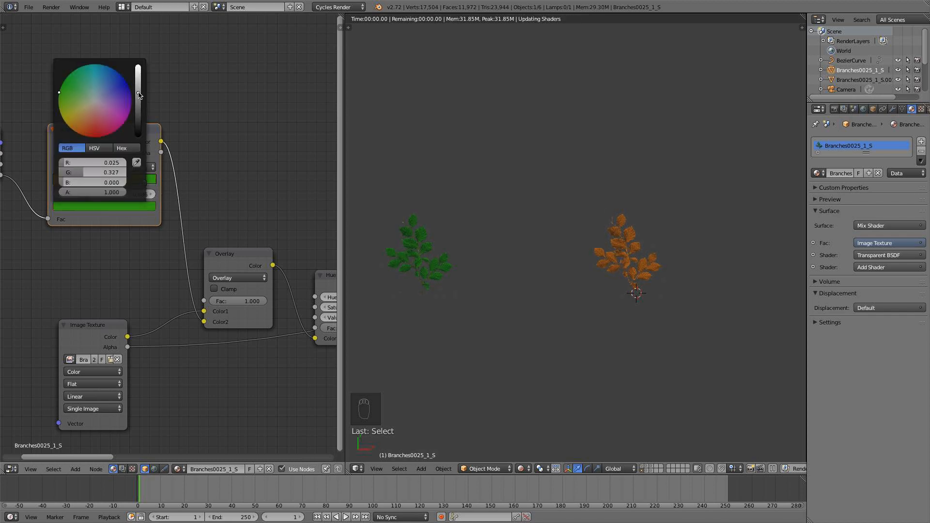
Place a red stop at about 0.033 on the ColorRamp and move the yellow-orange stop to about 0.343.
{"action": "left_click_drag", "start_coordinate": [64, 181], "coordinate": [90, 185]}
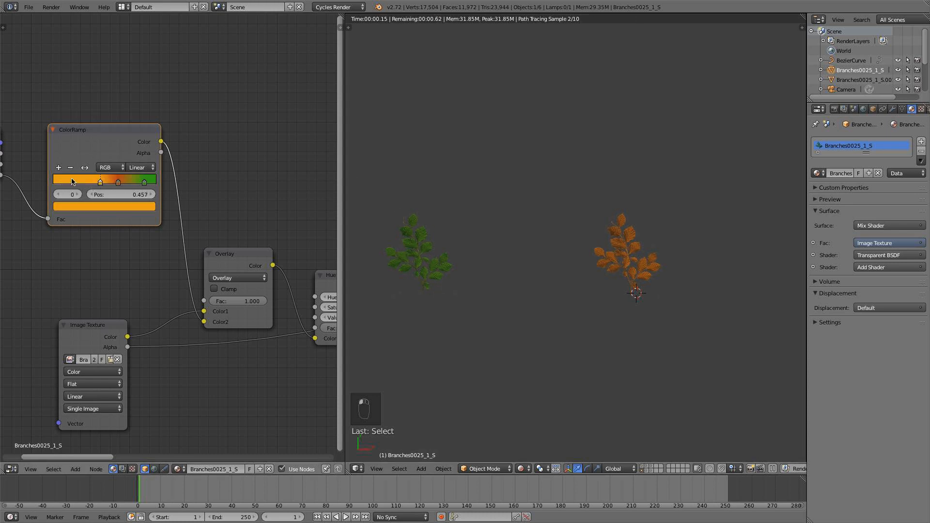
{"action": "left_click", "coordinate": [56, 179], "text": "ctrl"}
{"action": "left_click", "coordinate": [82, 204]}
{"action": "left_click_drag", "start_coordinate": [90, 135], "coordinate": [91, 138]}
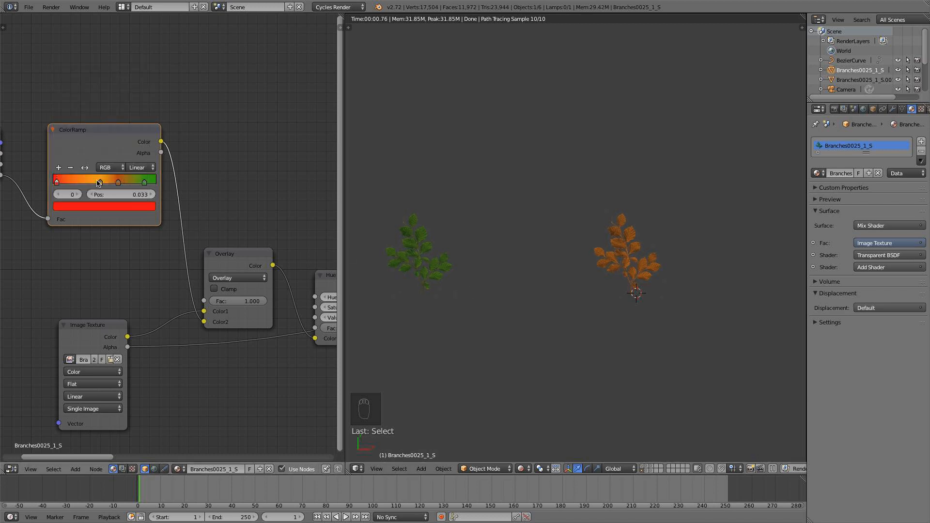
{"action": "mouse_move", "coordinate": [98, 183]}
{"action": "left_mouse_down"}
{"action": "mouse_move", "coordinate": [118, 183]}
{"action": "mouse_move", "coordinate": [88, 183]}
{"action": "left_mouse_up"}
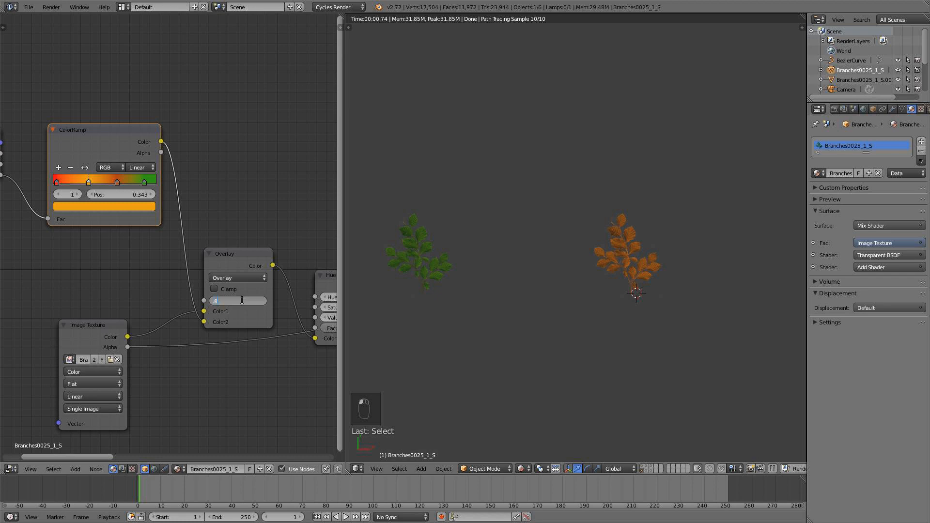
Set the Overlay factor to 0.800 in the original branch material and 0.900 in the duplicated plane's material.
{"action": "key", "text": "Return"}
{"action": "right_click", "coordinate": [631, 239]}
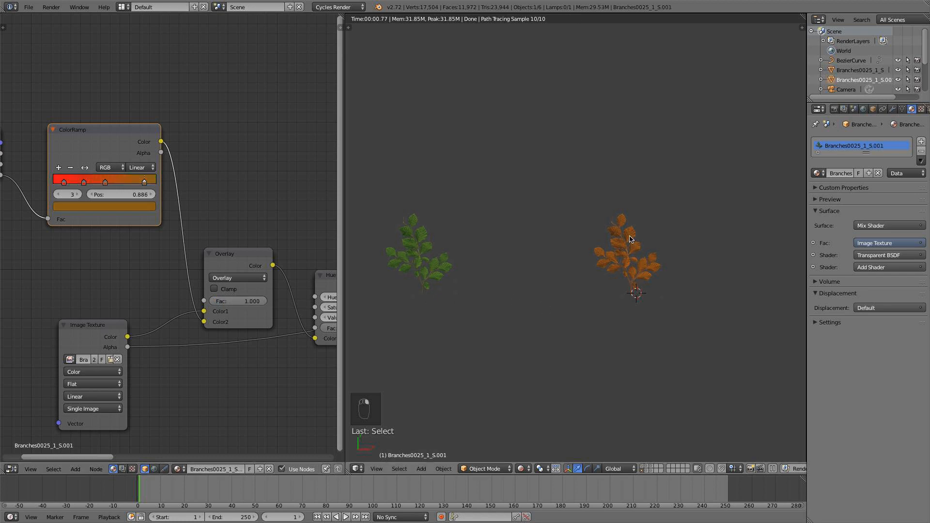
{"action": "type", "text": ".9"}
{"action": "key", "text": "Return"}
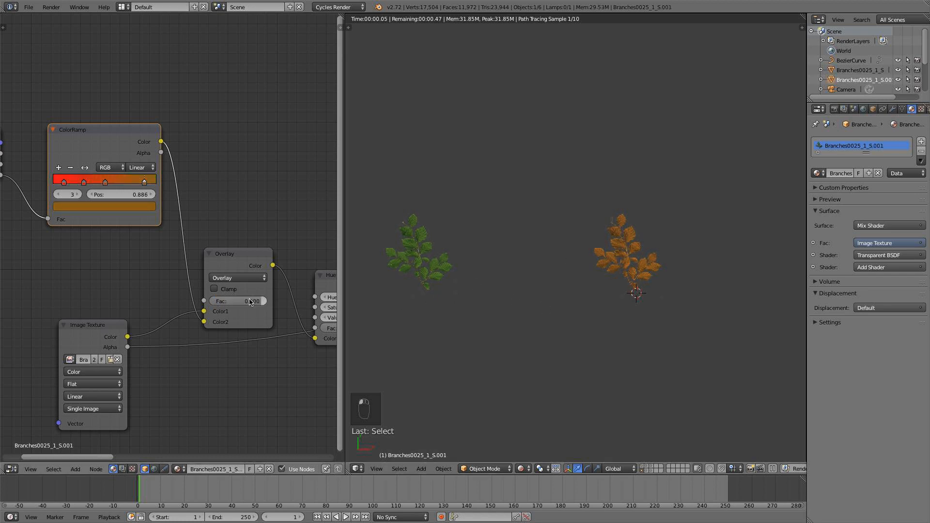
Save the file and switch the viewport shading to Solid.
{"action": "left_click", "coordinate": [30, 10]}
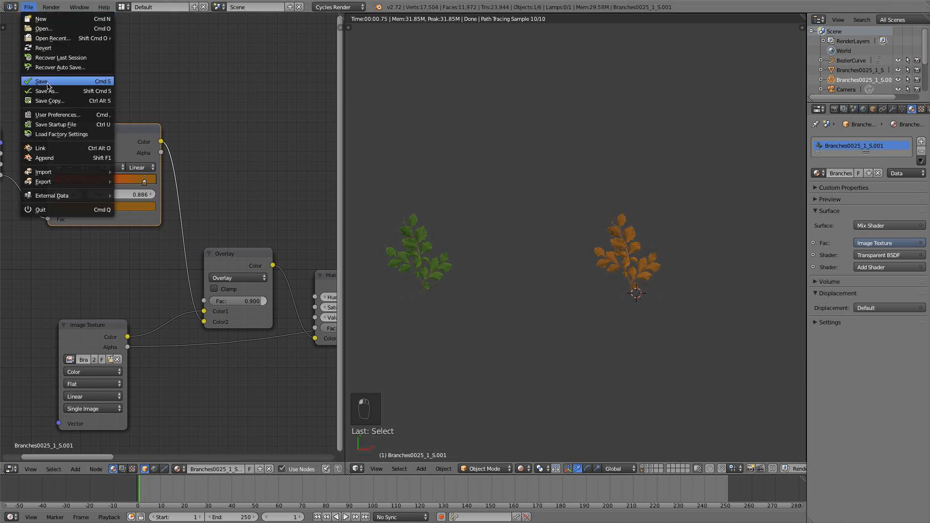
{"action": "scroll", "coordinate": [576, 326], "scroll_direction": "down", "scroll_amount": 3}
{"action": "left_click", "coordinate": [526, 471]}
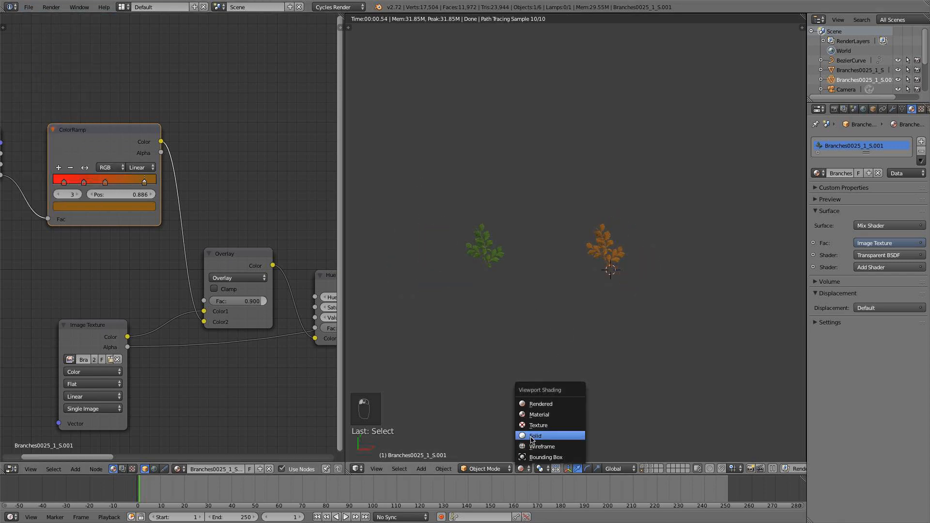
{"action": "left_click", "coordinate": [538, 439]}
Select the tree.002 object, view it from the front and widen the properties area.
{"action": "key", "text": "KP_7"}
{"action": "key", "text": "Home"}
{"action": "right_click", "coordinate": [465, 239]}
{"action": "key", "text": "KP_1"}
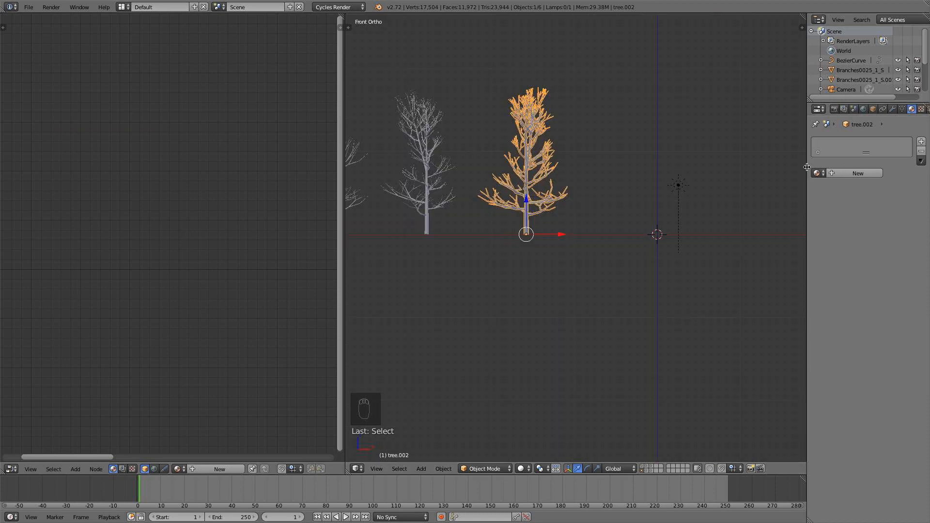
{"action": "left_click_drag", "start_coordinate": [806, 167], "coordinate": [721, 165]}
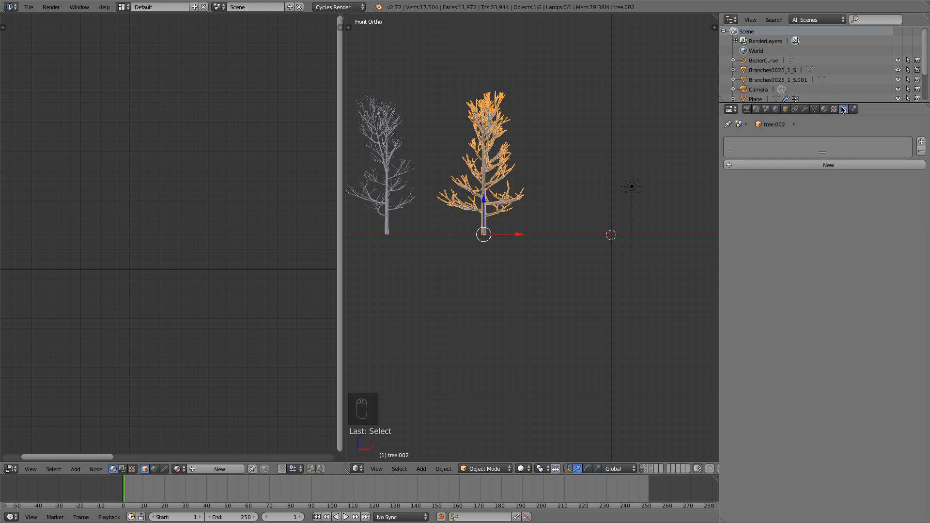
Add a Hair particle system to the tree with Advanced enabled and Random face distribution.
{"action": "left_click", "coordinate": [846, 165]}
{"action": "left_click", "coordinate": [827, 176]}
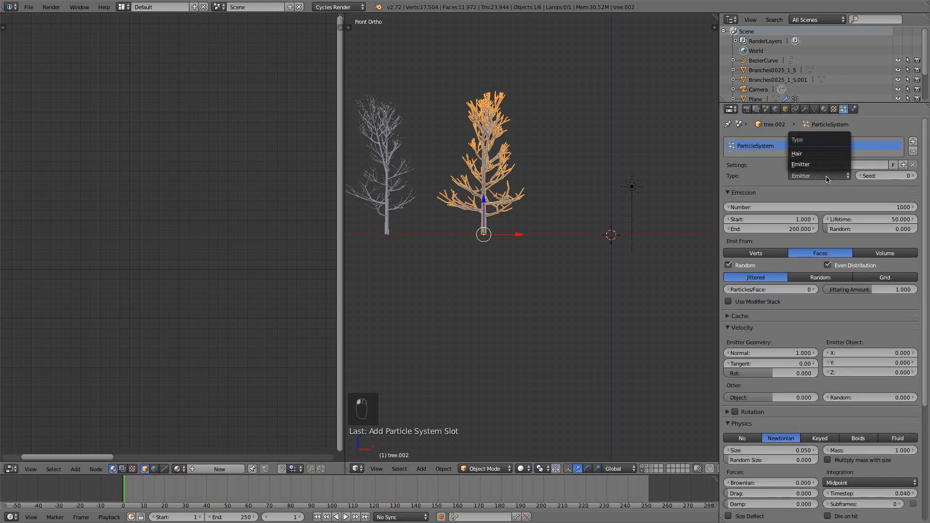
{"action": "left_click", "coordinate": [799, 153]}
{"action": "left_click", "coordinate": [792, 188]}
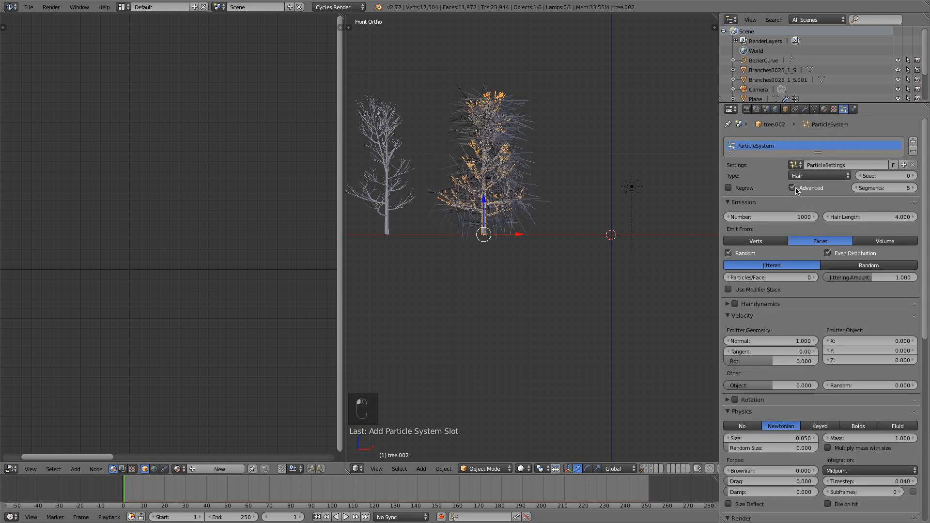
{"action": "left_click", "coordinate": [863, 266]}
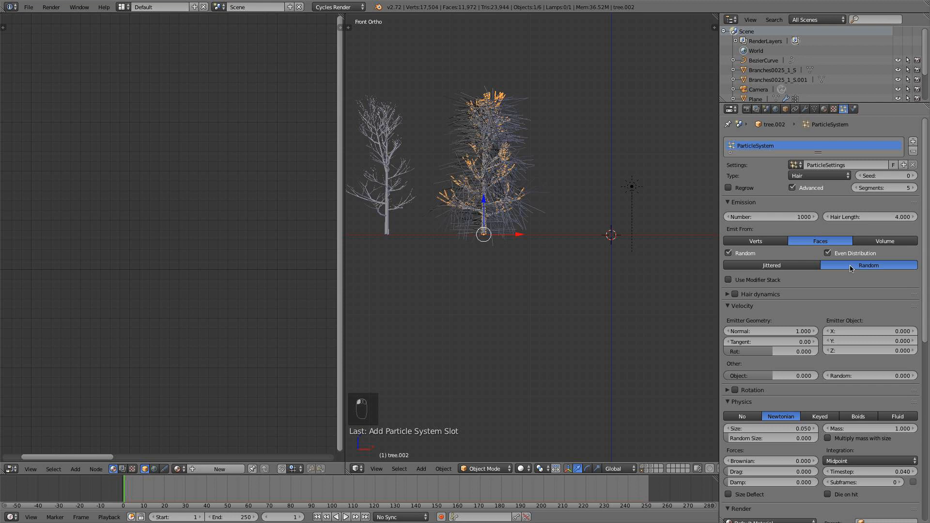
Set the tree's hair particles to render as an object.
{"action": "scroll", "coordinate": [819, 310], "scroll_direction": "down", "scroll_amount": 10}
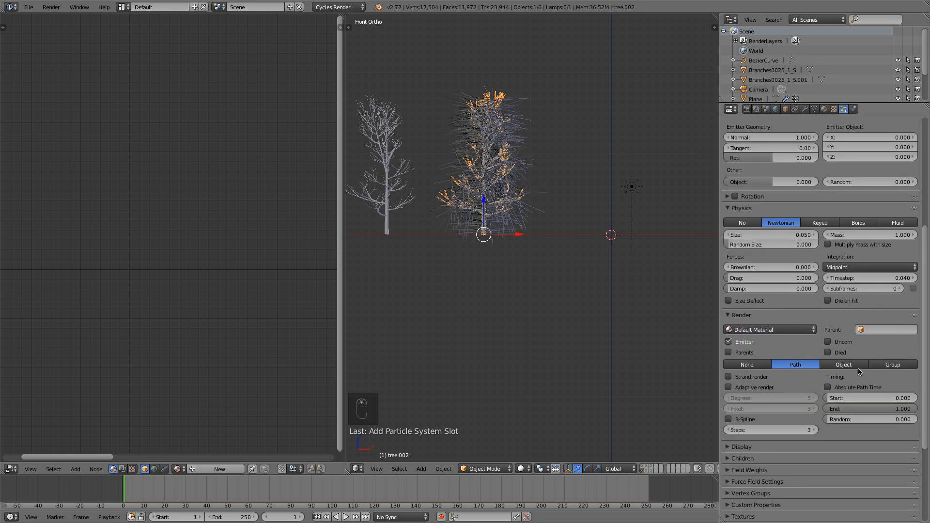
{"action": "left_click", "coordinate": [856, 367]}
{"action": "left_click", "coordinate": [849, 376]}
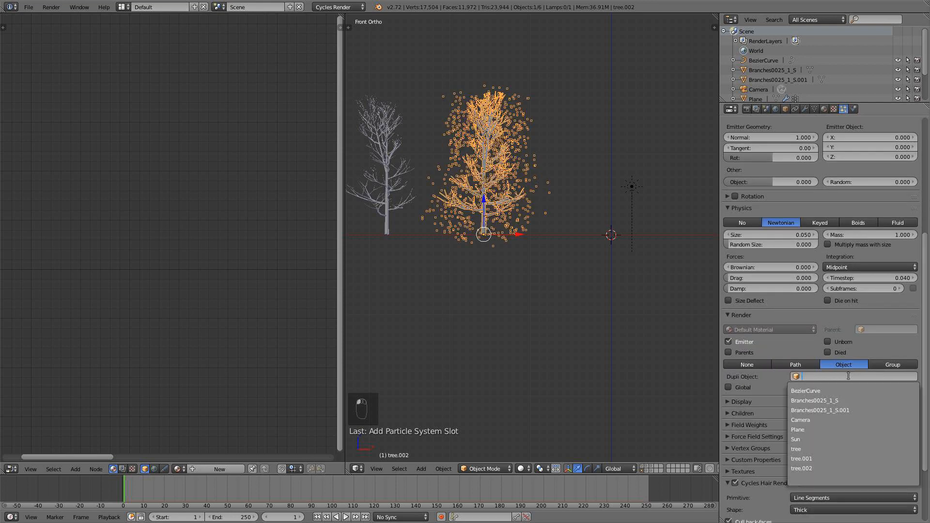
{"action": "left_click", "coordinate": [602, 297]}
{"action": "scroll", "coordinate": [618, 276], "scroll_direction": "down", "scroll_amount": 4}
{"action": "middle_click_drag", "start_coordinate": [619, 276], "coordinate": [612, 295]}
{"action": "scroll", "coordinate": [613, 294], "scroll_direction": "up", "scroll_amount": 6}
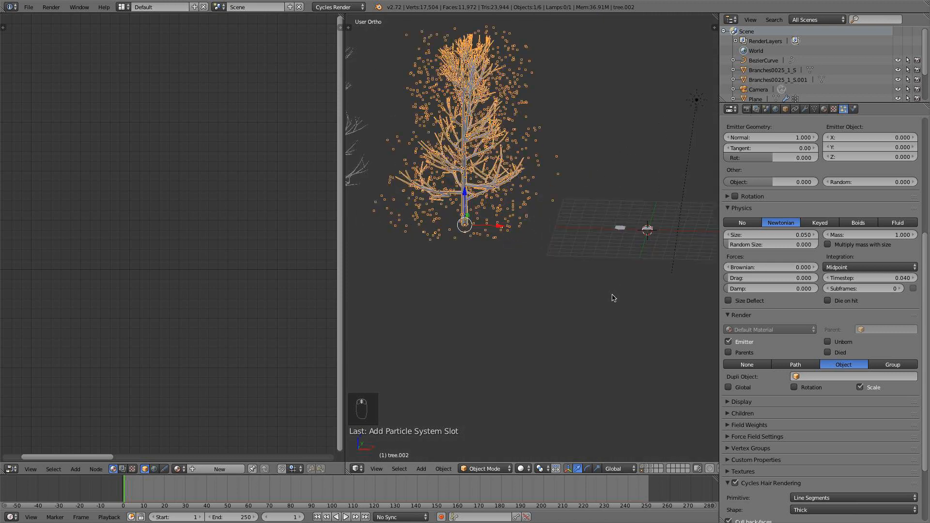
{"action": "right_click", "coordinate": [653, 231]}
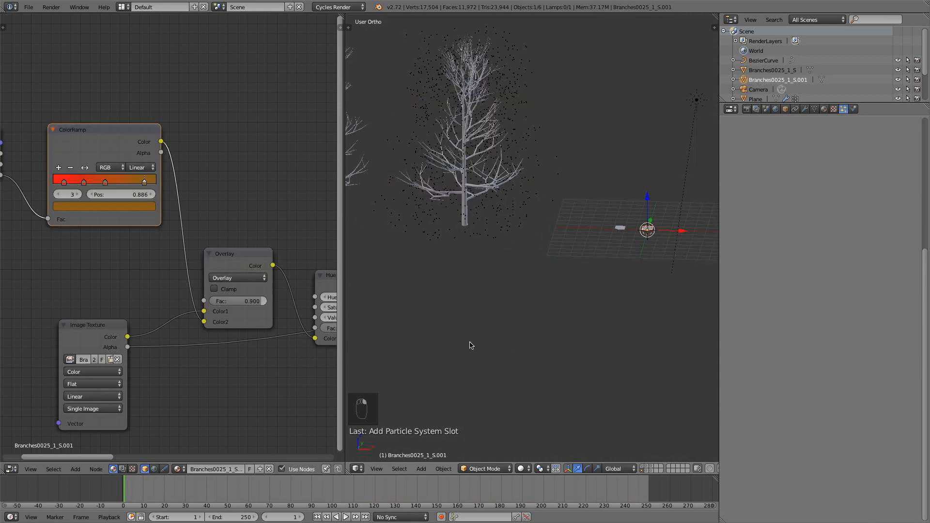
{"action": "right_click", "coordinate": [474, 179]}
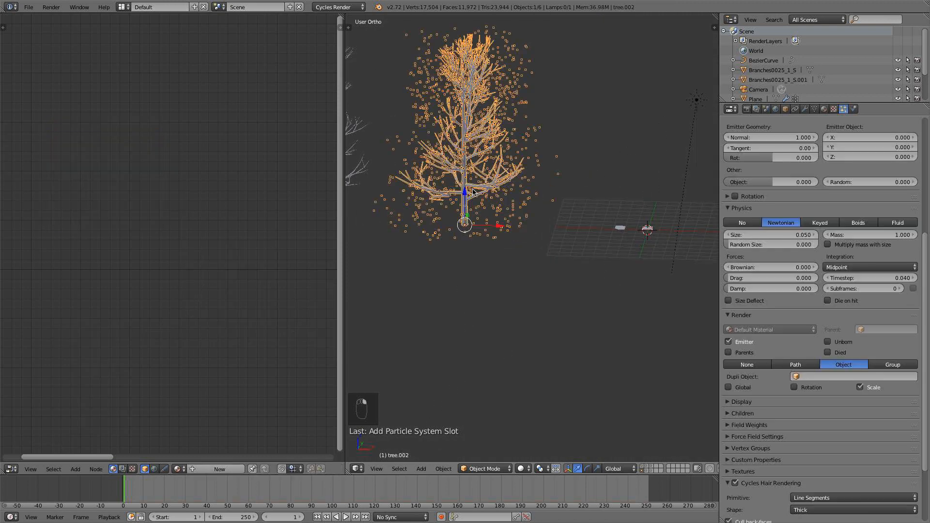
Use Branches0025_1_S as the particles' dupli object and enable its Rotation option.
{"action": "left_click", "coordinate": [841, 377]}
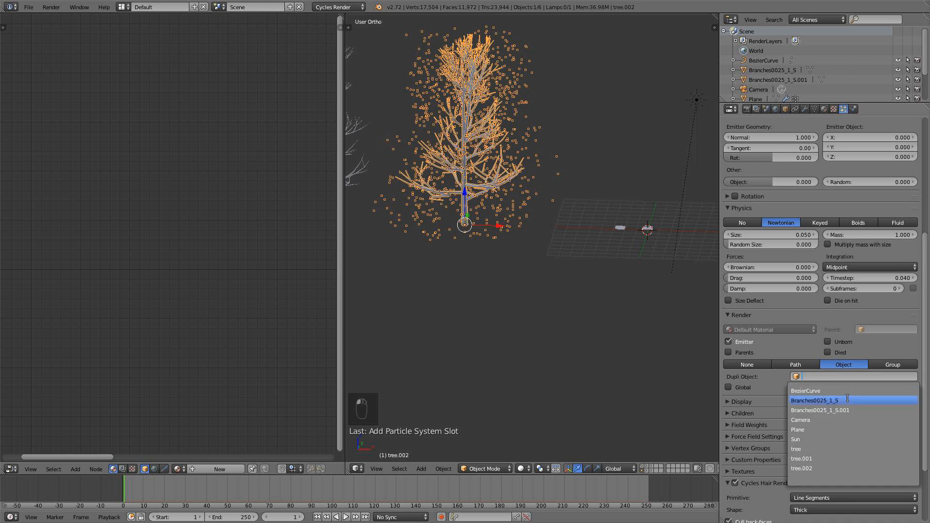
{"action": "left_click", "coordinate": [847, 400]}
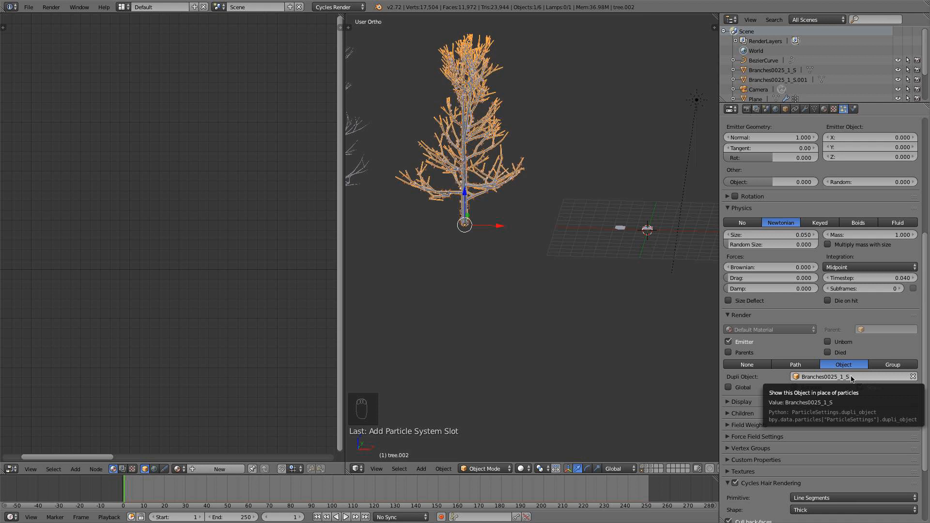
{"action": "left_click", "coordinate": [851, 378]}
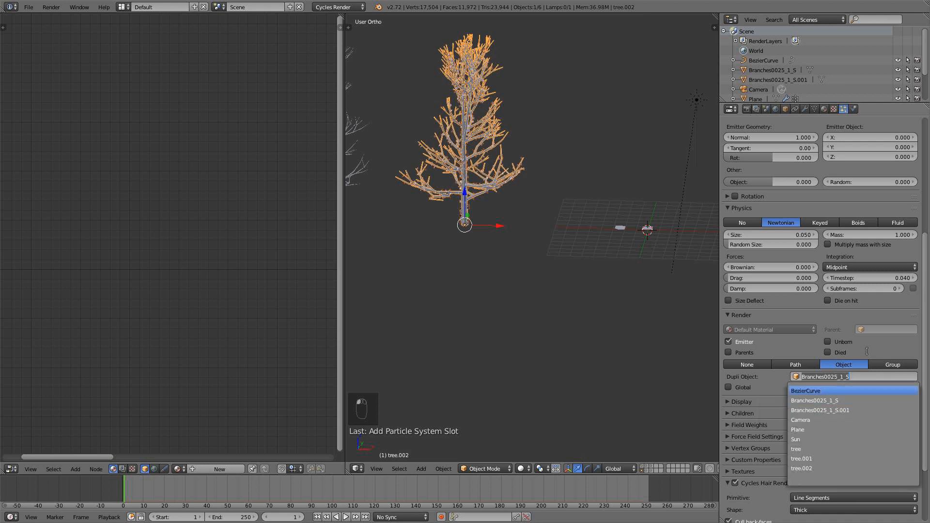
{"action": "left_click", "coordinate": [795, 387]}
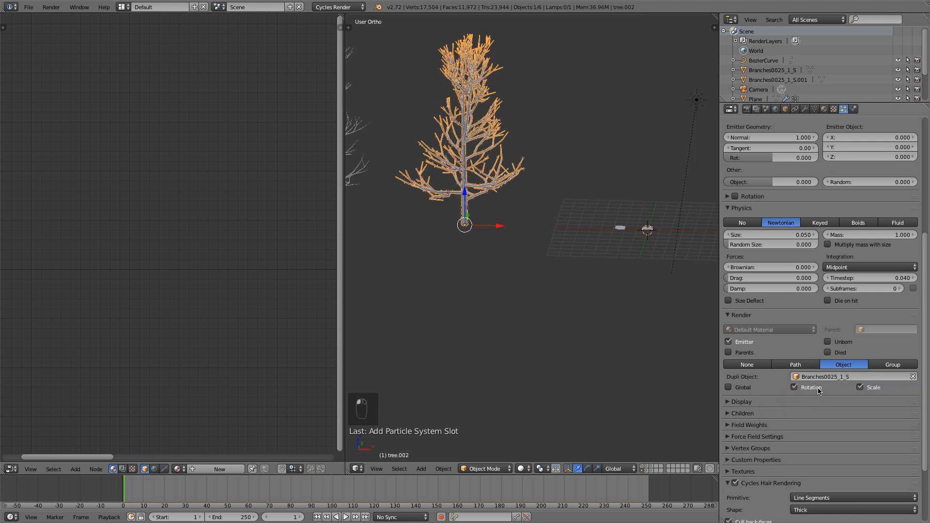
Set the tree's particle size to about 0.290.
{"action": "scroll", "coordinate": [784, 238], "scroll_direction": "up", "scroll_amount": 7}
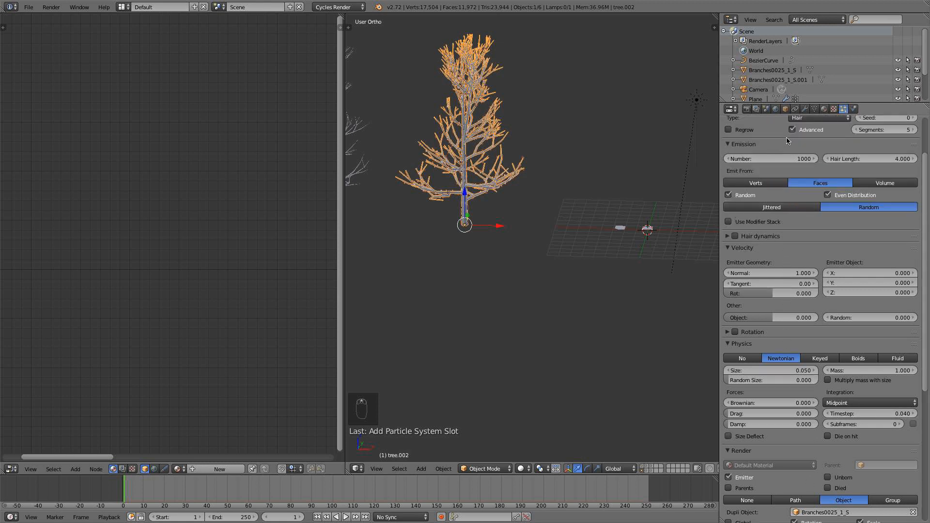
{"action": "scroll", "coordinate": [830, 359], "scroll_direction": "down", "scroll_amount": 2}
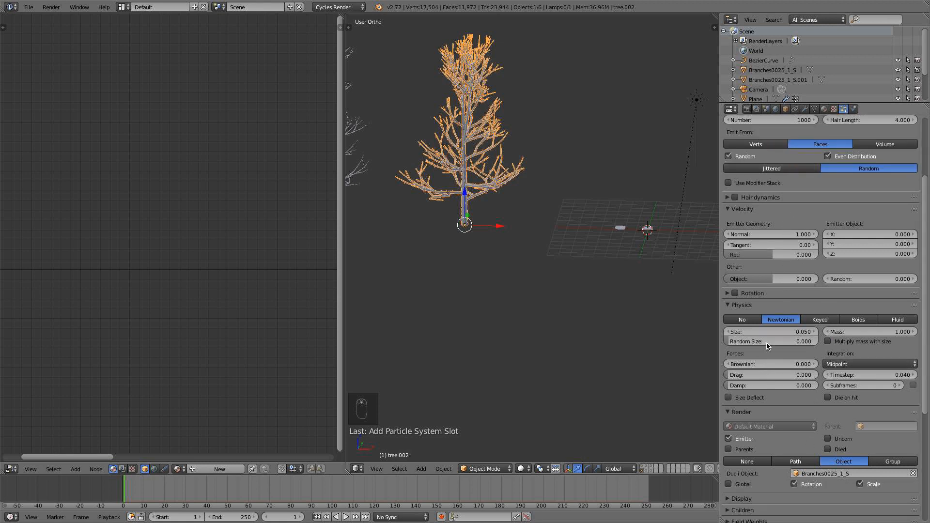
{"action": "left_click_drag", "start_coordinate": [766, 335], "coordinate": [806, 335]}
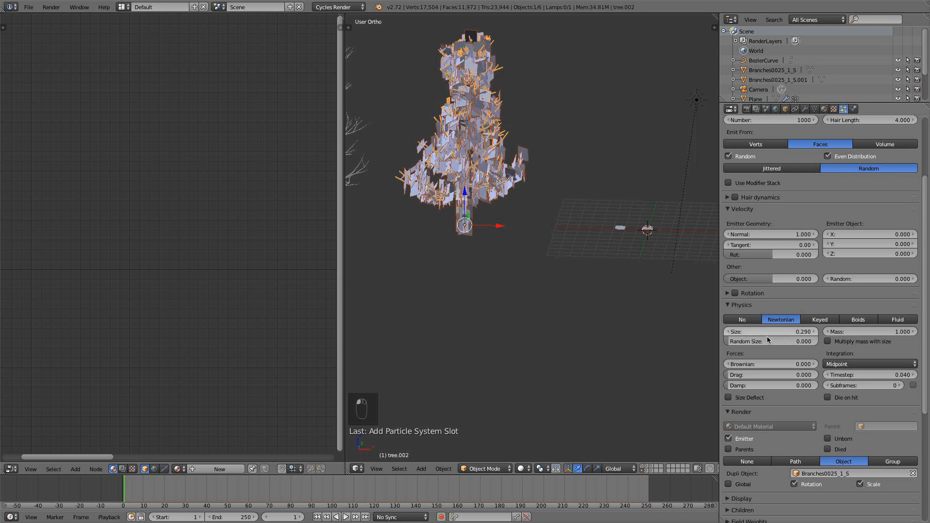
Limit the particle density to the tree's vertex group named Group.
{"action": "scroll", "coordinate": [840, 404], "scroll_direction": "down", "scroll_amount": 4}
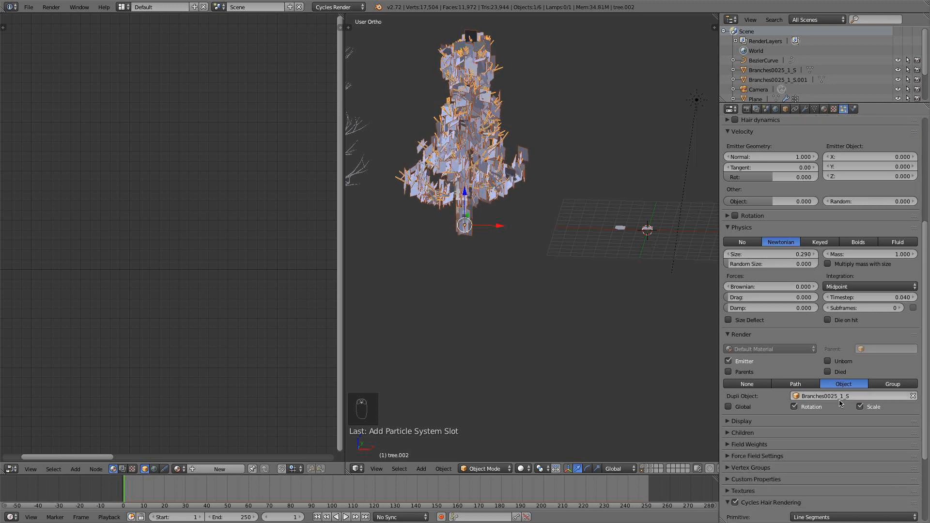
{"action": "left_click", "coordinate": [768, 467]}
{"action": "scroll", "coordinate": [797, 411], "scroll_direction": "down", "scroll_amount": 3}
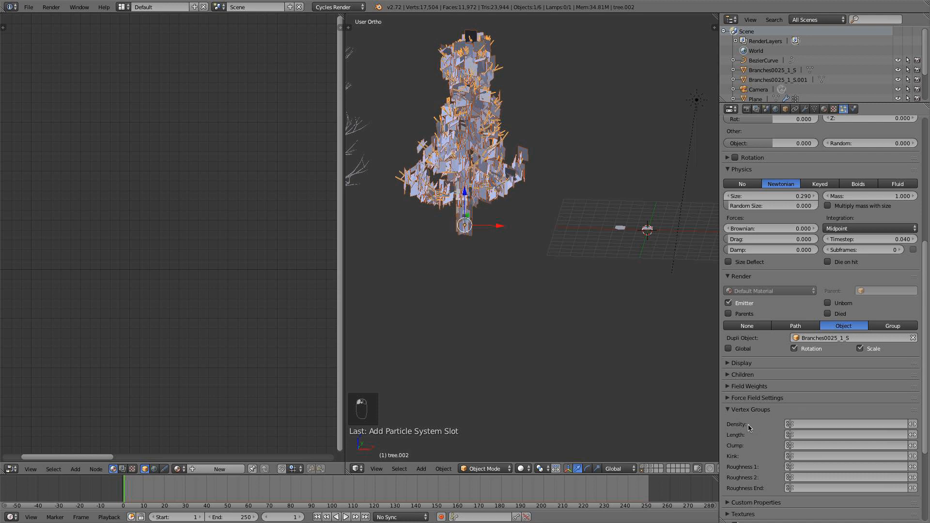
{"action": "left_click", "coordinate": [813, 424]}
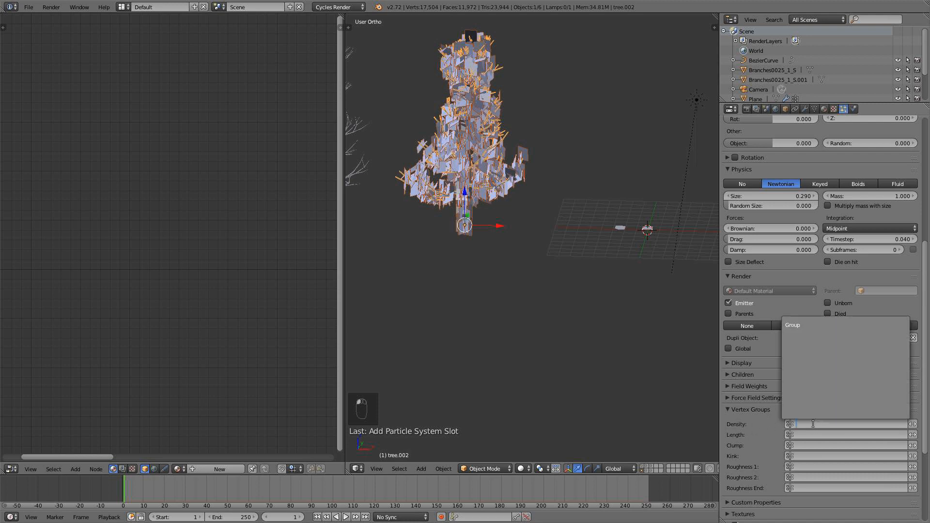
{"action": "left_click", "coordinate": [815, 328]}
Try rotating the Branches0025_1_S plane about the global Z axis to see how the tree's leaves react.
{"action": "scroll", "coordinate": [569, 292], "scroll_direction": "up", "scroll_amount": 4}
{"action": "scroll", "coordinate": [453, 210], "scroll_direction": "down", "scroll_amount": 3}
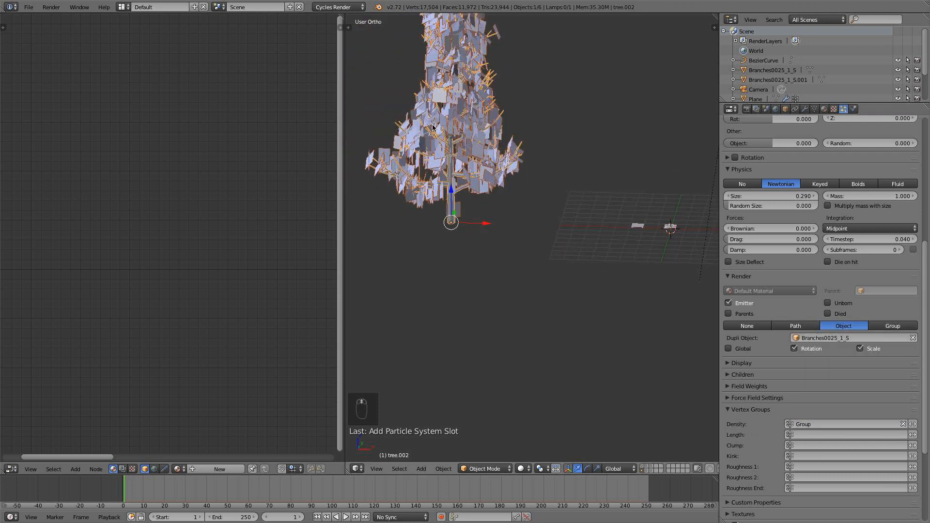
{"action": "scroll", "coordinate": [635, 242], "scroll_direction": "up", "scroll_amount": 2, "text": "shift"}
{"action": "right_click", "coordinate": [635, 255]}
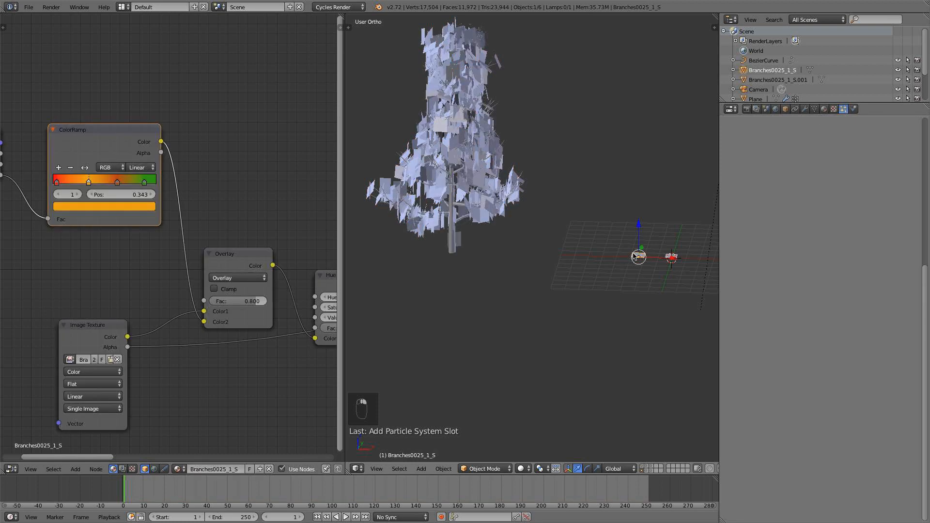
{"action": "key", "text": "r"}
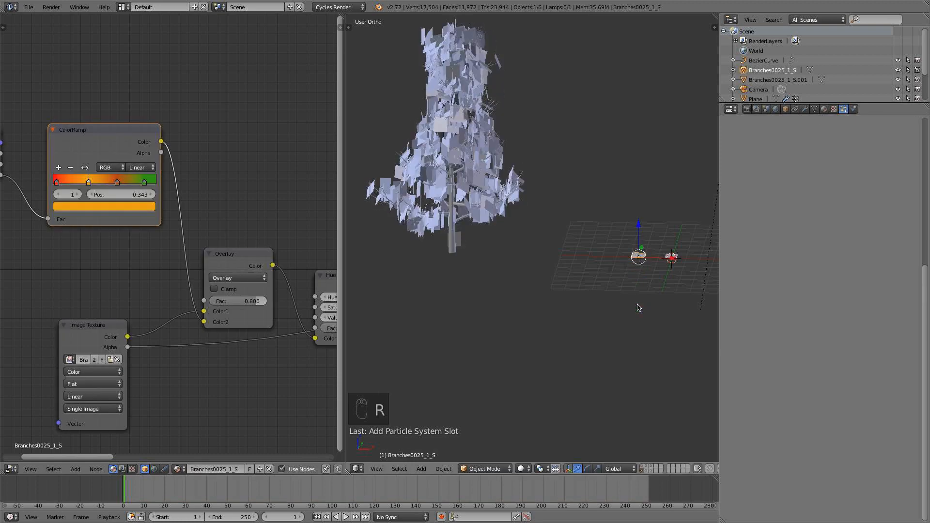
{"action": "key", "text": "r"}
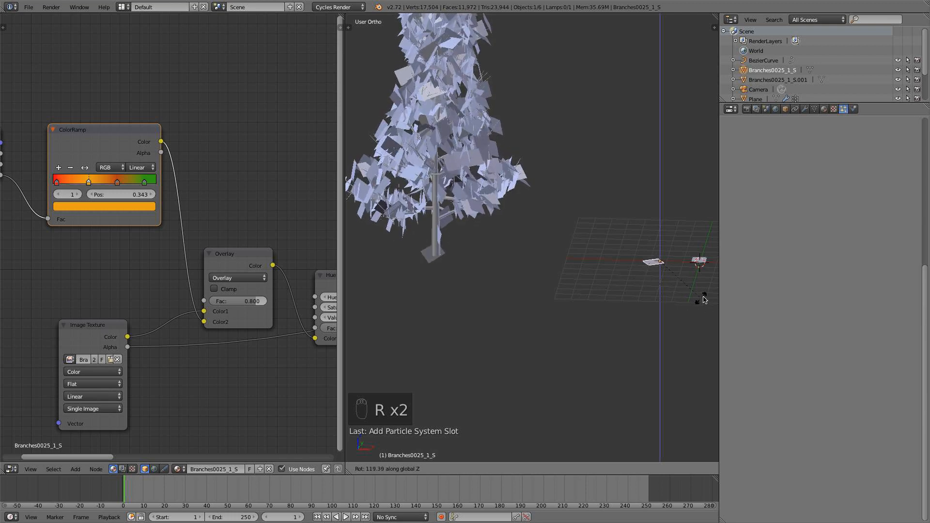
{"action": "left_click", "coordinate": [601, 307]}
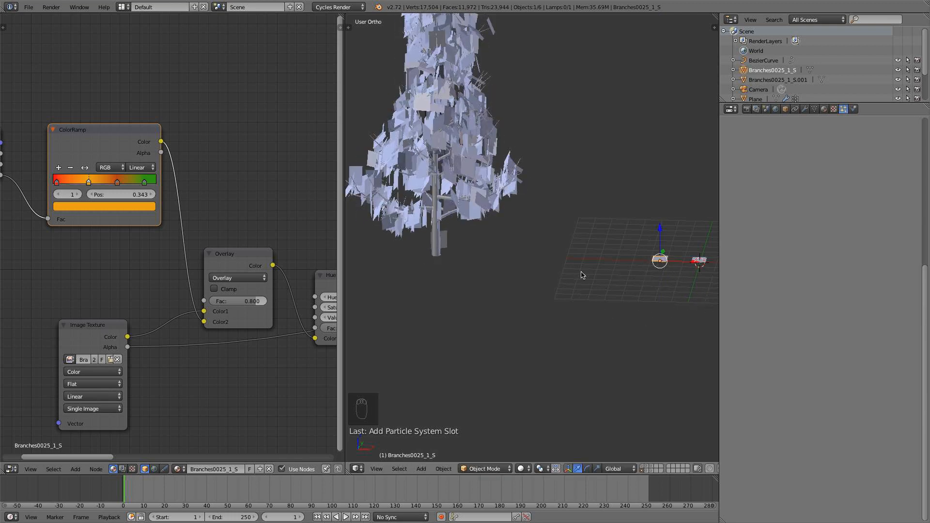
Enable Rotation for the tree's particles and set the phase, random phase and random orientation to 1.000 each.
{"action": "right_click", "coordinate": [439, 209]}
{"action": "scroll", "coordinate": [449, 217], "scroll_direction": "down", "scroll_amount": 3}
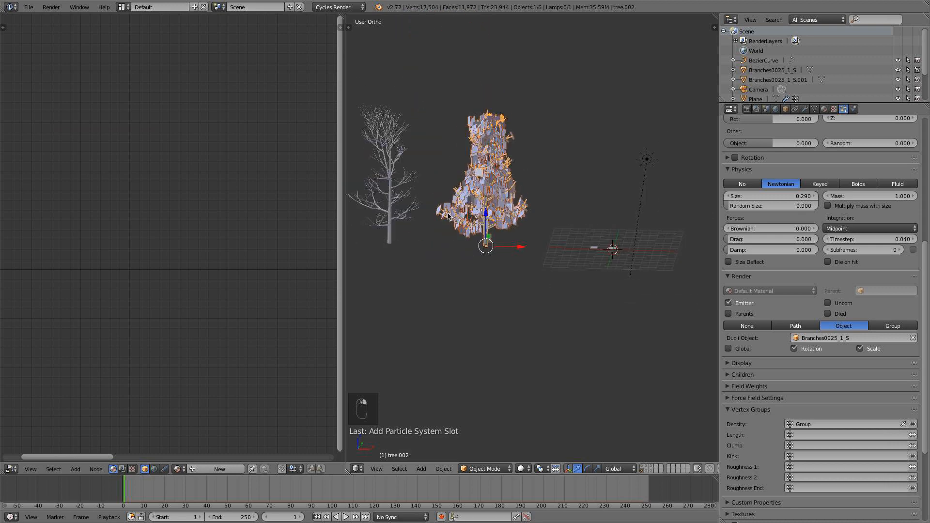
{"action": "scroll", "coordinate": [480, 229], "scroll_direction": "up", "scroll_amount": 3}
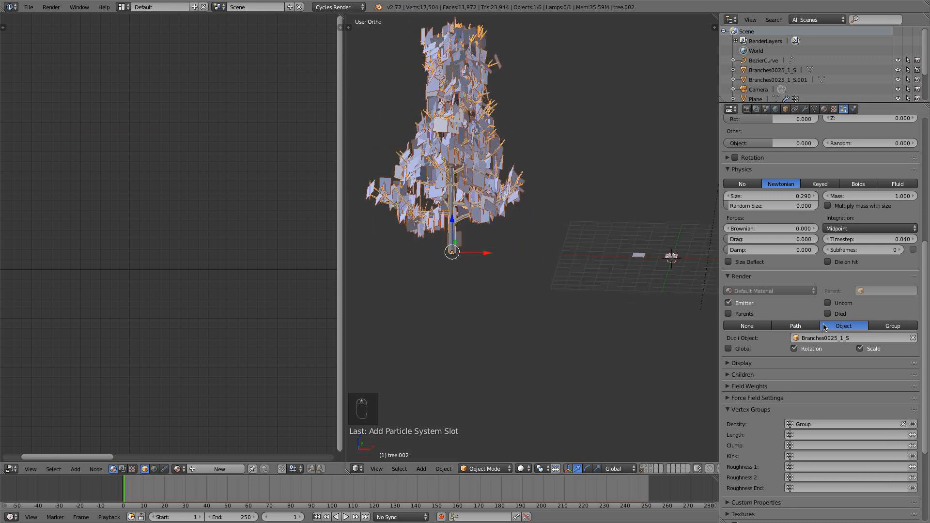
{"action": "scroll", "coordinate": [789, 275], "scroll_direction": "up", "scroll_amount": 4}
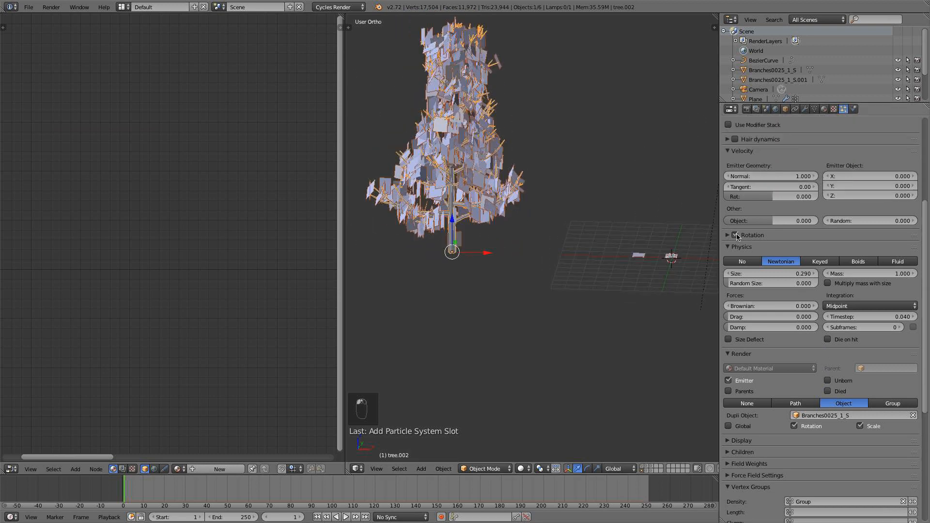
{"action": "left_click", "coordinate": [729, 235]}
{"action": "left_click_drag", "start_coordinate": [856, 264], "coordinate": [901, 264]}
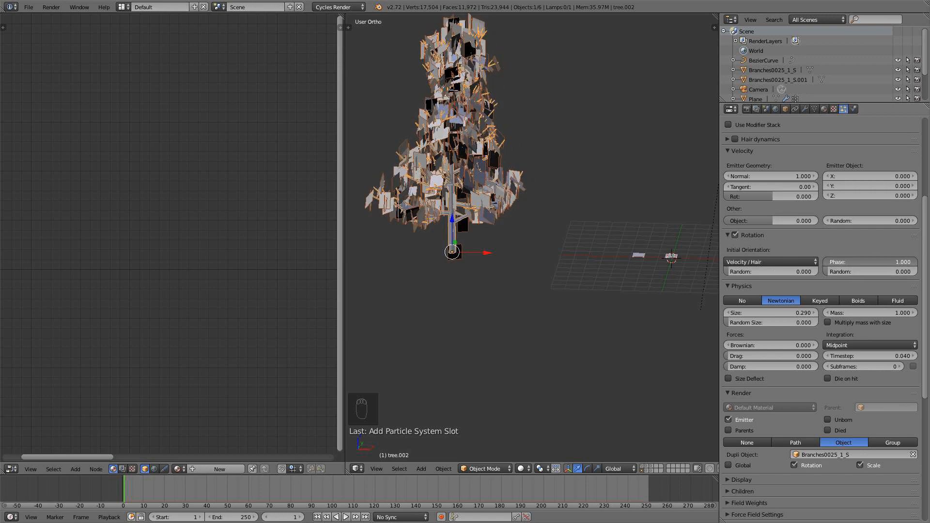
{"action": "left_click_drag", "start_coordinate": [851, 273], "coordinate": [912, 273]}
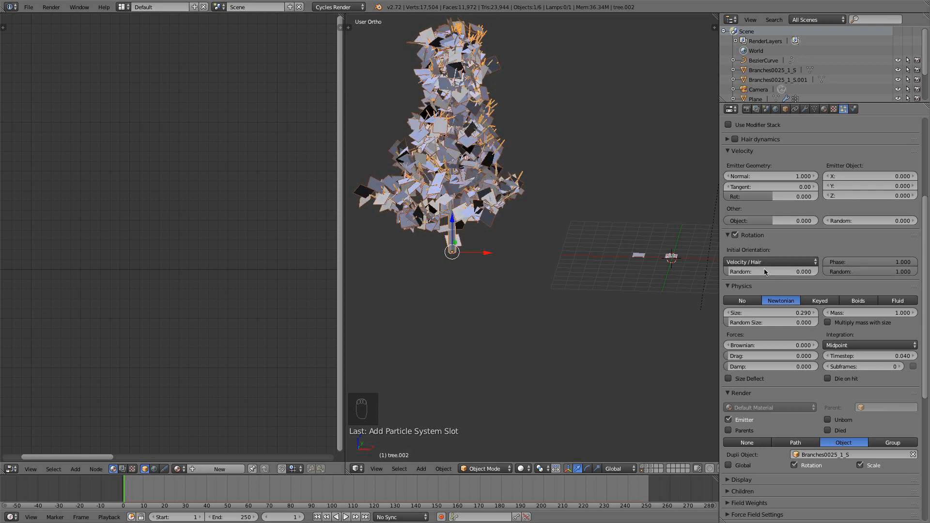
{"action": "left_click_drag", "start_coordinate": [763, 271], "coordinate": [858, 272]}
Set the particles' random velocity to about 0.330 and the emission number to 350.
{"action": "left_click_drag", "start_coordinate": [891, 218], "coordinate": [923, 218]}
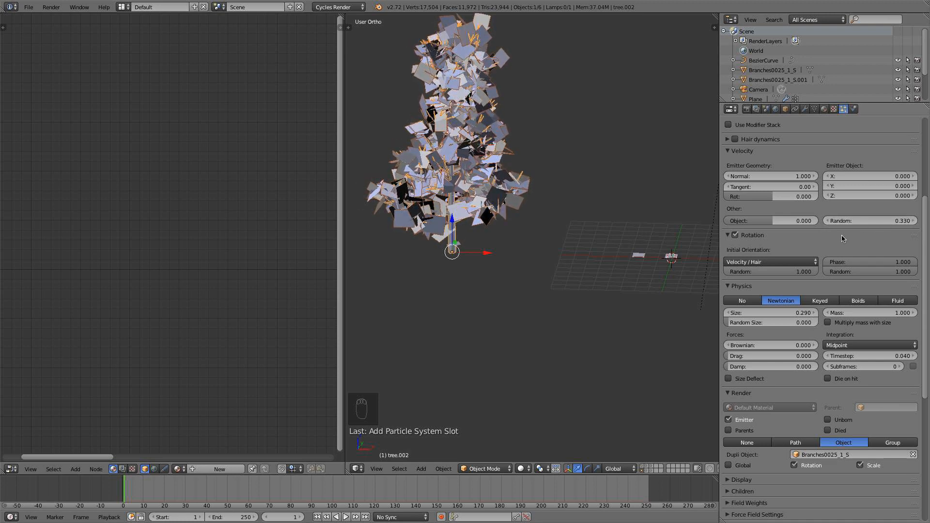
{"action": "scroll", "coordinate": [833, 240], "scroll_direction": "up", "scroll_amount": 6}
{"action": "left_click", "coordinate": [774, 215]}
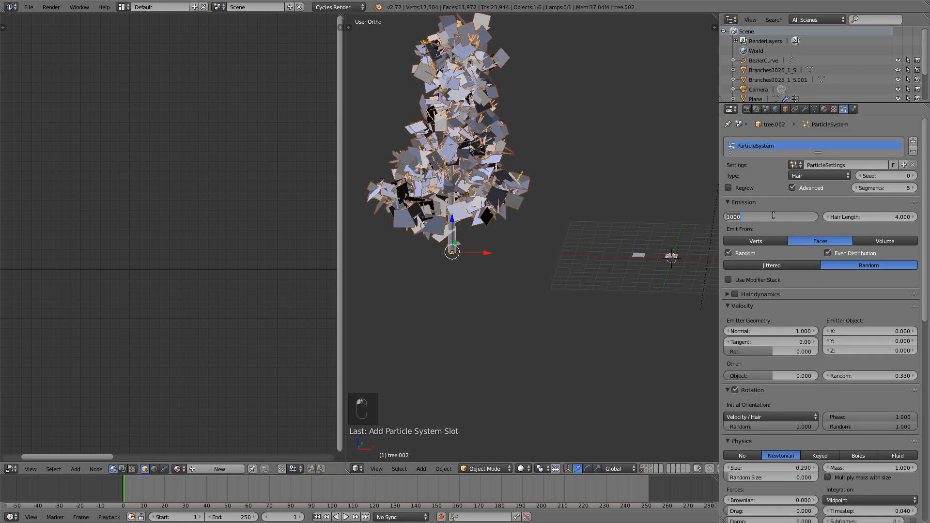
{"action": "type", "text": "350"}
{"action": "key", "text": "Return"}
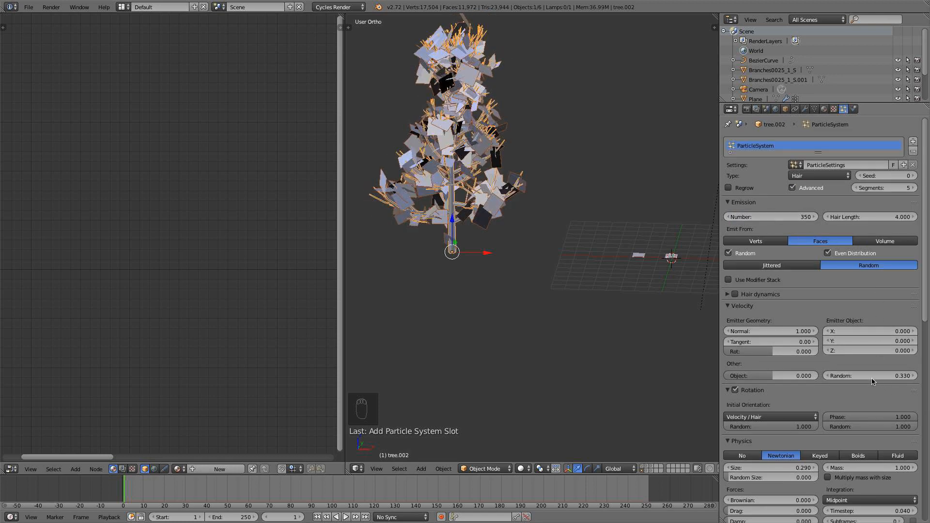
Set the particles' random velocity to about 0.640, their size to 0.360 and the random size to 0.075.
{"action": "left_click_drag", "start_coordinate": [887, 376], "coordinate": [902, 376]}
{"action": "scroll", "coordinate": [796, 429], "scroll_direction": "down", "scroll_amount": 3}
{"action": "left_click_drag", "start_coordinate": [783, 411], "coordinate": [789, 420]}
Check the leafy tree in Rendered viewport shading and return to Solid shading.
{"action": "left_click", "coordinate": [521, 469]}
{"action": "left_click", "coordinate": [533, 403]}
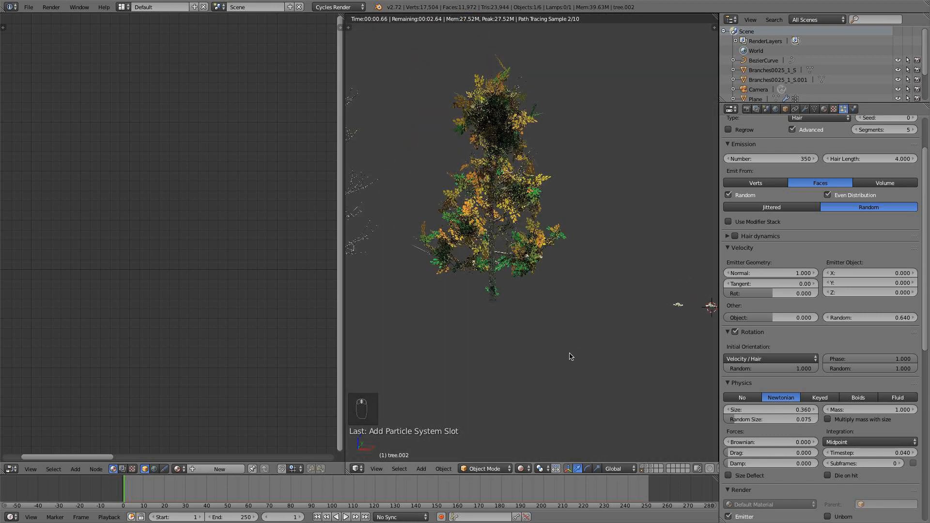
{"action": "scroll", "coordinate": [571, 357], "scroll_direction": "up", "scroll_amount": 1}
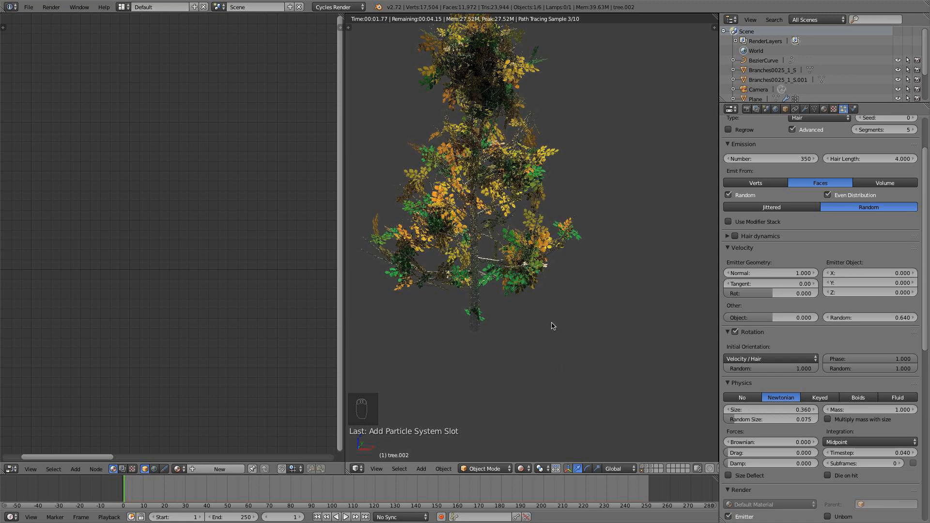
{"action": "left_click", "coordinate": [522, 470]}
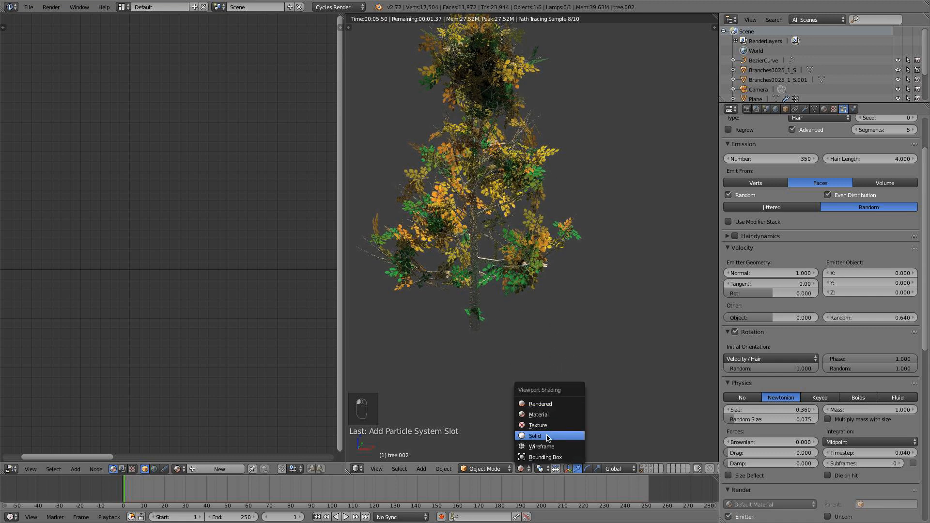
{"action": "left_click", "coordinate": [548, 438]}
Switch the tree to Weight Paint mode and try painting out the weight at the trunk base.
{"action": "middle_click_drag", "start_coordinate": [481, 312], "coordinate": [490, 280], "text": "shift"}
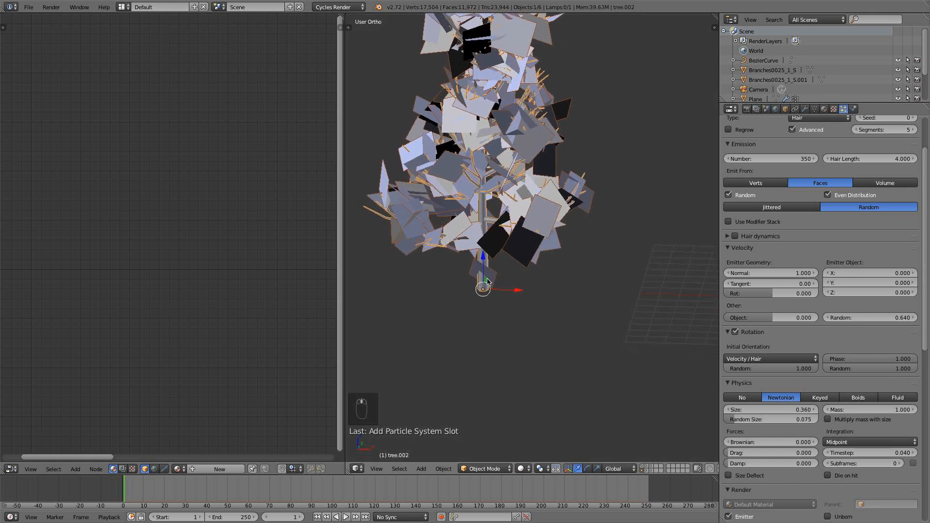
{"action": "scroll", "coordinate": [490, 280], "scroll_direction": "up", "scroll_amount": 3}
{"action": "left_click", "coordinate": [481, 470]}
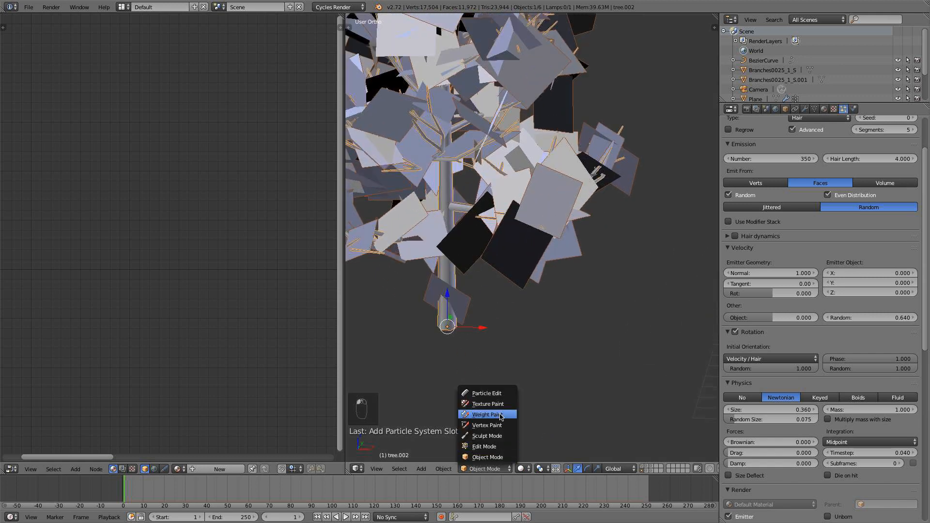
{"action": "left_click", "coordinate": [497, 415]}
{"action": "key", "text": "t"}
{"action": "left_click", "coordinate": [450, 56]}
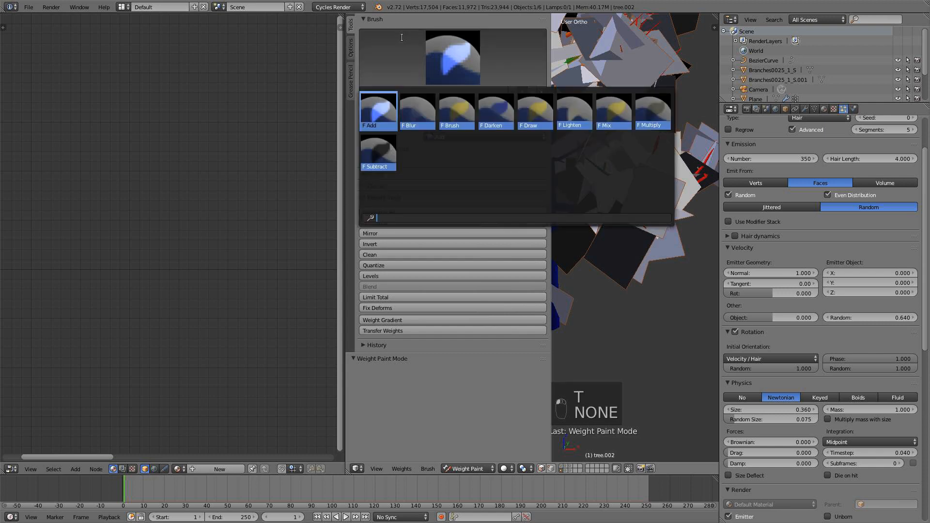
{"action": "key", "text": "t"}
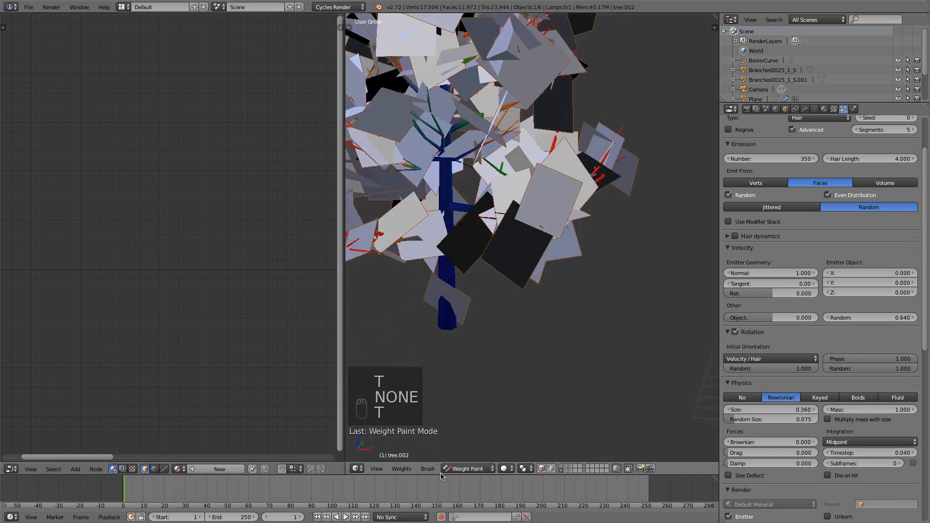
{"action": "left_click_drag", "start_coordinate": [456, 320], "coordinate": [450, 312]}
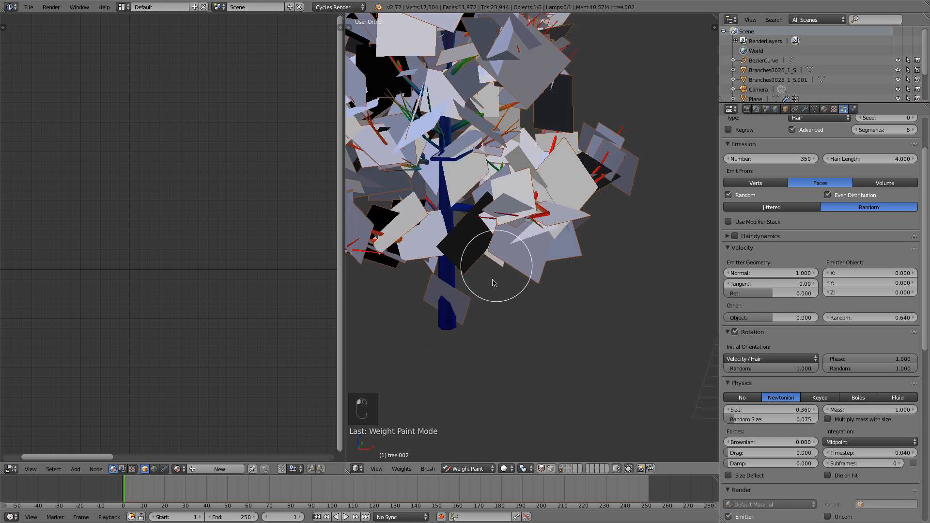
Display the tree's vertex groups, inspect the trunk base from another side, and return to Object Mode.
{"action": "left_click", "coordinate": [814, 108]}
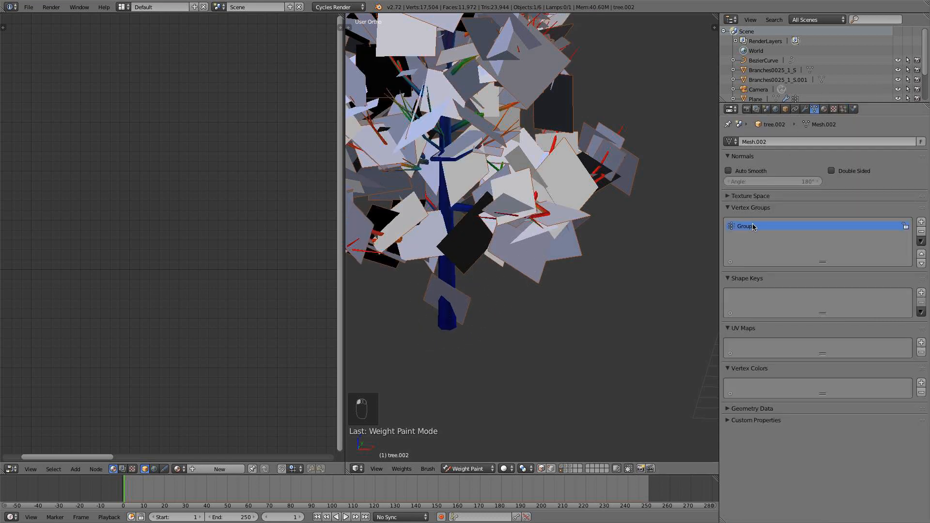
{"action": "scroll", "coordinate": [443, 243], "scroll_direction": "down", "scroll_amount": 3}
{"action": "middle_click_drag", "start_coordinate": [442, 243], "coordinate": [462, 252]}
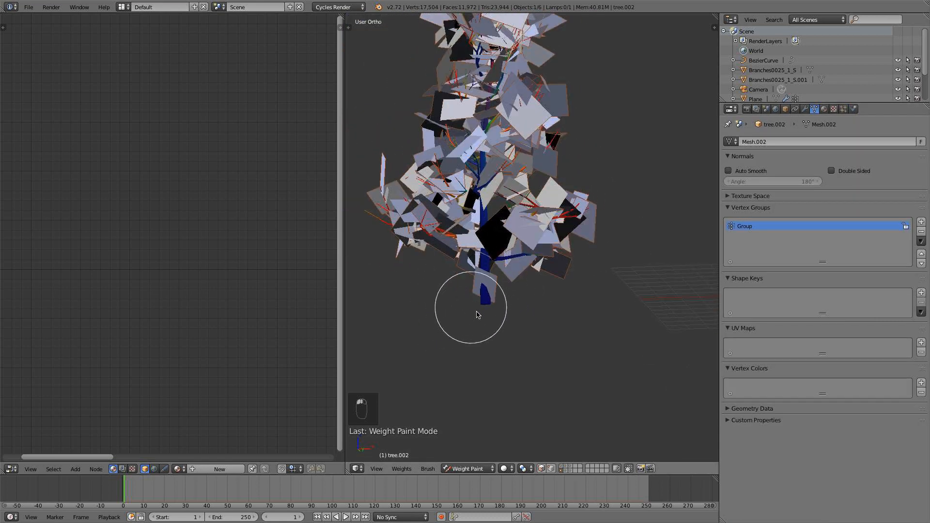
{"action": "left_click_drag", "start_coordinate": [478, 315], "coordinate": [481, 270]}
{"action": "mouse_move", "coordinate": [482, 269]}
{"action": "middle_mouse_down"}
{"action": "mouse_move", "coordinate": [583, 304]}
{"action": "mouse_move", "coordinate": [463, 290]}
{"action": "middle_mouse_up"}
{"action": "left_click", "coordinate": [469, 469]}
{"action": "left_click", "coordinate": [482, 392]}
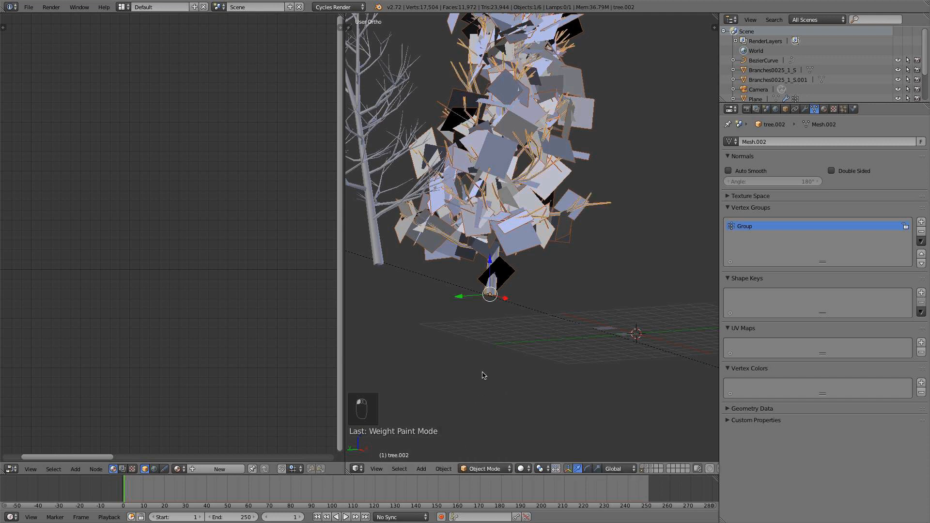
In Edit Mode, select all geometry linked to the trunk base, remove it from the vertex group Group, and return to Object Mode.
{"action": "scroll", "coordinate": [484, 376], "scroll_direction": "up", "scroll_amount": 3}
{"action": "key", "text": "Tab"}
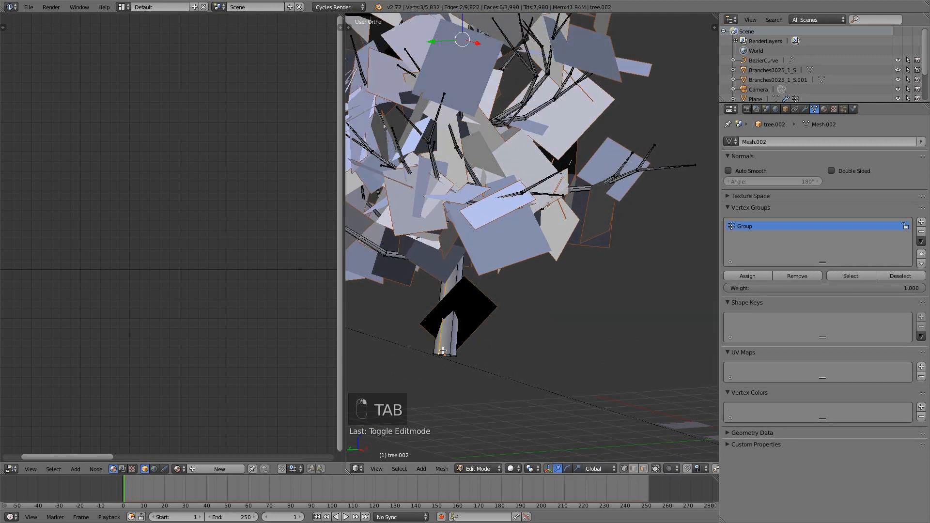
{"action": "right_click", "coordinate": [444, 356], "text": "alt"}
{"action": "key", "text": "l"}
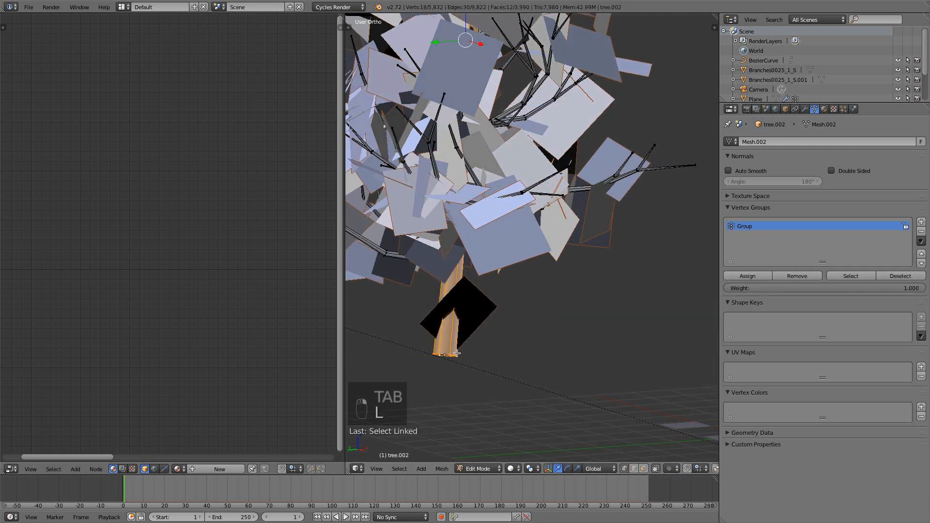
{"action": "scroll", "coordinate": [459, 359], "scroll_direction": "down", "scroll_amount": 6}
{"action": "scroll", "coordinate": [513, 284], "scroll_direction": "up", "scroll_amount": 5}
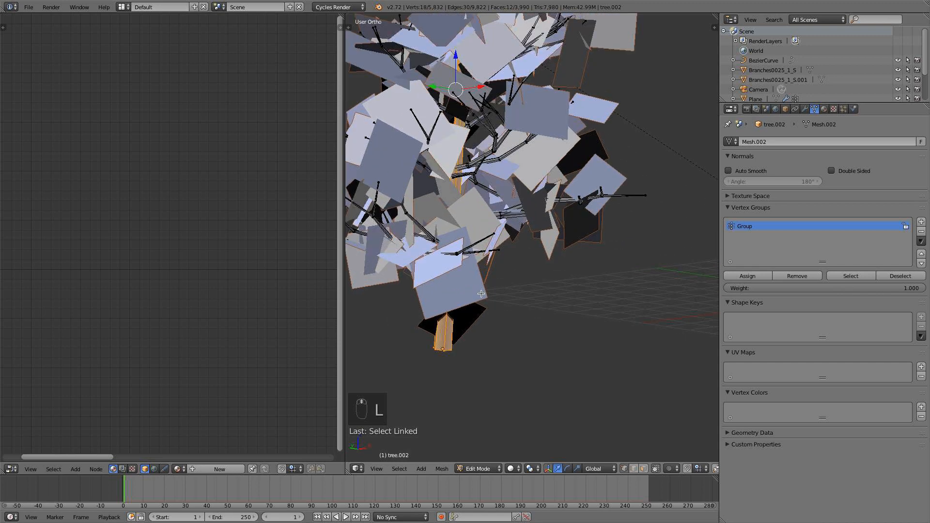
{"action": "left_click", "coordinate": [808, 276]}
{"action": "key", "text": "a"}
{"action": "key", "text": "Tab"}
{"action": "scroll", "coordinate": [548, 292], "scroll_direction": "down", "scroll_amount": 4}
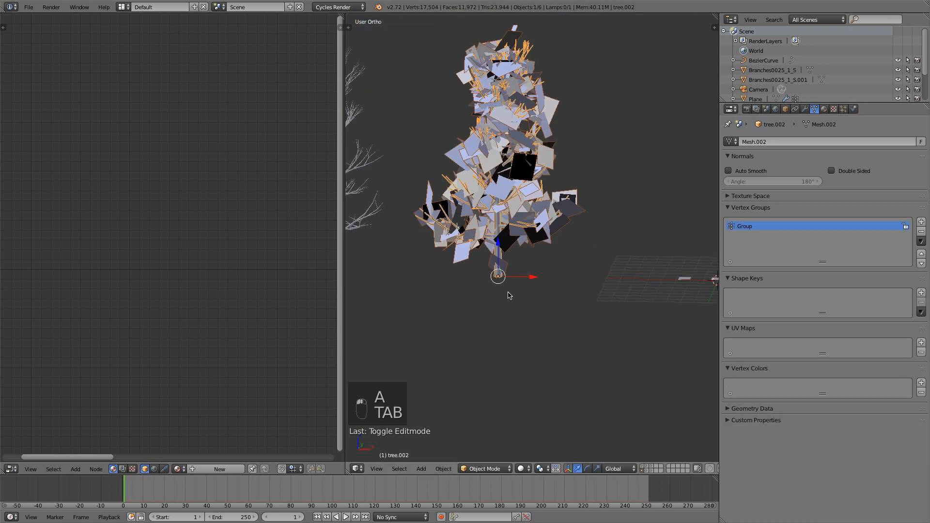
Set the seed of the tree's particle system to 1.
{"action": "left_click", "coordinate": [844, 109]}
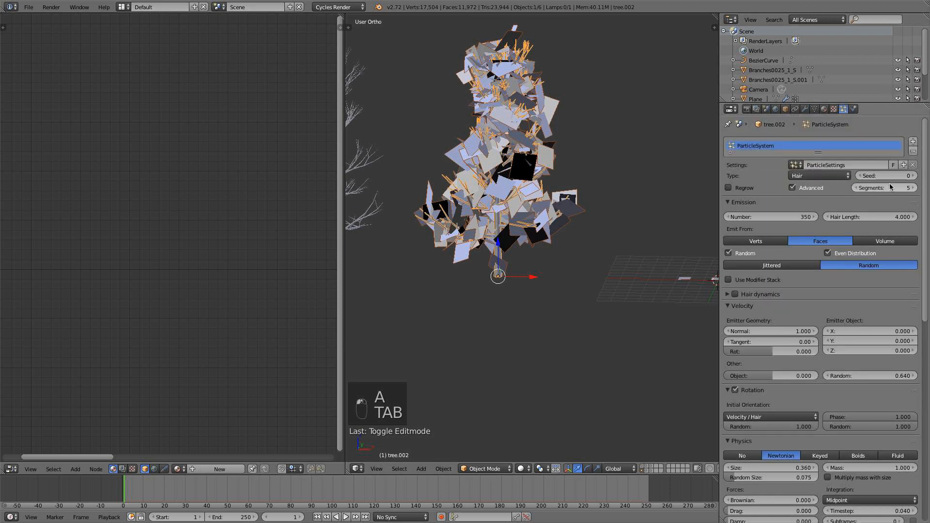
{"action": "left_click", "coordinate": [913, 176]}
{"action": "middle_click_drag", "start_coordinate": [591, 202], "coordinate": [572, 248]}
Examine the leaf distribution from several angles in Rendered shading and switch back to Solid.
{"action": "left_click", "coordinate": [521, 468]}
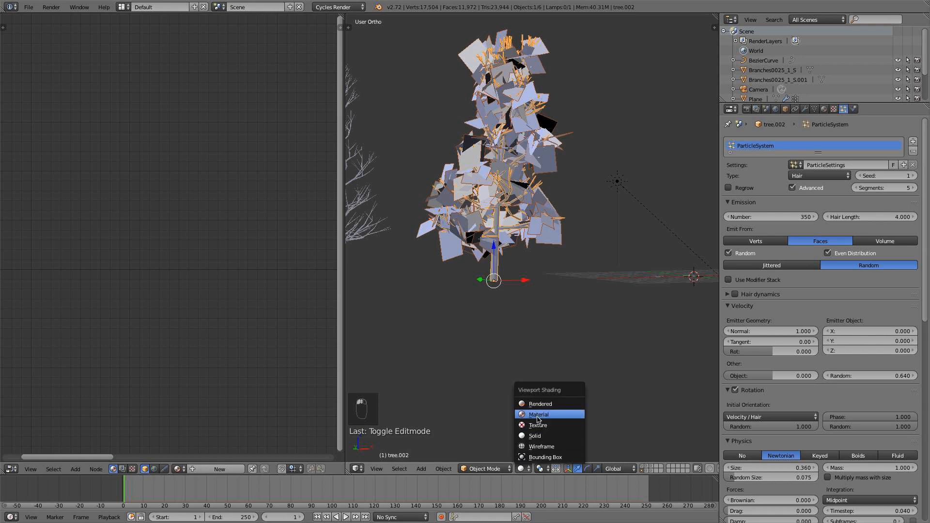
{"action": "left_click", "coordinate": [538, 401]}
{"action": "middle_click_drag", "start_coordinate": [594, 261], "coordinate": [481, 230]}
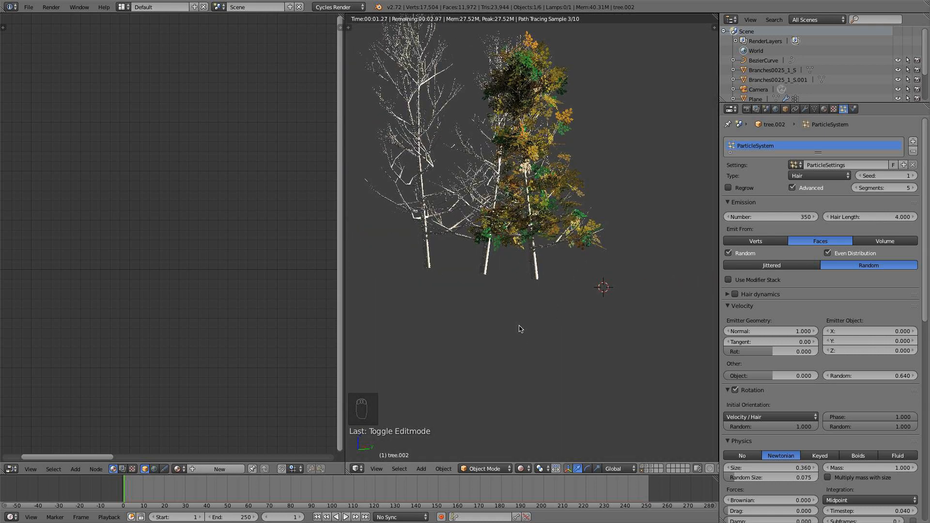
{"action": "middle_click_drag", "start_coordinate": [519, 328], "coordinate": [566, 338]}
{"action": "left_click", "coordinate": [521, 468]}
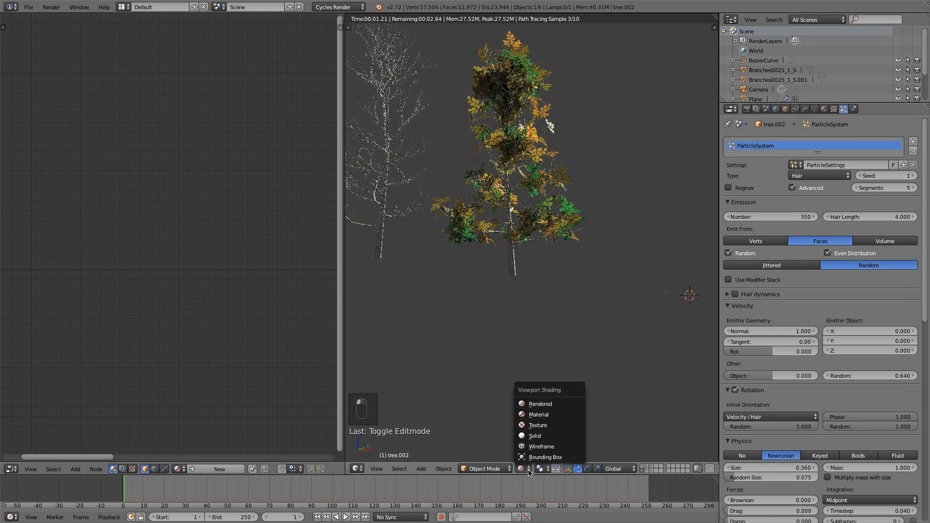
{"action": "left_click", "coordinate": [532, 436]}
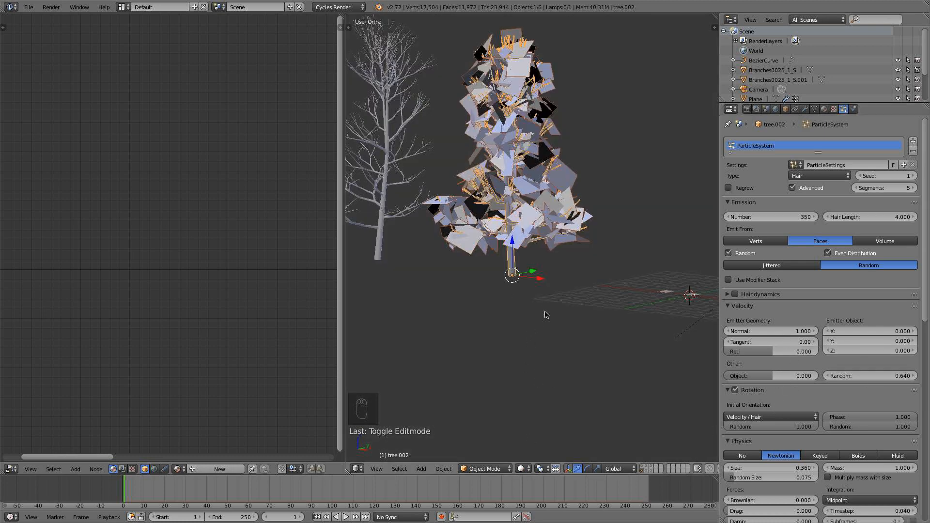
View the trees from the front and preview them in Rendered shading.
{"action": "key", "text": "KP_1"}
{"action": "middle_click_drag", "start_coordinate": [469, 300], "coordinate": [535, 300], "text": "shift"}
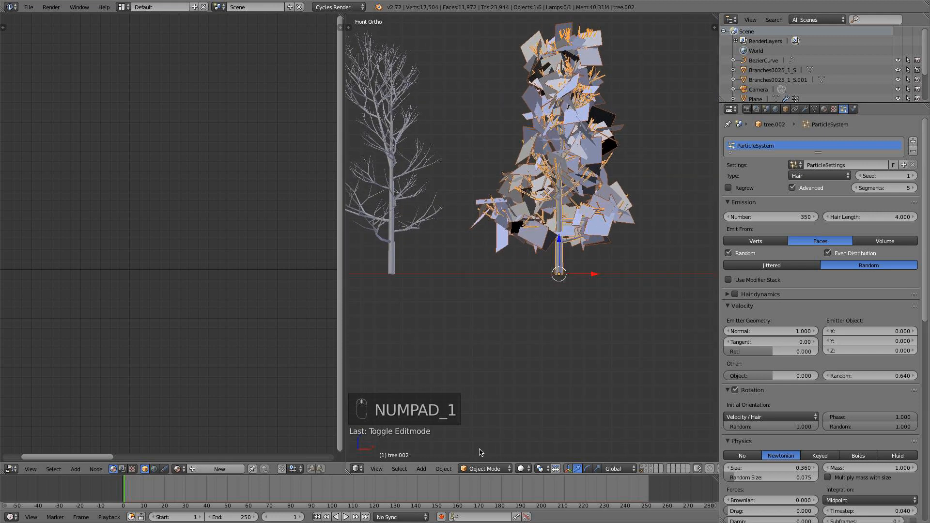
{"action": "left_click", "coordinate": [522, 468]}
{"action": "left_click", "coordinate": [539, 403]}
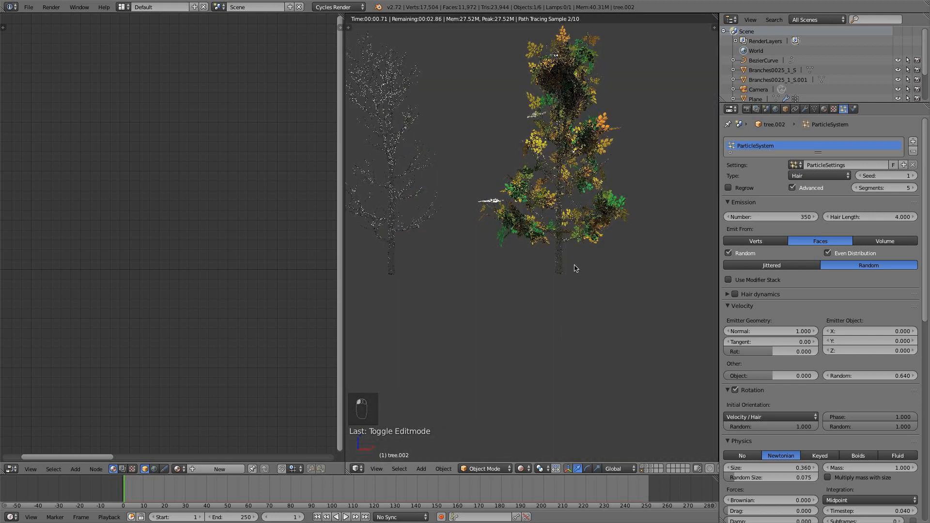
Return to Solid shading and set the particle system's random velocity to 0.3 for the selected tree.
{"action": "scroll", "coordinate": [576, 269], "scroll_direction": "up", "scroll_amount": 2}
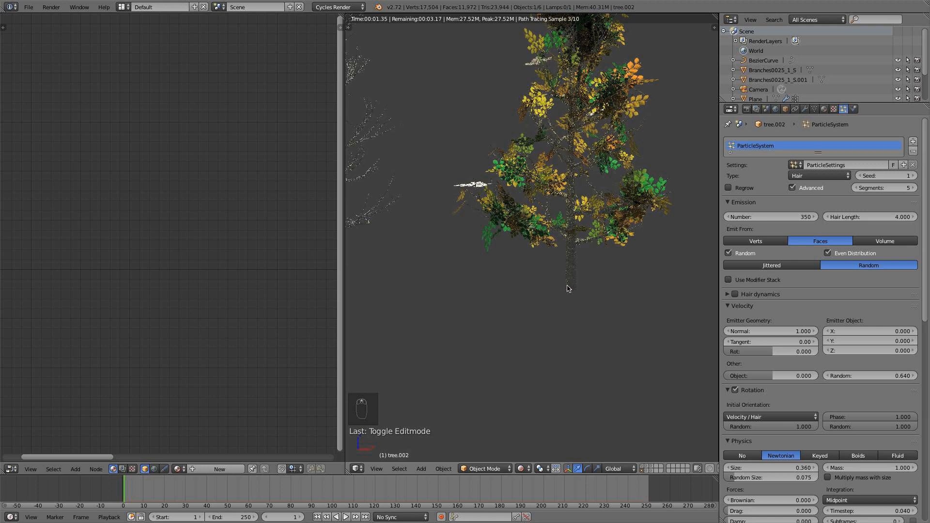
{"action": "left_click", "coordinate": [521, 469]}
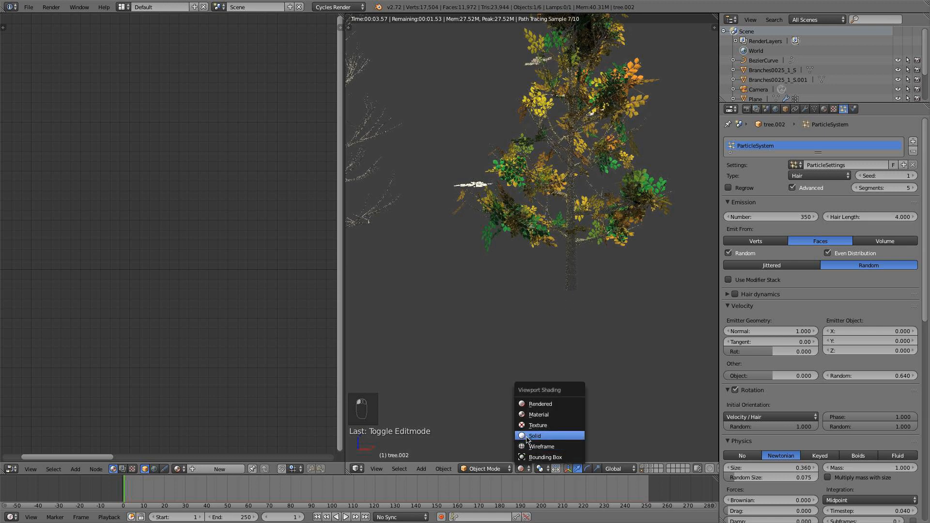
{"action": "left_click", "coordinate": [538, 434]}
{"action": "left_click", "coordinate": [871, 376]}
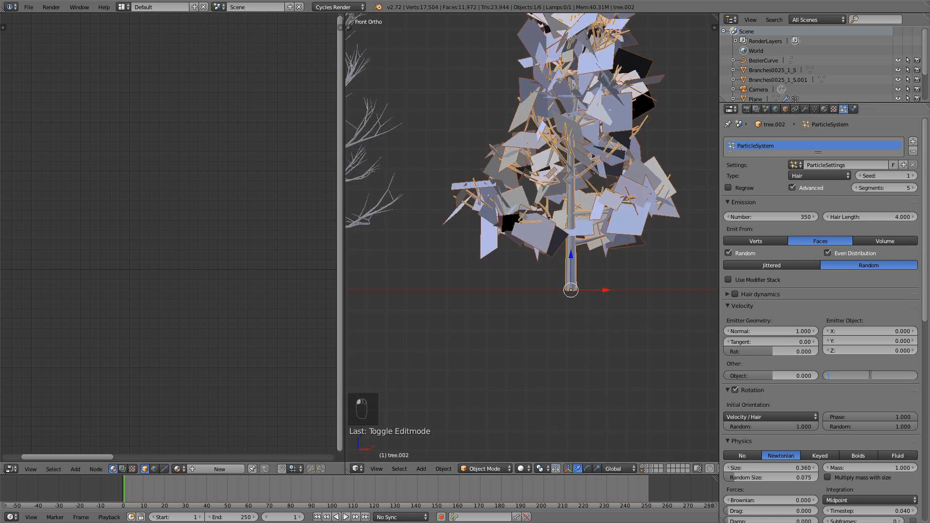
{"action": "type", "text": "0.3"}
{"action": "key", "text": "Return"}
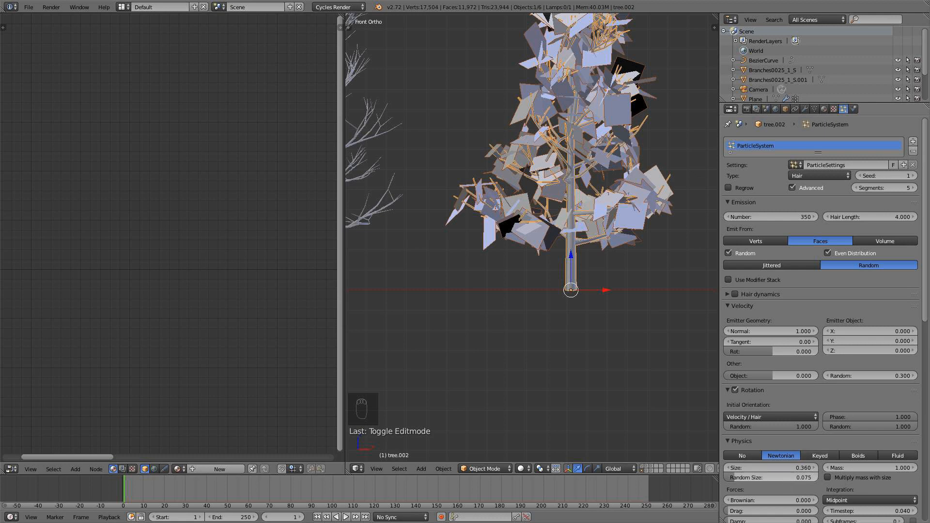
Set the particles' random size to 0.3 and size to 0.52, checking the tree in Rendered shading before returning to Solid.
{"action": "left_click", "coordinate": [784, 478]}
{"action": "type", "text": "0.3"}
{"action": "key", "text": "Return"}
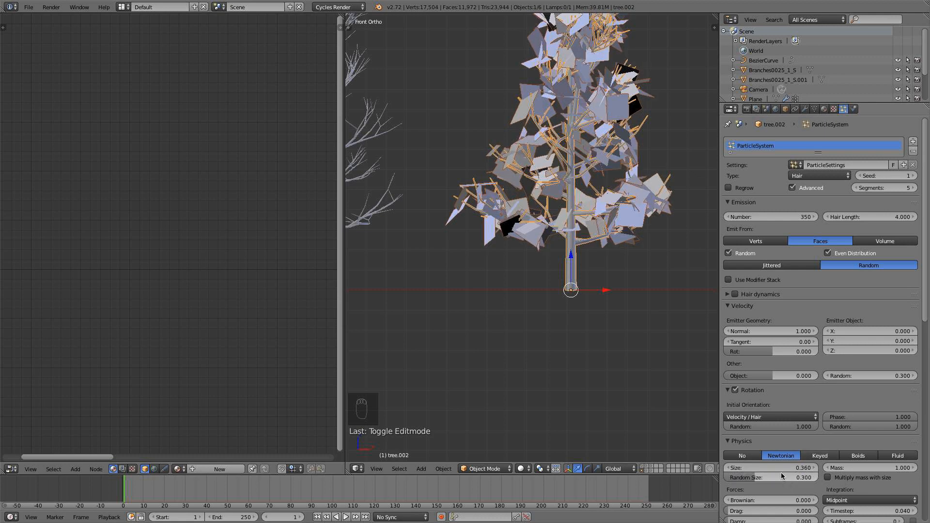
{"action": "left_click", "coordinate": [782, 468]}
{"action": "type", "text": "0.52"}
{"action": "key", "text": "Return"}
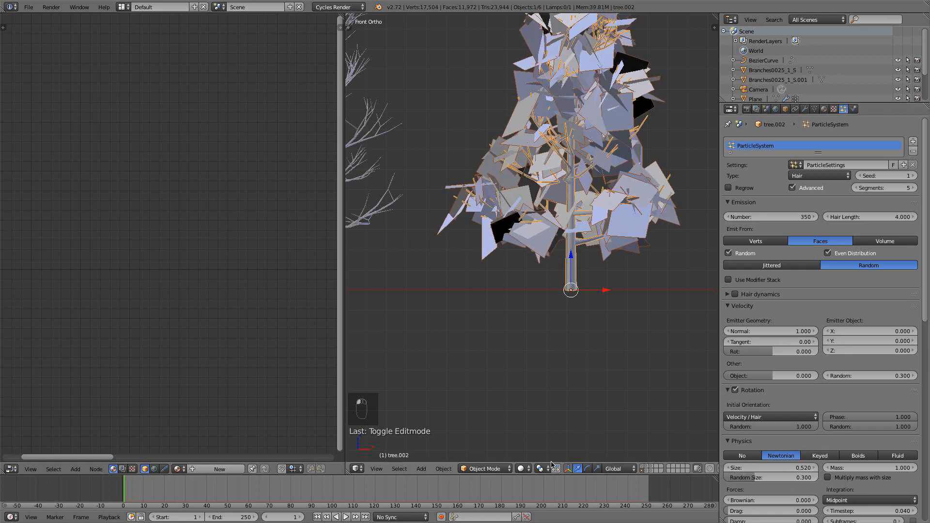
{"action": "left_click", "coordinate": [532, 467]}
{"action": "left_click", "coordinate": [544, 402]}
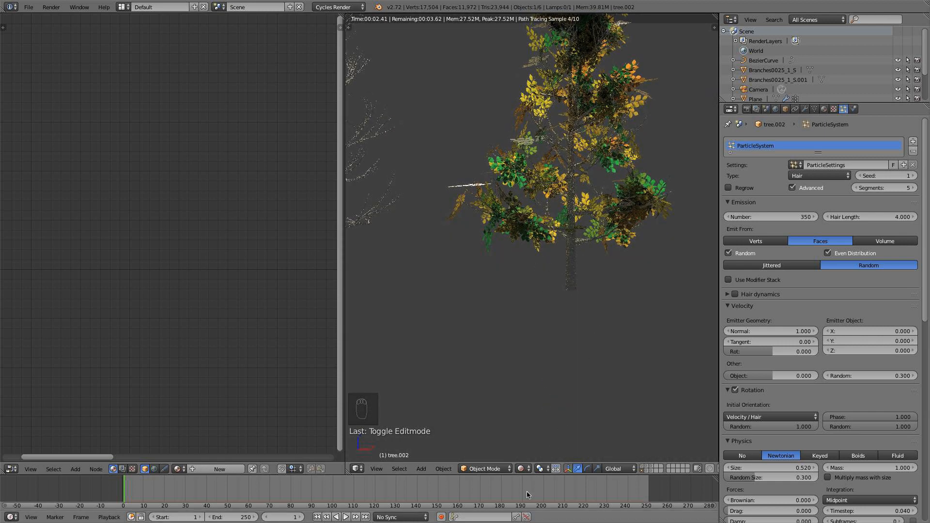
{"action": "left_click", "coordinate": [522, 469]}
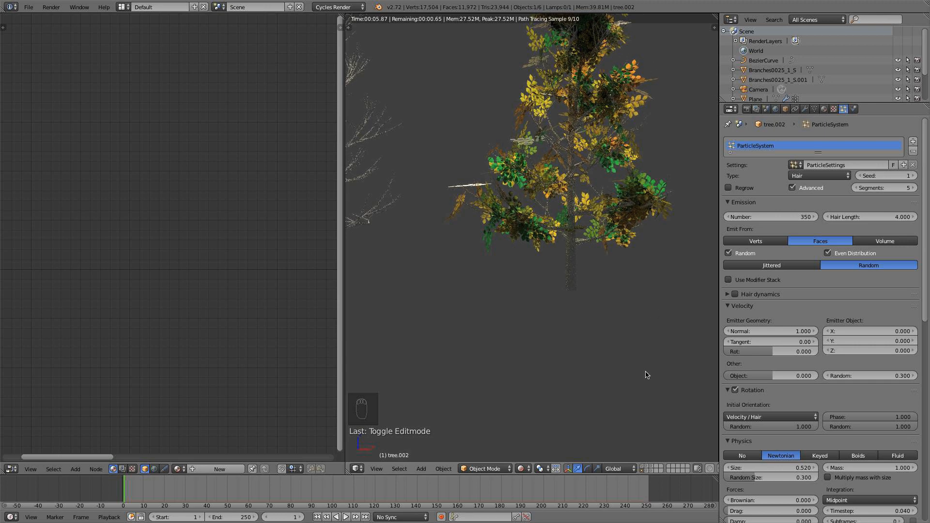
{"action": "left_click", "coordinate": [521, 468]}
{"action": "left_click", "coordinate": [528, 437]}
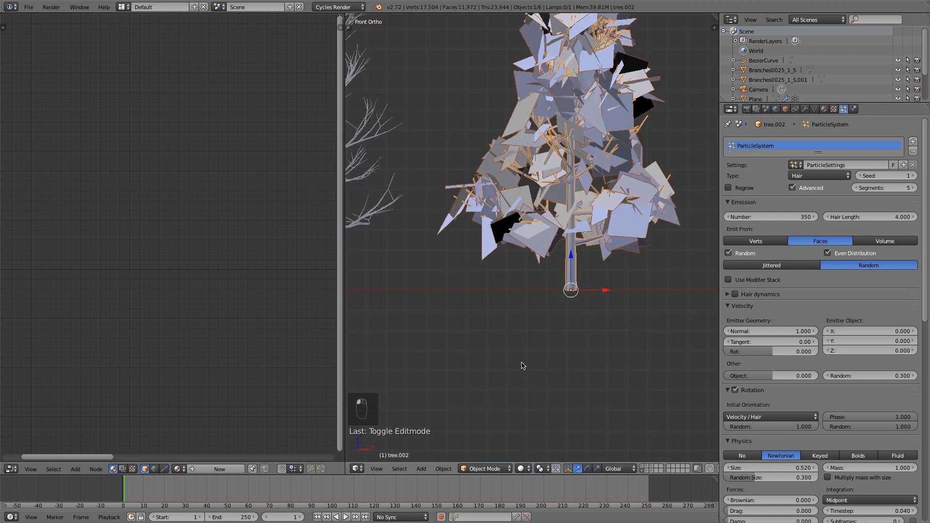
Select the middle tree and switch it from Weight Paint to Object Mode.
{"action": "scroll", "coordinate": [521, 359], "scroll_direction": "down", "scroll_amount": 5}
{"action": "middle_click_drag", "start_coordinate": [523, 259], "coordinate": [596, 259], "text": "shift"}
{"action": "right_click", "coordinate": [519, 220]}
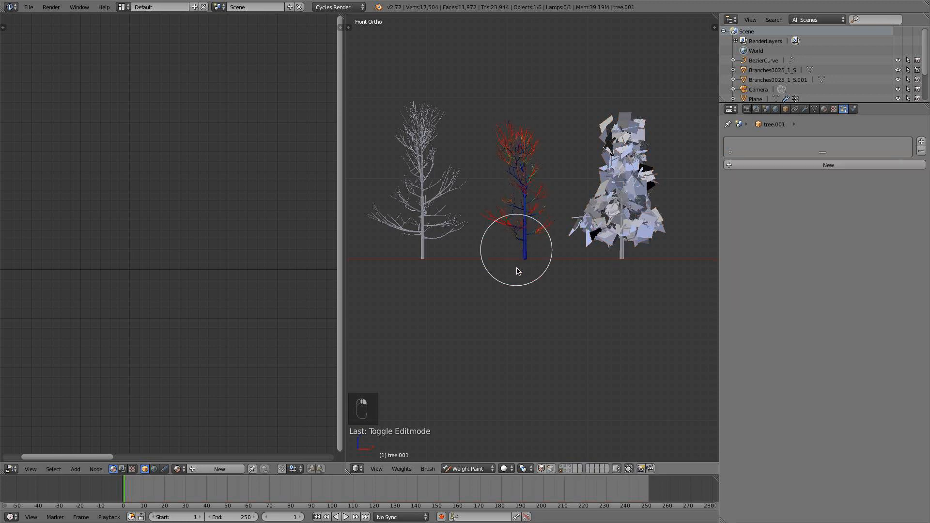
{"action": "left_click", "coordinate": [458, 469]}
{"action": "left_click", "coordinate": [459, 458]}
{"action": "scroll", "coordinate": [528, 267], "scroll_direction": "up", "scroll_amount": 1}
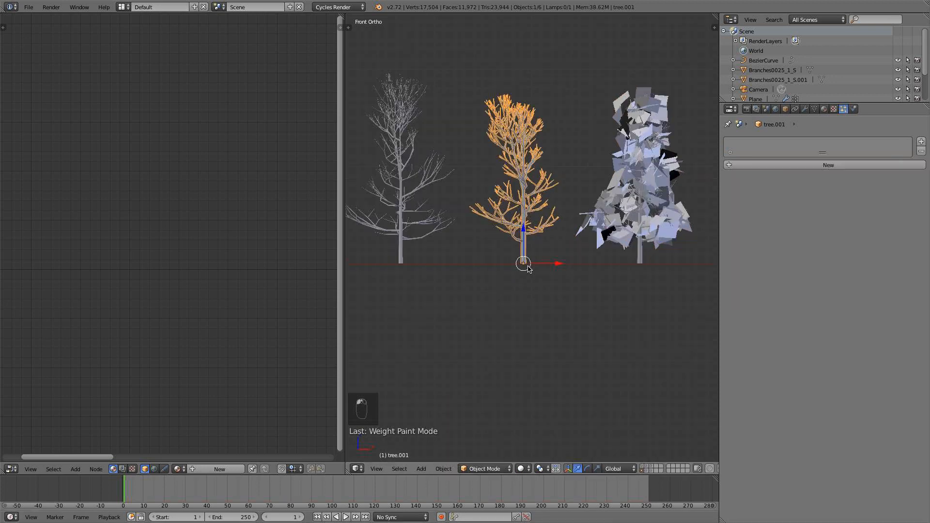
{"action": "scroll", "coordinate": [528, 268], "scroll_direction": "up", "scroll_amount": 1}
Add a particle system to the middle tree and assign it the existing ParticleSettings.
{"action": "left_click", "coordinate": [827, 165]}
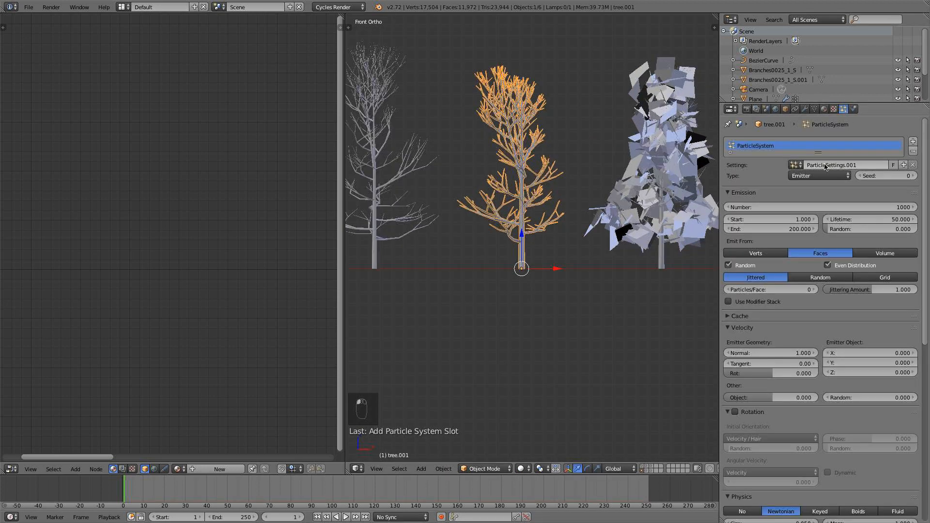
{"action": "left_click", "coordinate": [795, 165]}
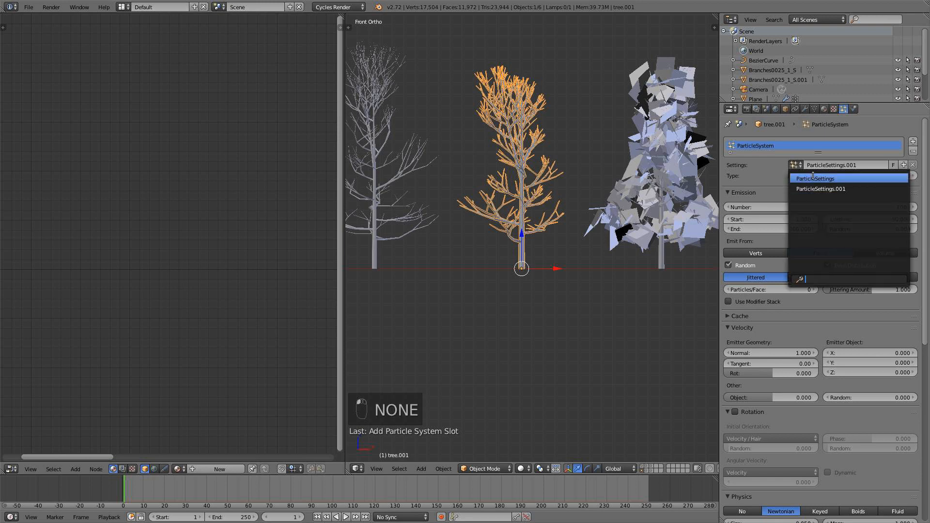
{"action": "left_click", "coordinate": [813, 179]}
Set the vertex group Group as the density of the middle tree's particle system.
{"action": "scroll", "coordinate": [904, 394], "scroll_direction": "down", "scroll_amount": 10}
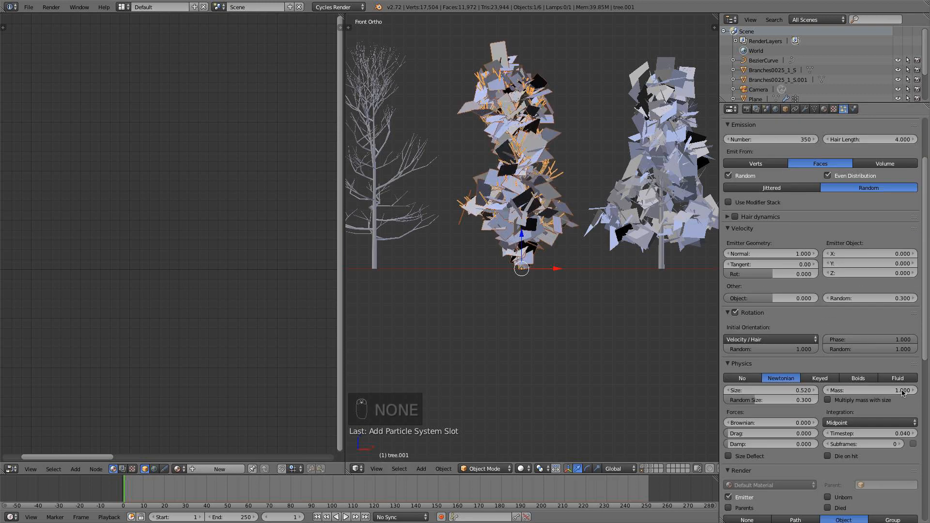
{"action": "scroll", "coordinate": [904, 394], "scroll_direction": "down", "scroll_amount": 5}
{"action": "left_click", "coordinate": [849, 425]}
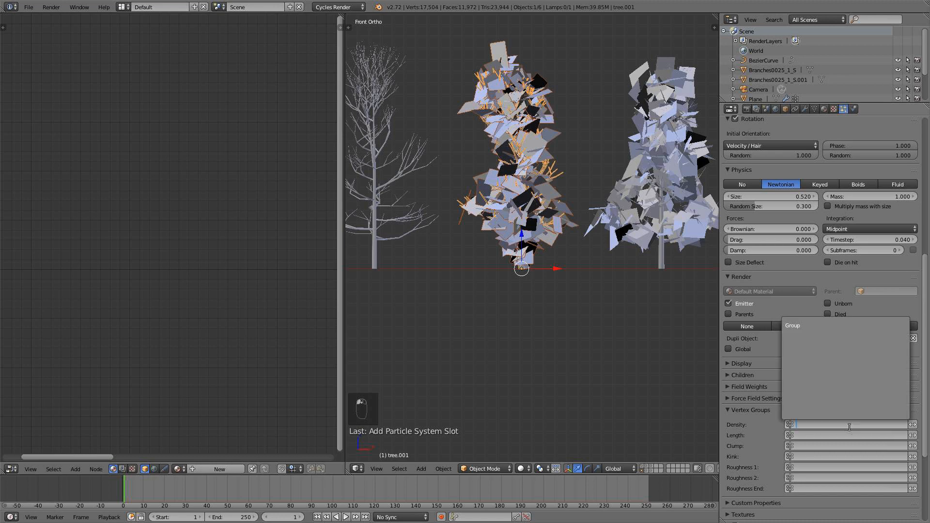
{"action": "left_click", "coordinate": [813, 328]}
{"action": "scroll", "coordinate": [536, 286], "scroll_direction": "up", "scroll_amount": 5}
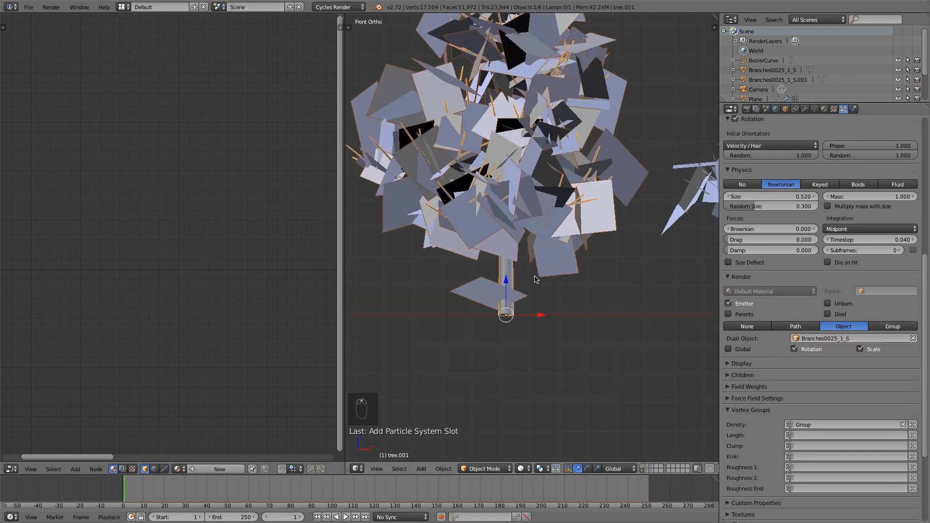
{"action": "key", "text": "Tab"}
{"action": "key", "text": "l"}
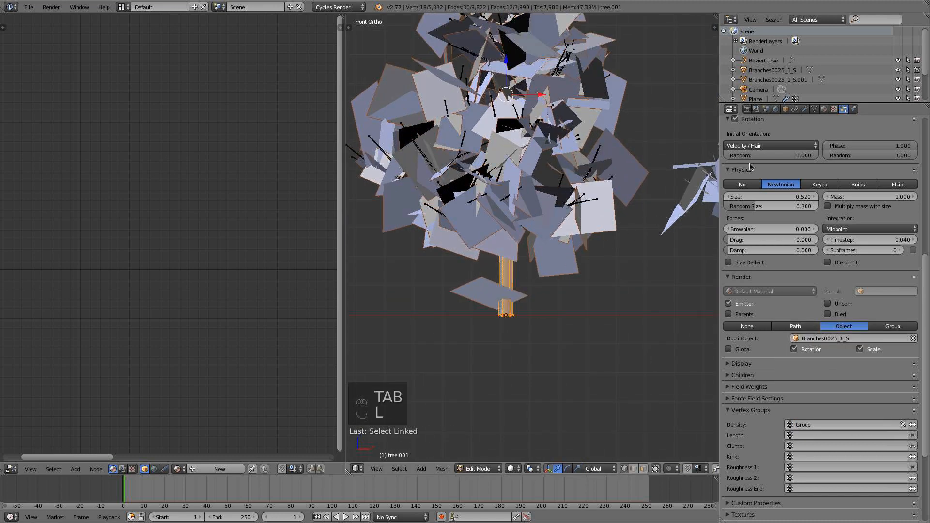
{"action": "key", "text": "a"}
{"action": "key", "text": "Tab"}
Set the seed of the middle tree's particle system to 1.
{"action": "scroll", "coordinate": [832, 355], "scroll_direction": "up", "scroll_amount": 10}
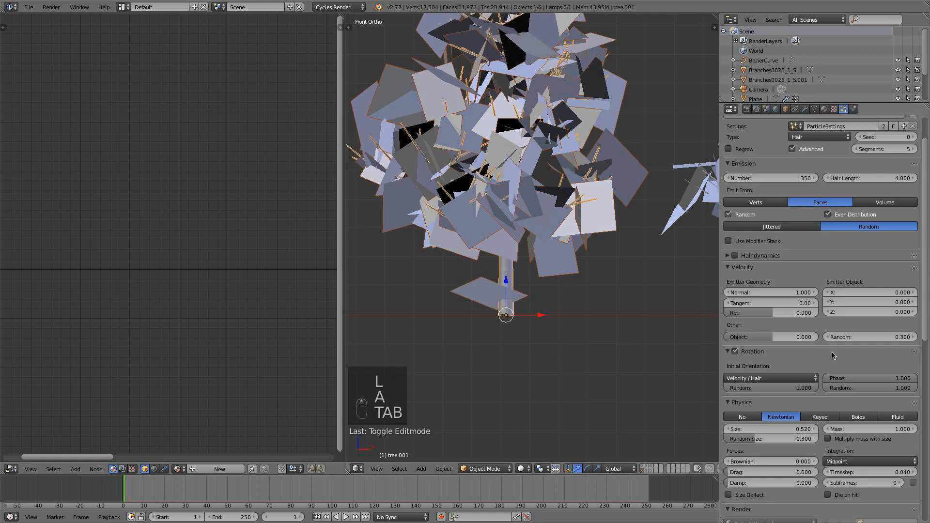
{"action": "scroll", "coordinate": [833, 355], "scroll_direction": "up", "scroll_amount": 2}
{"action": "left_click", "coordinate": [914, 175]}
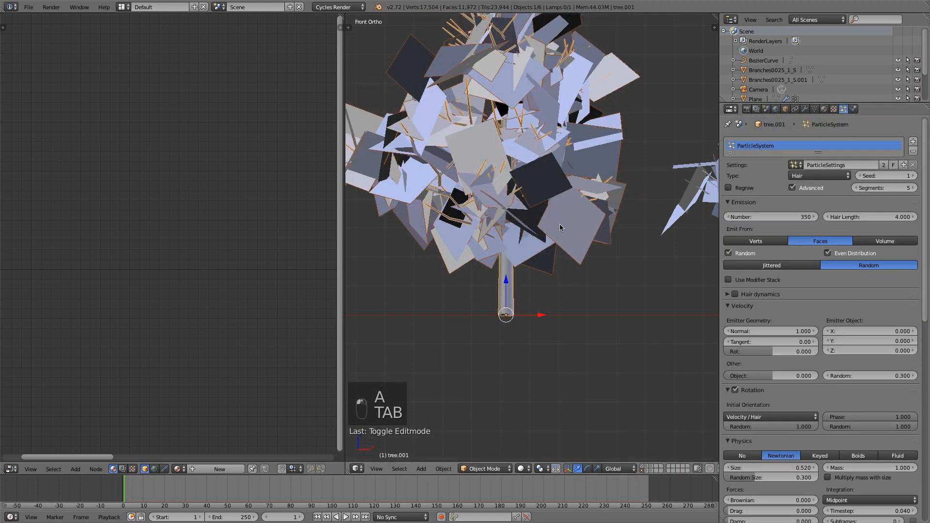
Deselect everything, examine the trees in Rendered shading, and return to Solid shading in front view.
{"action": "scroll", "coordinate": [560, 228], "scroll_direction": "down", "scroll_amount": 7}
{"action": "key", "text": "a"}
{"action": "left_click", "coordinate": [529, 466]}
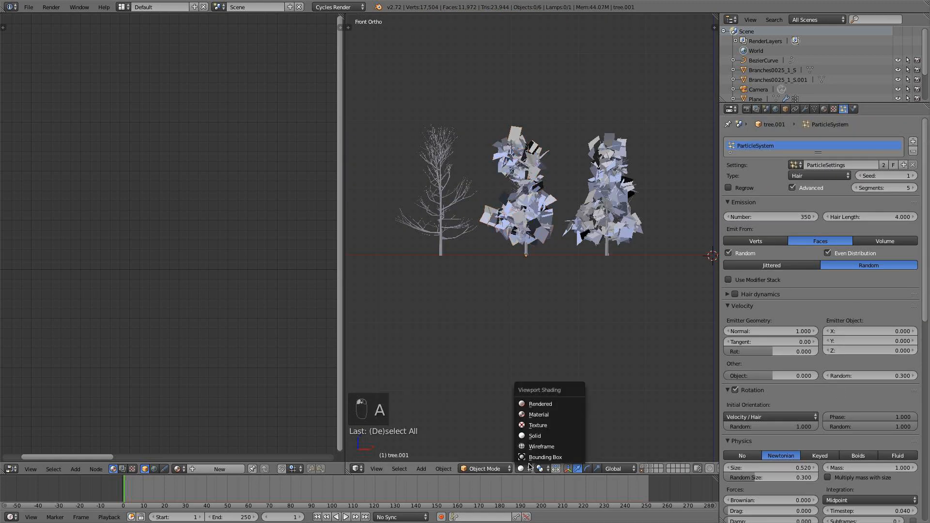
{"action": "left_click", "coordinate": [542, 404]}
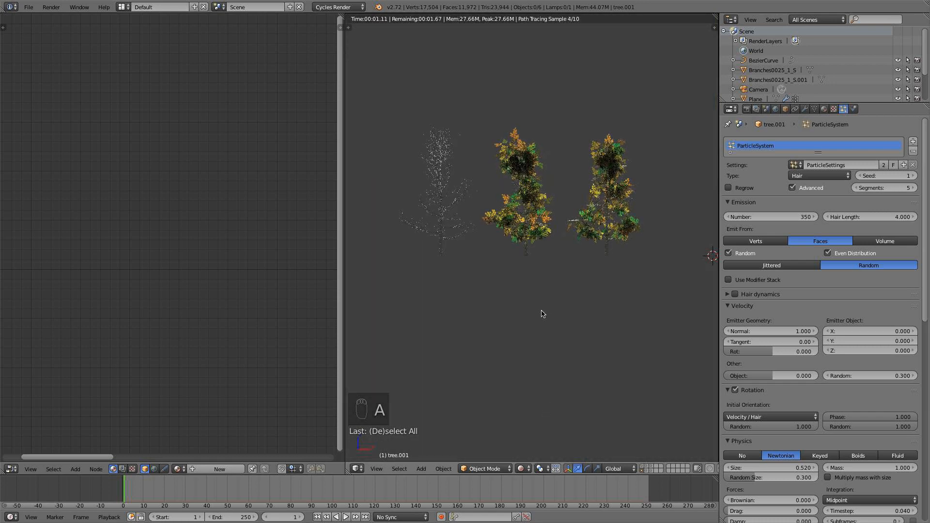
{"action": "scroll", "coordinate": [543, 314], "scroll_direction": "up", "scroll_amount": 3}
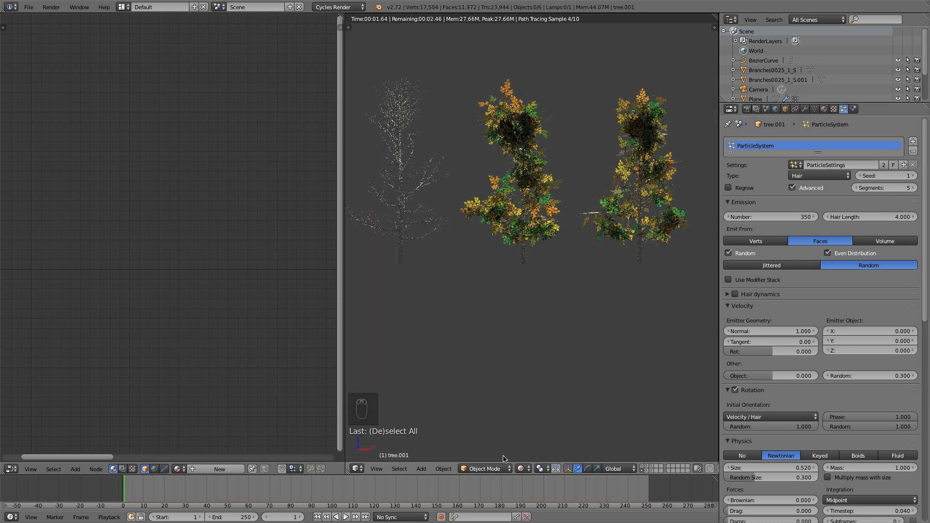
{"action": "left_click", "coordinate": [521, 469]}
{"action": "left_click", "coordinate": [543, 417]}
{"action": "key", "text": "KP_1"}
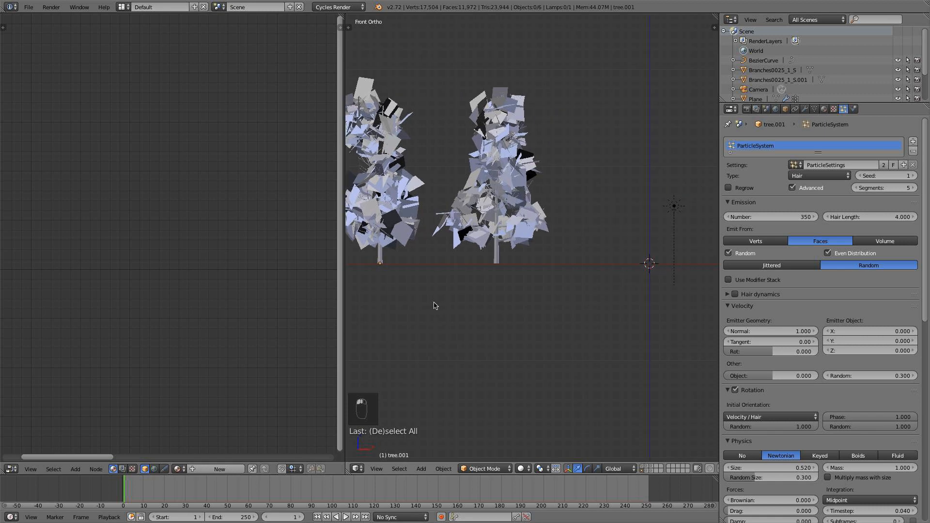
In the Branches0025_1_S color ramp, move the red stop to 0.176, tint it orange-red, and add another stop at 0.038.
{"action": "middle_click_drag", "start_coordinate": [657, 264], "coordinate": [617, 292]}
{"action": "right_click", "coordinate": [606, 251]}
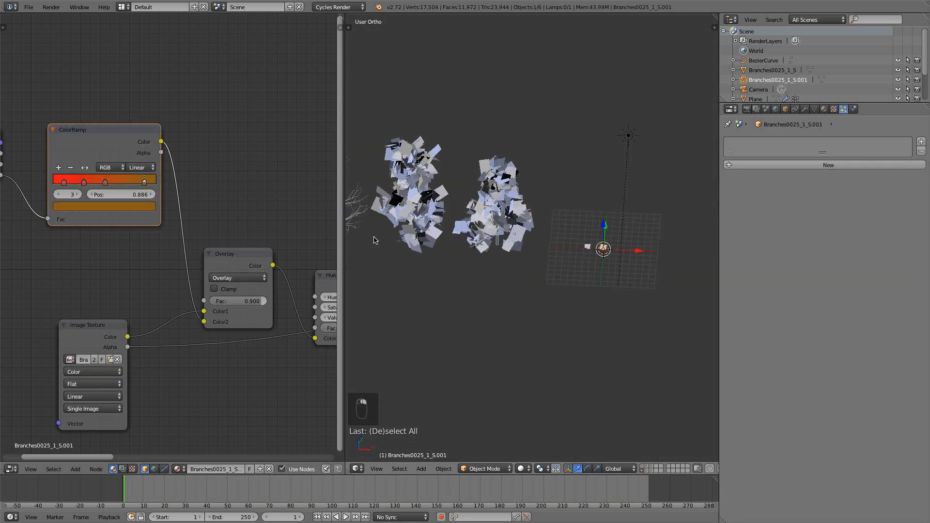
{"action": "right_click", "coordinate": [587, 248]}
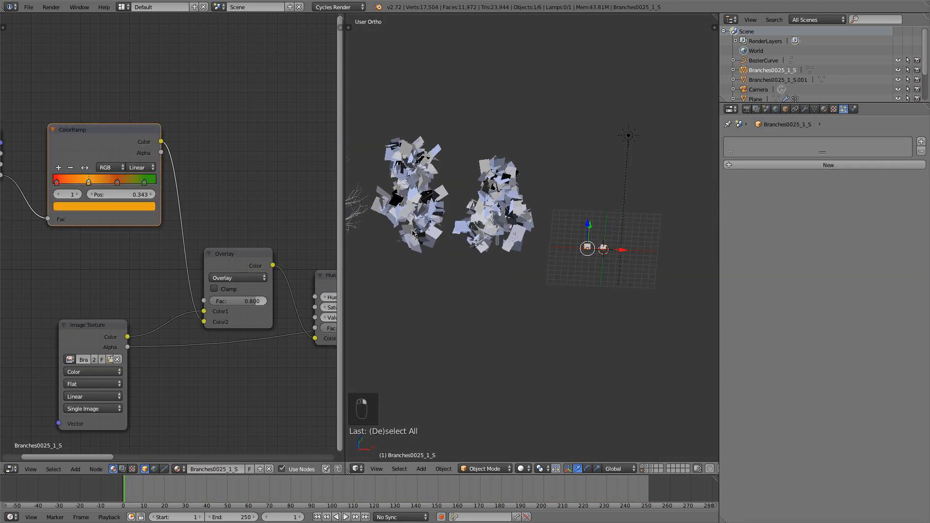
{"action": "left_click_drag", "start_coordinate": [58, 183], "coordinate": [71, 184]}
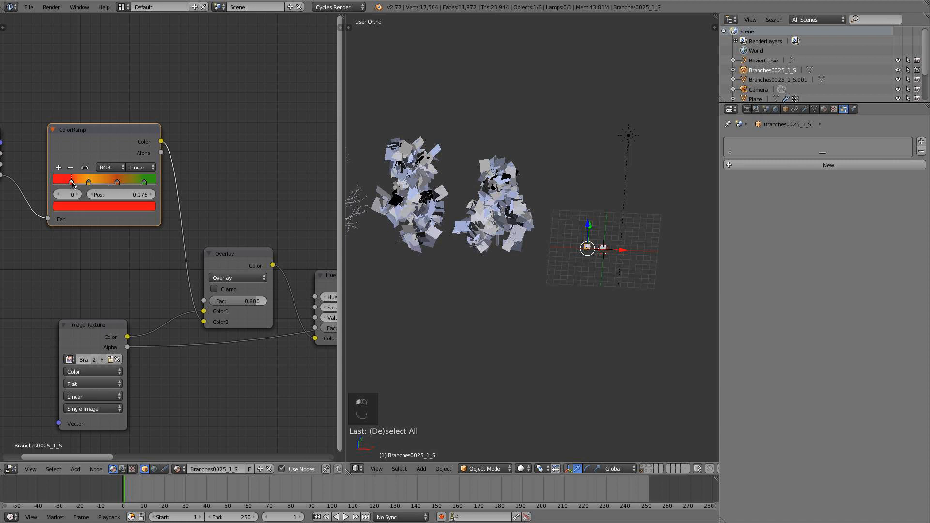
{"action": "left_click", "coordinate": [78, 207]}
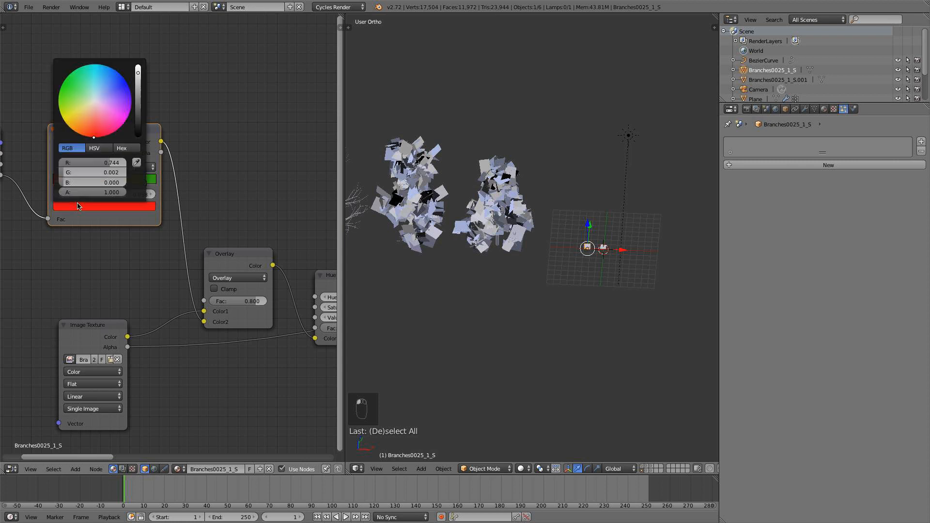
{"action": "left_click_drag", "start_coordinate": [91, 138], "coordinate": [88, 136]}
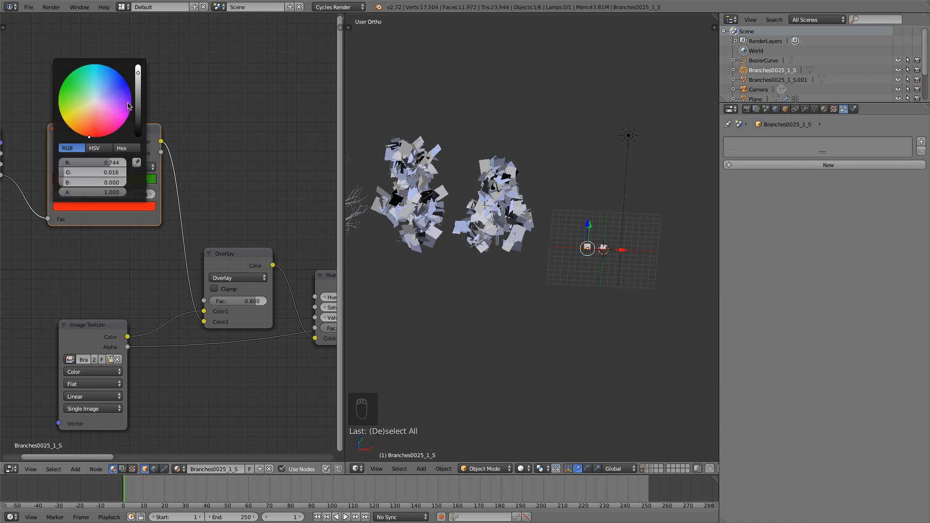
Set the Overlay node's factor to 0.85 and preview the trees in Rendered shading.
{"action": "left_click", "coordinate": [251, 300]}
{"action": "type", "text": "0.8"}
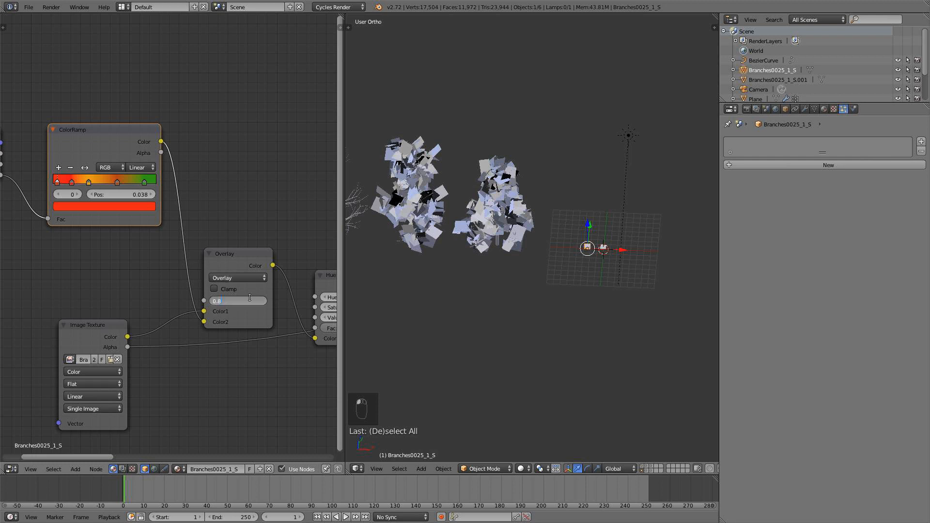
{"action": "key", "text": "Return"}
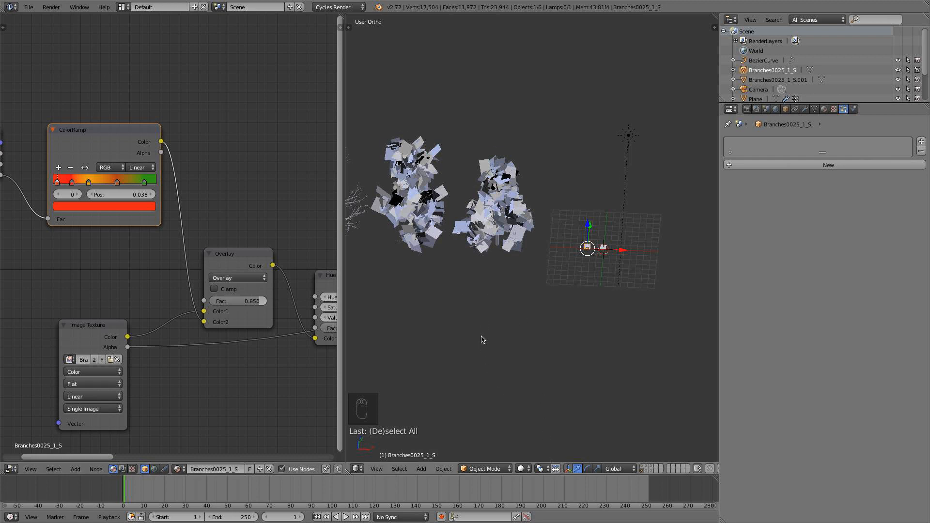
{"action": "left_click", "coordinate": [521, 469]}
{"action": "left_click", "coordinate": [539, 402]}
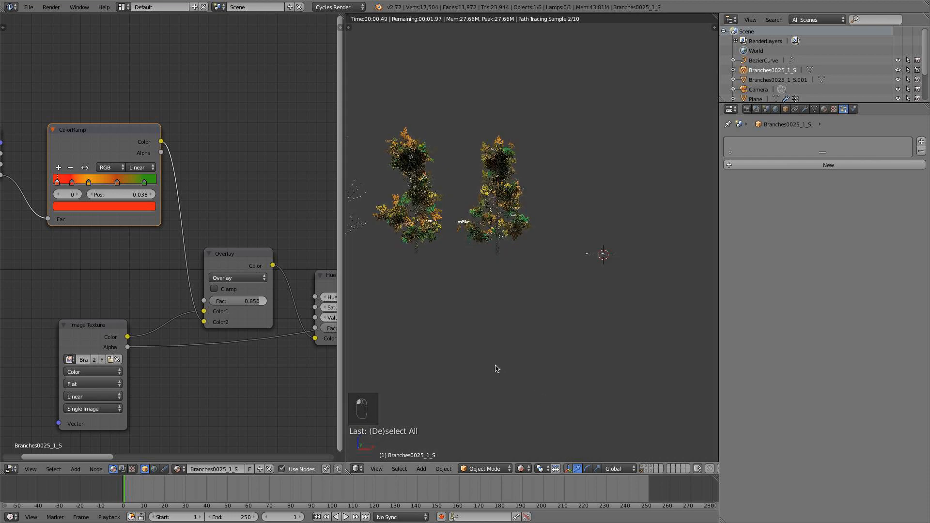
{"action": "scroll", "coordinate": [569, 318], "scroll_direction": "up", "scroll_amount": 4}
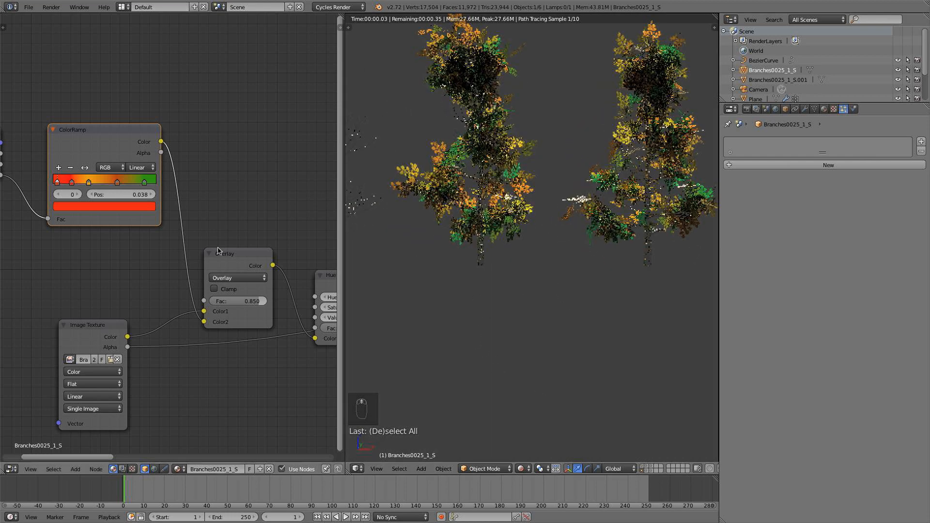
Move the dark orange color ramp stop to 0.692 and raise the Overlay factor to 1.000.
{"action": "scroll", "coordinate": [170, 228], "scroll_direction": "down", "scroll_amount": 1}
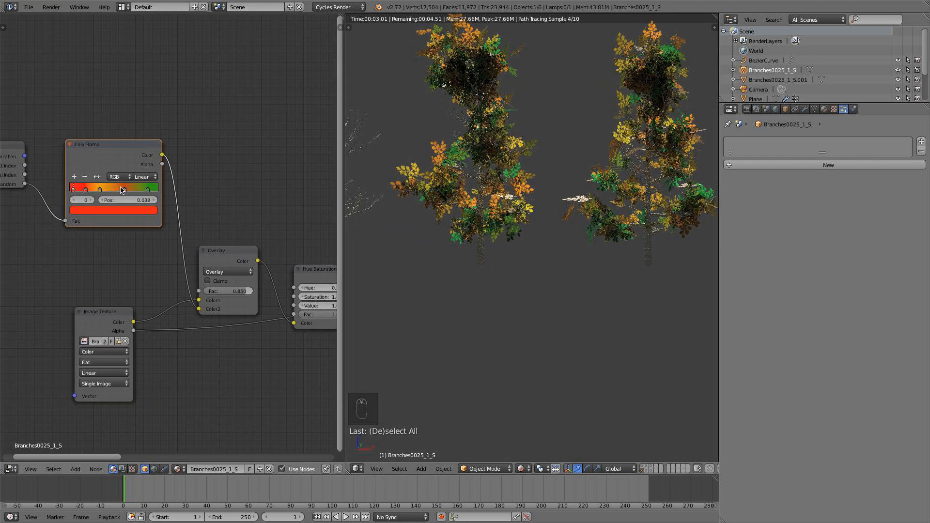
{"action": "left_click_drag", "start_coordinate": [130, 192], "coordinate": [131, 191]}
{"action": "left_click_drag", "start_coordinate": [213, 293], "coordinate": [224, 292]}
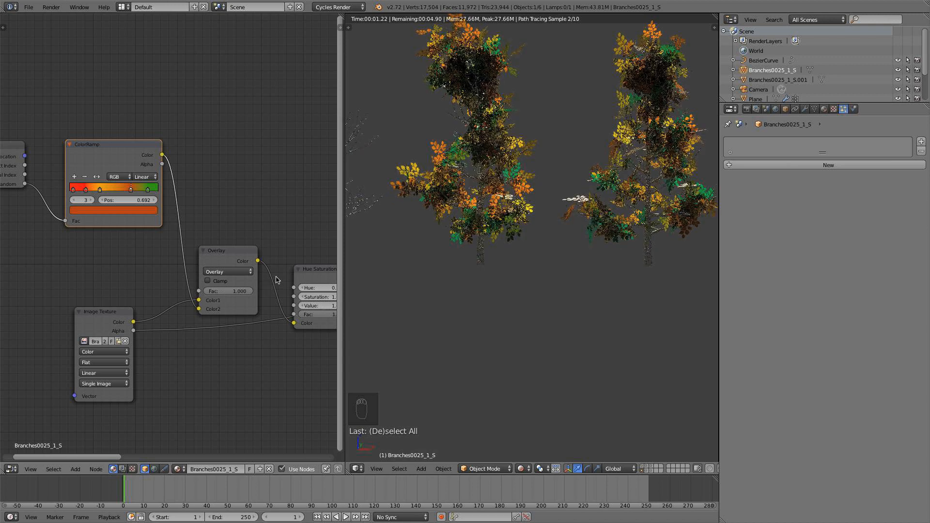
{"action": "scroll", "coordinate": [479, 178], "scroll_direction": "down", "scroll_amount": 2}
{"action": "middle_click_drag", "start_coordinate": [531, 179], "coordinate": [564, 185]}
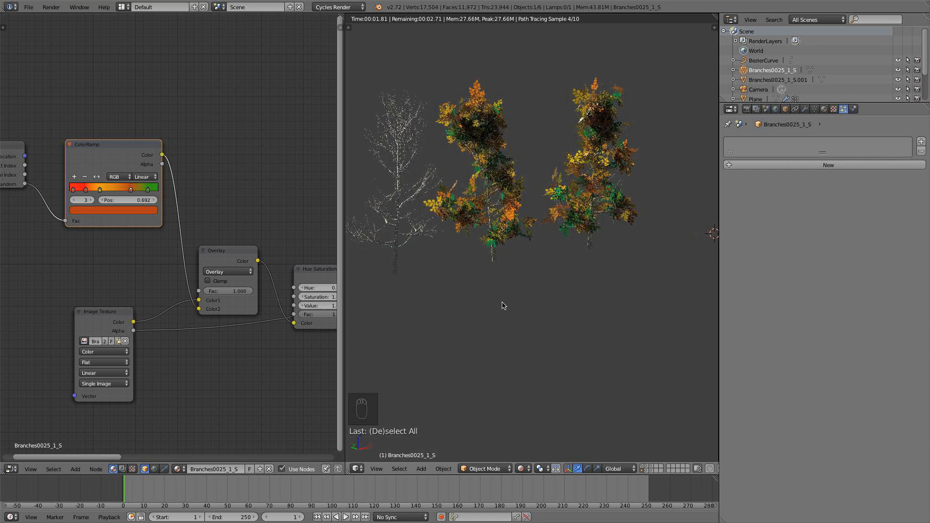
Try driving the Overlay node's factor with the Object Info node's Random output.
{"action": "middle_click_drag", "start_coordinate": [219, 193], "coordinate": [256, 175]}
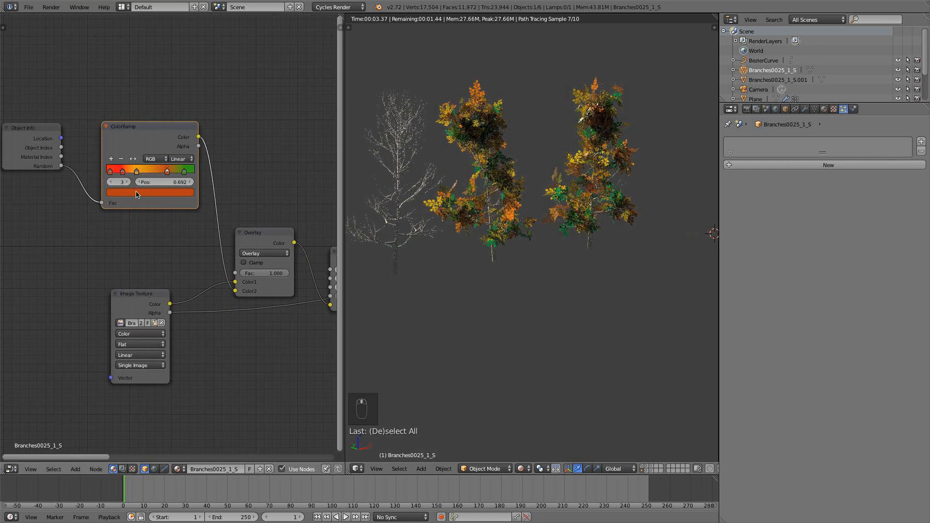
{"action": "left_click_drag", "start_coordinate": [61, 167], "coordinate": [236, 274]}
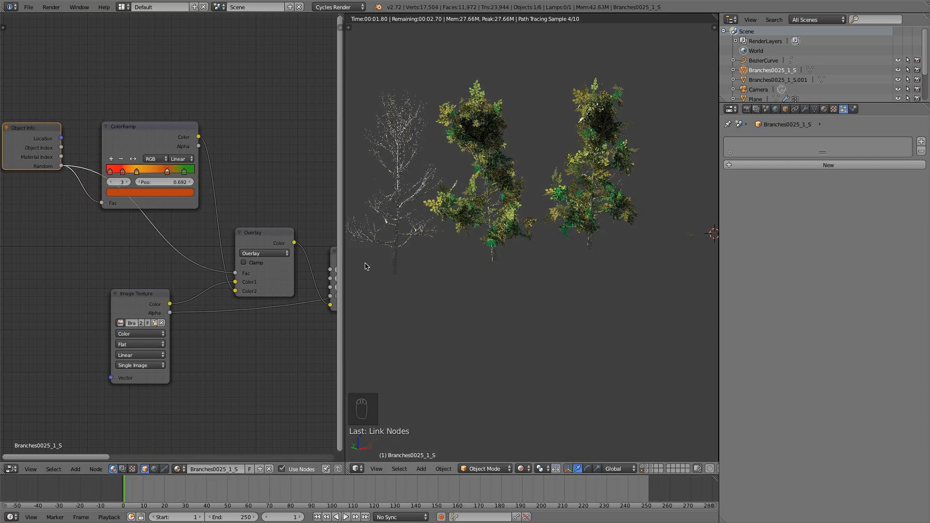
{"action": "left_click_drag", "start_coordinate": [235, 274], "coordinate": [196, 262]}
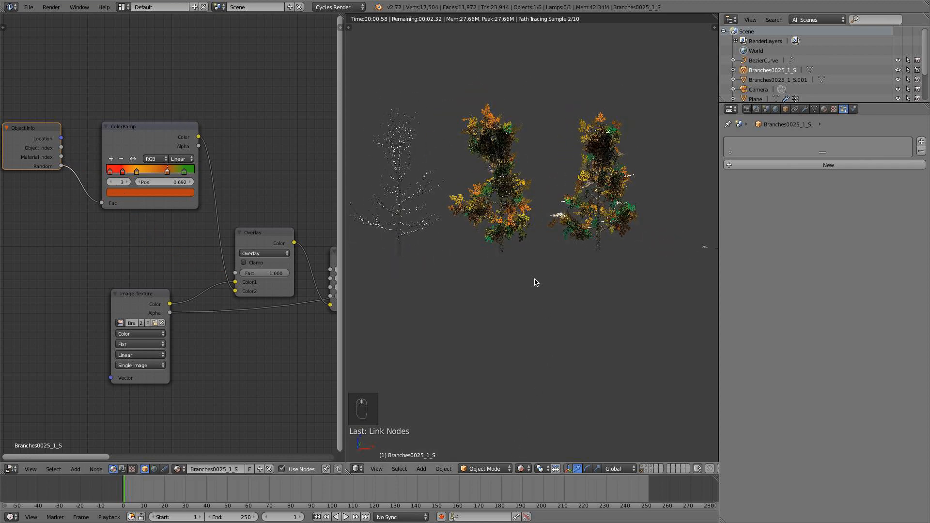
Move the dark orange color ramp stop closer to the yellow one and recolor the green stop to a darker olive green.
{"action": "scroll", "coordinate": [537, 233], "scroll_direction": "up", "scroll_amount": 4}
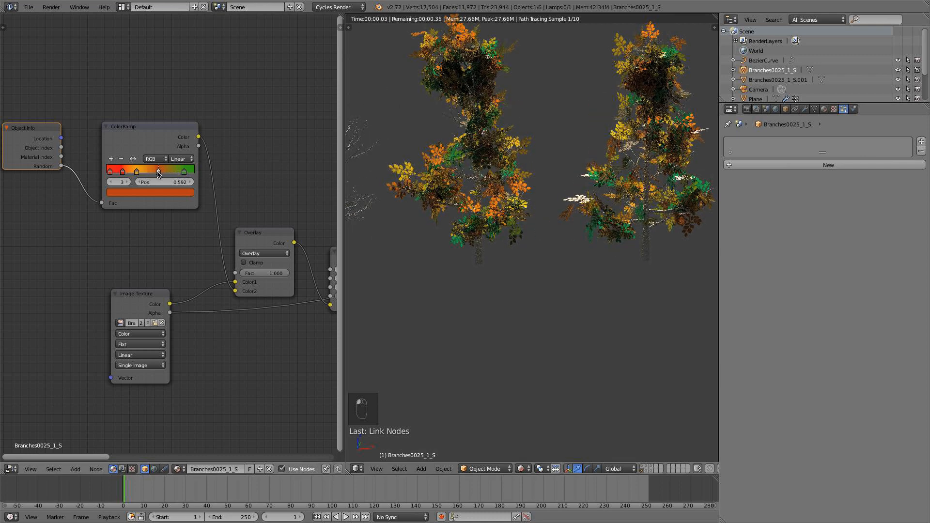
{"action": "left_click", "coordinate": [184, 172]}
{"action": "left_click", "coordinate": [183, 192]}
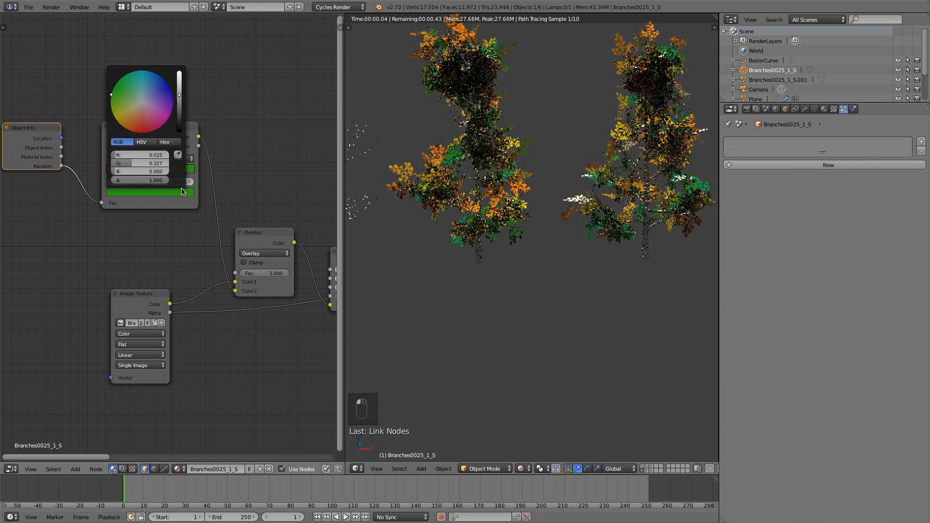
{"action": "left_click", "coordinate": [111, 104]}
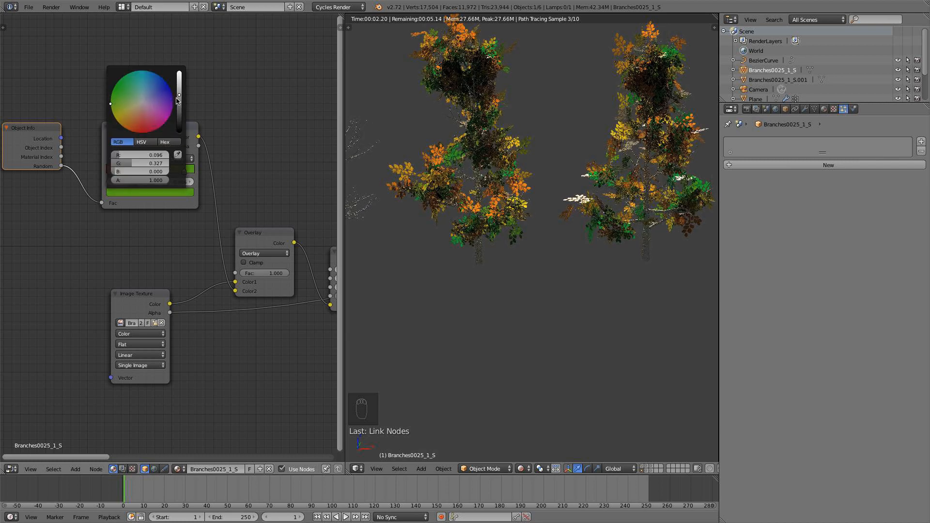
{"action": "left_click", "coordinate": [178, 99]}
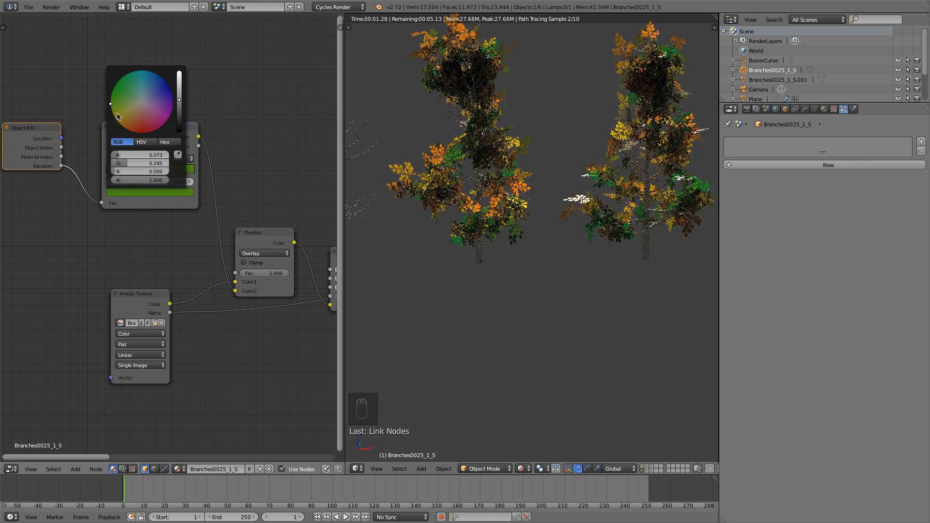
{"action": "scroll", "coordinate": [403, 202], "scroll_direction": "down", "scroll_amount": 5}
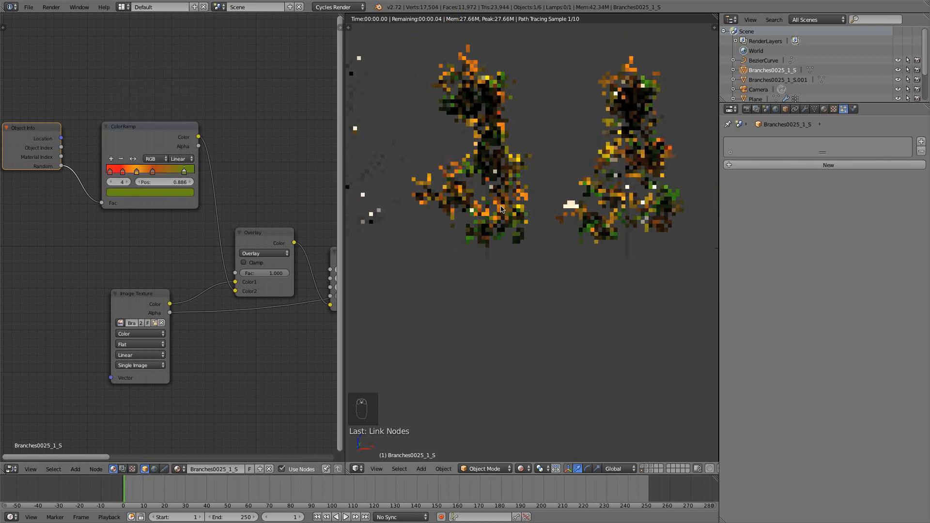
Return the viewport to Solid shading, select the bare tree, and switch it from Weight Paint to Object Mode.
{"action": "left_click", "coordinate": [528, 469]}
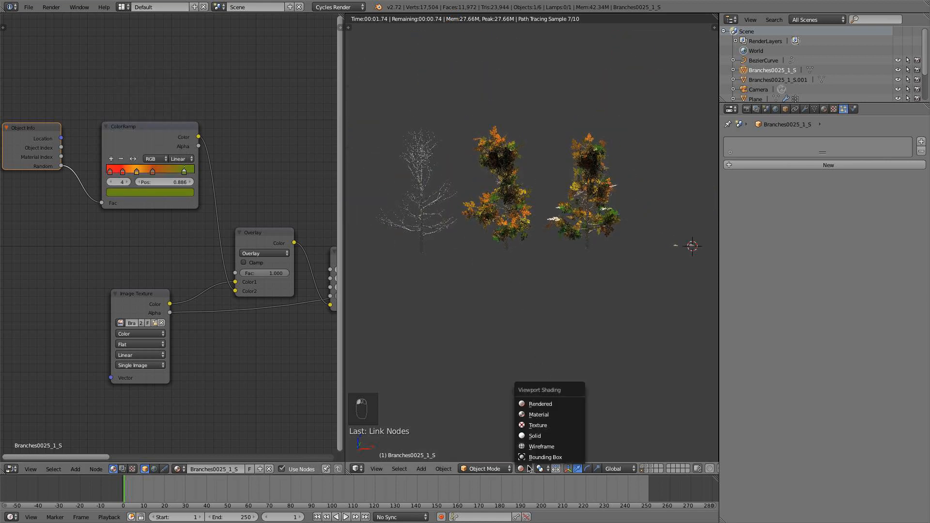
{"action": "left_click", "coordinate": [531, 436]}
{"action": "middle_click_drag", "start_coordinate": [452, 244], "coordinate": [515, 247], "text": "shift"}
{"action": "right_click", "coordinate": [473, 221]}
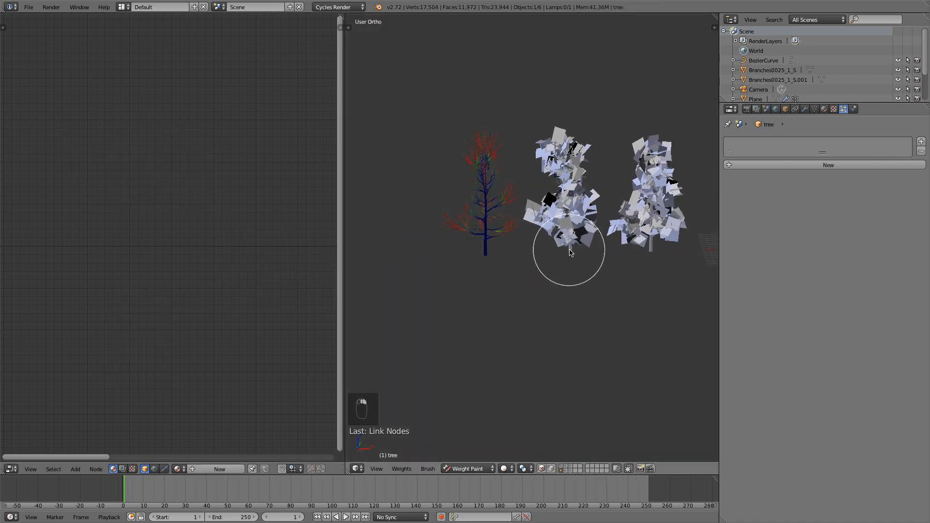
{"action": "left_click", "coordinate": [474, 469]}
{"action": "left_click", "coordinate": [474, 458]}
{"action": "scroll", "coordinate": [586, 307], "scroll_direction": "down", "scroll_amount": 5}
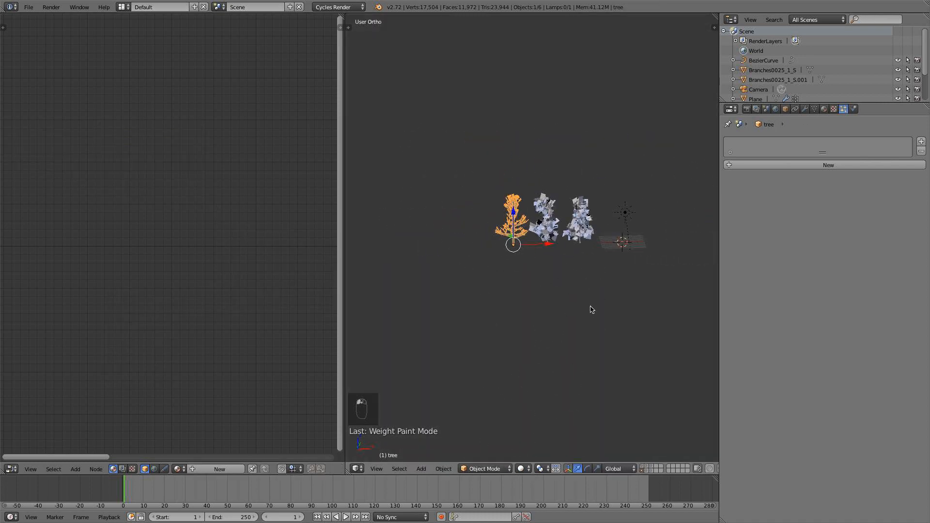
Add a particle system to the bare tree and assign it the existing ParticleSettings.
{"action": "middle_click_drag", "start_coordinate": [589, 306], "coordinate": [550, 305], "text": "shift"}
{"action": "scroll", "coordinate": [578, 289], "scroll_direction": "up", "scroll_amount": 5}
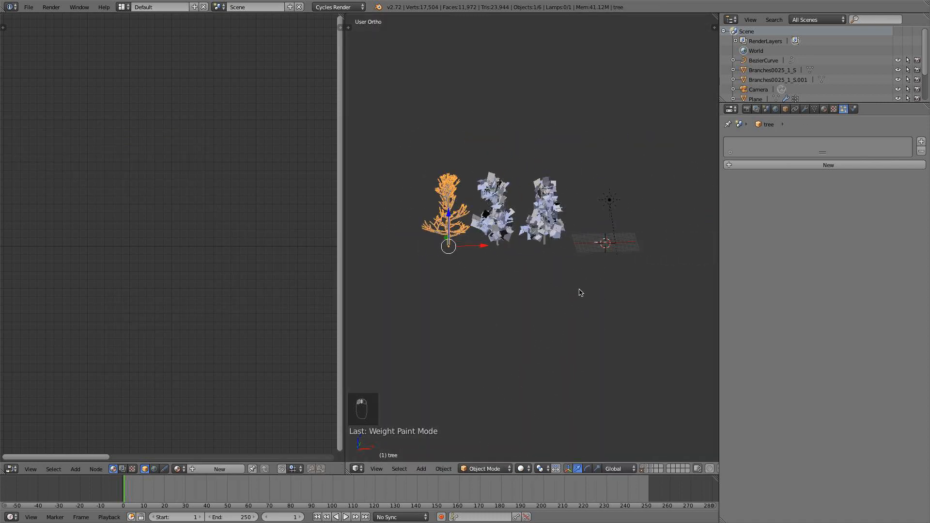
{"action": "left_click", "coordinate": [845, 165]}
{"action": "left_click", "coordinate": [795, 165]}
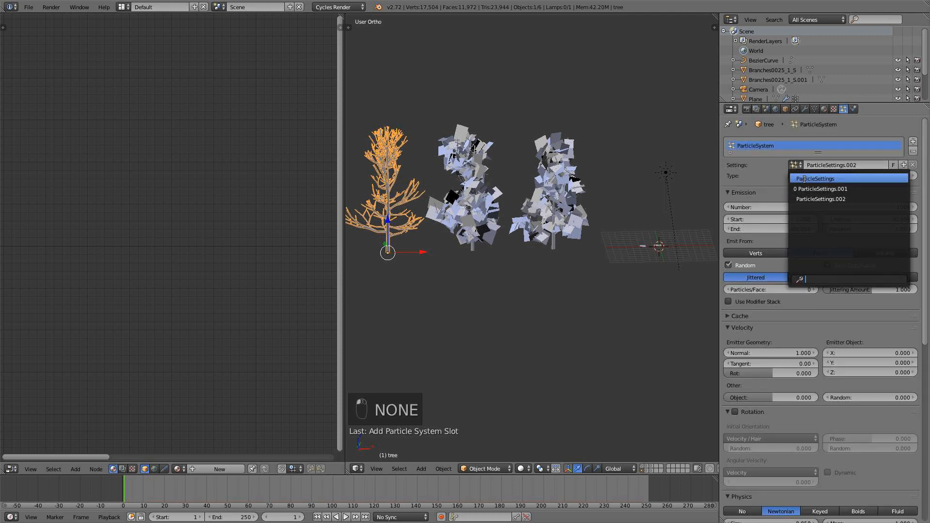
{"action": "left_click", "coordinate": [804, 178]}
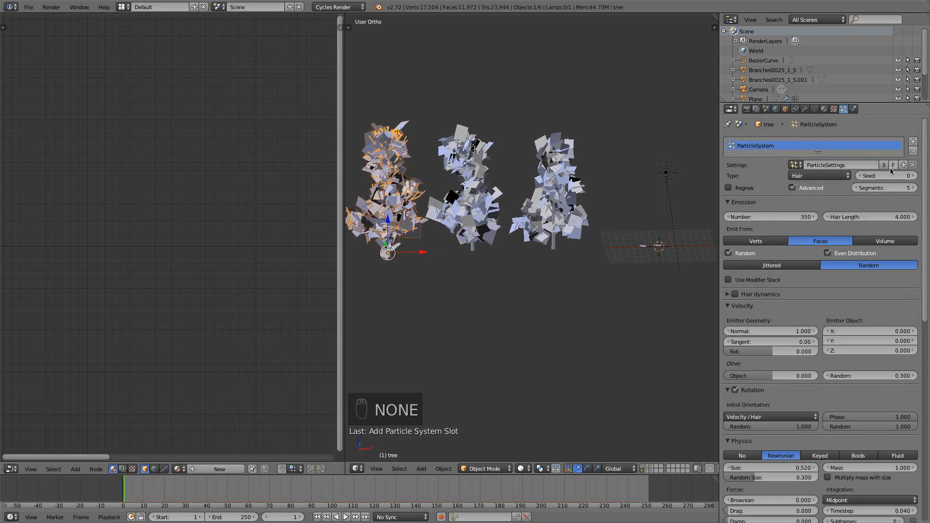
Set the density vertex group of the tree's particle system to Group.
{"action": "scroll", "coordinate": [848, 267], "scroll_direction": "down", "scroll_amount": 8}
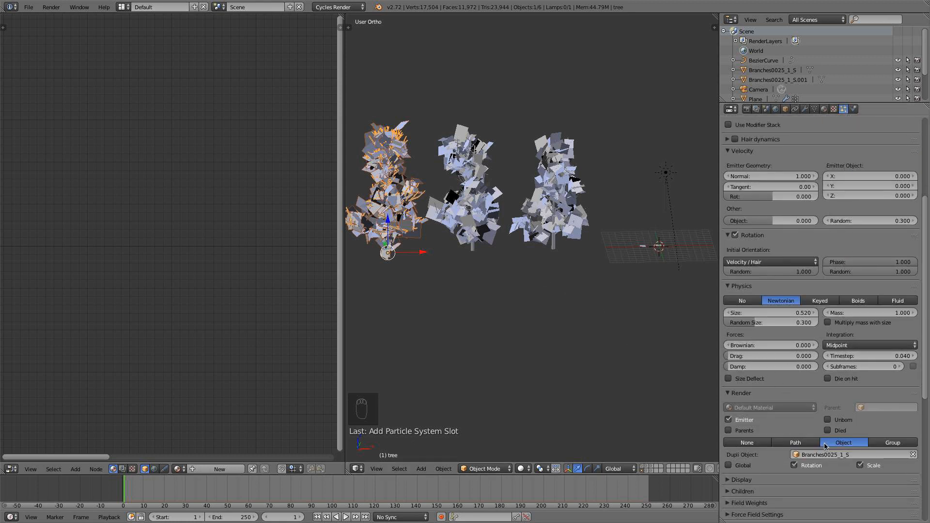
{"action": "left_click", "coordinate": [853, 455]}
{"action": "left_click", "coordinate": [860, 375]}
{"action": "scroll", "coordinate": [863, 405], "scroll_direction": "down", "scroll_amount": 6}
{"action": "left_click", "coordinate": [856, 425]}
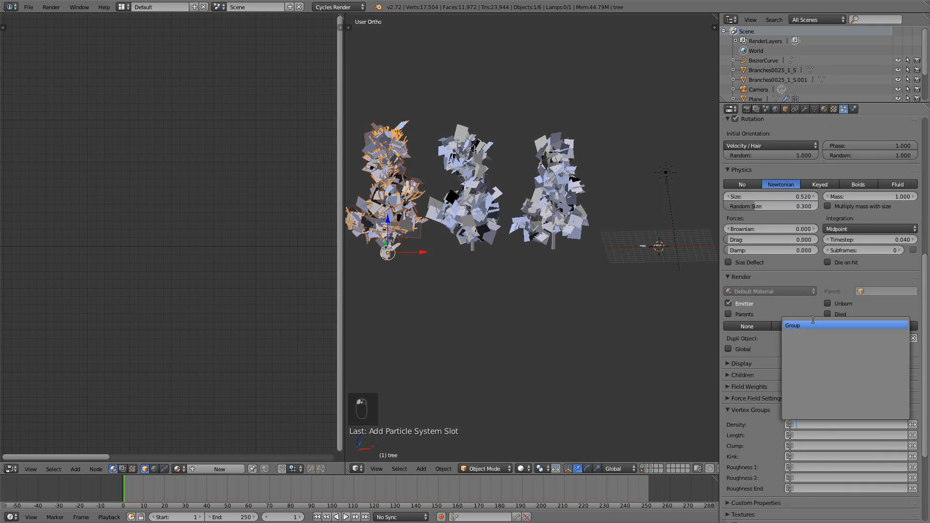
{"action": "left_click", "coordinate": [843, 322]}
{"action": "scroll", "coordinate": [843, 349], "scroll_direction": "up", "scroll_amount": 10}
{"action": "scroll", "coordinate": [669, 271], "scroll_direction": "up", "scroll_amount": 4}
Examine the foliage of all three trees from another side in Rendered shading.
{"action": "middle_click_drag", "start_coordinate": [649, 257], "coordinate": [717, 253]}
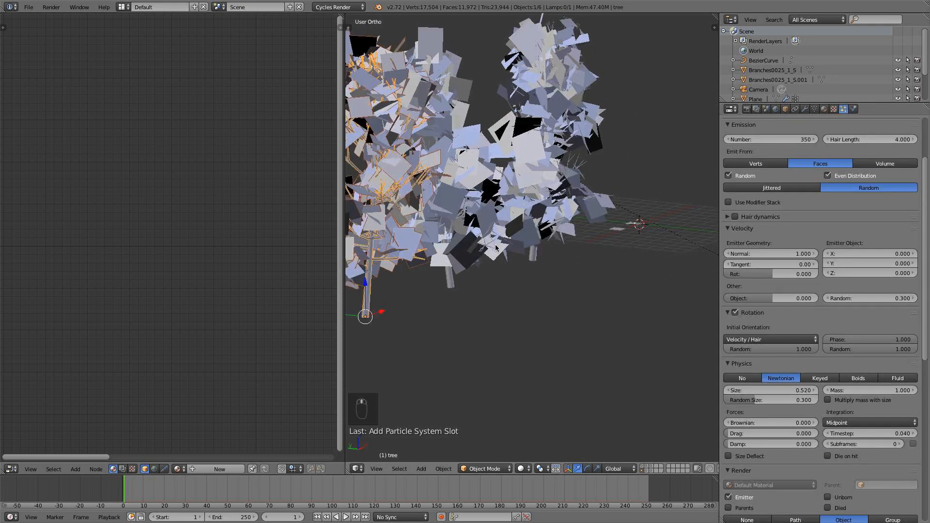
{"action": "scroll", "coordinate": [371, 254], "scroll_direction": "down", "scroll_amount": 1}
{"action": "middle_click_drag", "start_coordinate": [407, 250], "coordinate": [559, 284]}
{"action": "left_click", "coordinate": [529, 471]}
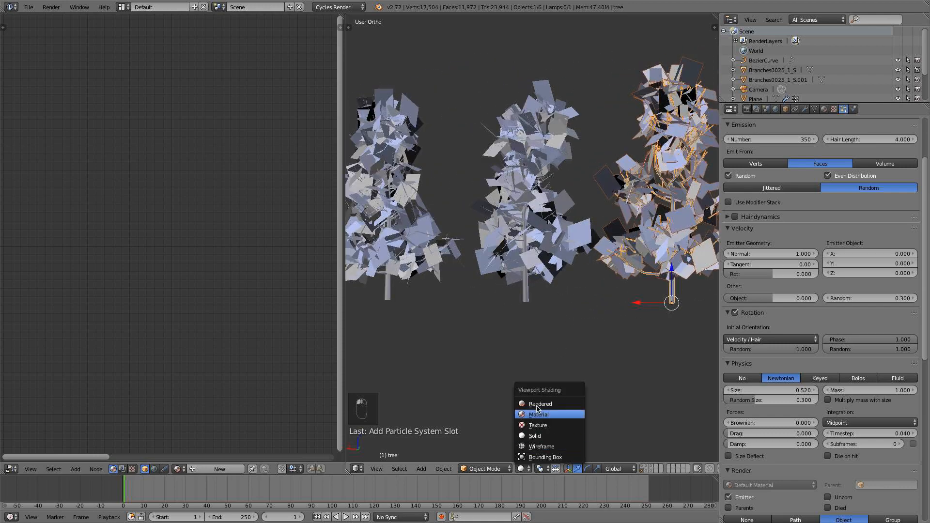
{"action": "left_click", "coordinate": [542, 412]}
{"action": "mouse_move", "coordinate": [588, 322]}
{"action": "middle_mouse_down"}
{"action": "mouse_move", "coordinate": [510, 330]}
{"action": "mouse_move", "coordinate": [591, 256]}
{"action": "mouse_move", "coordinate": [566, 334]}
{"action": "middle_mouse_up"}
Return to Solid shading and select the Branches0025_1_S plane near the grid center.
{"action": "left_click", "coordinate": [524, 468]}
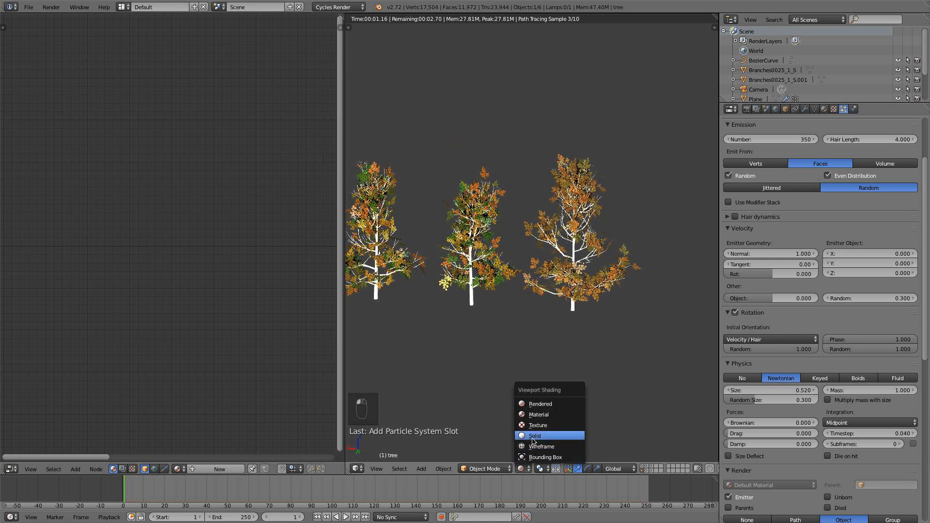
{"action": "left_click", "coordinate": [535, 436]}
{"action": "middle_click_drag", "start_coordinate": [494, 337], "coordinate": [629, 281]}
{"action": "right_click", "coordinate": [458, 270]}
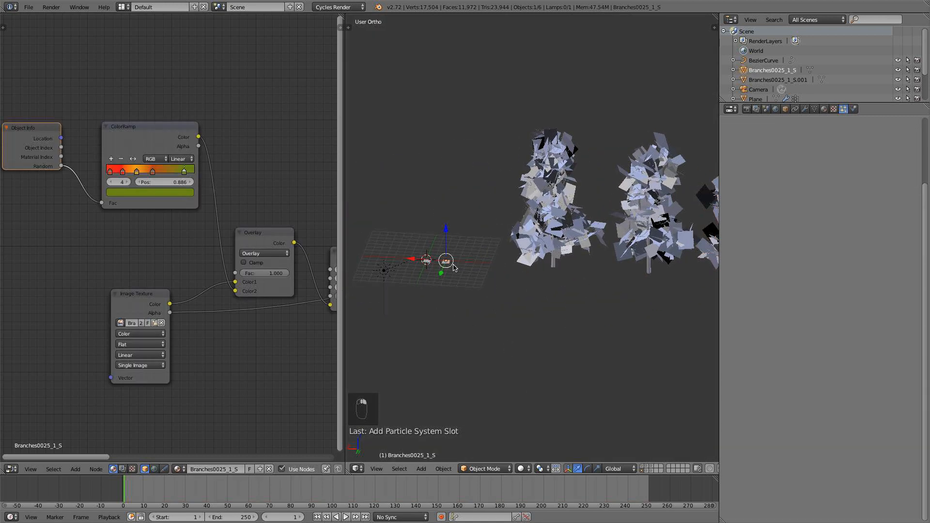
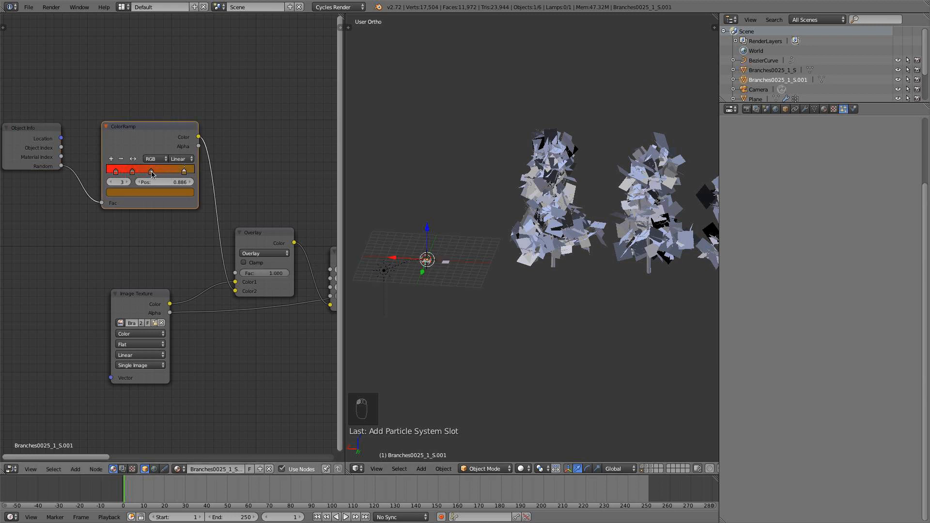
Spread the color stops of the Branches0025_1_S.001 plane's ColorRamp toward its brown end, with stop 1 at position 0.486.
{"action": "left_click_drag", "start_coordinate": [134, 175], "coordinate": [156, 173]}
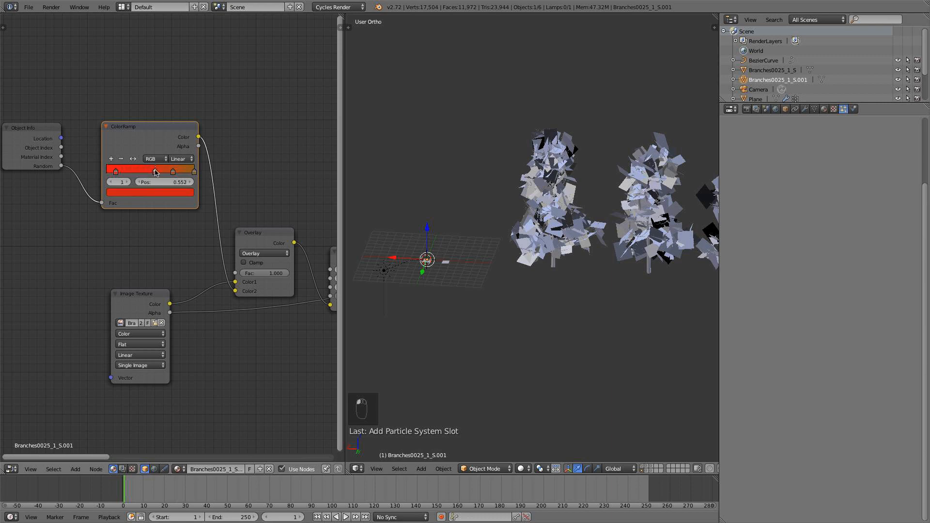
{"action": "scroll", "coordinate": [432, 264], "scroll_direction": "up", "scroll_amount": 4}
{"action": "middle_click_drag", "start_coordinate": [394, 247], "coordinate": [518, 211], "text": "shift"}
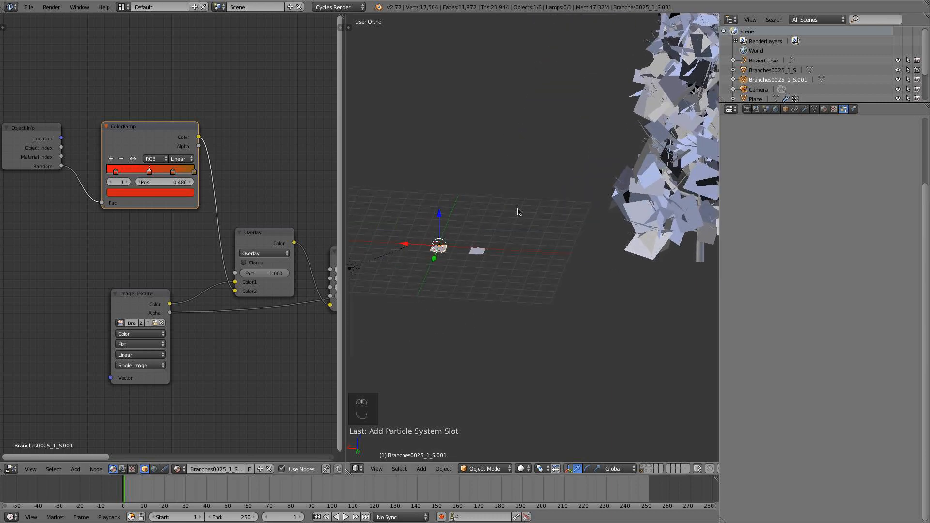
In the Branches0025_1_S plane's ColorRamp, move the dark orange stop to 0.650 and brighten it, and darken the green end stop.
{"action": "right_click", "coordinate": [479, 249]}
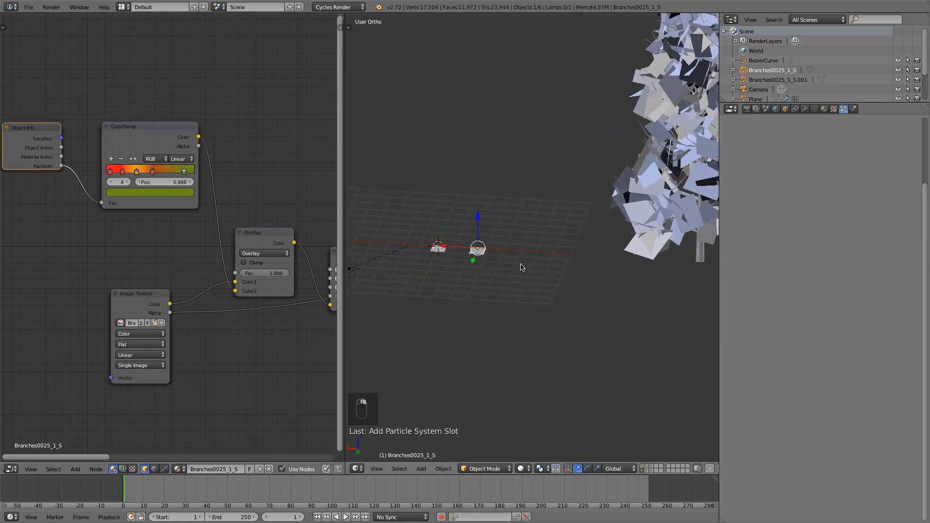
{"action": "scroll", "coordinate": [623, 232], "scroll_direction": "down", "scroll_amount": 3}
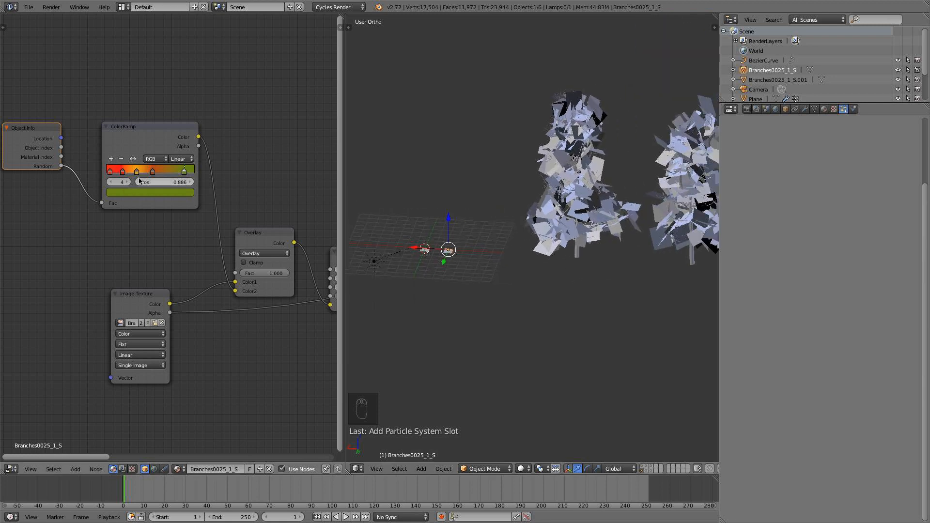
{"action": "mouse_move", "coordinate": [153, 171]}
{"action": "left_mouse_down"}
{"action": "mouse_move", "coordinate": [162, 172]}
{"action": "mouse_move", "coordinate": [145, 172]}
{"action": "left_mouse_up"}
{"action": "left_click", "coordinate": [163, 172]}
{"action": "left_click", "coordinate": [166, 193]}
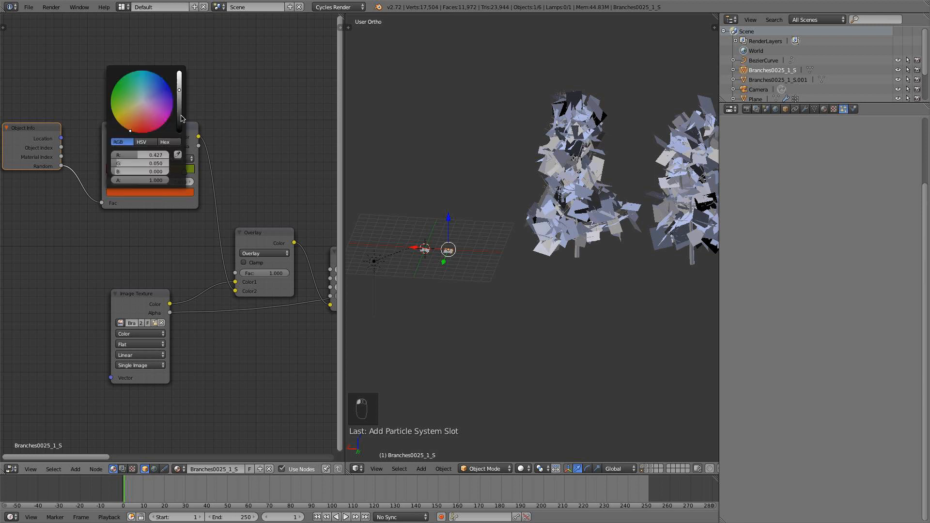
{"action": "left_click_drag", "start_coordinate": [180, 90], "coordinate": [180, 85]}
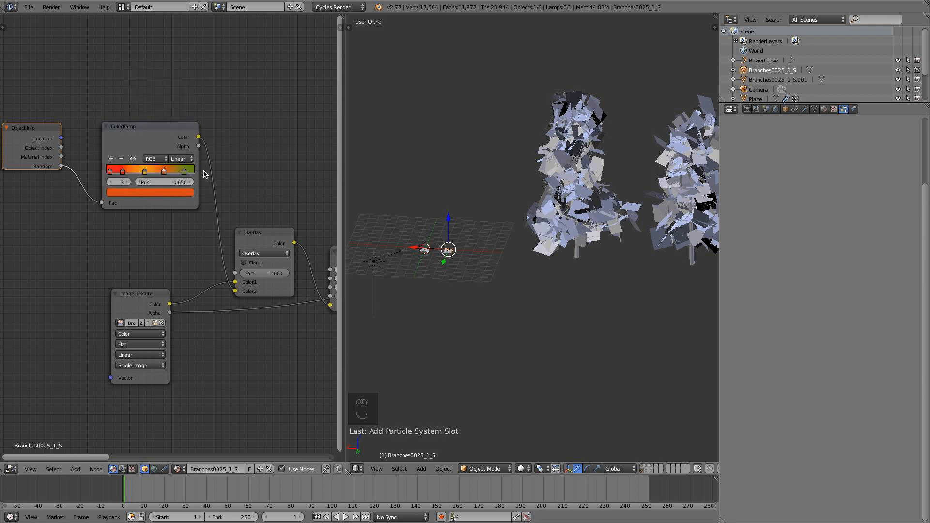
{"action": "left_click", "coordinate": [183, 196]}
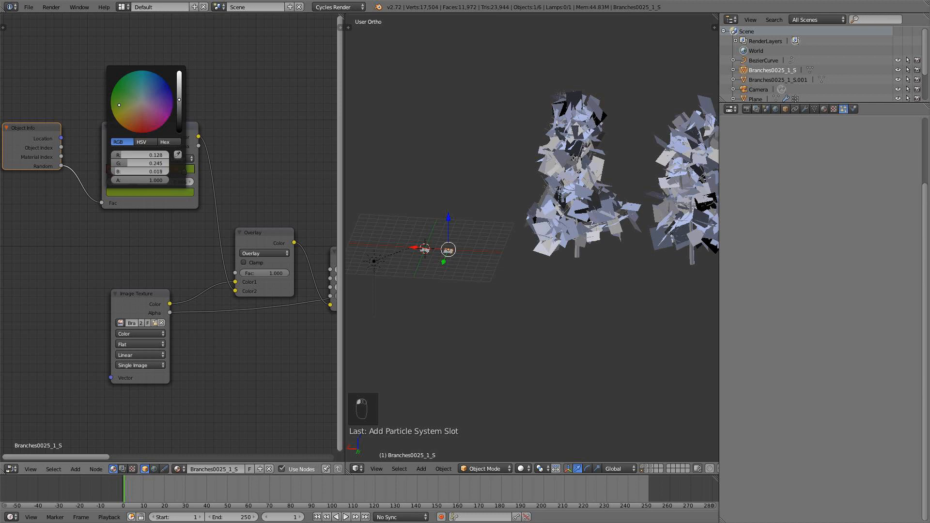
{"action": "left_click_drag", "start_coordinate": [180, 99], "coordinate": [180, 115]}
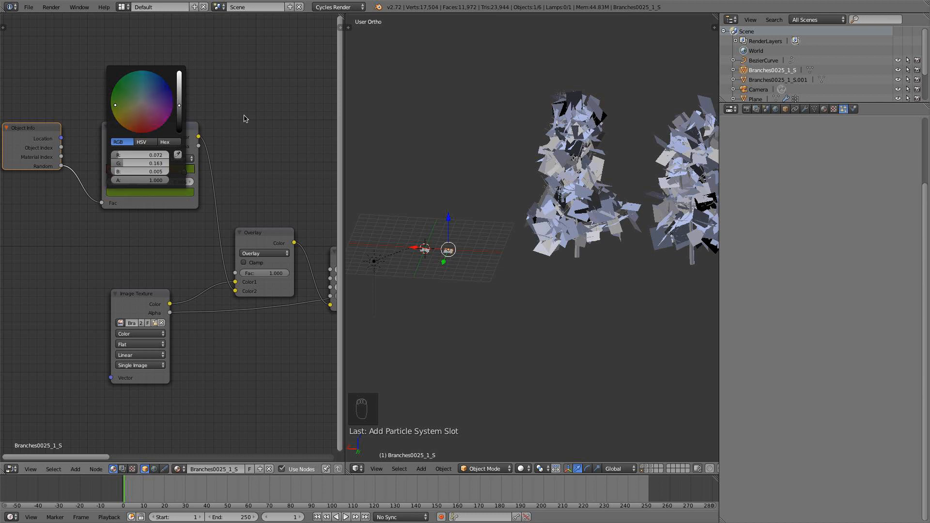
Preview the recolored foliage in Rendered viewport shading and return to Solid.
{"action": "left_click", "coordinate": [522, 469]}
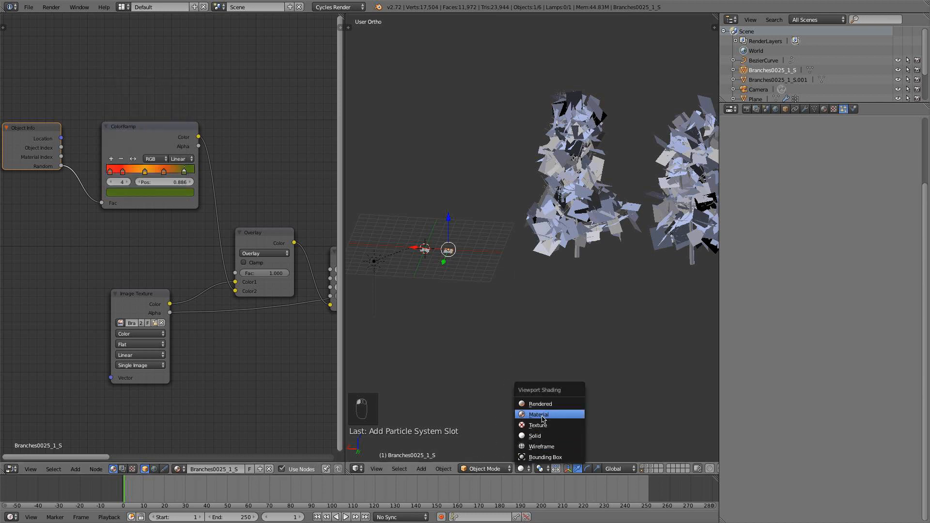
{"action": "left_click", "coordinate": [538, 403]}
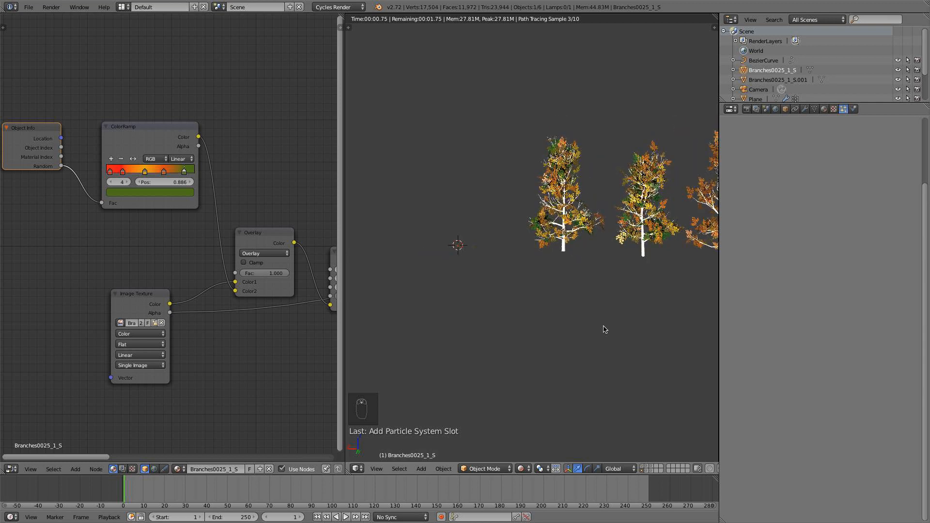
{"action": "left_click", "coordinate": [522, 469]}
{"action": "left_click", "coordinate": [538, 433]}
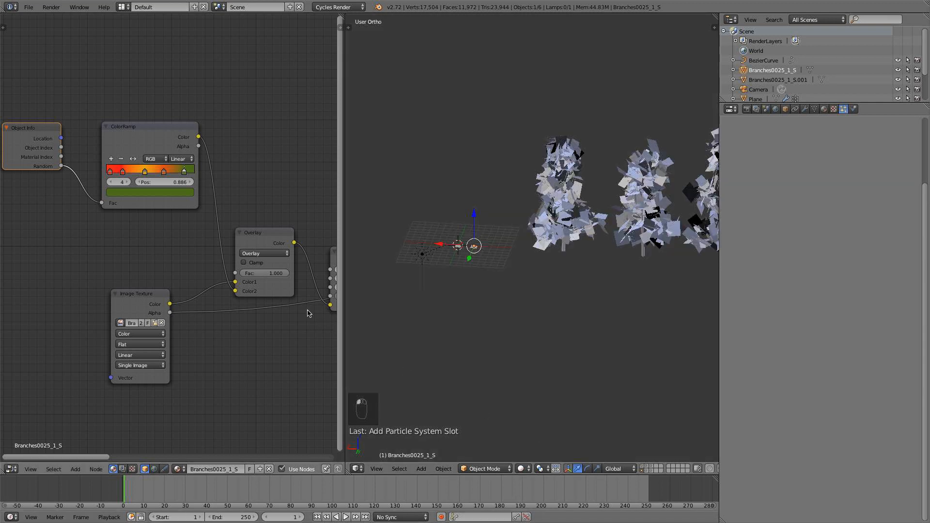
Set the Overlay node's factor to 0.8 and shift the ColorRamp's middle stops toward green, with the orange stop at 0.692.
{"action": "left_click", "coordinate": [271, 273]}
{"action": "type", "text": "0.7"}
{"action": "key", "text": "Return"}
{"action": "type", "text": "8"}
{"action": "key", "text": "Return"}
{"action": "left_click_drag", "start_coordinate": [123, 176], "coordinate": [166, 175]}
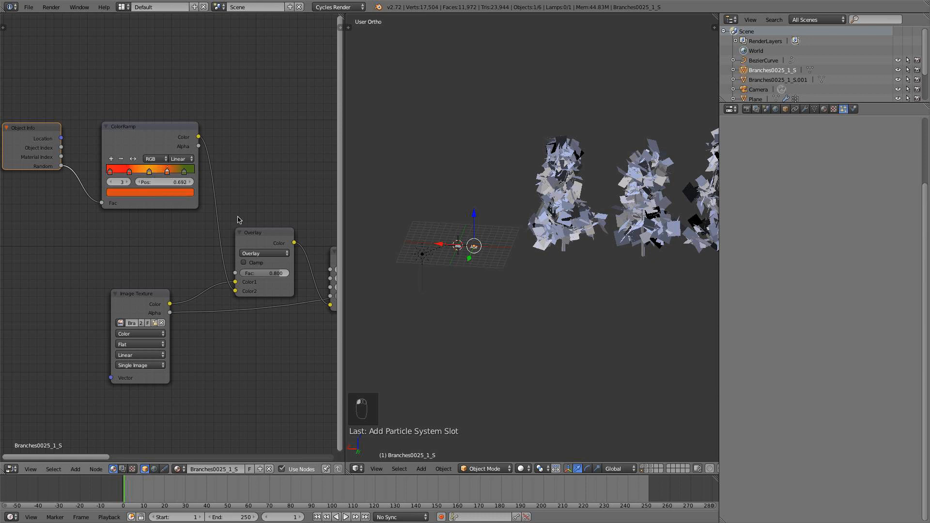
Examine the branch material's node chain and inspect the trees and branch planes from the front and top views.
{"action": "scroll", "coordinate": [484, 281], "scroll_direction": "down", "scroll_amount": 4}
{"action": "middle_click_drag", "start_coordinate": [487, 286], "coordinate": [387, 245]}
{"action": "scroll", "coordinate": [265, 292], "scroll_direction": "down", "scroll_amount": 3}
{"action": "middle_click_drag", "start_coordinate": [264, 292], "coordinate": [145, 286]}
{"action": "left_click_drag", "start_coordinate": [194, 249], "coordinate": [196, 251]}
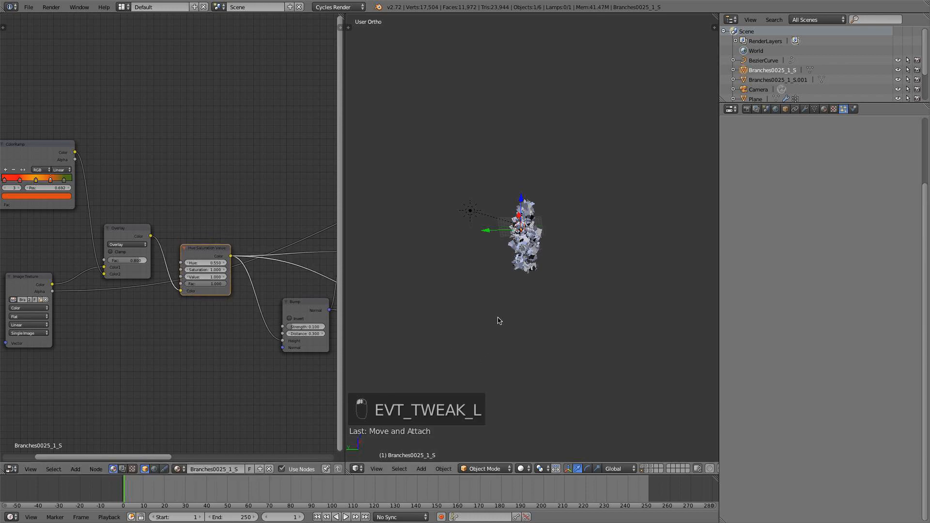
{"action": "scroll", "coordinate": [499, 321], "scroll_direction": "up", "scroll_amount": 3}
{"action": "middle_click_drag", "start_coordinate": [499, 321], "coordinate": [467, 274]}
{"action": "key", "text": "KP_1"}
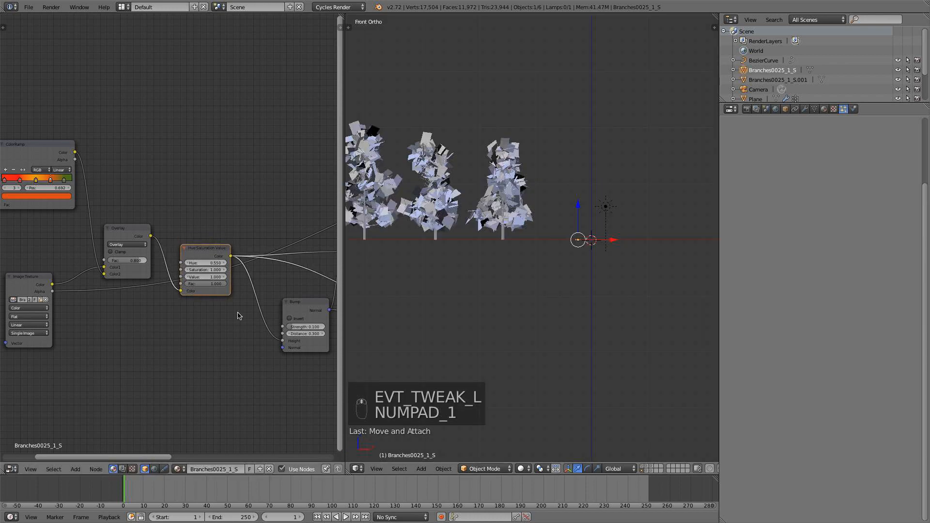
{"action": "scroll", "coordinate": [237, 312], "scroll_direction": "down", "scroll_amount": 3}
{"action": "scroll", "coordinate": [409, 282], "scroll_direction": "up", "scroll_amount": 2}
{"action": "middle_click_drag", "start_coordinate": [420, 249], "coordinate": [621, 277], "text": "shift"}
{"action": "scroll", "coordinate": [621, 277], "scroll_direction": "up", "scroll_amount": 2}
{"action": "middle_click_drag", "start_coordinate": [687, 317], "coordinate": [462, 248], "text": "shift"}
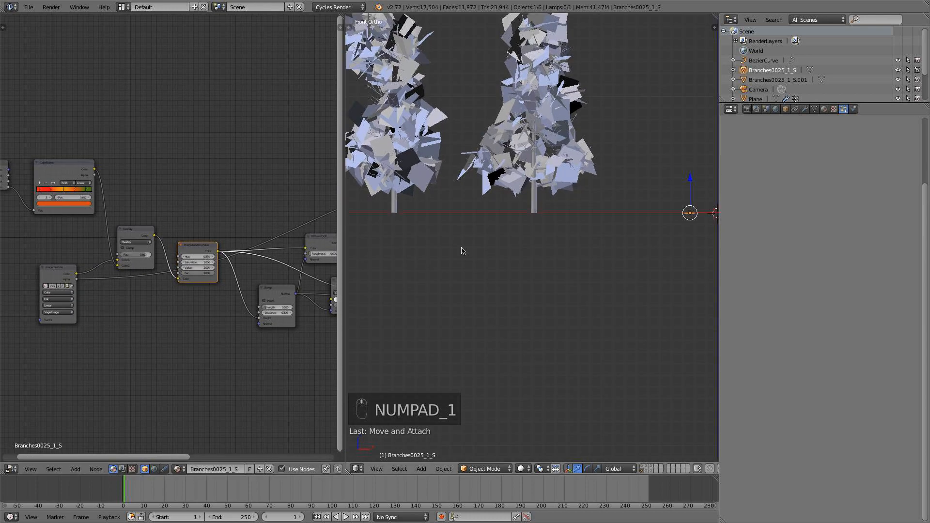
{"action": "middle_click_drag", "start_coordinate": [601, 252], "coordinate": [594, 301]}
{"action": "key", "text": "KP_7"}
{"action": "scroll", "coordinate": [644, 251], "scroll_direction": "up", "scroll_amount": 3}
{"action": "middle_click_drag", "start_coordinate": [678, 263], "coordinate": [446, 333], "text": "shift"}
{"action": "scroll", "coordinate": [562, 255], "scroll_direction": "up", "scroll_amount": 4}
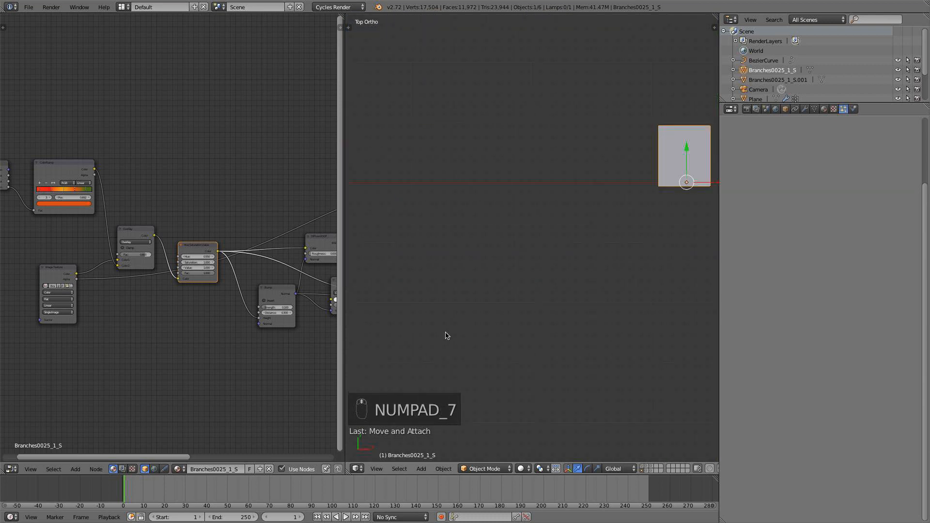
{"action": "scroll", "coordinate": [145, 339], "scroll_direction": "up", "scroll_amount": 2}
Add another Bump node below Hue Saturation Value, feed it that node's color, and link its normal into the existing Bump node.
{"action": "key", "text": "shift+a"}
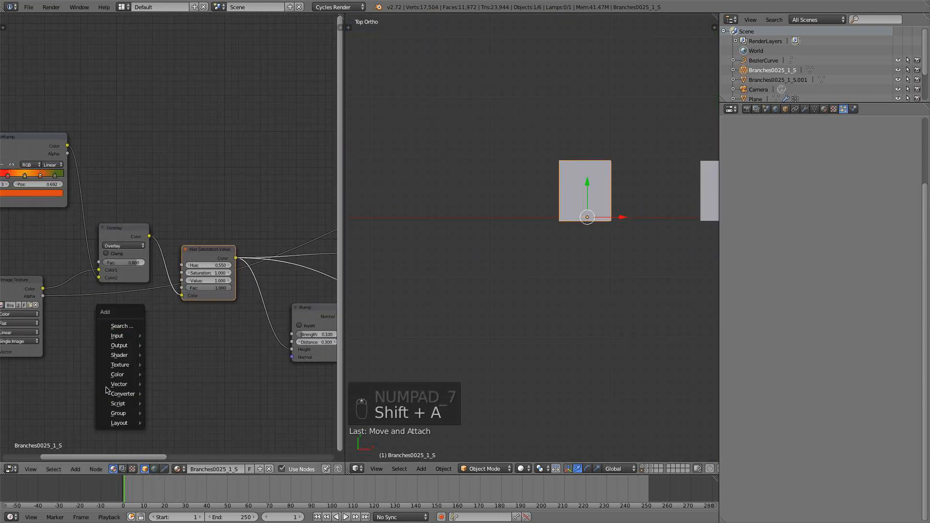
{"action": "mouse_move", "coordinate": [121, 398]}
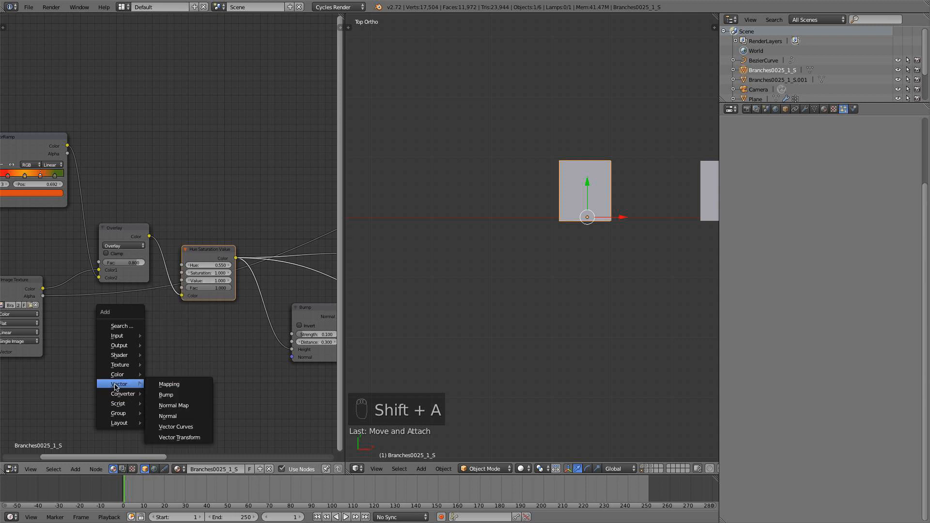
{"action": "left_click", "coordinate": [167, 394]}
{"action": "left_click", "coordinate": [119, 347]}
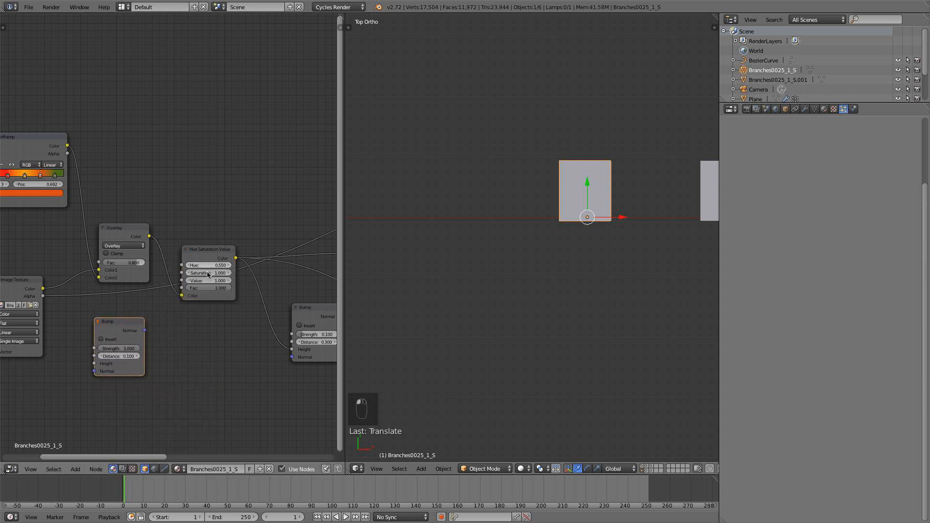
{"action": "left_click_drag", "start_coordinate": [126, 331], "coordinate": [219, 333]}
{"action": "left_click_drag", "start_coordinate": [237, 259], "coordinate": [186, 366]}
{"action": "left_click_drag", "start_coordinate": [236, 332], "coordinate": [300, 359]}
{"action": "scroll", "coordinate": [259, 348], "scroll_direction": "down", "scroll_amount": 2}
{"action": "middle_click_drag", "start_coordinate": [260, 348], "coordinate": [176, 331]}
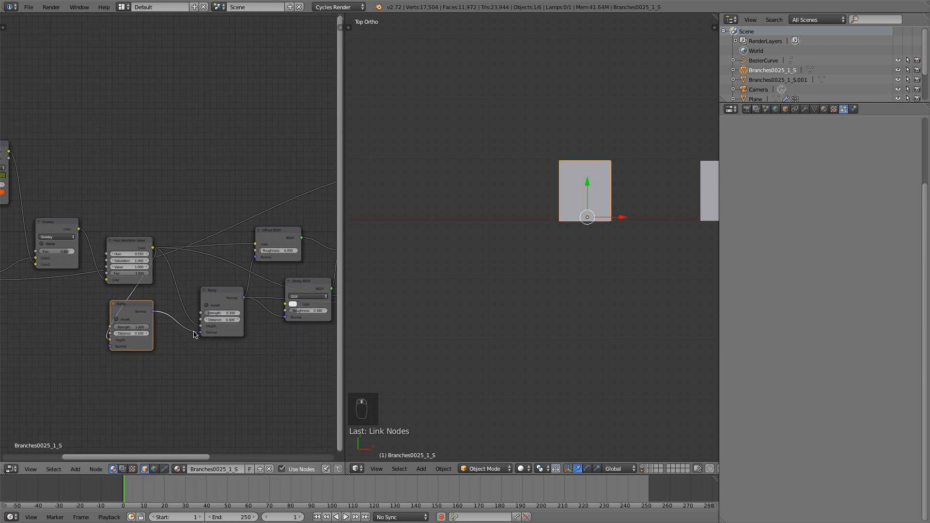
Delete the newly added Bump node from the branch material.
{"action": "left_click", "coordinate": [219, 291]}
{"action": "left_click_drag", "start_coordinate": [239, 274], "coordinate": [165, 332]}
{"action": "left_click", "coordinate": [145, 317]}
{"action": "key", "text": "x"}
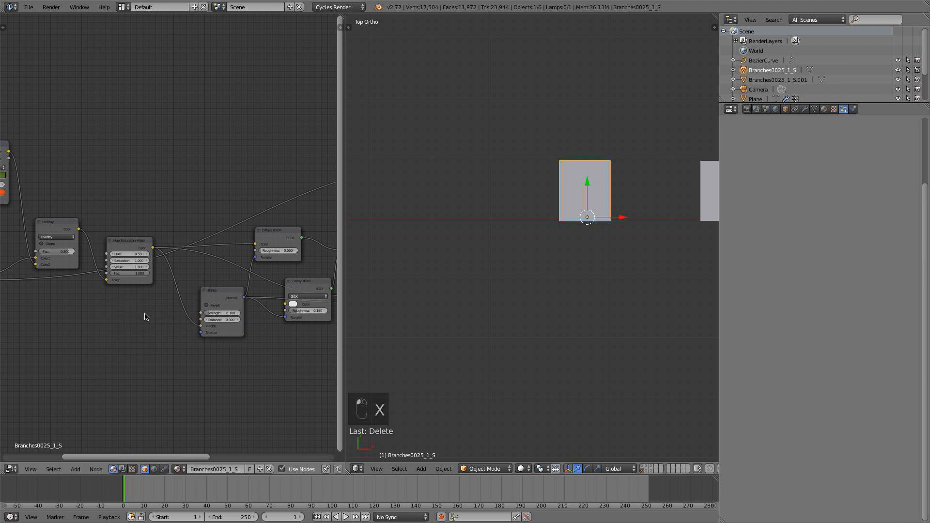
Unwrap the entire mesh of tree.002, the tree nearest the branch planes, with Smart UV Project at its default settings.
{"action": "scroll", "coordinate": [489, 289], "scroll_direction": "down", "scroll_amount": 5}
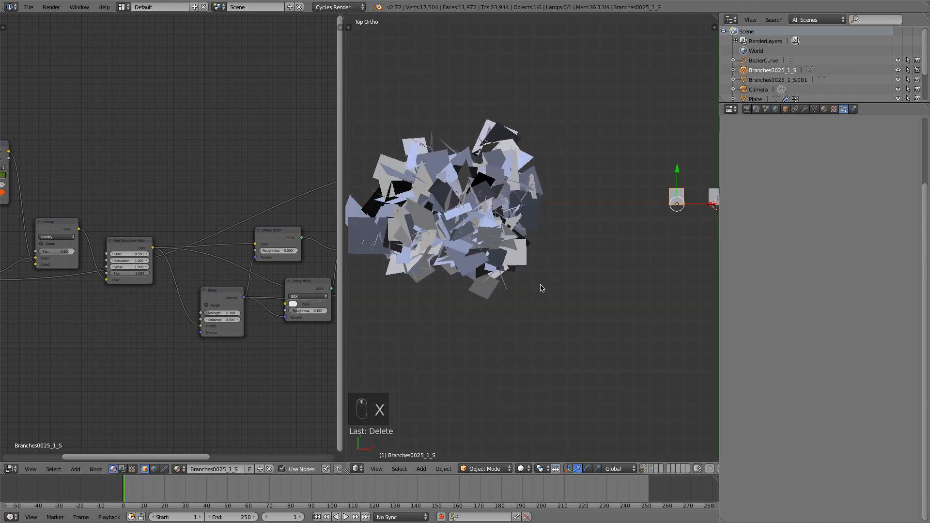
{"action": "key", "text": "KP_1"}
{"action": "right_click", "coordinate": [423, 168]}
{"action": "middle_click_drag", "start_coordinate": [422, 168], "coordinate": [564, 254], "text": "shift"}
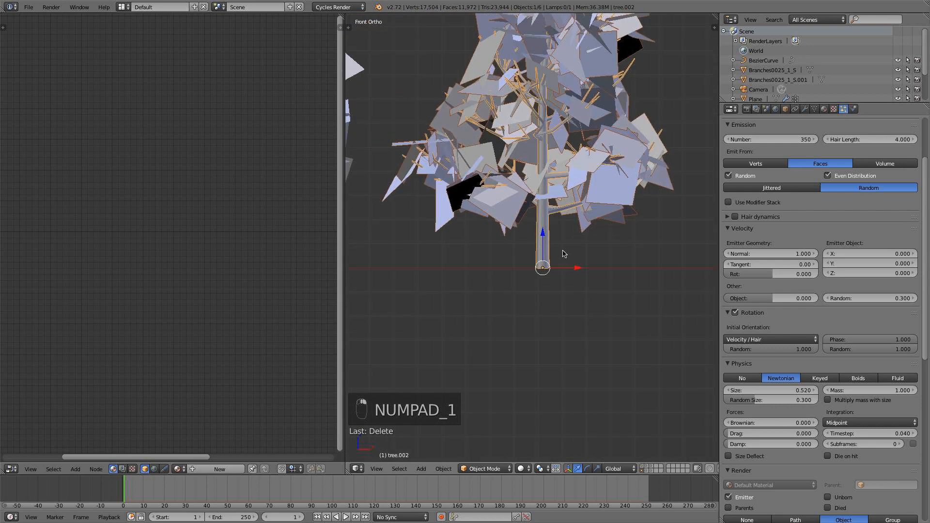
{"action": "key", "text": "Tab"}
{"action": "key", "text": "a"}
{"action": "key", "text": "a"}
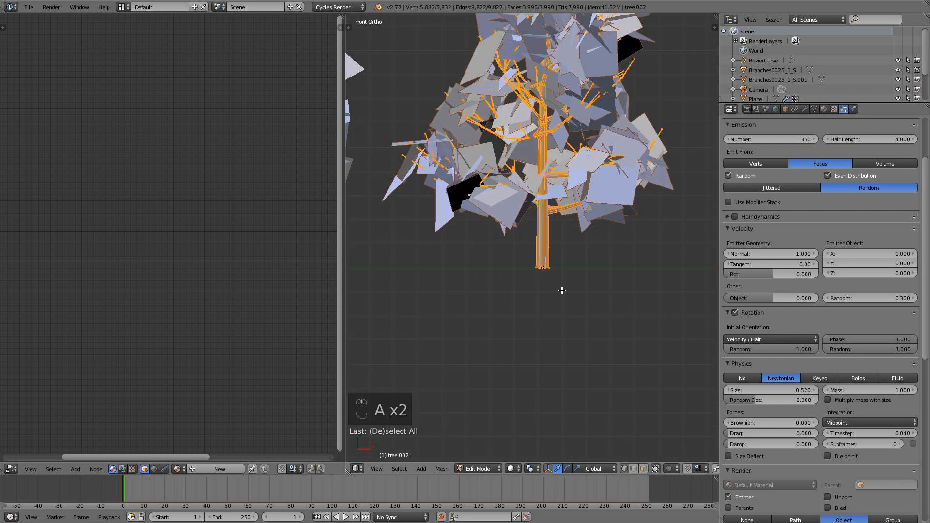
{"action": "key", "text": "u"}
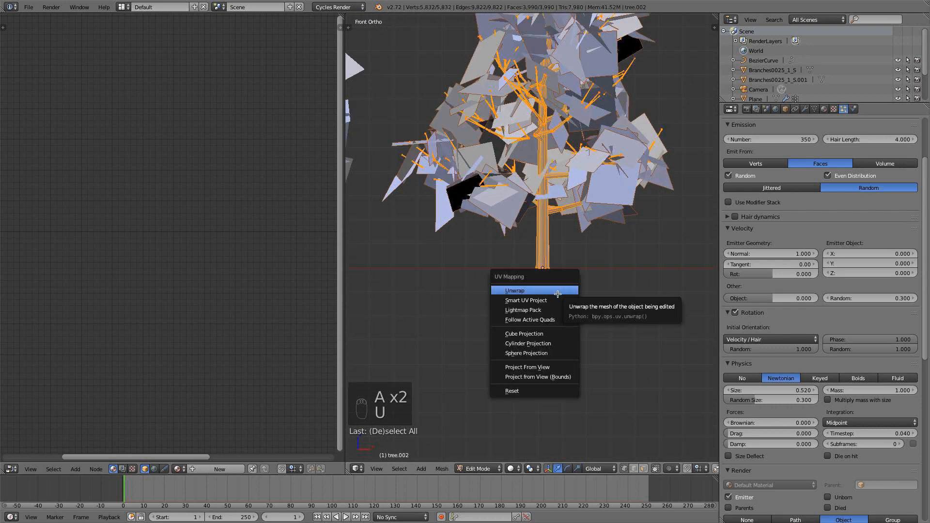
{"action": "left_click", "coordinate": [557, 301]}
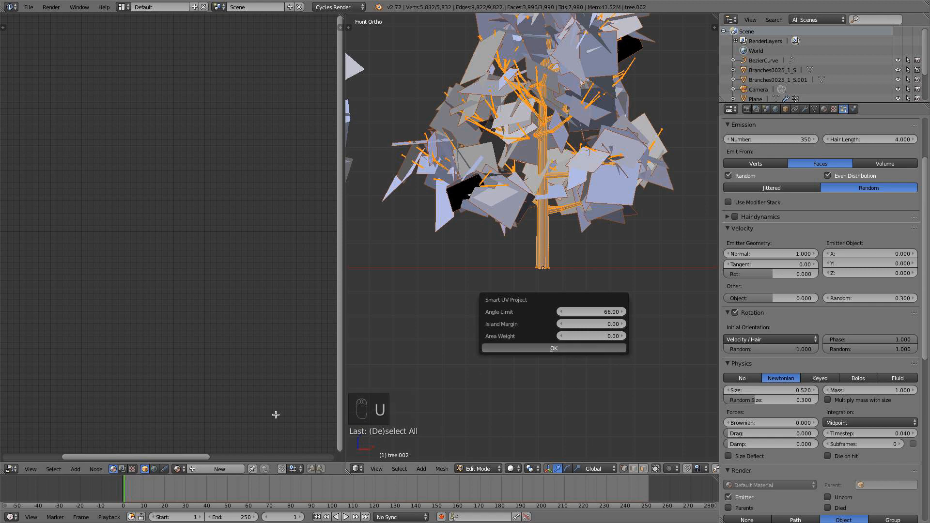
{"action": "key", "text": "Return"}
Show tree.002's UV layout in the UV/Image Editor, scale all its UVs by 10, and return to Object Mode.
{"action": "left_click", "coordinate": [11, 469]}
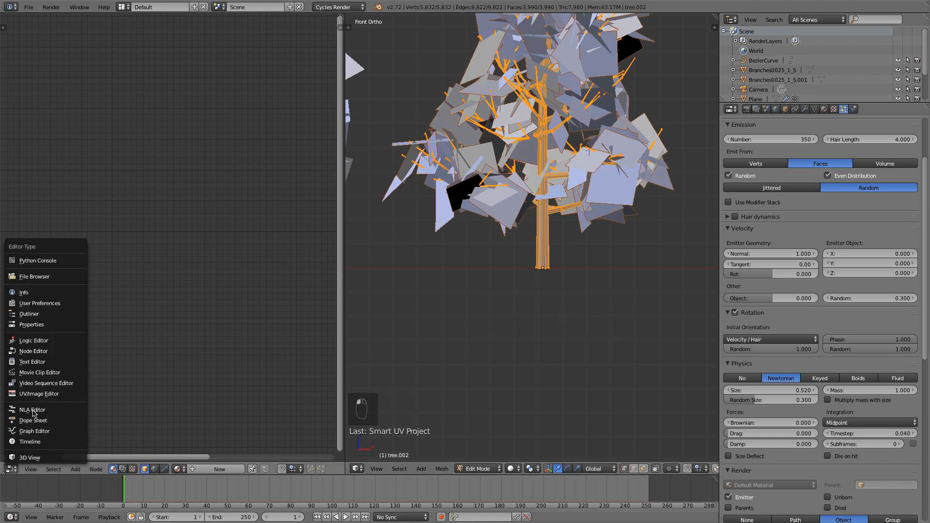
{"action": "left_click", "coordinate": [42, 392]}
{"action": "key", "text": "a"}
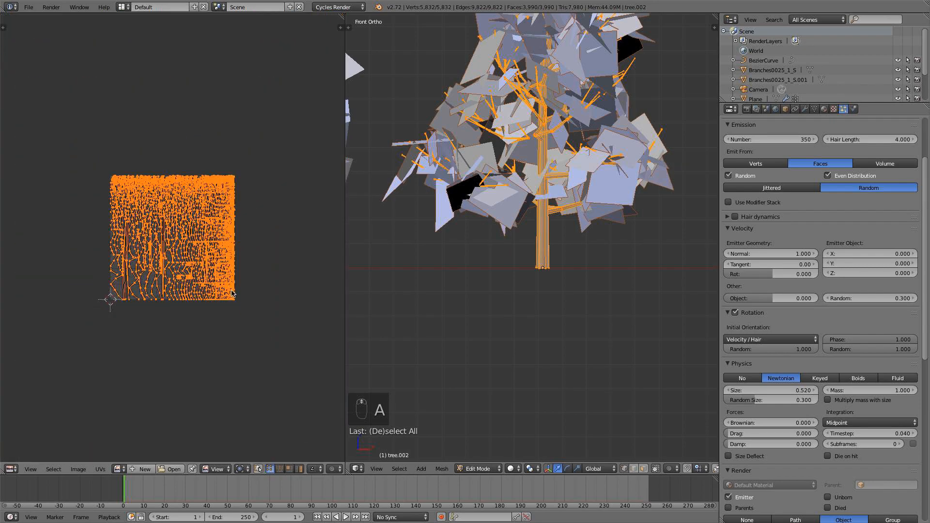
{"action": "key", "text": "s"}
{"action": "key", "text": "5"}
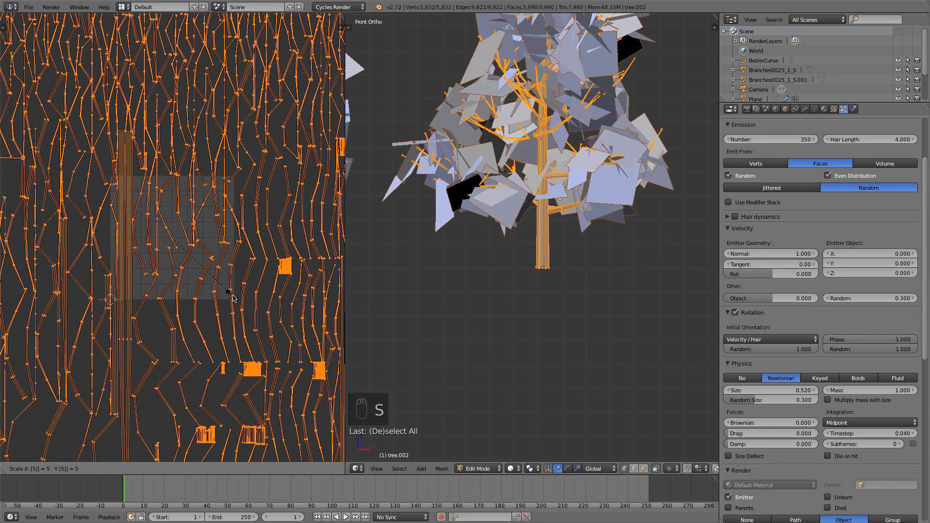
{"action": "key", "text": "Escape"}
{"action": "type", "text": "s10"}
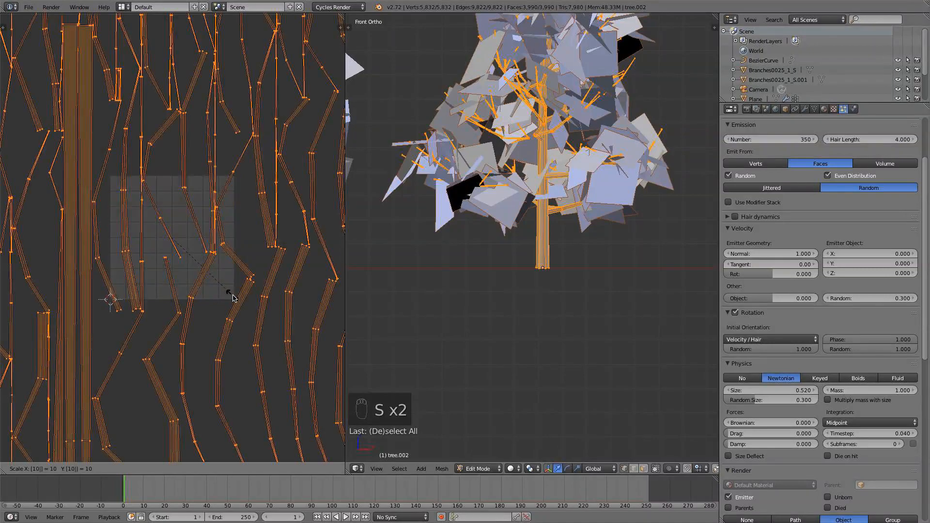
{"action": "left_click", "coordinate": [234, 298]}
{"action": "scroll", "coordinate": [238, 303], "scroll_direction": "down", "scroll_amount": 5}
{"action": "key", "text": "a"}
{"action": "key", "text": "Tab"}
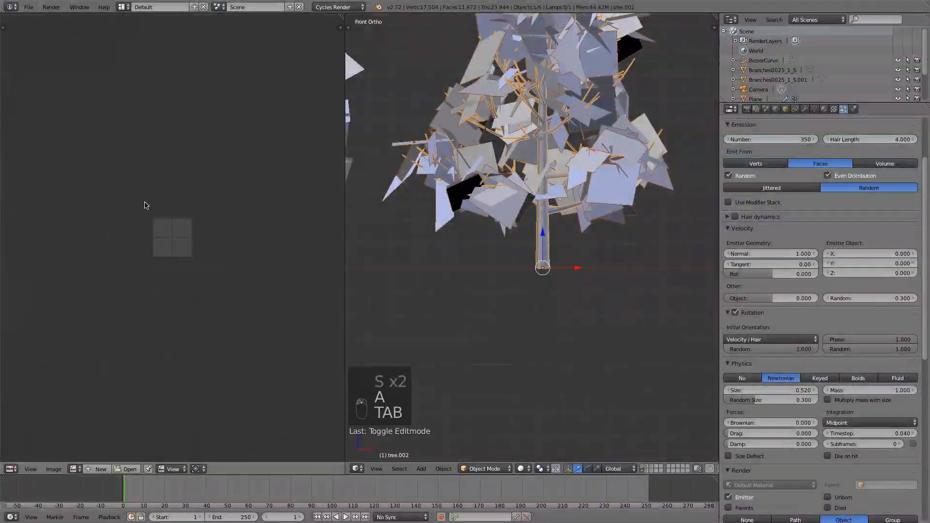
Unwrap the entire mesh of the middle tree, tree.001, with Smart UV Project at its default settings.
{"action": "scroll", "coordinate": [507, 242], "scroll_direction": "down", "scroll_amount": 3}
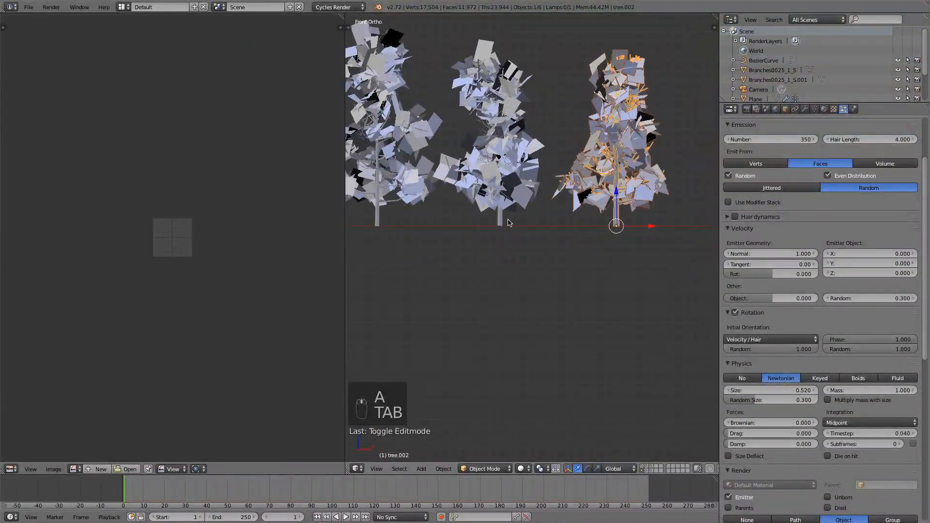
{"action": "right_click", "coordinate": [508, 223]}
{"action": "key", "text": "Tab"}
{"action": "key", "text": "a"}
{"action": "key", "text": "a"}
{"action": "key", "text": "a"}
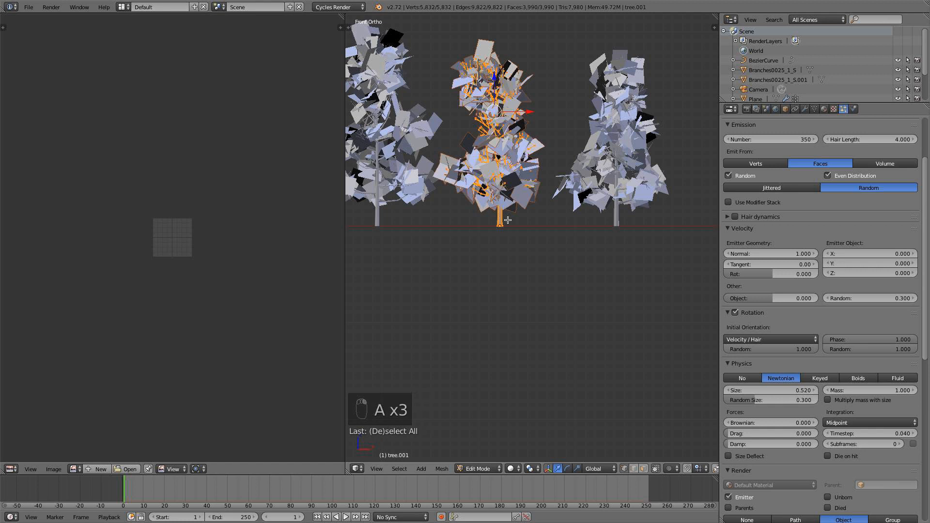
{"action": "key", "text": "u"}
{"action": "left_click", "coordinate": [507, 219]}
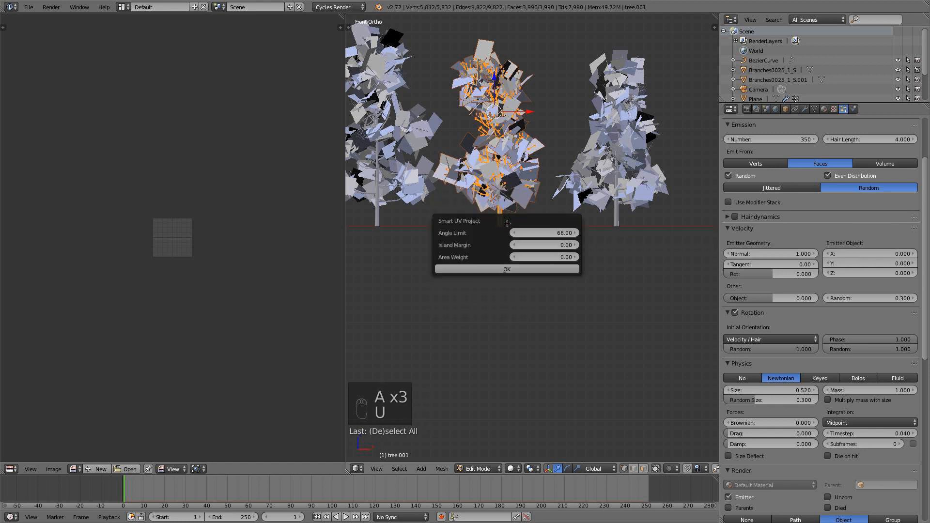
{"action": "left_click", "coordinate": [505, 268]}
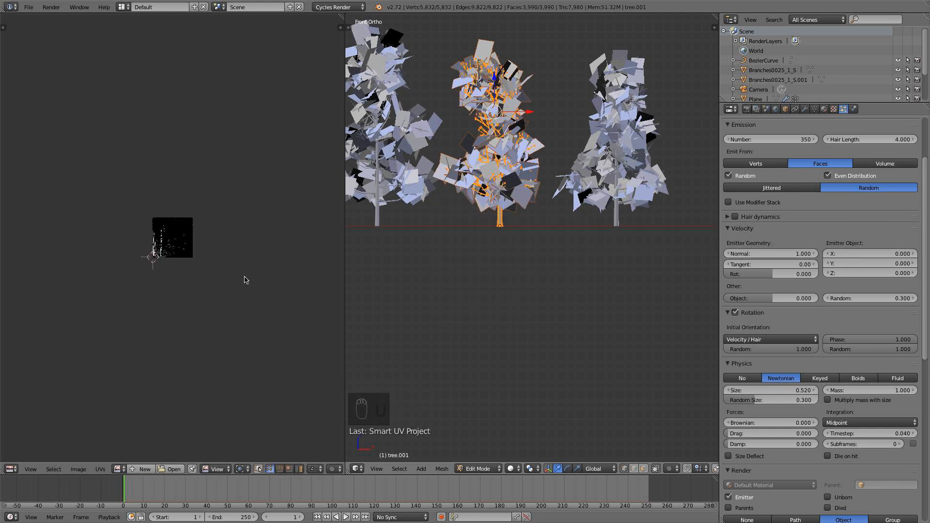
Scale all of tree.001's UVs by 10 in the UV/Image Editor and return to Object Mode.
{"action": "key", "text": "Tab"}
{"action": "key", "text": "Tab"}
{"action": "key", "text": "a"}
{"action": "key", "text": "a"}
{"action": "key", "text": "a"}
{"action": "type", "text": "s"}
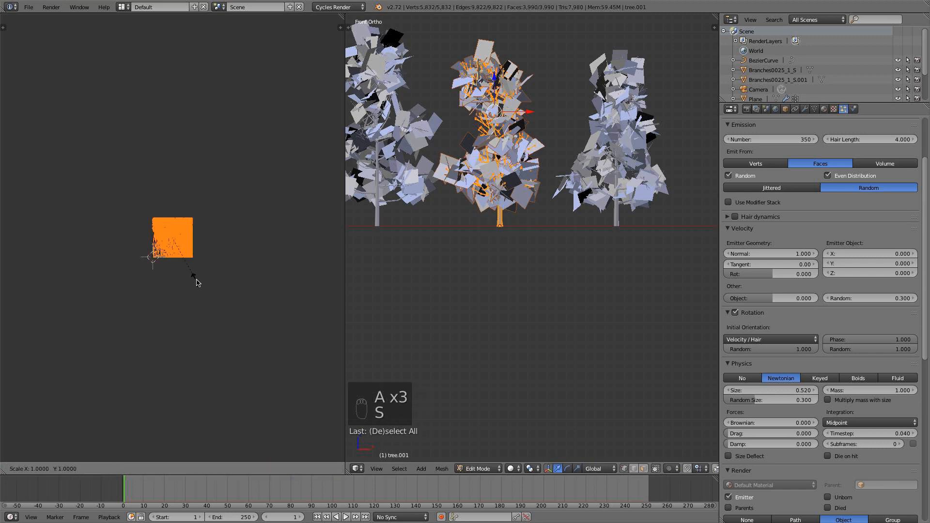
{"action": "type", "text": "10"}
{"action": "left_click", "coordinate": [196, 280]}
{"action": "key", "text": "a"}
{"action": "key", "text": "Tab"}
Unwrap the entire mesh of the tree farthest from the branch planes with Smart UV Project at its default settings.
{"action": "right_click", "coordinate": [380, 222]}
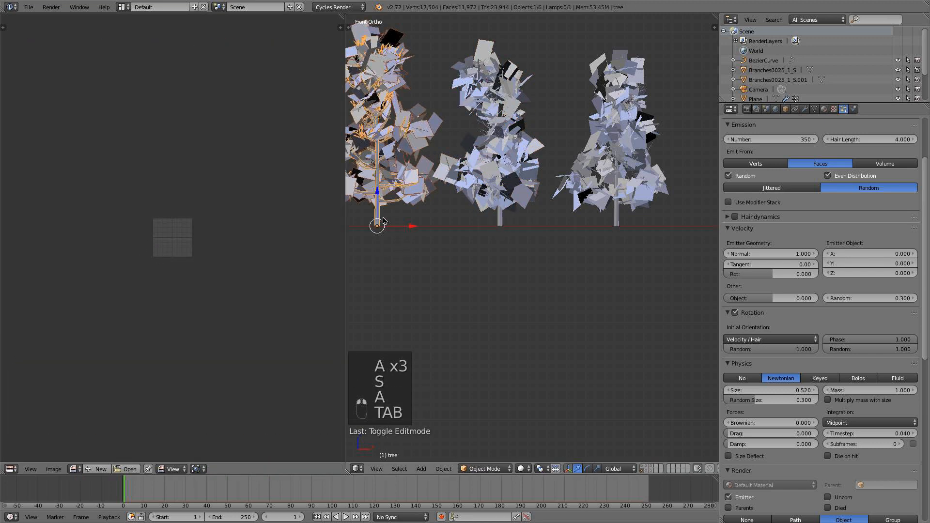
{"action": "key", "text": "Tab"}
{"action": "key", "text": "a"}
{"action": "key", "text": "a"}
{"action": "key", "text": "a"}
{"action": "key", "text": "a"}
{"action": "key", "text": "u"}
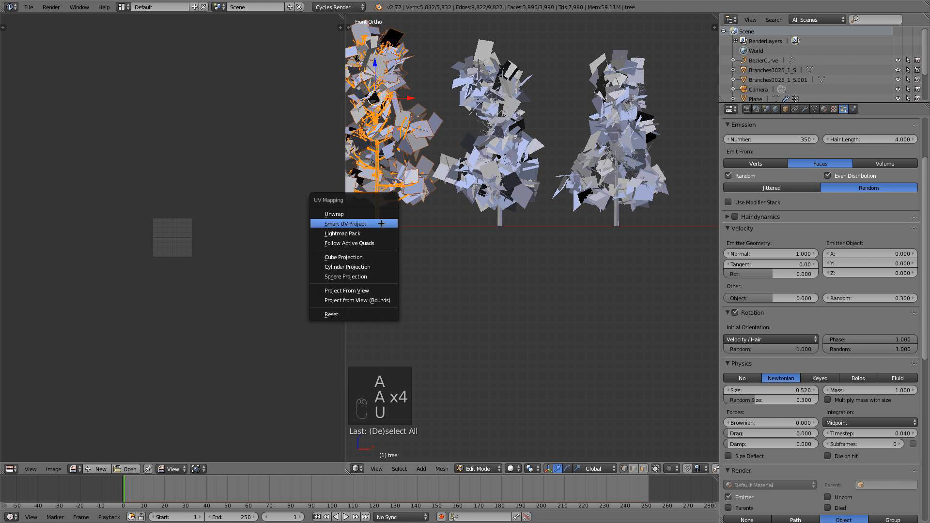
{"action": "left_click", "coordinate": [381, 223]}
{"action": "left_click", "coordinate": [382, 273]}
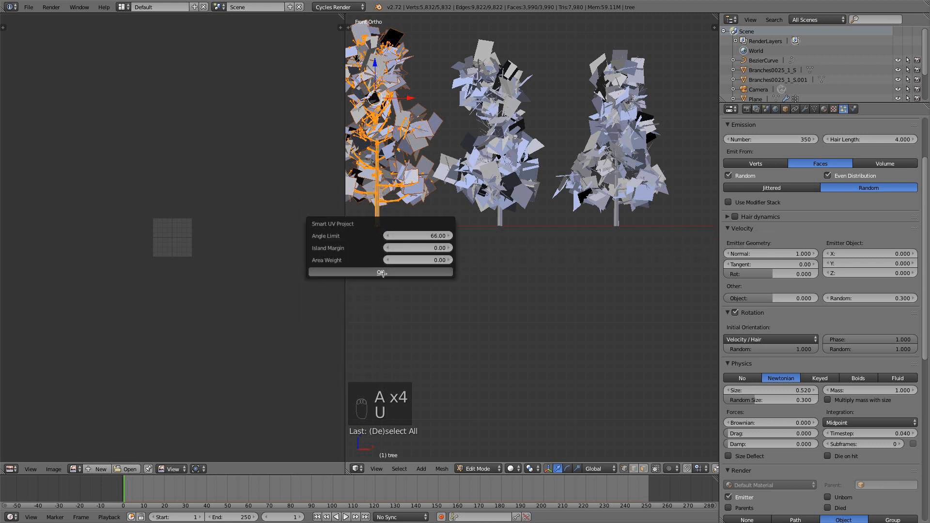
Show the full UV layout of the farthest tree in the UV/Image Editor and enlarge all its UVs about tenfold.
{"action": "key", "text": "a"}
{"action": "key", "text": "a"}
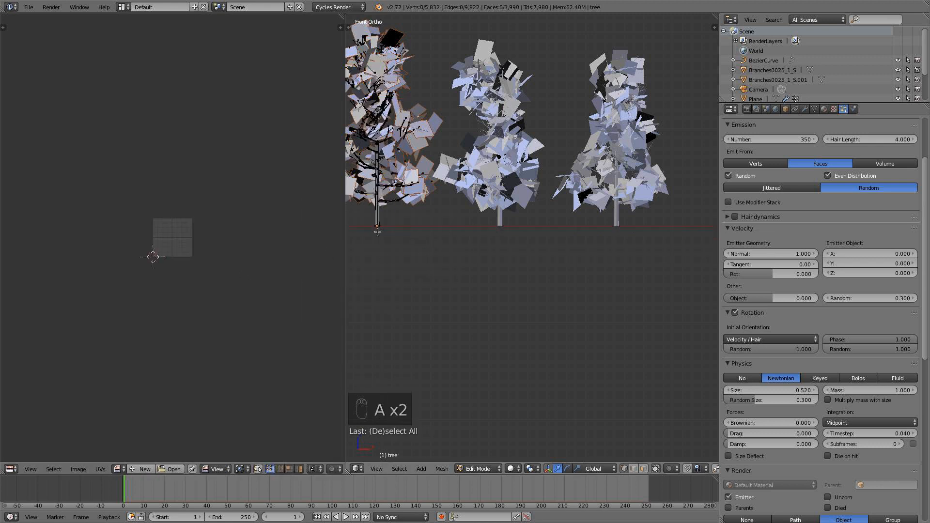
{"action": "key", "text": "Tab"}
{"action": "key", "text": "a"}
{"action": "right_click", "coordinate": [377, 211]}
{"action": "key", "text": "Tab"}
{"action": "key", "text": "a"}
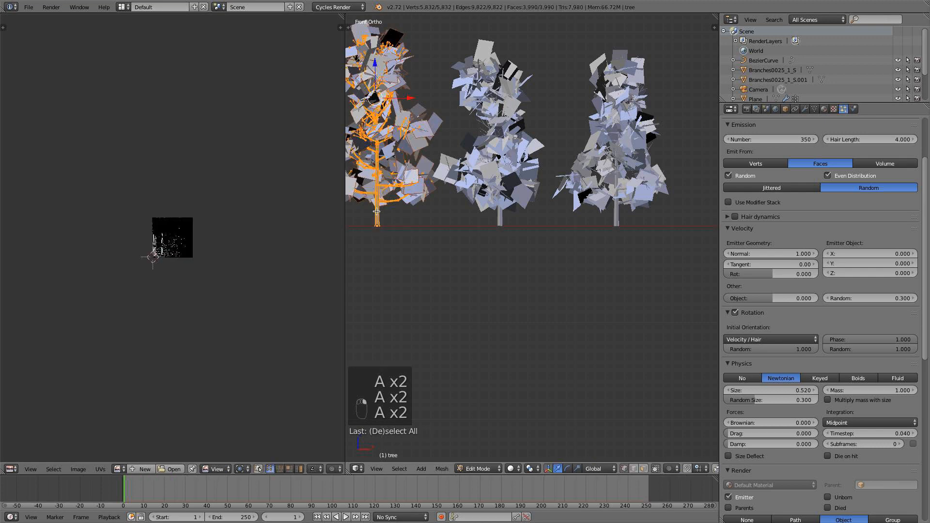
{"action": "key", "text": "s"}
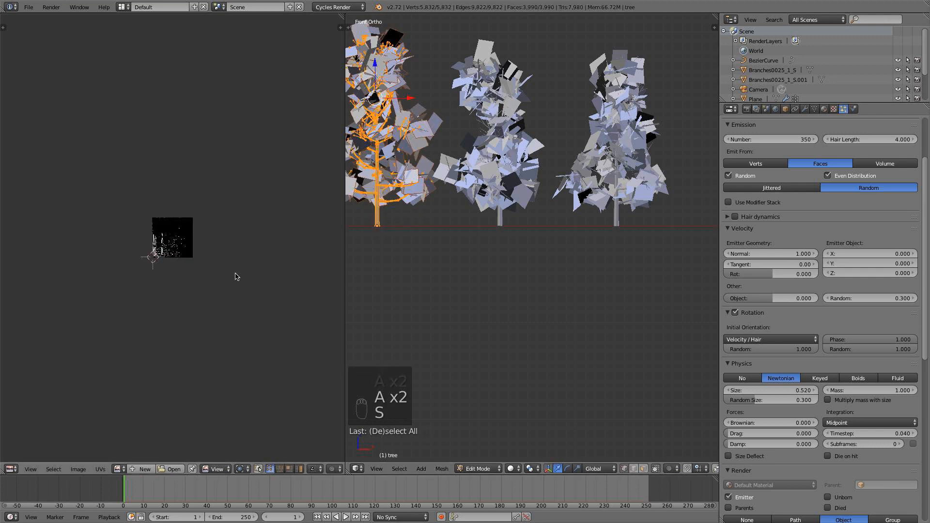
{"action": "key", "text": "a"}
{"action": "key", "text": "s"}
{"action": "left_click", "coordinate": [236, 277]}
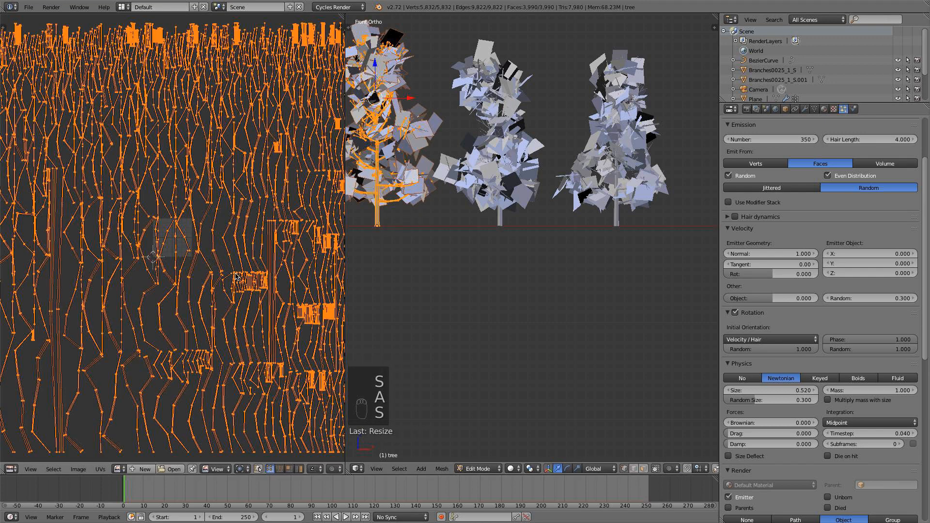
{"action": "scroll", "coordinate": [236, 277], "scroll_direction": "down", "scroll_amount": 1}
{"action": "key", "text": "a"}
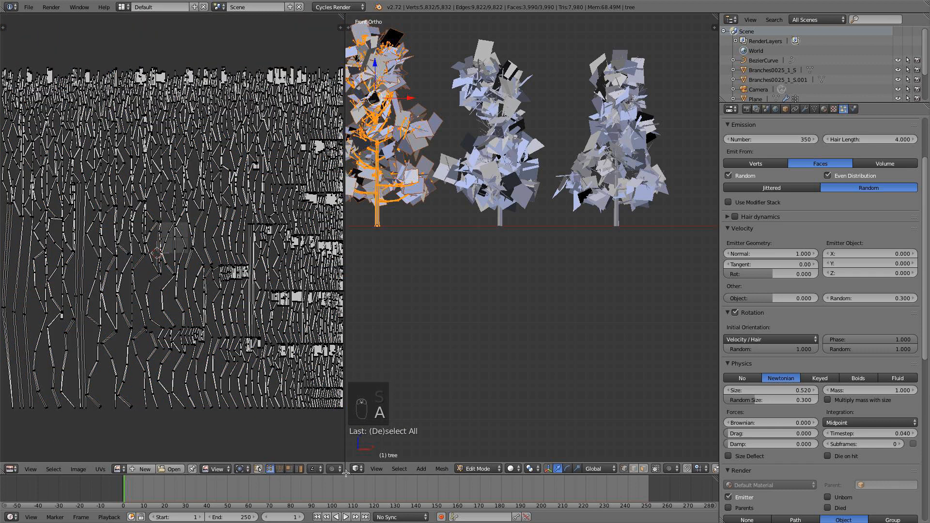
Join the UV/Image Editor area into the 3D view and return the unwrapped tree to Object Mode.
{"action": "left_click_drag", "start_coordinate": [346, 472], "coordinate": [343, 359]}
{"action": "key", "text": "a"}
{"action": "key", "text": "Tab"}
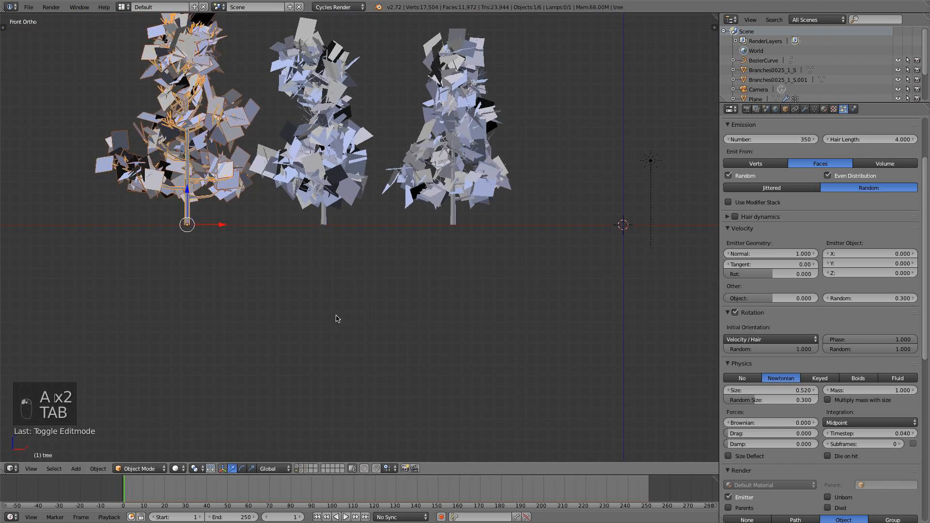
Preview the three trees in Rendered shading from opposite sides, and return the viewport to Solid shading.
{"action": "scroll", "coordinate": [482, 238], "scroll_direction": "down", "scroll_amount": 4}
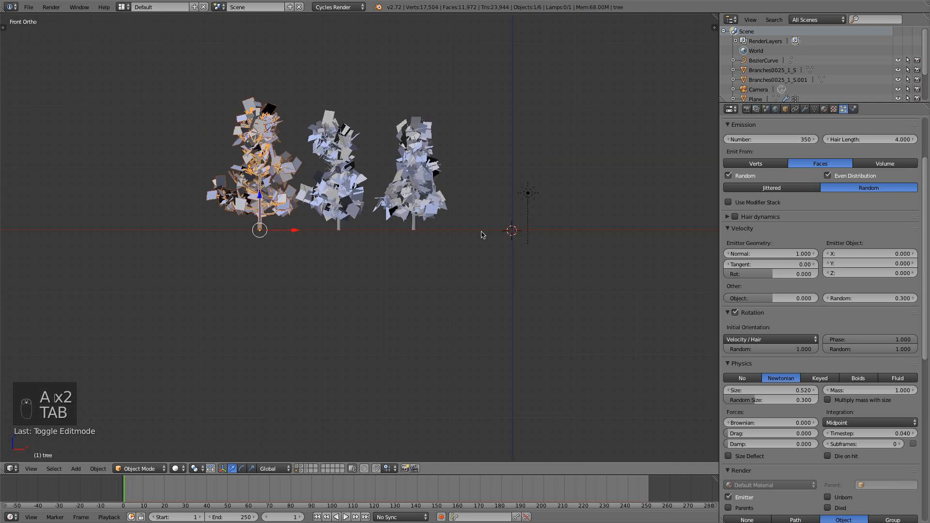
{"action": "key", "text": "KP_7"}
{"action": "scroll", "coordinate": [467, 252], "scroll_direction": "up", "scroll_amount": 3}
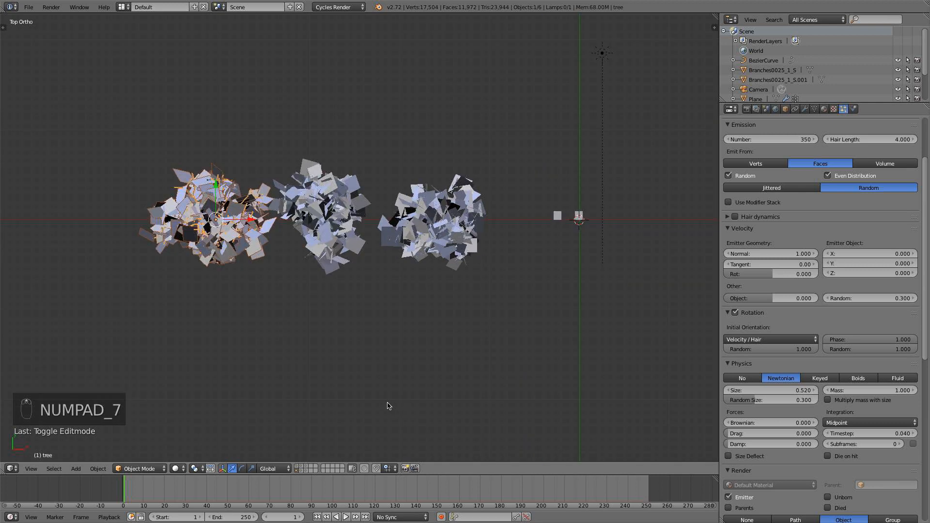
{"action": "middle_click_drag", "start_coordinate": [387, 406], "coordinate": [338, 323]}
{"action": "left_click", "coordinate": [178, 468]}
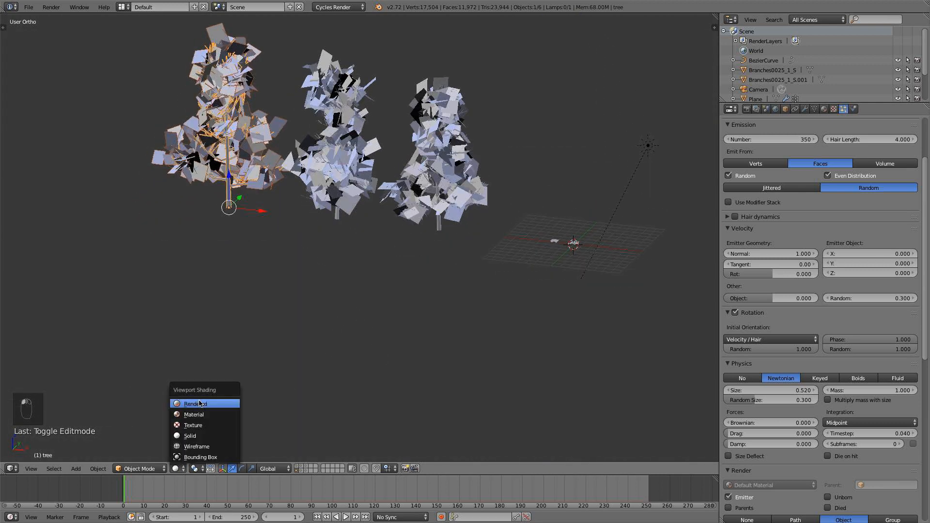
{"action": "left_click", "coordinate": [199, 403]}
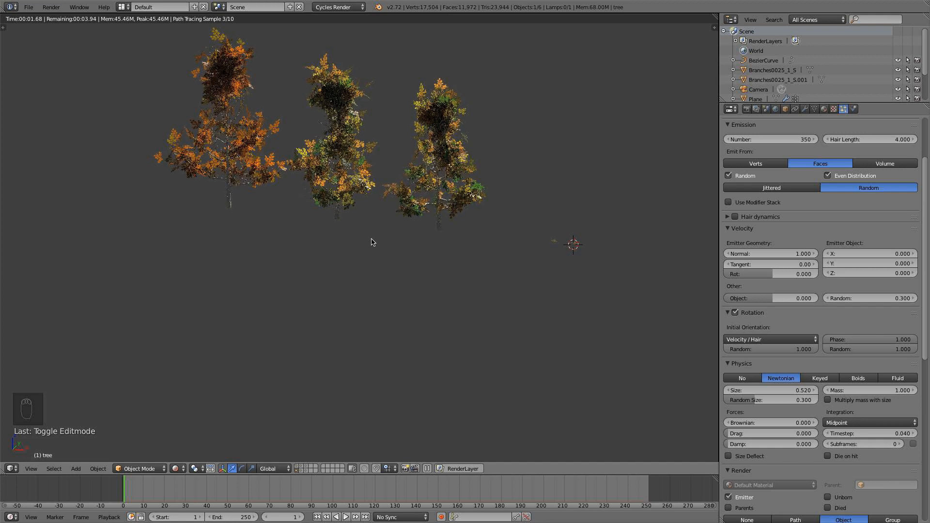
{"action": "middle_click_drag", "start_coordinate": [372, 241], "coordinate": [580, 238]}
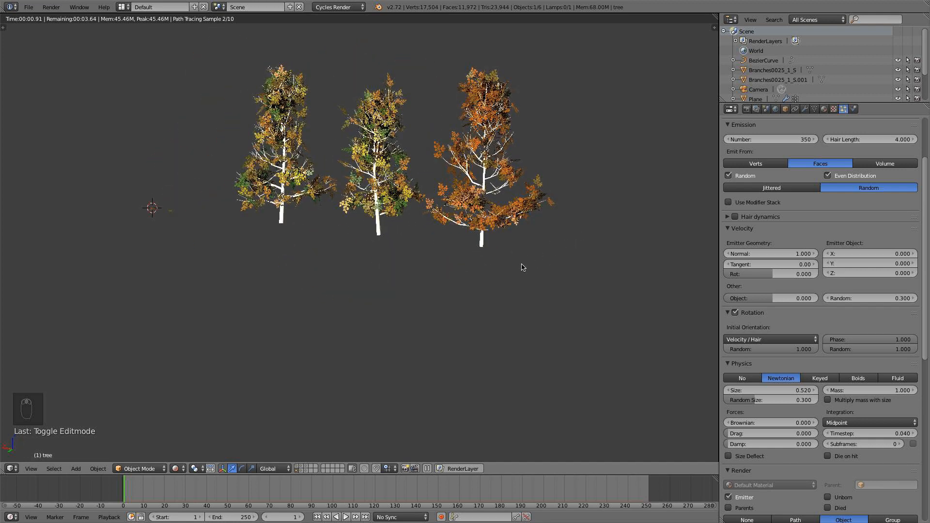
{"action": "left_click", "coordinate": [176, 468]}
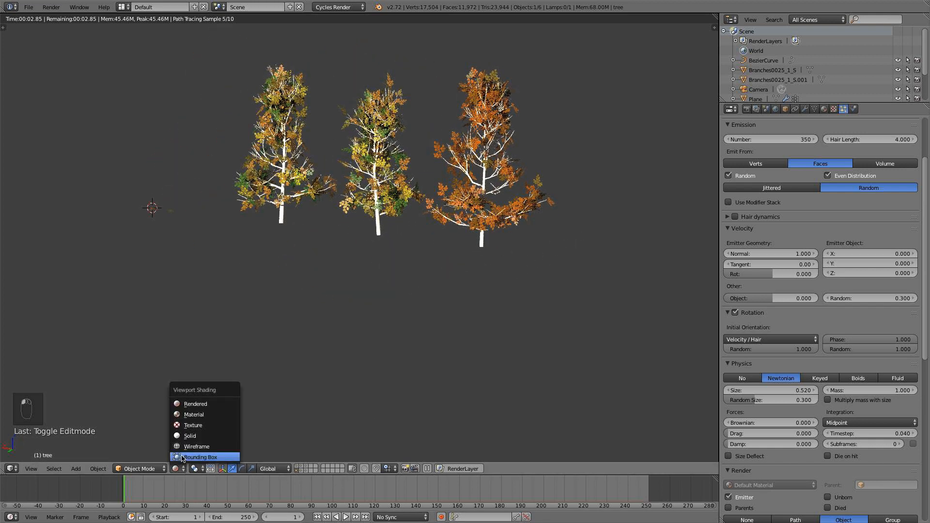
{"action": "left_click", "coordinate": [188, 437]}
Duplicate all three trees in top view and place the copies as a parallel row offset along negative Y.
{"action": "key", "text": "KP_7"}
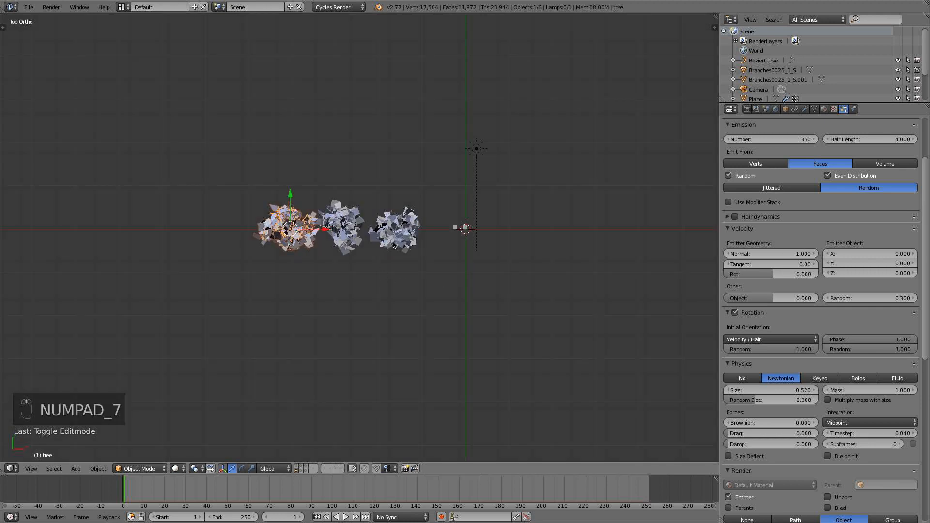
{"action": "scroll", "coordinate": [545, 218], "scroll_direction": "down", "scroll_amount": 5}
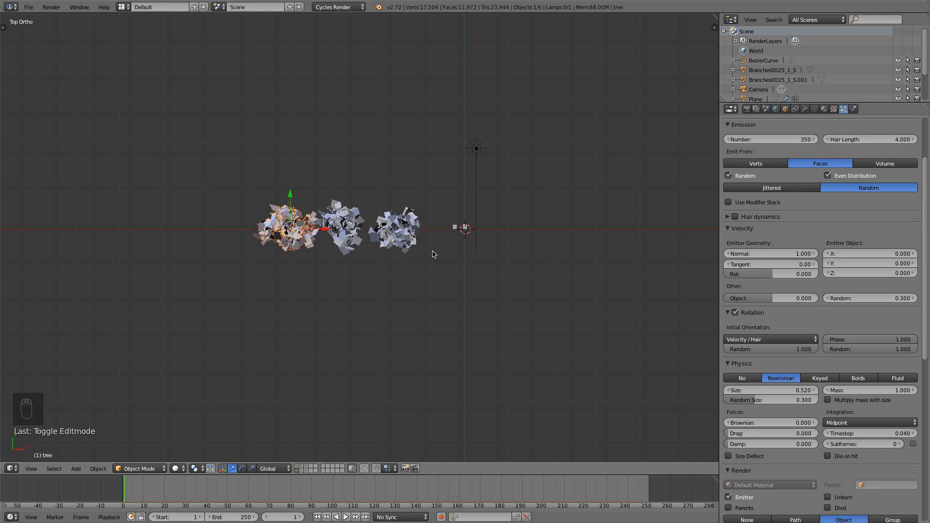
{"action": "scroll", "coordinate": [429, 267], "scroll_direction": "up", "scroll_amount": 3}
{"action": "key", "text": "b"}
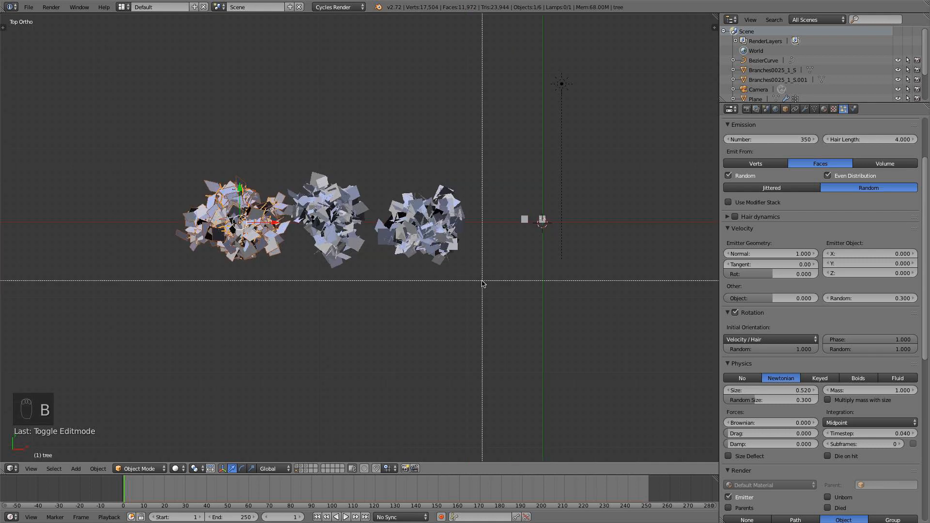
{"action": "left_click_drag", "start_coordinate": [482, 281], "coordinate": [152, 149]}
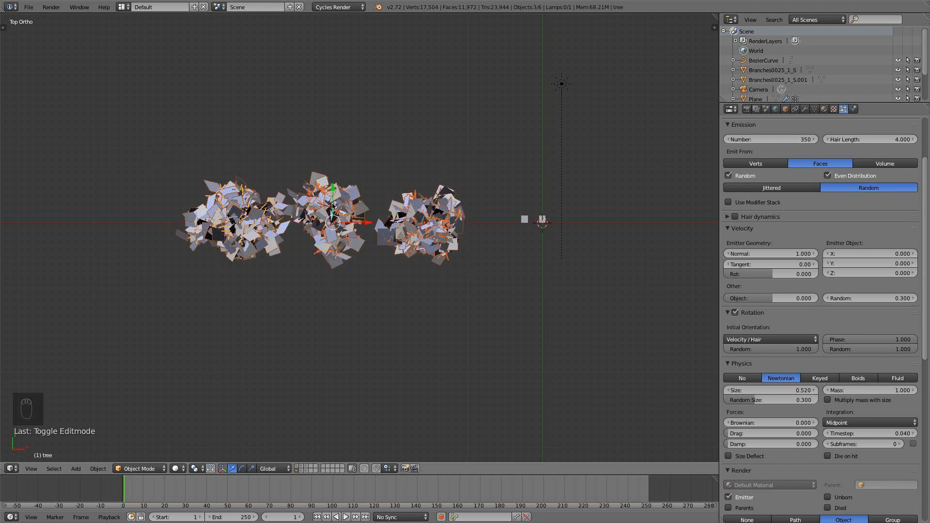
{"action": "key", "text": "shift+d"}
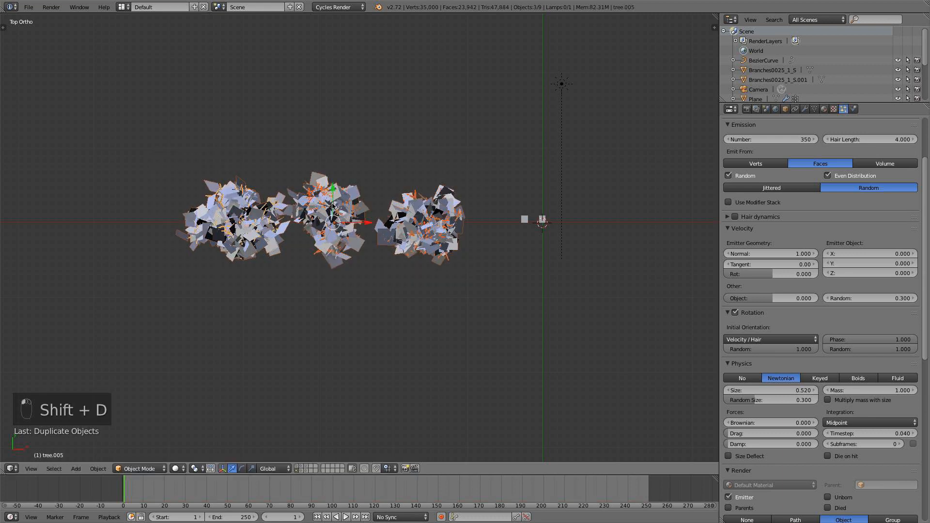
{"action": "left_click", "coordinate": [353, 387]}
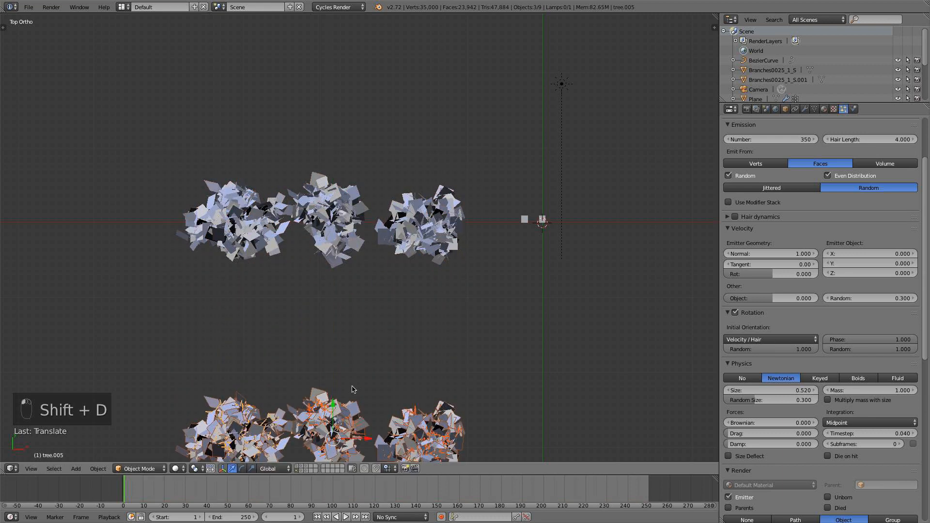
Select only the three original trees on the X axis, leaving the duplicated row unselected, and switch to front view.
{"action": "scroll", "coordinate": [351, 365], "scroll_direction": "down", "scroll_amount": 5}
{"action": "key", "text": "KP_1"}
{"action": "middle_click_drag", "start_coordinate": [385, 322], "coordinate": [433, 255]}
{"action": "key", "text": "a"}
{"action": "middle_click_drag", "start_coordinate": [412, 209], "coordinate": [402, 265]}
{"action": "right_click", "coordinate": [391, 205]}
{"action": "key", "text": "KP_1"}
{"action": "key", "text": "b"}
{"action": "left_click_drag", "start_coordinate": [400, 251], "coordinate": [240, 113]}
{"action": "key", "text": "KP_1"}
Try rotating the three original trees by 90 degrees in the front view plane, and undo the rotation.
{"action": "type", "text": "r"}
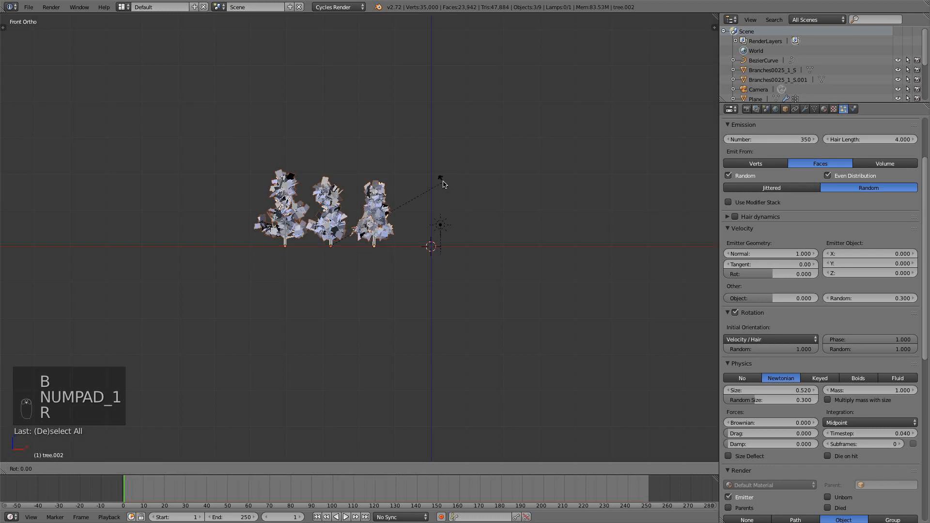
{"action": "type", "text": "90"}
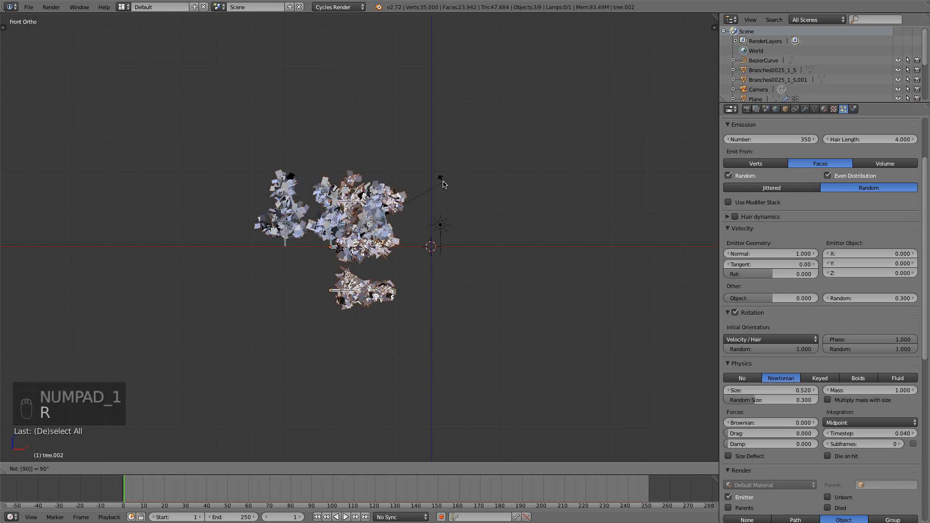
{"action": "key", "text": "Return"}
{"action": "middle_click_drag", "start_coordinate": [416, 202], "coordinate": [488, 304]}
{"action": "key", "text": "KP_1"}
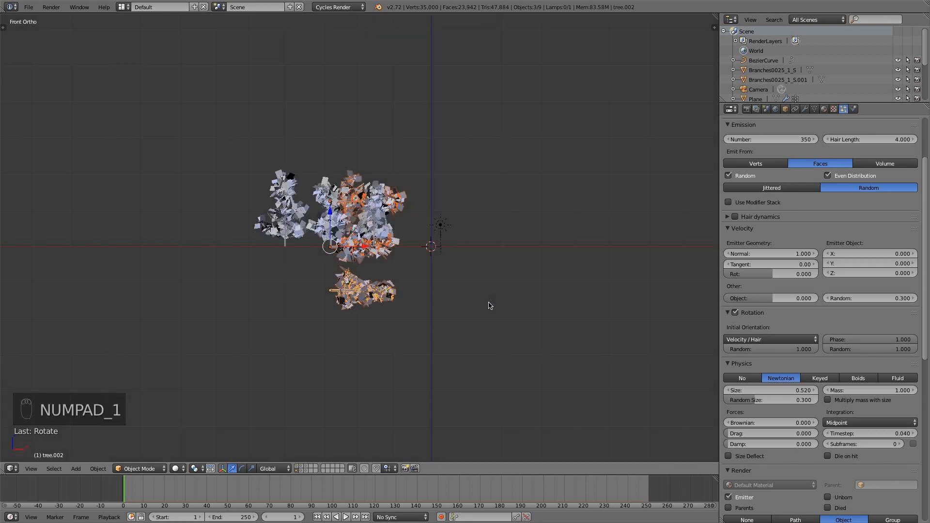
{"action": "key", "text": "super+z"}
Rotate the three original trees 90 degrees about the X axis so they lie flat with their tops toward negative Y.
{"action": "key", "text": "r"}
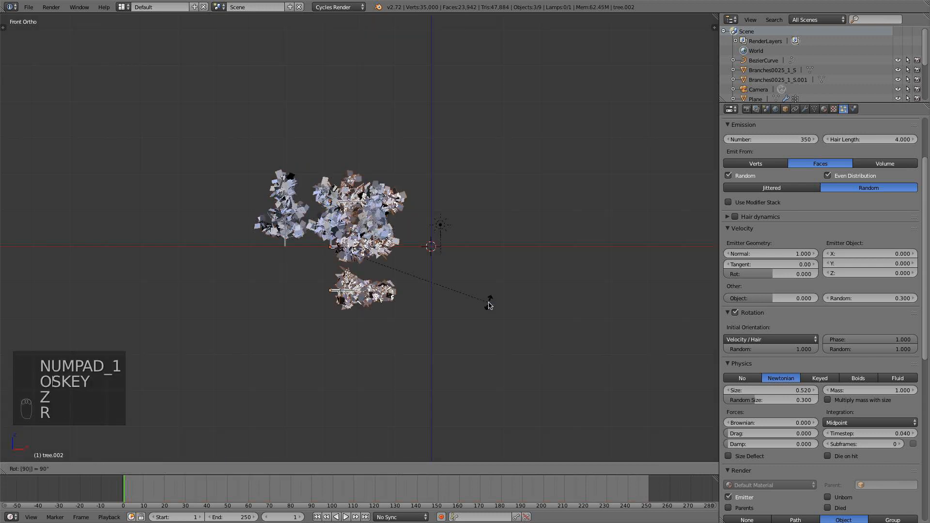
{"action": "left_click", "coordinate": [490, 305]}
{"action": "key", "text": "KP_7"}
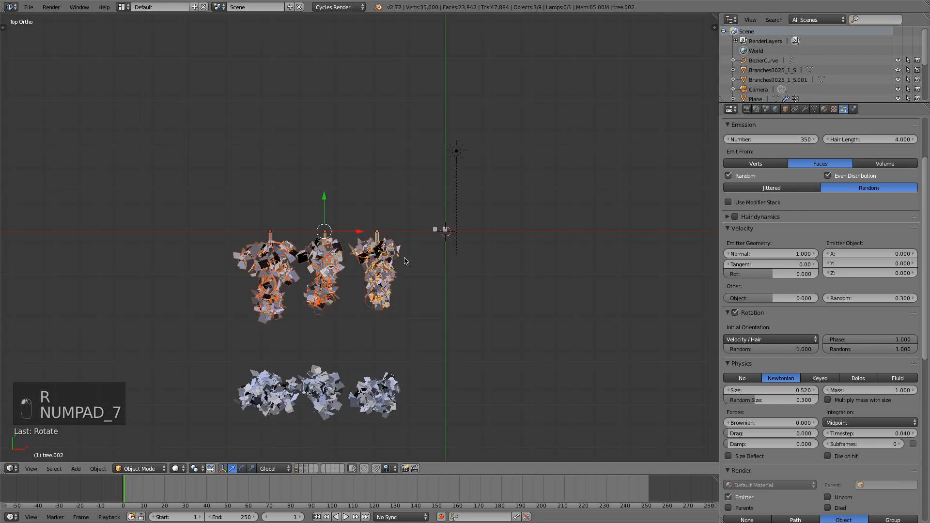
{"action": "scroll", "coordinate": [395, 216], "scroll_direction": "up", "scroll_amount": 5}
{"action": "middle_click_drag", "start_coordinate": [395, 215], "coordinate": [416, 169], "text": "shift"}
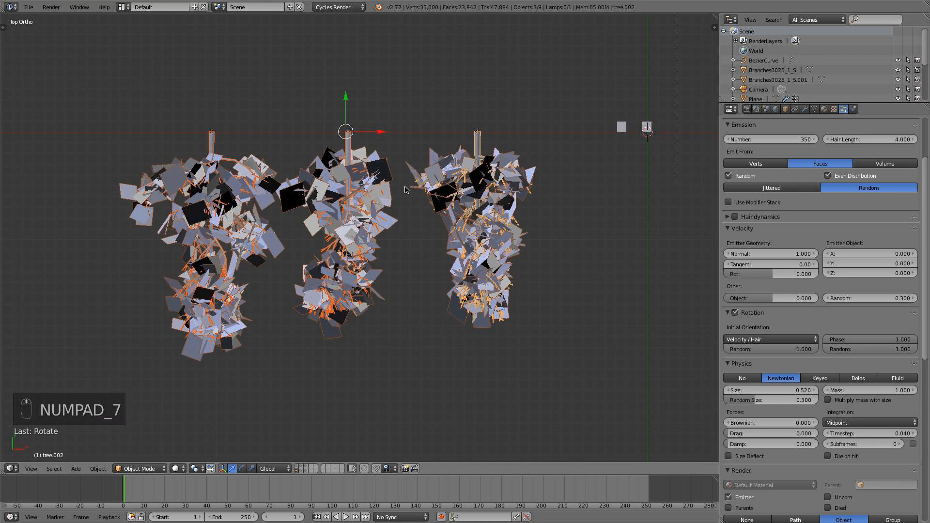
Select only tree.002, the lying tree nearest the branch planes, and convert its particle system modifier into real leaf objects.
{"action": "key", "text": "a"}
{"action": "key", "text": "a"}
{"action": "right_click", "coordinate": [371, 169]}
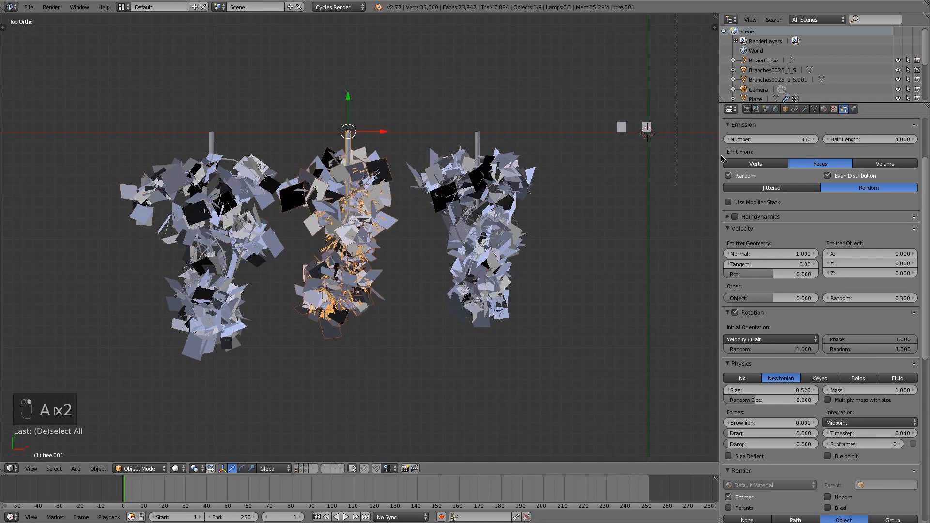
{"action": "right_click", "coordinate": [465, 153]}
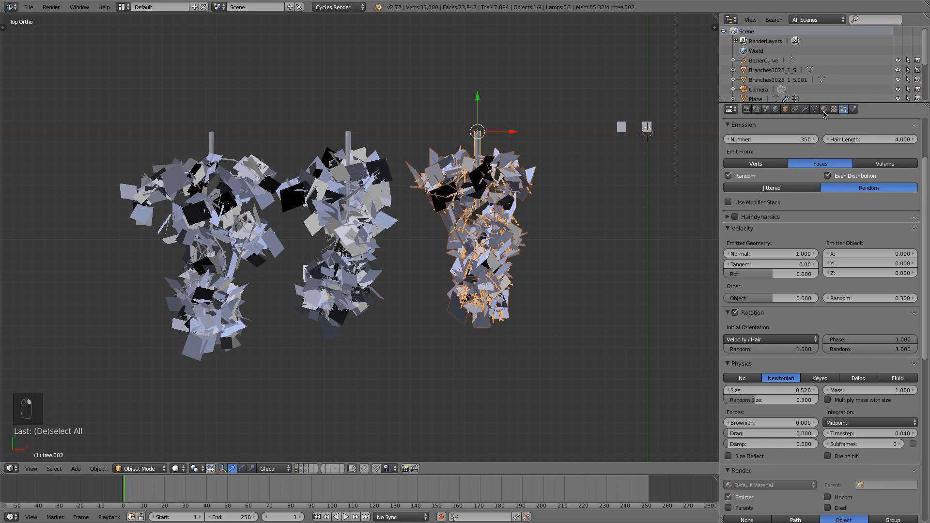
{"action": "left_click", "coordinate": [806, 110]}
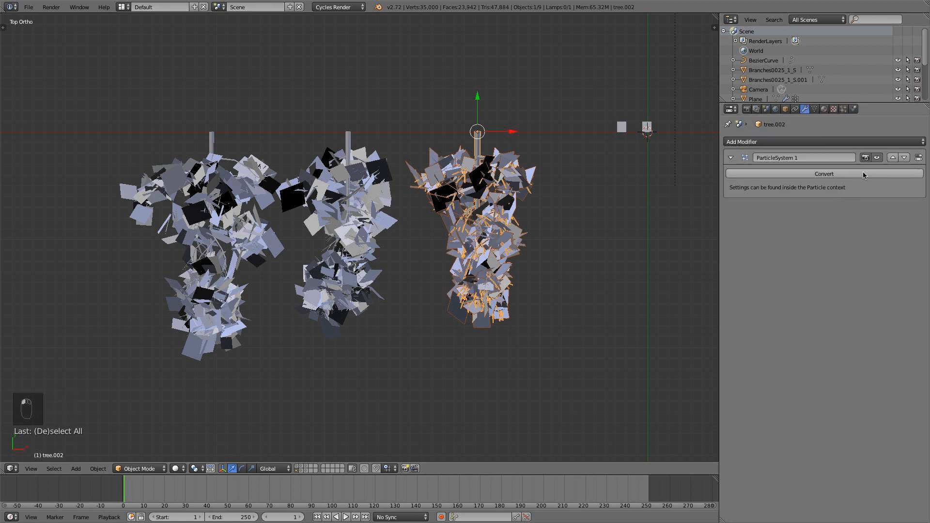
{"action": "left_click", "coordinate": [827, 174]}
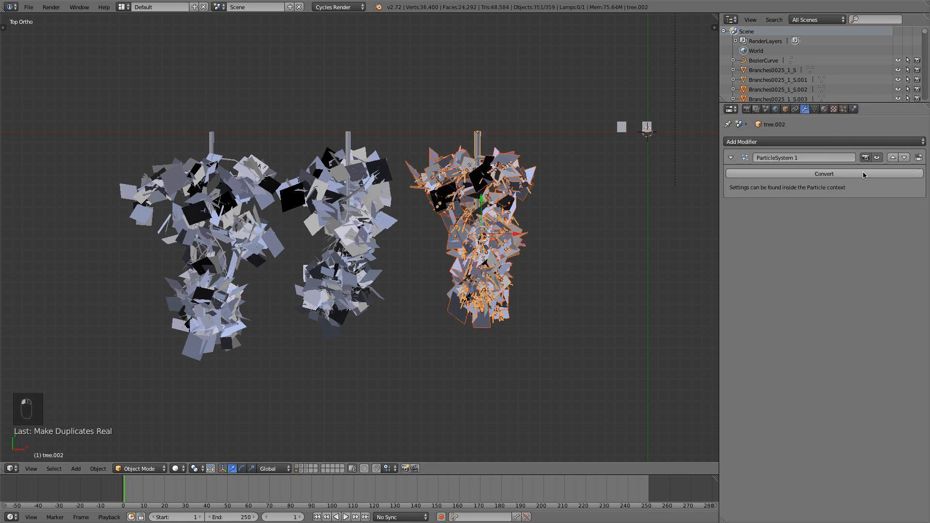
Remove the original particle system from tree.002, keeping the converted leaf objects.
{"action": "left_click", "coordinate": [844, 109]}
{"action": "scroll", "coordinate": [916, 161], "scroll_direction": "up", "scroll_amount": 2}
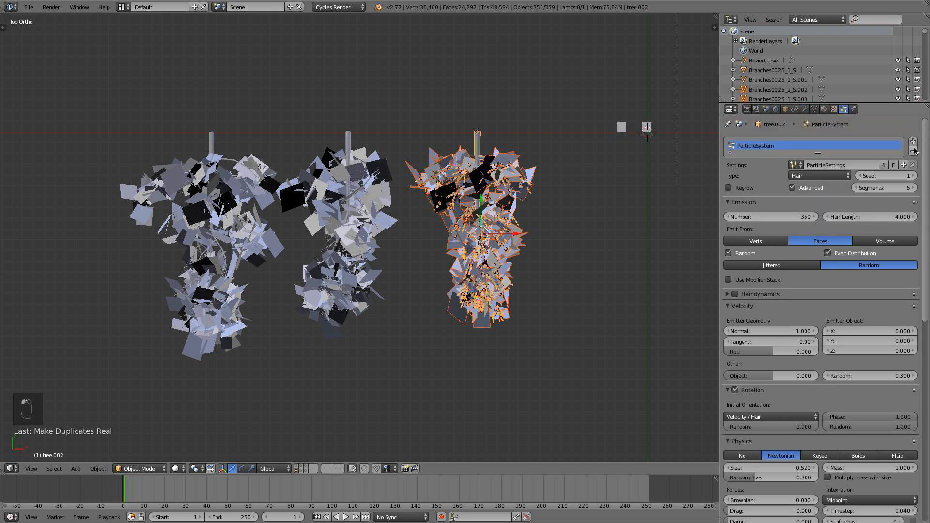
{"action": "left_click", "coordinate": [914, 151]}
{"action": "scroll", "coordinate": [557, 197], "scroll_direction": "up", "scroll_amount": 2}
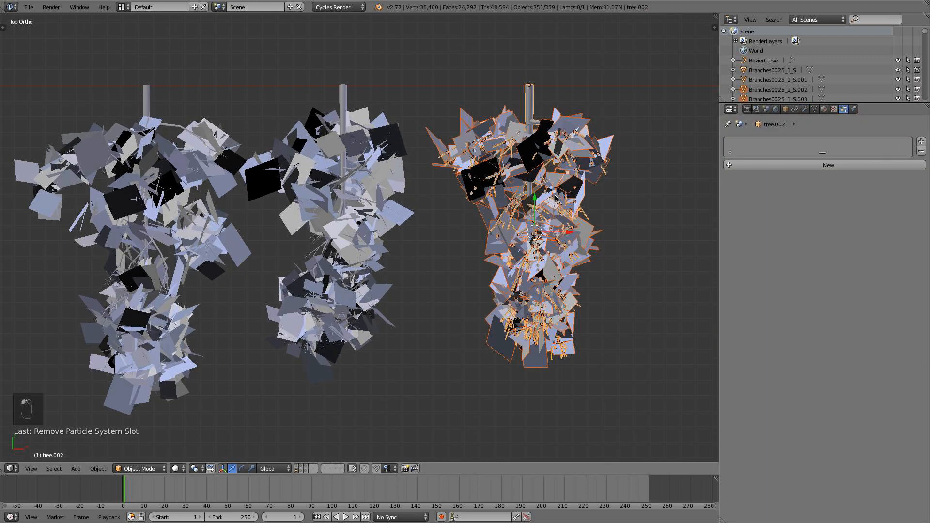
{"action": "scroll", "coordinate": [556, 198], "scroll_direction": "down", "scroll_amount": 1}
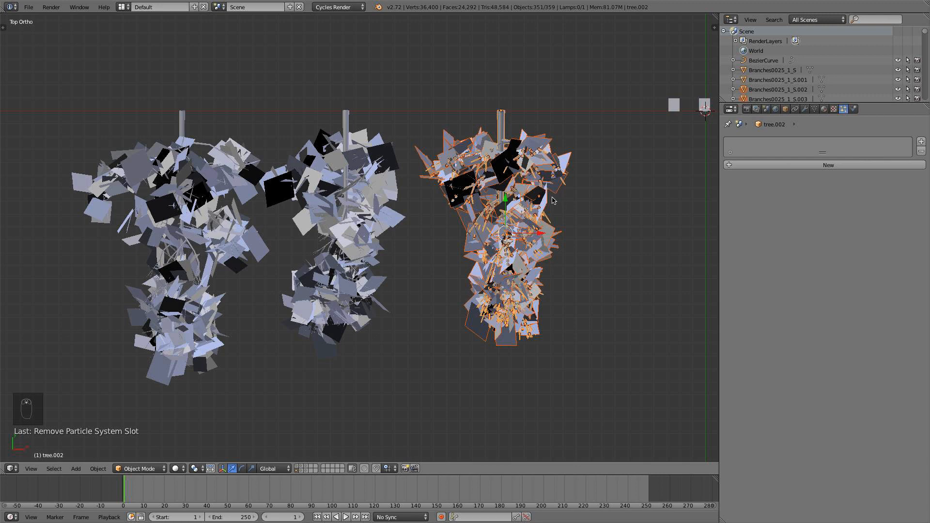
Join the converted leaf objects with tree.002 into a single mesh object.
{"action": "key", "text": "ctrl+j"}
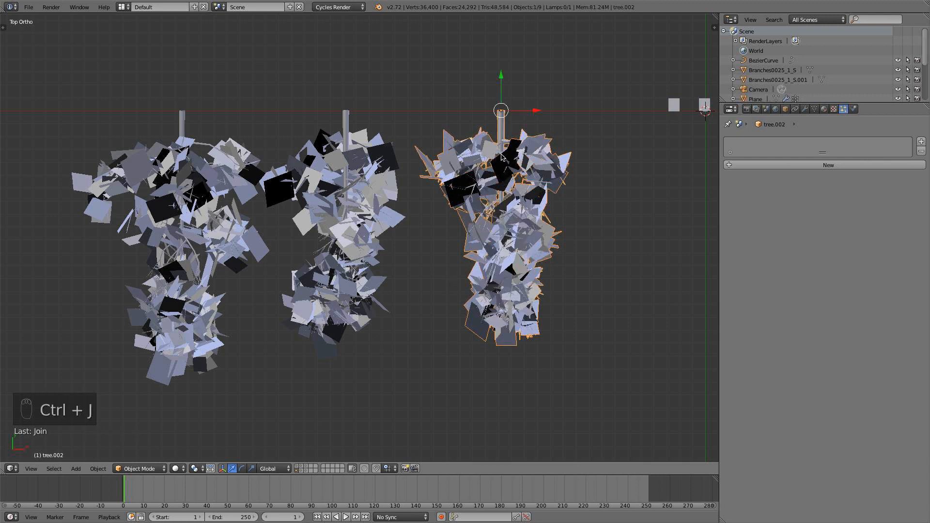
{"action": "key", "text": "r"}
{"action": "right_click", "coordinate": [528, 221]}
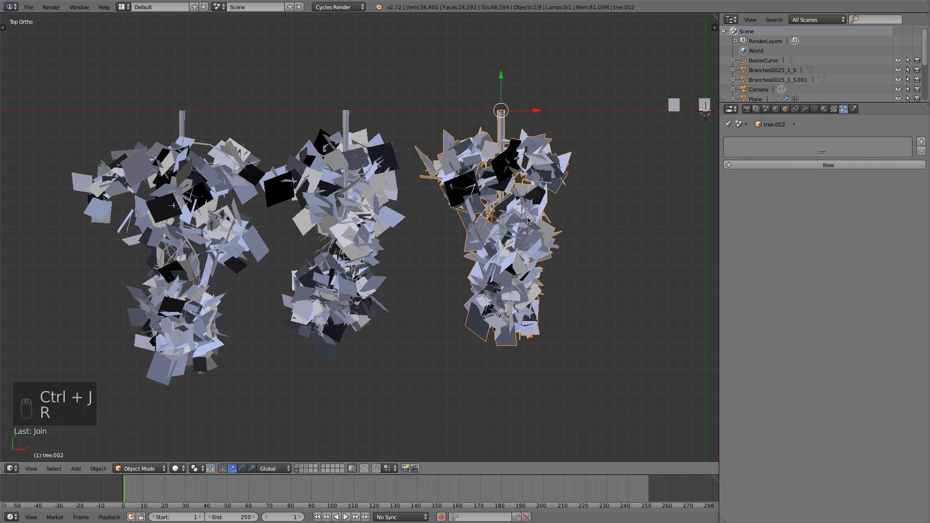
Convert the leaf particles of tree.001 into real objects joined with the tree, removing its original particle system.
{"action": "right_click", "coordinate": [369, 136]}
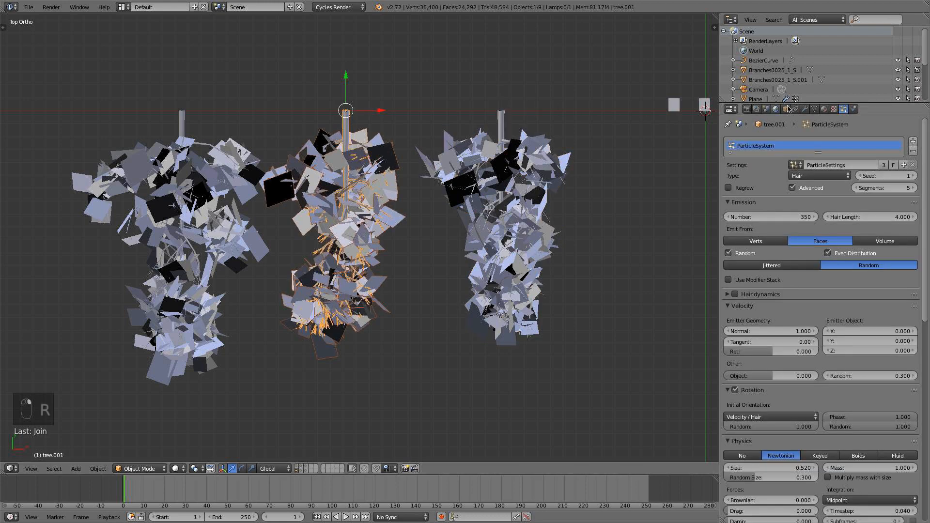
{"action": "left_click", "coordinate": [806, 109]}
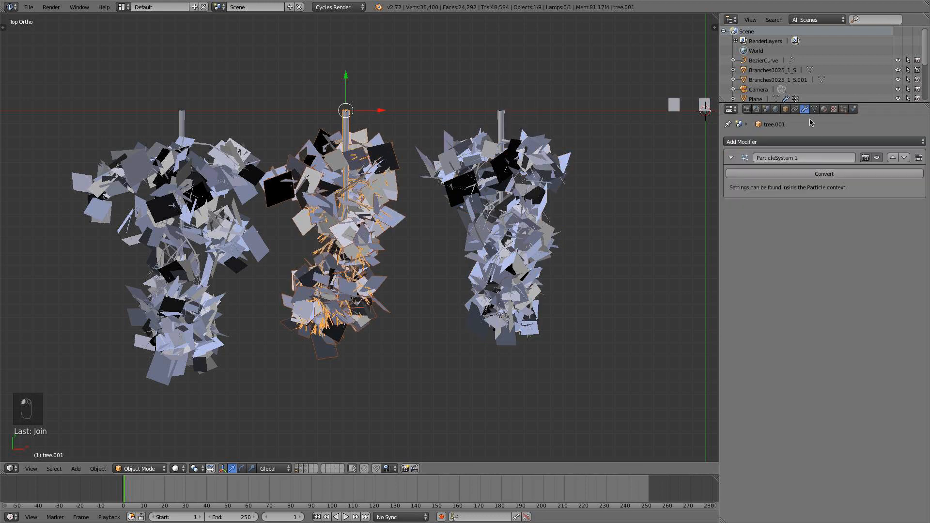
{"action": "left_click", "coordinate": [823, 173]}
{"action": "left_click", "coordinate": [844, 108]}
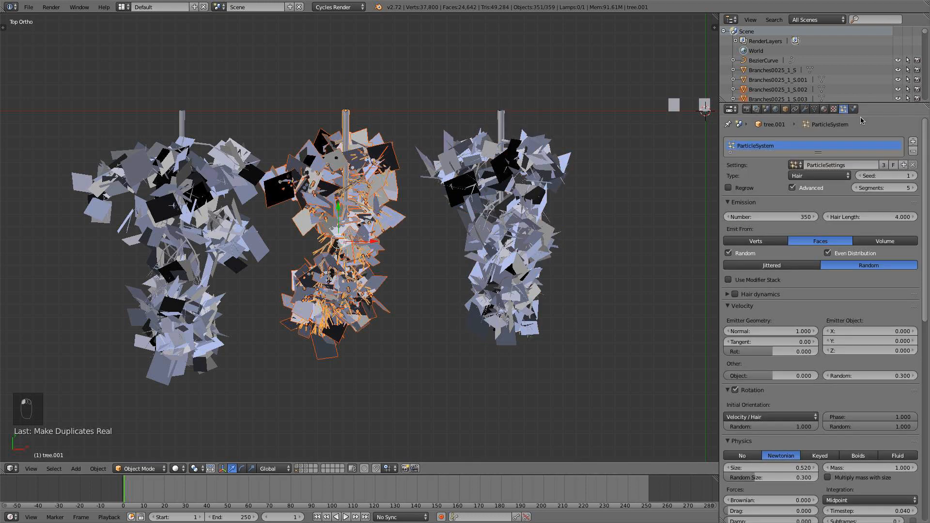
{"action": "left_click", "coordinate": [913, 154]}
{"action": "key", "text": "ctrl+j"}
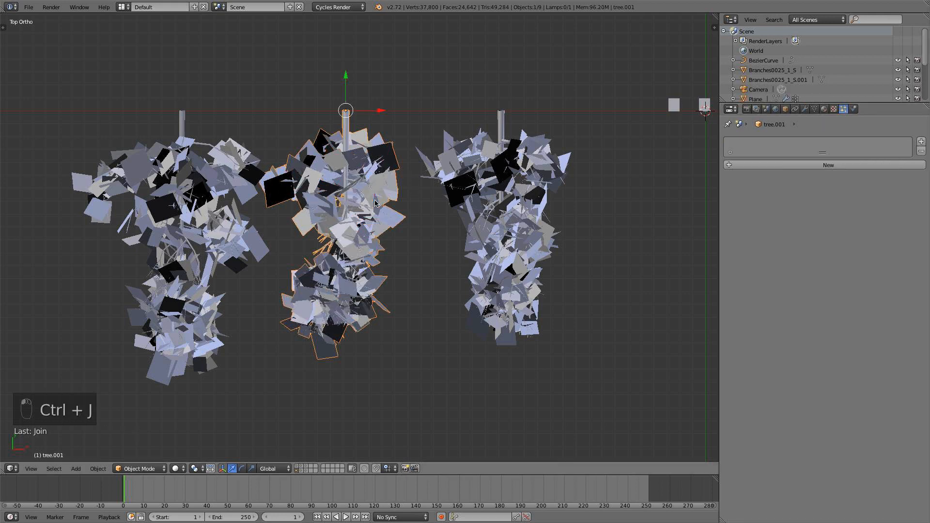
Convert the leaf particles of the remaining lying tree, named tree, into real objects joined with it, removing its original particle system.
{"action": "right_click", "coordinate": [239, 162]}
{"action": "left_click", "coordinate": [805, 109]}
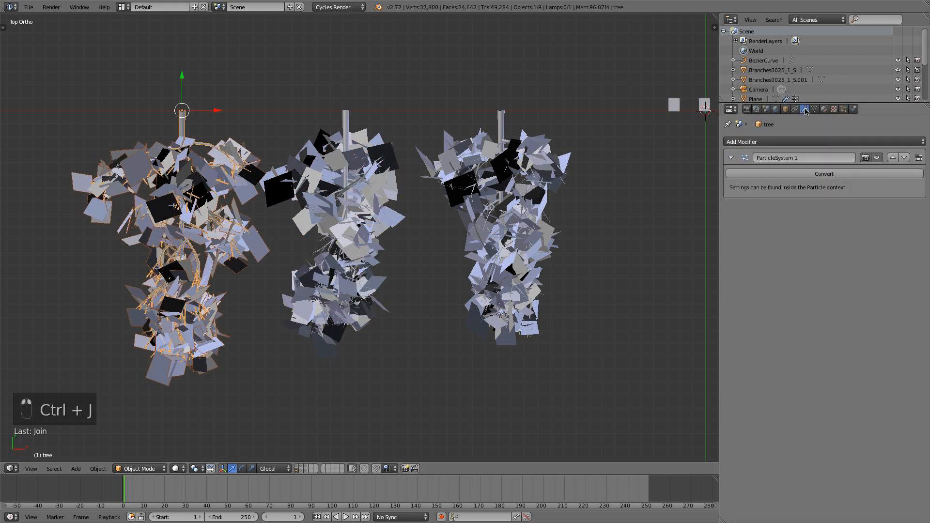
{"action": "left_click", "coordinate": [824, 173]}
{"action": "left_click", "coordinate": [844, 109]}
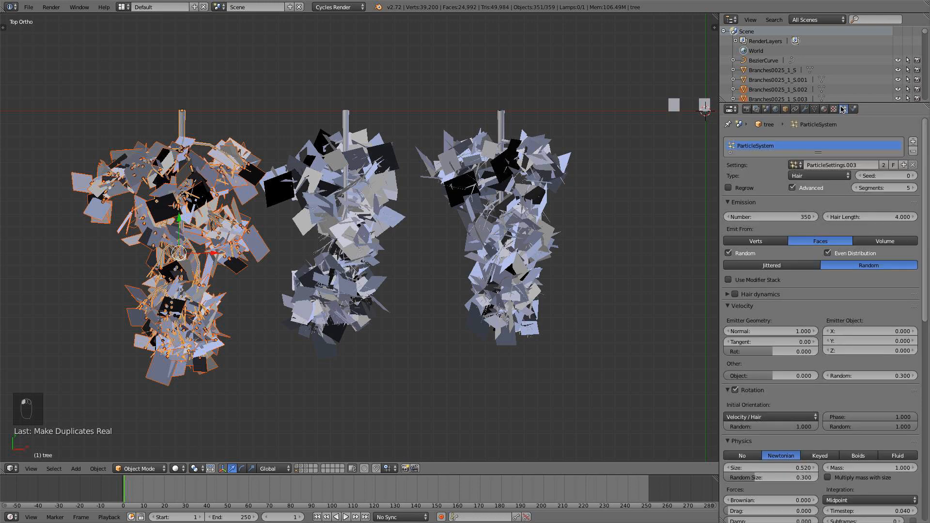
{"action": "left_click", "coordinate": [913, 151]}
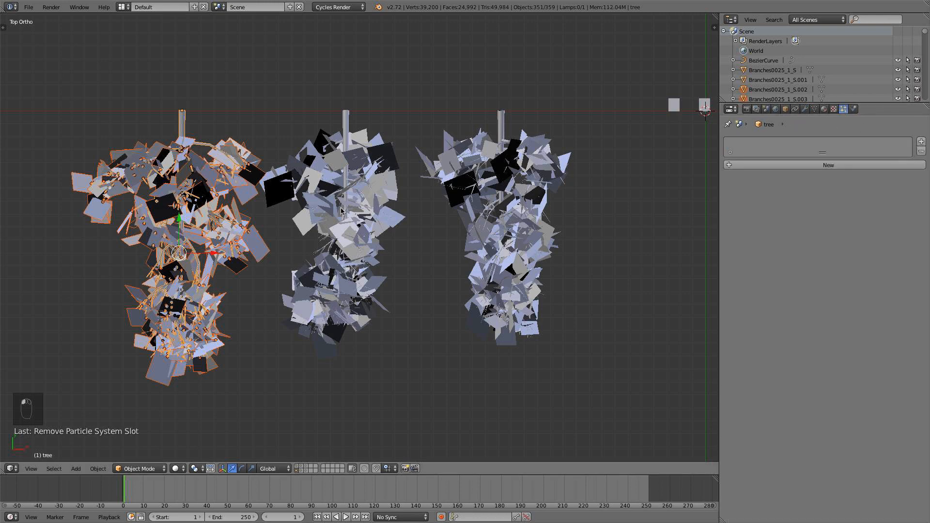
{"action": "key", "text": "ctrl+j"}
Select the three joined lying trees and put them in a new group named Trees.
{"action": "scroll", "coordinate": [156, 225], "scroll_direction": "down", "scroll_amount": 4}
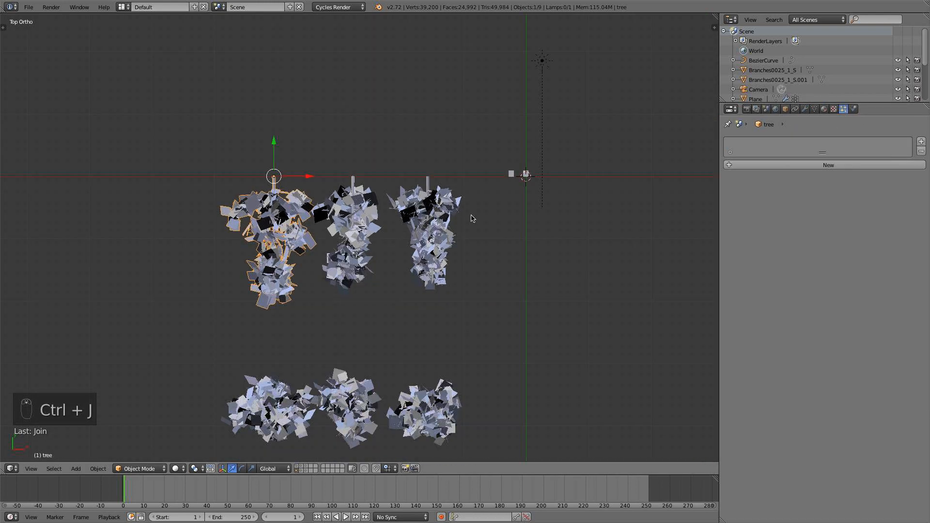
{"action": "key", "text": "b"}
{"action": "left_click_drag", "start_coordinate": [467, 193], "coordinate": [166, 220]}
{"action": "scroll", "coordinate": [203, 224], "scroll_direction": "down", "scroll_amount": 1}
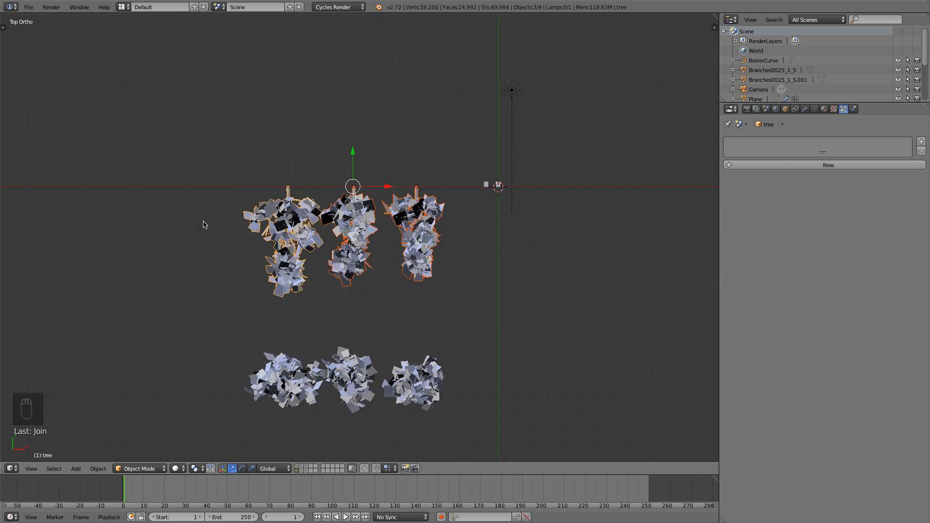
{"action": "key", "text": "ctrl+g"}
{"action": "key", "text": "t"}
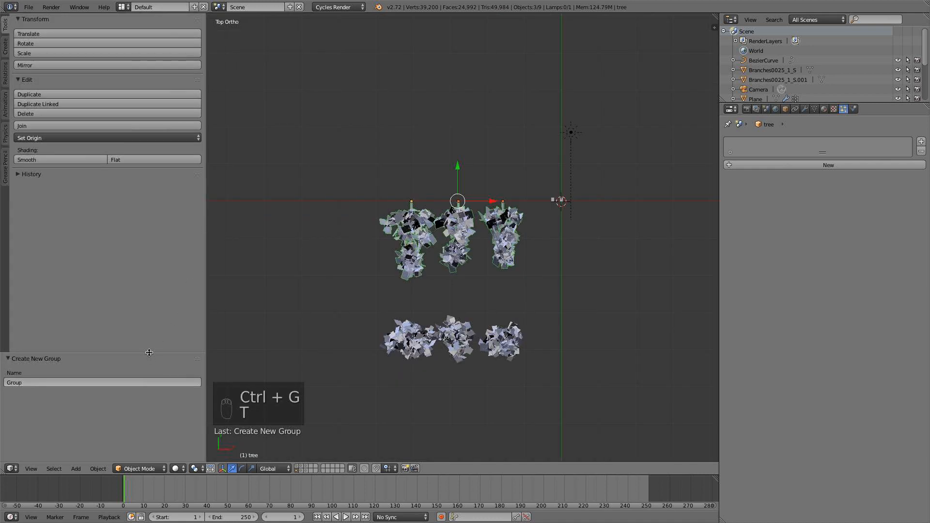
{"action": "left_click_drag", "start_coordinate": [149, 352], "coordinate": [156, 249]}
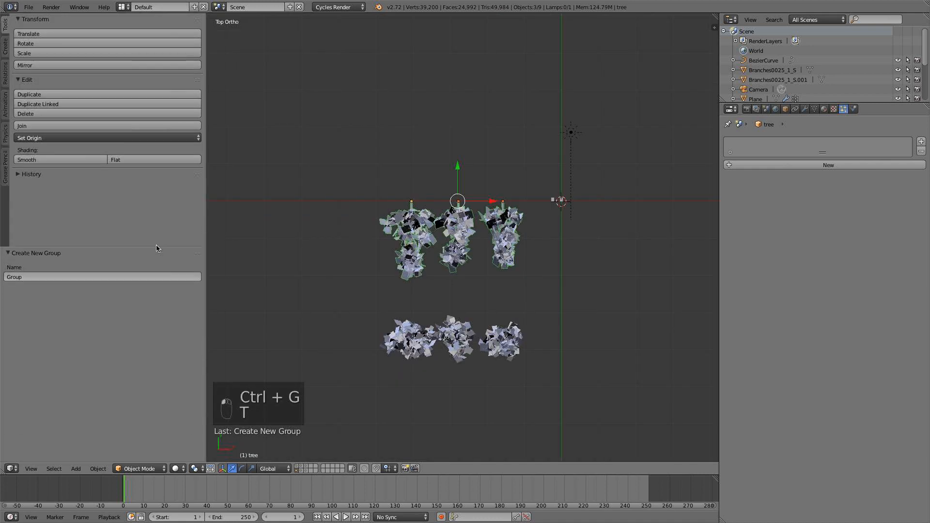
{"action": "left_click", "coordinate": [141, 277]}
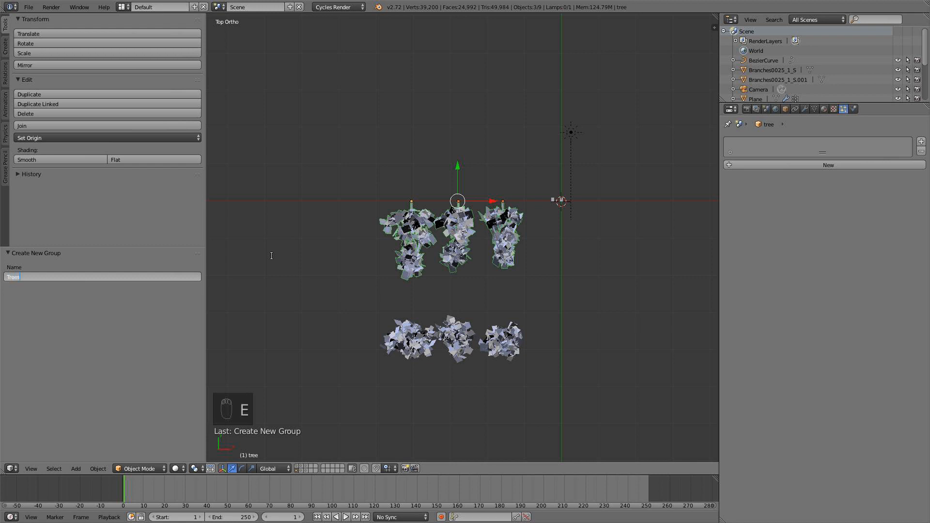
Select the road ground plane on the first layer and save the file.
{"action": "left_click", "coordinate": [298, 469]}
{"action": "key", "text": "KP_0"}
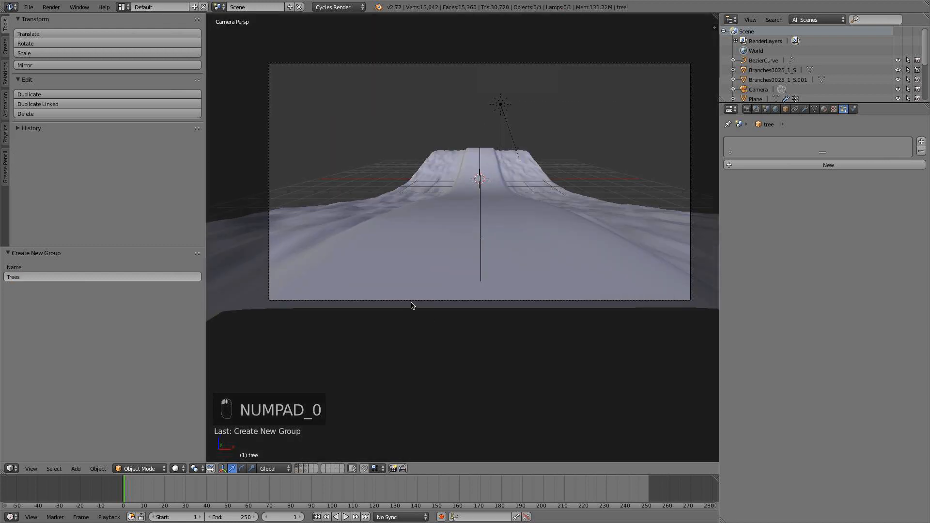
{"action": "right_click", "coordinate": [420, 217]}
{"action": "left_click", "coordinate": [29, 7]}
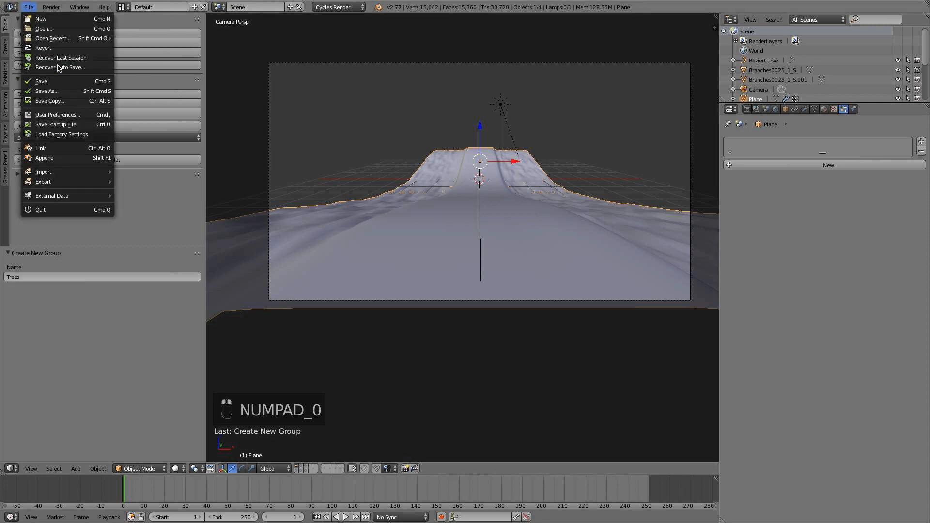
{"action": "left_click", "coordinate": [57, 81]}
{"action": "key", "text": "t"}
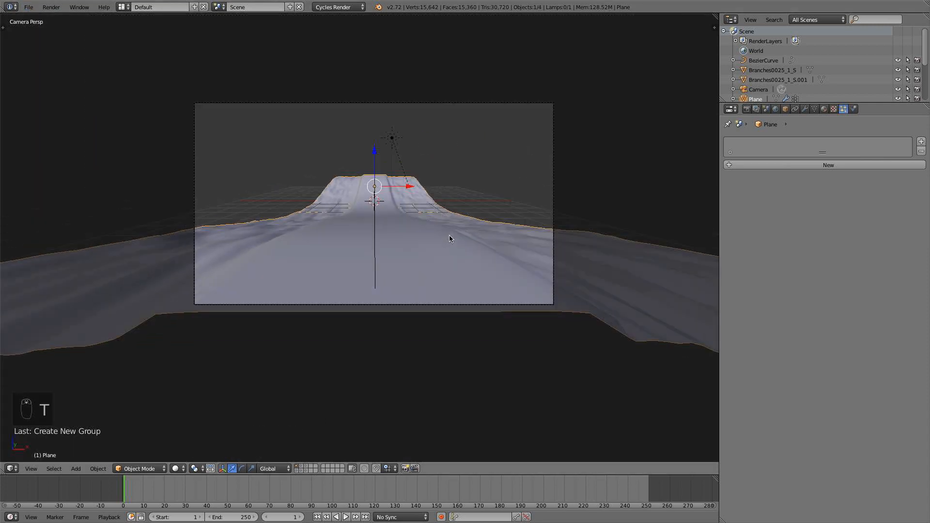
Add a vertex group named trees to the ground plane, viewed from the top.
{"action": "key", "text": "KP_7"}
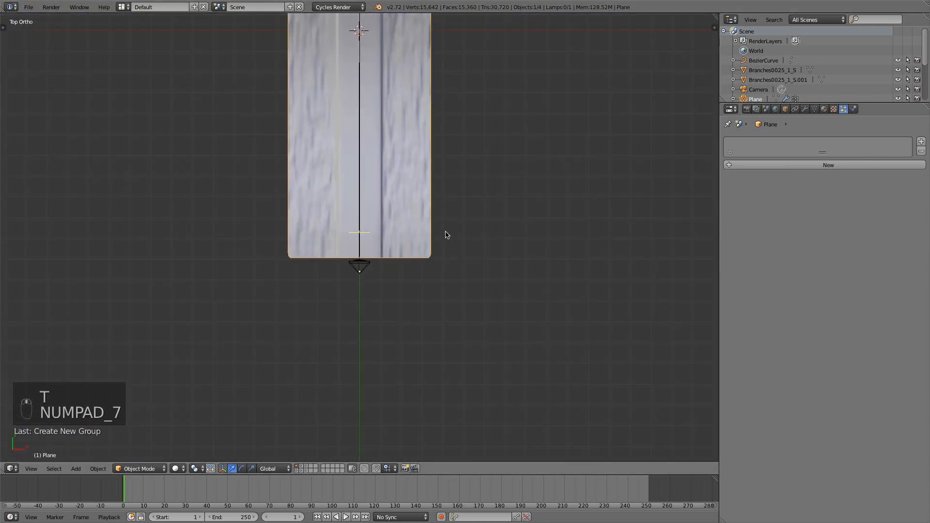
{"action": "scroll", "coordinate": [446, 235], "scroll_direction": "down", "scroll_amount": 1}
{"action": "middle_click_drag", "start_coordinate": [389, 140], "coordinate": [399, 277], "text": "shift"}
{"action": "right_click", "coordinate": [403, 177]}
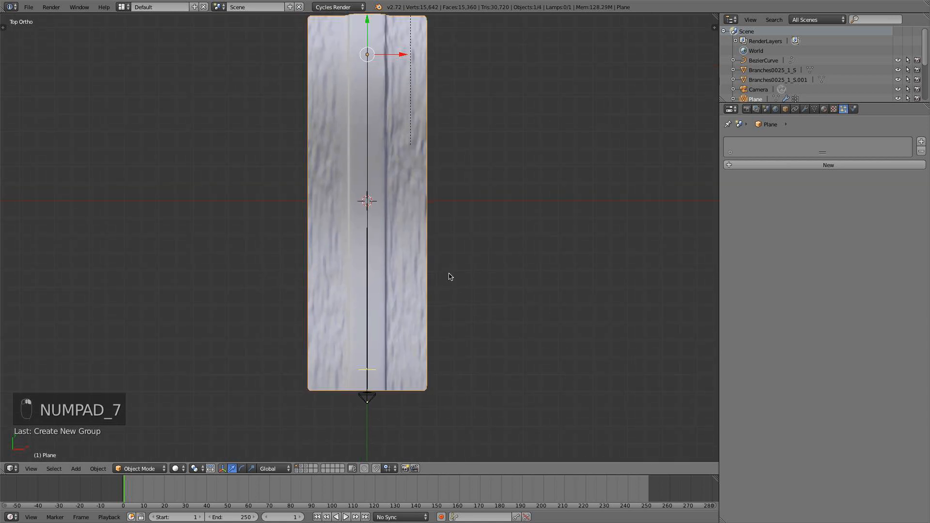
{"action": "left_click", "coordinate": [814, 108]}
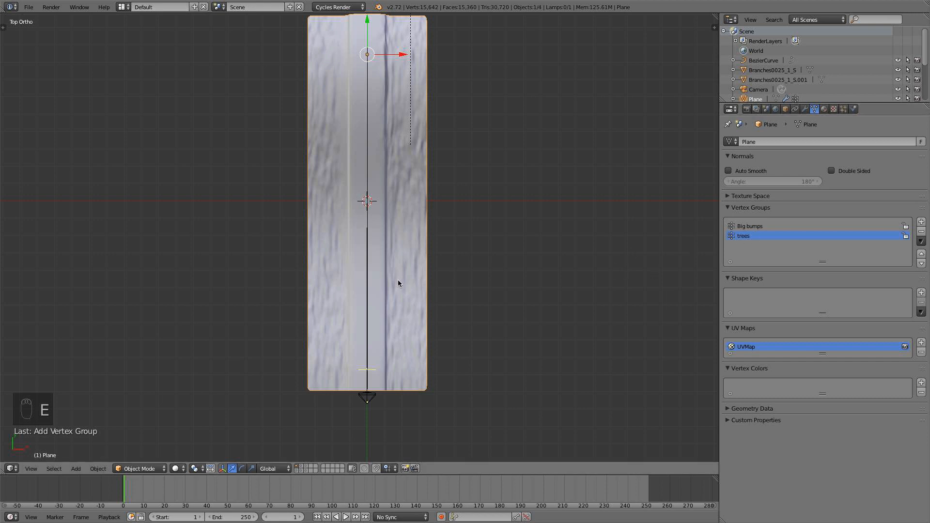
Put the ground plane into Weight Paint mode and choose the Add brush.
{"action": "left_click", "coordinate": [150, 469]}
{"action": "left_click", "coordinate": [146, 416]}
{"action": "key", "text": "t"}
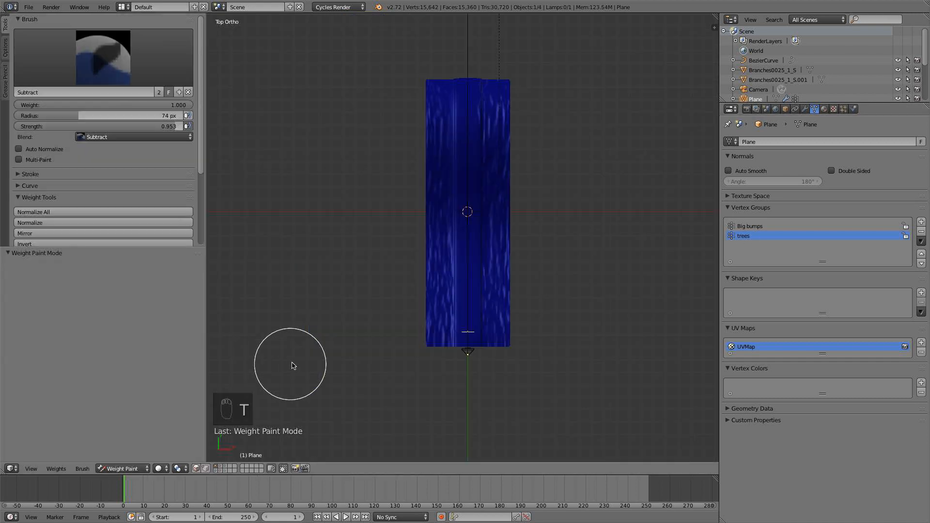
{"action": "left_click", "coordinate": [103, 57]}
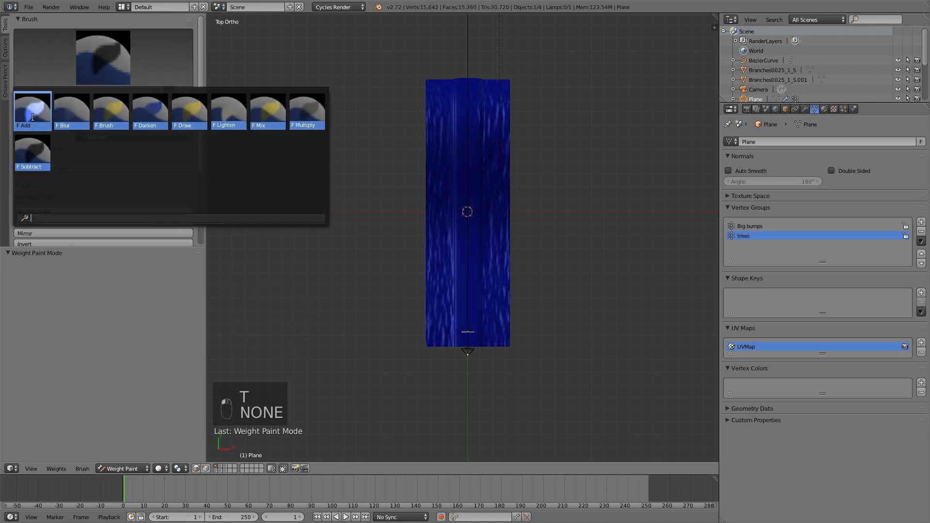
{"action": "left_click", "coordinate": [32, 116]}
{"action": "key", "text": "t"}
{"action": "scroll", "coordinate": [359, 299], "scroll_direction": "up", "scroll_amount": 1}
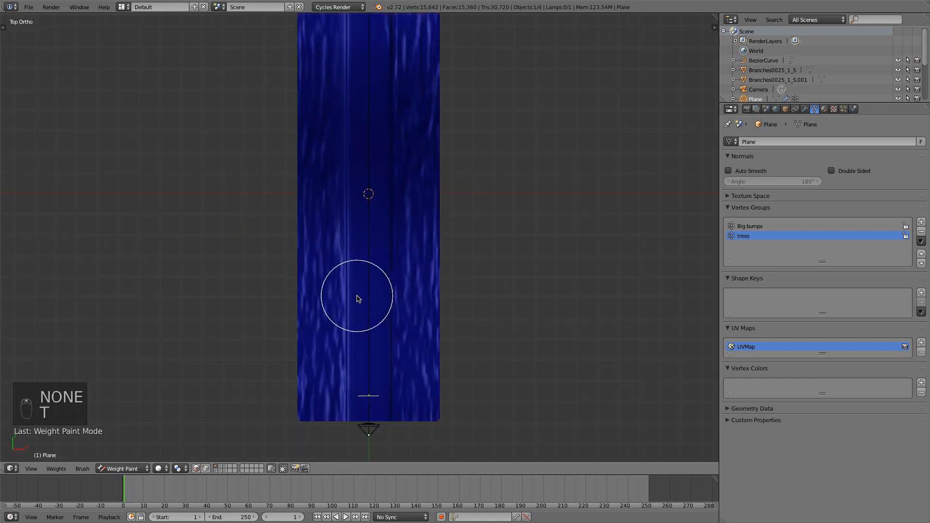
{"action": "scroll", "coordinate": [358, 299], "scroll_direction": "down", "scroll_amount": 2}
Paint strong trees weights along both long outer edges of the ground plane, leaving the road unpainted, and return to Object Mode.
{"action": "mouse_move", "coordinate": [326, 352]}
{"action": "left_mouse_down"}
{"action": "mouse_move", "coordinate": [308, 332]}
{"action": "mouse_move", "coordinate": [298, 227]}
{"action": "mouse_move", "coordinate": [305, 72]}
{"action": "mouse_move", "coordinate": [432, 56]}
{"action": "mouse_move", "coordinate": [441, 63]}
{"action": "mouse_move", "coordinate": [436, 364]}
{"action": "mouse_move", "coordinate": [423, 286]}
{"action": "mouse_move", "coordinate": [434, 139]}
{"action": "mouse_move", "coordinate": [424, 71]}
{"action": "mouse_move", "coordinate": [413, 77]}
{"action": "mouse_move", "coordinate": [432, 160]}
{"action": "left_mouse_up"}
{"action": "key", "text": "super+z"}
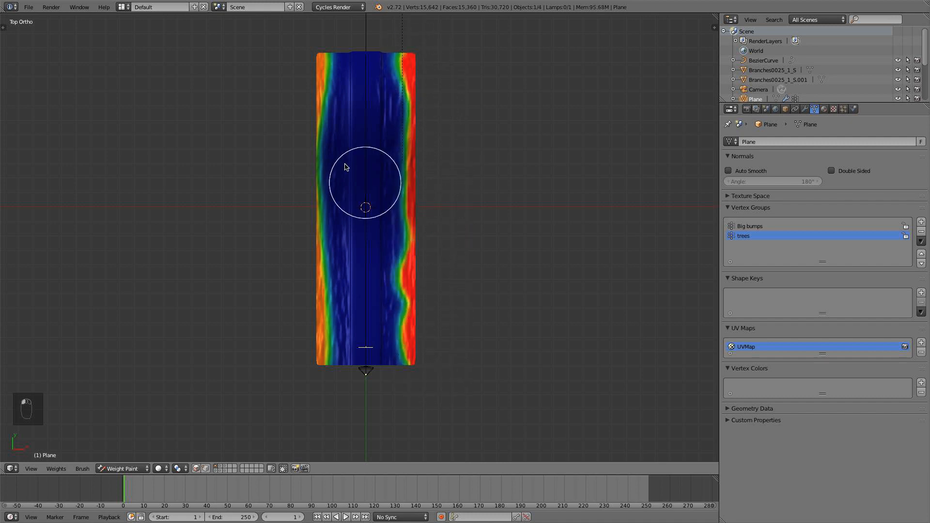
{"action": "mouse_move", "coordinate": [310, 72]}
{"action": "left_mouse_down"}
{"action": "mouse_move", "coordinate": [300, 242]}
{"action": "mouse_move", "coordinate": [311, 376]}
{"action": "mouse_move", "coordinate": [307, 58]}
{"action": "left_mouse_up"}
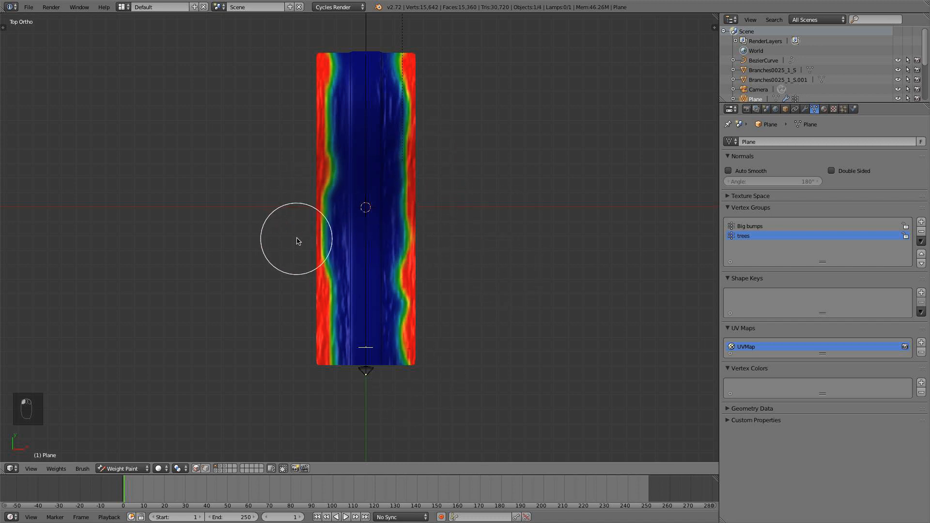
{"action": "middle_click_drag", "start_coordinate": [498, 327], "coordinate": [470, 333]}
{"action": "scroll", "coordinate": [446, 360], "scroll_direction": "up", "scroll_amount": 4}
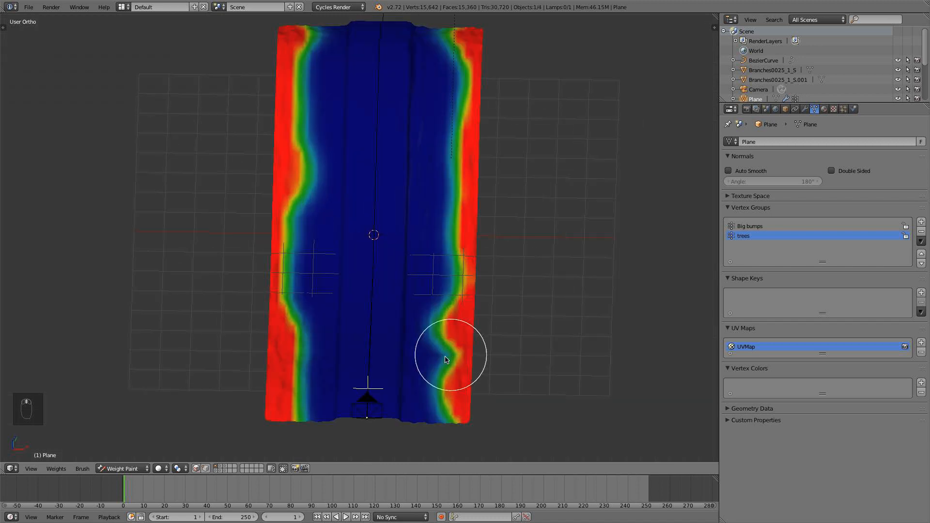
{"action": "left_click", "coordinate": [123, 468]}
{"action": "left_click", "coordinate": [125, 462]}
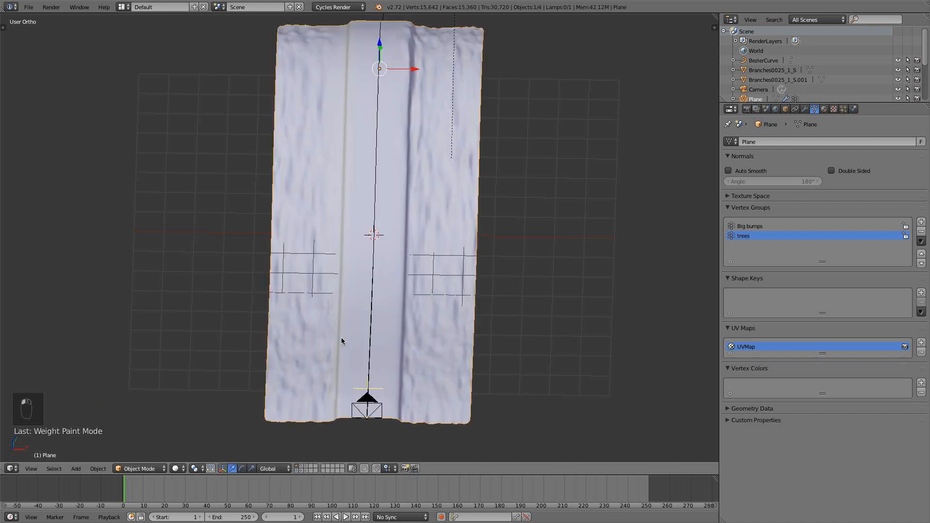
Add a new particle system to the ground plane and name its settings Trees.
{"action": "left_click", "coordinate": [844, 108]}
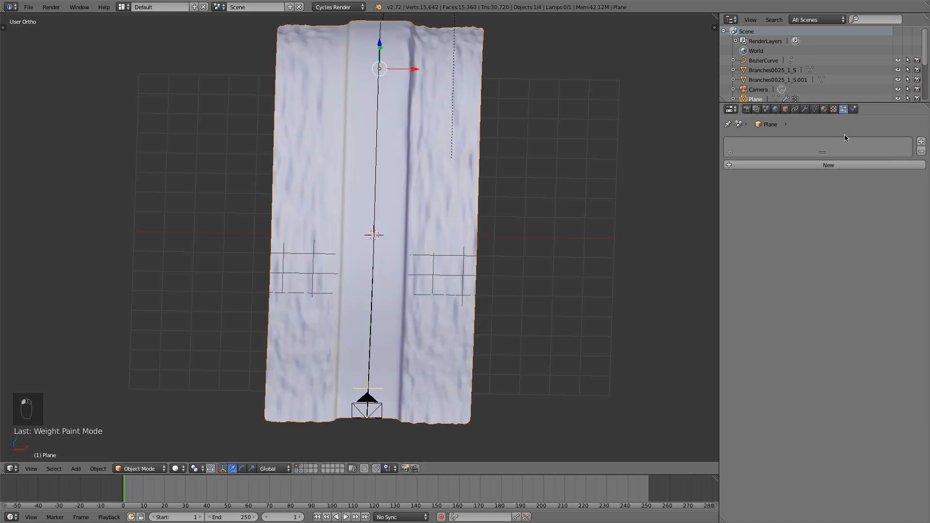
{"action": "left_click", "coordinate": [843, 166]}
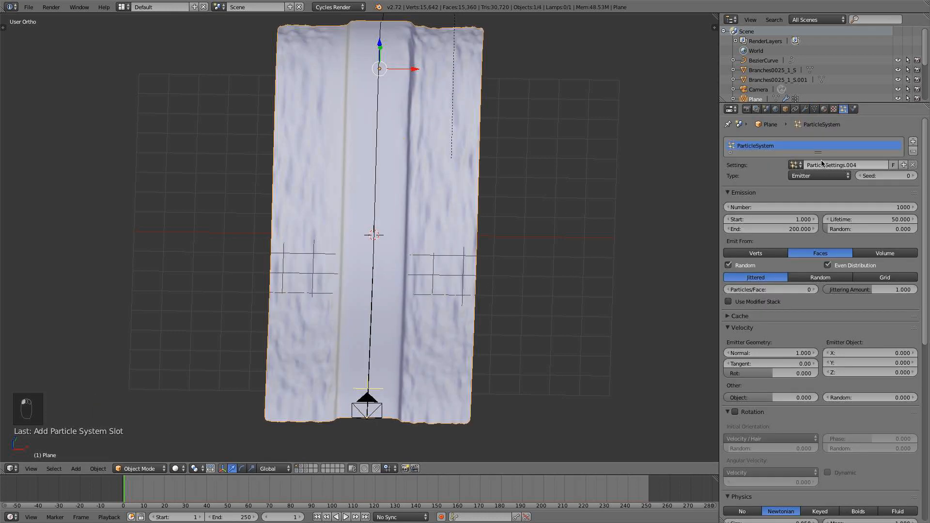
{"action": "left_click", "coordinate": [822, 164]}
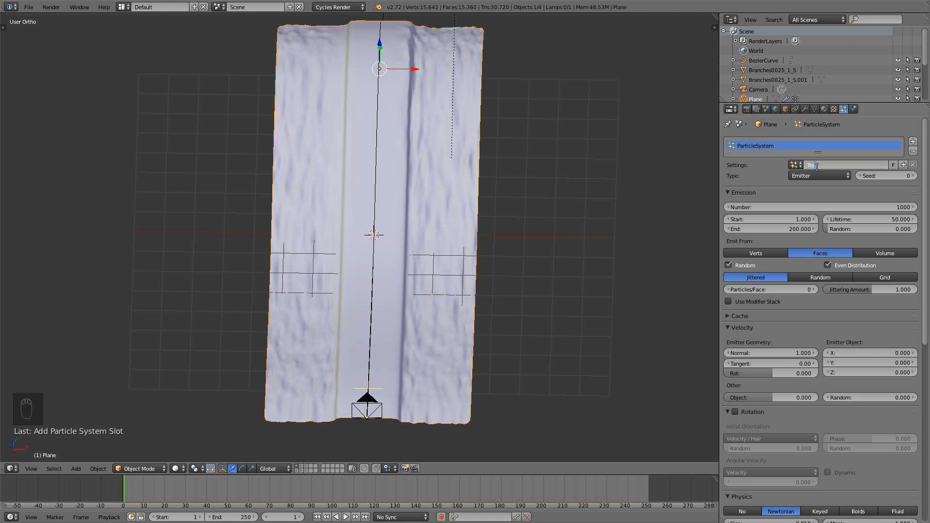
Set the Trees particle system's type to Hair and enable its advanced settings.
{"action": "scroll", "coordinate": [470, 248], "scroll_direction": "down", "scroll_amount": 3}
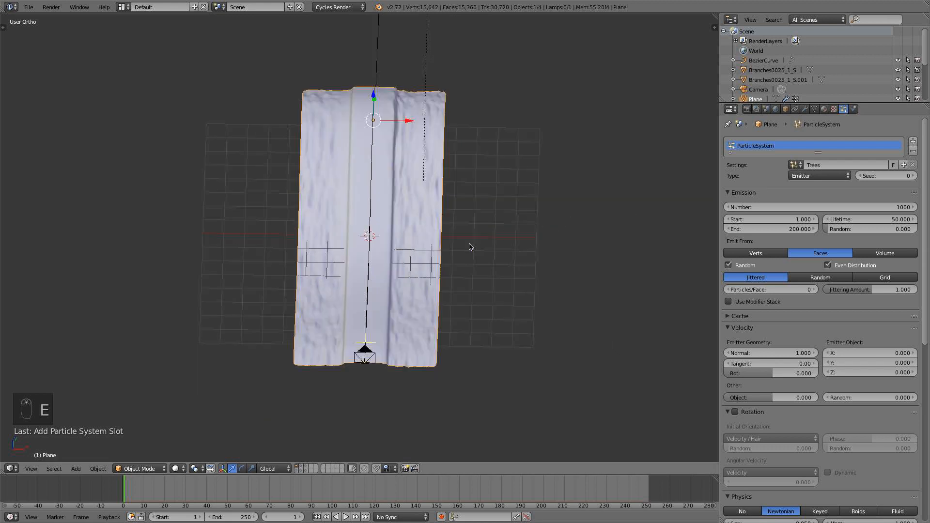
{"action": "middle_click_drag", "start_coordinate": [470, 247], "coordinate": [469, 226]}
{"action": "left_click", "coordinate": [817, 176]}
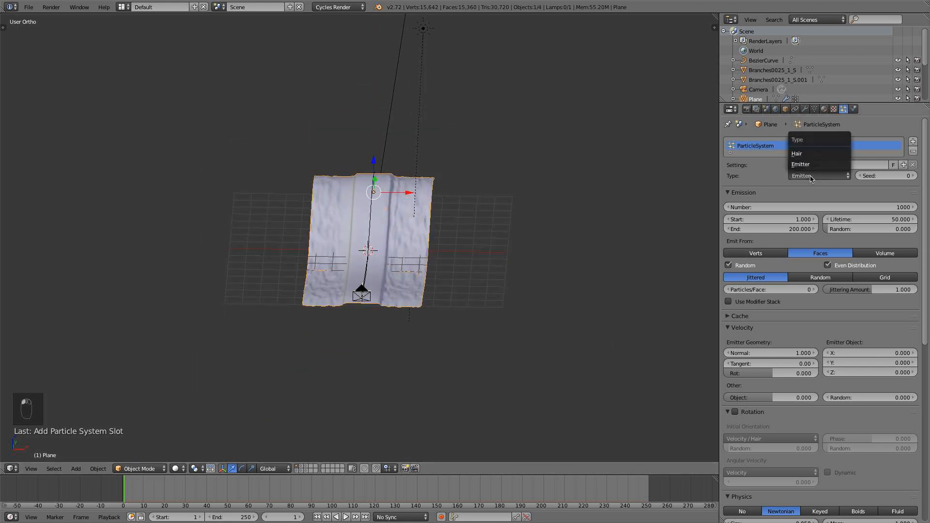
{"action": "left_click", "coordinate": [812, 156]}
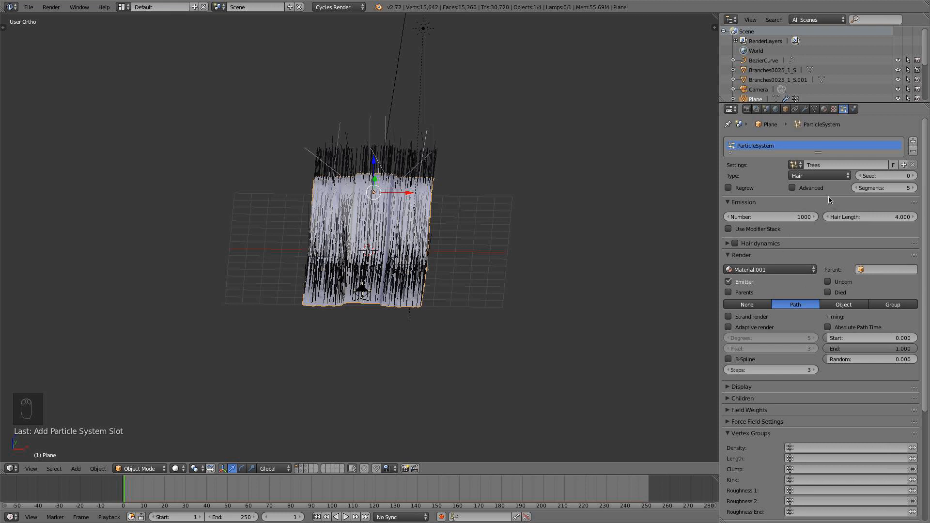
{"action": "left_click", "coordinate": [812, 188]}
Render the Trees particle system as a group, using Trees as the dupli group.
{"action": "scroll", "coordinate": [843, 274], "scroll_direction": "down", "scroll_amount": 6}
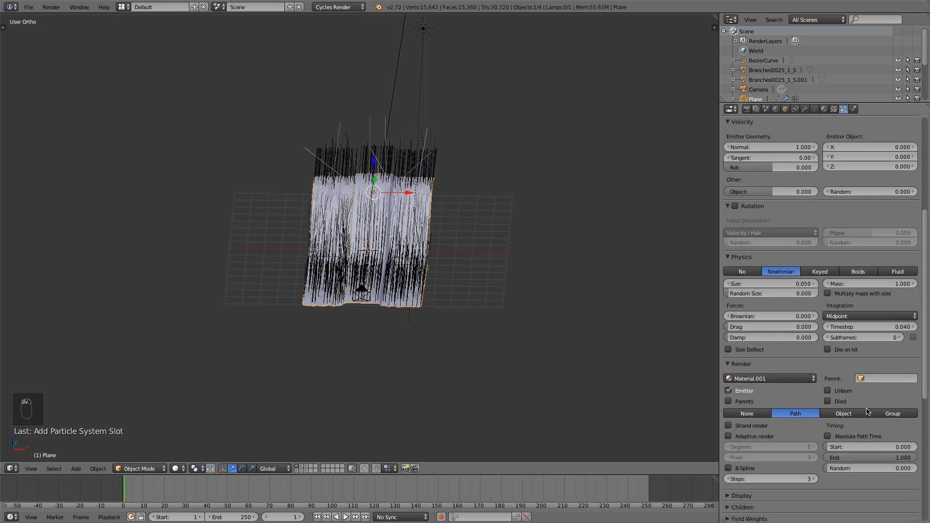
{"action": "left_click", "coordinate": [889, 413]}
{"action": "left_click", "coordinate": [853, 426]}
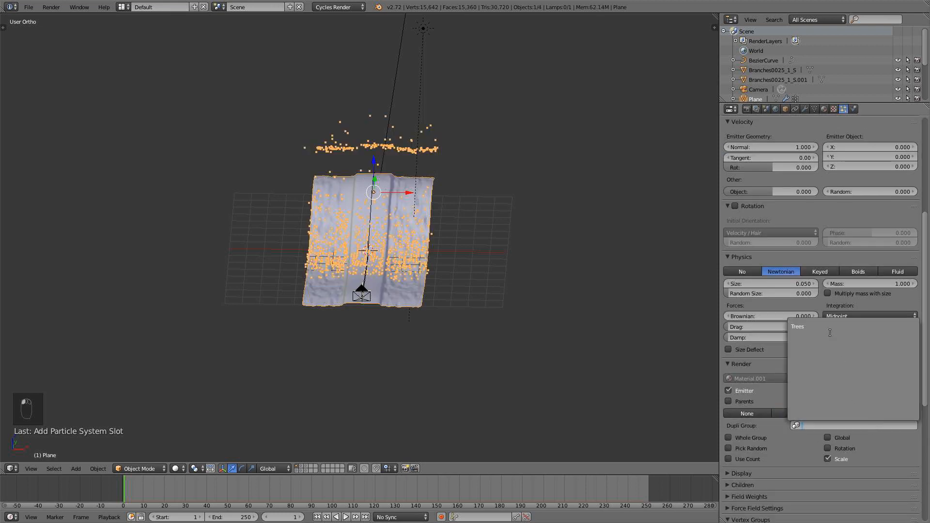
{"action": "left_click", "coordinate": [830, 327]}
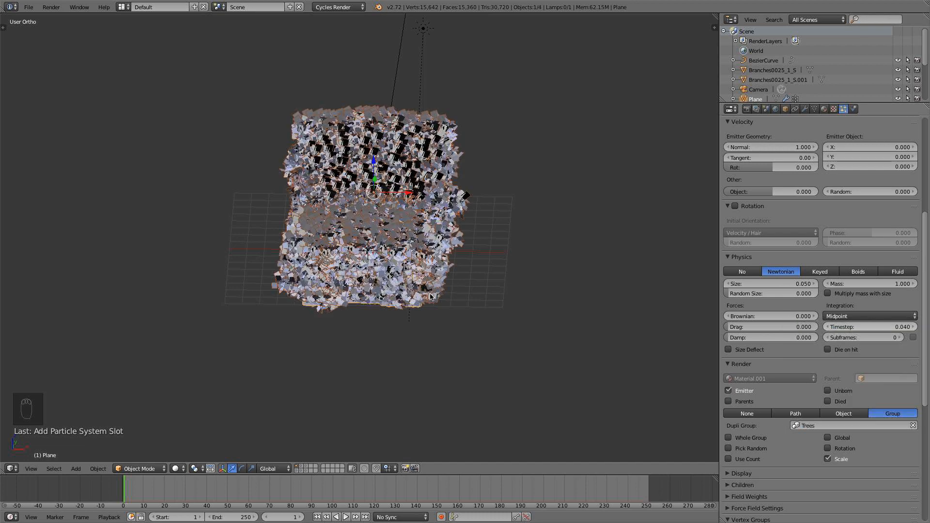
Set the Trees particle system's emission number to 50.
{"action": "key", "text": "KP_3"}
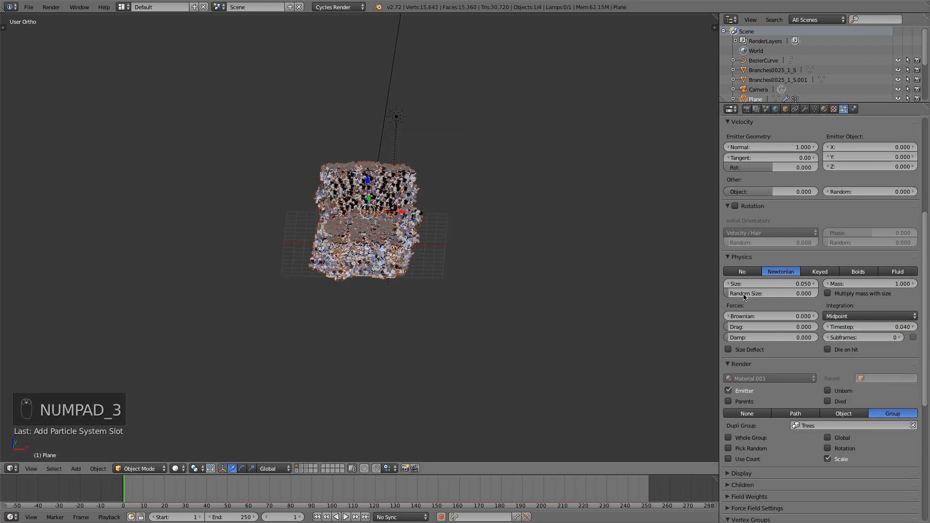
{"action": "scroll", "coordinate": [761, 292], "scroll_direction": "up", "scroll_amount": 8}
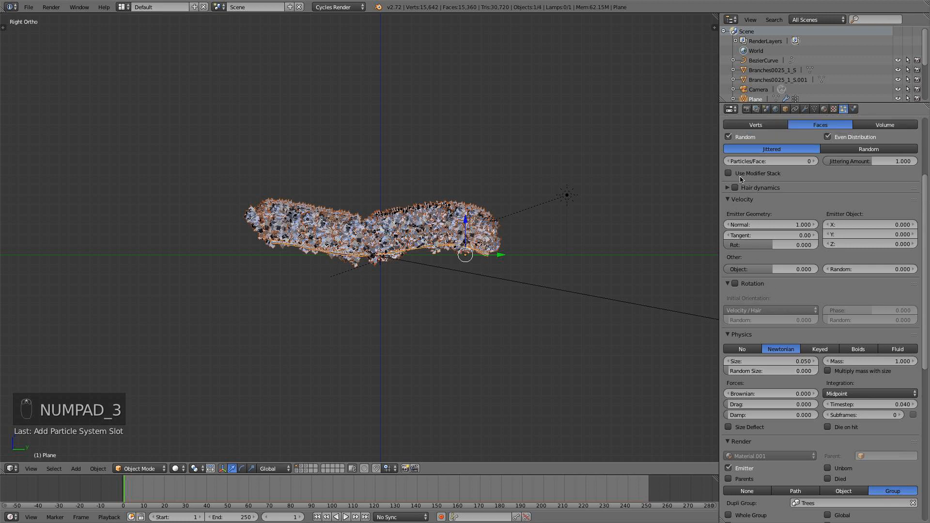
{"action": "scroll", "coordinate": [784, 202], "scroll_direction": "up", "scroll_amount": 2}
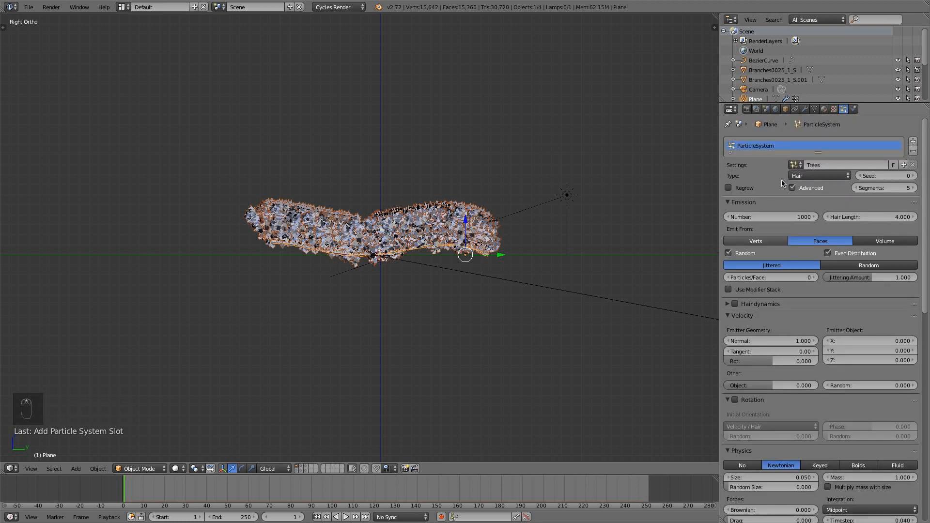
{"action": "left_click", "coordinate": [782, 218]}
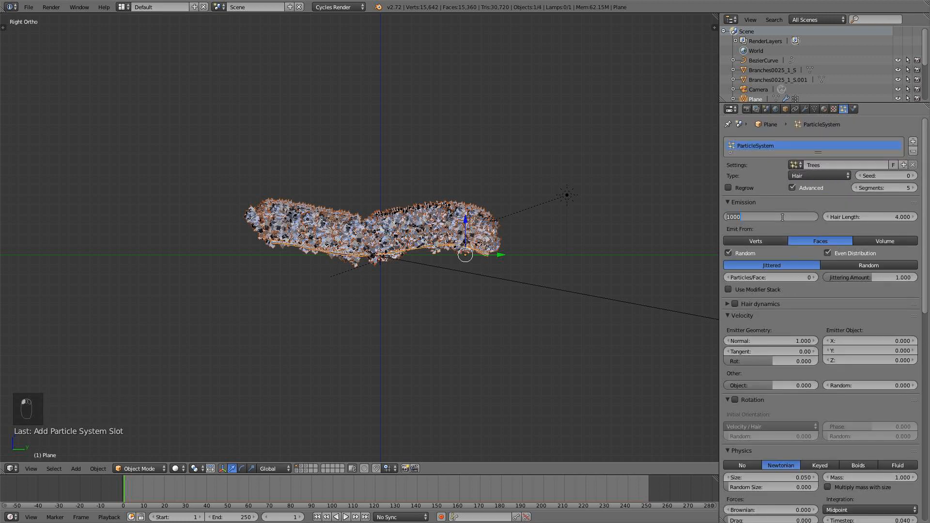
{"action": "type", "text": "50"}
{"action": "key", "text": "Return"}
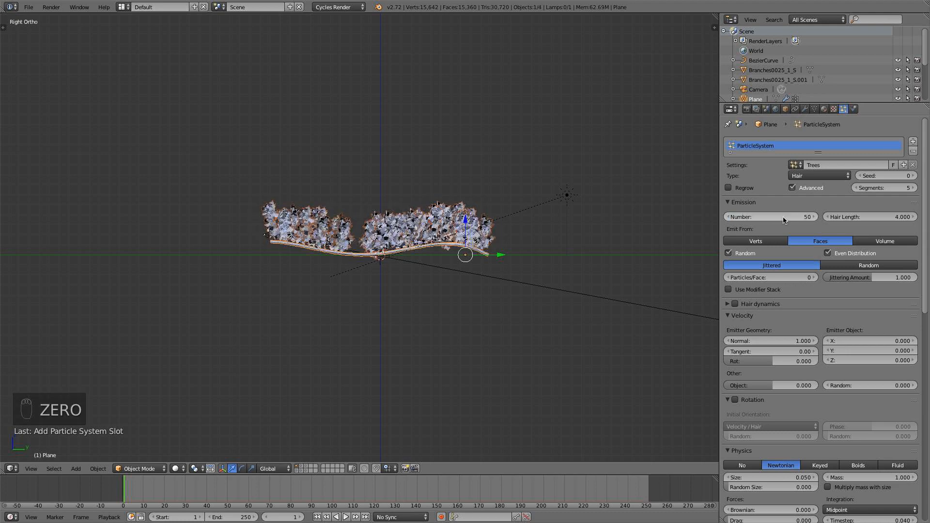
Check the scattered trees through the camera, and set the particle size to 0.030 and random size to about 0.465.
{"action": "middle_click_drag", "start_coordinate": [460, 306], "coordinate": [533, 361]}
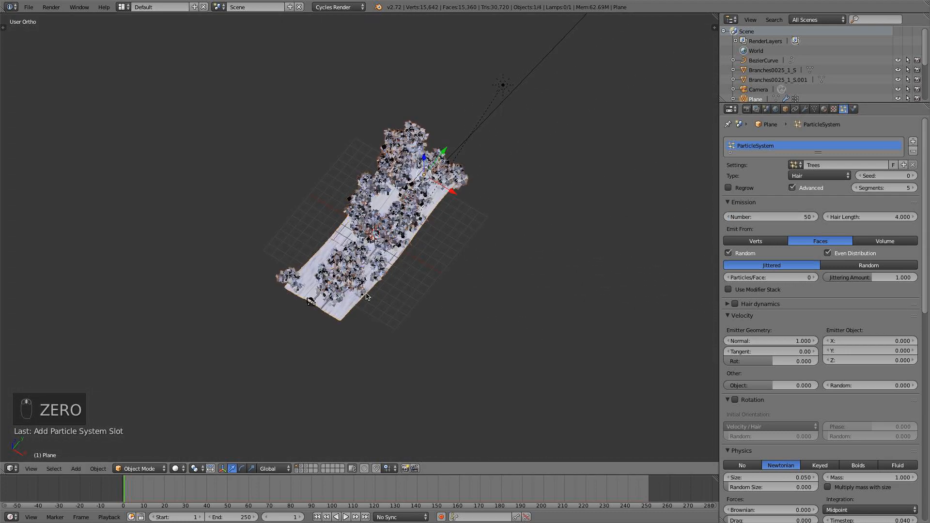
{"action": "scroll", "coordinate": [402, 250], "scroll_direction": "up", "scroll_amount": 2}
{"action": "middle_click_drag", "start_coordinate": [402, 247], "coordinate": [428, 227]}
{"action": "scroll", "coordinate": [428, 229], "scroll_direction": "up", "scroll_amount": 4}
{"action": "key", "text": "KP_1"}
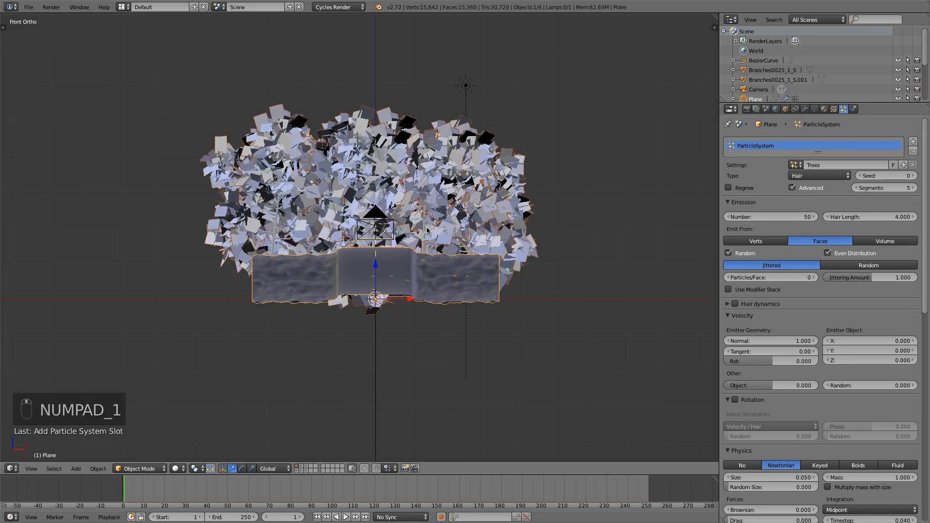
{"action": "scroll", "coordinate": [428, 236], "scroll_direction": "up", "scroll_amount": 1}
{"action": "key", "text": "KP_0"}
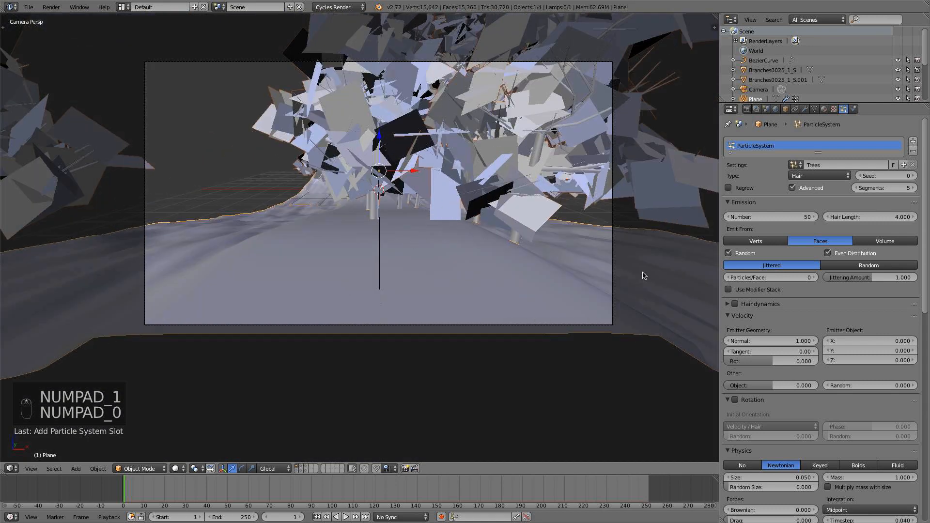
{"action": "scroll", "coordinate": [813, 355], "scroll_direction": "down", "scroll_amount": 5}
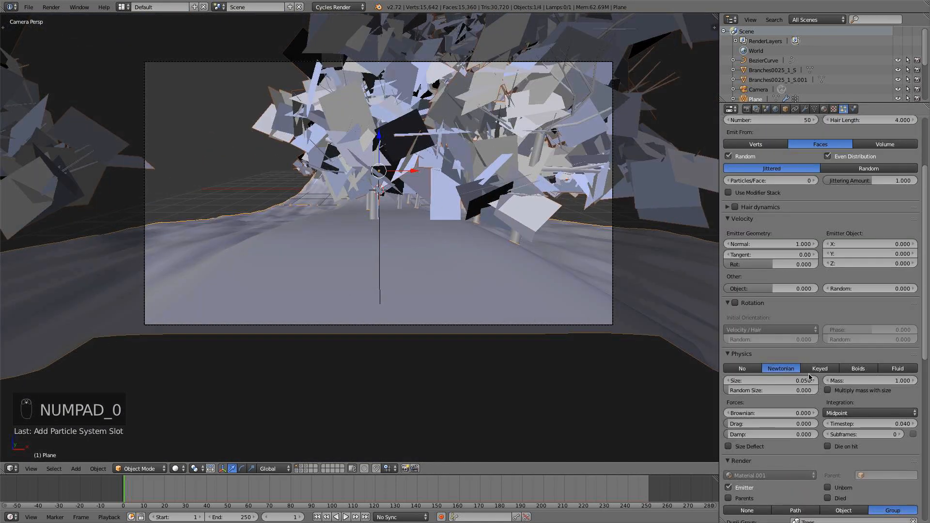
{"action": "left_click", "coordinate": [727, 381]}
{"action": "left_click", "coordinate": [727, 381]}
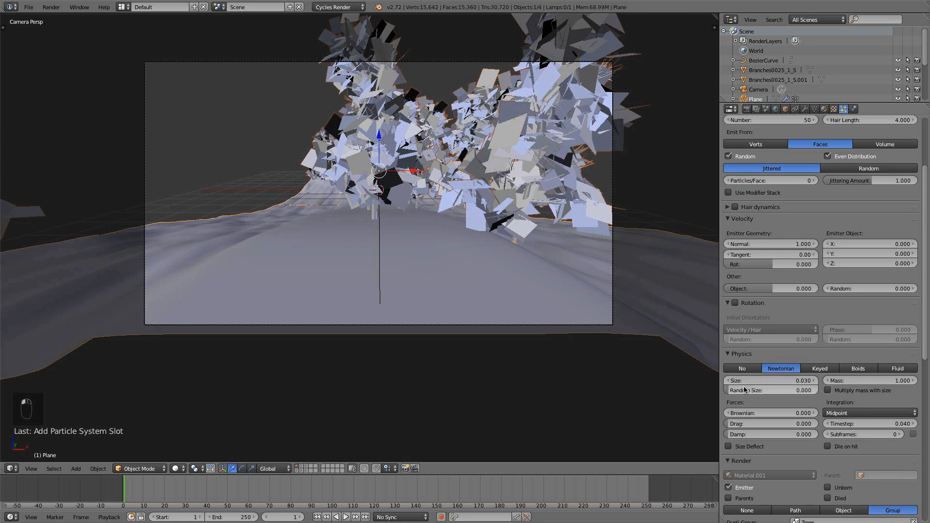
{"action": "left_click_drag", "start_coordinate": [744, 389], "coordinate": [811, 390]}
Assign the trees vertex group to the particle system's density.
{"action": "scroll", "coordinate": [810, 391], "scroll_direction": "down", "scroll_amount": 3}
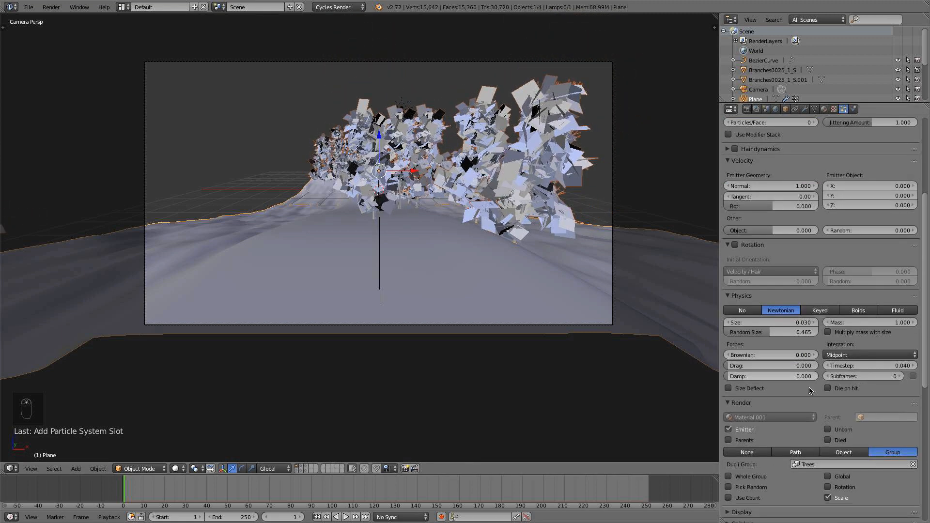
{"action": "scroll", "coordinate": [812, 388], "scroll_direction": "down", "scroll_amount": 10}
{"action": "left_click", "coordinate": [813, 381]}
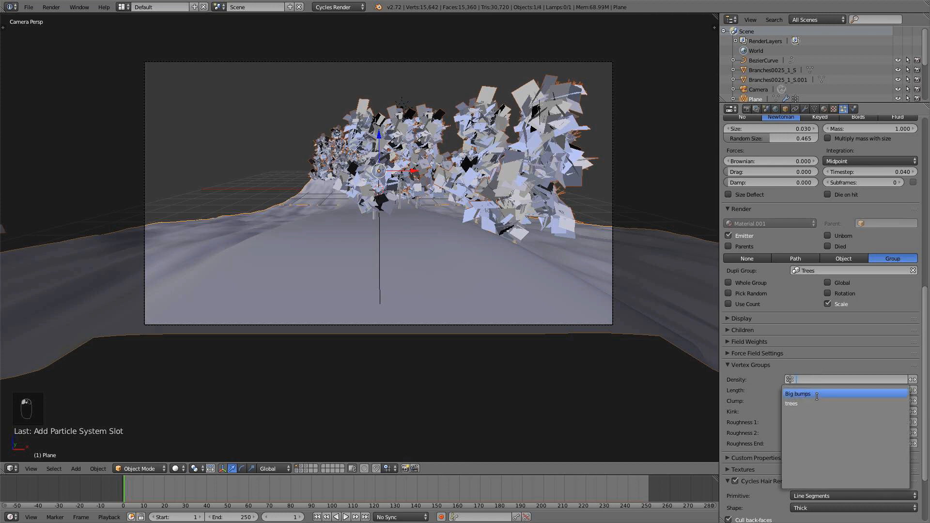
{"action": "left_click", "coordinate": [813, 403]}
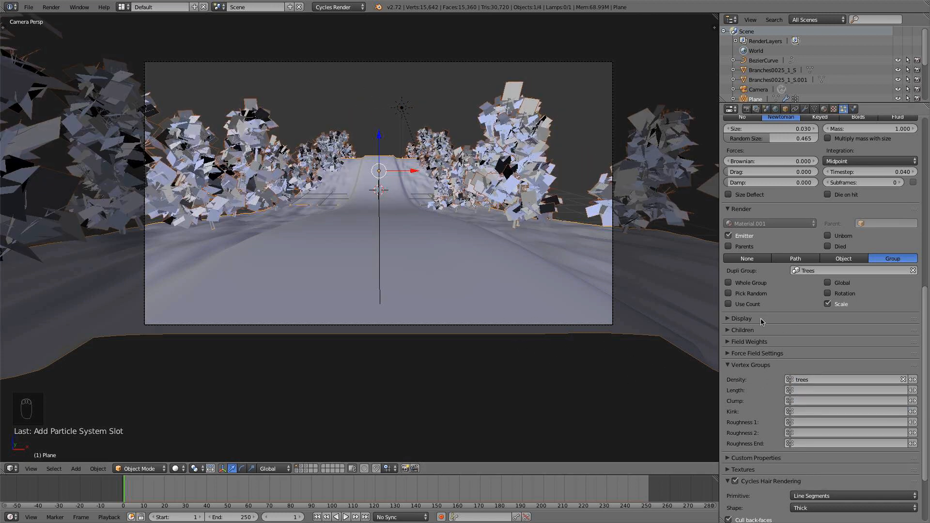
Enable Rotation for the group instances, and turn on particle rotation with its initial orientation set to Normal.
{"action": "left_click", "coordinate": [827, 294]}
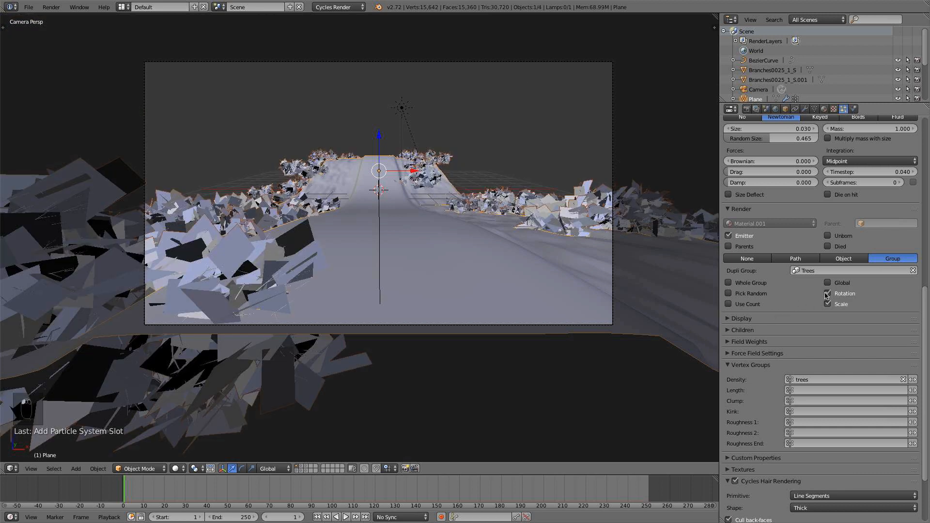
{"action": "scroll", "coordinate": [824, 291], "scroll_direction": "up", "scroll_amount": 10}
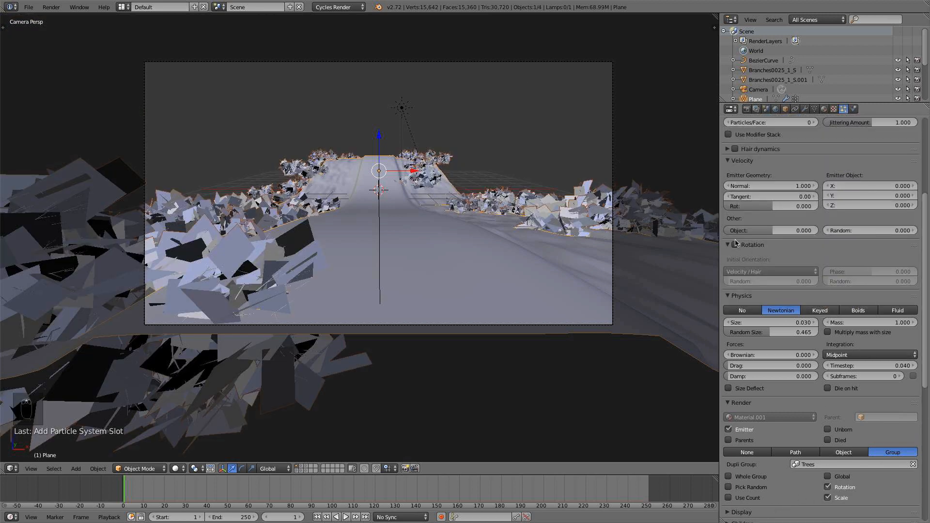
{"action": "left_click", "coordinate": [736, 245]}
{"action": "left_click", "coordinate": [751, 271]}
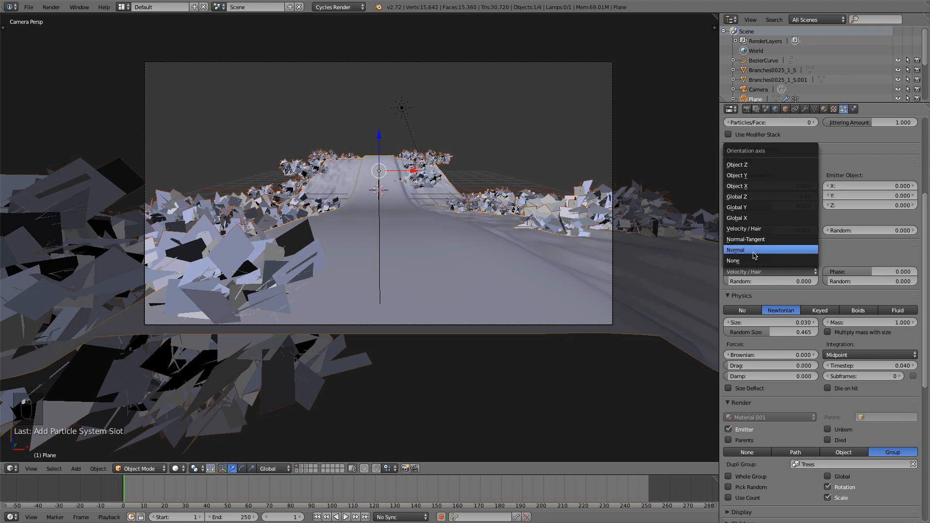
{"action": "left_click", "coordinate": [755, 250]}
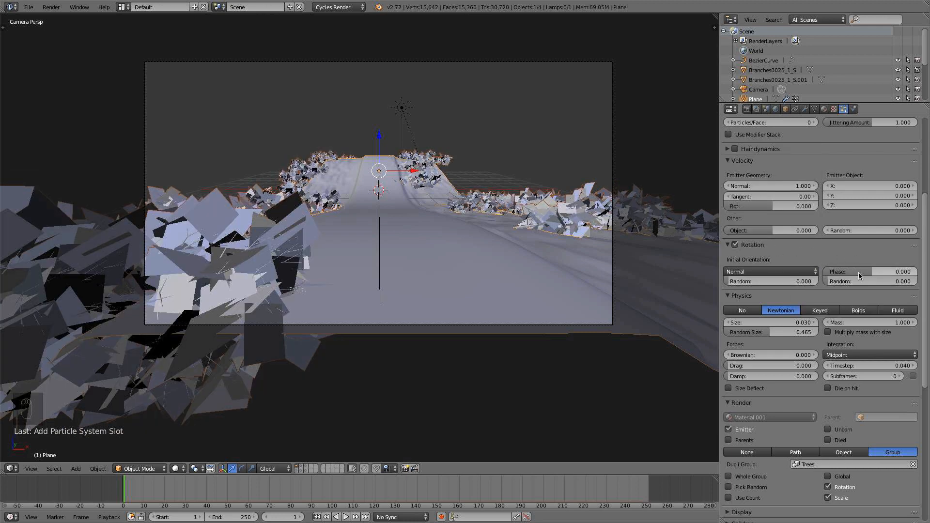
Try Velocity / Hair as the particles' initial orientation and switch back to Normal.
{"action": "left_click", "coordinate": [759, 269]}
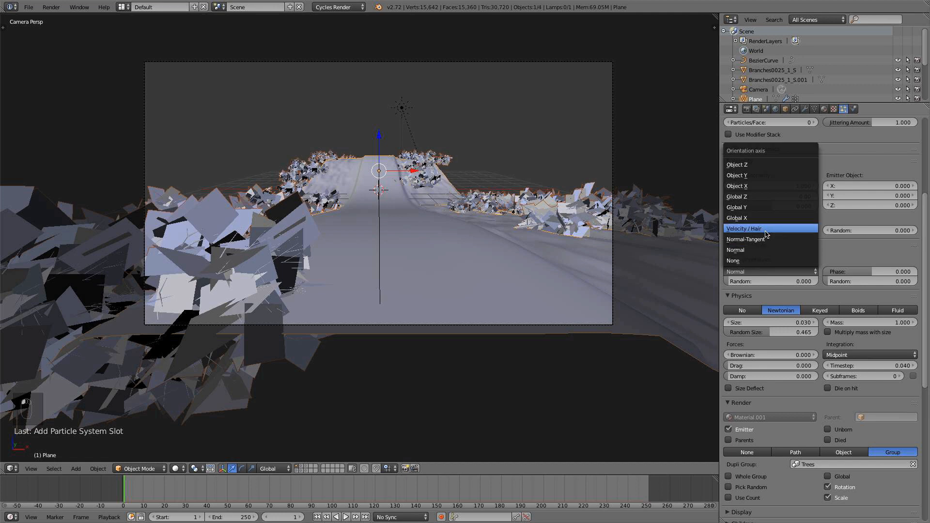
{"action": "left_click", "coordinate": [767, 233]}
{"action": "left_click", "coordinate": [767, 270]}
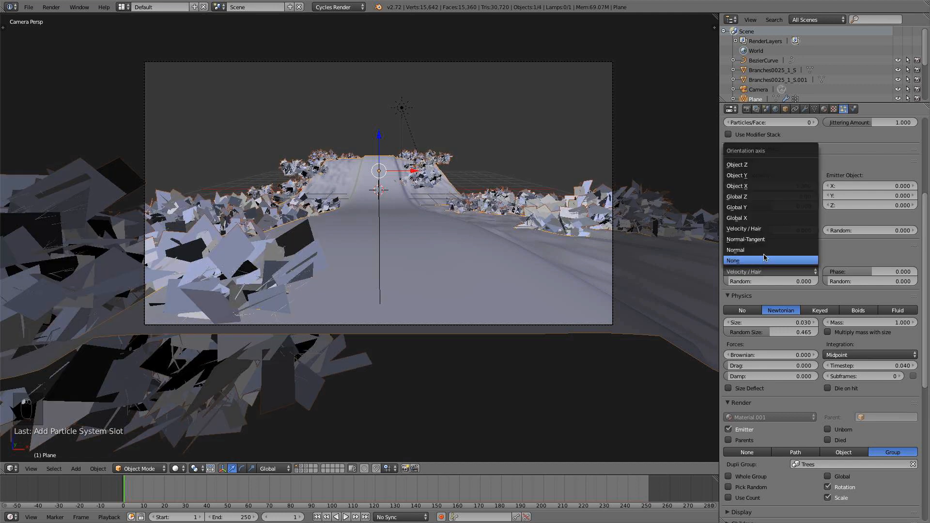
{"action": "left_click", "coordinate": [775, 250]}
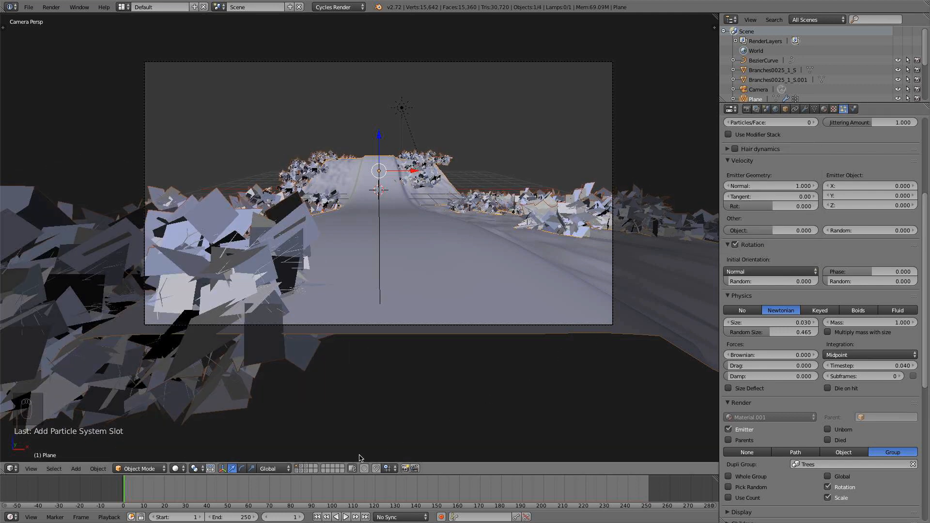
Show the layer with the source trees, select the three lying trees in top view and rotate them 90 degrees.
{"action": "key", "text": "KP_7"}
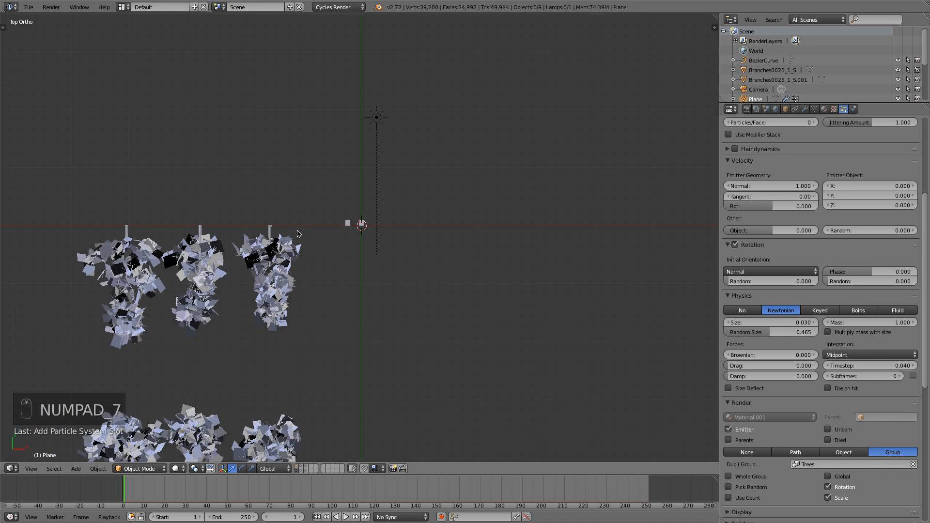
{"action": "key", "text": "b"}
{"action": "left_click_drag", "start_coordinate": [304, 195], "coordinate": [68, 321]}
{"action": "type", "text": "r"}
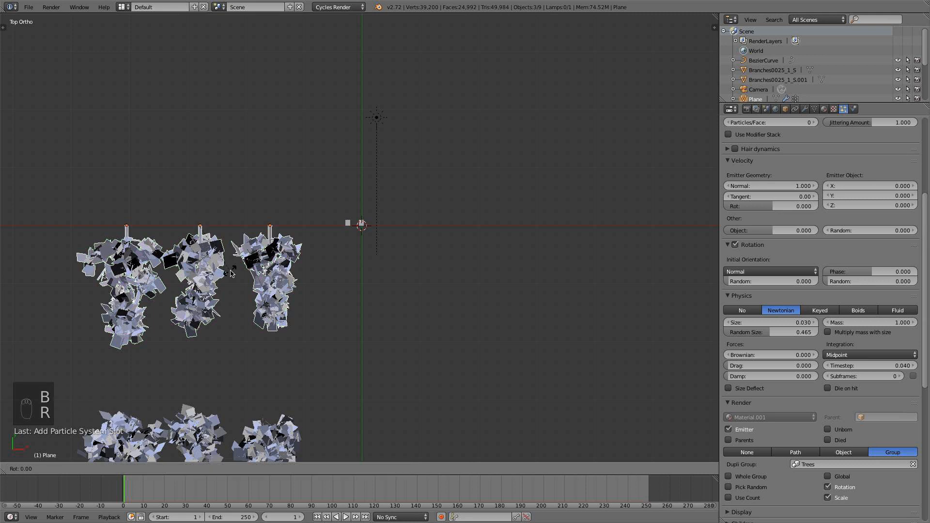
{"action": "type", "text": "90"}
{"action": "key", "text": "Return"}
{"action": "type", "text": "r"}
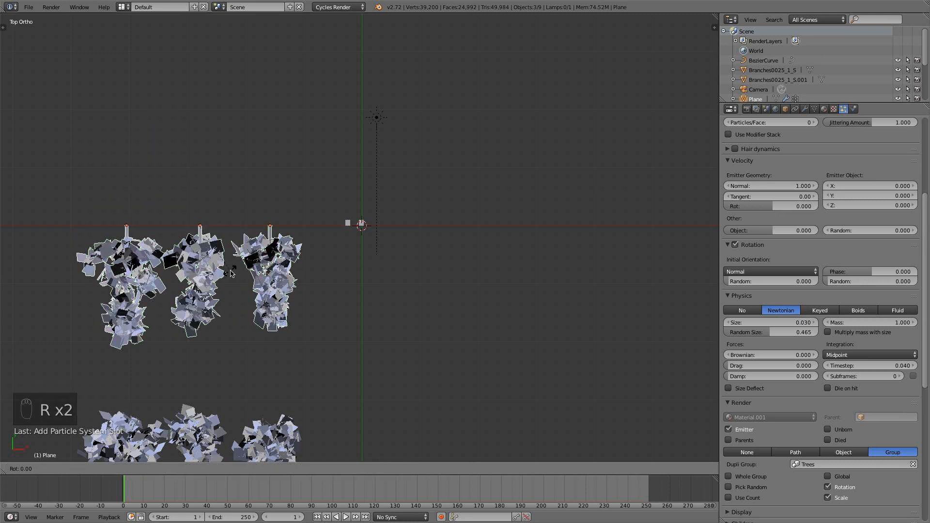
{"action": "type", "text": "90"}
{"action": "key", "text": "Return"}
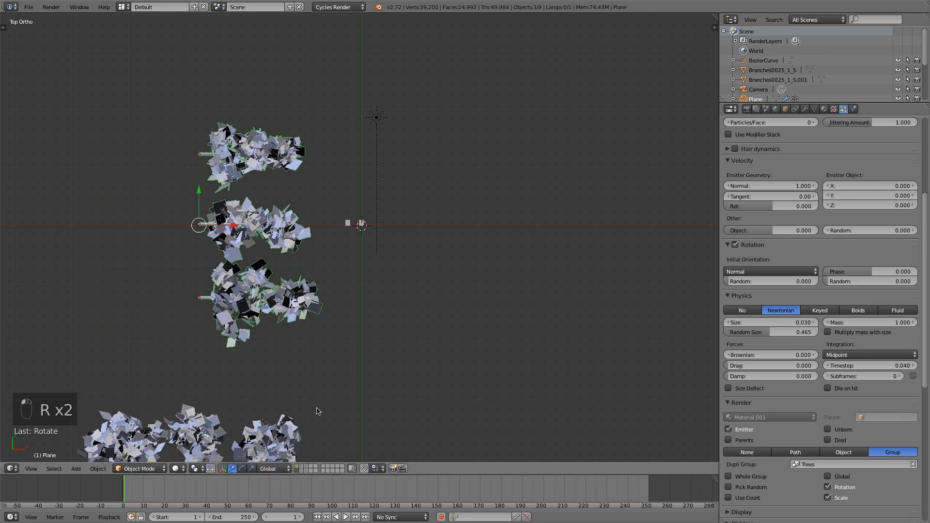
Display the road's layer together with the source trees' layer and frame both in the view.
{"action": "left_click", "coordinate": [297, 466]}
{"action": "scroll", "coordinate": [372, 248], "scroll_direction": "up", "scroll_amount": 7}
{"action": "middle_click_drag", "start_coordinate": [387, 343], "coordinate": [339, 178]}
{"action": "scroll", "coordinate": [339, 179], "scroll_direction": "up", "scroll_amount": 4}
{"action": "left_click", "coordinate": [298, 473], "text": "shift"}
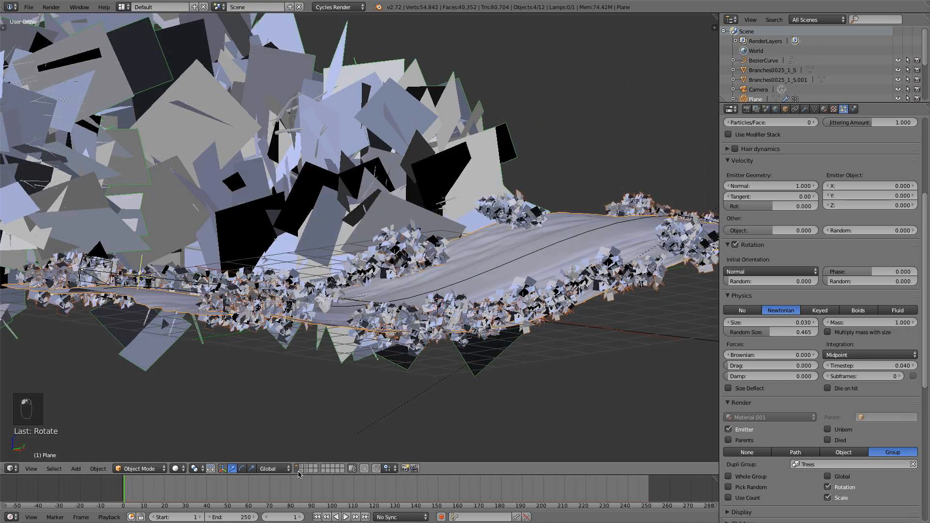
{"action": "scroll", "coordinate": [415, 318], "scroll_direction": "down", "scroll_amount": 5}
{"action": "middle_click_drag", "start_coordinate": [415, 318], "coordinate": [421, 357]}
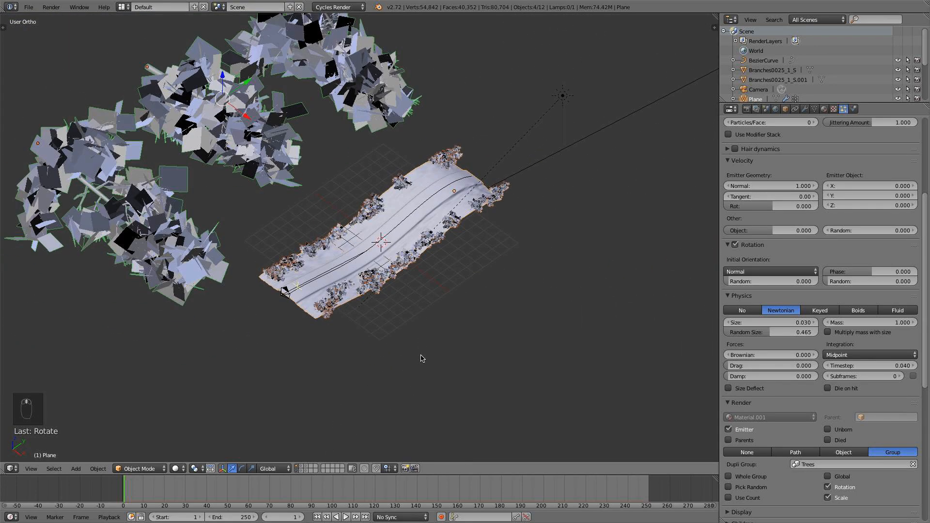
Select only the three lying source trees in top view and try rotating them freely.
{"action": "key", "text": "KP_7"}
{"action": "key", "text": "a"}
{"action": "key", "text": "a"}
{"action": "scroll", "coordinate": [282, 305], "scroll_direction": "down", "scroll_amount": 3}
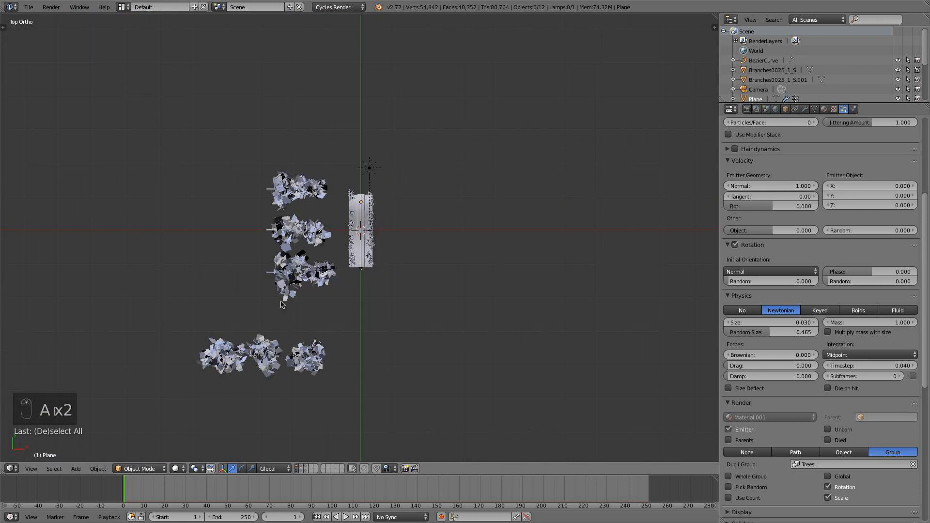
{"action": "key", "text": "b"}
{"action": "left_click_drag", "start_coordinate": [325, 305], "coordinate": [260, 162]}
{"action": "scroll", "coordinate": [315, 224], "scroll_direction": "up", "scroll_amount": 5}
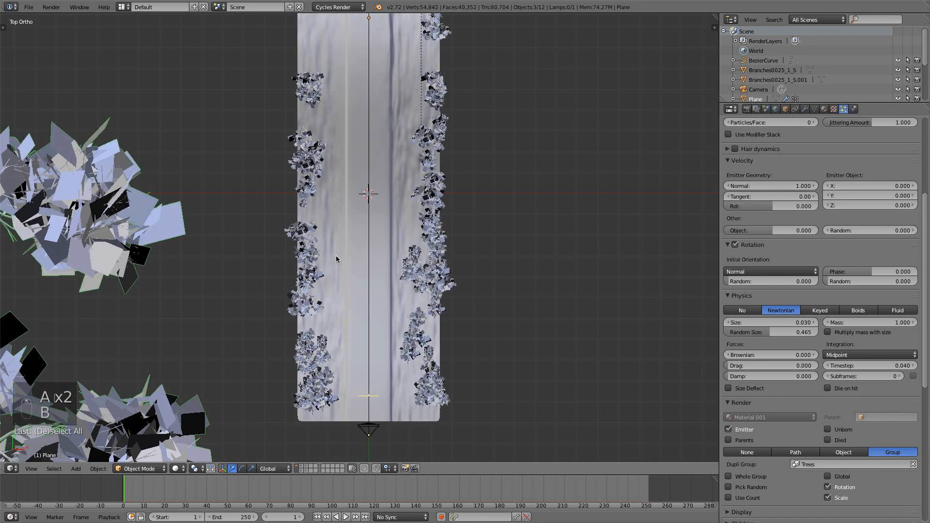
{"action": "key", "text": "r"}
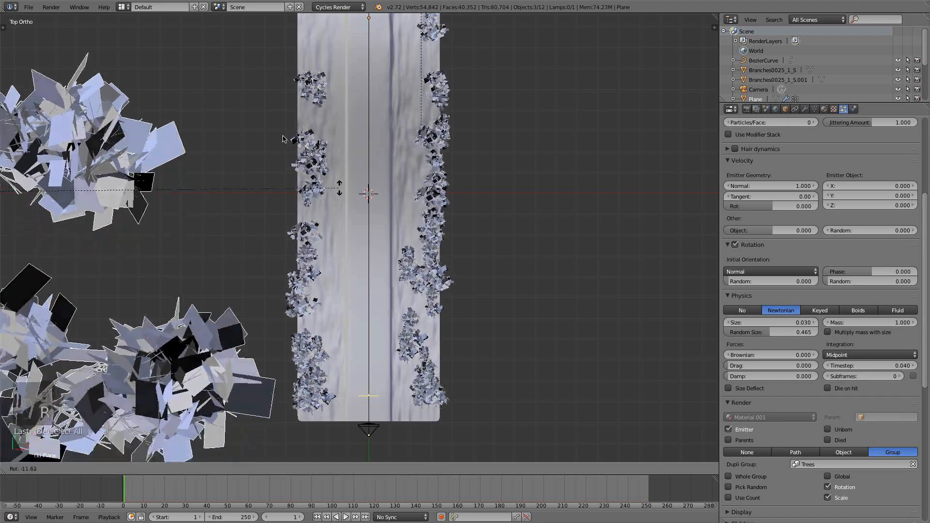
{"action": "right_click", "coordinate": [371, 266]}
Rotate the selected source trees by -90 degrees in front view so the scattered instances stand upright.
{"action": "scroll", "coordinate": [370, 265], "scroll_direction": "down", "scroll_amount": 4}
{"action": "middle_click_drag", "start_coordinate": [370, 266], "coordinate": [214, 195]}
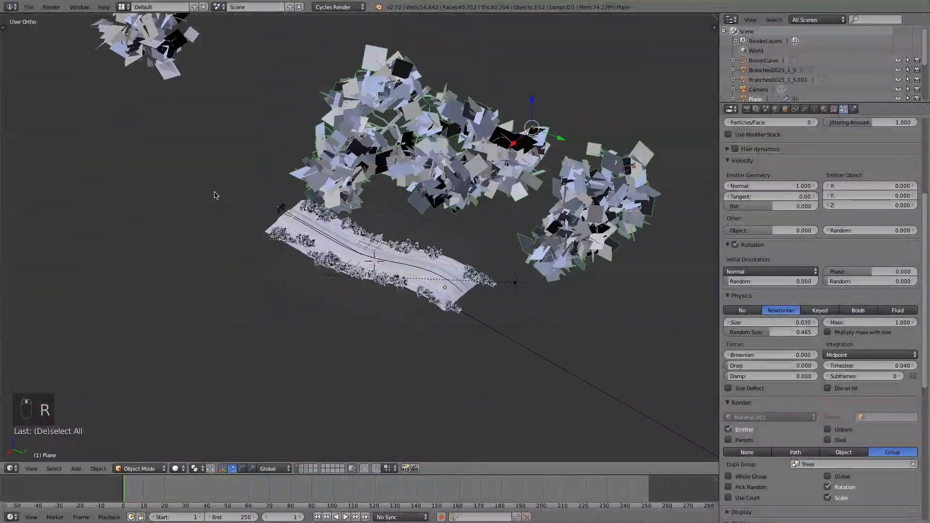
{"action": "key", "text": "KP_1"}
{"action": "key", "text": "r"}
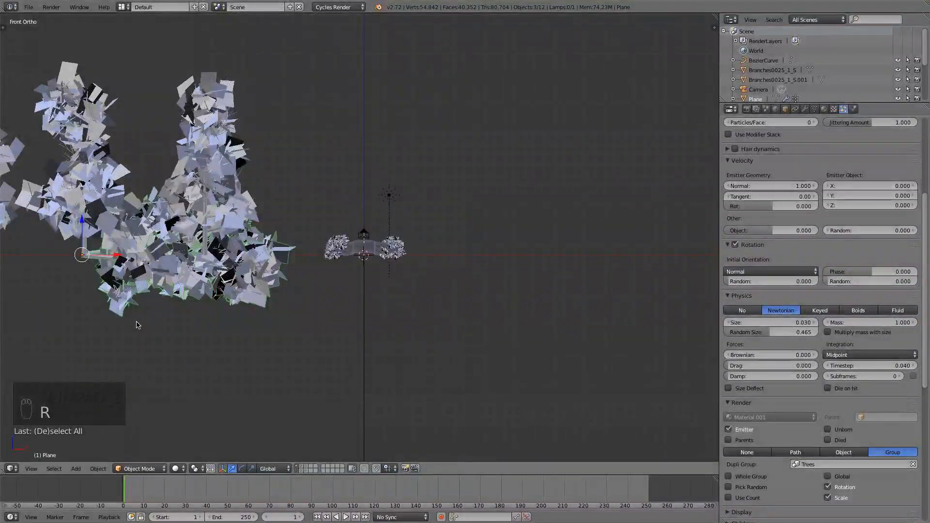
{"action": "type", "text": "r-90"}
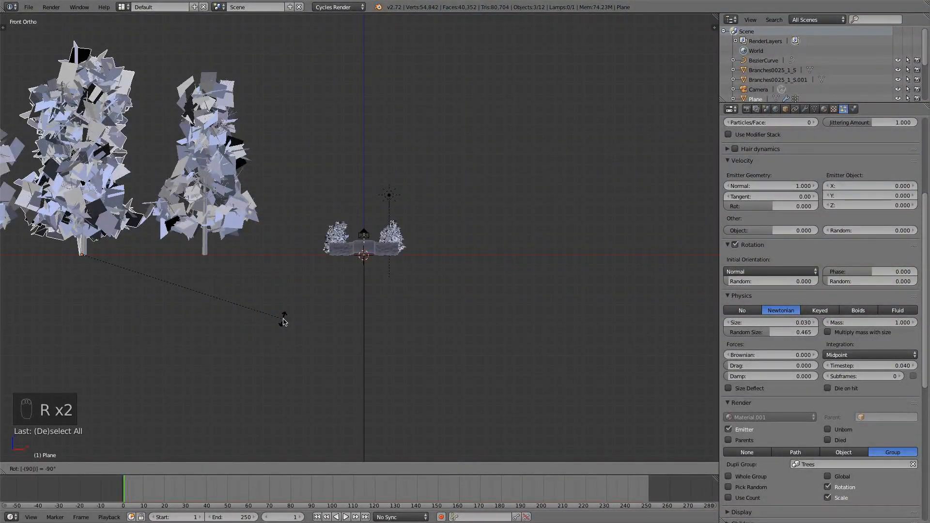
{"action": "key", "text": "Return"}
{"action": "middle_click_drag", "start_coordinate": [284, 322], "coordinate": [449, 286]}
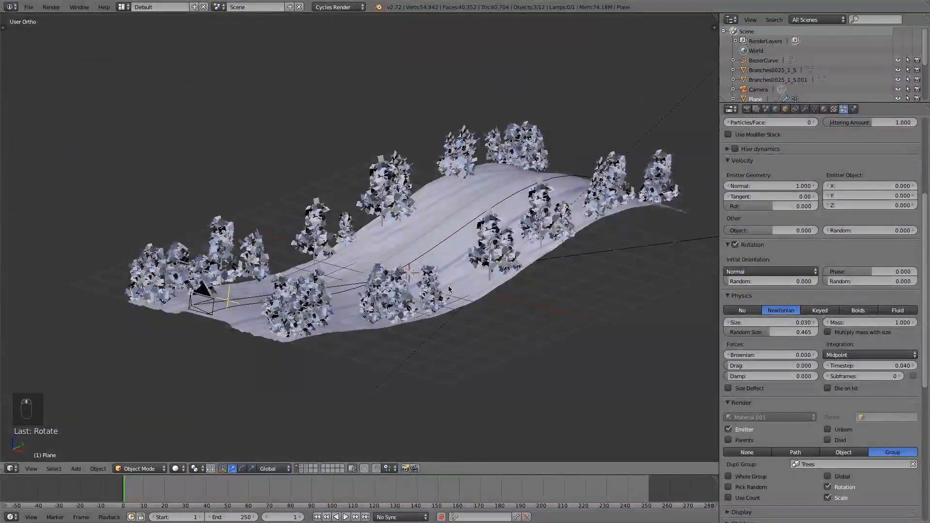
Select the road plane and set the Random value of its particles' initial orientation to 1.000.
{"action": "right_click", "coordinate": [449, 286]}
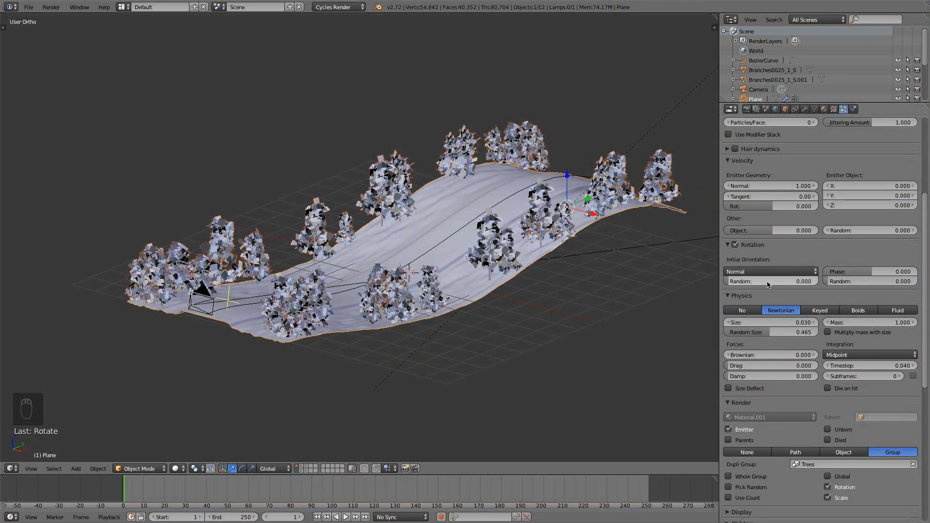
{"action": "left_click_drag", "start_coordinate": [755, 284], "coordinate": [868, 284]}
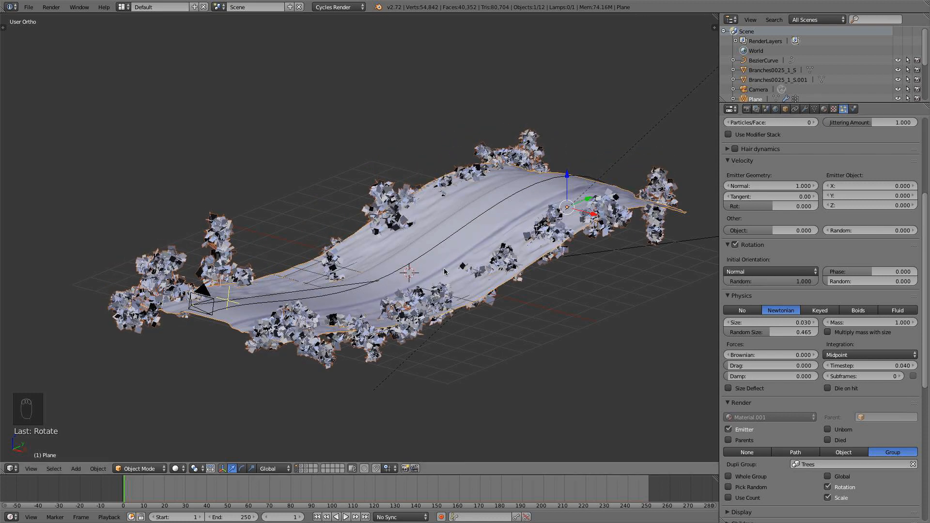
{"action": "scroll", "coordinate": [443, 271], "scroll_direction": "down", "scroll_amount": 4}
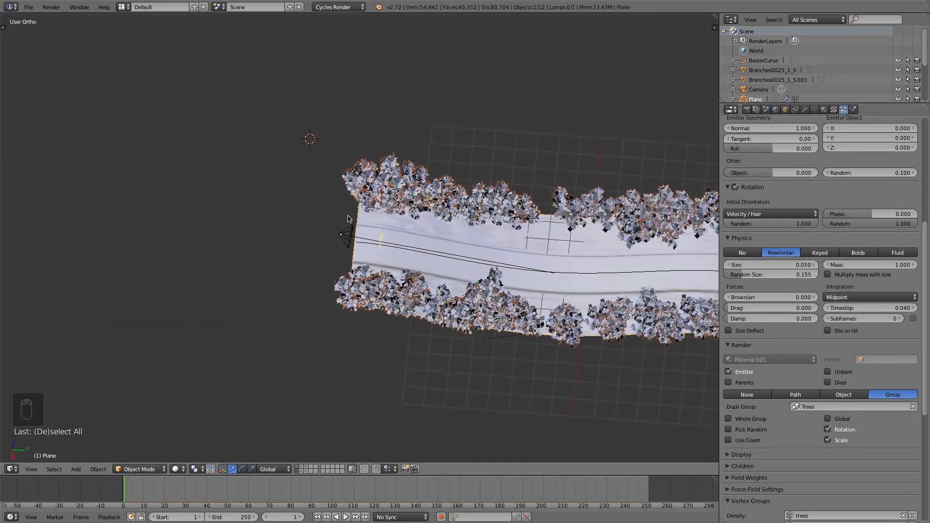
Compare the orientation of the source trees with the scattered trees along the road from front and side views.
{"action": "middle_click_drag", "start_coordinate": [347, 218], "coordinate": [303, 232], "text": "shift"}
{"action": "middle_click_drag", "start_coordinate": [383, 312], "coordinate": [394, 252]}
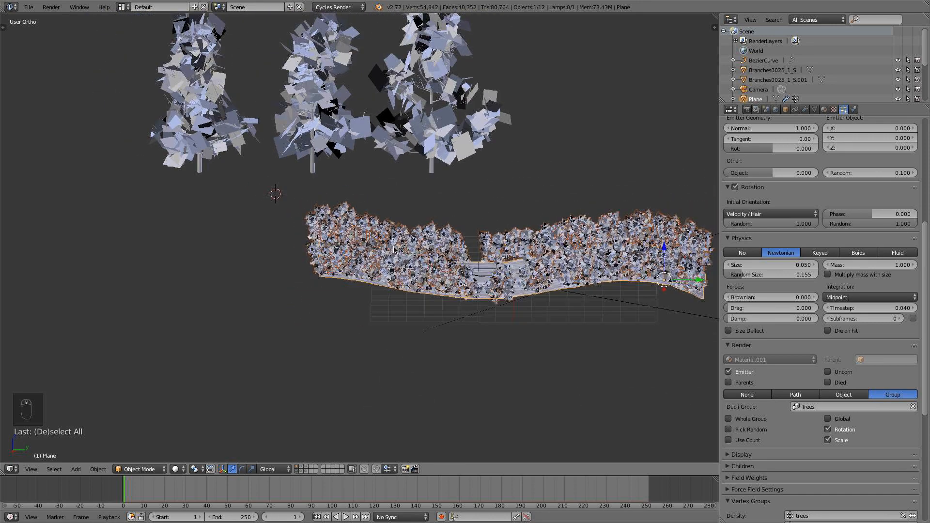
{"action": "key", "text": "KP_1"}
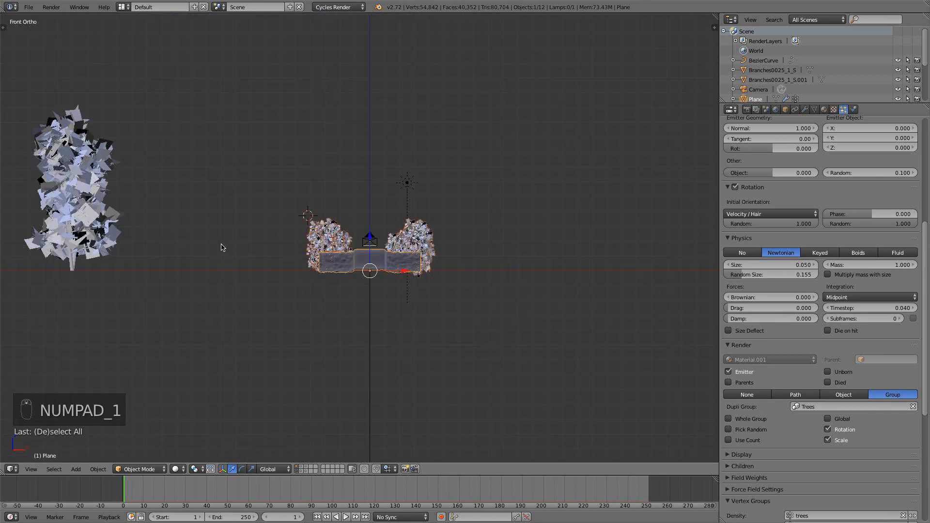
{"action": "middle_click_drag", "start_coordinate": [284, 239], "coordinate": [334, 231], "text": "shift"}
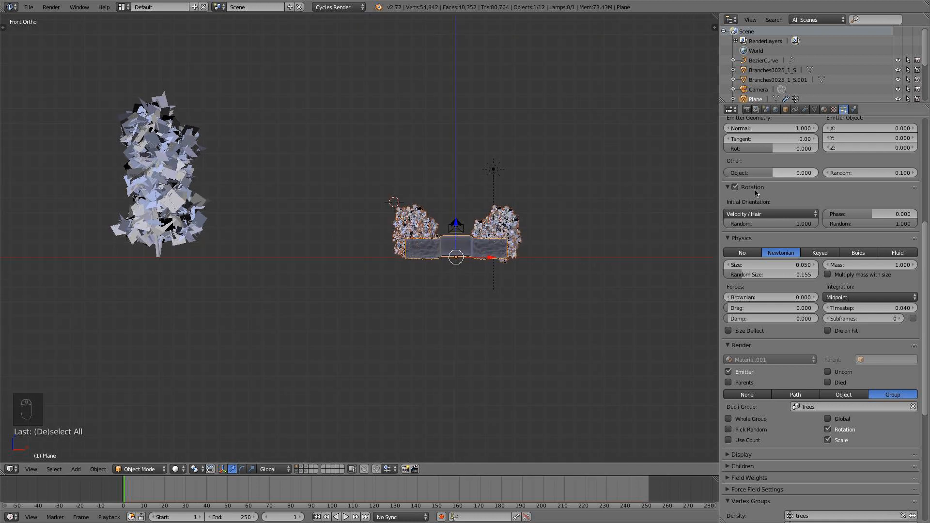
{"action": "scroll", "coordinate": [344, 303], "scroll_direction": "up", "scroll_amount": 3}
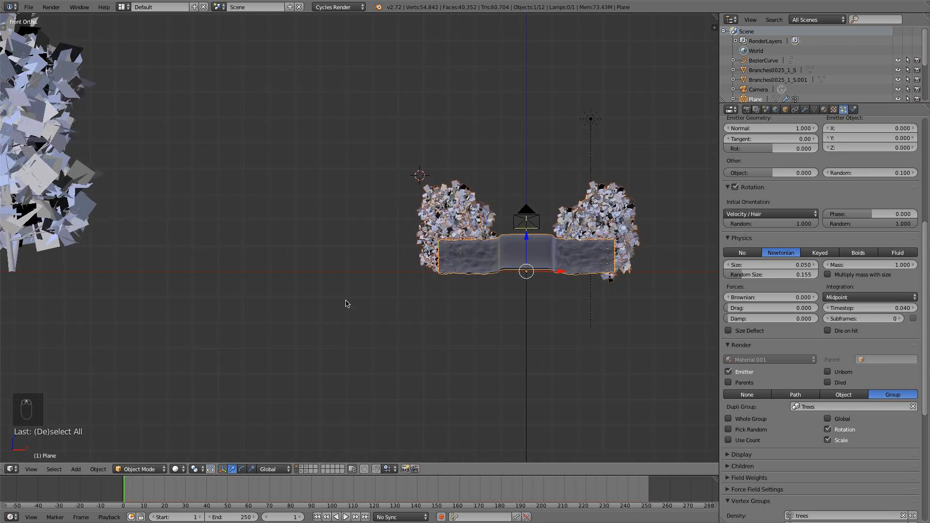
{"action": "middle_click_drag", "start_coordinate": [344, 304], "coordinate": [478, 307], "text": "shift"}
{"action": "middle_click_drag", "start_coordinate": [397, 297], "coordinate": [298, 284]}
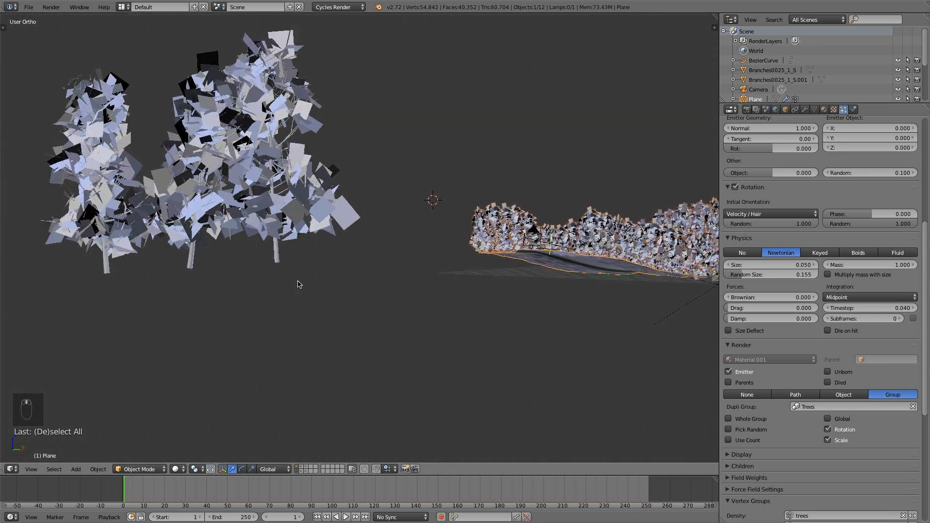
{"action": "key", "text": "KP_1"}
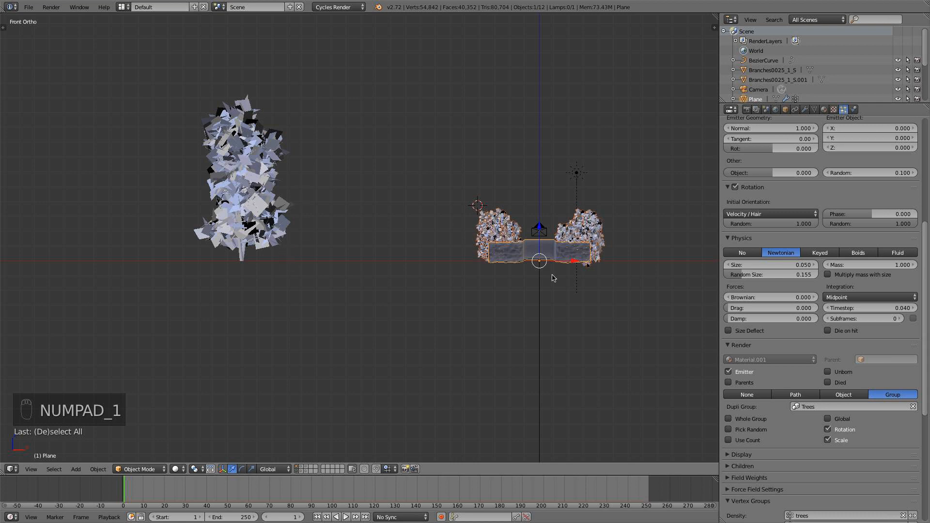
{"action": "scroll", "coordinate": [555, 278], "scroll_direction": "up", "scroll_amount": 3}
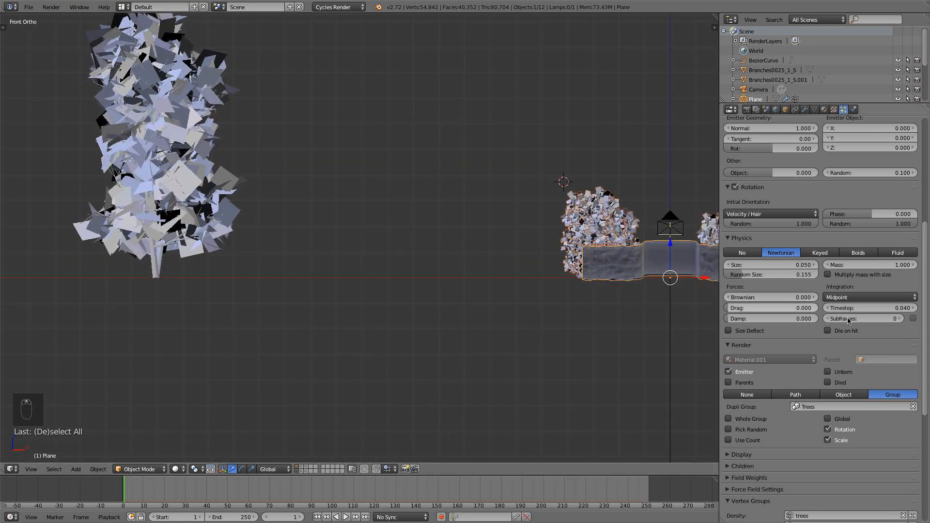
Try Random distribution for the particle emission and switch back to Jittered.
{"action": "scroll", "coordinate": [849, 318], "scroll_direction": "up", "scroll_amount": 4}
{"action": "scroll", "coordinate": [849, 319], "scroll_direction": "up", "scroll_amount": 3}
{"action": "scroll", "coordinate": [894, 200], "scroll_direction": "up", "scroll_amount": 3}
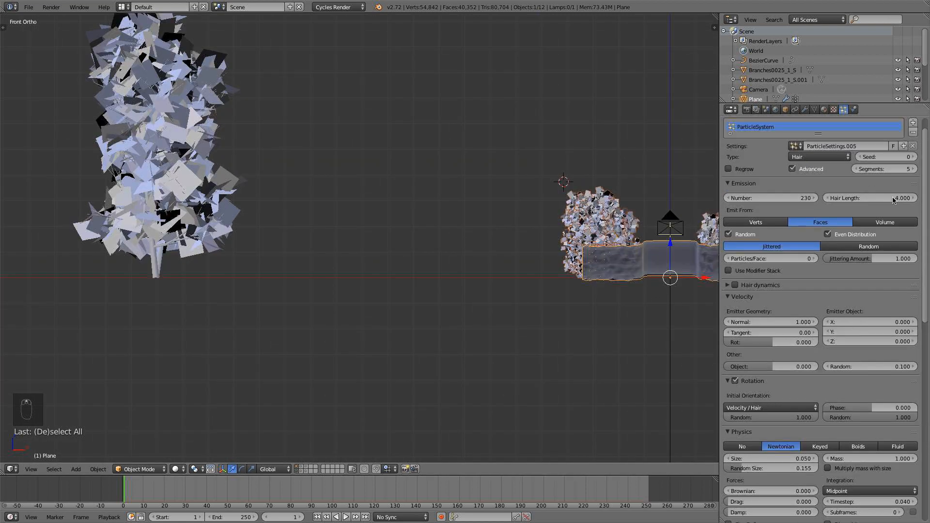
{"action": "left_click", "coordinate": [869, 246]}
{"action": "left_click", "coordinate": [794, 248]}
Try changing the particles' rotation phase, cancel it, and turn off the Rotation option of the Trees group instances.
{"action": "scroll", "coordinate": [786, 368], "scroll_direction": "down", "scroll_amount": 4}
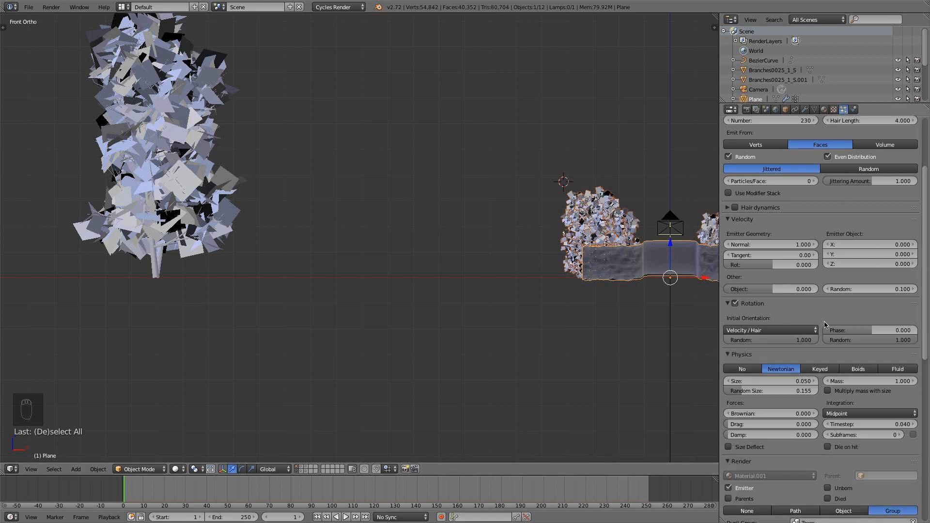
{"action": "left_click_drag", "start_coordinate": [868, 330], "coordinate": [842, 330]}
{"action": "key", "text": "Escape"}
{"action": "scroll", "coordinate": [866, 333], "scroll_direction": "down", "scroll_amount": 2}
{"action": "scroll", "coordinate": [866, 335], "scroll_direction": "down", "scroll_amount": 2}
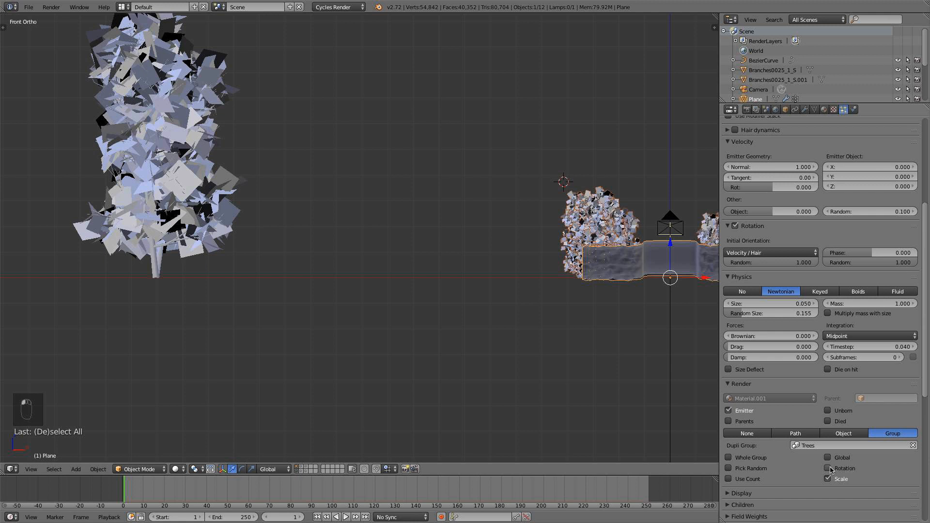
Try a rotation phase of 0.150 for the particles and cancel it.
{"action": "scroll", "coordinate": [830, 470], "scroll_direction": "up", "scroll_amount": 2}
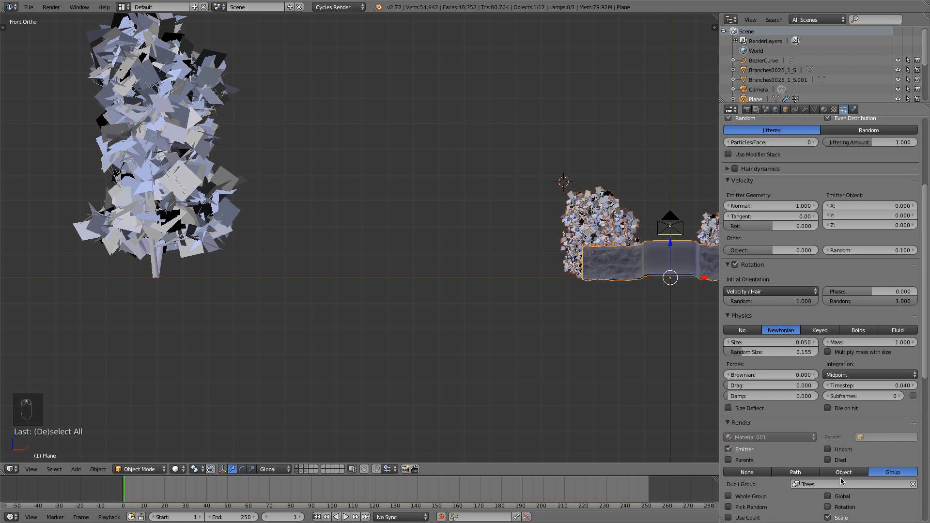
{"action": "scroll", "coordinate": [845, 203], "scroll_direction": "up", "scroll_amount": 1}
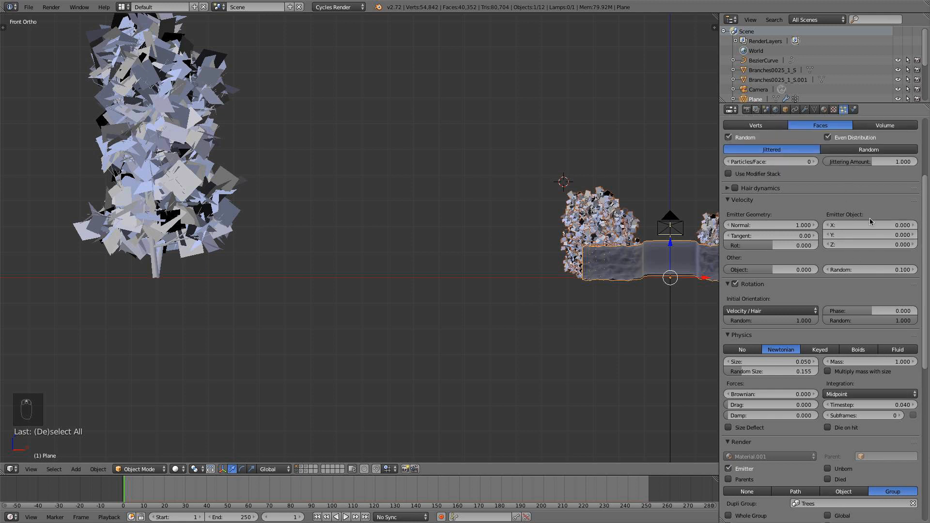
{"action": "scroll", "coordinate": [865, 256], "scroll_direction": "up", "scroll_amount": 2}
{"action": "left_click_drag", "start_coordinate": [842, 348], "coordinate": [848, 348]}
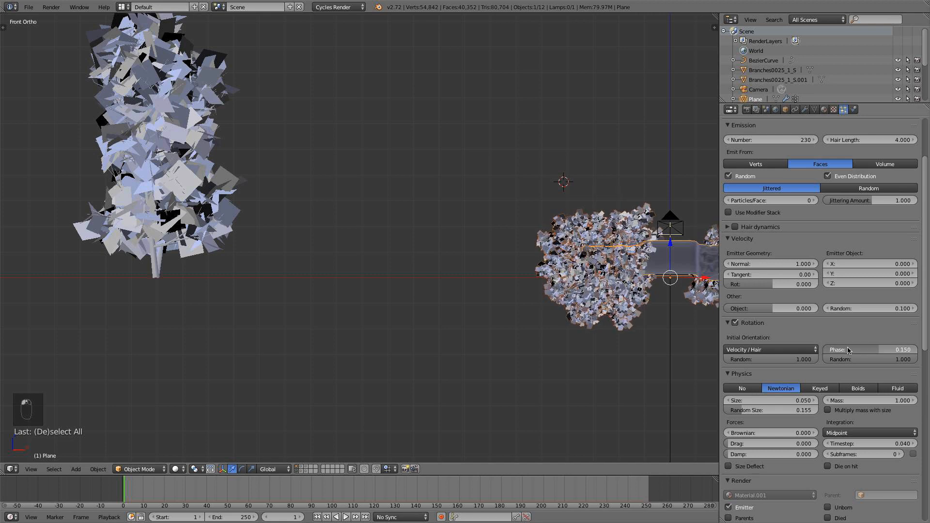
{"action": "right_click", "coordinate": [848, 351]}
{"action": "scroll", "coordinate": [848, 351], "scroll_direction": "down", "scroll_amount": 2}
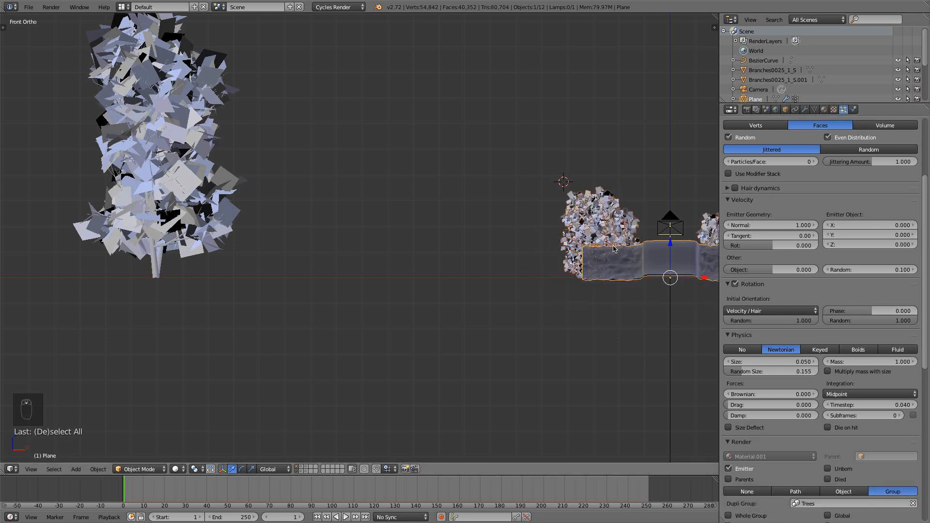
Through the camera view, set the tree particles' size to 0.090 and their random size to 0.241.
{"action": "key", "text": "KP_0"}
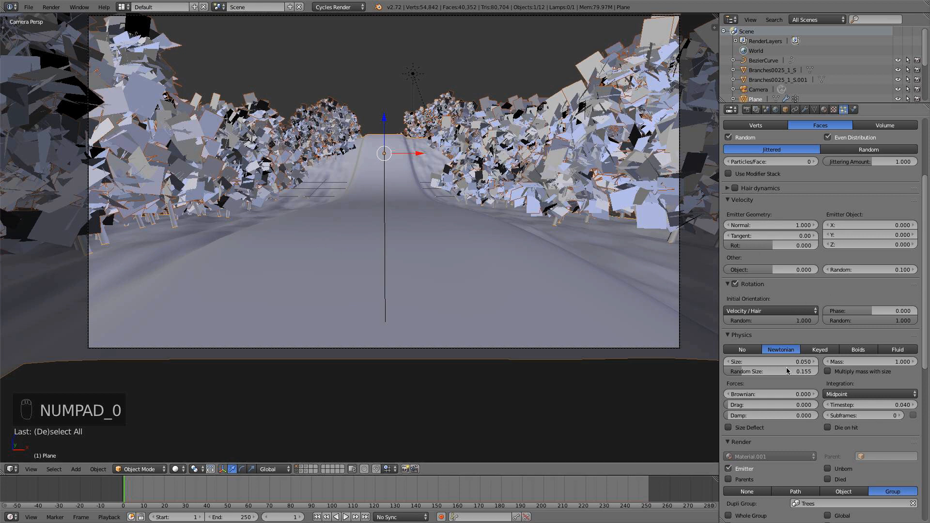
{"action": "left_click", "coordinate": [771, 363]}
{"action": "left_click_drag", "start_coordinate": [771, 364], "coordinate": [810, 364]}
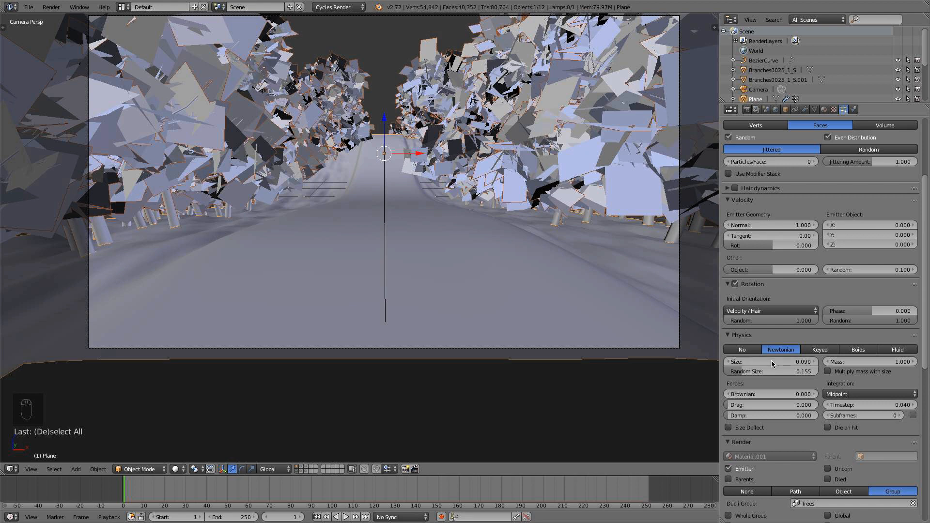
{"action": "left_click_drag", "start_coordinate": [763, 372], "coordinate": [808, 372]}
{"action": "scroll", "coordinate": [483, 166], "scroll_direction": "down", "scroll_amount": 3}
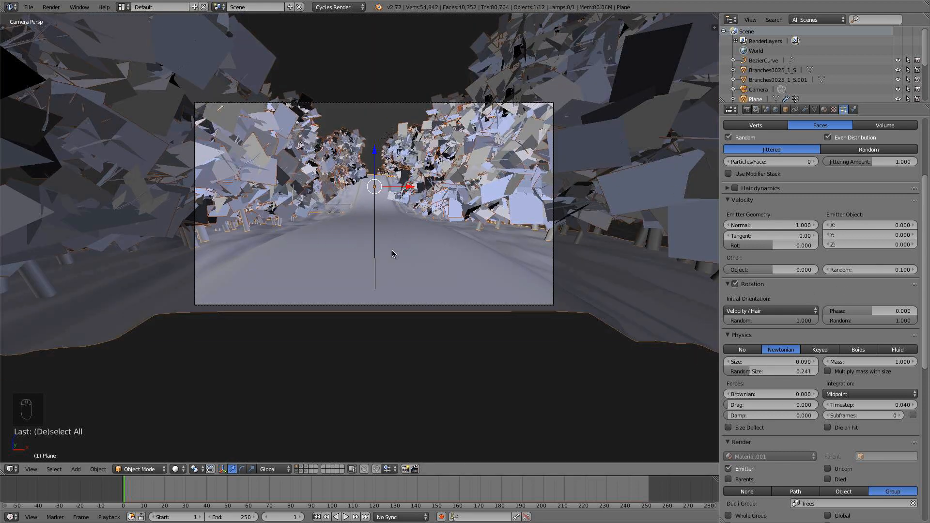
{"action": "scroll", "coordinate": [590, 261], "scroll_direction": "up", "scroll_amount": 2}
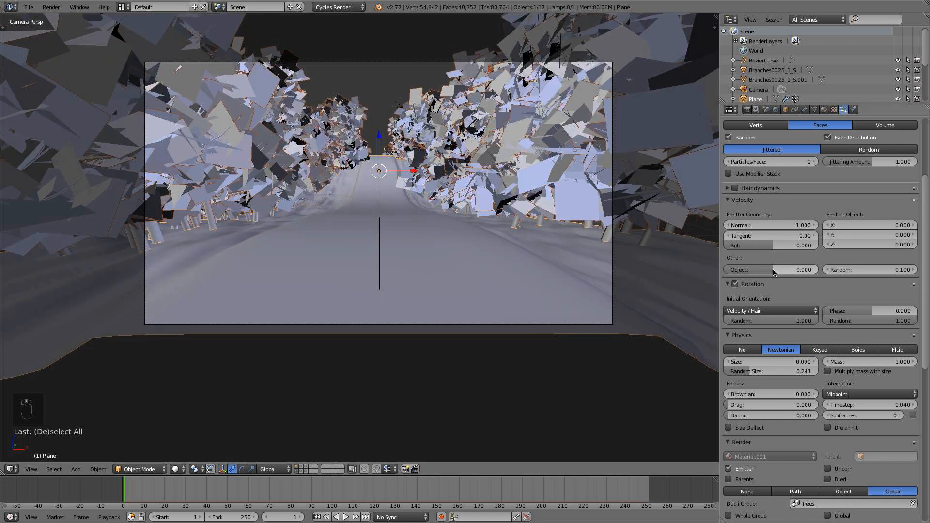
Hide the road's particle system in the viewport and set its number of particles to 800.
{"action": "scroll", "coordinate": [762, 271], "scroll_direction": "up", "scroll_amount": 2}
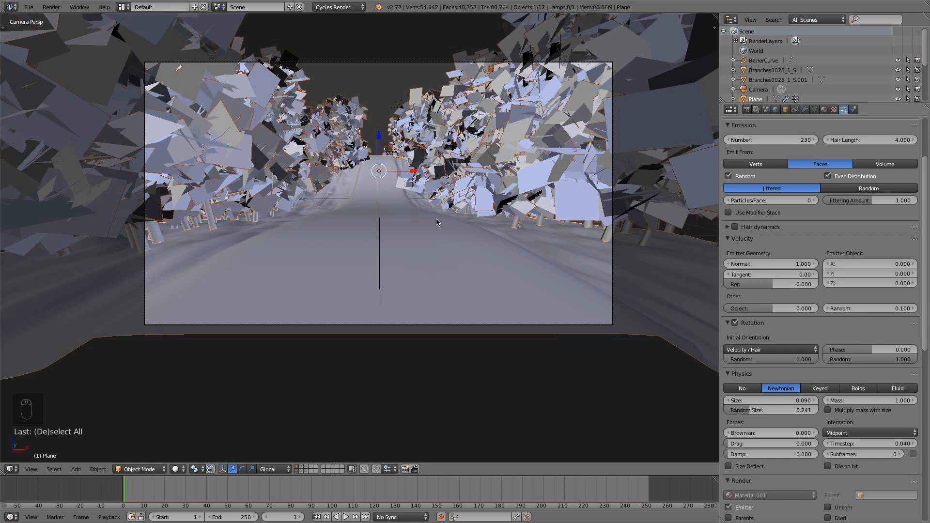
{"action": "left_click", "coordinate": [805, 110]}
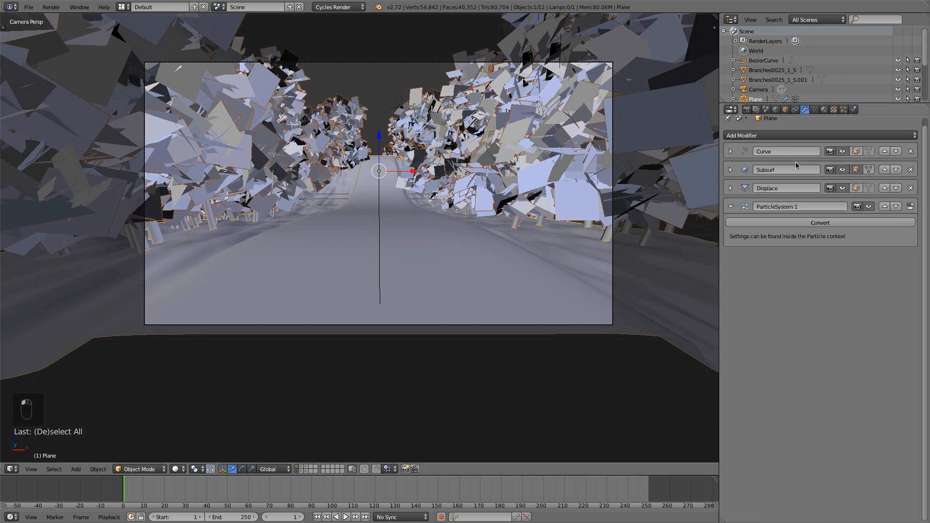
{"action": "left_click", "coordinate": [869, 206]}
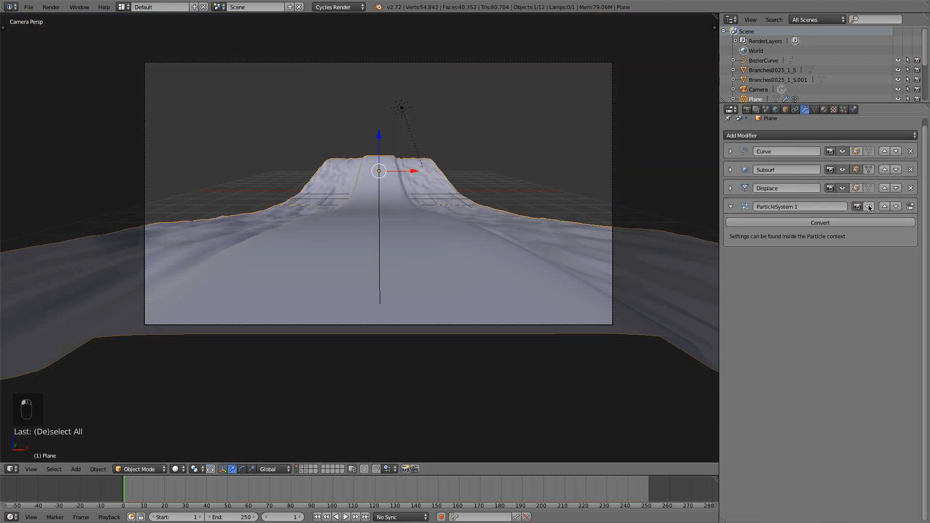
{"action": "left_click", "coordinate": [844, 111]}
{"action": "left_click", "coordinate": [783, 138]}
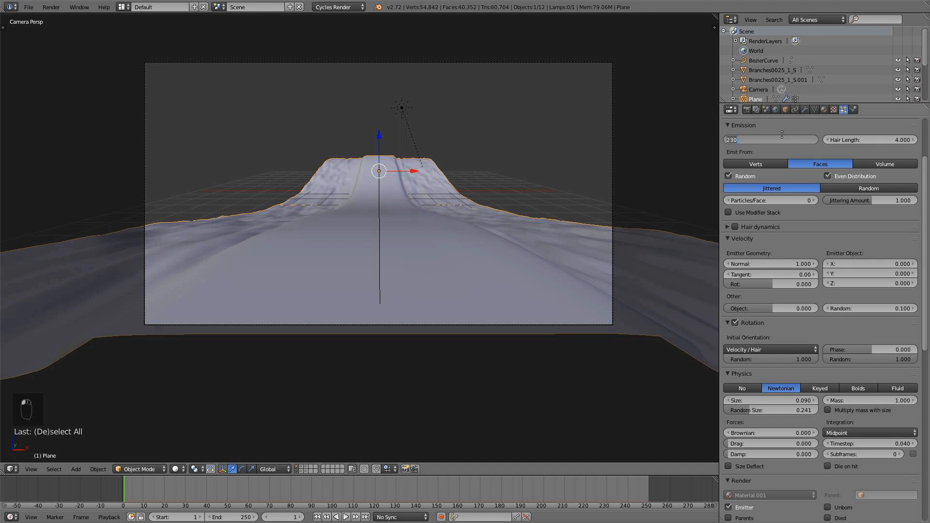
{"action": "type", "text": "800"}
{"action": "key", "text": "Return"}
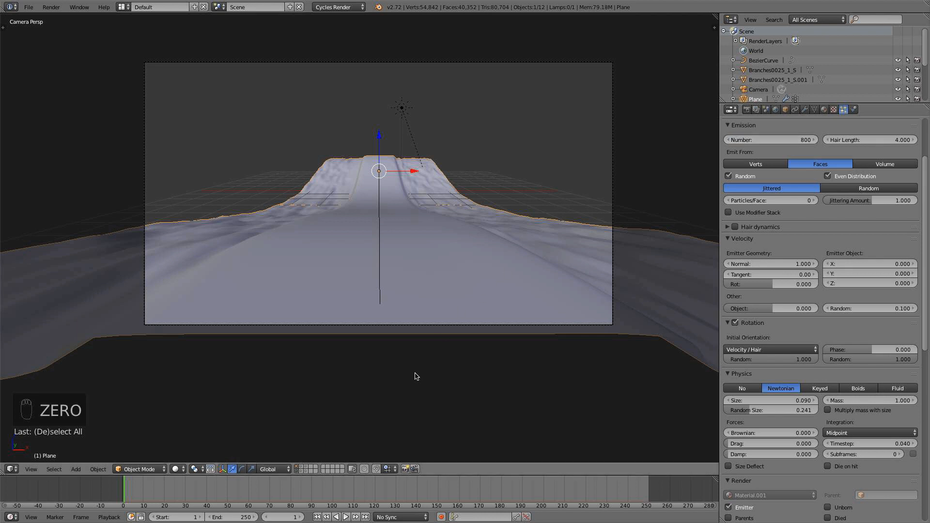
Show only the source trees' layer and select tree.002 in front view.
{"action": "left_click", "coordinate": [300, 470]}
{"action": "key", "text": "KP_1"}
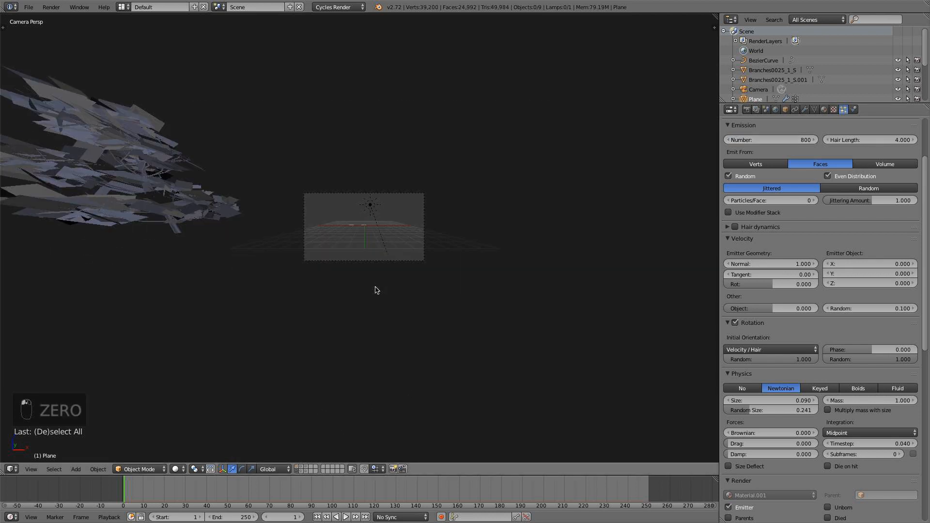
{"action": "right_click", "coordinate": [159, 269]}
{"action": "middle_click_drag", "start_coordinate": [212, 269], "coordinate": [391, 220], "text": "shift"}
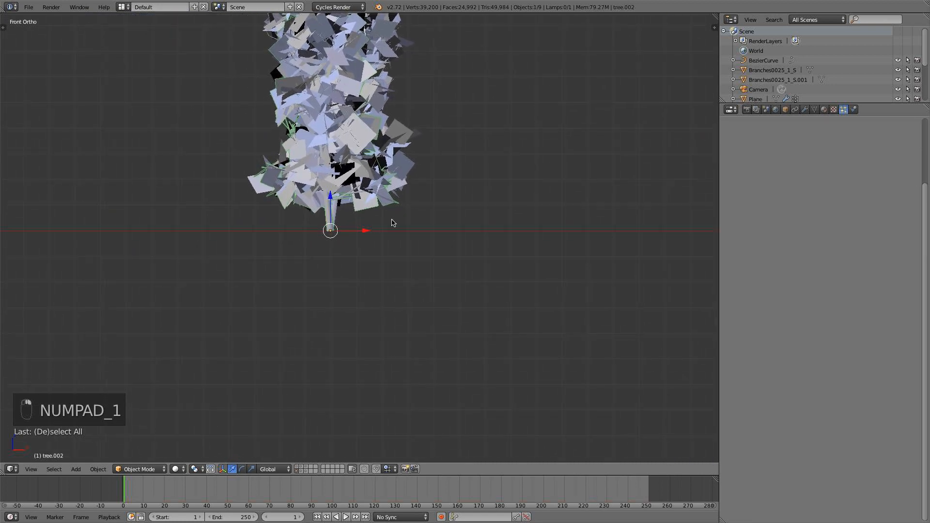
Split the 3D view in two and turn one half into a Node Editor.
{"action": "left_click_drag", "start_coordinate": [3, 472], "coordinate": [357, 436]}
{"action": "left_click", "coordinate": [11, 470]}
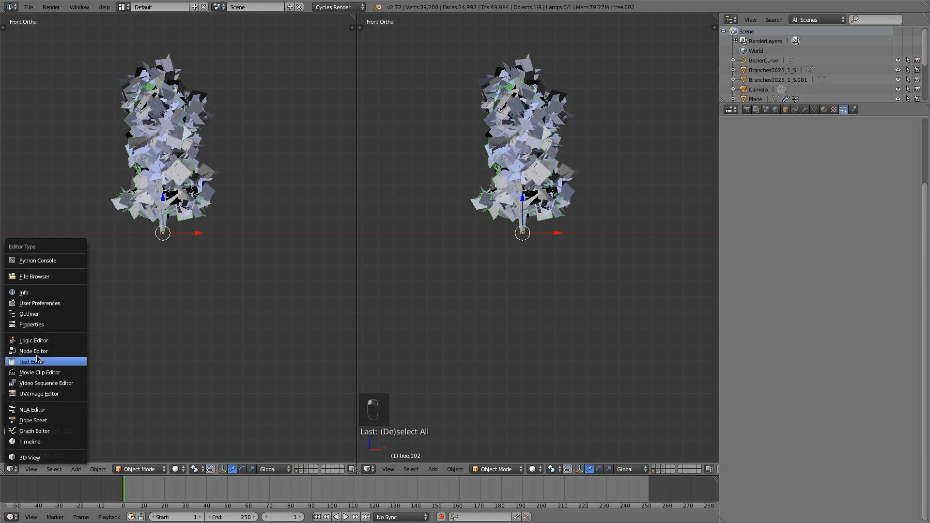
{"action": "left_click", "coordinate": [39, 356]}
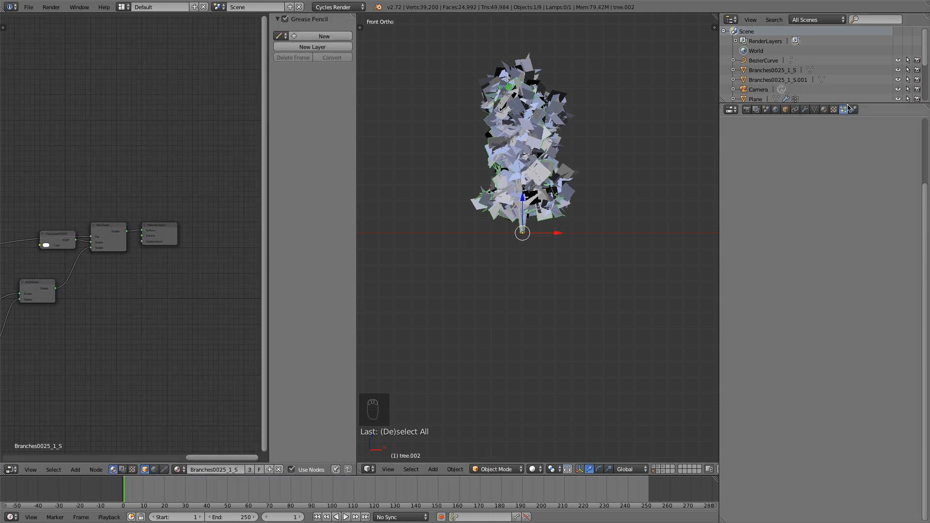
Add a second, empty material slot to tree.002.
{"action": "left_click", "coordinate": [823, 111]}
{"action": "scroll", "coordinate": [563, 221], "scroll_direction": "up", "scroll_amount": 3}
{"action": "key", "text": "a"}
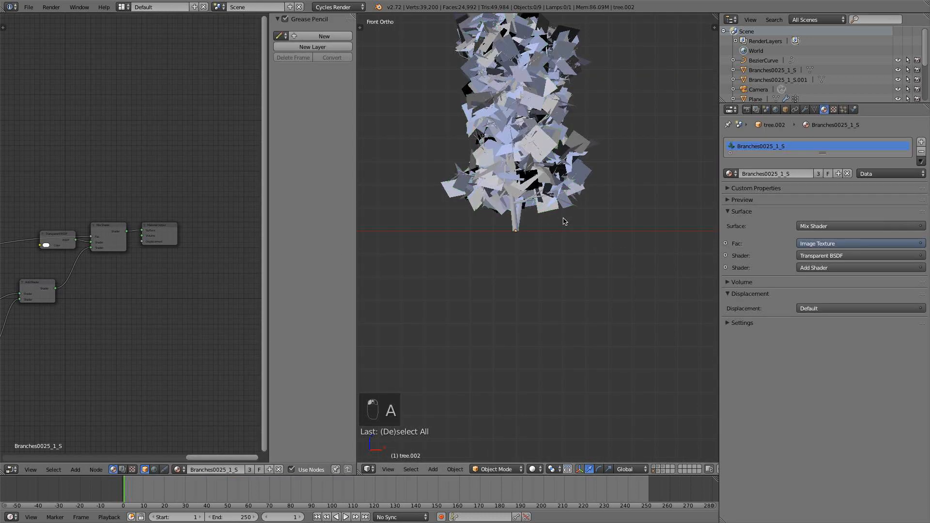
{"action": "middle_click_drag", "start_coordinate": [575, 181], "coordinate": [581, 237], "text": "shift"}
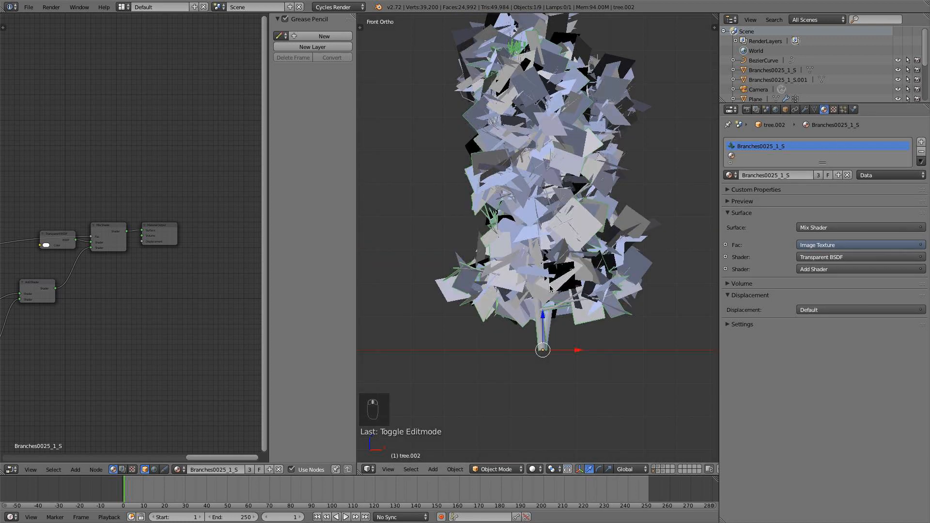
{"action": "middle_click_drag", "start_coordinate": [550, 285], "coordinate": [548, 266], "text": "shift"}
{"action": "middle_click_drag", "start_coordinate": [563, 247], "coordinate": [463, 309]}
{"action": "scroll", "coordinate": [419, 307], "scroll_direction": "down", "scroll_amount": 3}
{"action": "scroll", "coordinate": [488, 266], "scroll_direction": "up", "scroll_amount": 2}
{"action": "scroll", "coordinate": [484, 219], "scroll_direction": "down", "scroll_amount": 3}
{"action": "middle_click_drag", "start_coordinate": [484, 219], "coordinate": [509, 266]}
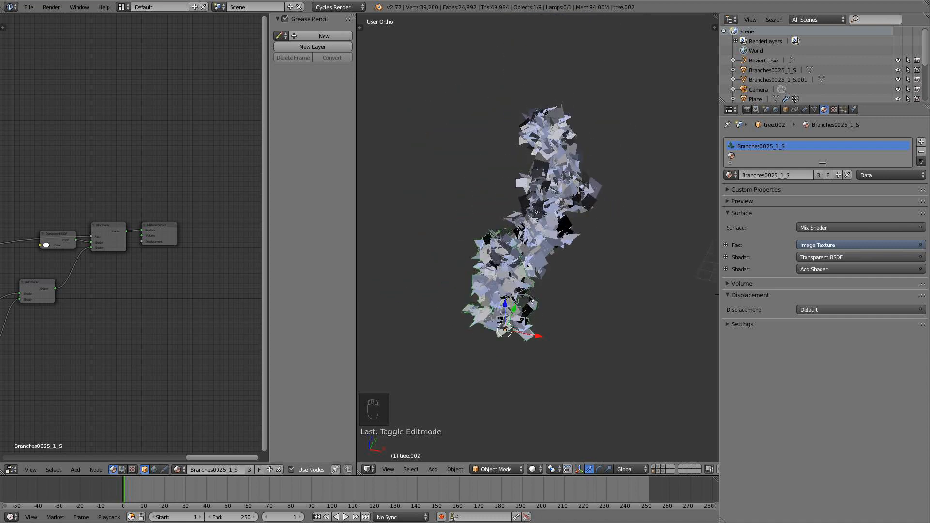
Reveal the hidden trees in top view and clear the selection.
{"action": "scroll", "coordinate": [531, 296], "scroll_direction": "down", "scroll_amount": 2}
{"action": "key", "text": "a"}
{"action": "scroll", "coordinate": [538, 291], "scroll_direction": "down", "scroll_amount": 2}
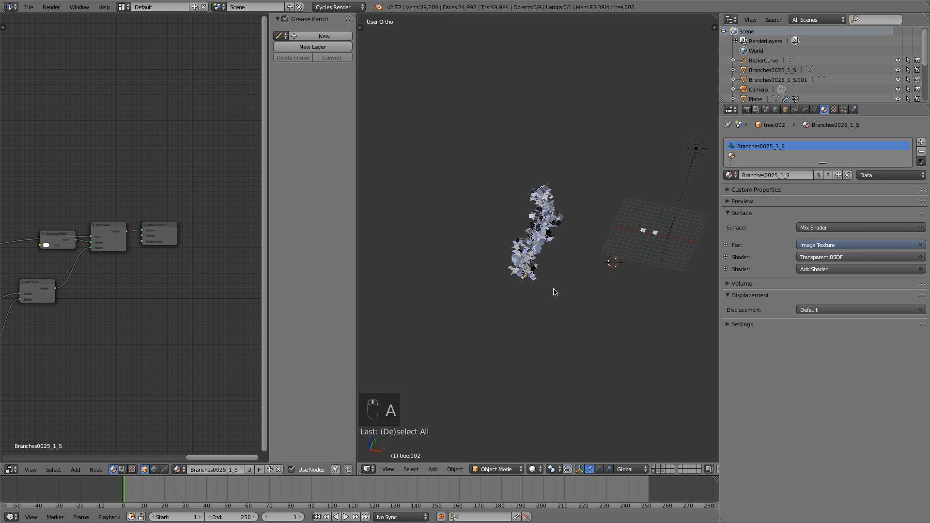
{"action": "key", "text": "KP_7"}
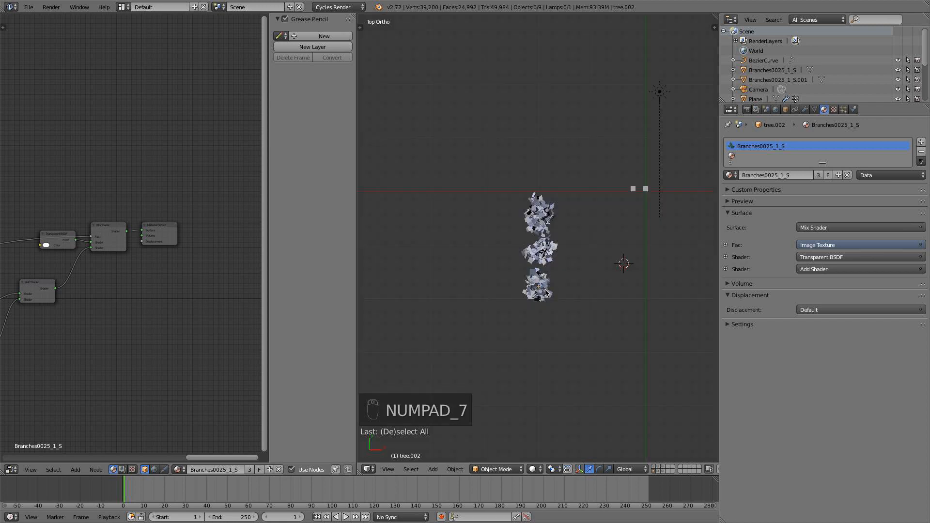
{"action": "key", "text": "alt+h"}
{"action": "key", "text": "a"}
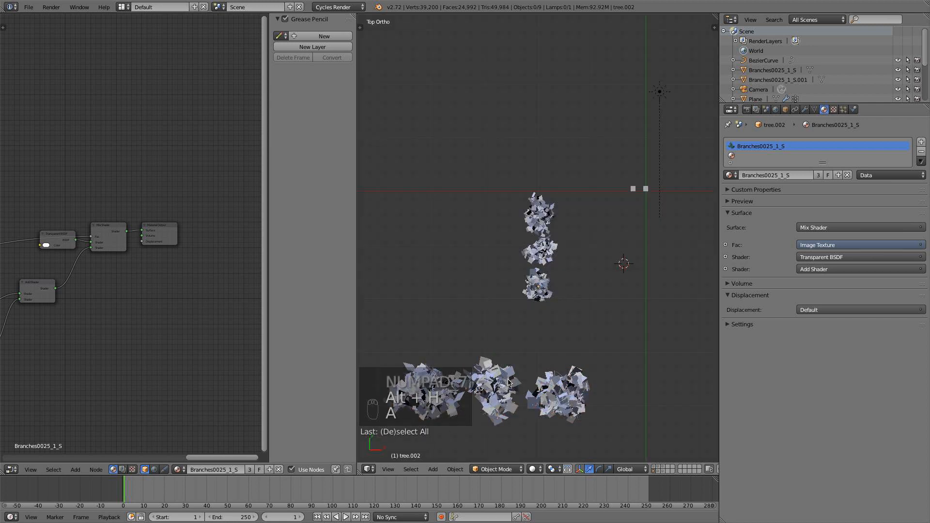
Box-select the three trees standing in a column along the Y direction and delete them.
{"action": "key", "text": "b"}
{"action": "left_click_drag", "start_coordinate": [575, 303], "coordinate": [511, 187]}
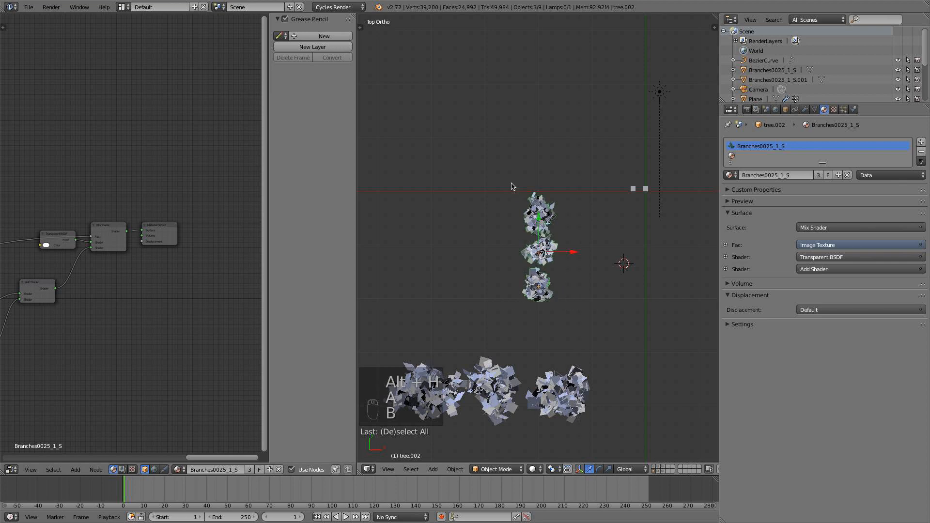
{"action": "key", "text": "x"}
{"action": "left_click", "coordinate": [538, 206]}
Select tree.005, the first in the row of three trees, and create a new material for it.
{"action": "middle_click_drag", "start_coordinate": [576, 425], "coordinate": [564, 340]}
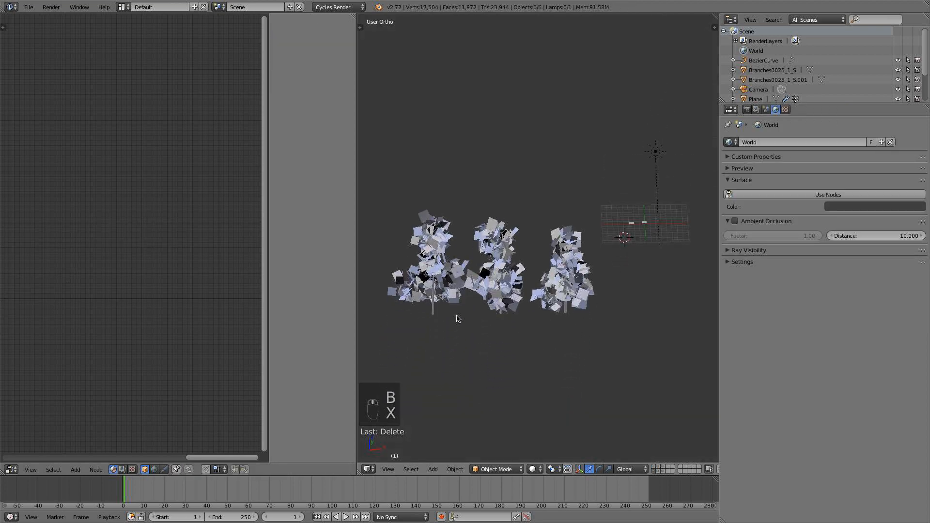
{"action": "right_click", "coordinate": [433, 314]}
{"action": "scroll", "coordinate": [433, 331], "scroll_direction": "up", "scroll_amount": 2}
{"action": "middle_click_drag", "start_coordinate": [433, 331], "coordinate": [507, 290], "text": "shift"}
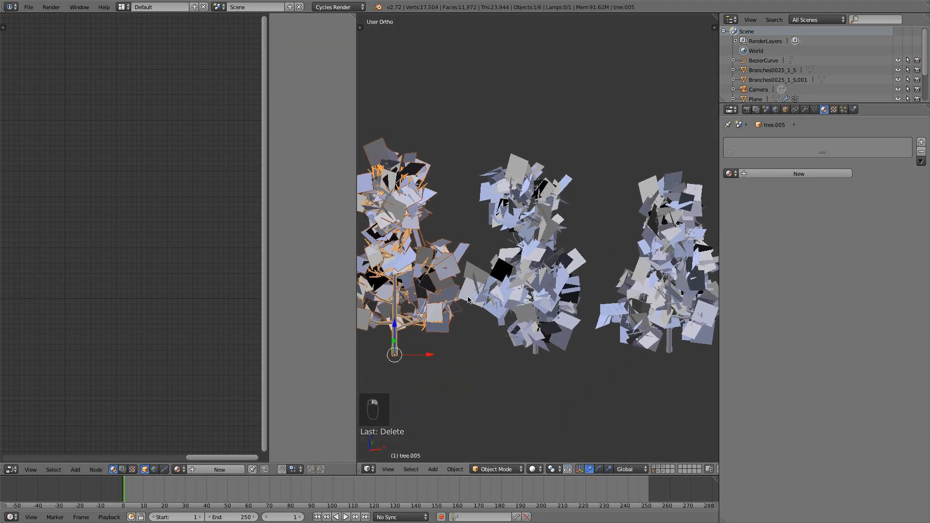
{"action": "left_click", "coordinate": [776, 180]}
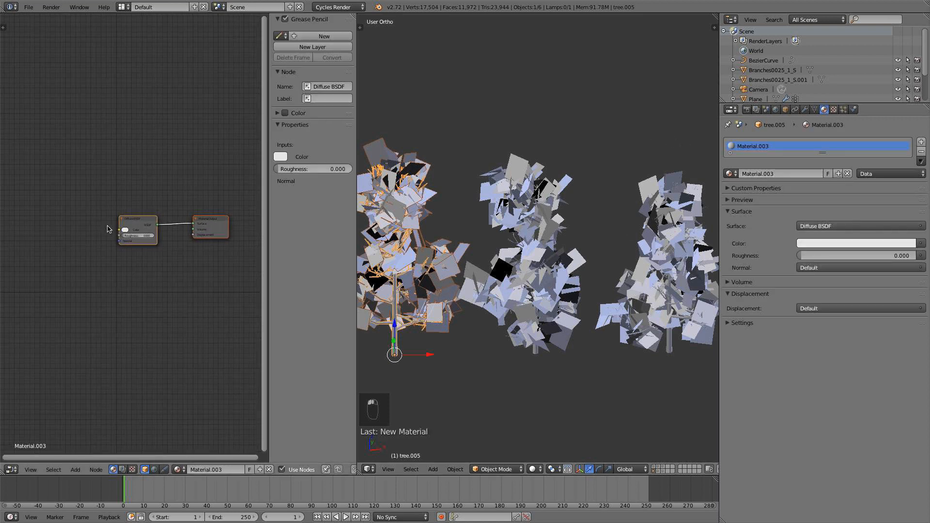
Add an Image Texture node to Material.003 and link its Color output to the Diffuse BSDF's Color input.
{"action": "scroll", "coordinate": [107, 229], "scroll_direction": "up", "scroll_amount": 1}
{"action": "key", "text": "shift+a"}
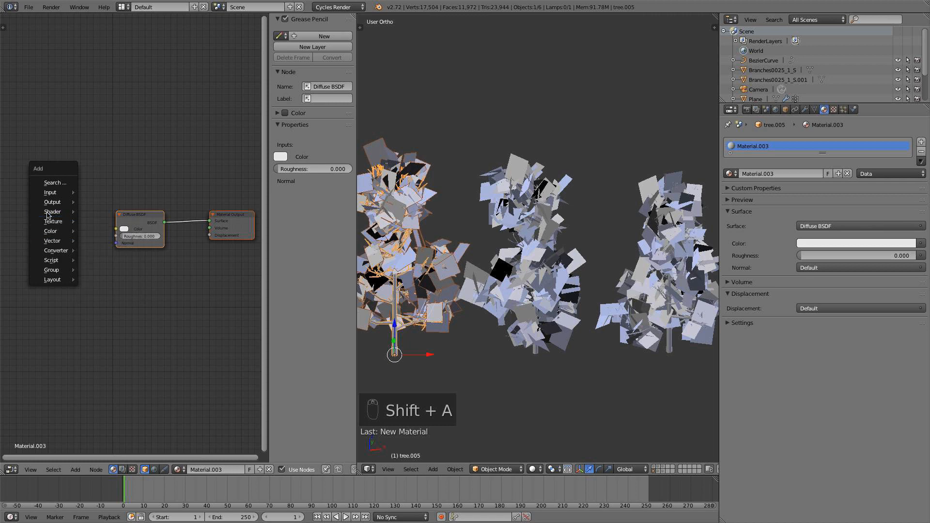
{"action": "mouse_move", "coordinate": [47, 218]}
{"action": "left_click", "coordinate": [106, 222]}
{"action": "left_click", "coordinate": [43, 213]}
{"action": "left_click_drag", "start_coordinate": [74, 219], "coordinate": [116, 229]}
{"action": "scroll", "coordinate": [136, 249], "scroll_direction": "left", "scroll_amount": 2, "text": "ctrl"}
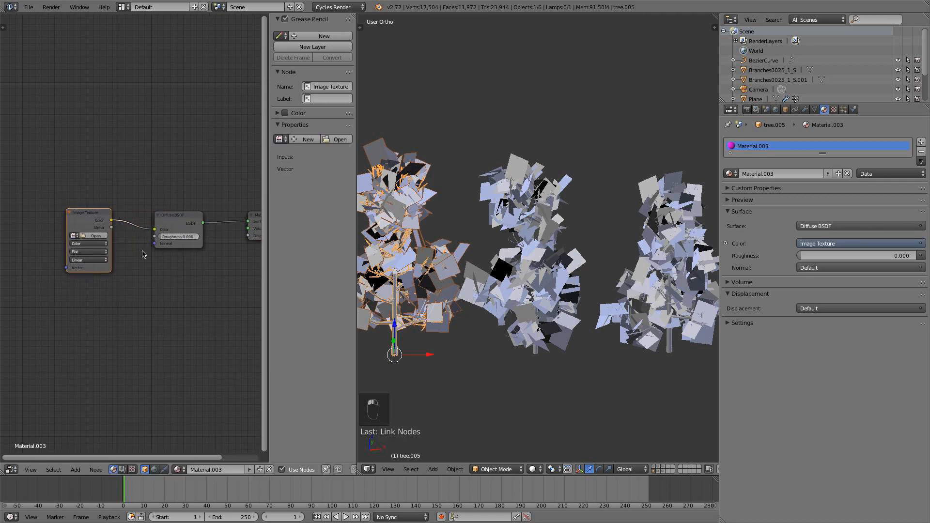
Load the bark image BarkDecidious0036_10_S.jpg into the Image Texture node, using thumbnails to choose the file.
{"action": "left_click", "coordinate": [95, 236]}
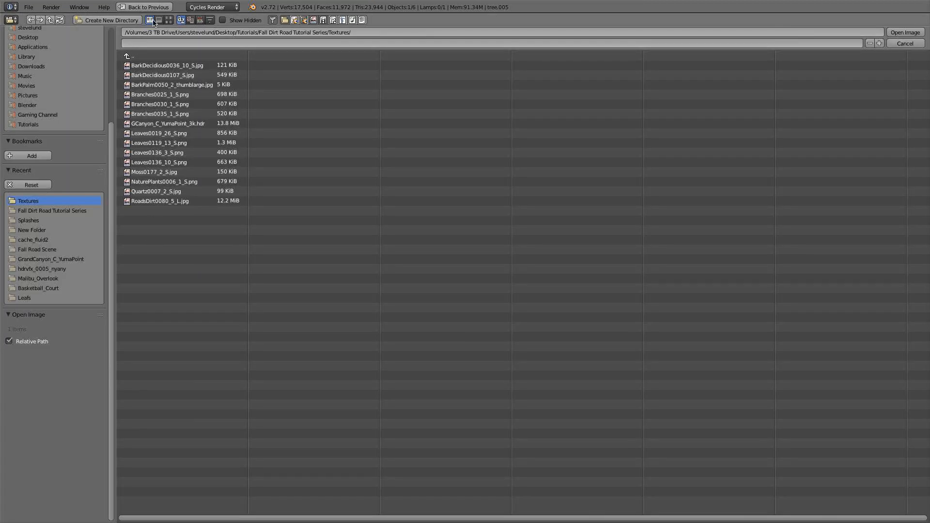
{"action": "left_click", "coordinate": [169, 20]}
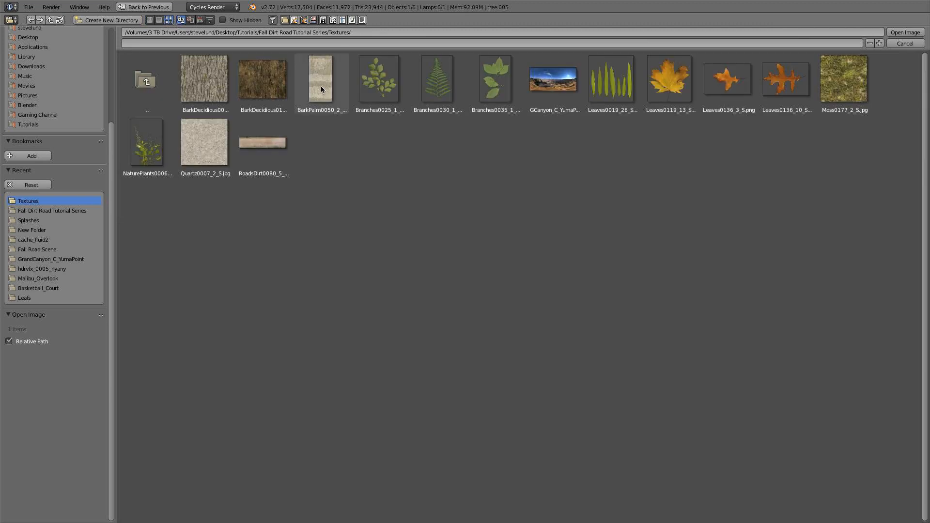
{"action": "left_click", "coordinate": [199, 88]}
{"action": "double_click", "coordinate": [199, 85]}
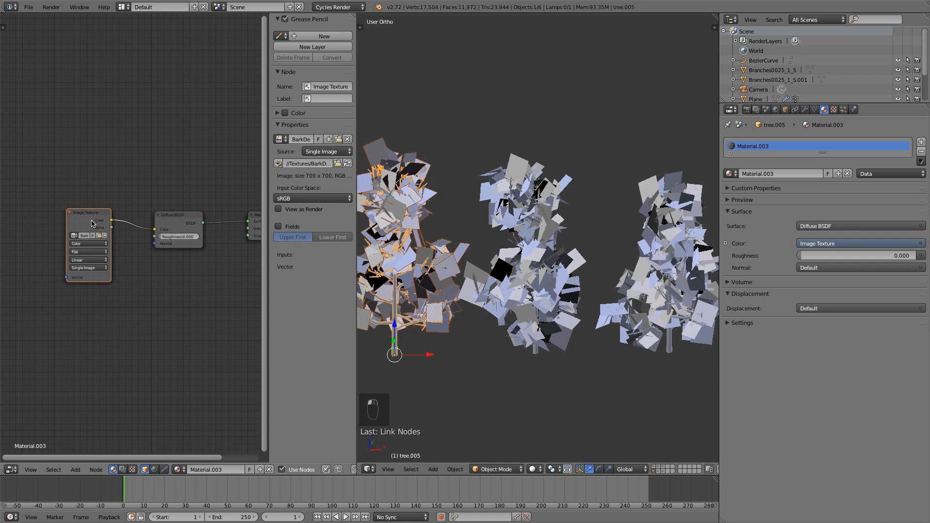
Space the nodes apart and add a Bump node, linking the image Color to its Height and its Normal to the Diffuse BSDF's Normal.
{"action": "left_click_drag", "start_coordinate": [92, 223], "coordinate": [62, 213]}
{"action": "left_click_drag", "start_coordinate": [176, 222], "coordinate": [200, 215]}
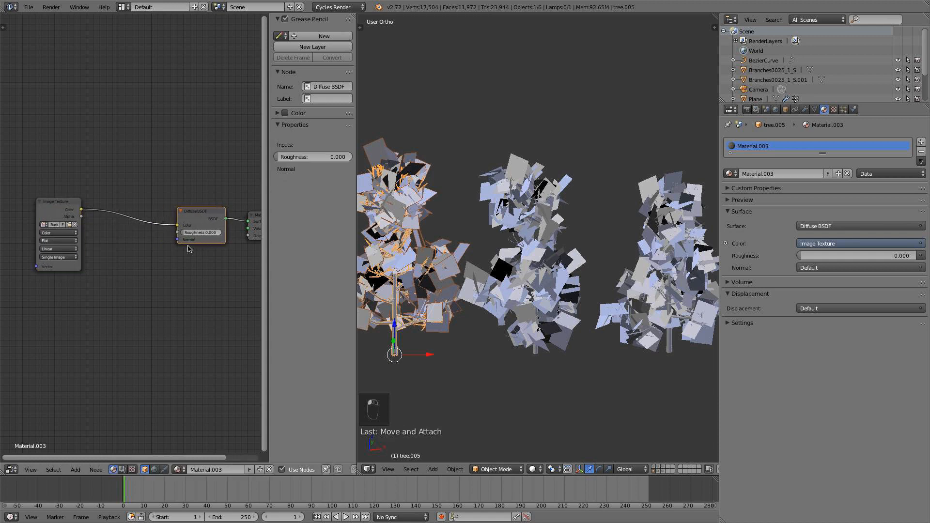
{"action": "middle_click_drag", "start_coordinate": [179, 265], "coordinate": [210, 266]}
{"action": "scroll", "coordinate": [201, 265], "scroll_direction": "up", "scroll_amount": 3}
{"action": "key", "text": "shift+a"}
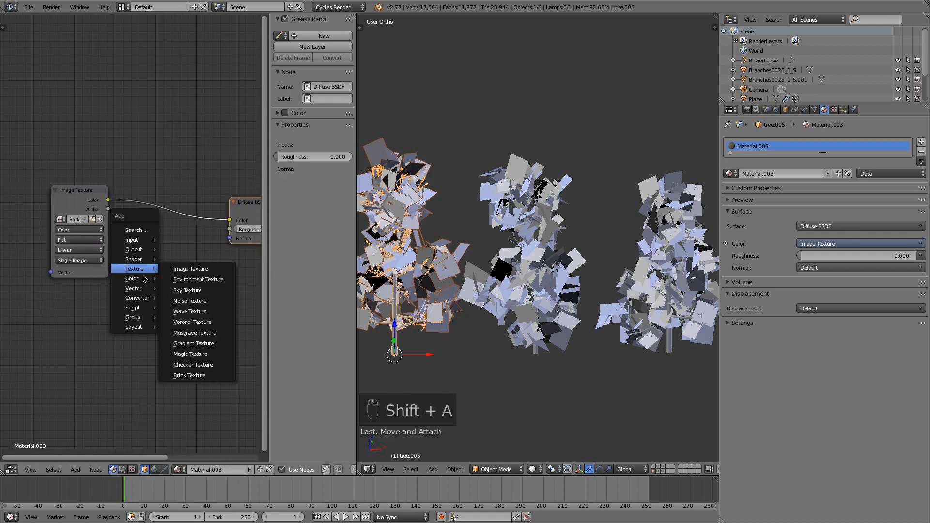
{"action": "mouse_move", "coordinate": [141, 288]}
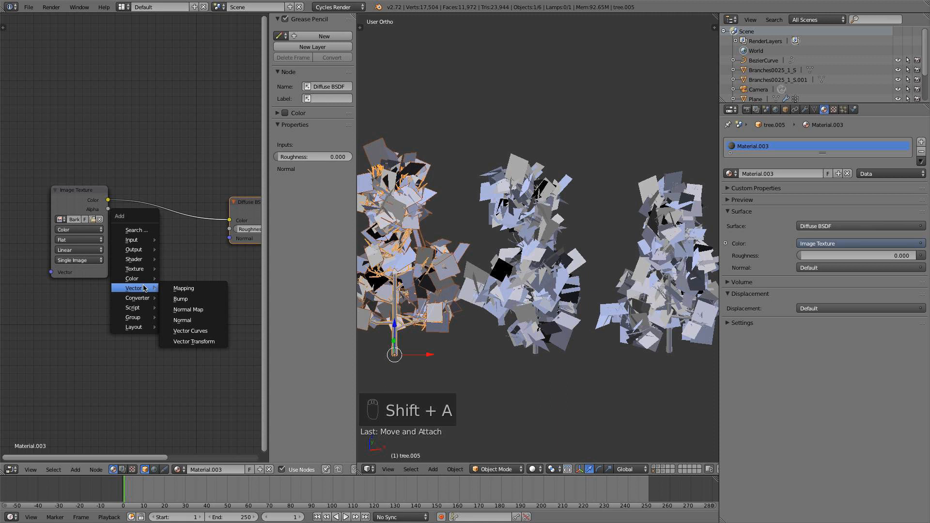
{"action": "left_click", "coordinate": [181, 299]}
{"action": "left_click", "coordinate": [181, 301]}
{"action": "left_click_drag", "start_coordinate": [108, 199], "coordinate": [157, 323]}
{"action": "left_click_drag", "start_coordinate": [209, 285], "coordinate": [224, 249]}
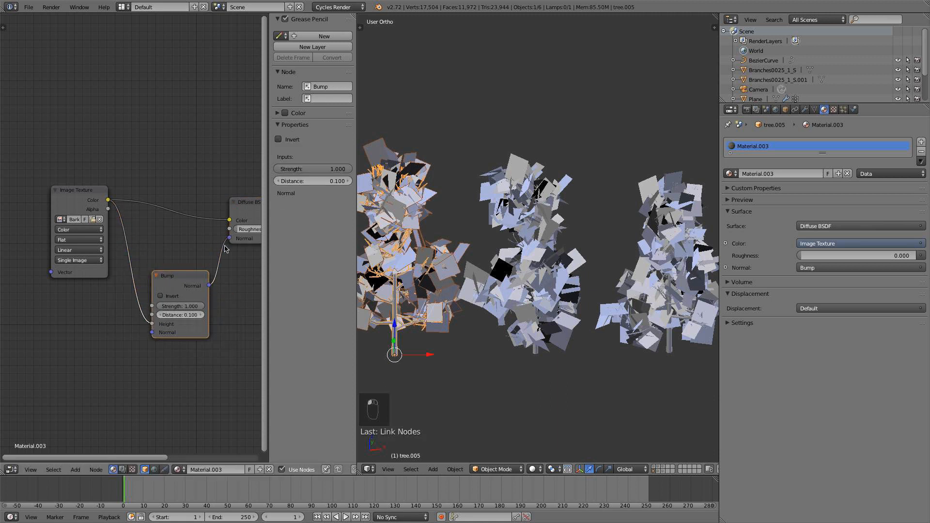
Set the Bump node's strength to 0.2.
{"action": "left_click", "coordinate": [180, 307]}
{"action": "type", "text": ".2"}
{"action": "key", "text": "Return"}
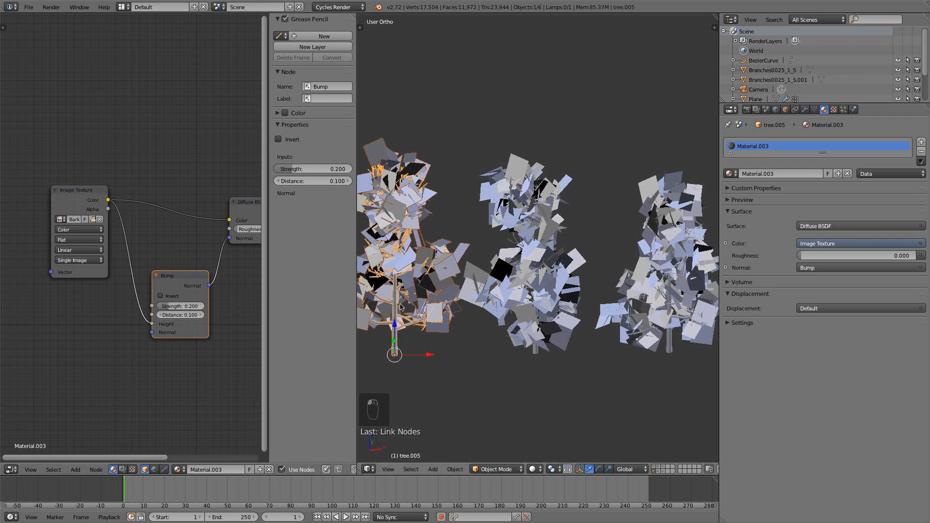
Inspect the bark on tree.005's trunk up close in Rendered shading, and return to Solid shading.
{"action": "scroll", "coordinate": [494, 238], "scroll_direction": "down", "scroll_amount": 3}
{"action": "right_click", "coordinate": [545, 246]}
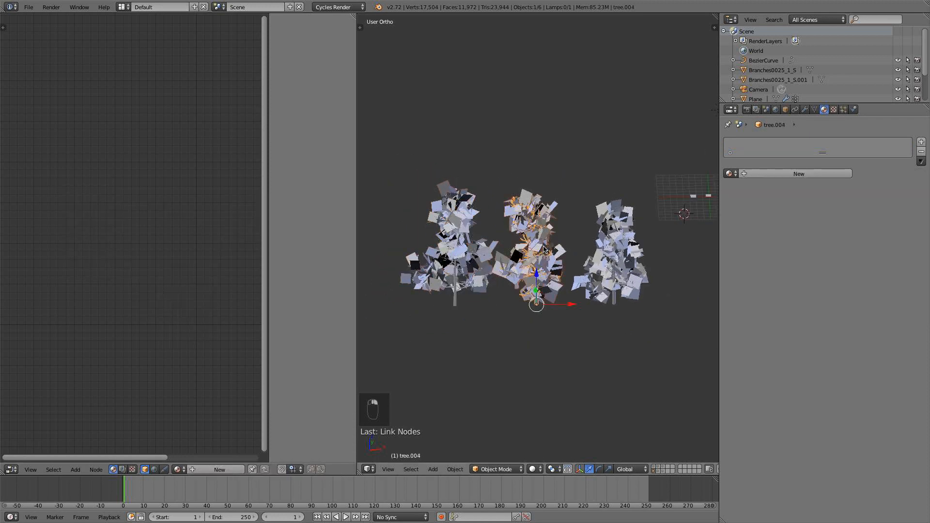
{"action": "right_click", "coordinate": [466, 305]}
{"action": "scroll", "coordinate": [525, 226], "scroll_direction": "up", "scroll_amount": 10}
{"action": "middle_click_drag", "start_coordinate": [466, 305], "coordinate": [616, 346], "text": "shift"}
{"action": "left_click", "coordinate": [545, 472]}
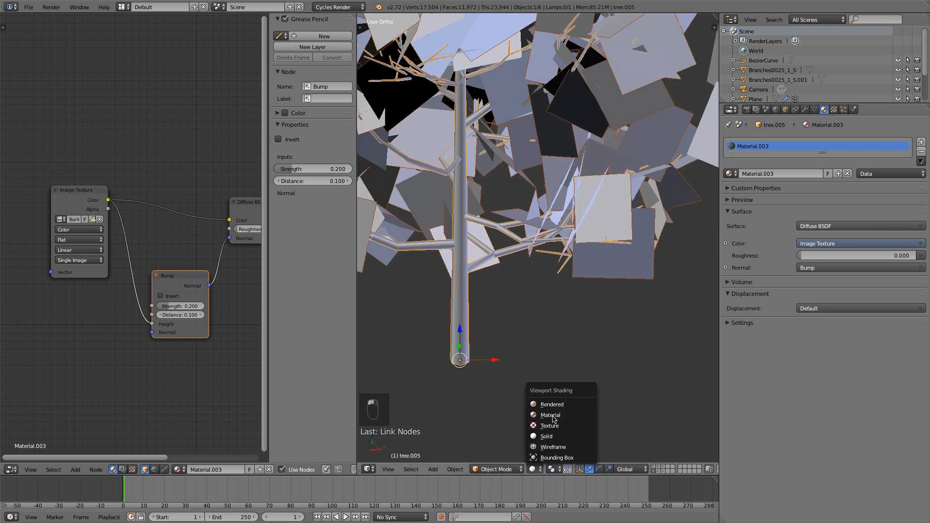
{"action": "left_click", "coordinate": [556, 407]}
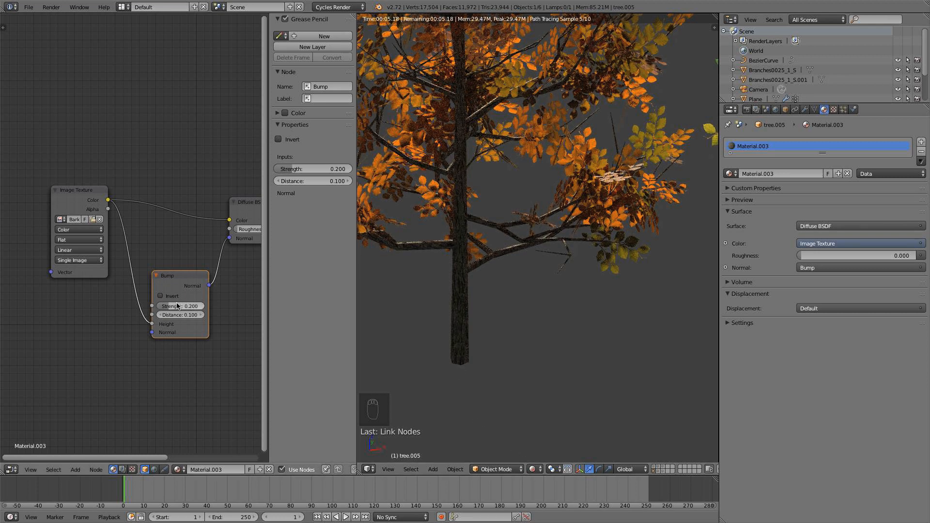
{"action": "left_click", "coordinate": [533, 469]}
{"action": "left_click", "coordinate": [544, 436]}
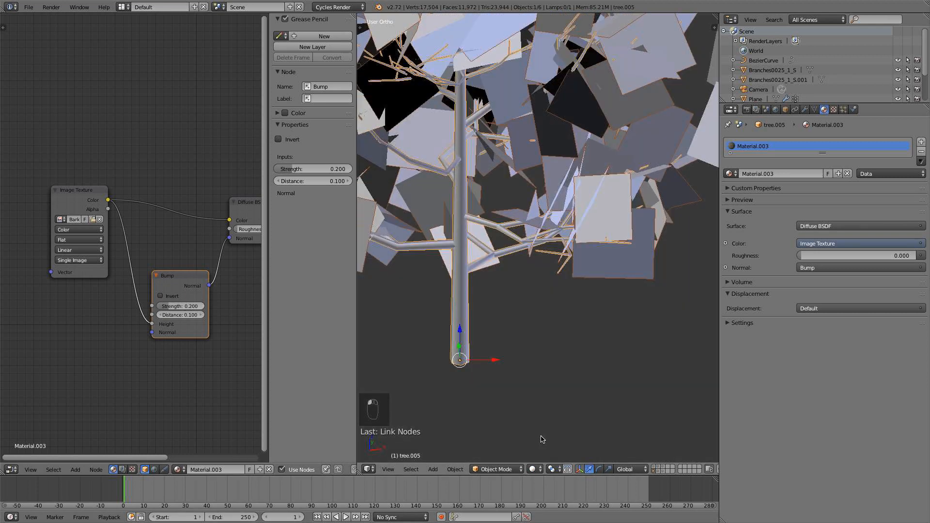
Select tree.004, the middle tree, and assign it the existing Material.003.
{"action": "scroll", "coordinate": [596, 334], "scroll_direction": "down", "scroll_amount": 3}
{"action": "right_click", "coordinate": [720, 281]}
{"action": "left_click", "coordinate": [583, 390]}
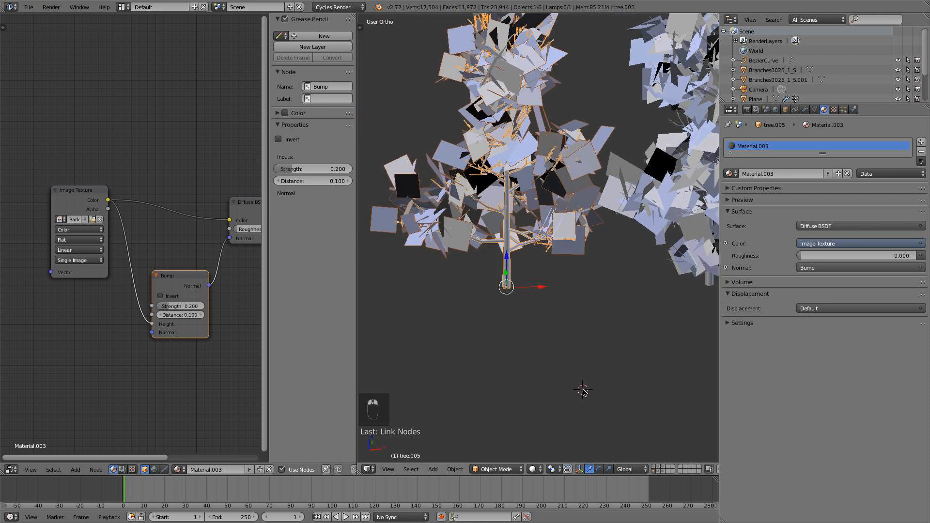
{"action": "right_click", "coordinate": [712, 279]}
{"action": "middle_click_drag", "start_coordinate": [713, 279], "coordinate": [652, 289], "text": "shift"}
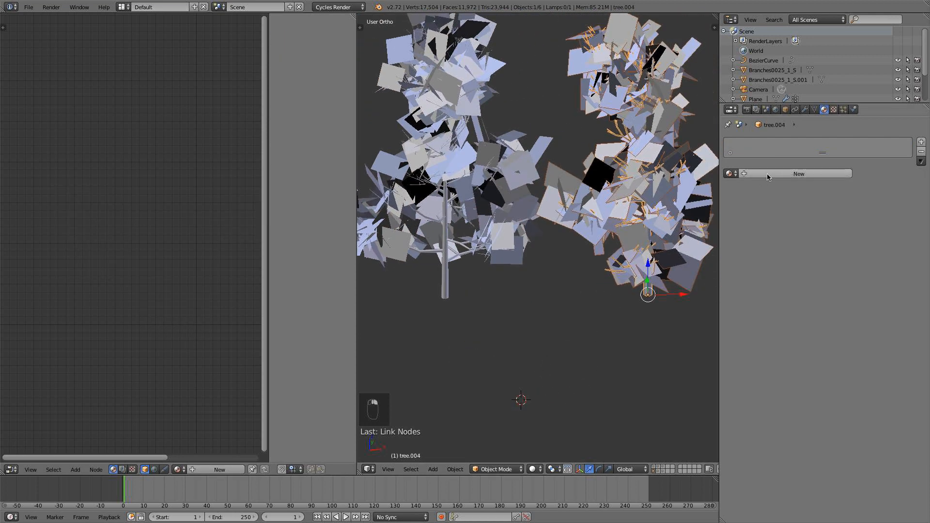
{"action": "left_click", "coordinate": [730, 174]}
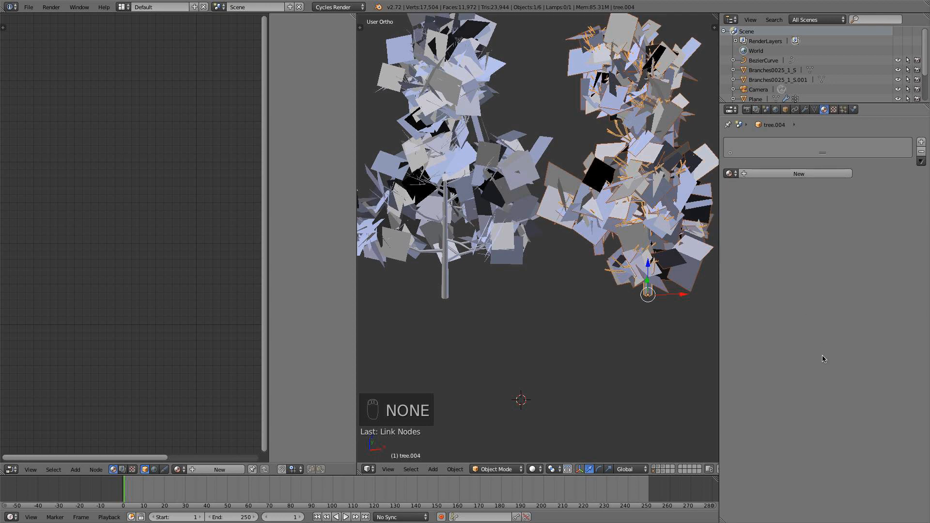
{"action": "right_click", "coordinate": [470, 286]}
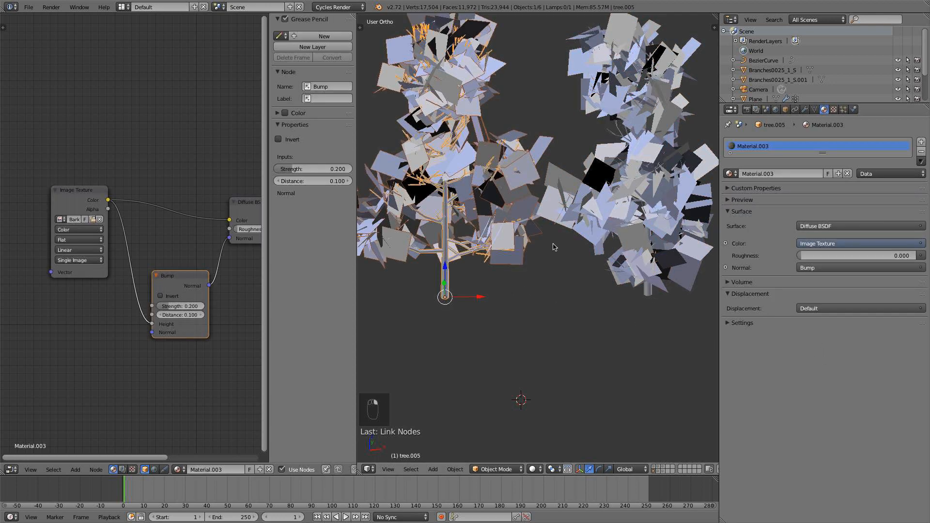
{"action": "right_click", "coordinate": [654, 293]}
{"action": "left_click", "coordinate": [730, 174]}
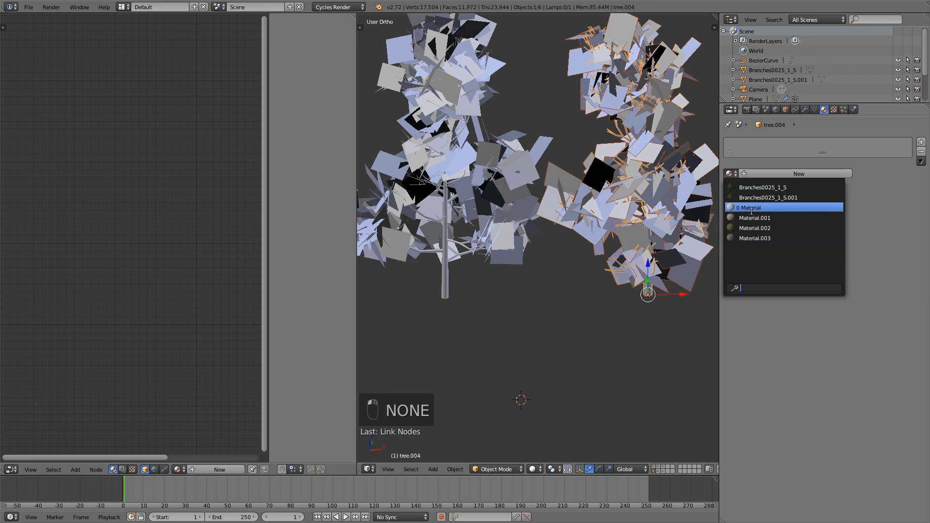
{"action": "left_click", "coordinate": [755, 238]}
Select tree.003, the last tree in the row, and create a new material for it.
{"action": "scroll", "coordinate": [560, 255], "scroll_direction": "down", "scroll_amount": 2}
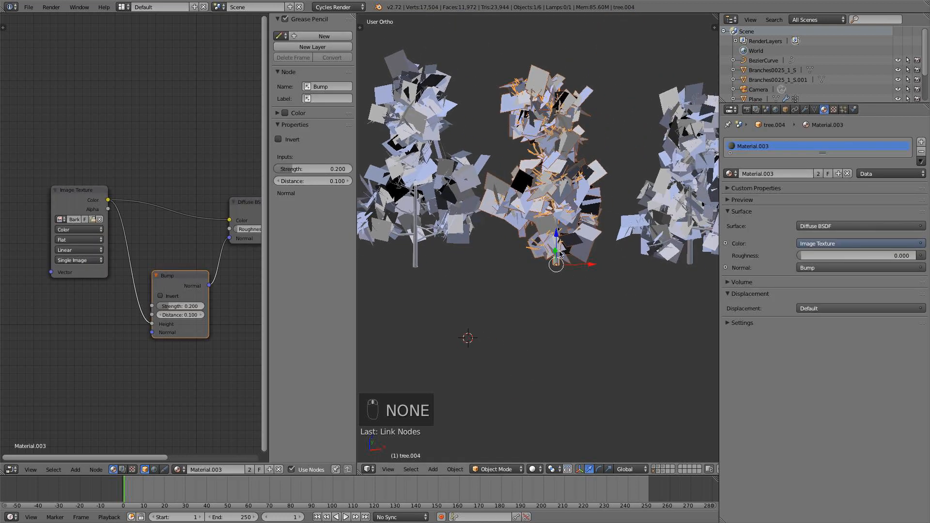
{"action": "right_click", "coordinate": [672, 251]}
{"action": "middle_click_drag", "start_coordinate": [683, 245], "coordinate": [603, 270], "text": "shift"}
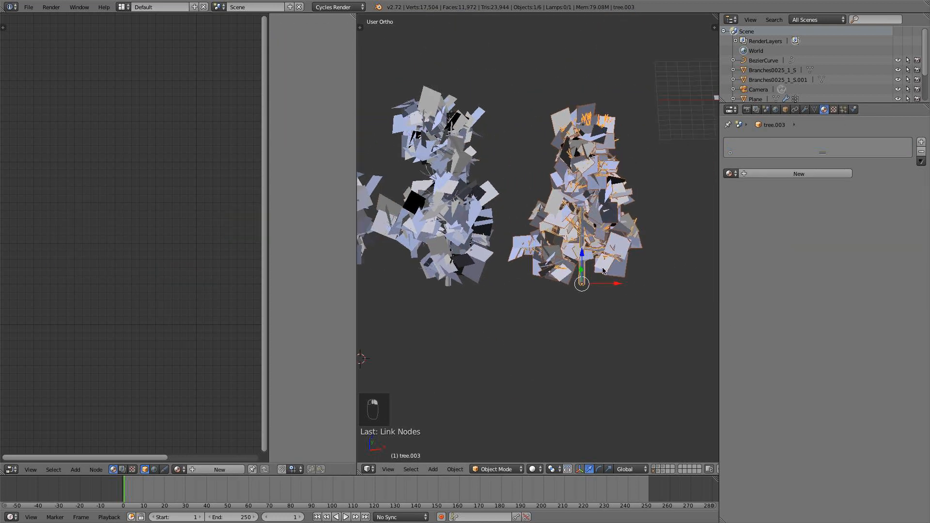
{"action": "scroll", "coordinate": [603, 271], "scroll_direction": "up", "scroll_amount": 2}
{"action": "left_click", "coordinate": [787, 174]}
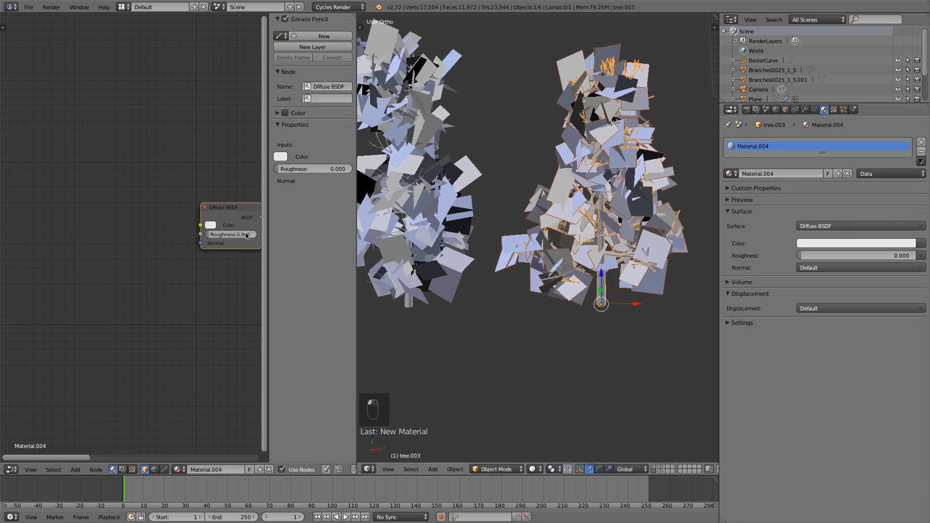
Add an Image Texture node to Material.004 and link its Color output to the Diffuse BSDF's Color input.
{"action": "key", "text": "shift+a"}
{"action": "mouse_move", "coordinate": [130, 219]}
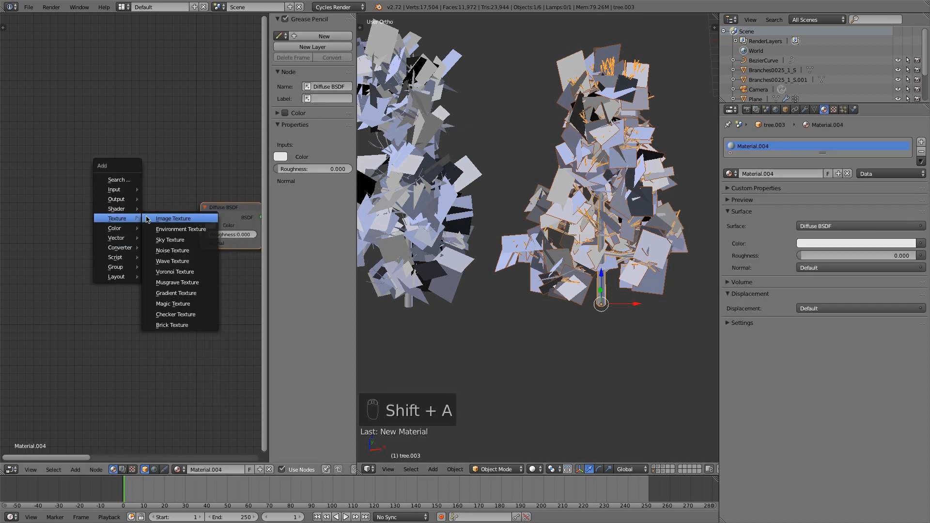
{"action": "left_click", "coordinate": [161, 219]}
{"action": "left_click", "coordinate": [145, 215]}
{"action": "left_click_drag", "start_coordinate": [151, 219], "coordinate": [201, 225]}
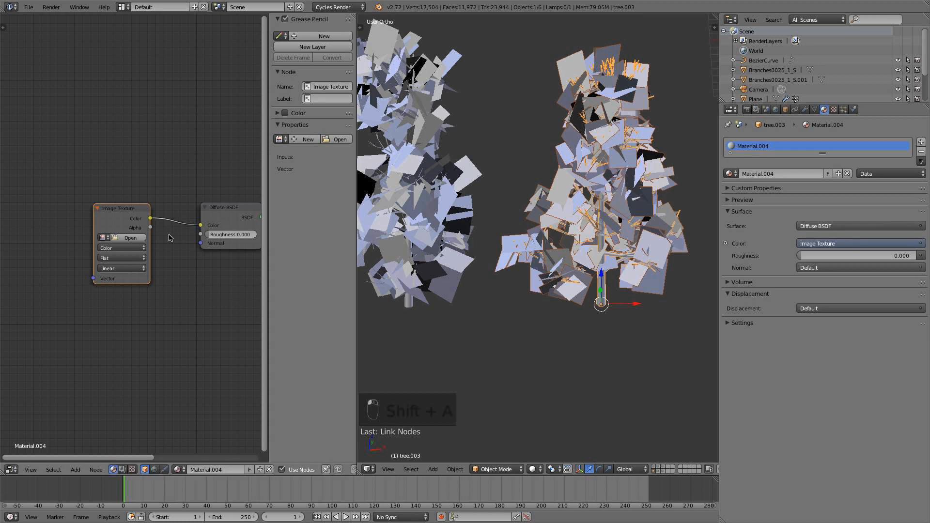
Load BarkDecidious0107_S.jpg from the Textures folder into Material.004's Image Texture node.
{"action": "left_click", "coordinate": [142, 237]}
{"action": "left_click", "coordinate": [144, 74]}
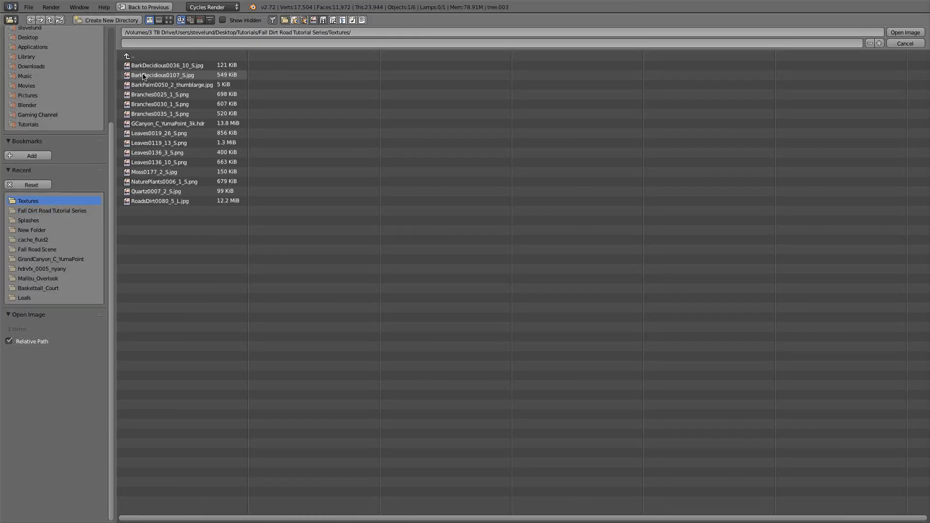
{"action": "left_click", "coordinate": [168, 20]}
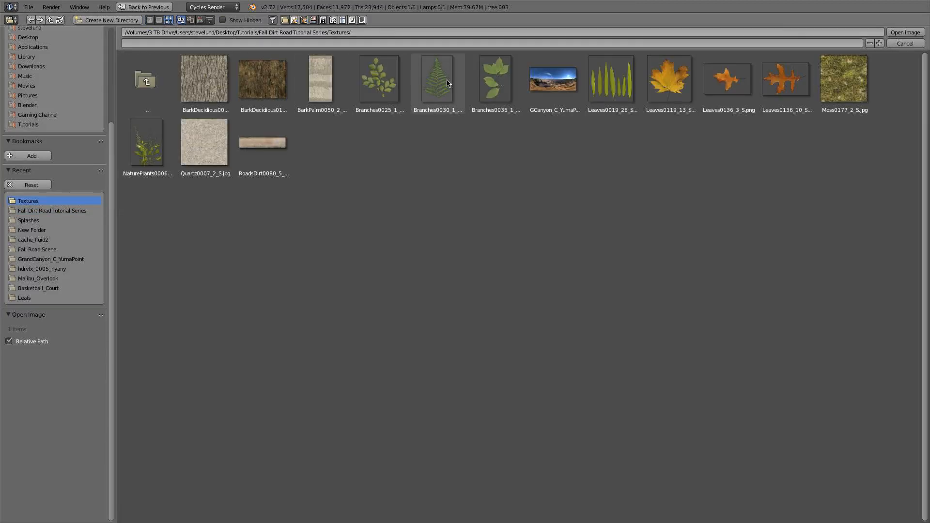
{"action": "double_click", "coordinate": [262, 80]}
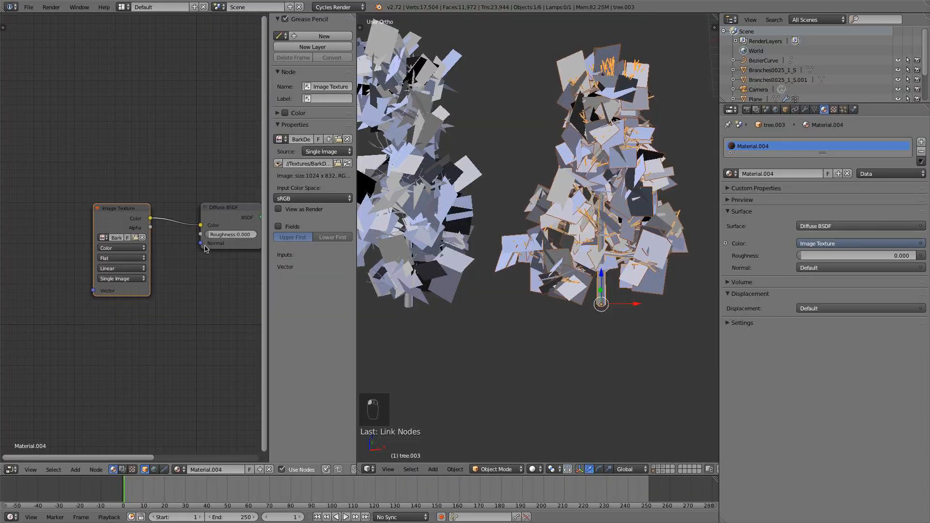
Add a Bump node to Material.004, feeding the image's Color into its Height and its Normal output into the Diffuse BSDF's Normal.
{"action": "scroll", "coordinate": [203, 263], "scroll_direction": "down", "scroll_amount": 4}
{"action": "middle_click_drag", "start_coordinate": [194, 294], "coordinate": [92, 295]}
{"action": "left_click_drag", "start_coordinate": [91, 215], "coordinate": [122, 214]}
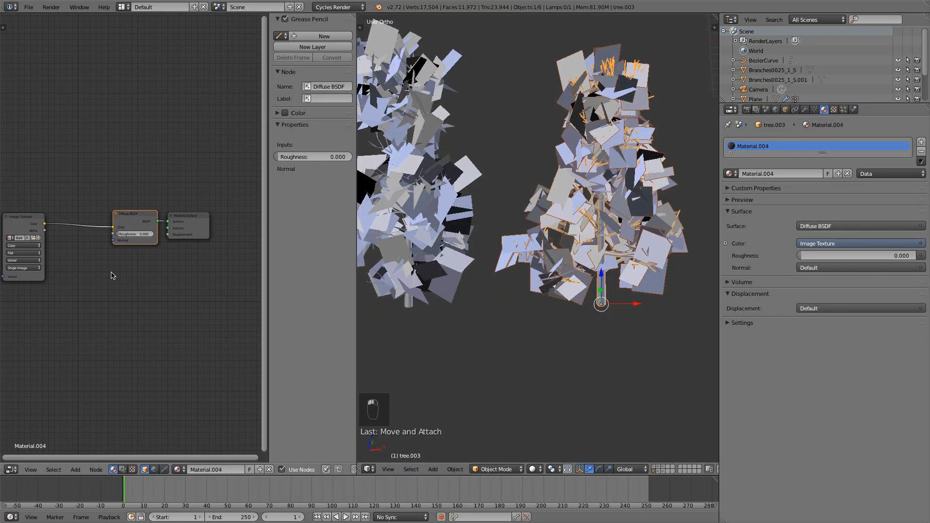
{"action": "key", "text": "shift+a"}
{"action": "mouse_move", "coordinate": [104, 294]}
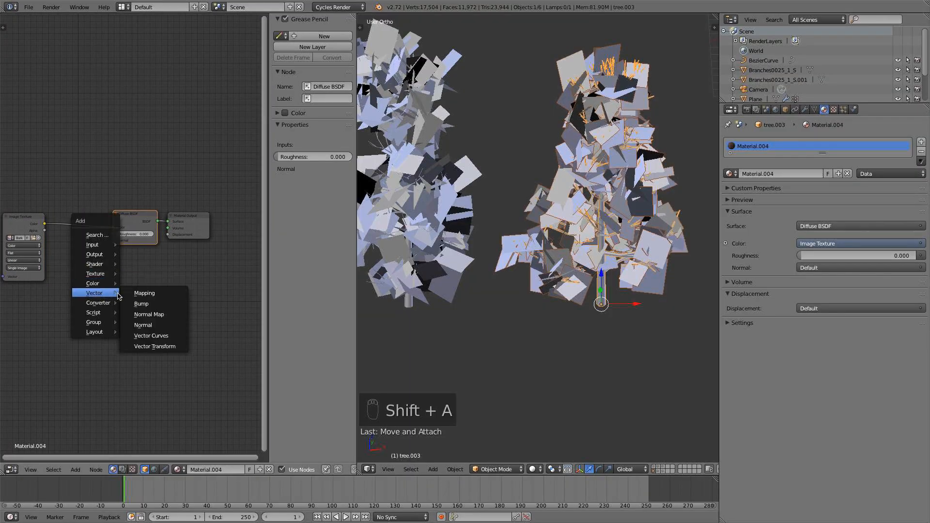
{"action": "left_click", "coordinate": [144, 303]}
{"action": "left_click", "coordinate": [97, 286]}
{"action": "left_click_drag", "start_coordinate": [45, 224], "coordinate": [67, 306]}
{"action": "left_click_drag", "start_coordinate": [109, 277], "coordinate": [113, 241]}
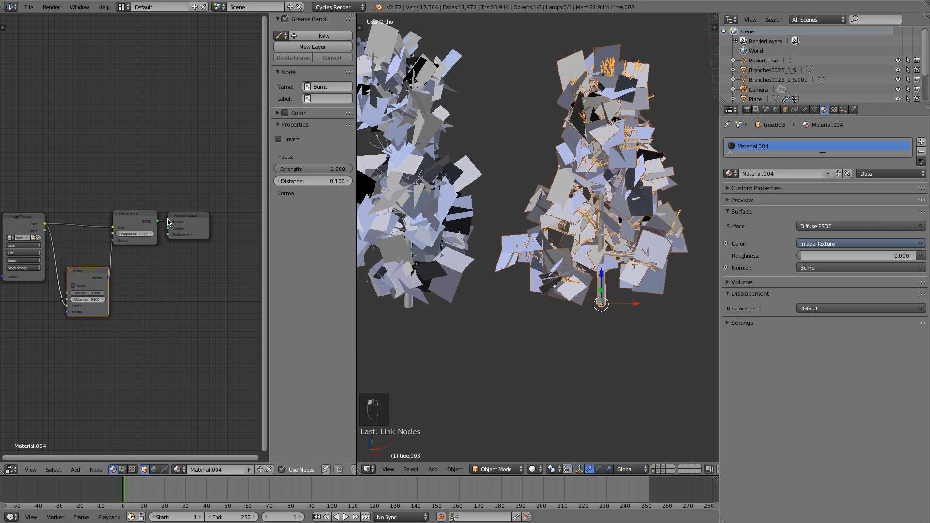
Move the Material Output node farther from the Diffuse BSDF and set the Bump node's Strength to 0.15.
{"action": "left_click_drag", "start_coordinate": [168, 222], "coordinate": [200, 212]}
{"action": "left_click", "coordinate": [92, 292]}
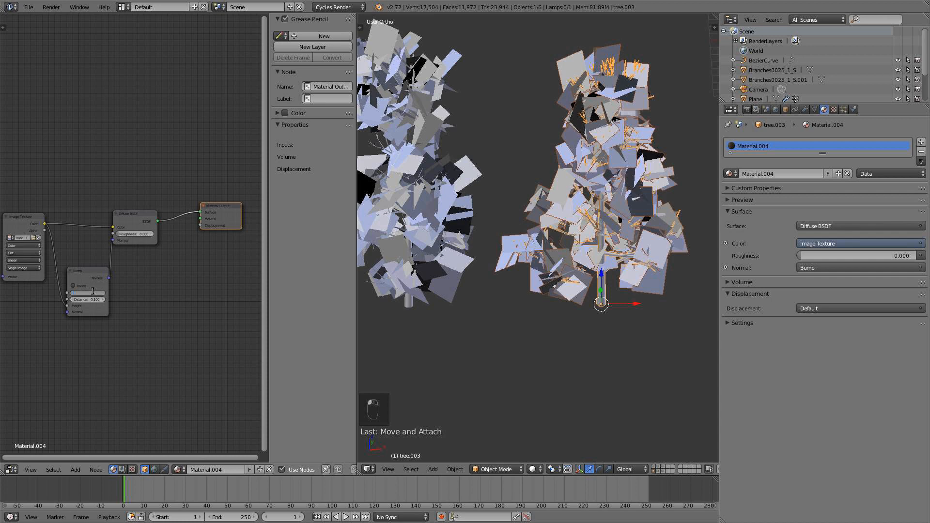
{"action": "type", "text": "0.15"}
{"action": "key", "text": "Return"}
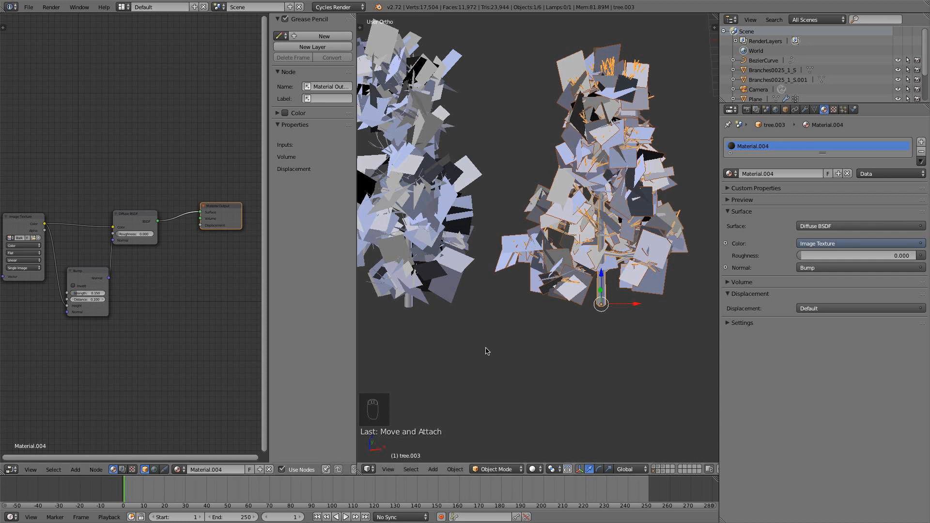
Inspect the dark bark on tree.003's trunk up close in Rendered shading, and return to Solid shading.
{"action": "left_click", "coordinate": [534, 469]}
{"action": "left_click", "coordinate": [552, 403]}
{"action": "scroll", "coordinate": [614, 327], "scroll_direction": "up", "scroll_amount": 5}
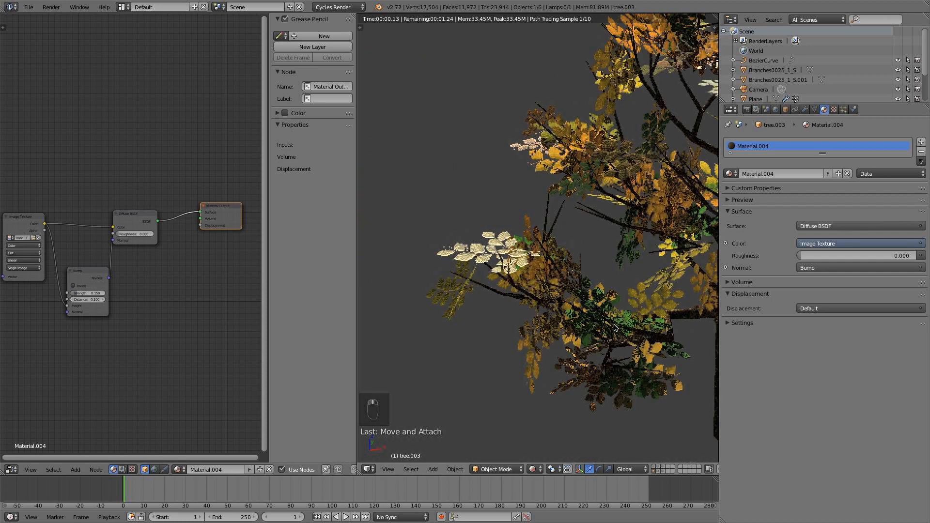
{"action": "middle_click_drag", "start_coordinate": [615, 328], "coordinate": [463, 269], "text": "shift"}
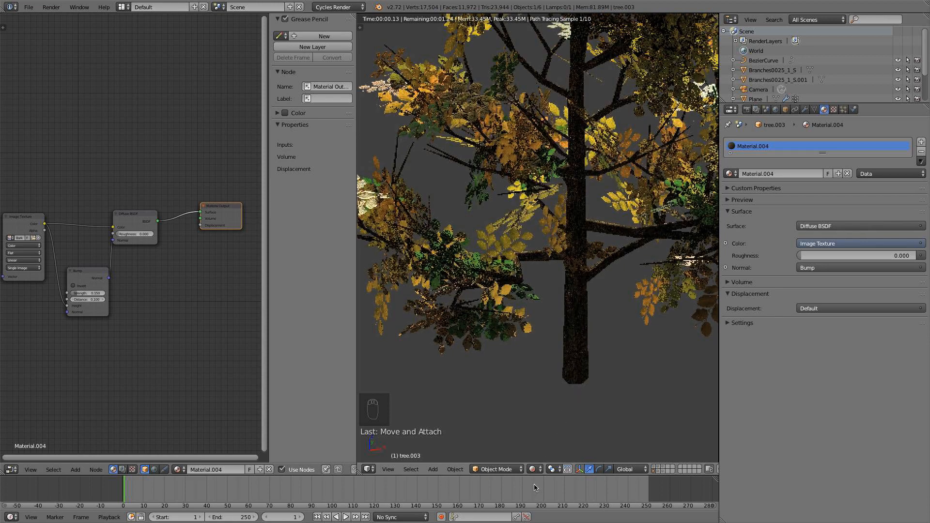
{"action": "left_click", "coordinate": [534, 469]}
{"action": "left_click", "coordinate": [545, 436]}
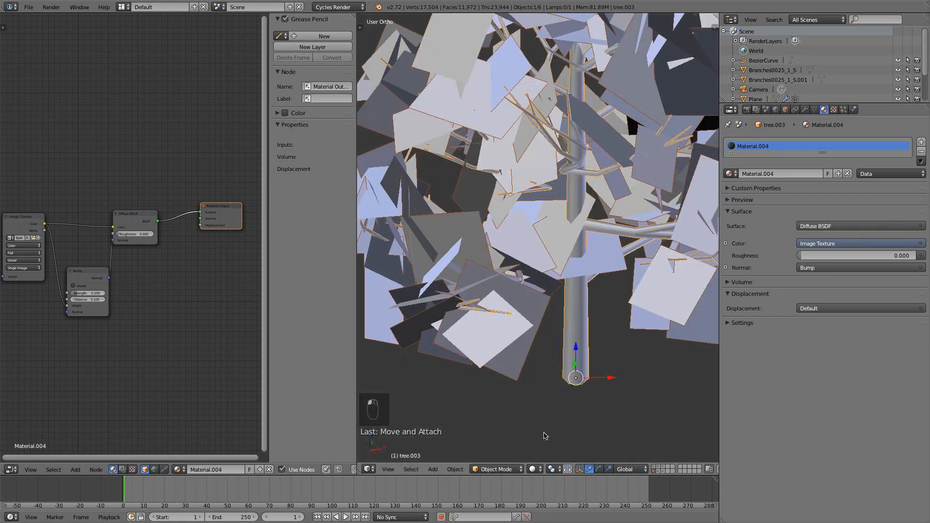
Merge the node editor area into the 3D view.
{"action": "scroll", "coordinate": [379, 455], "scroll_direction": "down", "scroll_amount": 3}
{"action": "left_click_drag", "start_coordinate": [360, 475], "coordinate": [239, 415]}
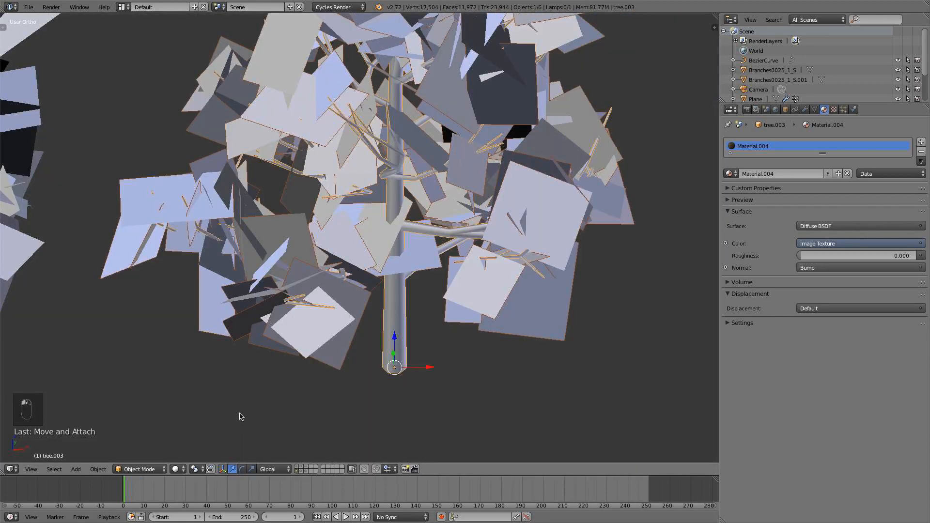
{"action": "scroll", "coordinate": [245, 398], "scroll_direction": "down", "scroll_amount": 5}
{"action": "scroll", "coordinate": [379, 375], "scroll_direction": "down", "scroll_amount": 2}
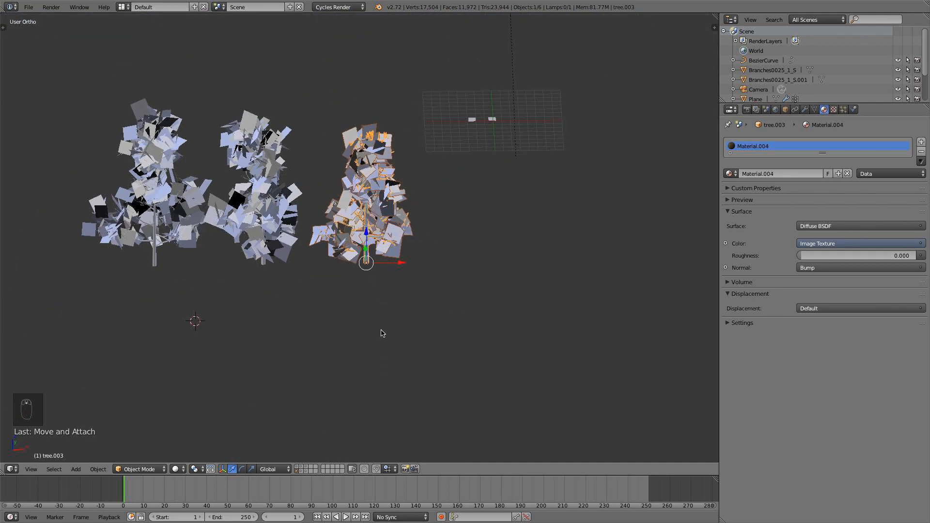
Box-select all three trees and, in top view, duplicate them into a separate row nearer the scene's X axis.
{"action": "key", "text": "a"}
{"action": "key", "text": "b"}
{"action": "left_click_drag", "start_coordinate": [399, 276], "coordinate": [77, 178]}
{"action": "scroll", "coordinate": [319, 232], "scroll_direction": "down", "scroll_amount": 2}
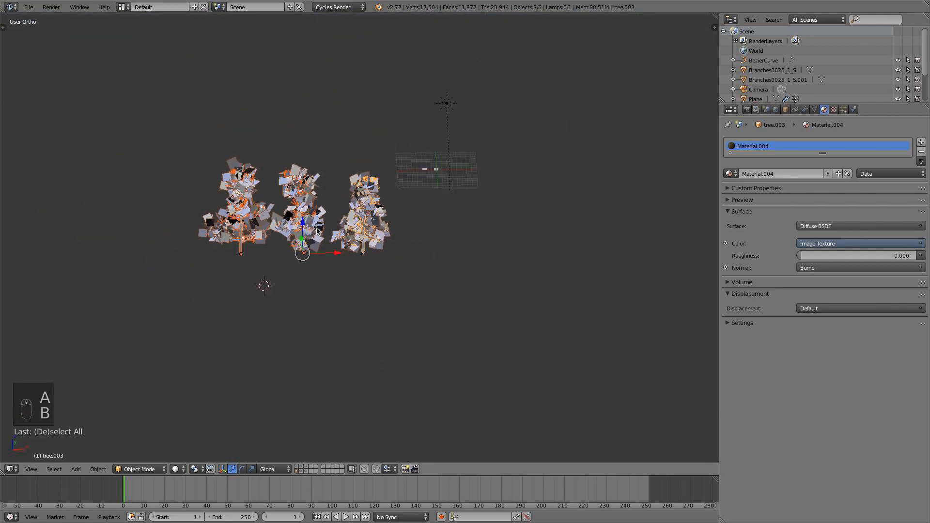
{"action": "key", "text": "KP_7"}
{"action": "key", "text": "shift+d"}
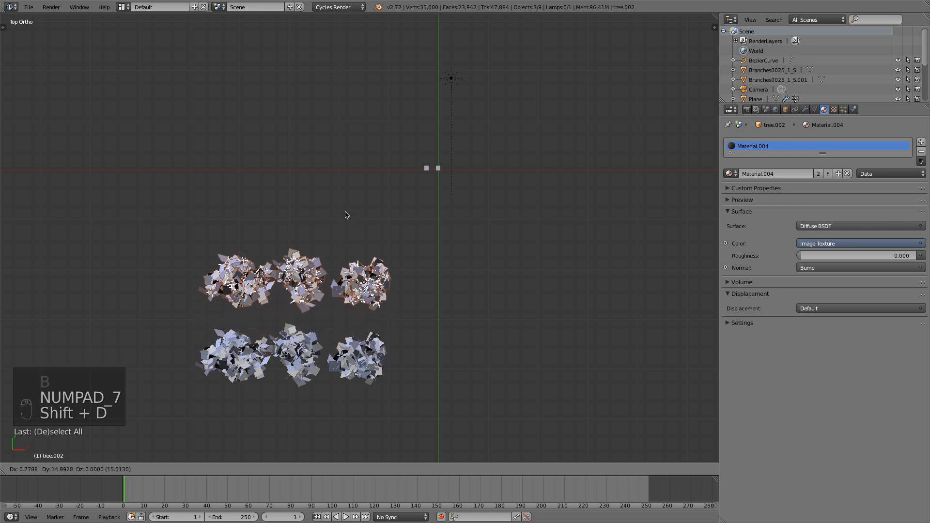
{"action": "left_click", "coordinate": [347, 197]}
Select only the three original trees and hide them, keeping the duplicated row for editing.
{"action": "key", "text": "a"}
{"action": "key", "text": "b"}
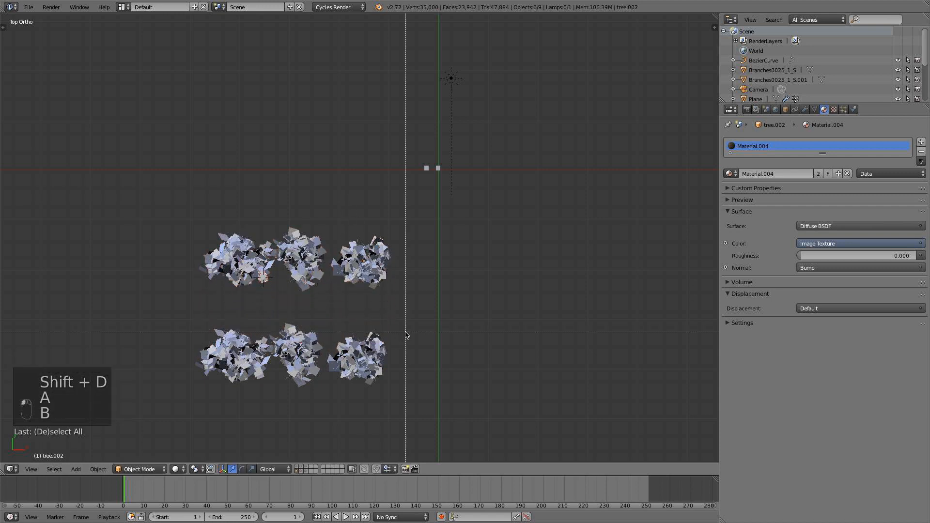
{"action": "left_click_drag", "start_coordinate": [407, 332], "coordinate": [171, 372]}
{"action": "key", "text": "h"}
{"action": "scroll", "coordinate": [228, 356], "scroll_direction": "up", "scroll_amount": 2}
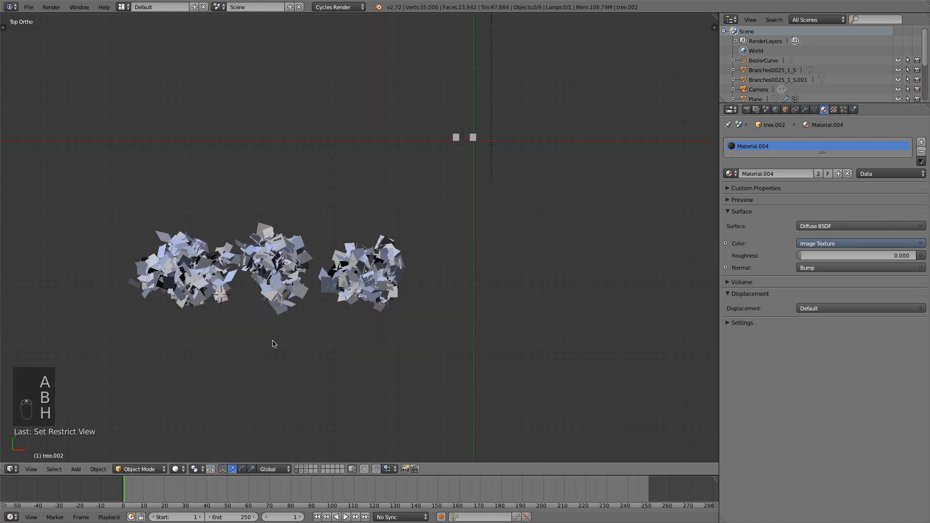
Convert the middle tree's particle leaves to real objects, removing its particle system, and join them with the trunk of tree.001.
{"action": "right_click", "coordinate": [277, 279]}
{"action": "left_click", "coordinate": [805, 109]}
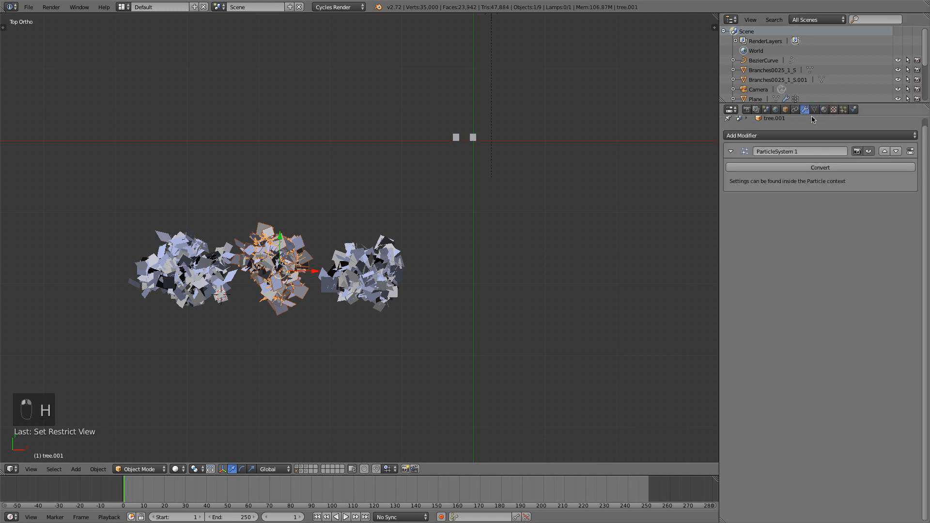
{"action": "left_click", "coordinate": [833, 167]}
{"action": "left_click", "coordinate": [844, 109]}
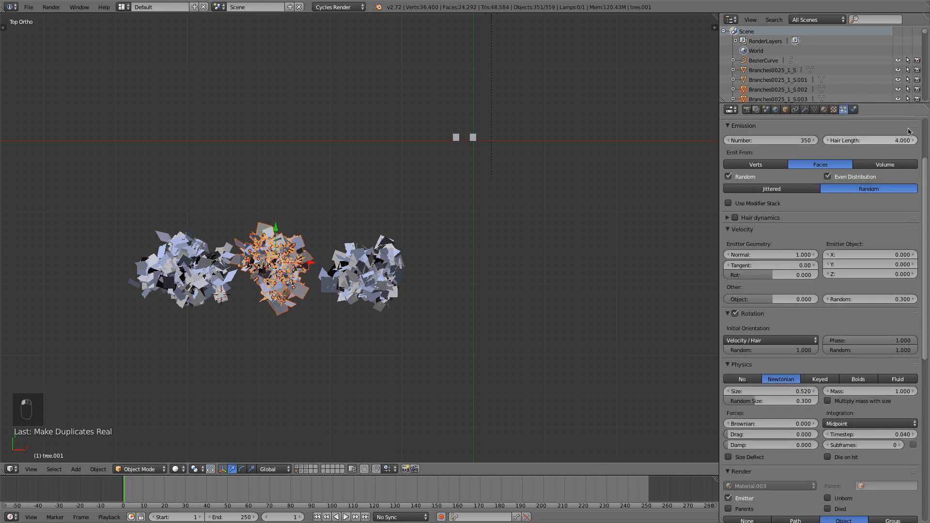
{"action": "left_click", "coordinate": [913, 153]}
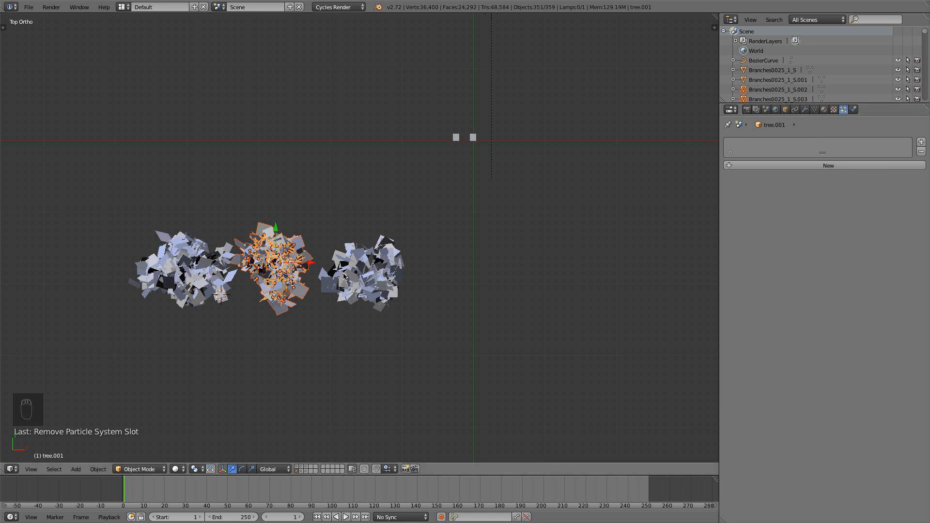
{"action": "key", "text": "ctrl+j"}
Convert tree.002's particle leaves to real objects, removing its particle system, and join them with its trunk.
{"action": "right_click", "coordinate": [349, 288]}
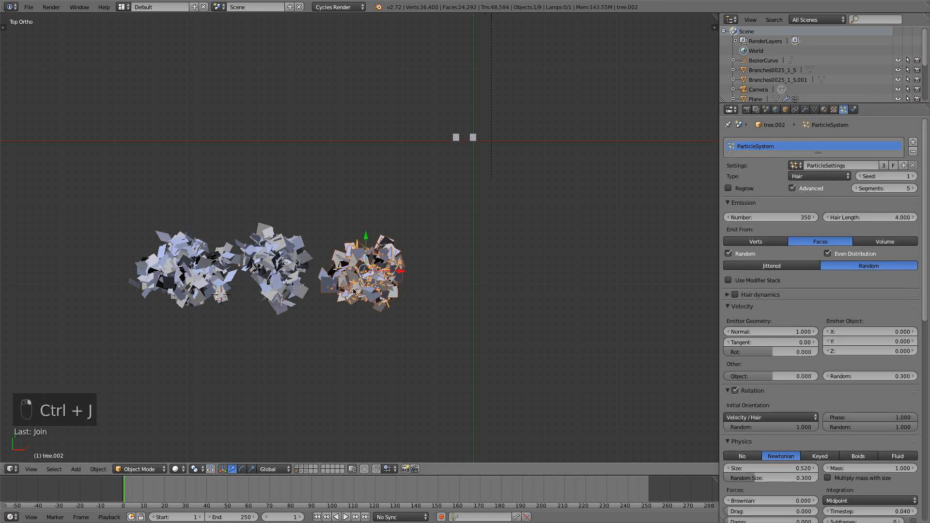
{"action": "left_click", "coordinate": [806, 110]}
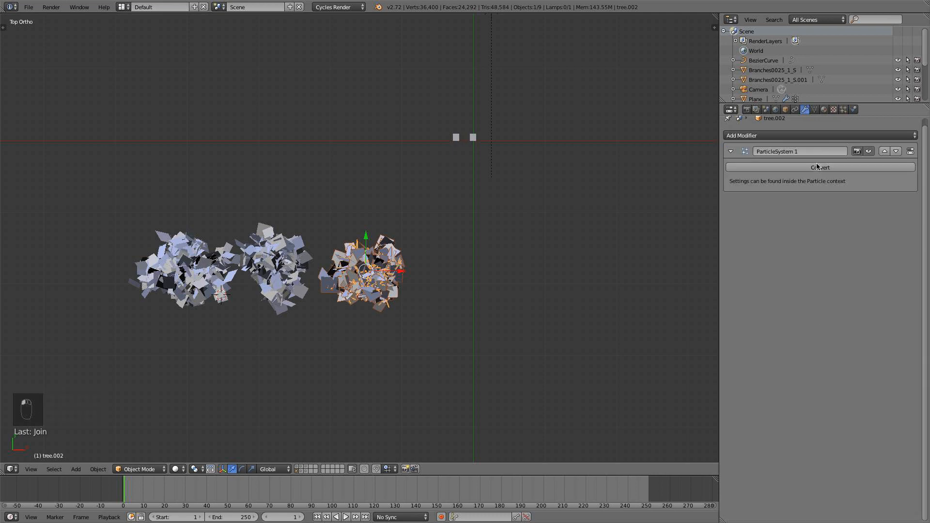
{"action": "left_click", "coordinate": [819, 168]}
{"action": "left_click", "coordinate": [844, 110]}
{"action": "left_click", "coordinate": [914, 154]}
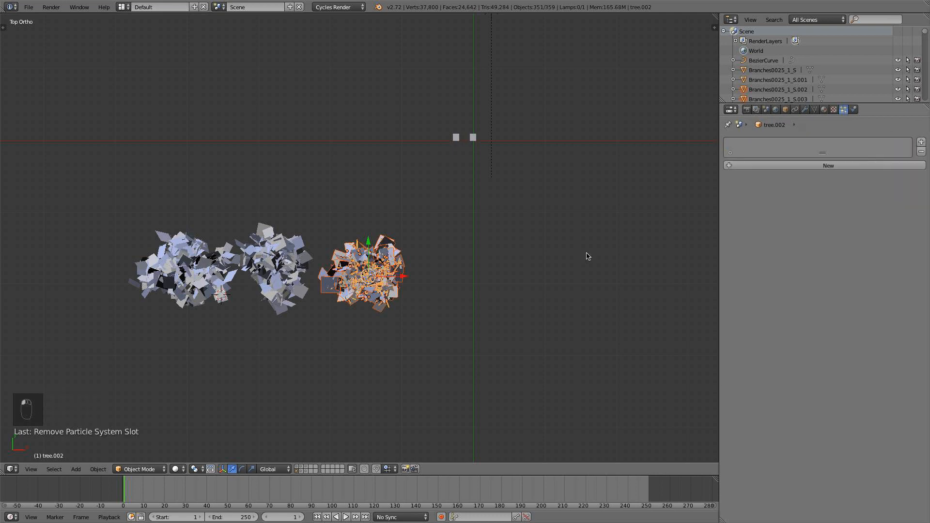
{"action": "key", "text": "ctrl+j"}
Convert tree.000's particle leaves to real objects, removing its particle system, and join them with its trunk.
{"action": "right_click", "coordinate": [203, 283]}
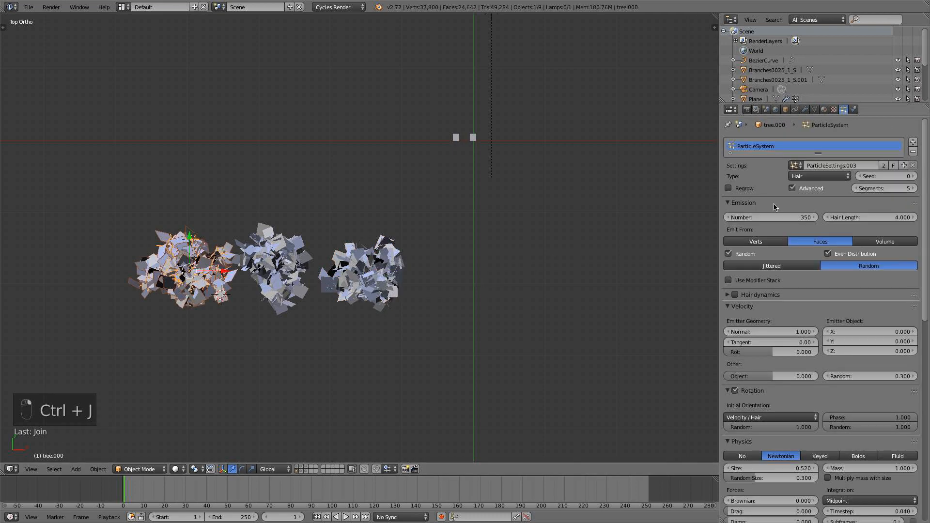
{"action": "left_click", "coordinate": [805, 109]}
{"action": "left_click", "coordinate": [853, 167]}
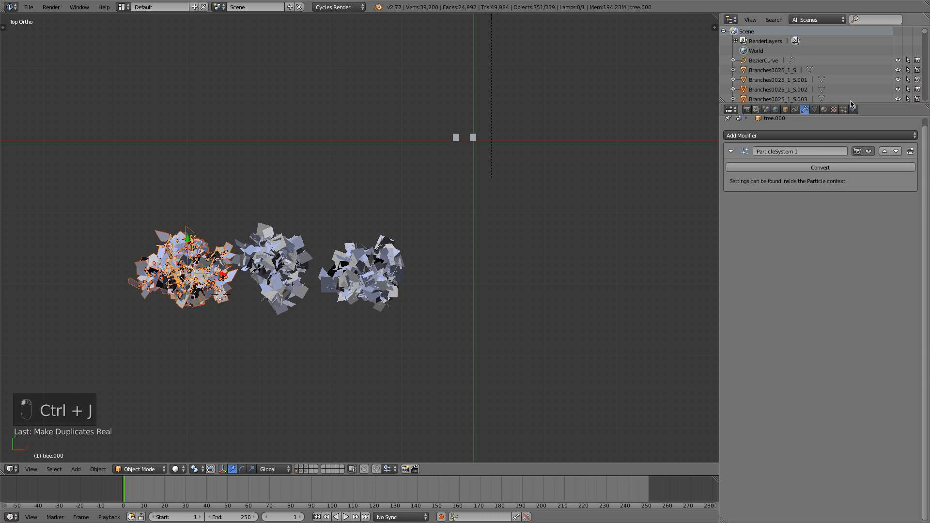
{"action": "left_click", "coordinate": [844, 110]}
{"action": "left_click", "coordinate": [914, 153]}
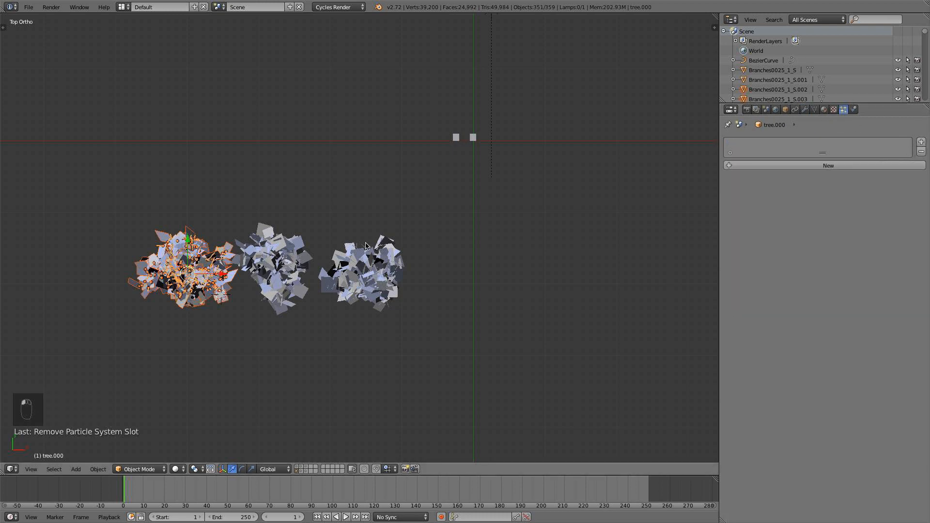
{"action": "key", "text": "ctrl+j"}
Select the three converted trees as separate objects and put them in a new group named Trees2.
{"action": "middle_click_drag", "start_coordinate": [333, 270], "coordinate": [320, 362]}
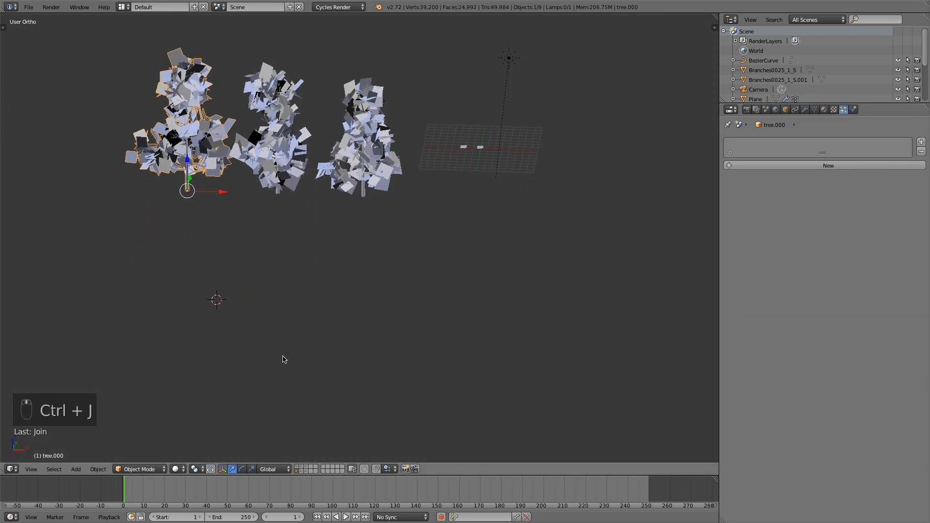
{"action": "key", "text": "b"}
{"action": "left_click_drag", "start_coordinate": [393, 204], "coordinate": [125, 108]}
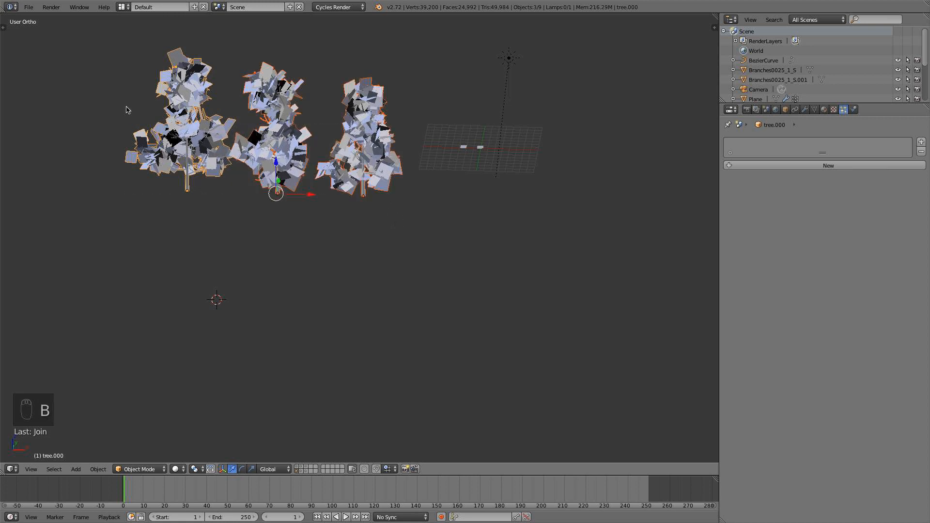
{"action": "key", "text": "ctrl+j"}
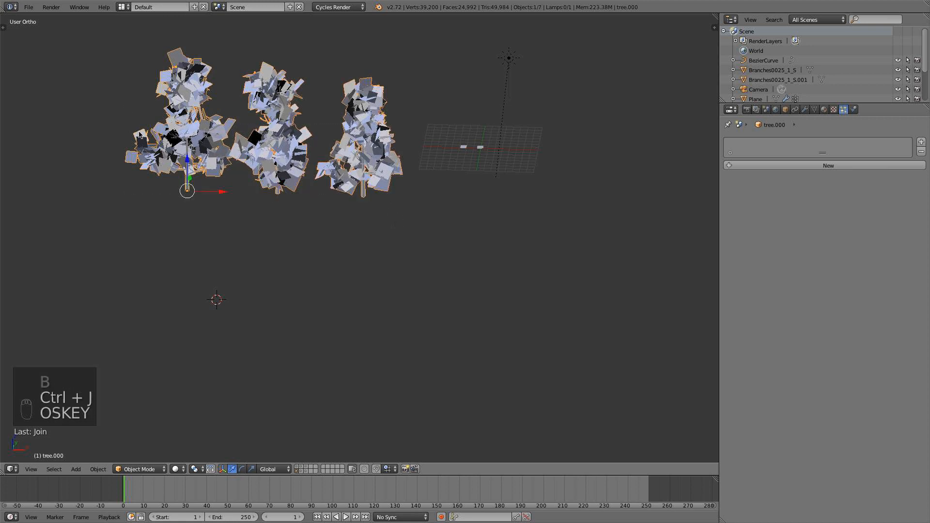
{"action": "key", "text": "super+z"}
{"action": "key", "text": "ctrl+g"}
{"action": "key", "text": "t"}
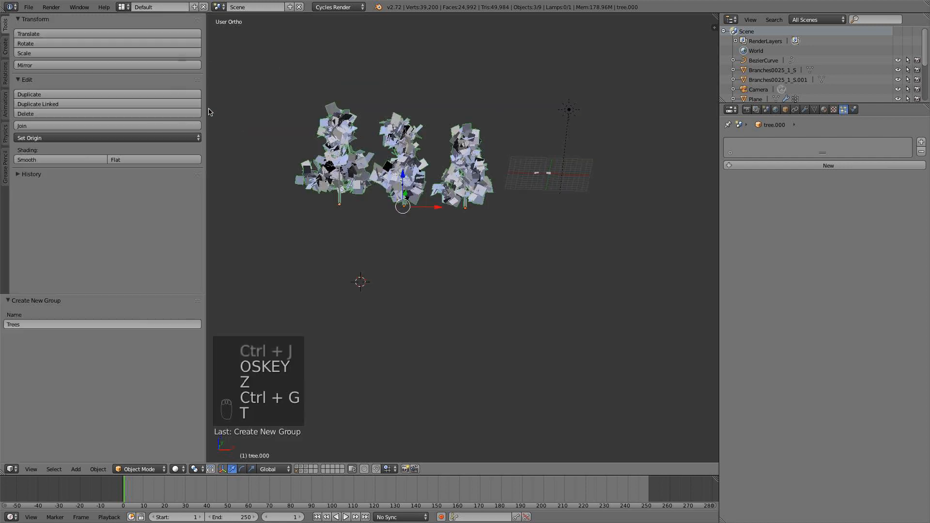
{"action": "left_click", "coordinate": [73, 324]}
{"action": "key", "text": "Return"}
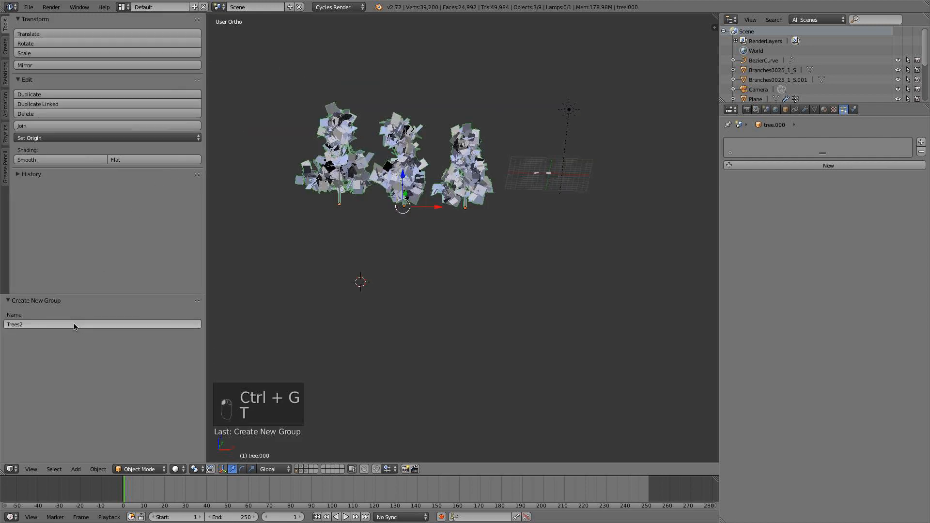
{"action": "key", "text": "t"}
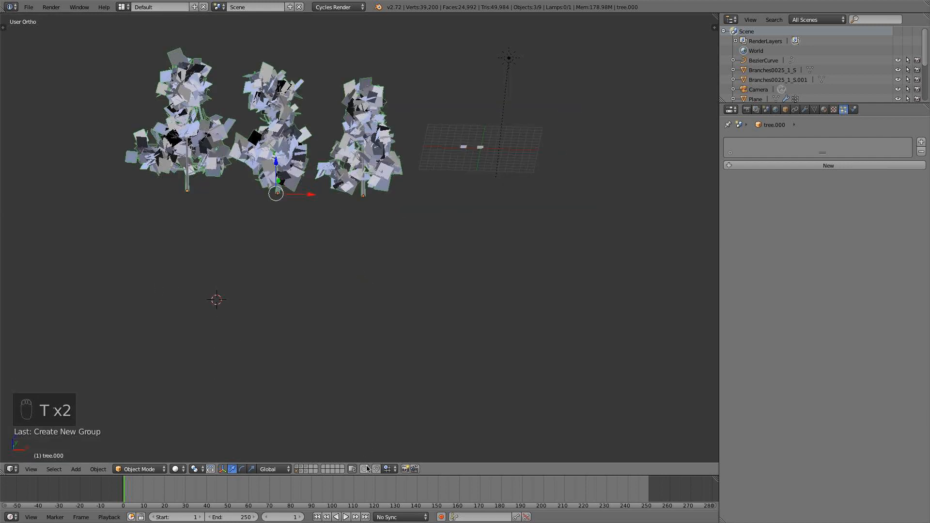
Return to the road layer, select the ground plane and set its particle system's dupli group to Trees2.
{"action": "left_click", "coordinate": [297, 467]}
{"action": "right_click", "coordinate": [494, 171]}
{"action": "key", "text": "KP_0"}
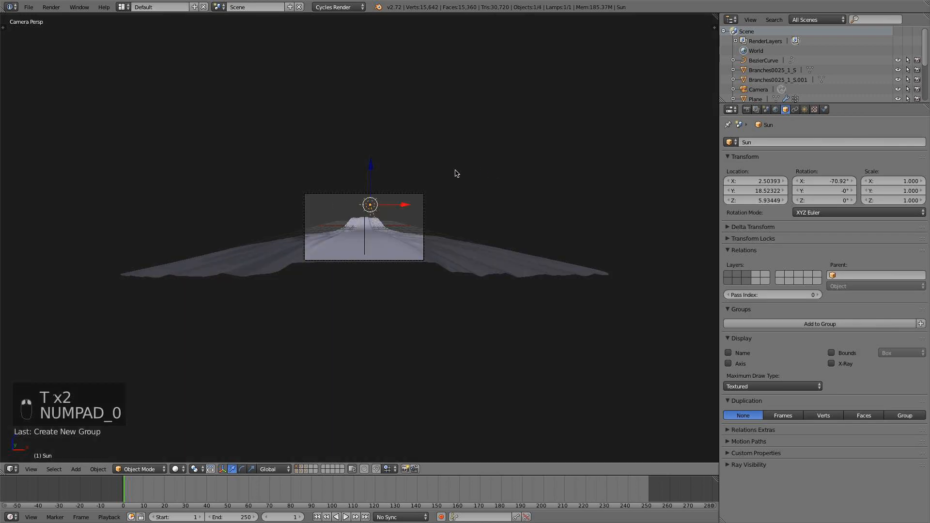
{"action": "right_click", "coordinate": [367, 260]}
{"action": "scroll", "coordinate": [825, 237], "scroll_direction": "down", "scroll_amount": 15}
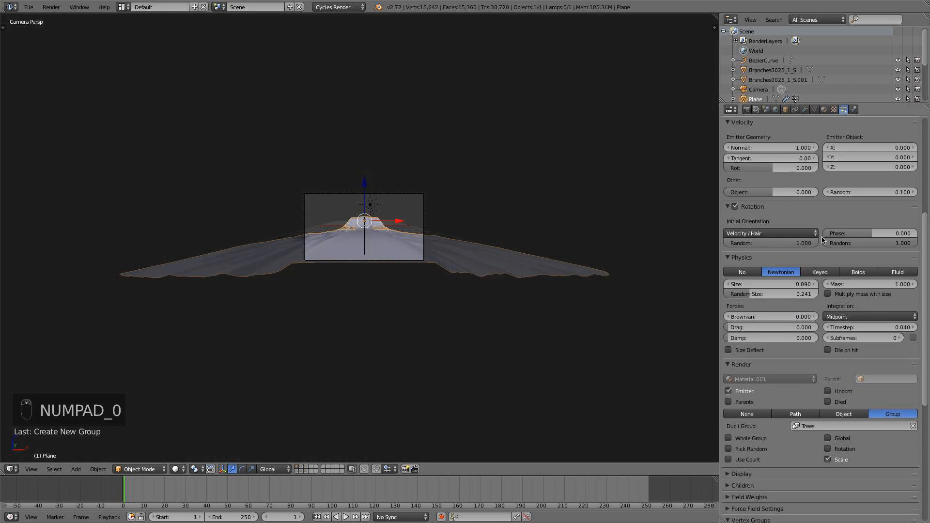
{"action": "left_click", "coordinate": [834, 330]}
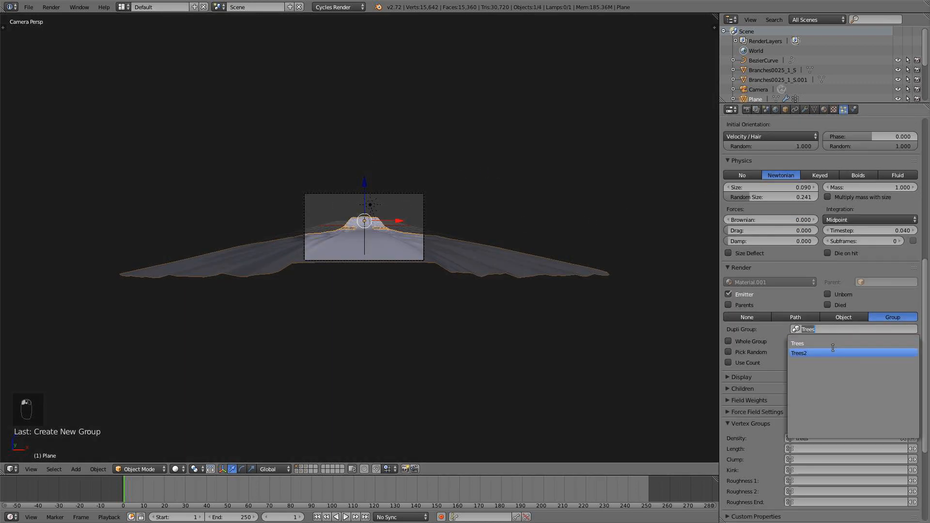
{"action": "left_click", "coordinate": [802, 353]}
{"action": "scroll", "coordinate": [906, 318], "scroll_direction": "up", "scroll_amount": 5}
{"action": "scroll", "coordinate": [906, 318], "scroll_direction": "up", "scroll_amount": 9}
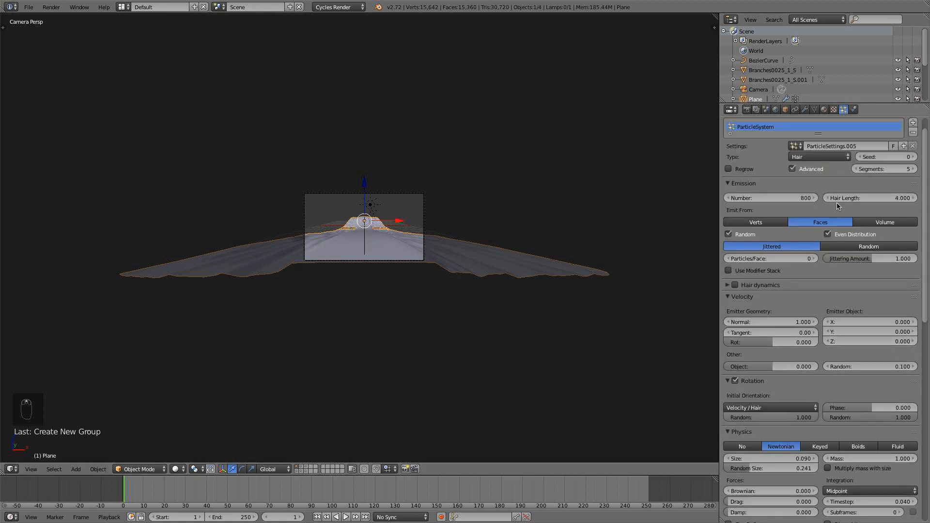
{"action": "scroll", "coordinate": [839, 206], "scroll_direction": "up", "scroll_amount": 1}
{"action": "scroll", "coordinate": [460, 303], "scroll_direction": "up", "scroll_amount": 3}
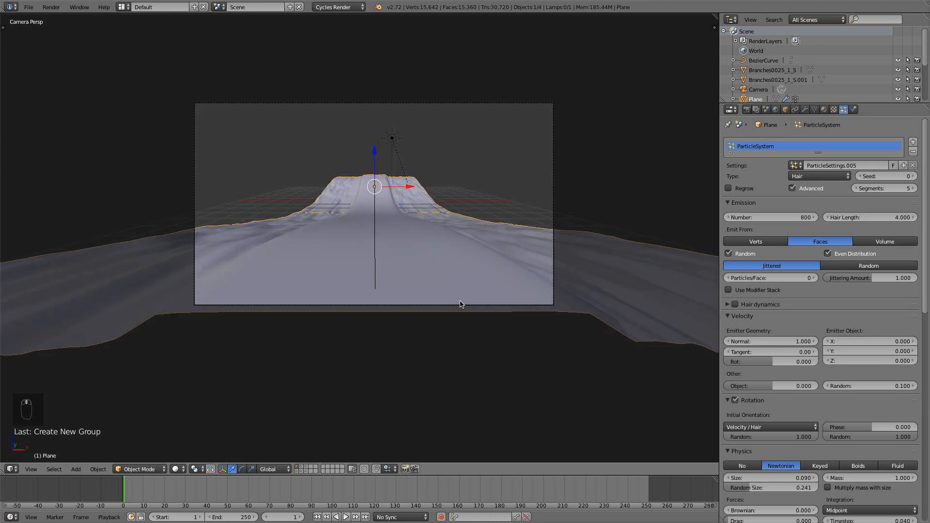
Examine the three converted trees on their own layer, selecting tree.002 and tree.001 in turn.
{"action": "left_click", "coordinate": [296, 470]}
{"action": "scroll", "coordinate": [462, 305], "scroll_direction": "down", "scroll_amount": 3}
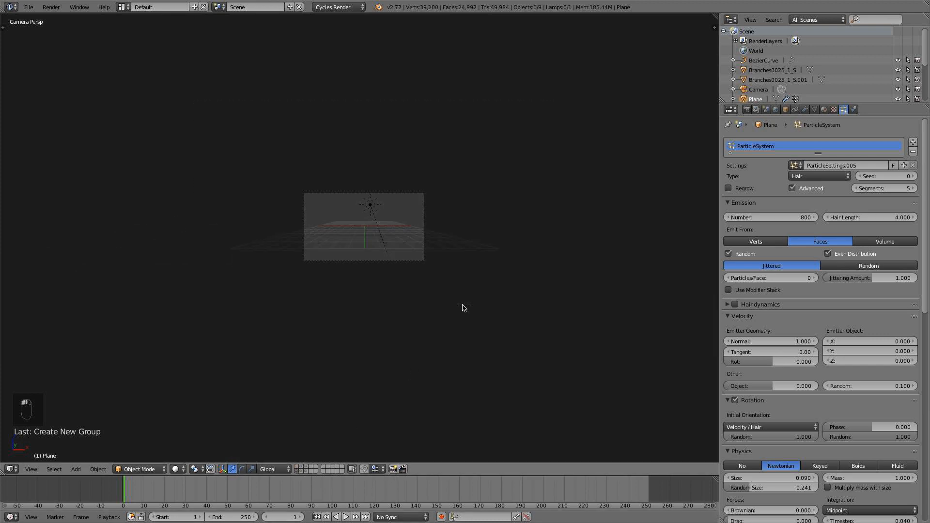
{"action": "key", "text": "KP_5"}
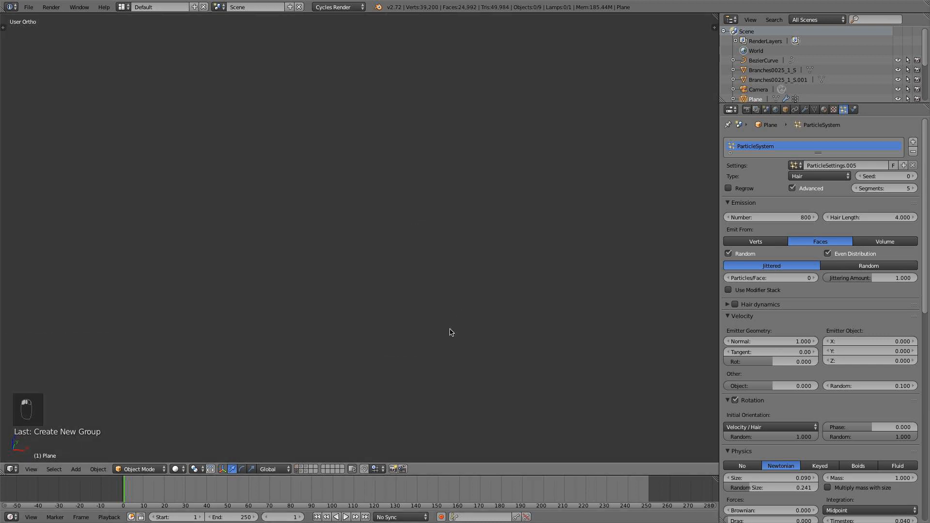
{"action": "key", "text": "KP_7"}
{"action": "scroll", "coordinate": [451, 317], "scroll_direction": "down", "scroll_amount": 14}
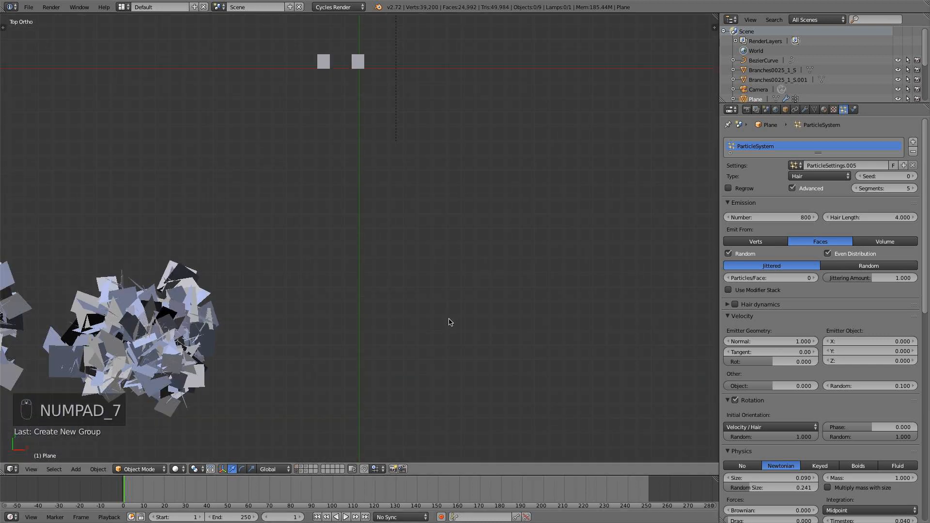
{"action": "middle_click_drag", "start_coordinate": [449, 321], "coordinate": [484, 252], "text": "shift"}
{"action": "scroll", "coordinate": [483, 251], "scroll_direction": "up", "scroll_amount": 2}
{"action": "right_click", "coordinate": [340, 233]}
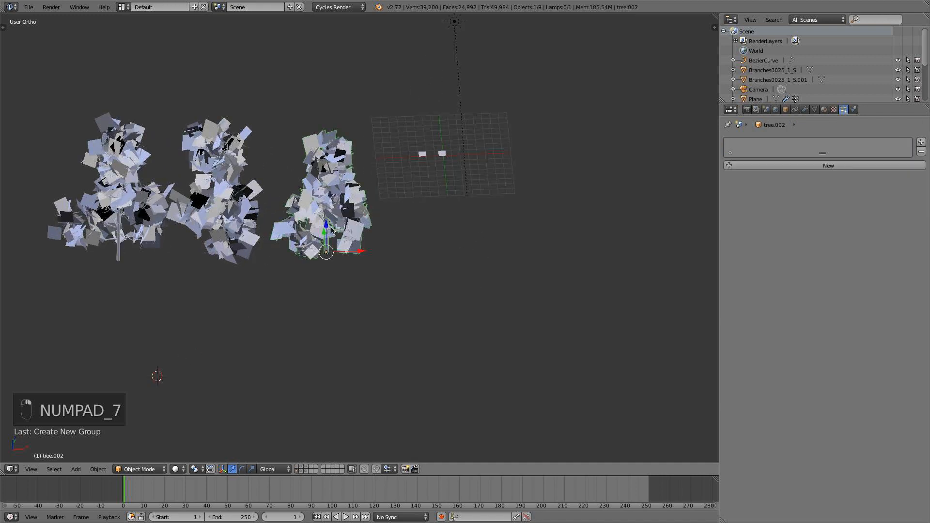
{"action": "right_click", "coordinate": [212, 244]}
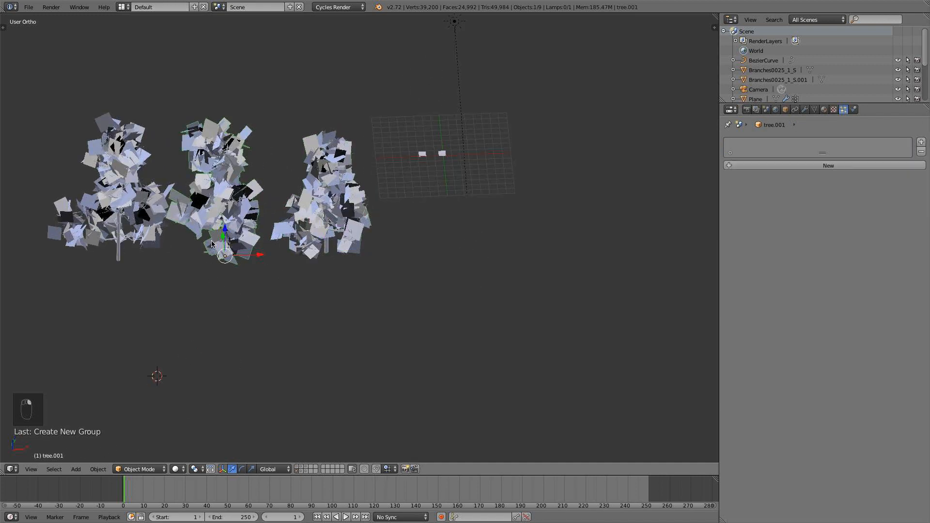
Select the ground plane on the road layer and enable viewport display of its ParticleSystem 1 modifier, viewed through the camera.
{"action": "left_click", "coordinate": [297, 467]}
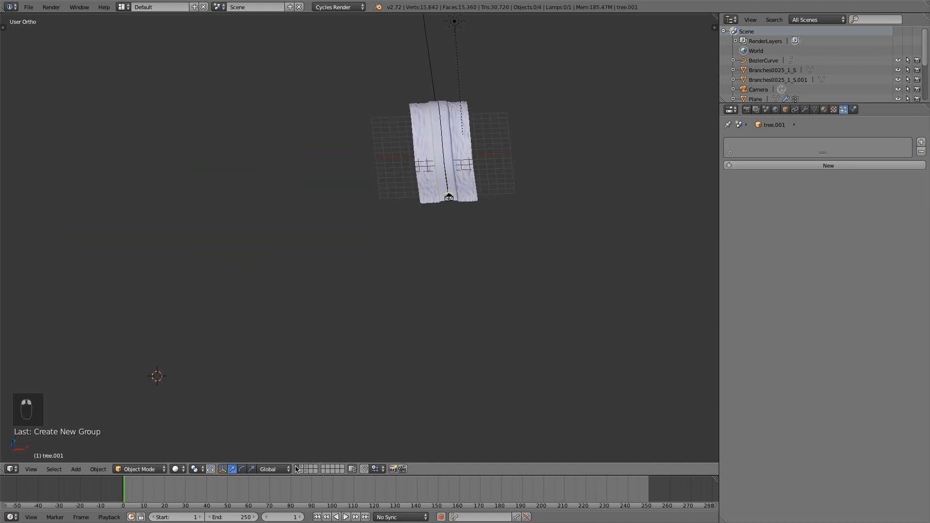
{"action": "right_click", "coordinate": [475, 181]}
{"action": "left_click", "coordinate": [805, 109]}
{"action": "key", "text": "KP_0"}
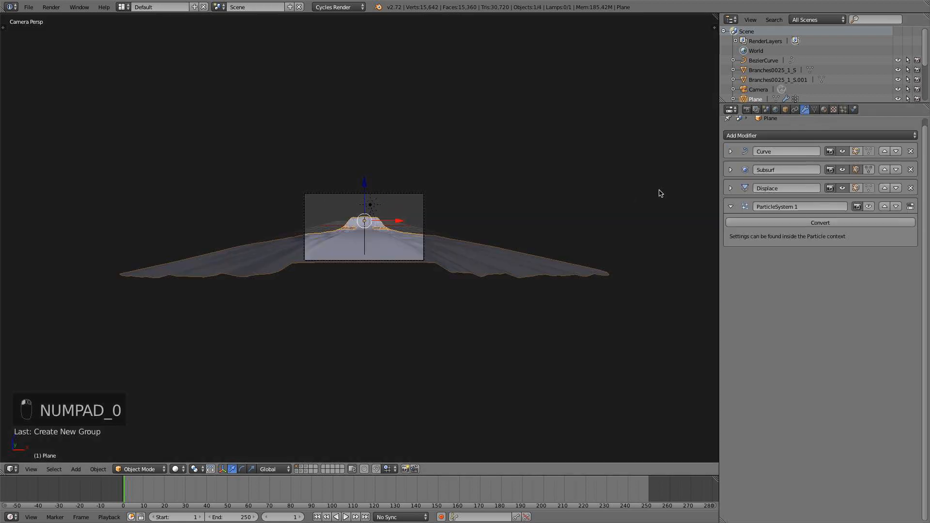
{"action": "scroll", "coordinate": [551, 252], "scroll_direction": "up", "scroll_amount": 3}
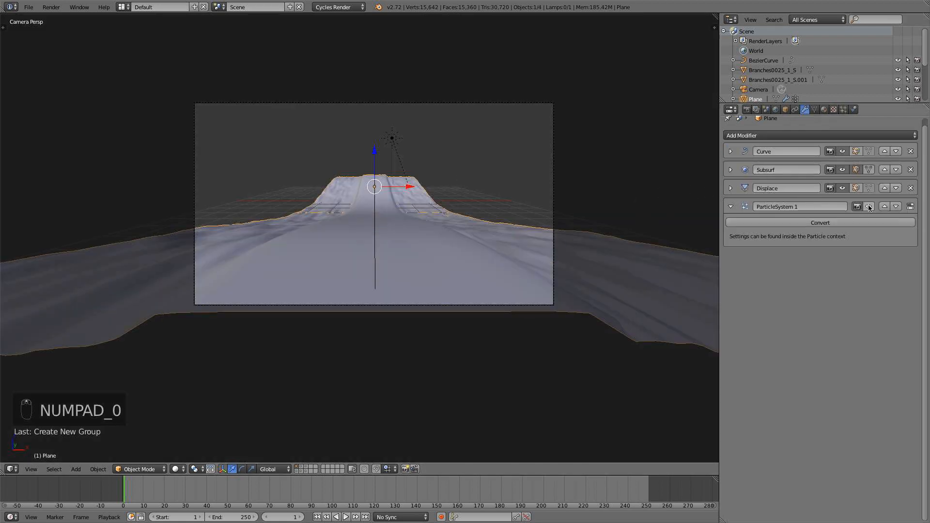
{"action": "left_click", "coordinate": [869, 206]}
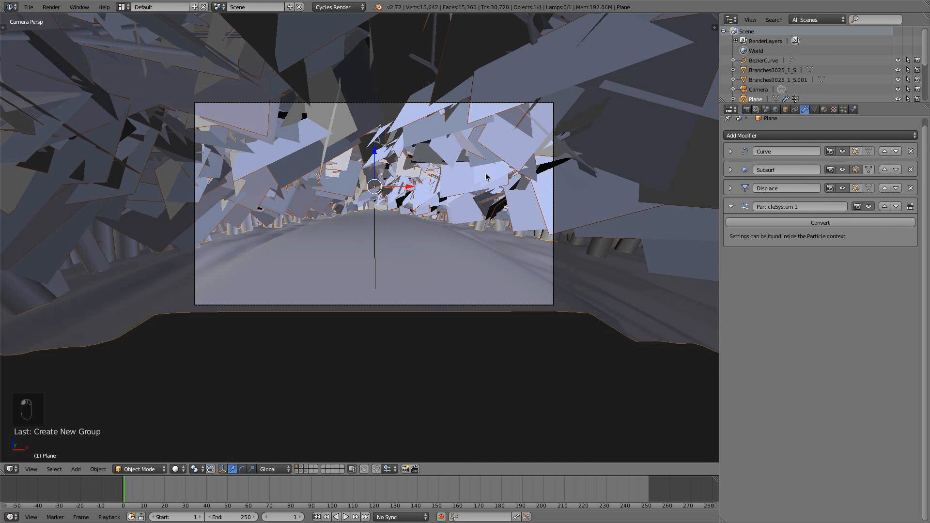
Set the ground's tree particle size to 0.04 after trying 0.05, and save the file.
{"action": "left_click", "coordinate": [843, 109]}
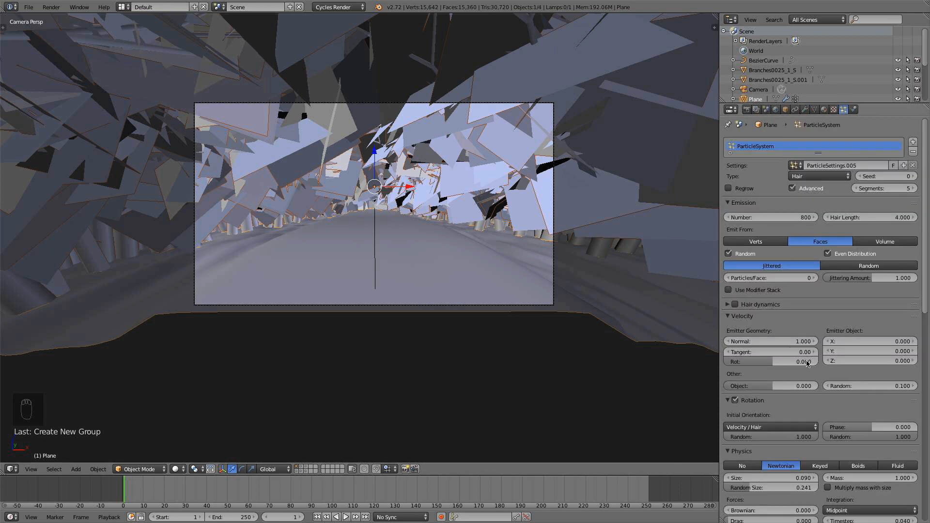
{"action": "scroll", "coordinate": [813, 420], "scroll_direction": "down", "scroll_amount": 2}
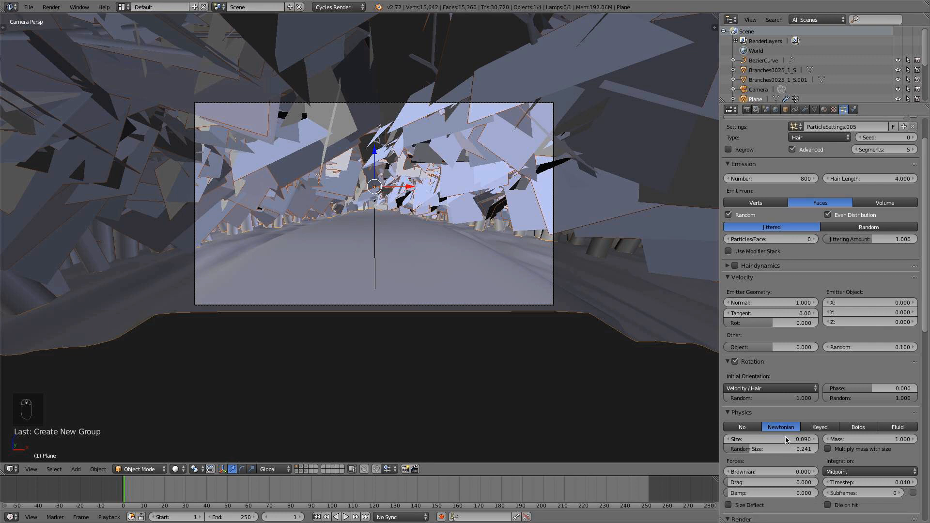
{"action": "left_click", "coordinate": [785, 438]}
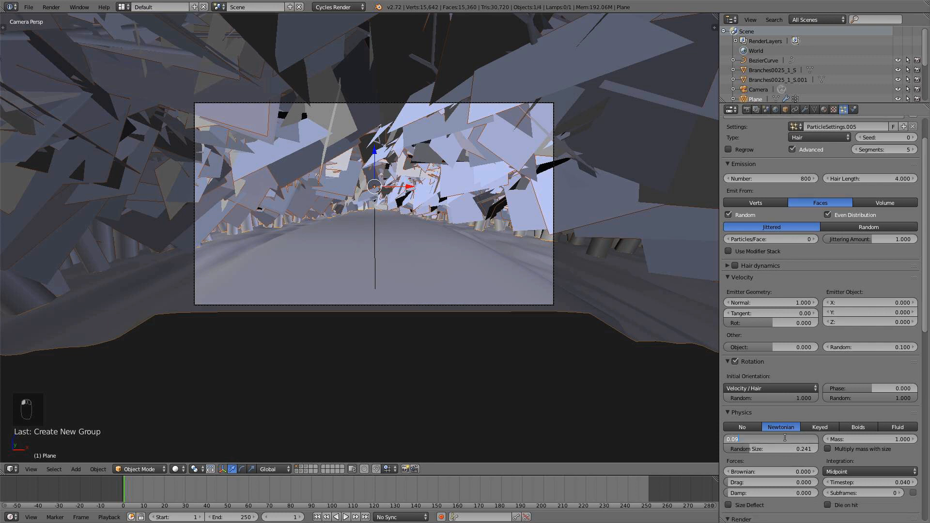
{"action": "type", "text": "0.05"}
{"action": "key", "text": "Return"}
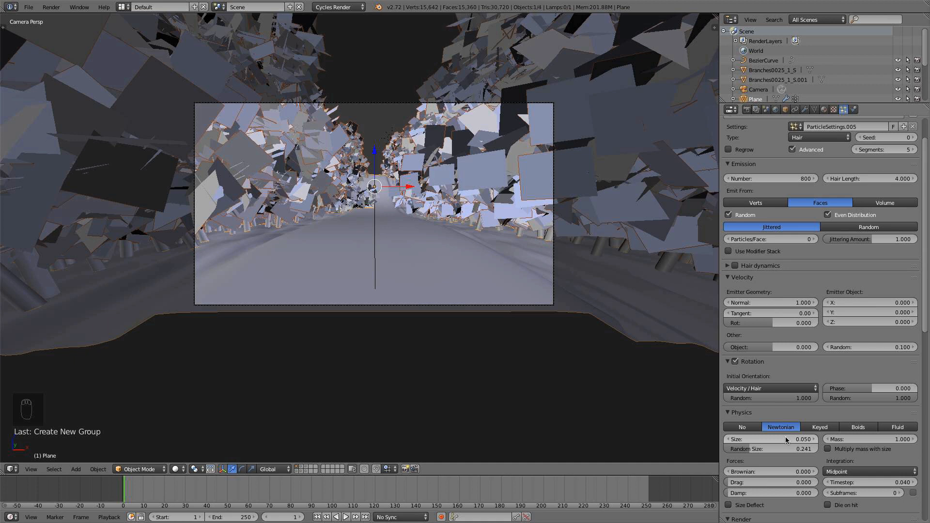
{"action": "left_click", "coordinate": [788, 438]}
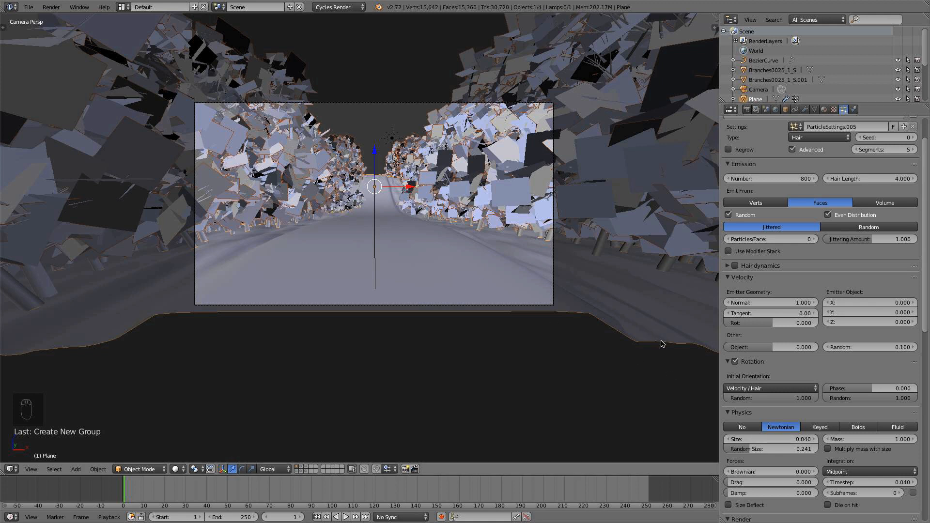
{"action": "left_click", "coordinate": [29, 7]}
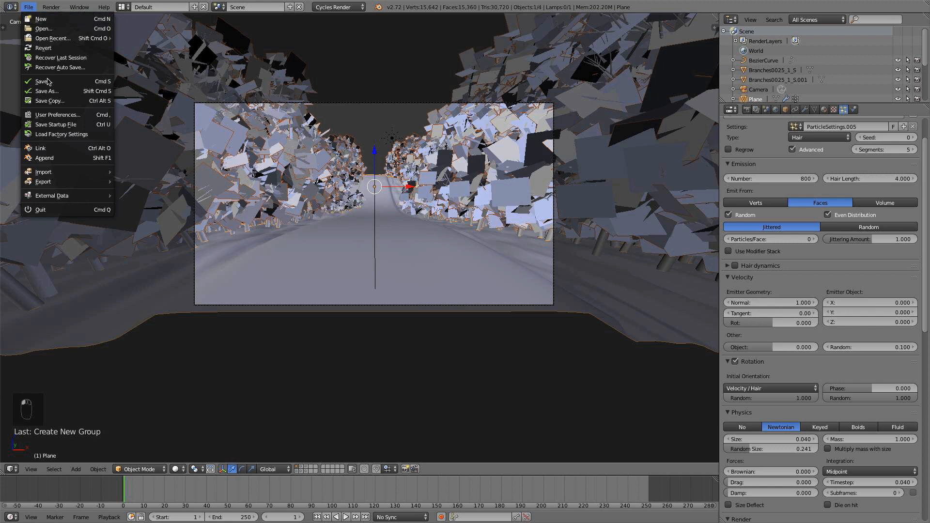
{"action": "left_click", "coordinate": [48, 81]}
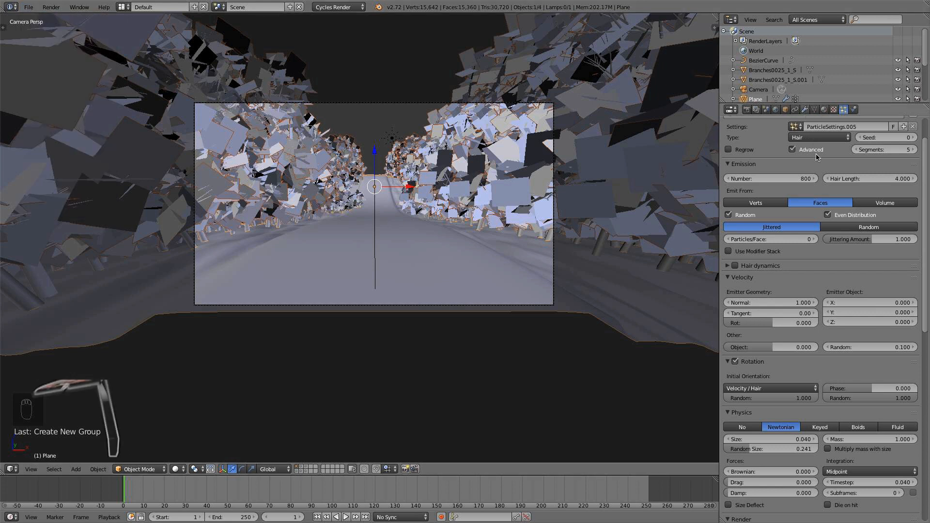
Hide the ground plane's ParticleSystem 1 modifier in the viewport and view the bare road from outside the camera.
{"action": "left_click", "coordinate": [806, 110]}
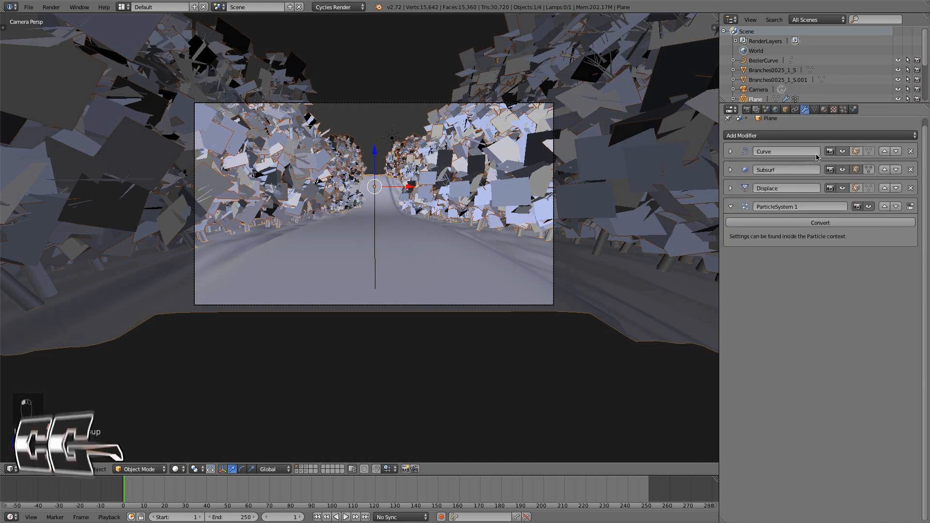
{"action": "left_click", "coordinate": [871, 208]}
{"action": "middle_click_drag", "start_coordinate": [447, 208], "coordinate": [401, 266]}
{"action": "scroll", "coordinate": [379, 305], "scroll_direction": "up", "scroll_amount": 1}
{"action": "key", "text": "KP_5"}
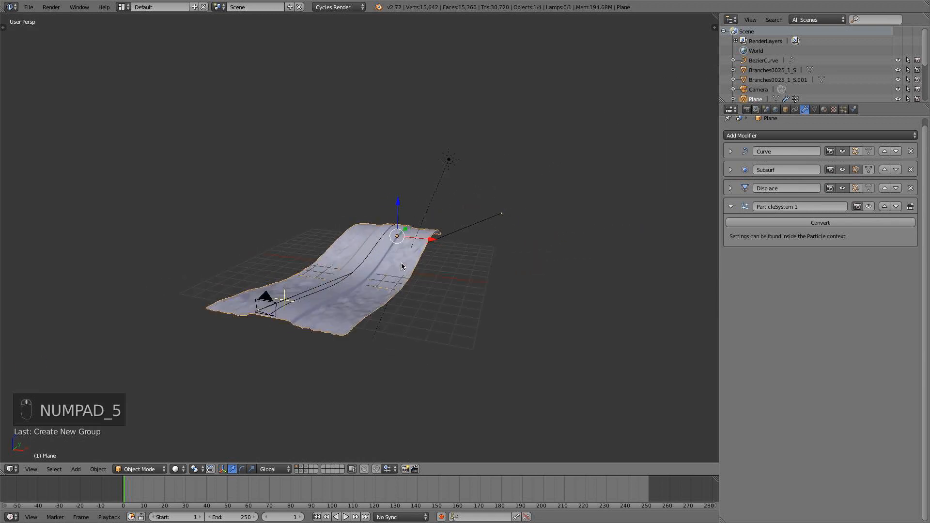
{"action": "key", "text": "KP_5"}
{"action": "middle_click_drag", "start_coordinate": [456, 294], "coordinate": [473, 291], "text": "shift"}
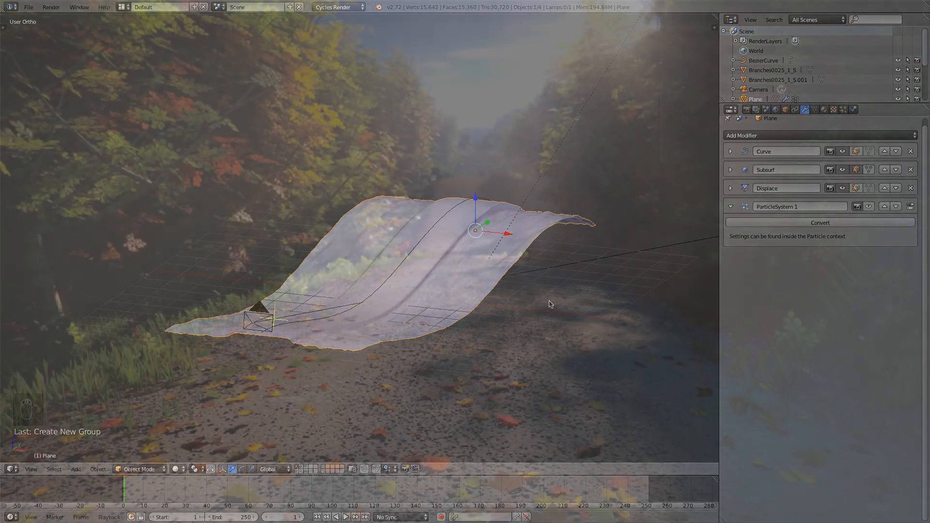